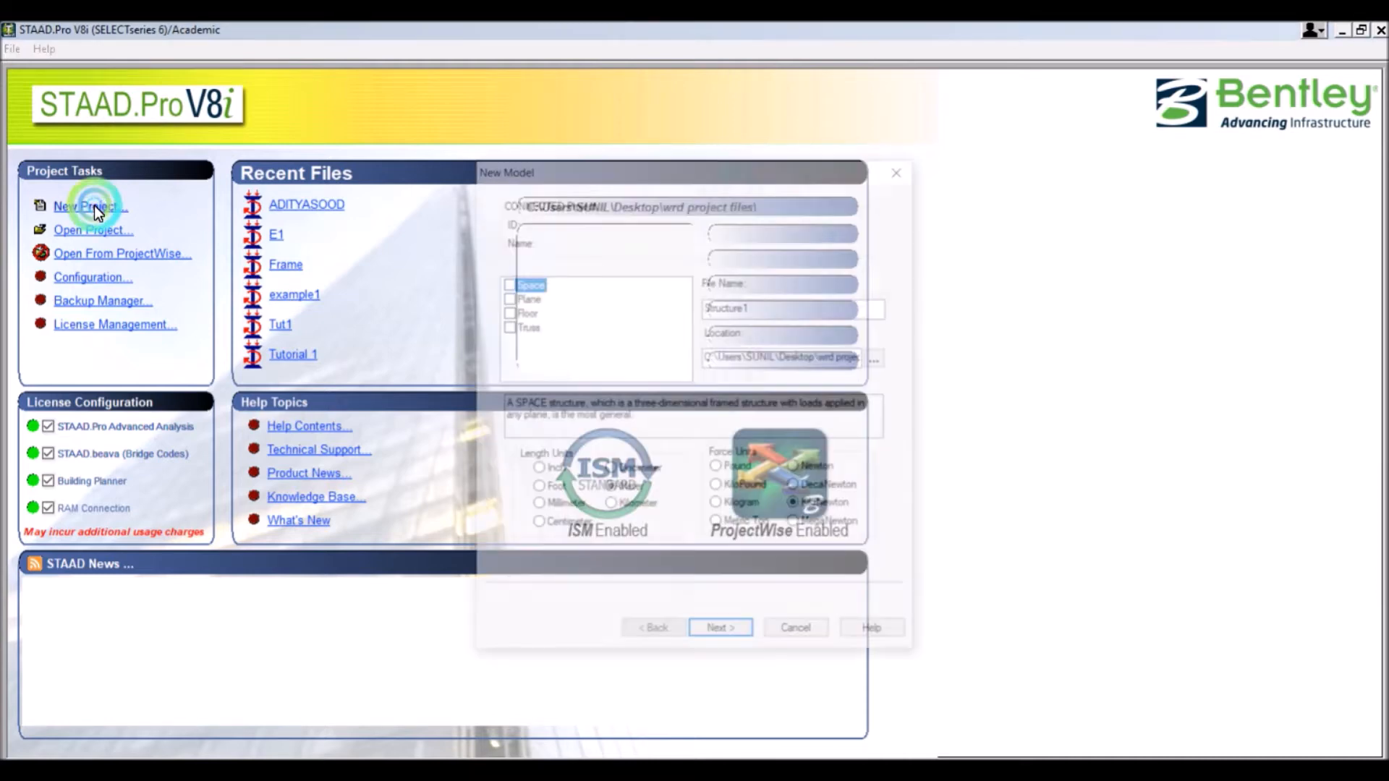
Step: Create a Space model named Tut1p1 in metre and kilonewton units, starting with the Add Beam option
{"action": "left_click", "coordinate": [528, 286]}
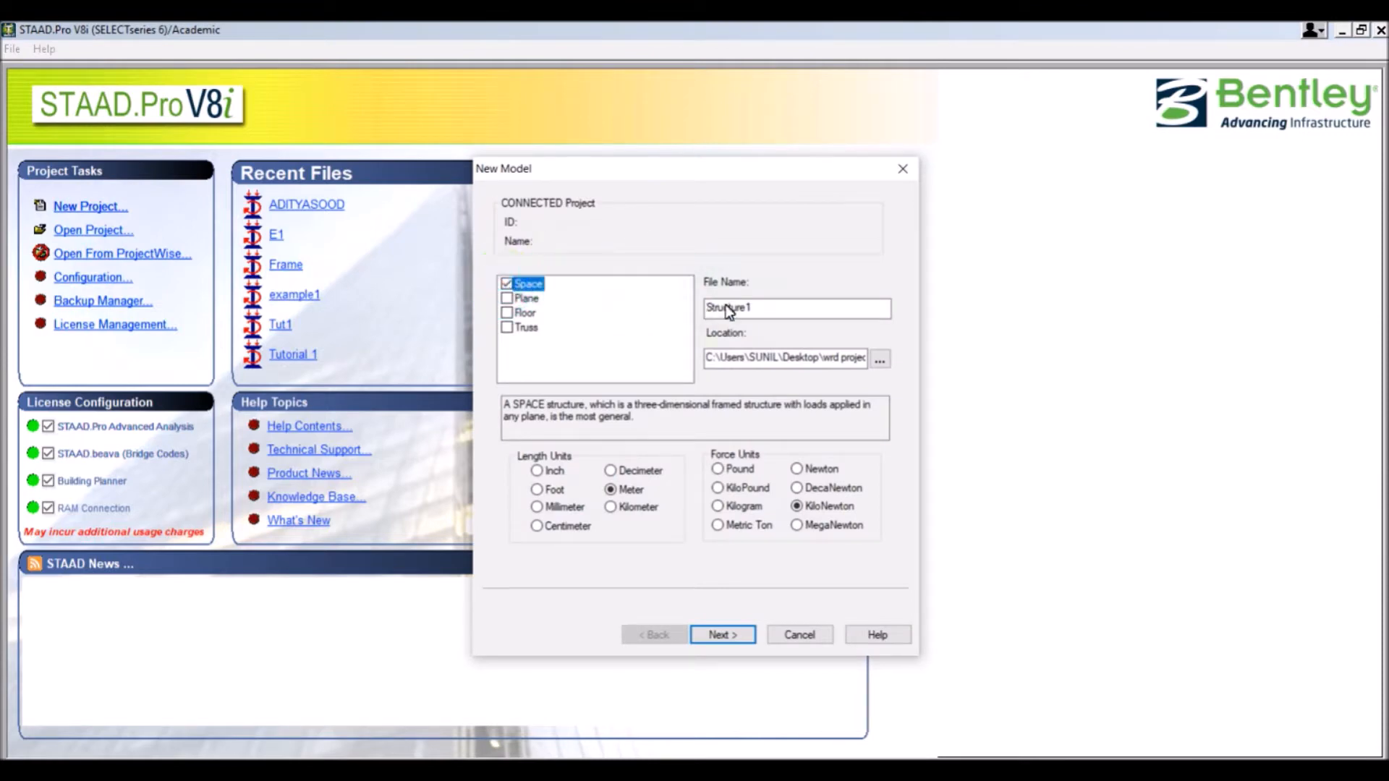
{"action": "double_click", "coordinate": [760, 307]}
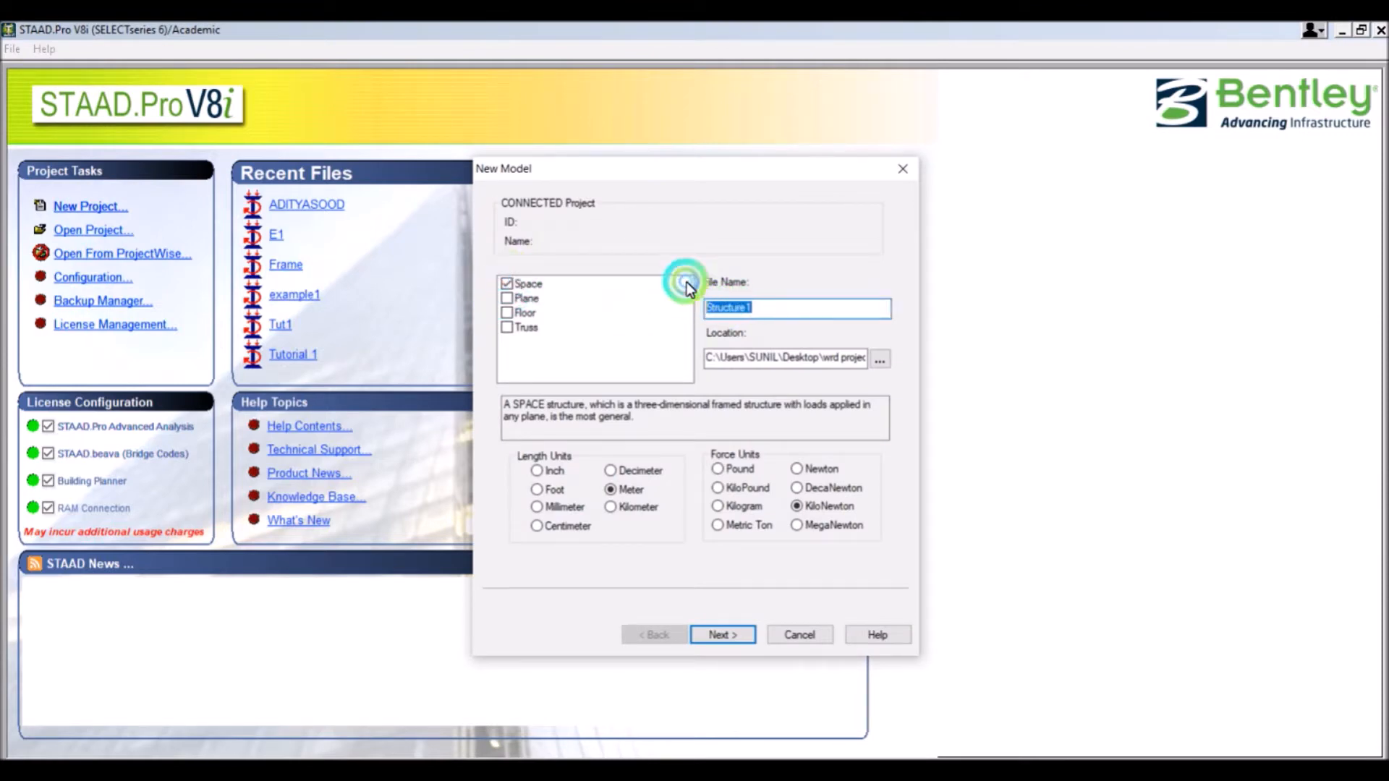
{"action": "type", "text": "Ex"}
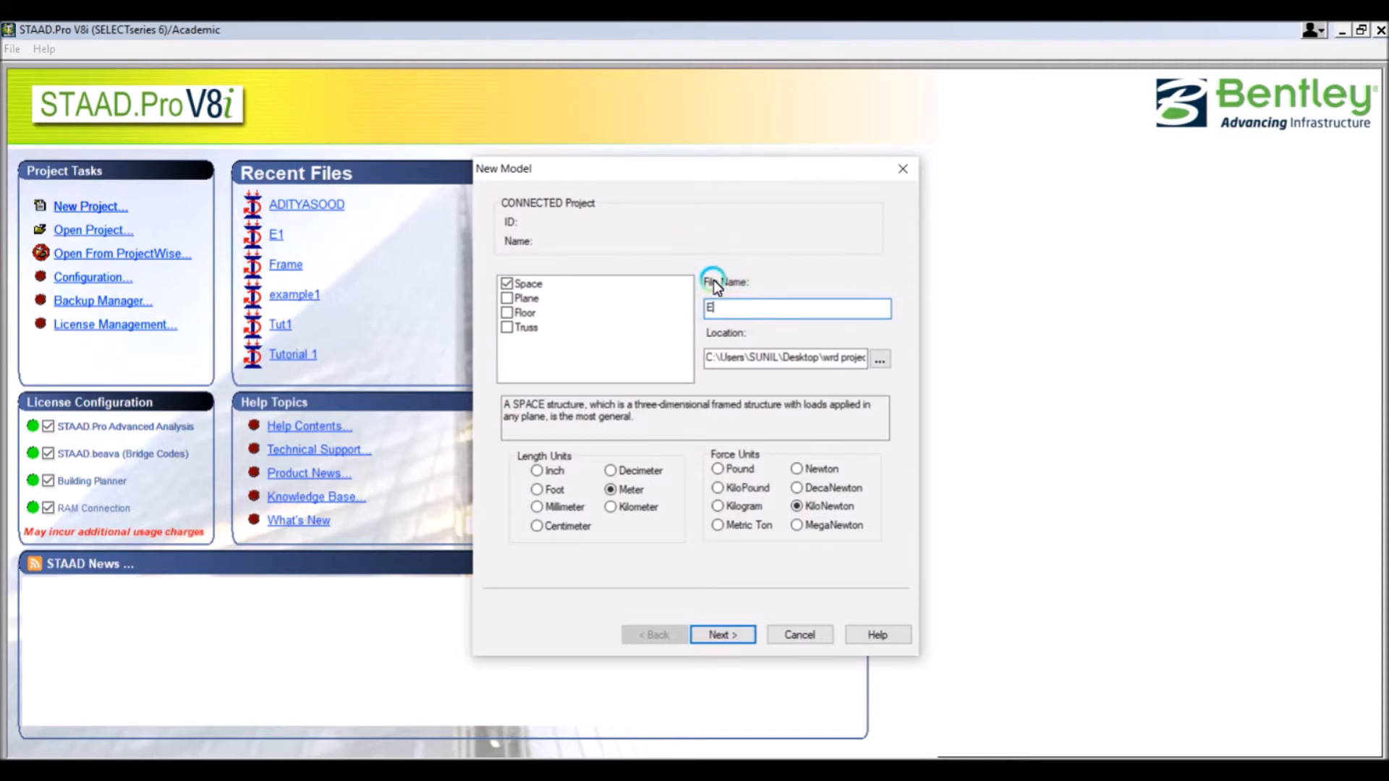
{"action": "key", "text": "BackSpace"}
{"action": "key", "text": "BackSpace"}
{"action": "type", "text": "Tut1"}
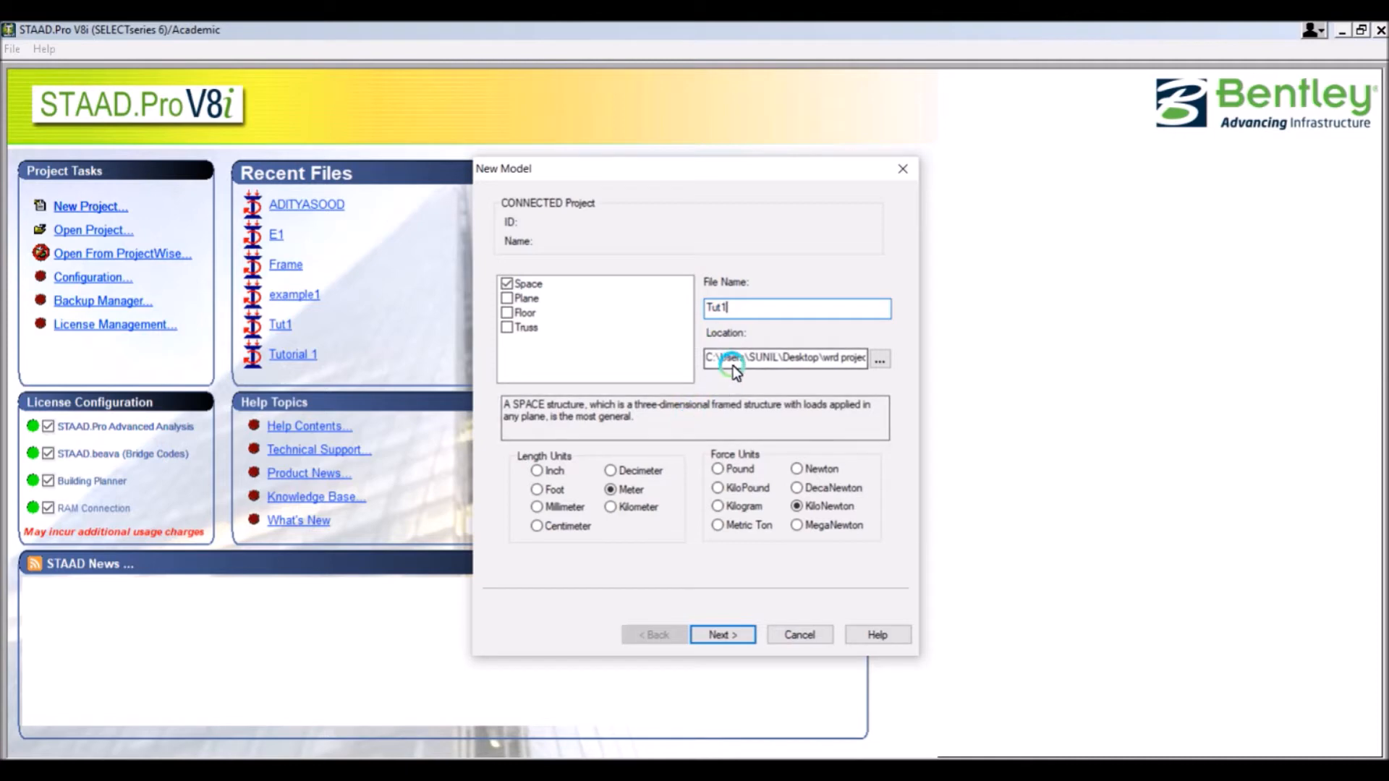
{"action": "type", "text": "p1"}
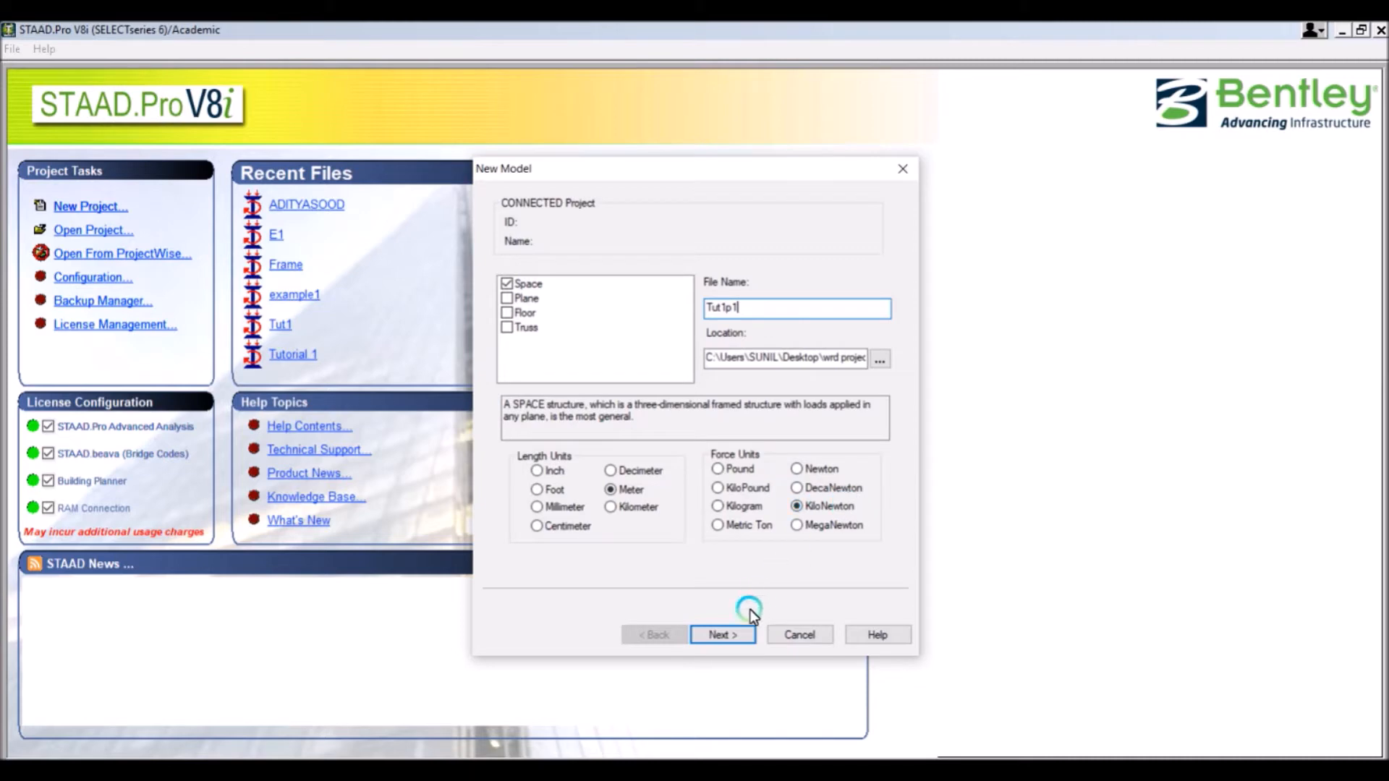
{"action": "left_click", "coordinate": [723, 634]}
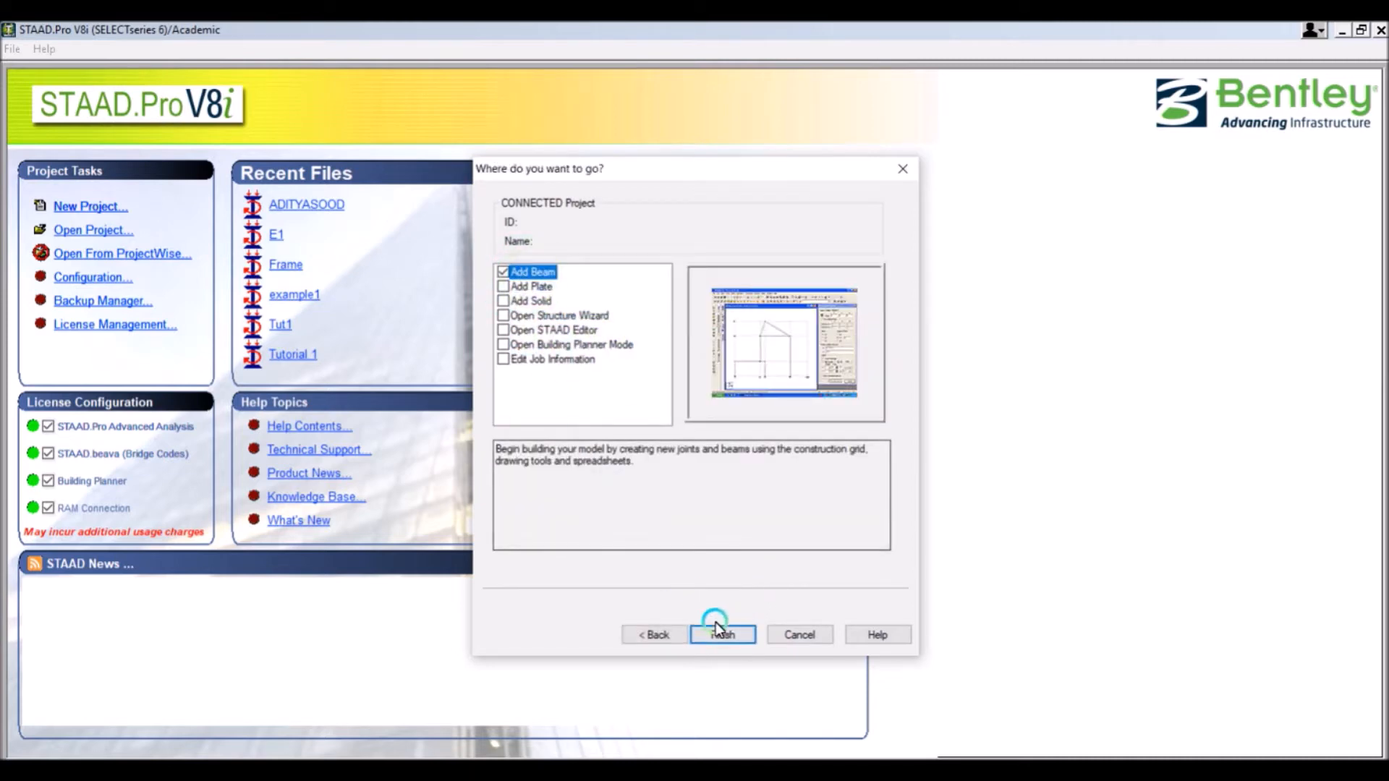
{"action": "left_click", "coordinate": [723, 635]}
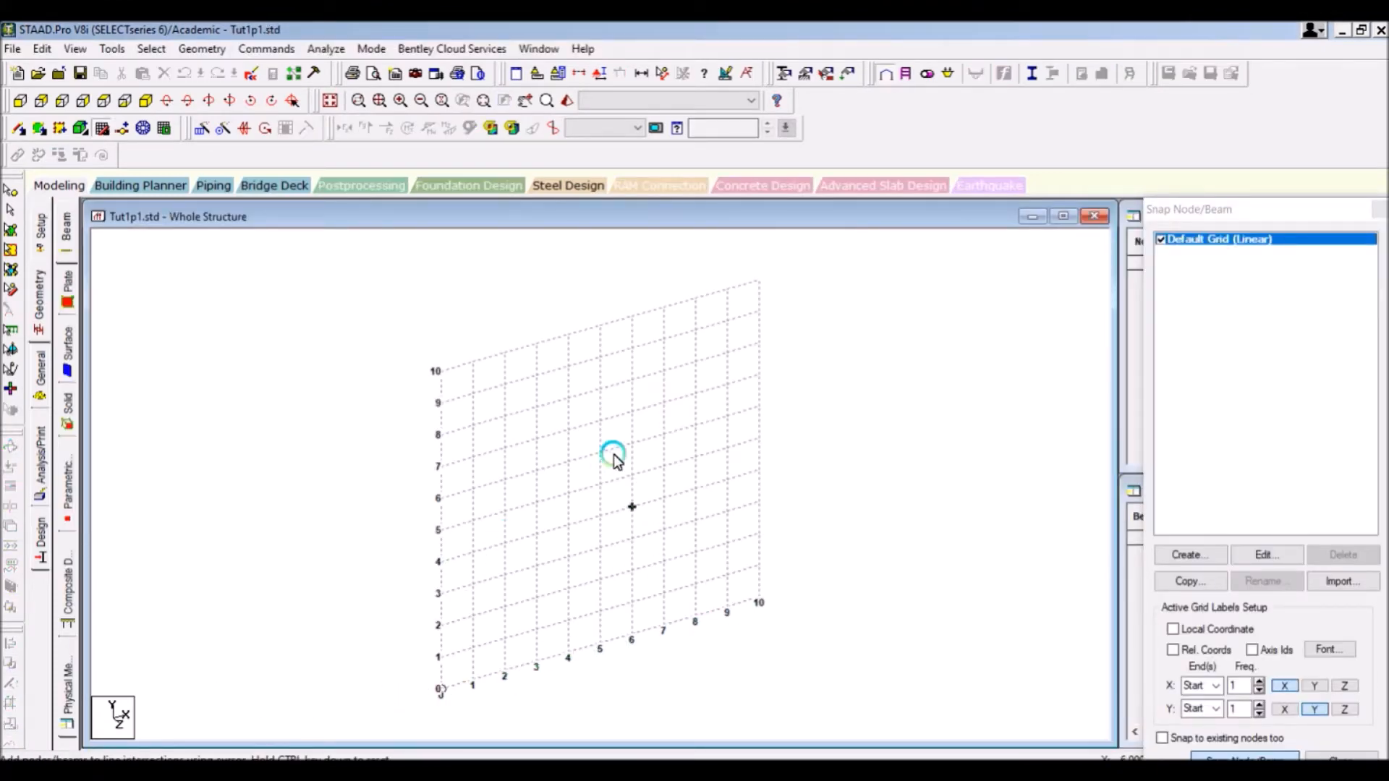
Step: Try the X-Z plane and a different number of X construction lines for the default grid
{"action": "left_click", "coordinate": [1262, 554]}
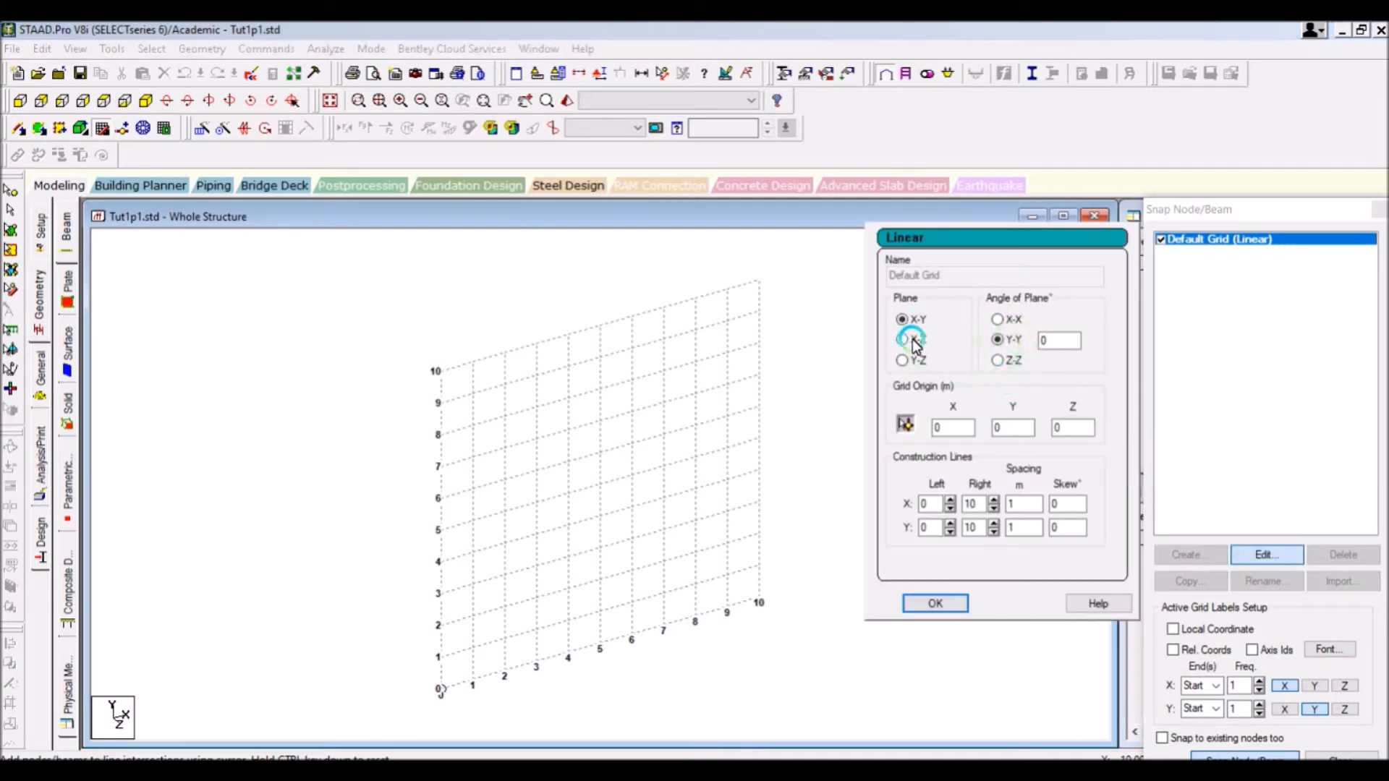
{"action": "left_click", "coordinate": [912, 342]}
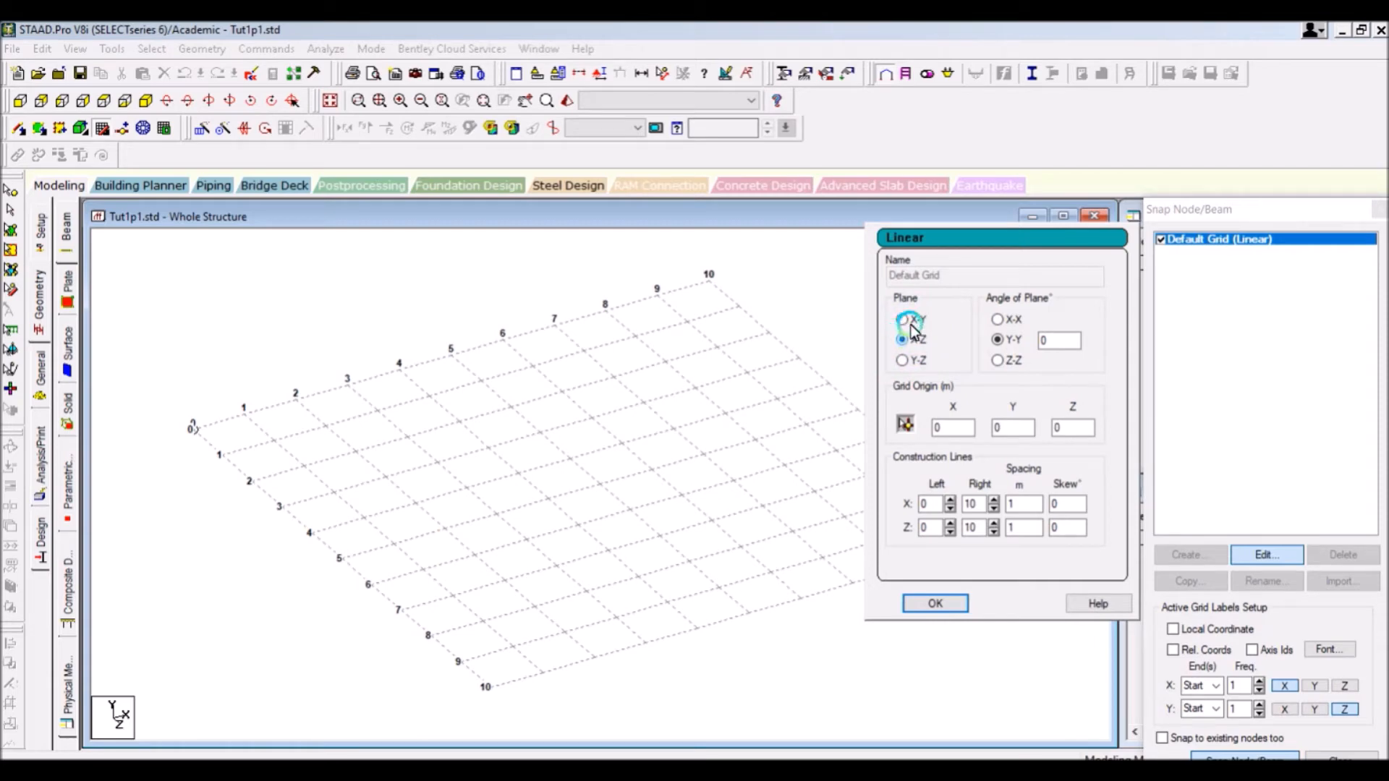
{"action": "left_click", "coordinate": [908, 321]}
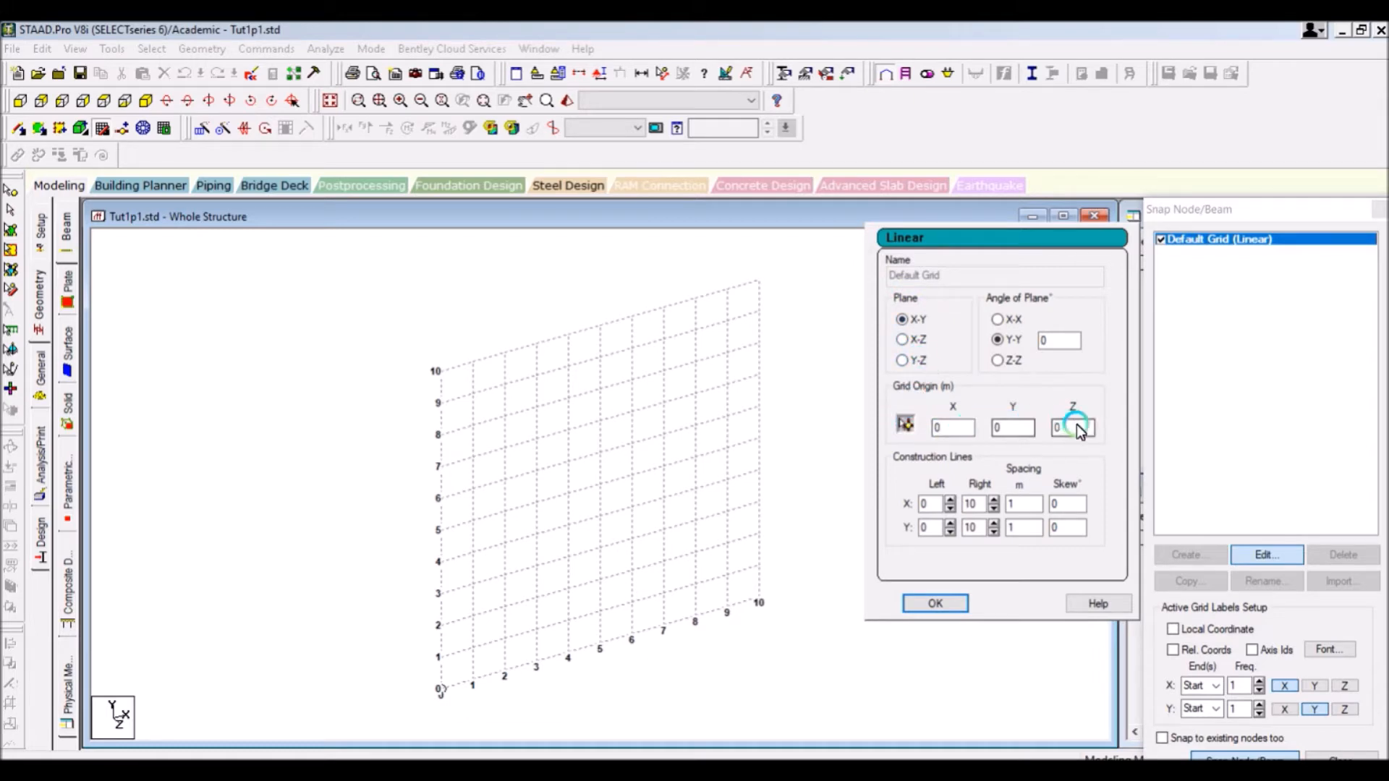
{"action": "left_click", "coordinate": [994, 500]}
{"action": "left_click", "coordinate": [994, 500]}
{"action": "left_click", "coordinate": [994, 499]}
{"action": "left_click", "coordinate": [994, 510]}
{"action": "left_click", "coordinate": [994, 510]}
{"action": "left_click", "coordinate": [994, 511]}
{"action": "left_click", "coordinate": [935, 602]}
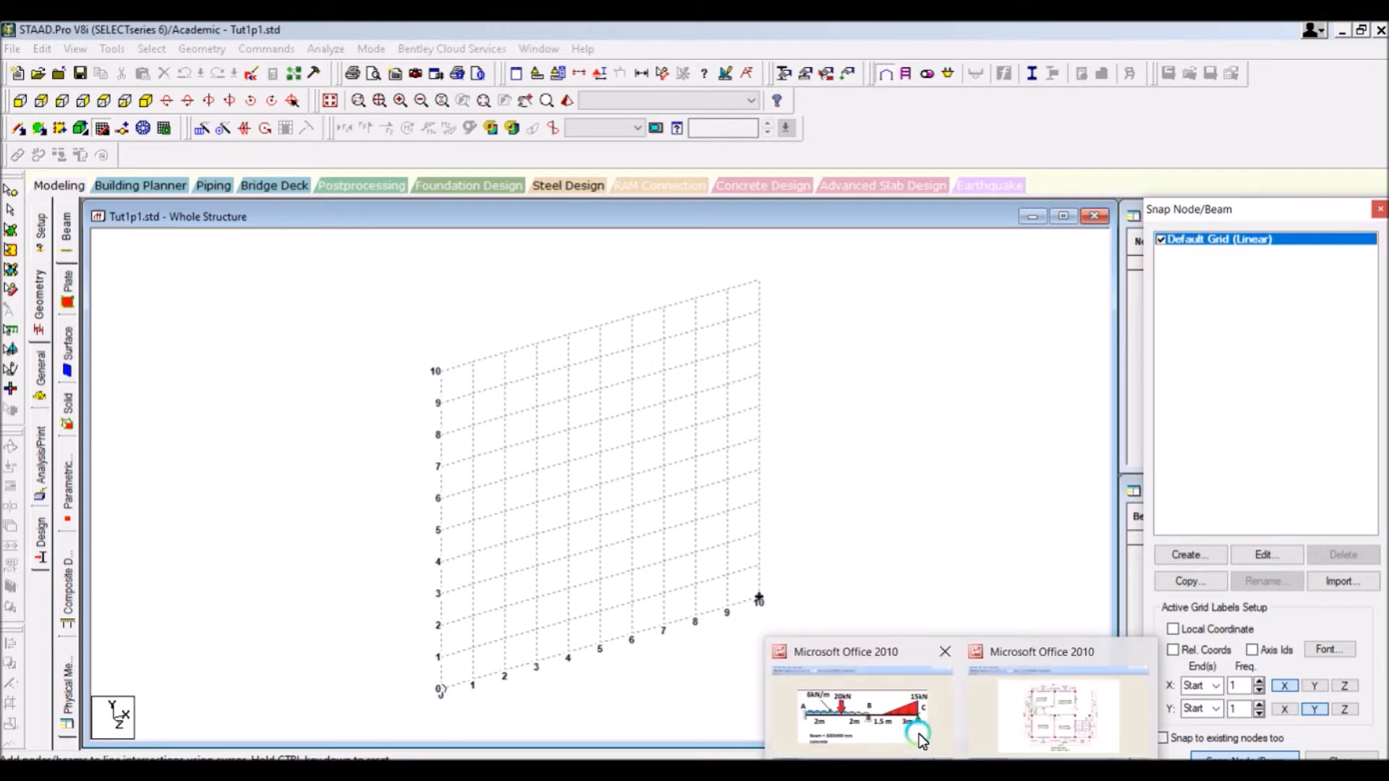
Step: Switch to the beam problem picture in Microsoft Office 2010 and examine its supports, spans and loads
{"action": "left_click", "coordinate": [884, 701]}
{"action": "left_click", "coordinate": [552, 349]}
{"action": "left_click", "coordinate": [293, 410]}
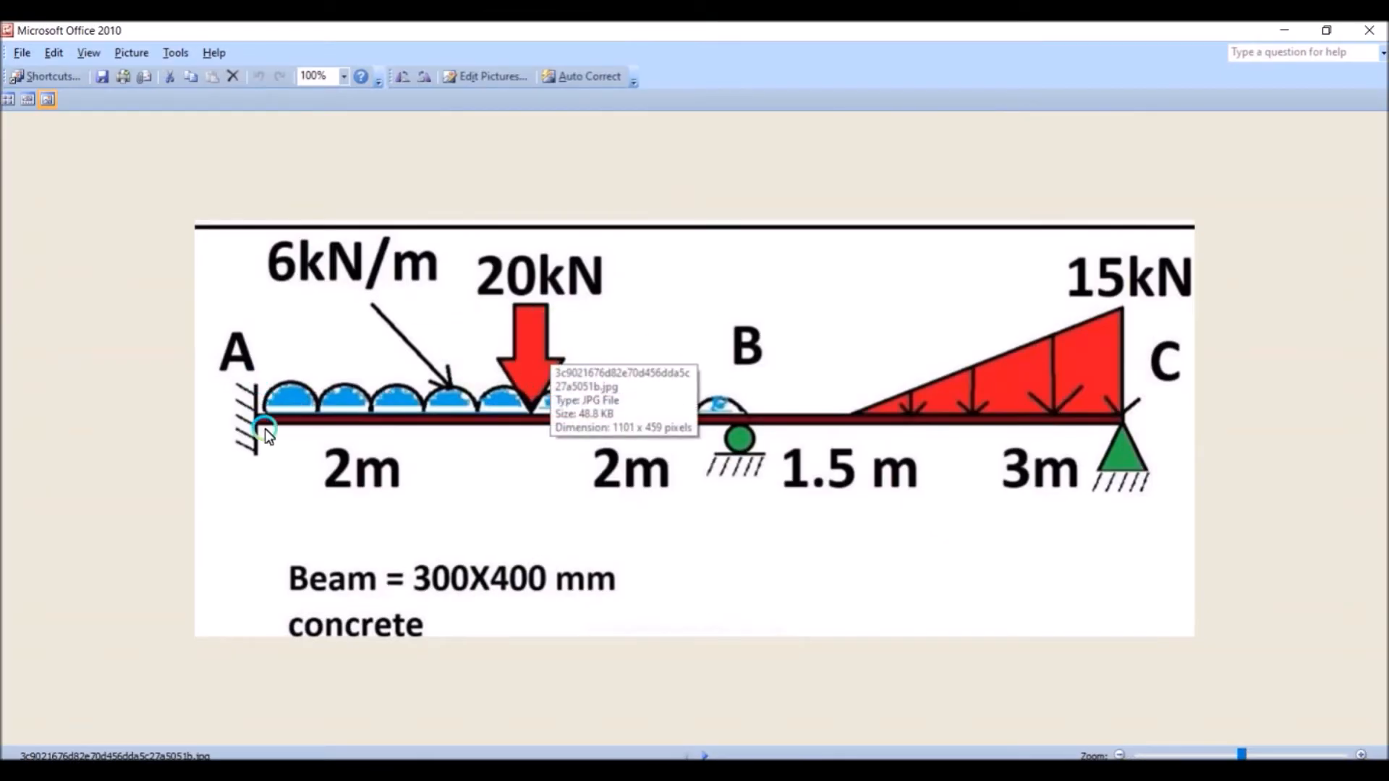
{"action": "left_click", "coordinate": [715, 453]}
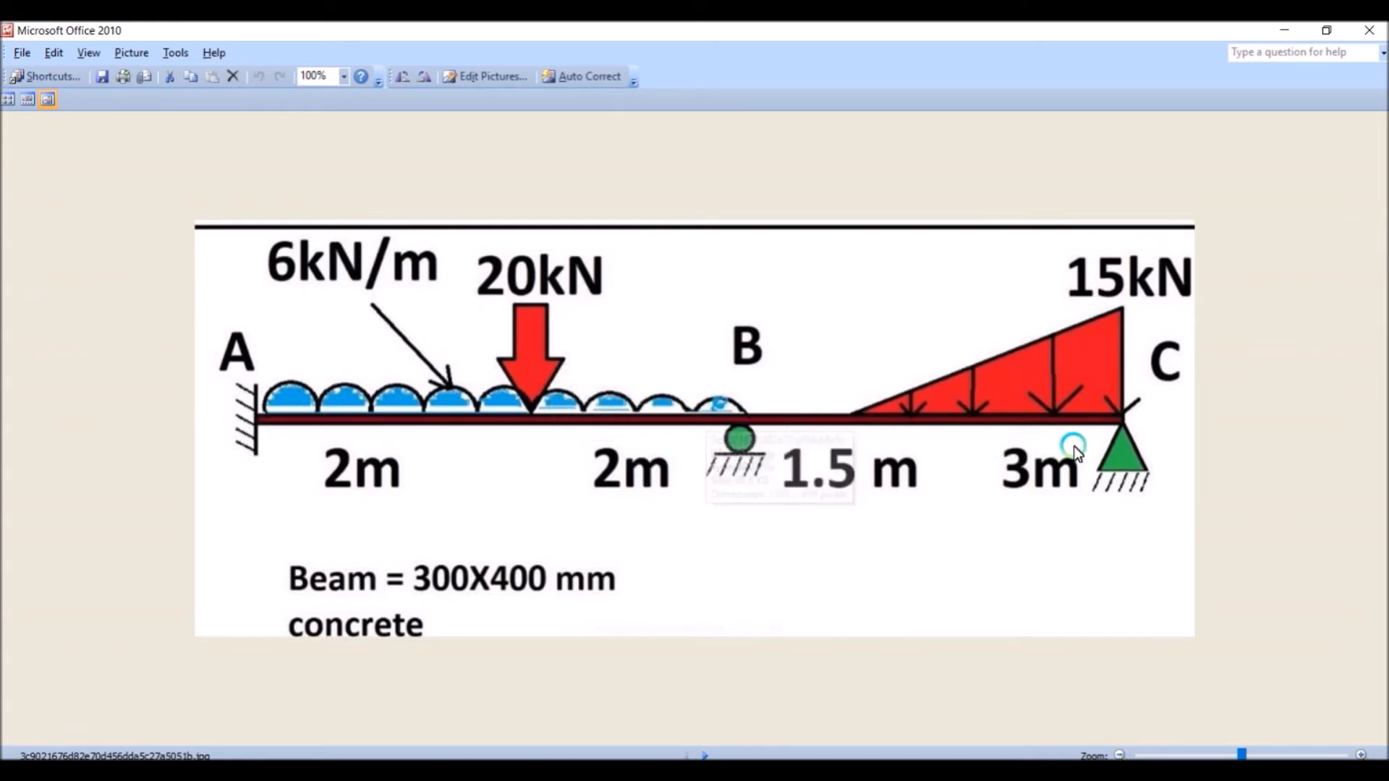
{"action": "left_click", "coordinate": [1114, 434]}
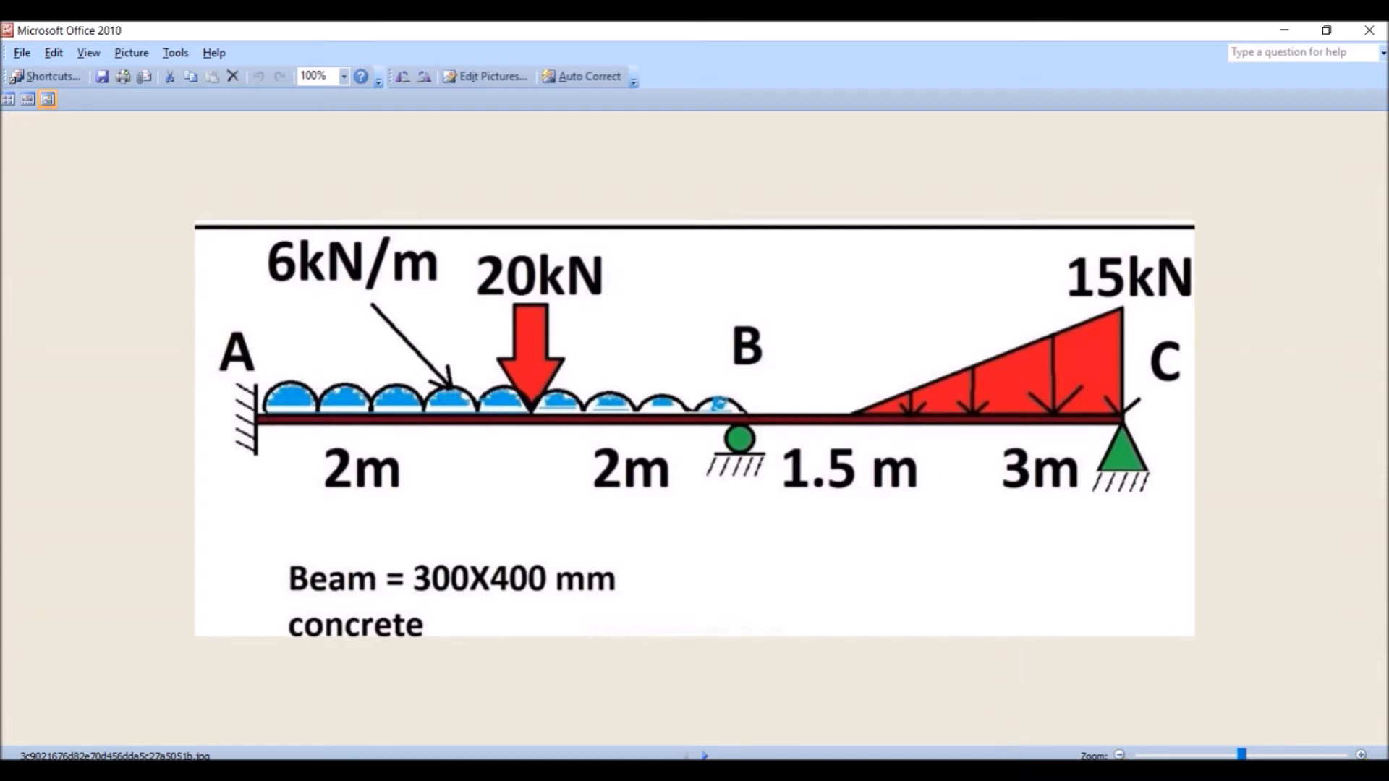
{"action": "left_click", "coordinate": [990, 767]}
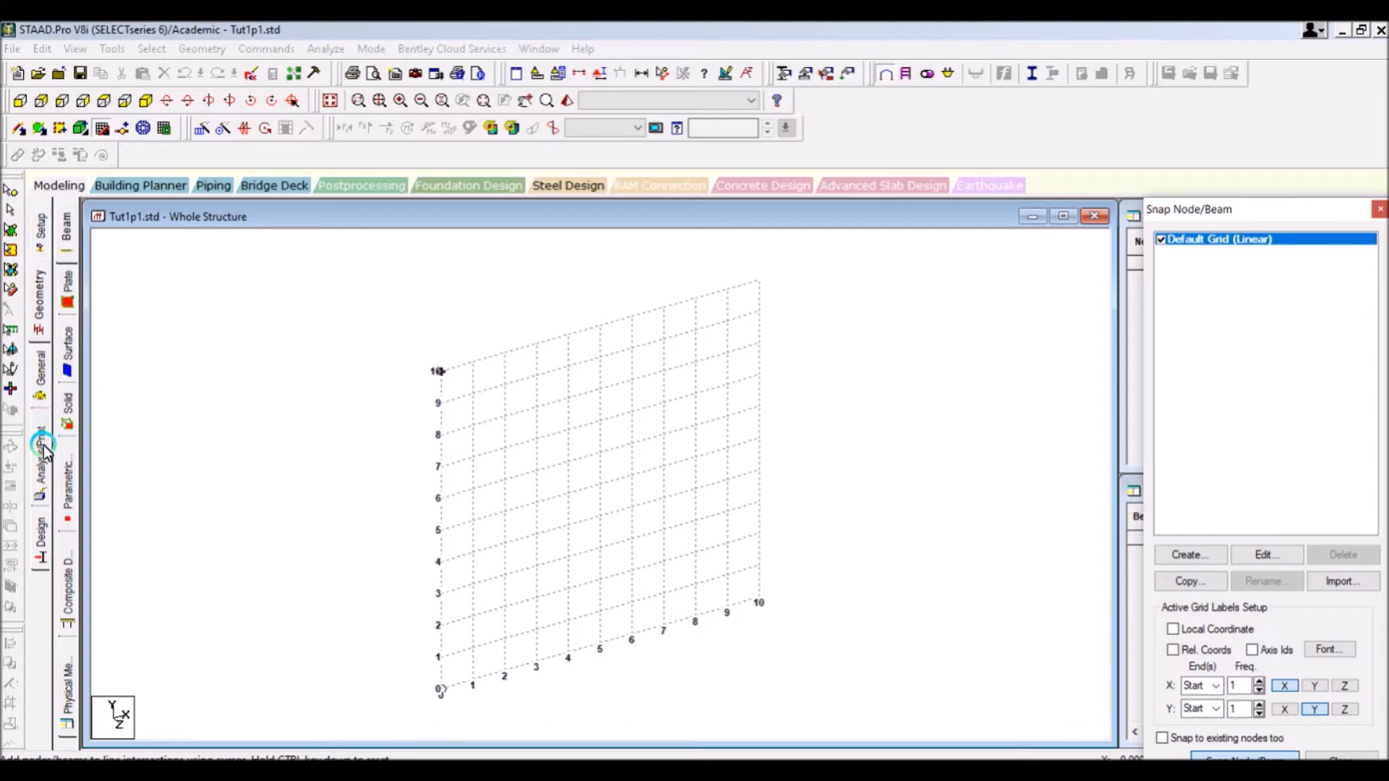
Step: View the job information page, return to the beam geometry and check the first span in the reference picture
{"action": "left_click", "coordinate": [41, 231]}
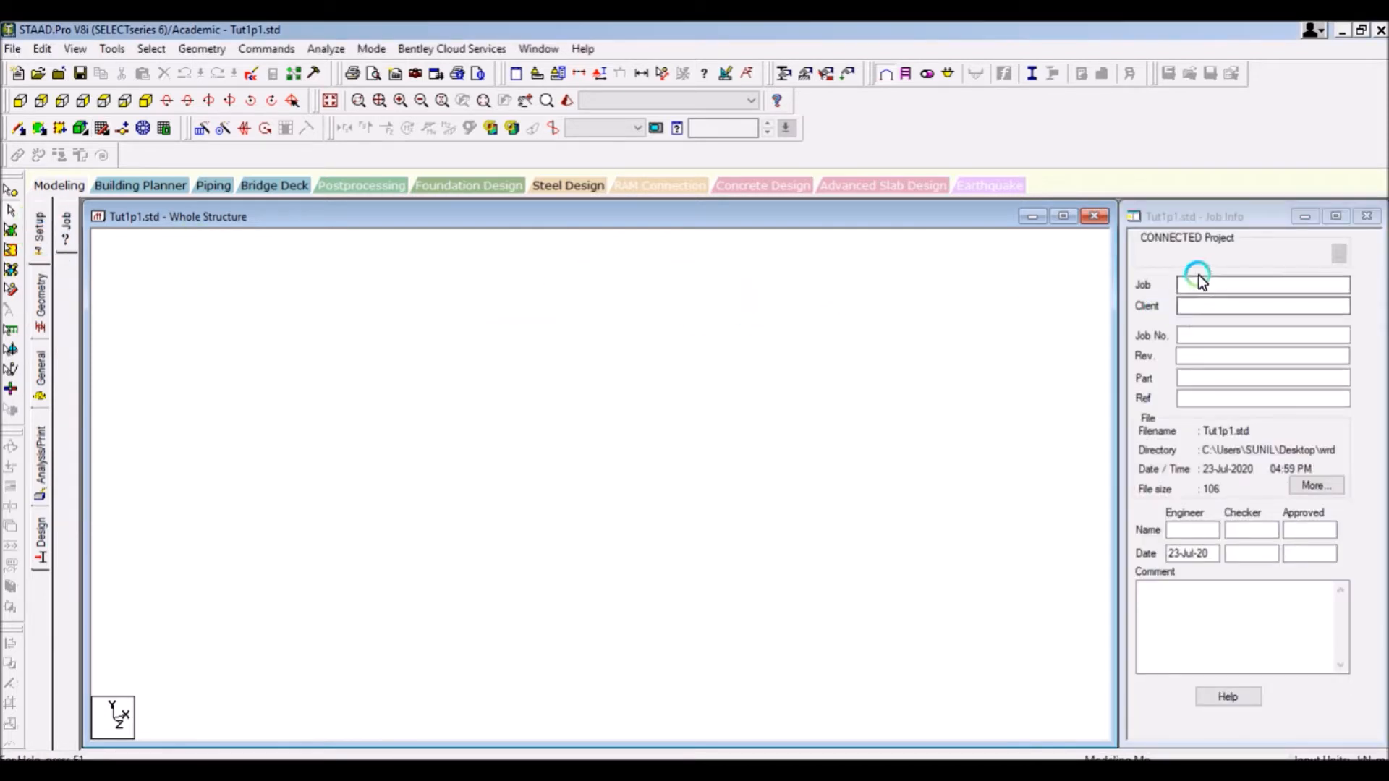
{"action": "left_click", "coordinate": [43, 297]}
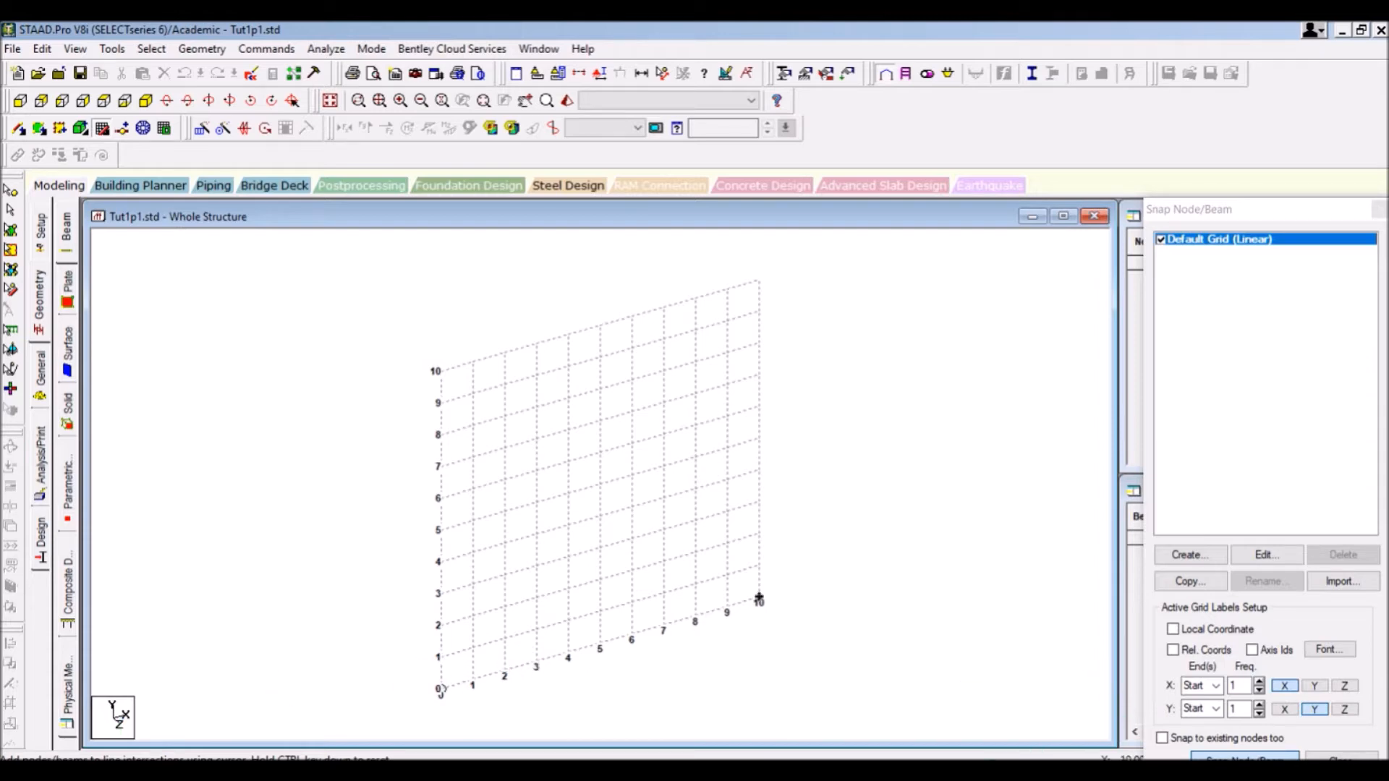
{"action": "mouse_move", "coordinate": [904, 754]}
{"action": "left_click", "coordinate": [828, 706]}
{"action": "left_click", "coordinate": [1007, 770]}
{"action": "left_click", "coordinate": [484, 573]}
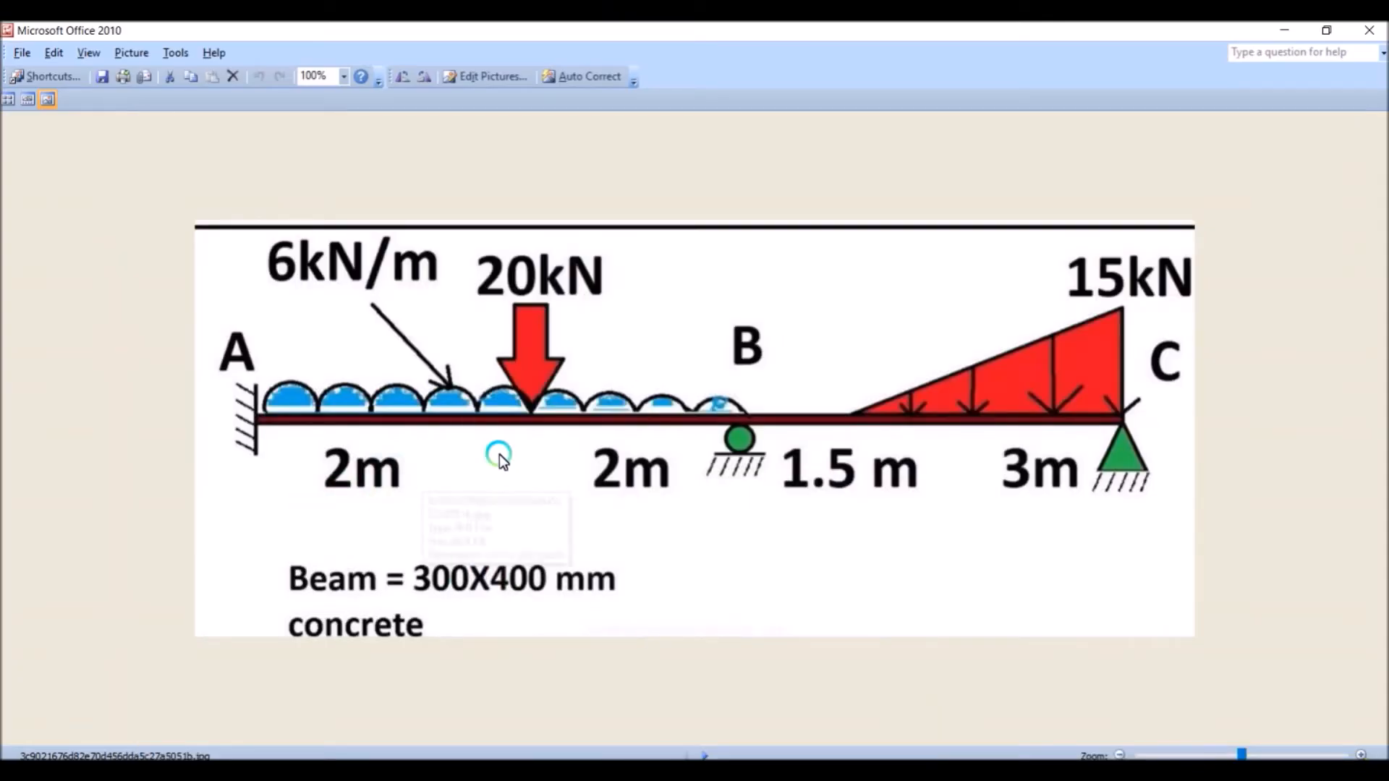
{"action": "left_click", "coordinate": [746, 434]}
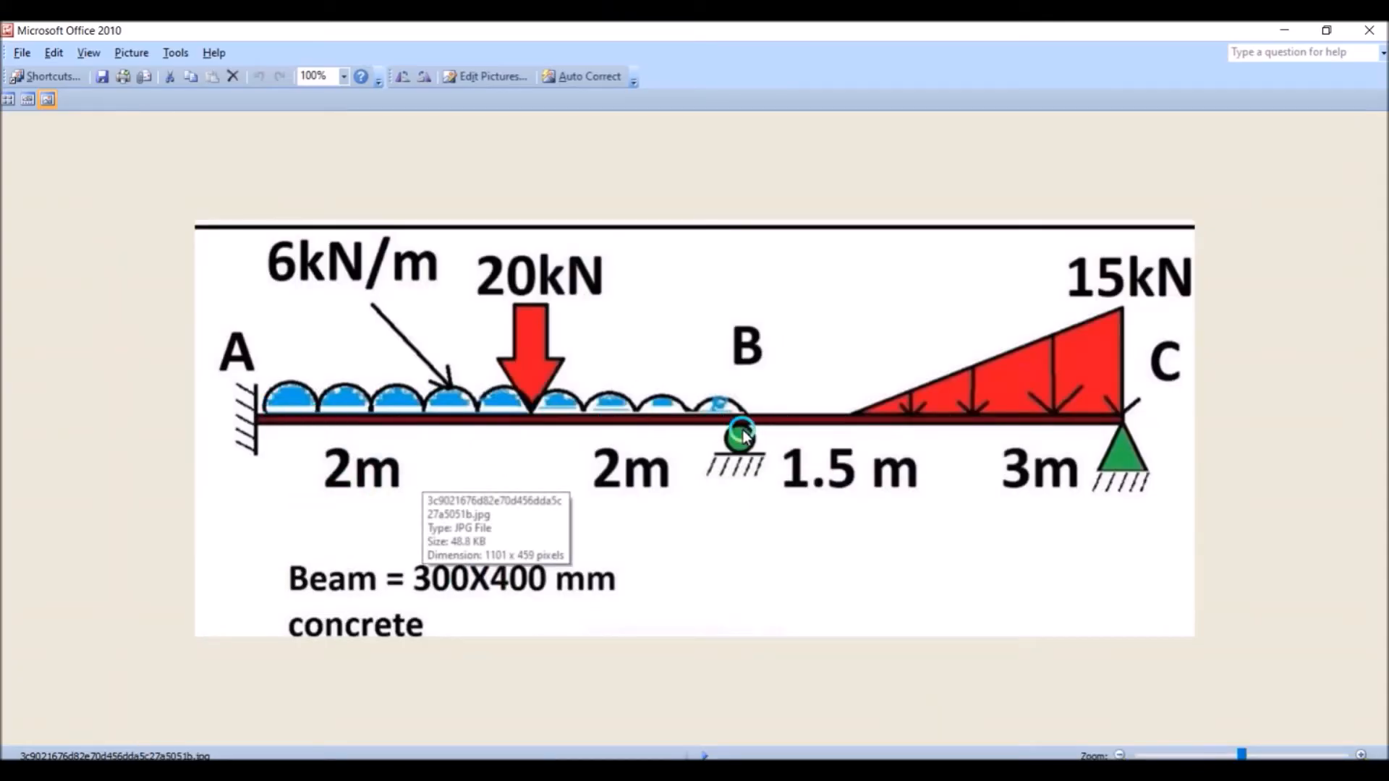
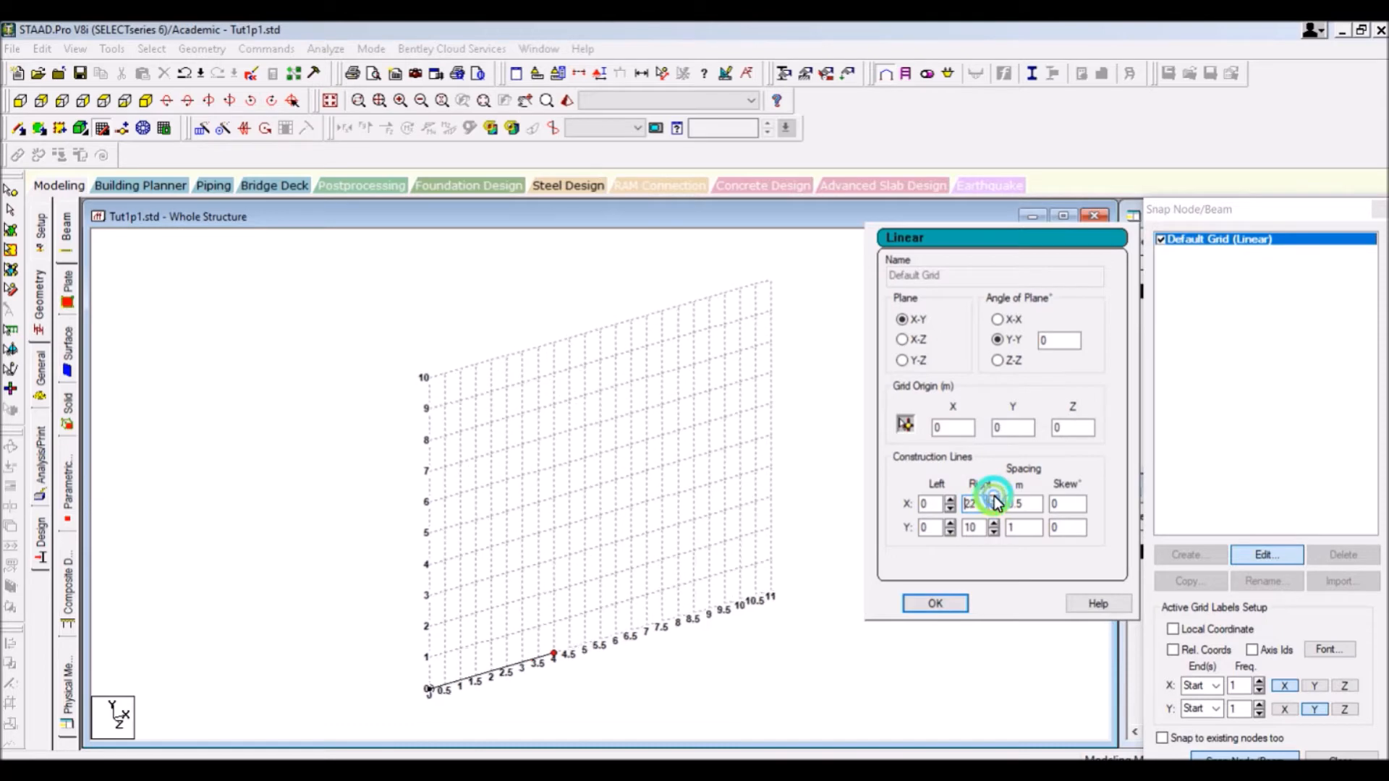
Step: Extend the default grid to 26 construction lines in the positive X direction
{"action": "left_click", "coordinate": [994, 499]}
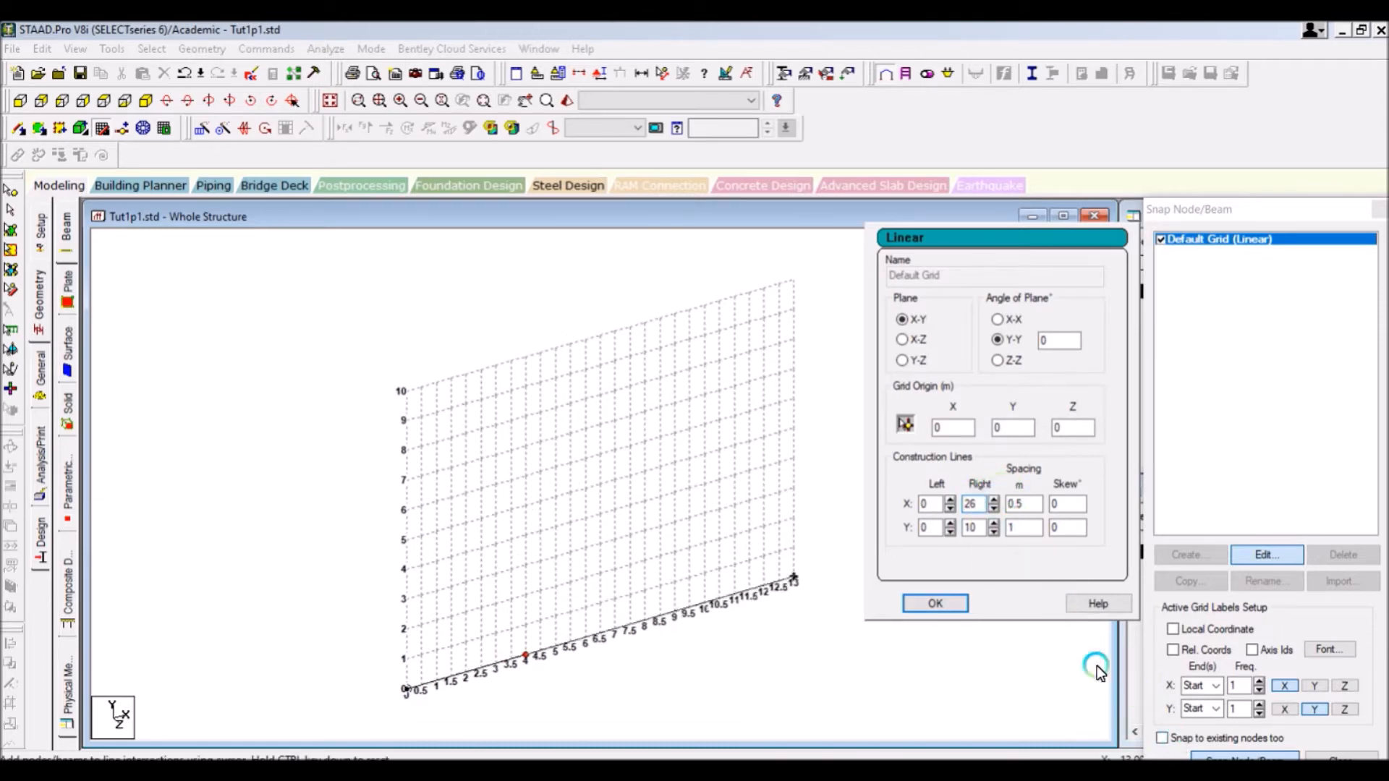
{"action": "left_click", "coordinate": [934, 602]}
{"action": "left_click", "coordinate": [512, 643]}
{"action": "left_click", "coordinate": [563, 665]}
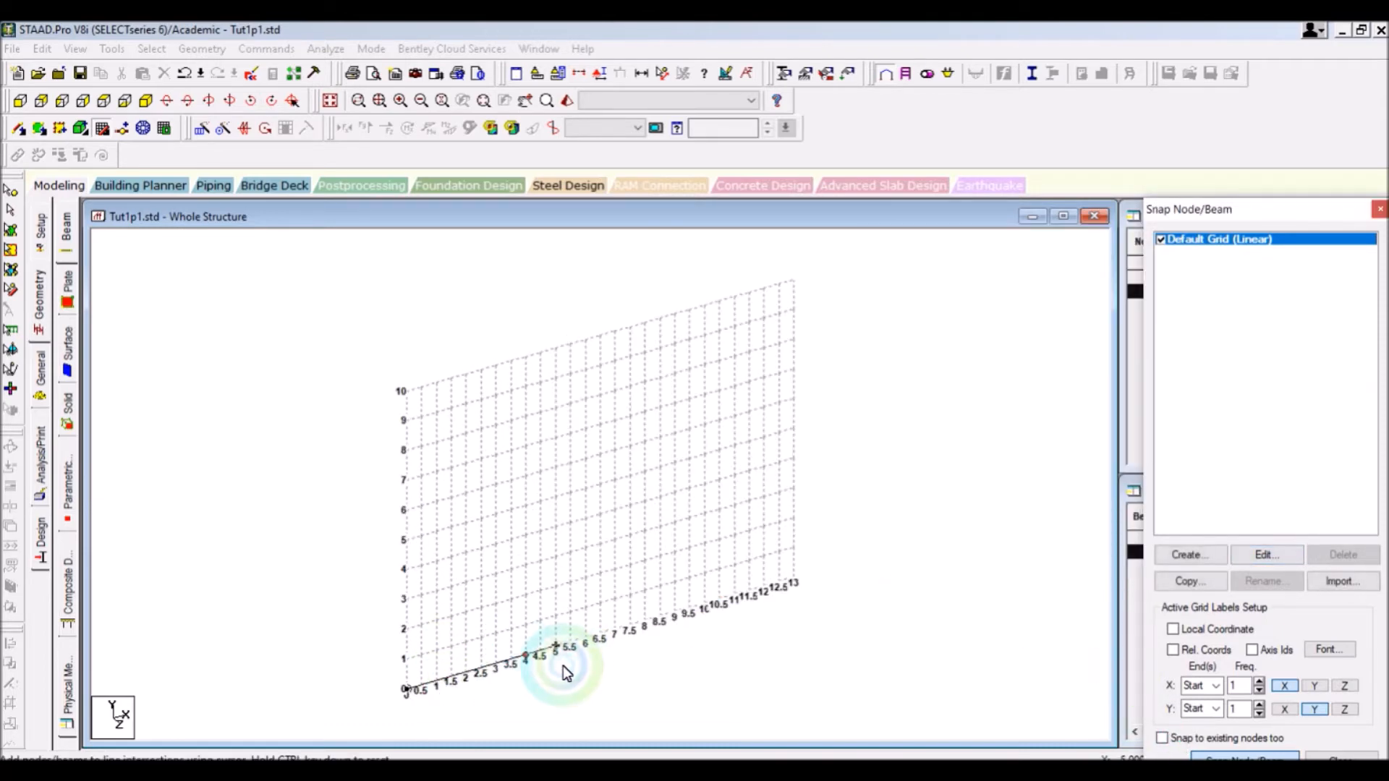
Step: Check the segment lengths between supports B and C in the reference beam picture
{"action": "left_click", "coordinate": [526, 655]}
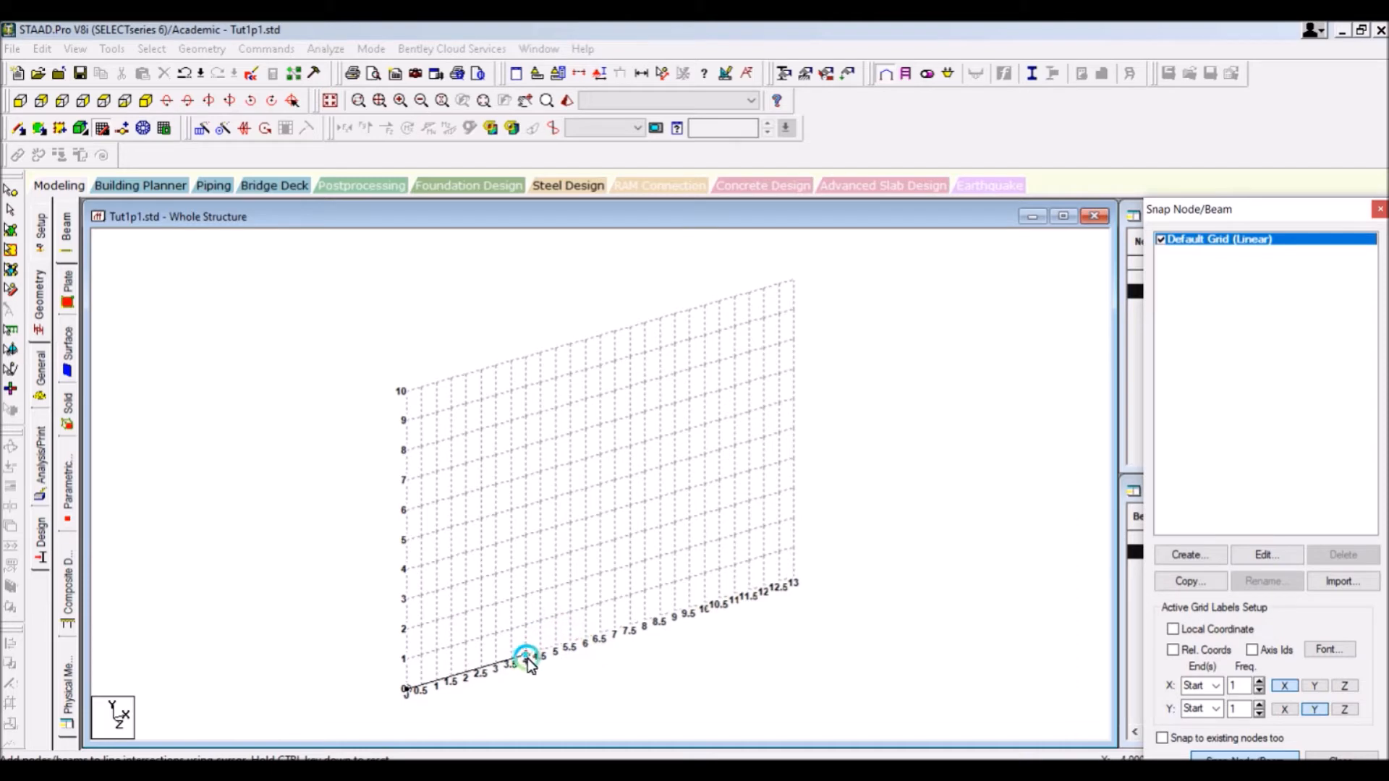
{"action": "left_click", "coordinate": [892, 737]}
{"action": "left_click", "coordinate": [857, 716]}
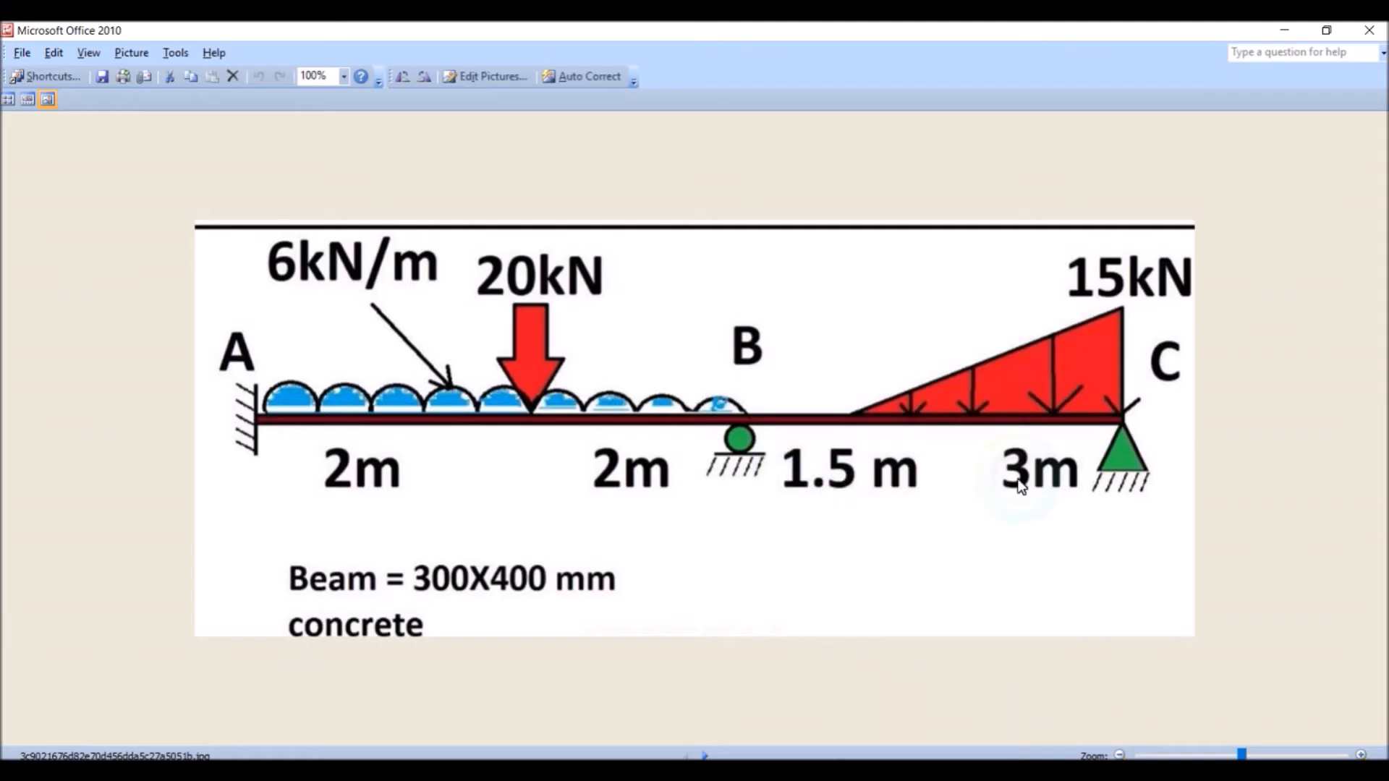
{"action": "left_click", "coordinate": [722, 567]}
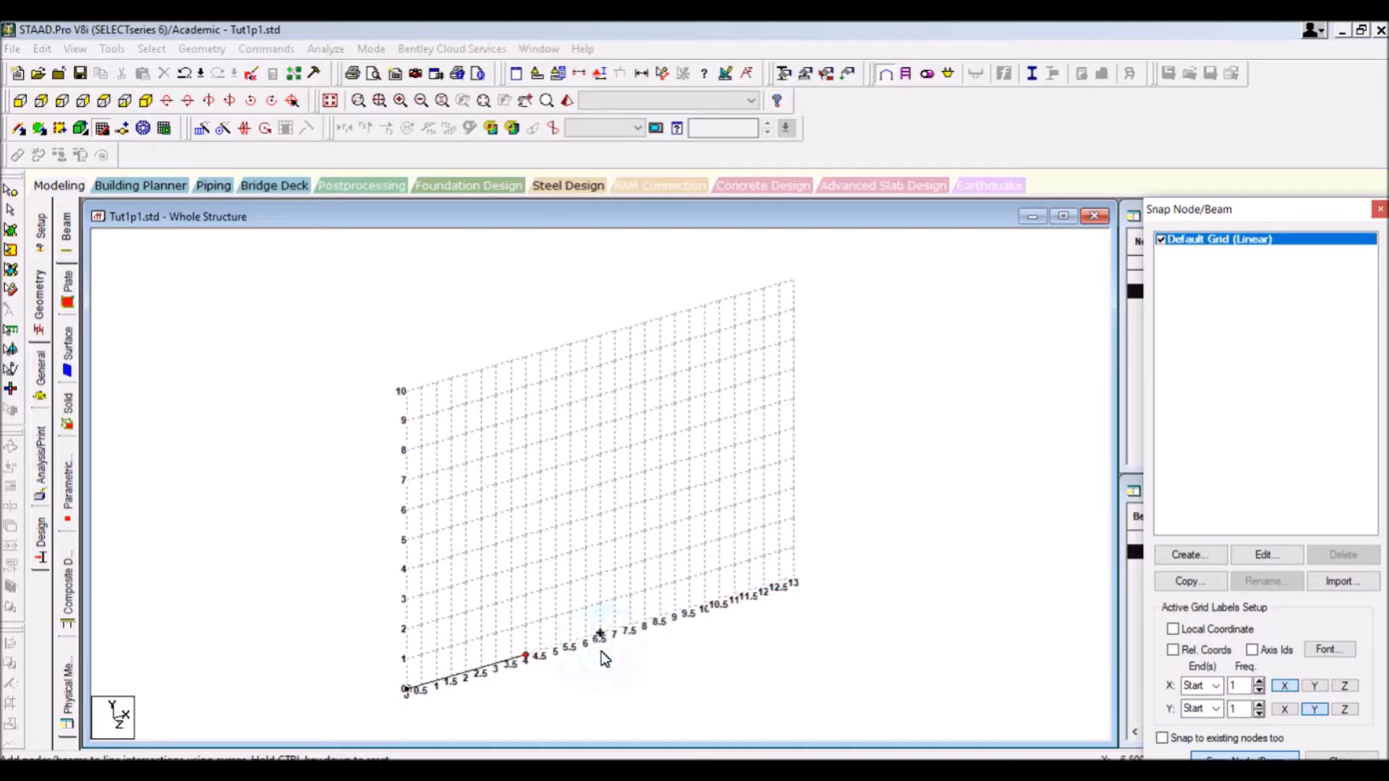
Step: Try to draw the second beam along the grid's baseline from the node at 4 m
{"action": "left_click", "coordinate": [536, 654]}
{"action": "left_click", "coordinate": [587, 654]}
{"action": "left_click", "coordinate": [657, 621]}
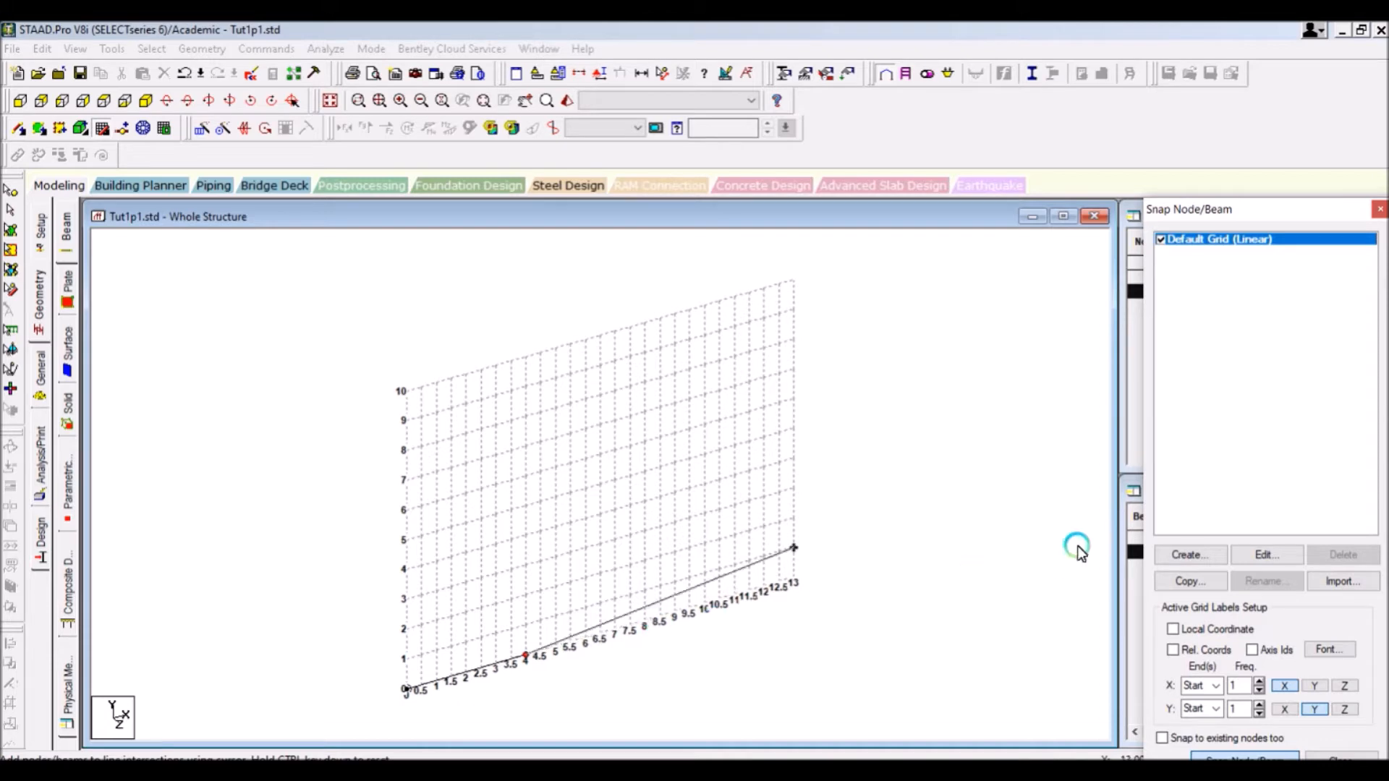
{"action": "left_click", "coordinate": [467, 432]}
{"action": "left_click", "coordinate": [793, 580]}
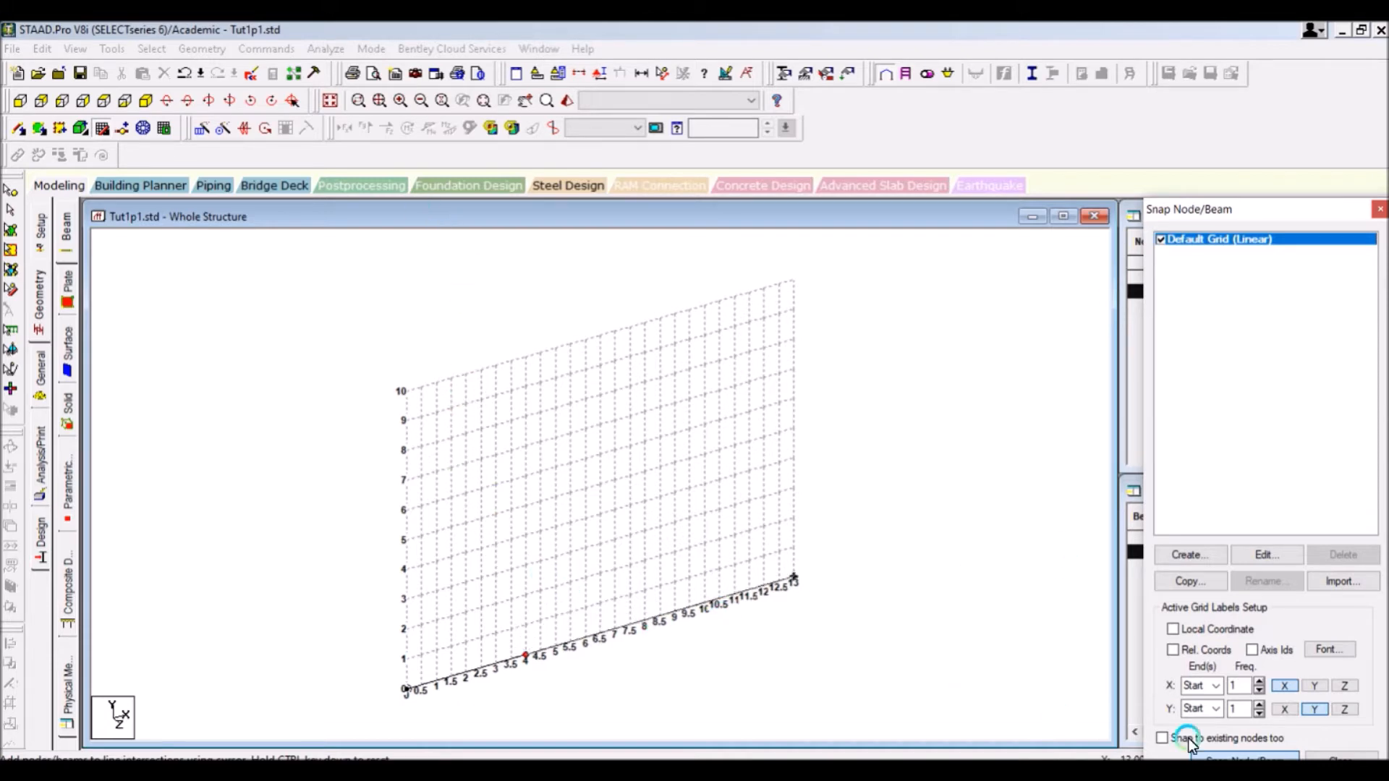
{"action": "left_click", "coordinate": [1260, 755]}
{"action": "left_click", "coordinate": [441, 442]}
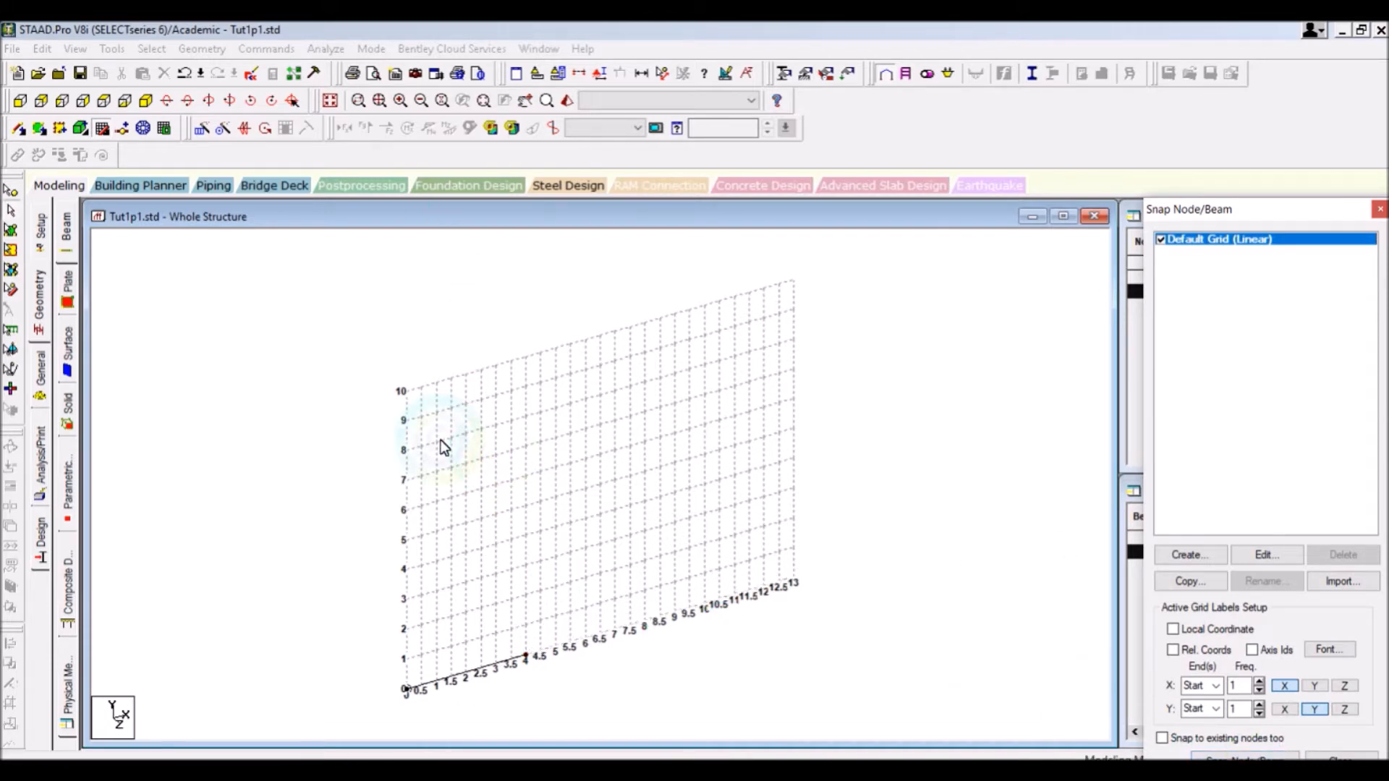
Step: Create the second beam by translationally repeating the node at 4 m once along global X, with 4.5 m spacing and linked steps
{"action": "left_click", "coordinate": [1379, 210]}
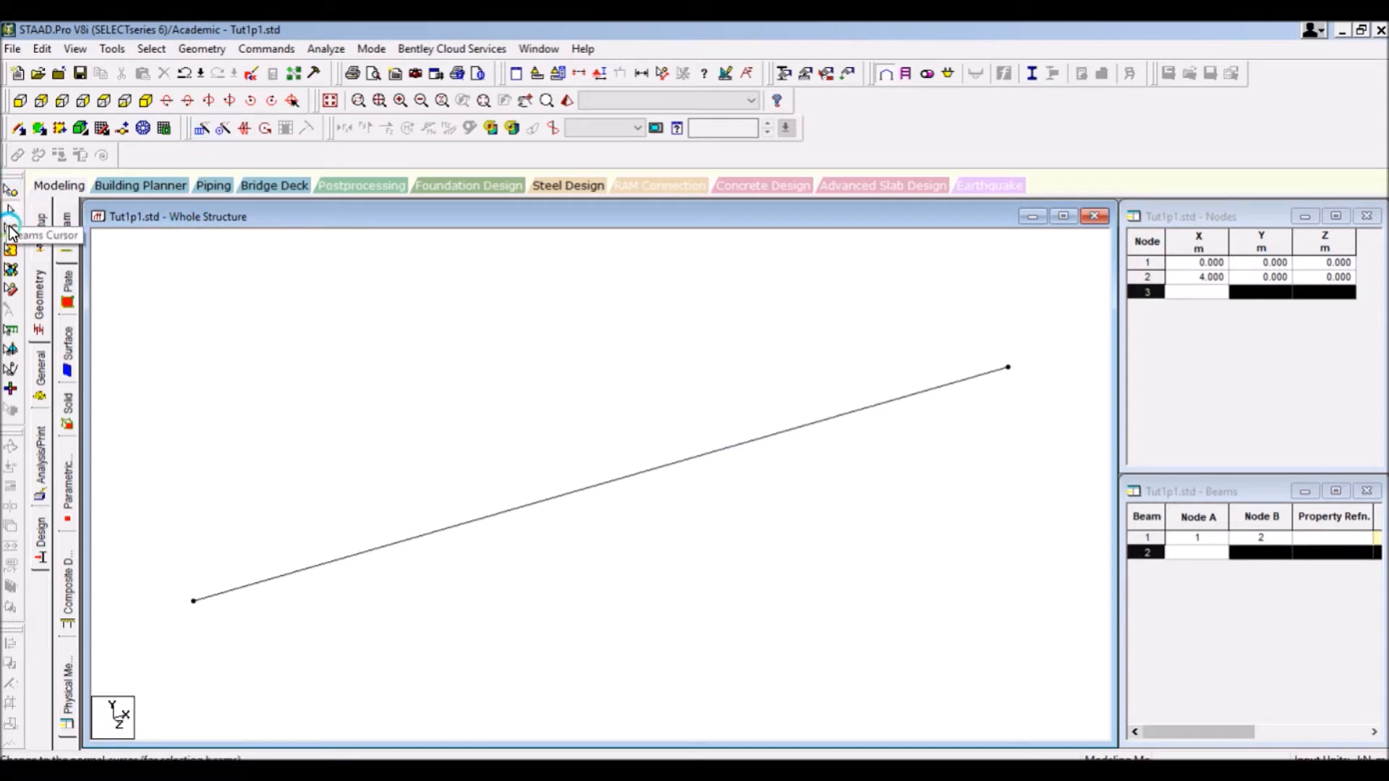
{"action": "left_click", "coordinate": [10, 190]}
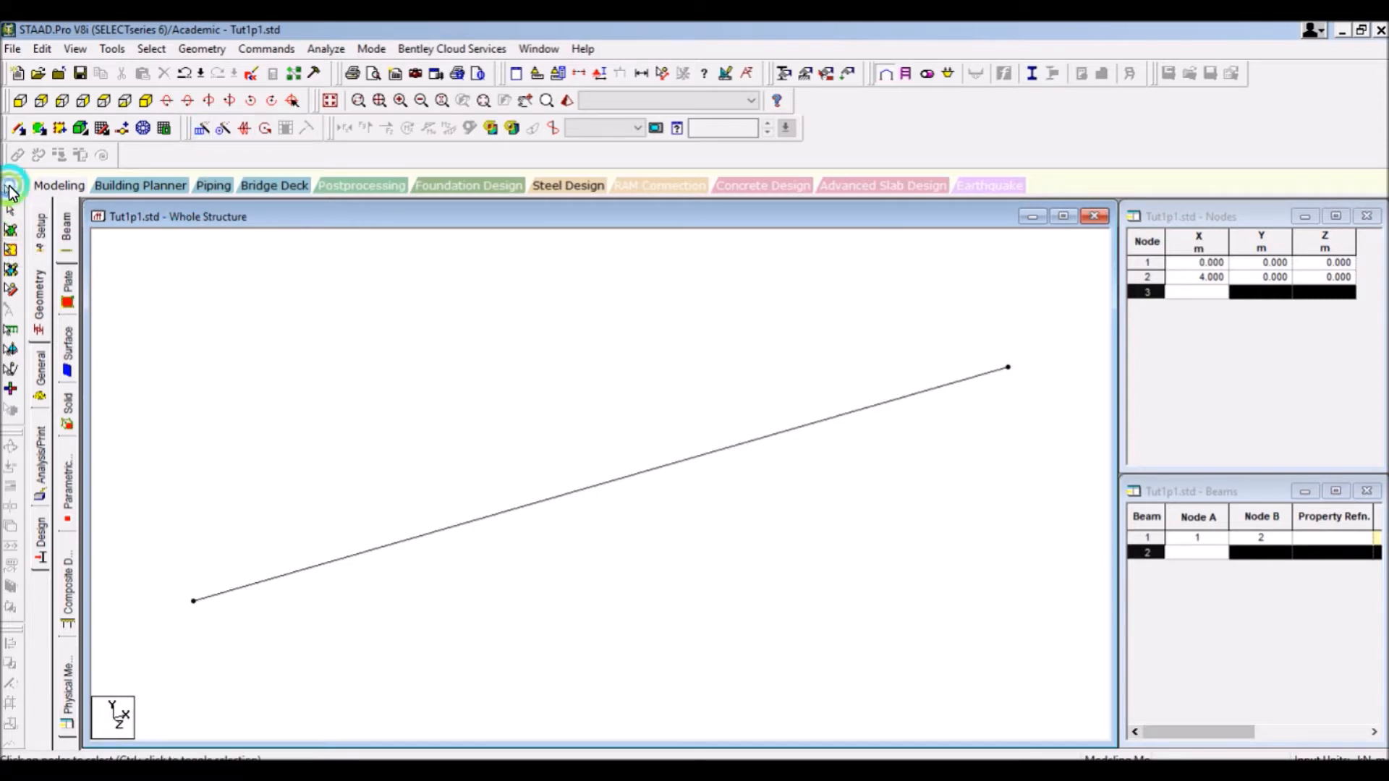
{"action": "left_click", "coordinate": [1008, 367]}
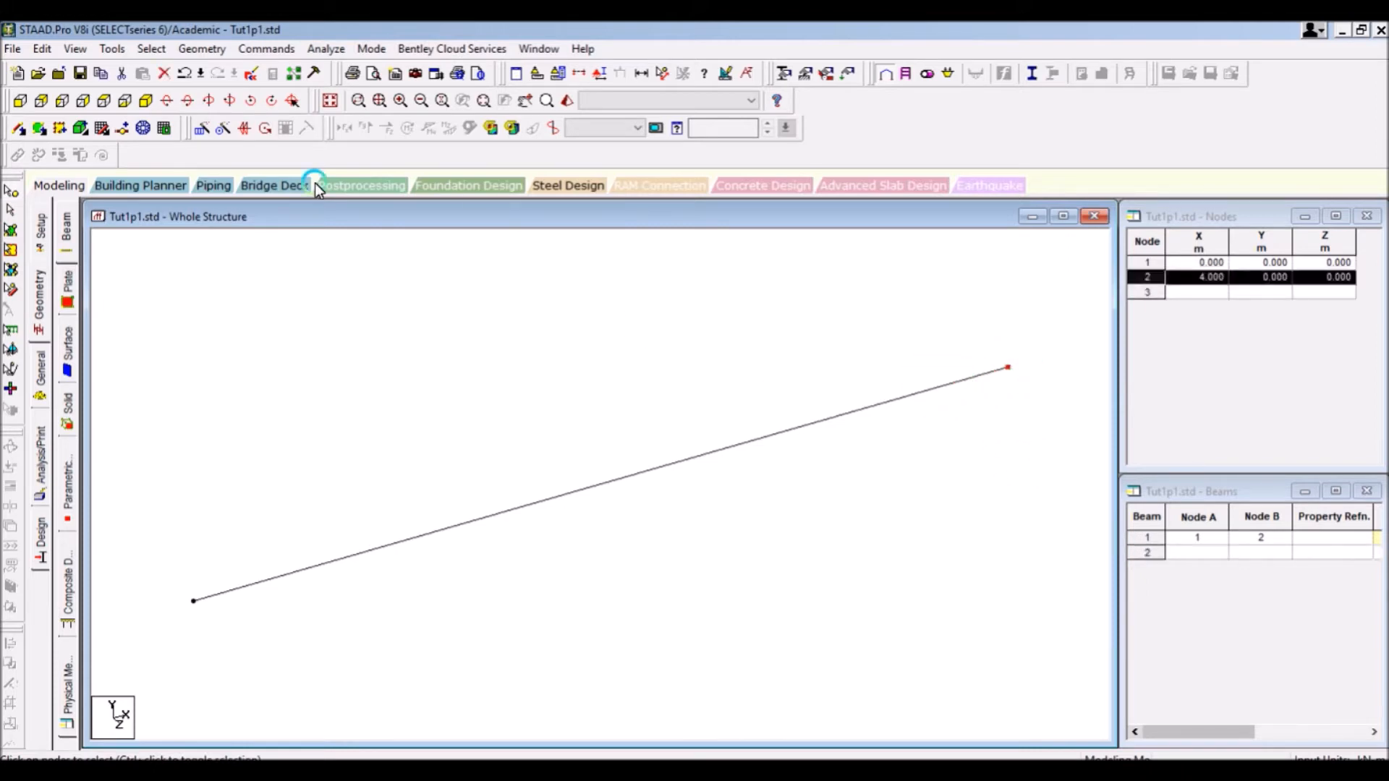
{"action": "left_click", "coordinate": [207, 128]}
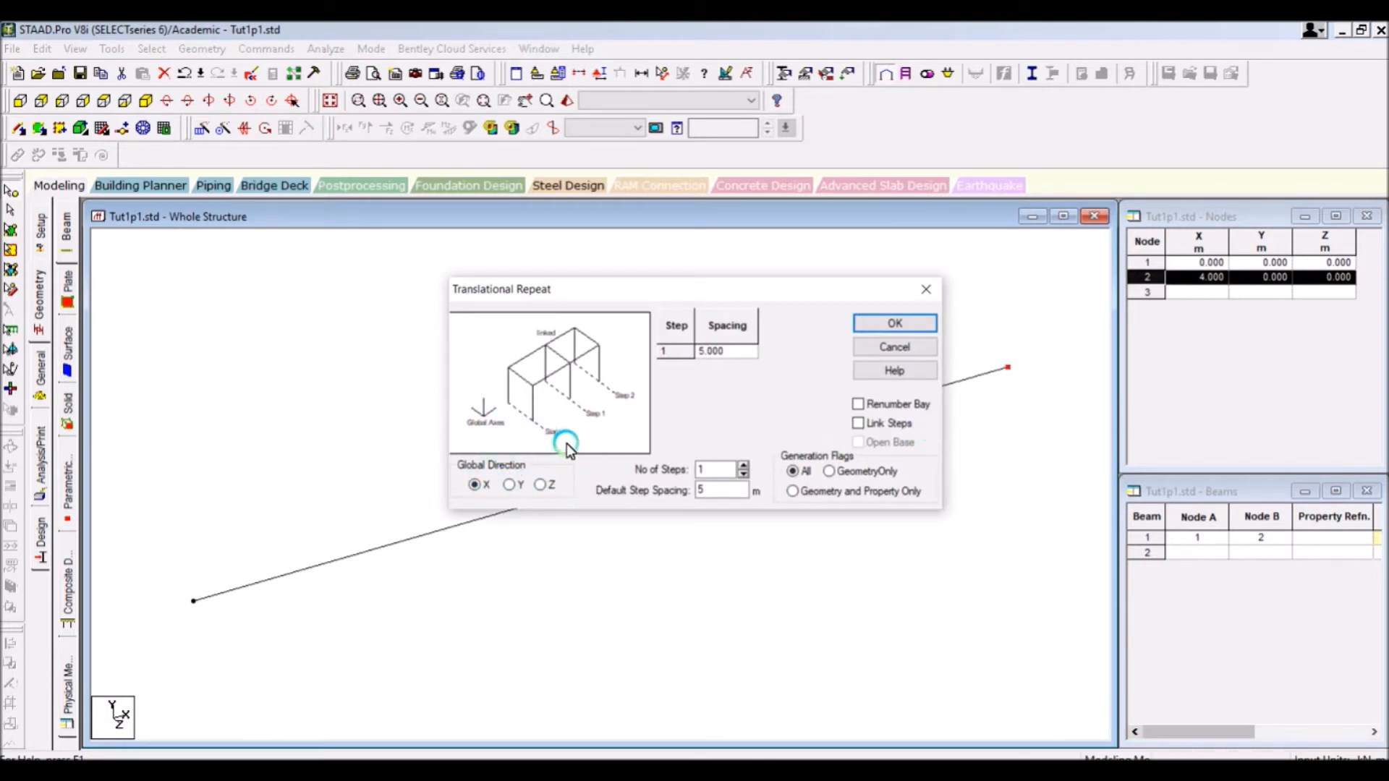
{"action": "left_click", "coordinate": [716, 490]}
{"action": "left_click_drag", "start_coordinate": [716, 491], "coordinate": [680, 491]}
{"action": "left_click", "coordinate": [859, 425]}
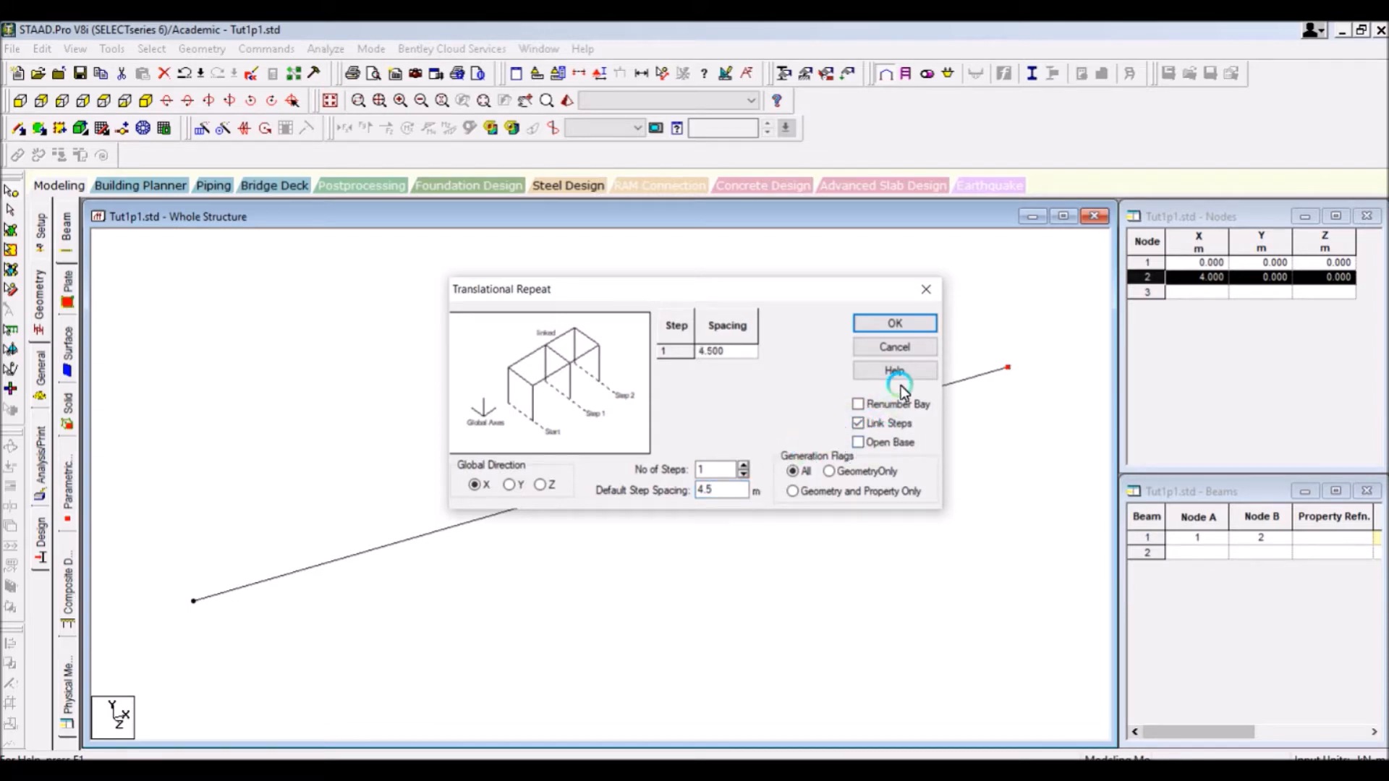
{"action": "left_click", "coordinate": [897, 324]}
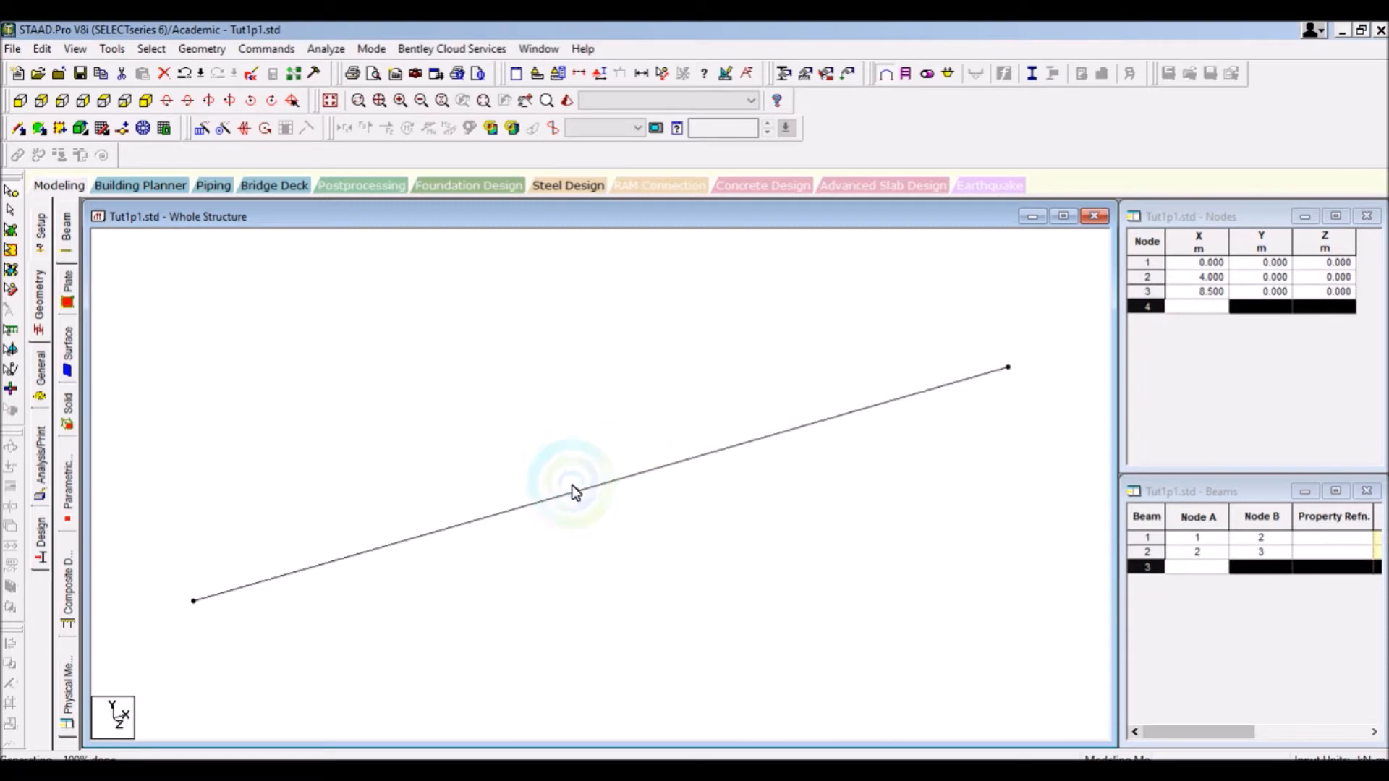
{"action": "left_click", "coordinate": [909, 422]}
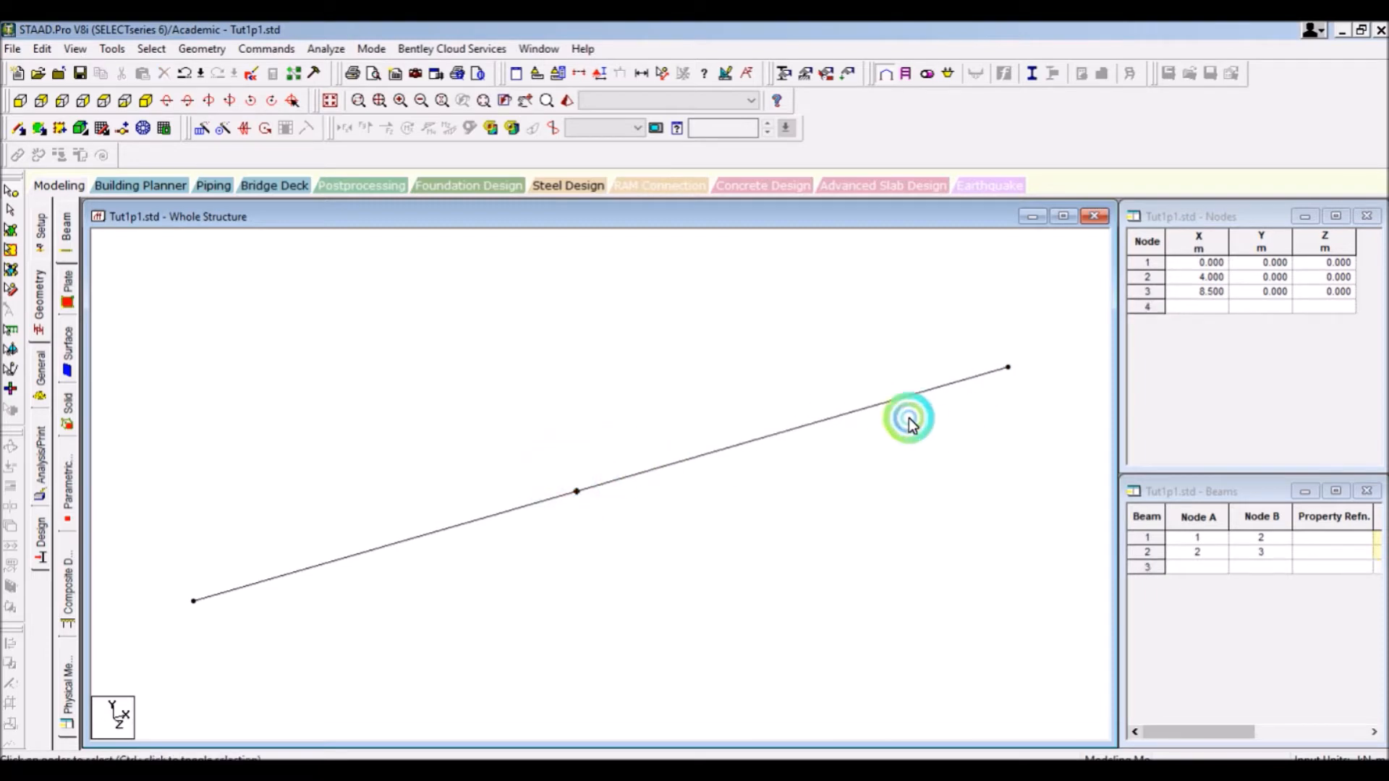
Step: Display the member length dimensions for the whole view
{"action": "left_click", "coordinate": [645, 76]}
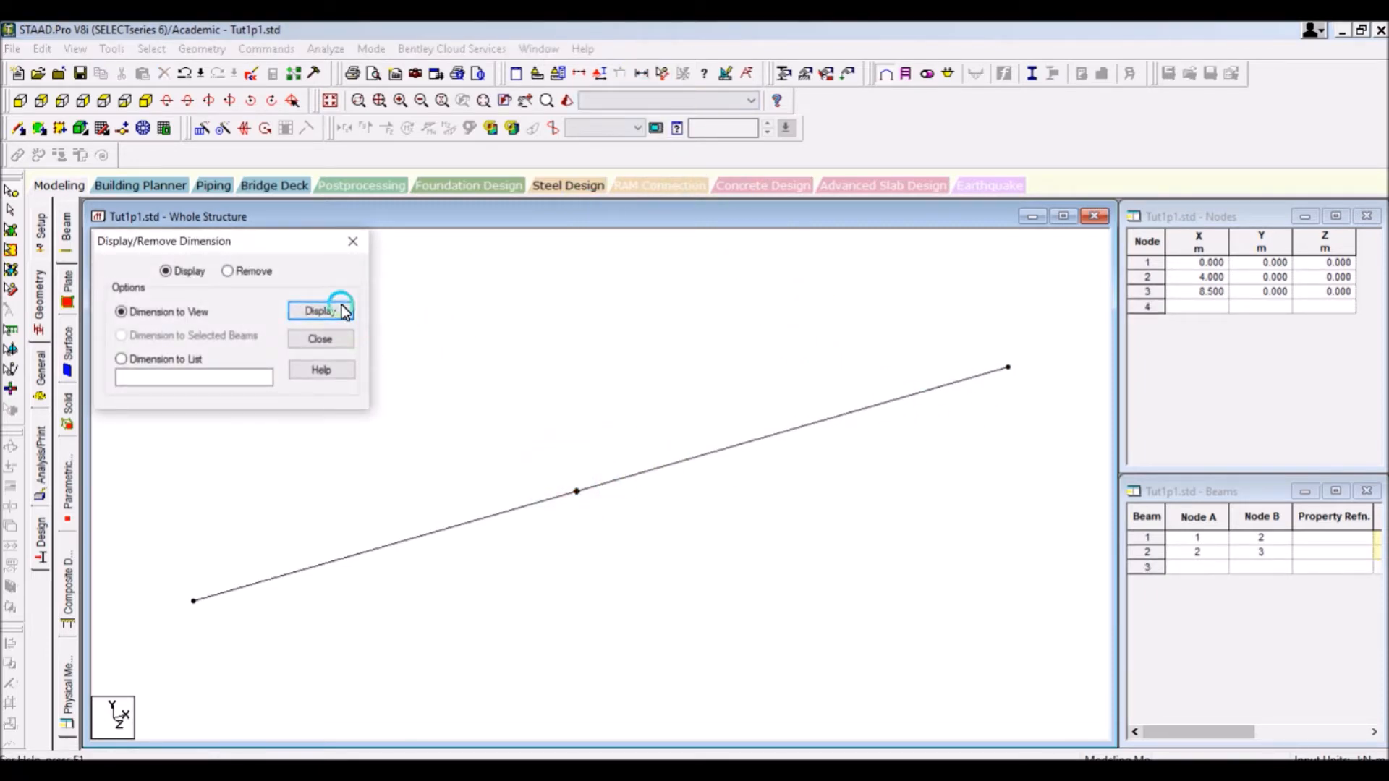
{"action": "left_click", "coordinate": [336, 309]}
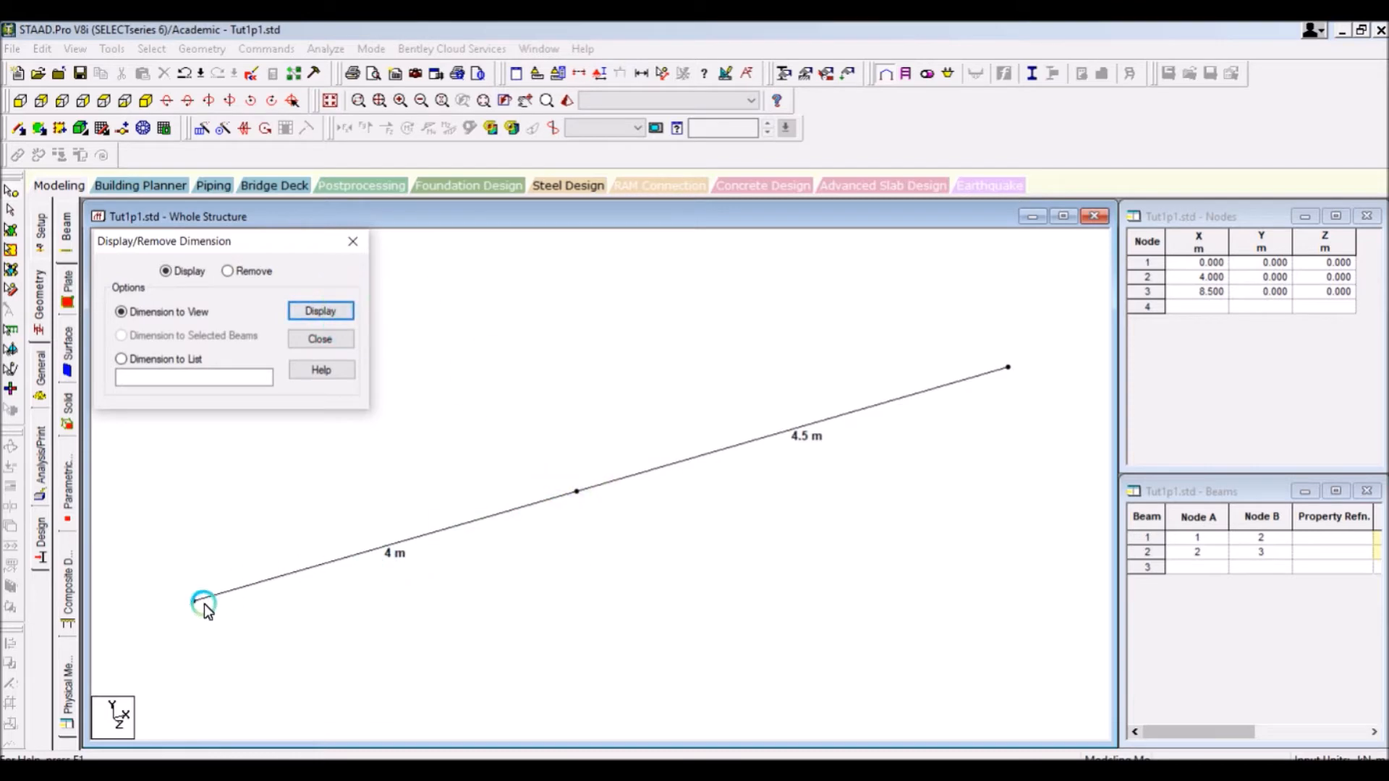
{"action": "left_click", "coordinate": [353, 241]}
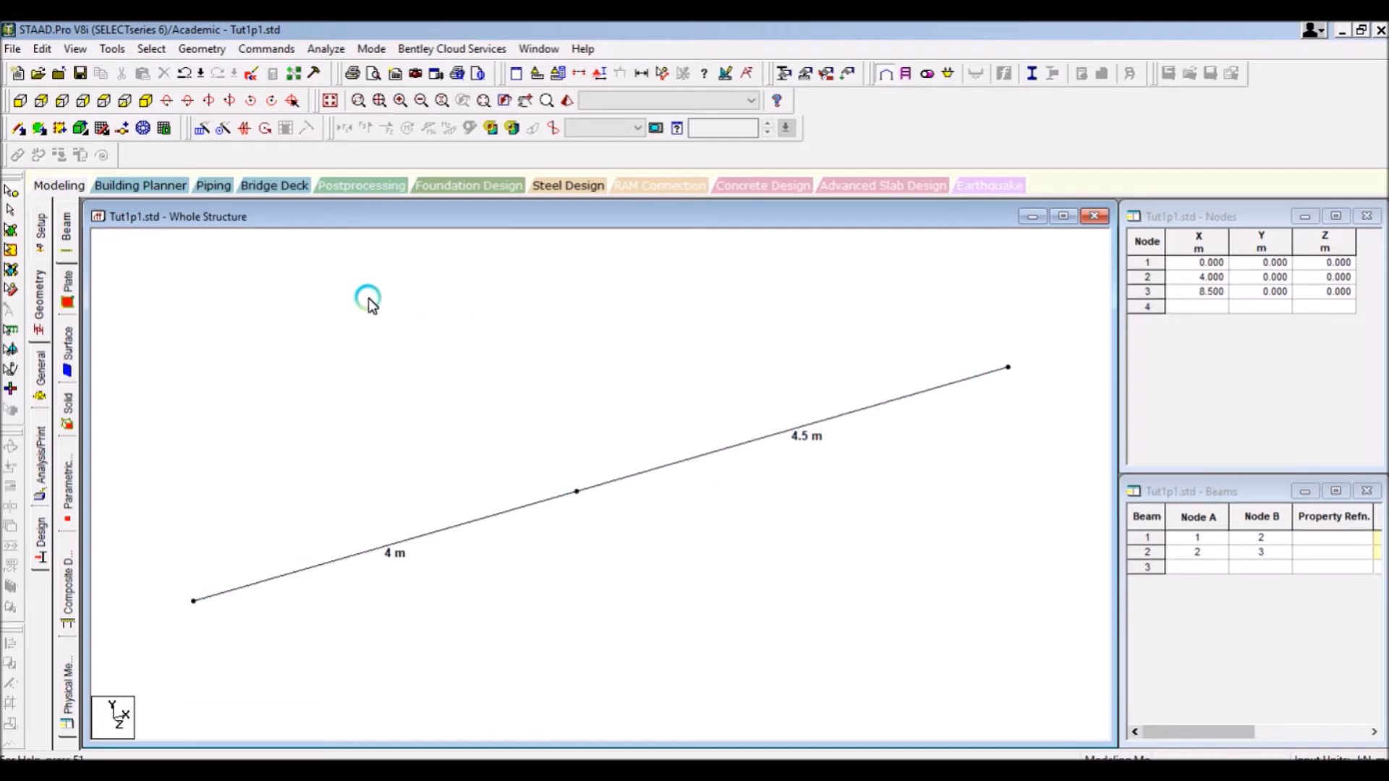
Step: Check the coordinates of the first beam's start node and of the middle node shared by both beams
{"action": "left_click", "coordinate": [10, 190]}
{"action": "left_click", "coordinate": [131, 334]}
{"action": "left_click", "coordinate": [203, 592]}
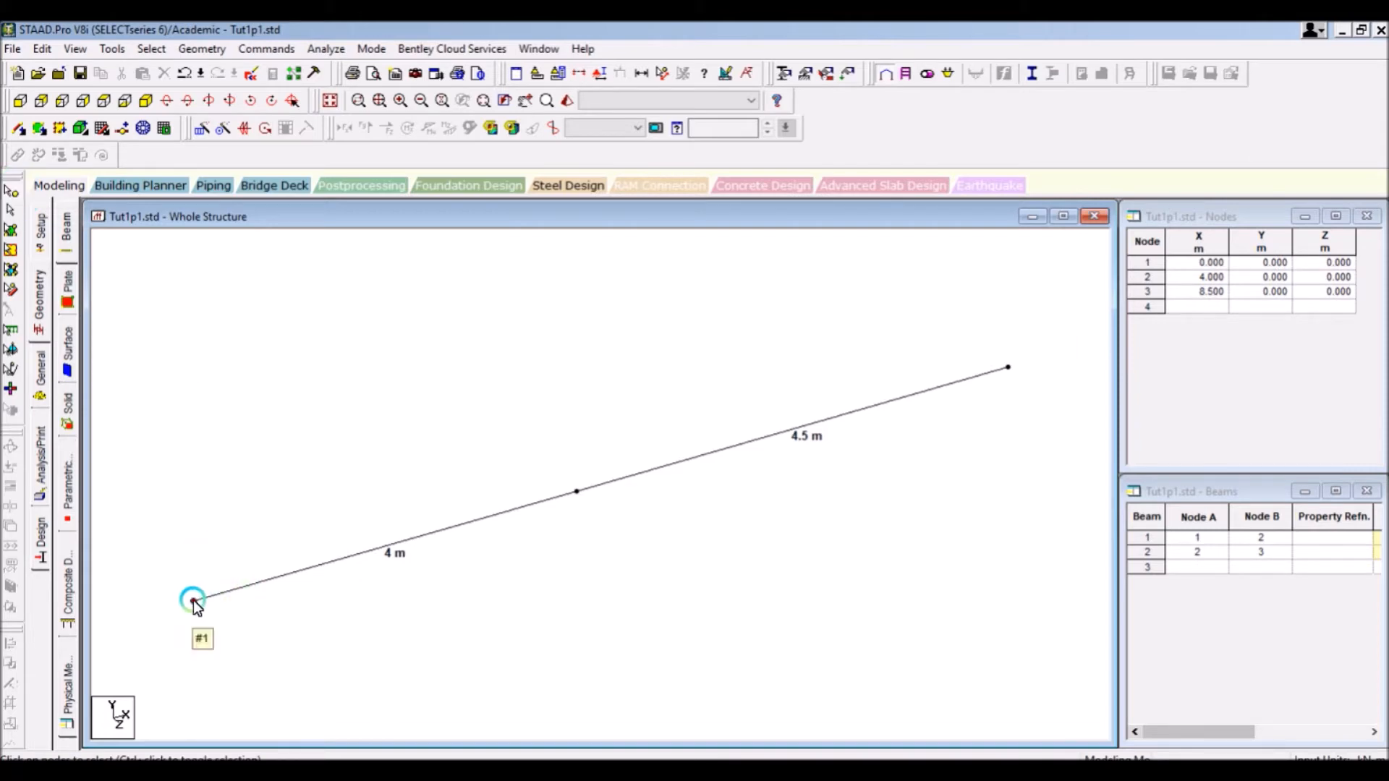
{"action": "double_click", "coordinate": [193, 601]}
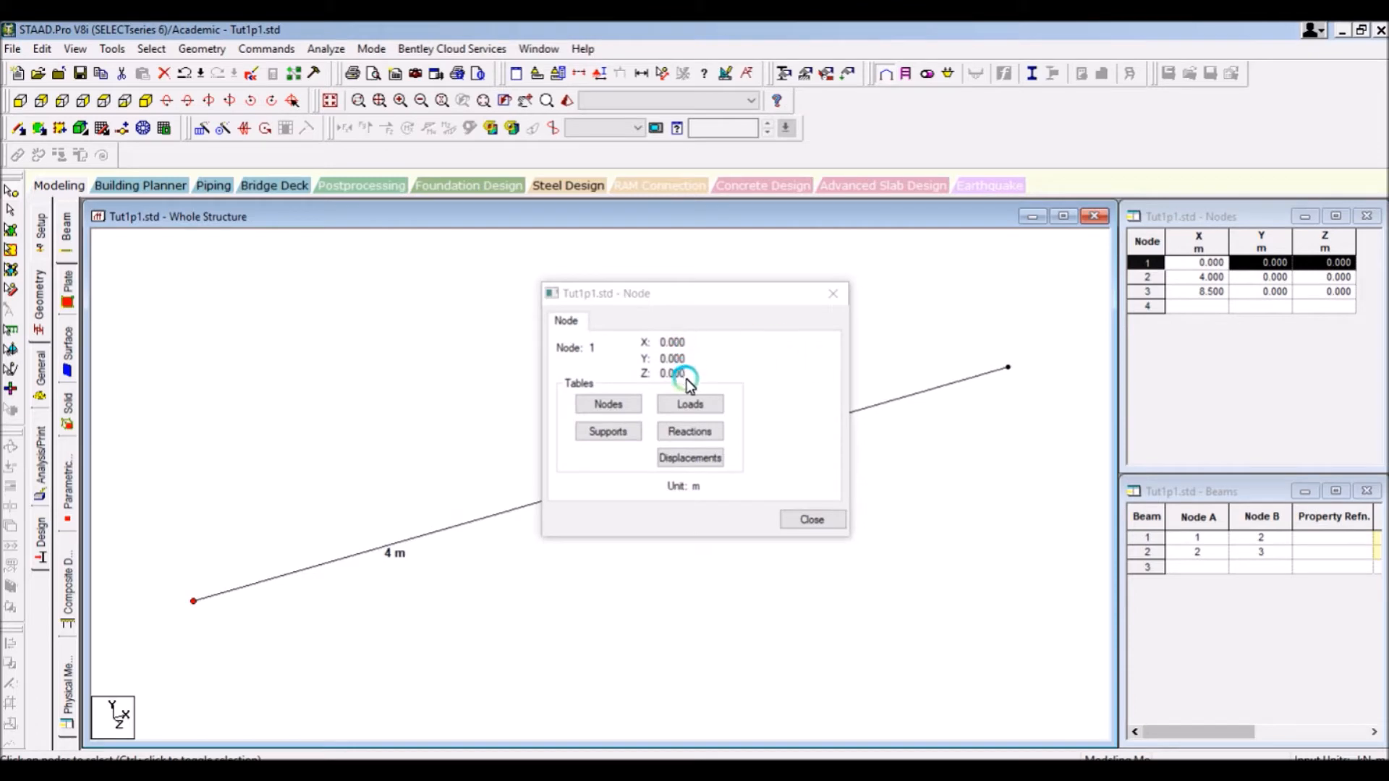
{"action": "left_click", "coordinate": [831, 295]}
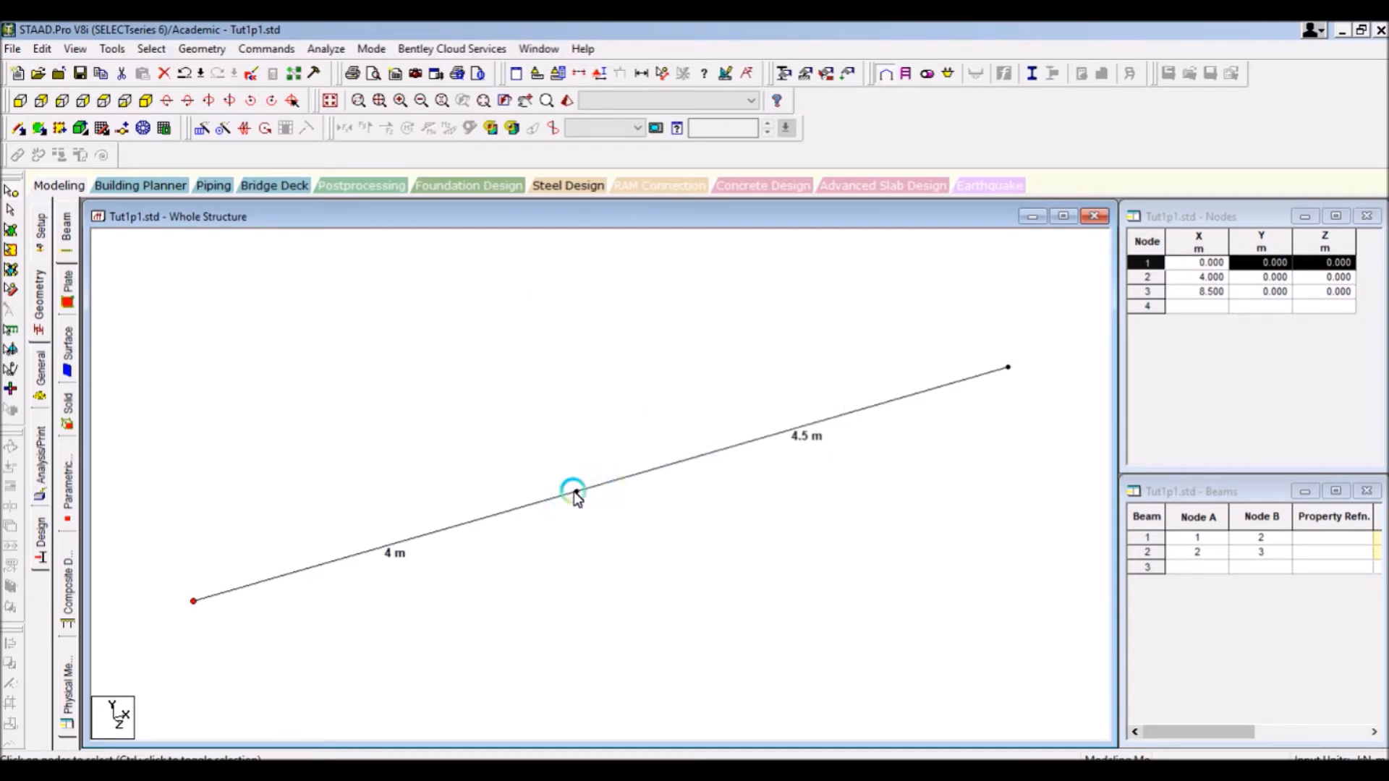
{"action": "double_click", "coordinate": [574, 492]}
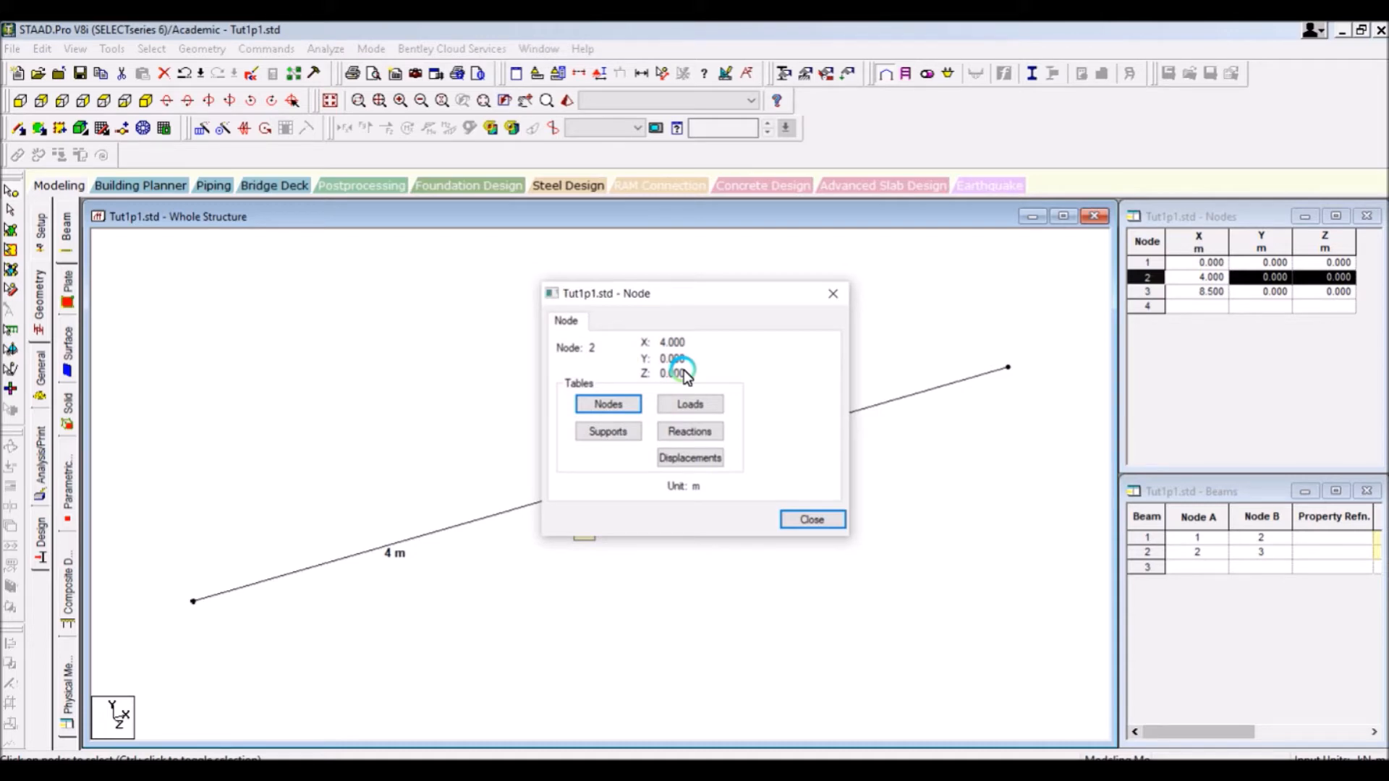
{"action": "left_click", "coordinate": [833, 293]}
Step: Check the coordinates of the end node at the far end of the 4.5 m beam
{"action": "left_click", "coordinate": [299, 551]}
{"action": "left_click", "coordinate": [248, 606]}
{"action": "left_click", "coordinate": [215, 606]}
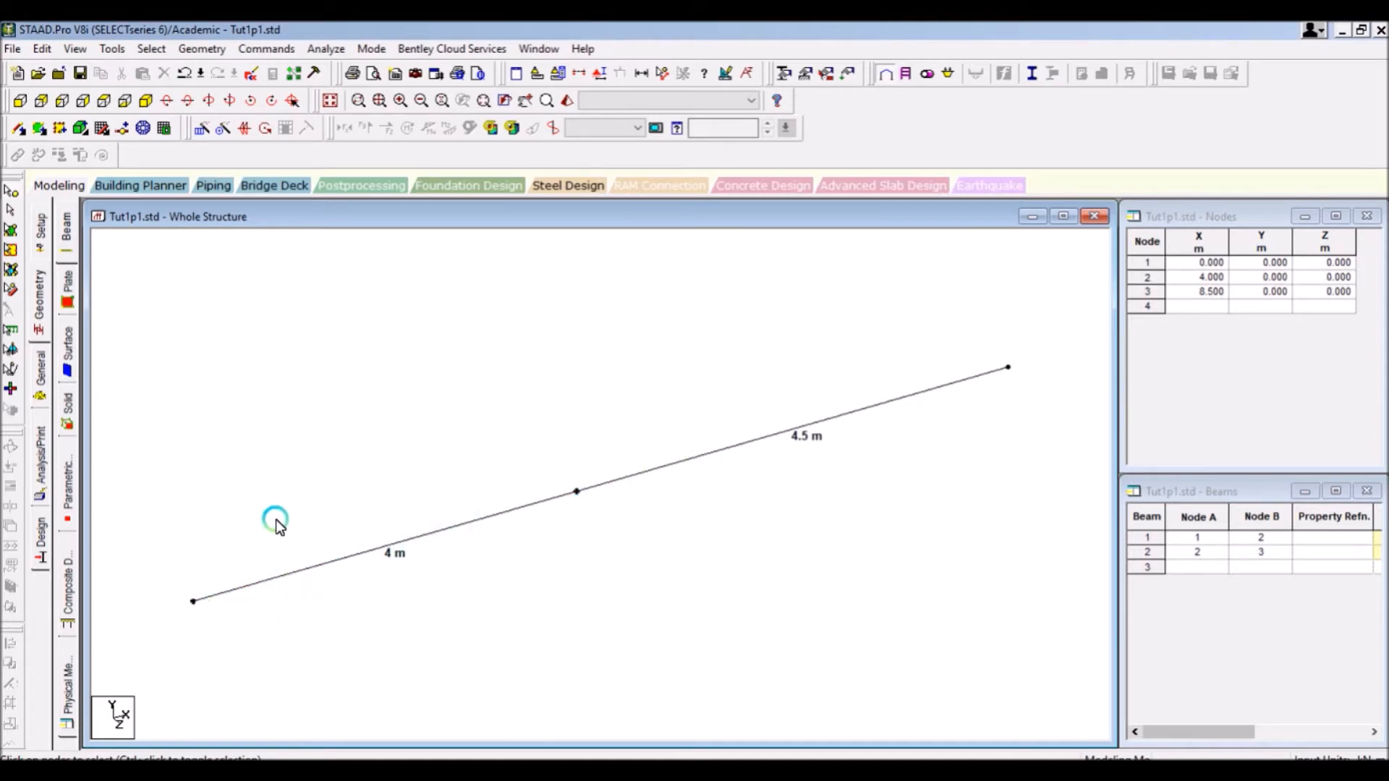
{"action": "left_click", "coordinate": [577, 491]}
{"action": "left_click", "coordinate": [912, 454]}
{"action": "double_click", "coordinate": [1007, 368]}
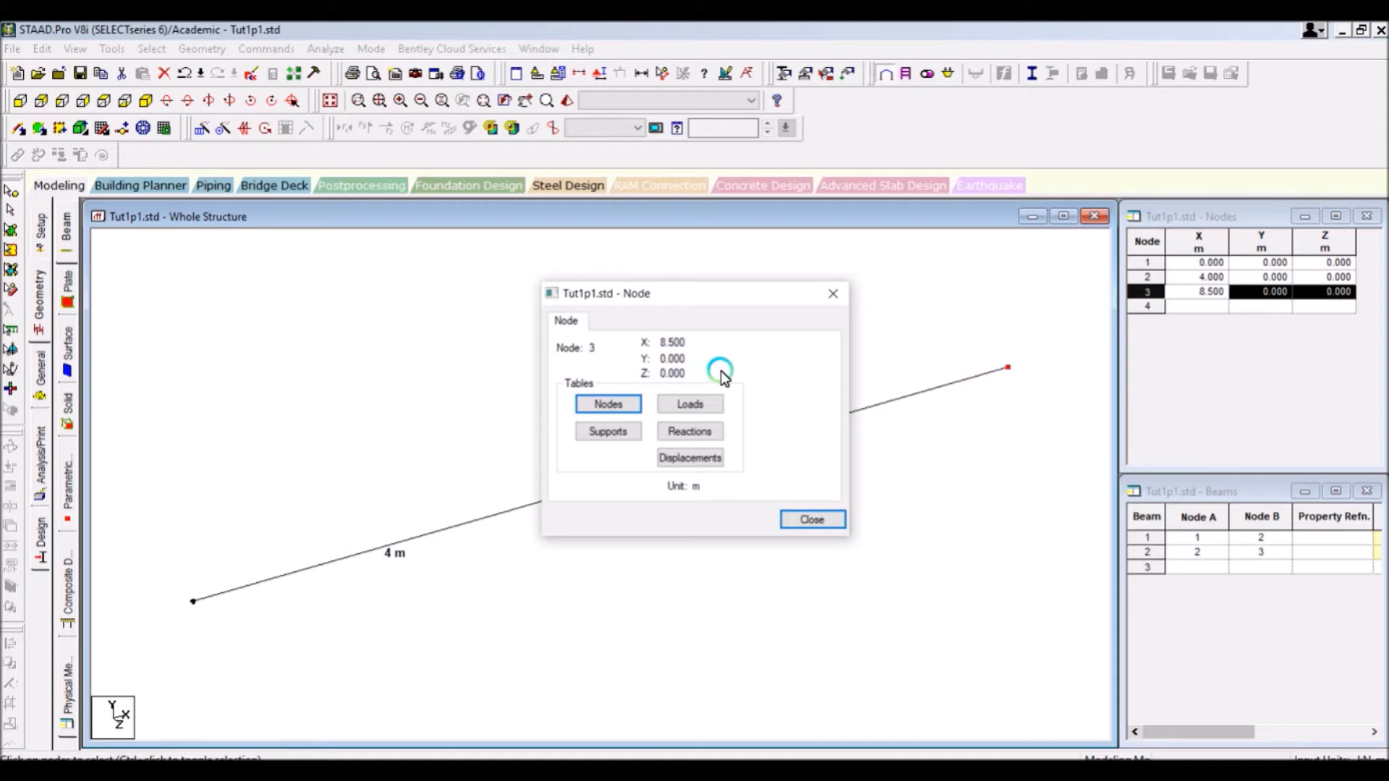
{"action": "left_click", "coordinate": [821, 297]}
{"action": "left_click", "coordinate": [661, 506]}
{"action": "left_click", "coordinate": [280, 589]}
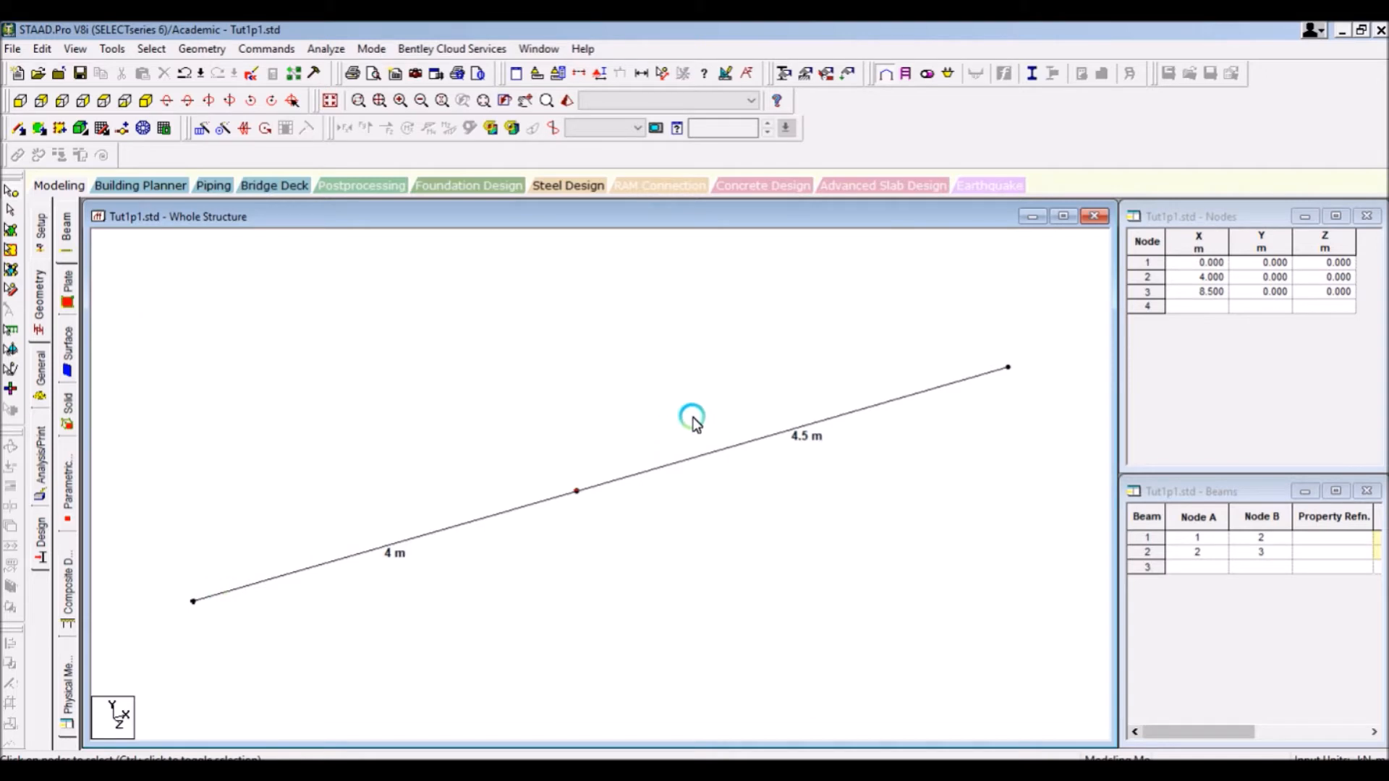
Step: Check the beam section size and material in the reference picture, and let Auto Save store the STAAD.Pro model
{"action": "left_click", "coordinate": [866, 725]}
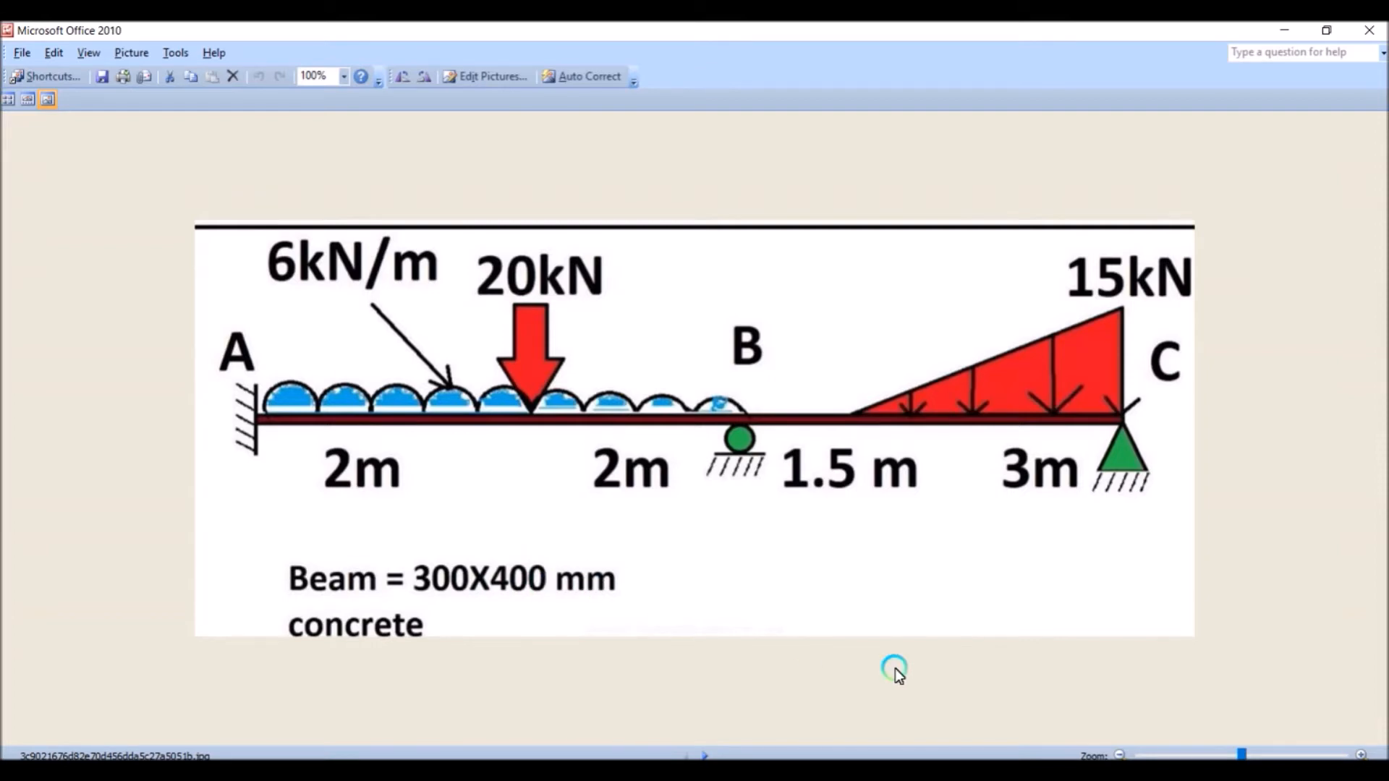
{"action": "left_click", "coordinate": [1009, 771]}
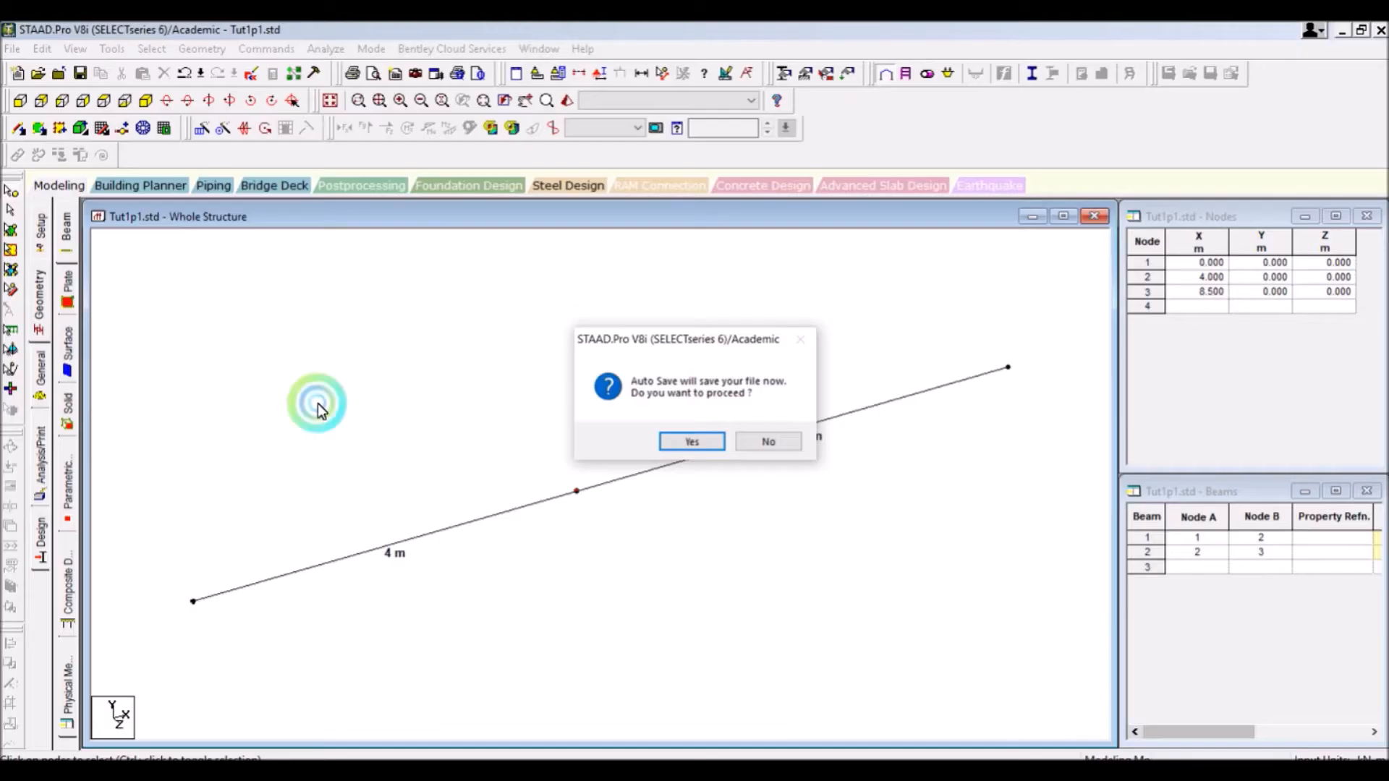
{"action": "left_click", "coordinate": [691, 442]}
{"action": "left_click", "coordinate": [598, 427]}
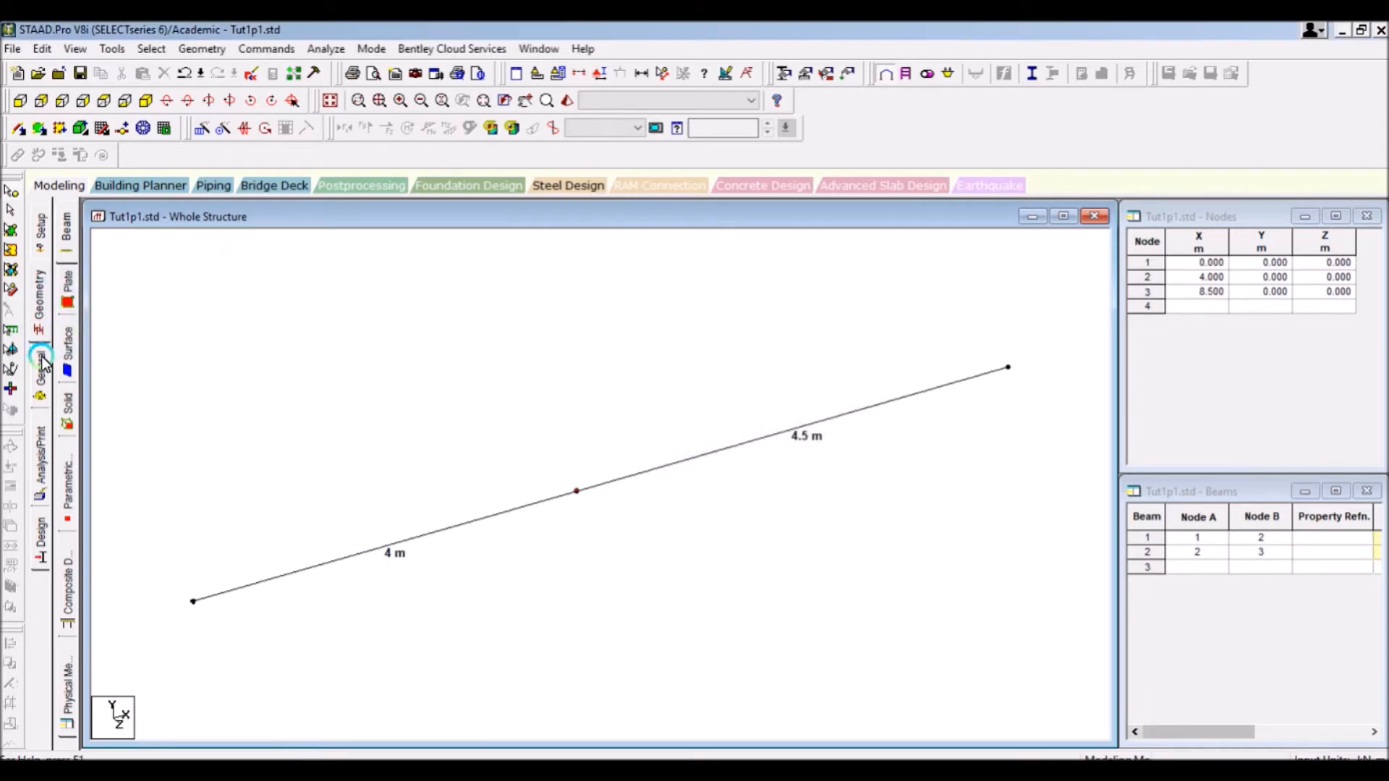
Step: Add a rectangular section property with YD 0.4 m, ZD 0.3 m and CONCRETE as the material
{"action": "left_click", "coordinate": [42, 363]}
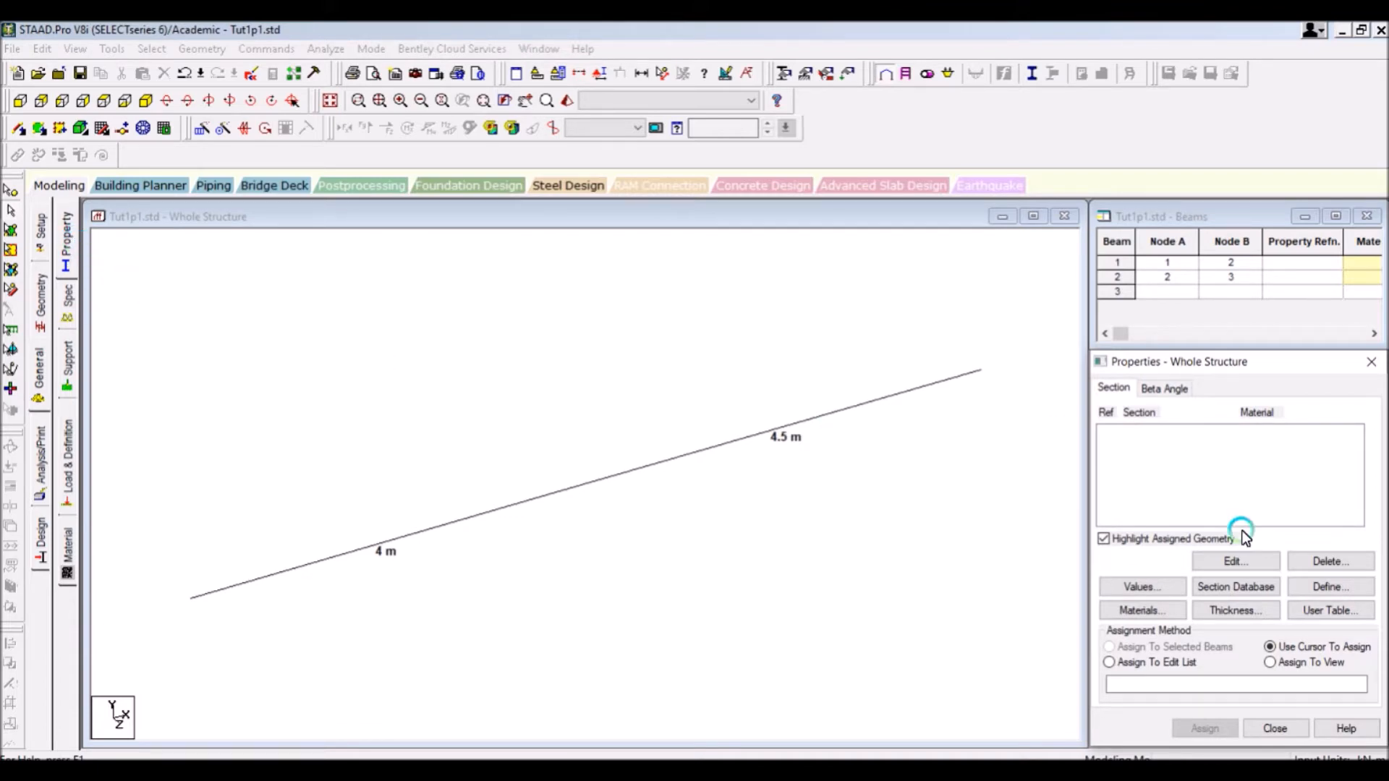
{"action": "left_click", "coordinate": [1343, 592]}
{"action": "left_click", "coordinate": [427, 246]}
{"action": "left_click", "coordinate": [432, 259]}
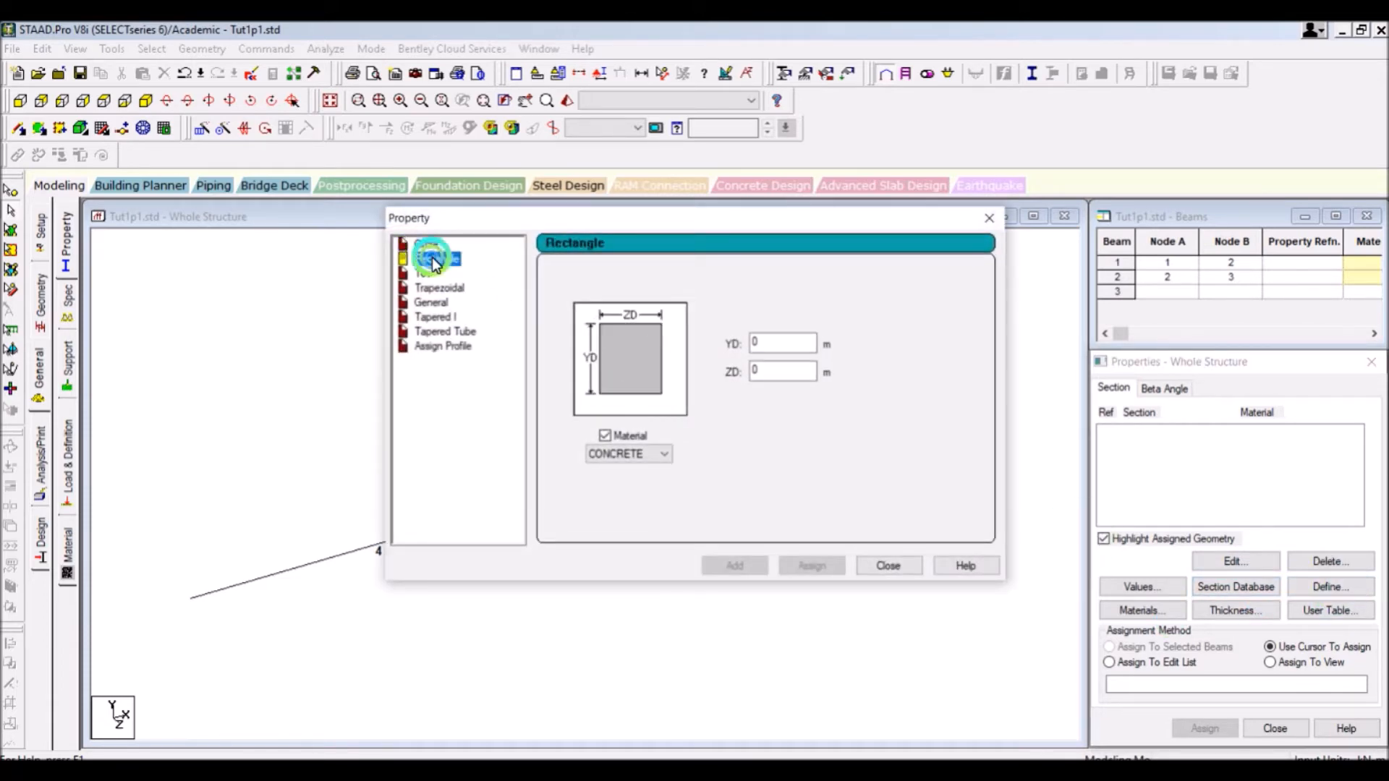
{"action": "mouse_move", "coordinate": [492, 215]}
{"action": "left_mouse_down"}
{"action": "mouse_move", "coordinate": [620, 186]}
{"action": "mouse_move", "coordinate": [680, 125]}
{"action": "left_mouse_up"}
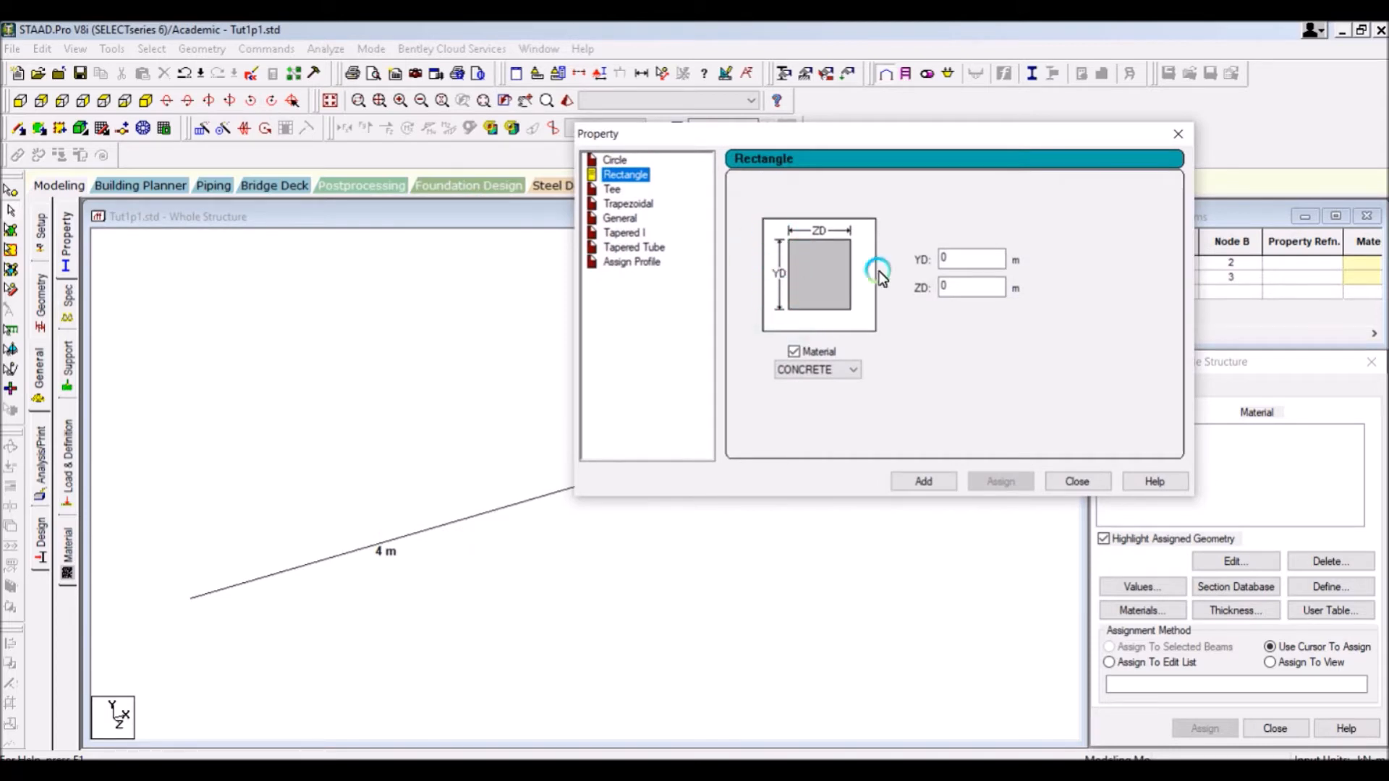
{"action": "left_click", "coordinate": [974, 259]}
{"action": "left_click", "coordinate": [973, 263]}
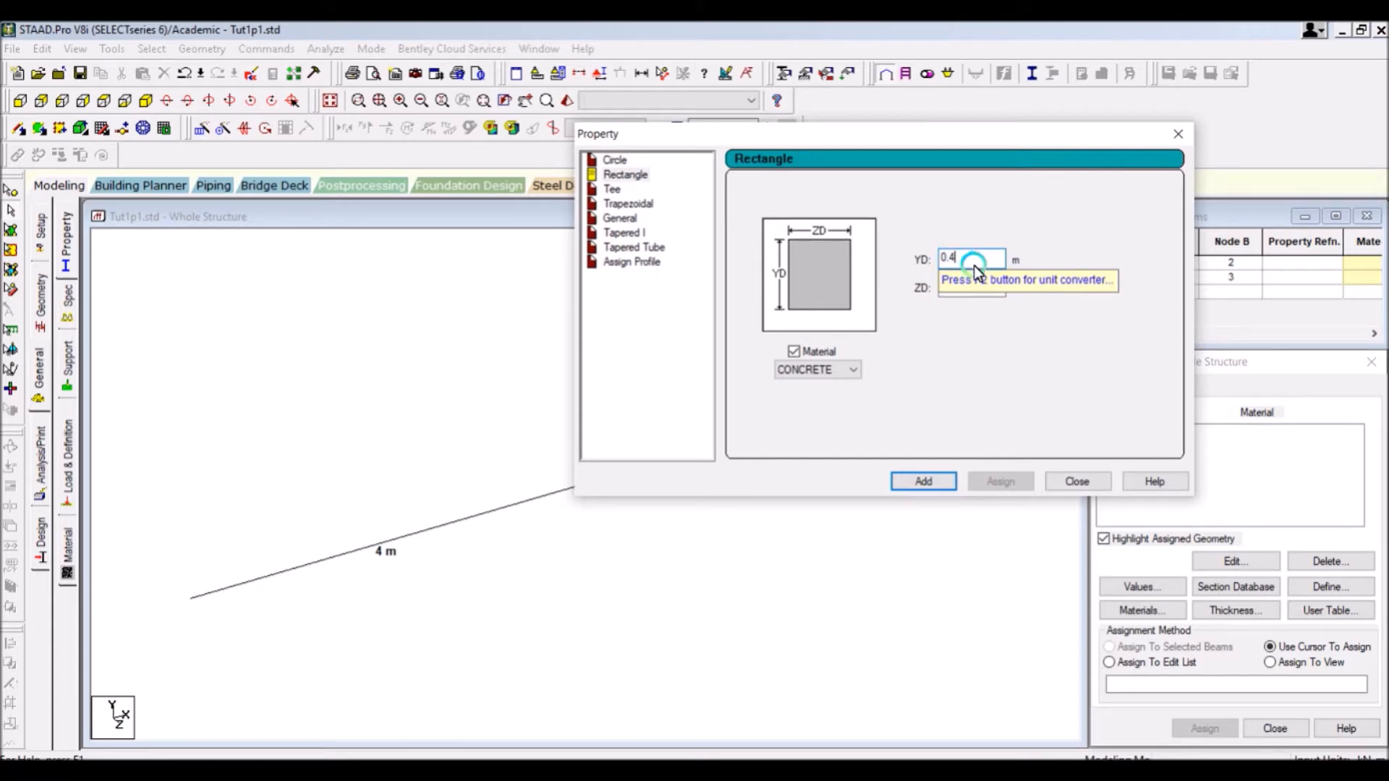
{"action": "left_click", "coordinate": [962, 287]}
{"action": "type", "text": ".3"}
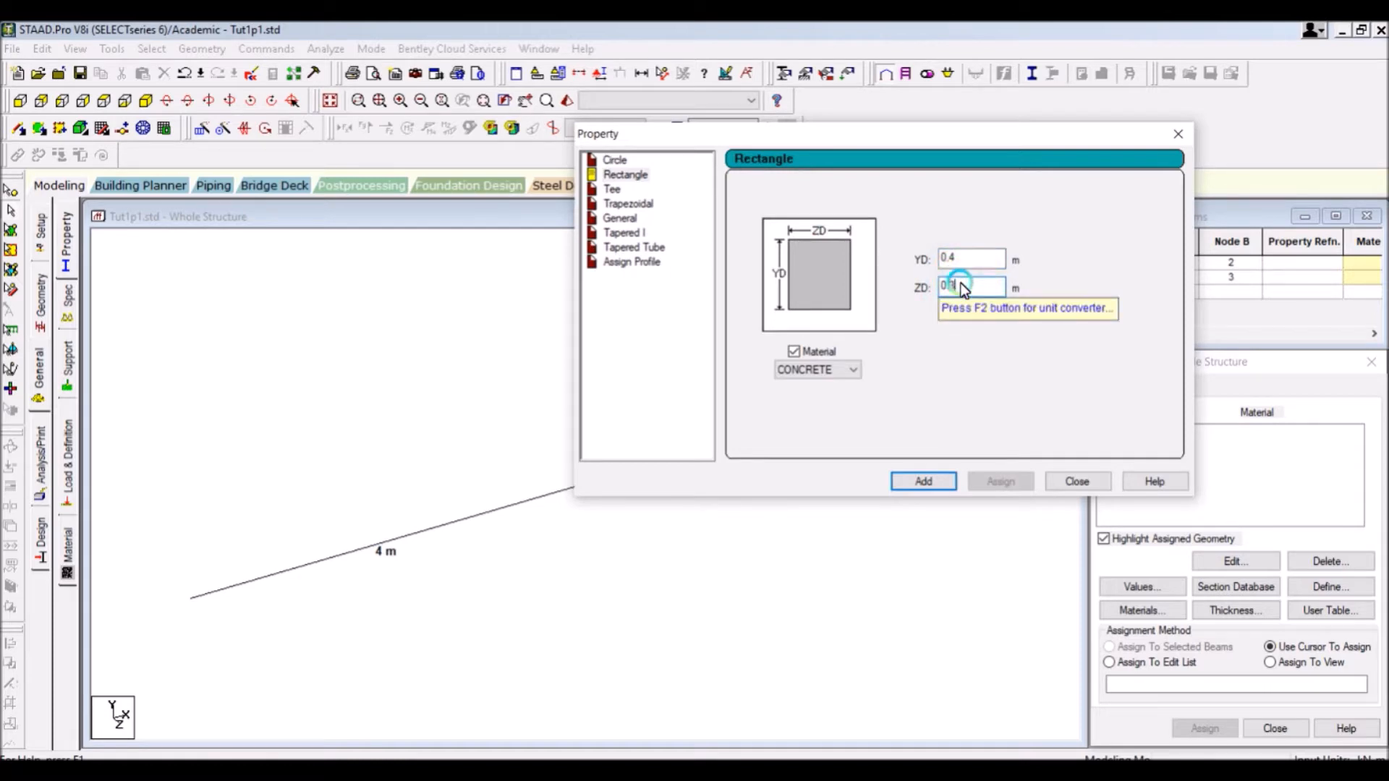
{"action": "left_click", "coordinate": [926, 479]}
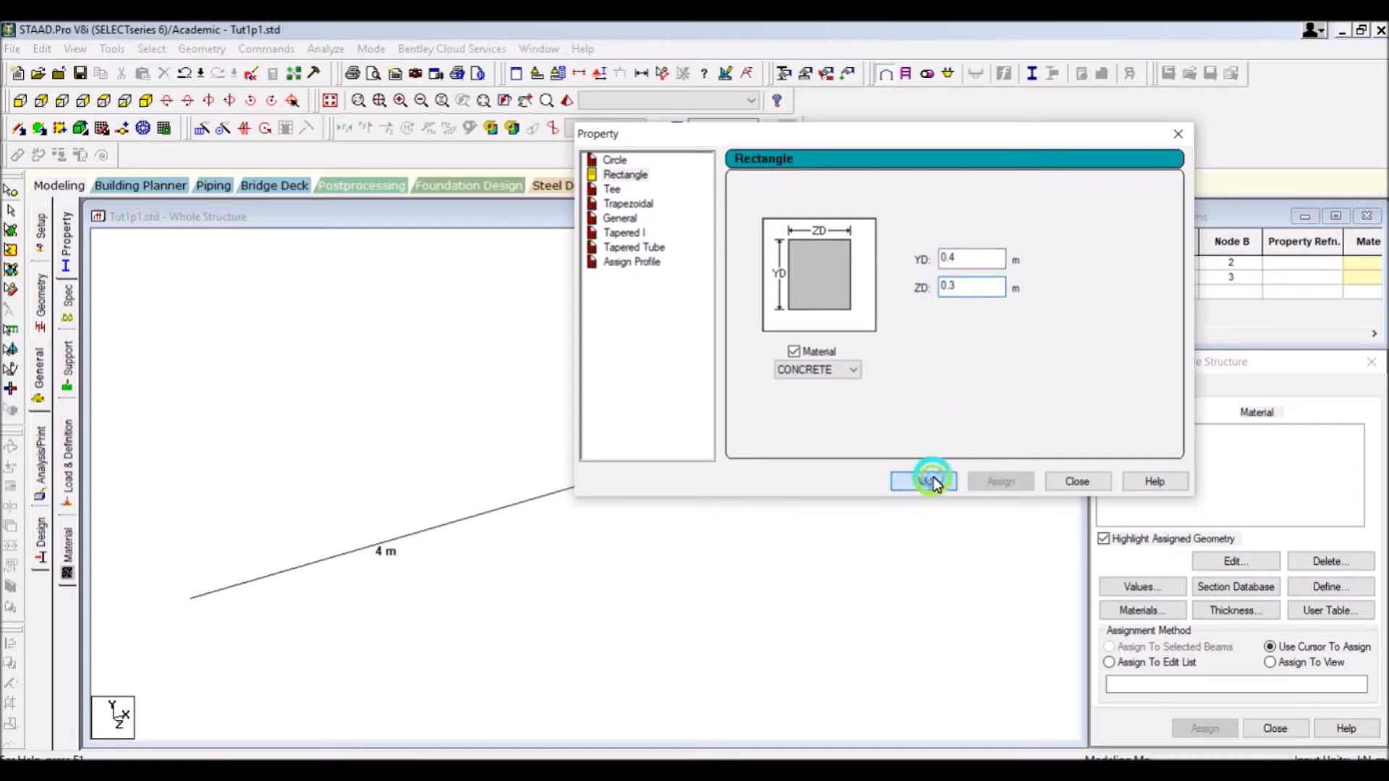
{"action": "left_click", "coordinate": [1058, 484]}
{"action": "left_click", "coordinate": [840, 452]}
{"action": "left_click_drag", "start_coordinate": [1030, 322], "coordinate": [174, 648]}
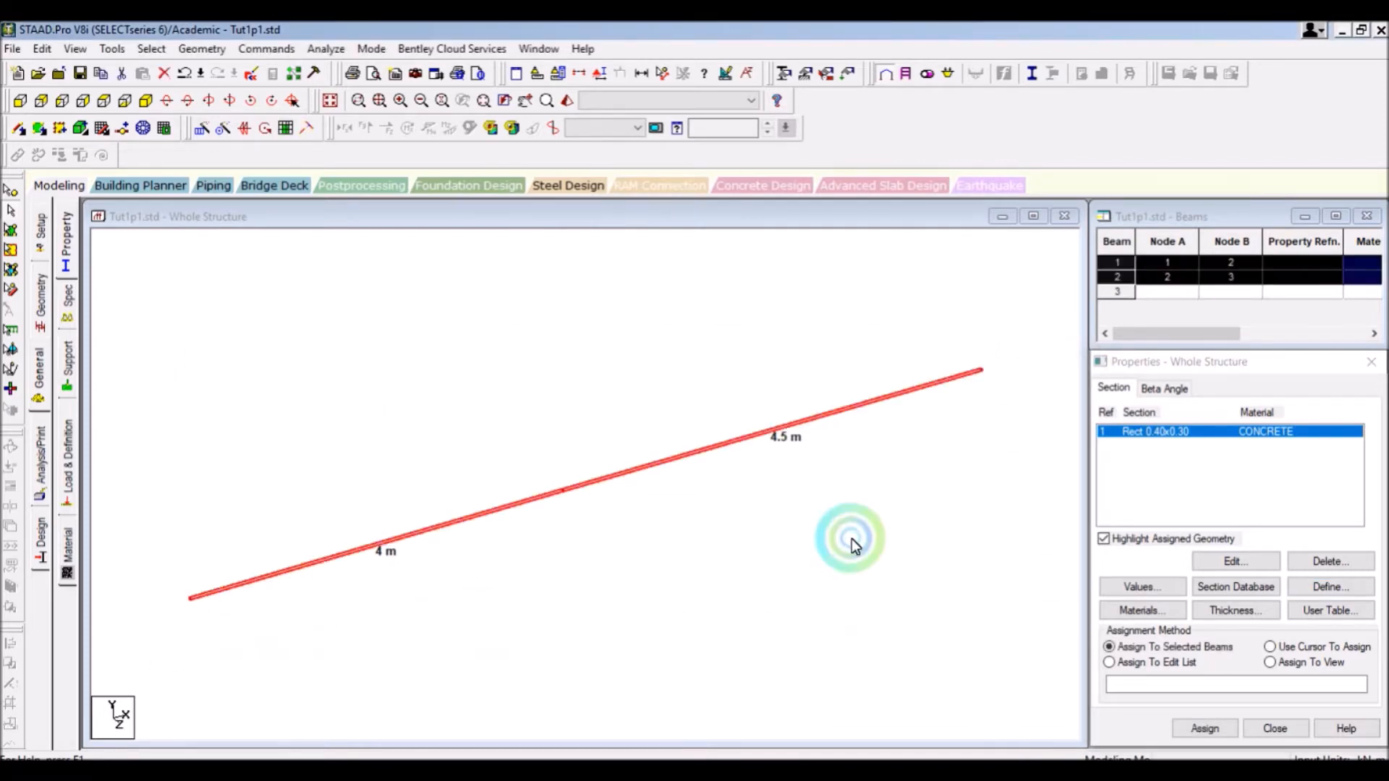
{"action": "left_click", "coordinate": [1207, 431]}
{"action": "left_click", "coordinate": [1269, 646]}
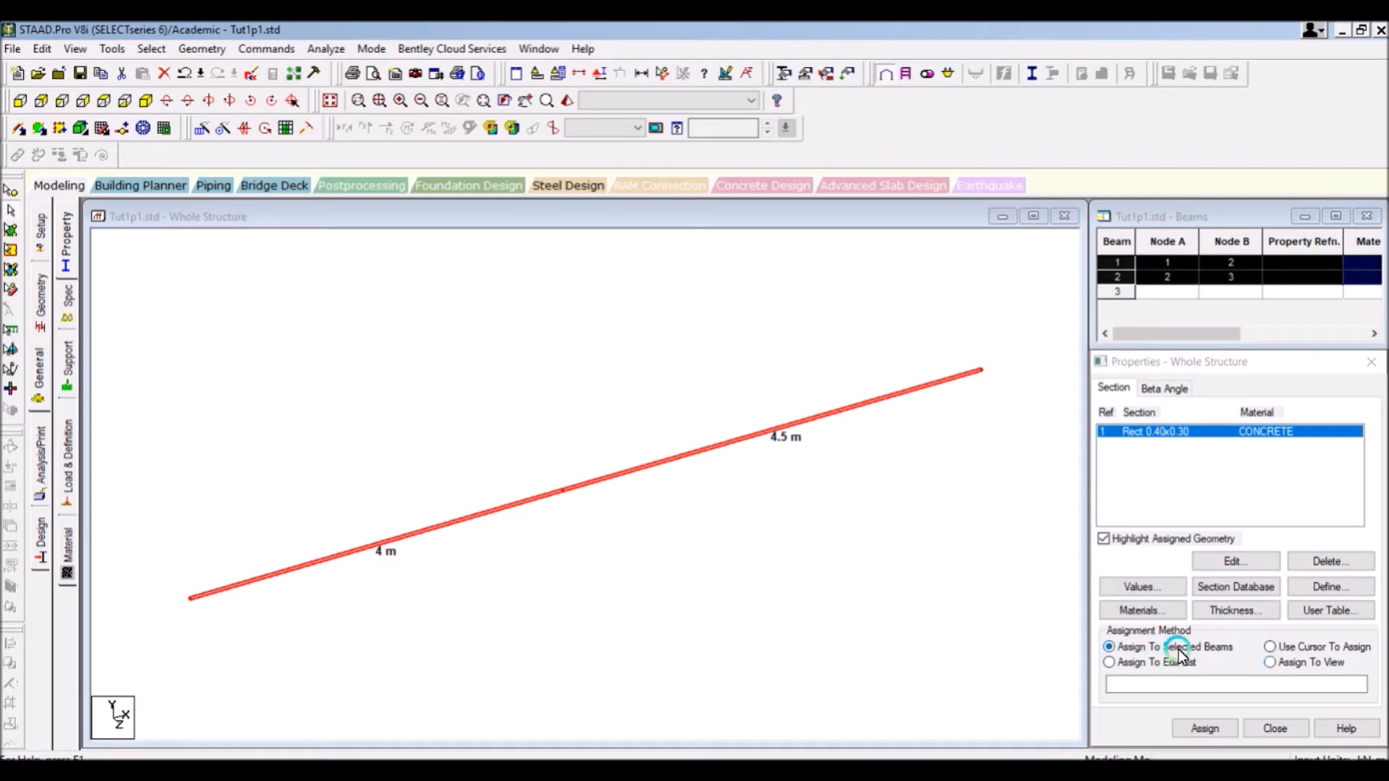
{"action": "left_click", "coordinate": [932, 531]}
{"action": "left_click", "coordinate": [962, 415]}
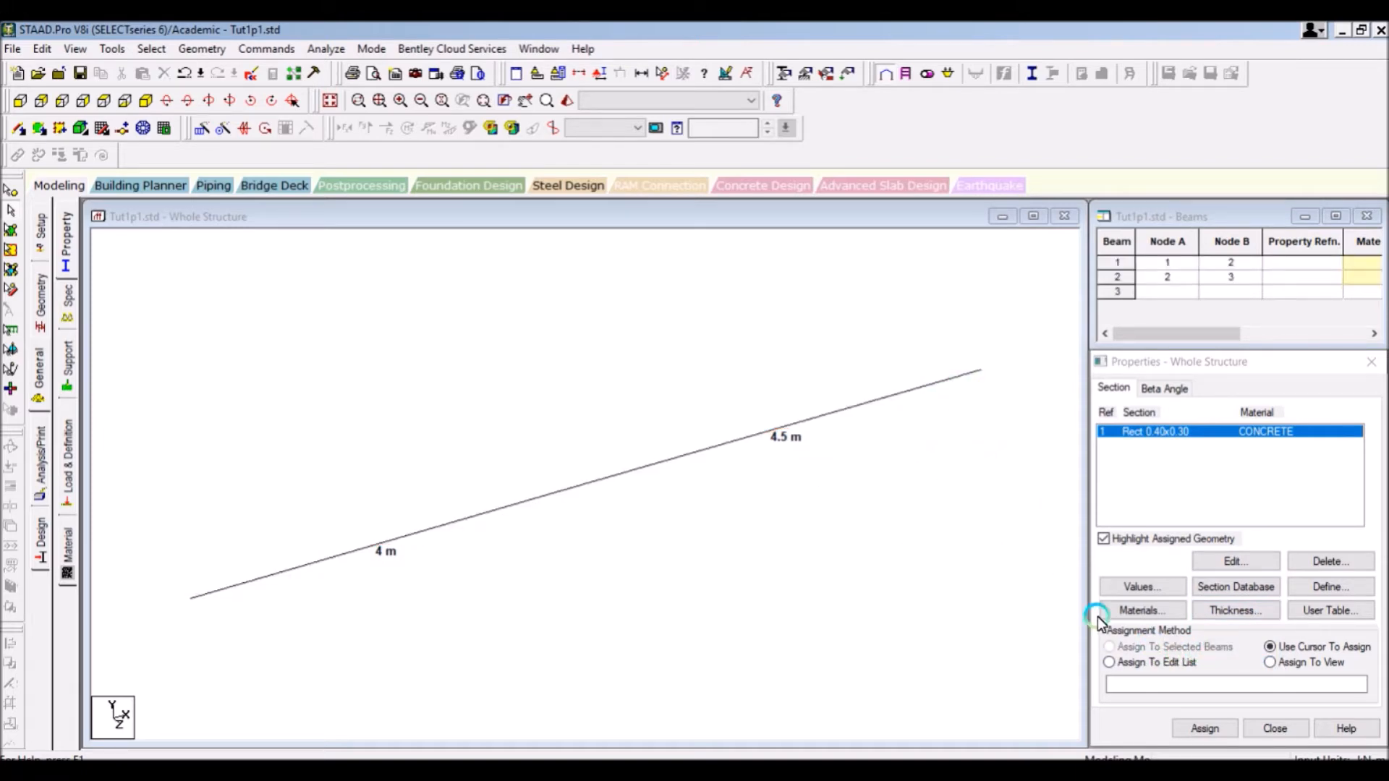
Step: Assign the Rect 0.40x0.30 concrete section to both beams using the Assign To View method
{"action": "left_click", "coordinate": [1271, 662]}
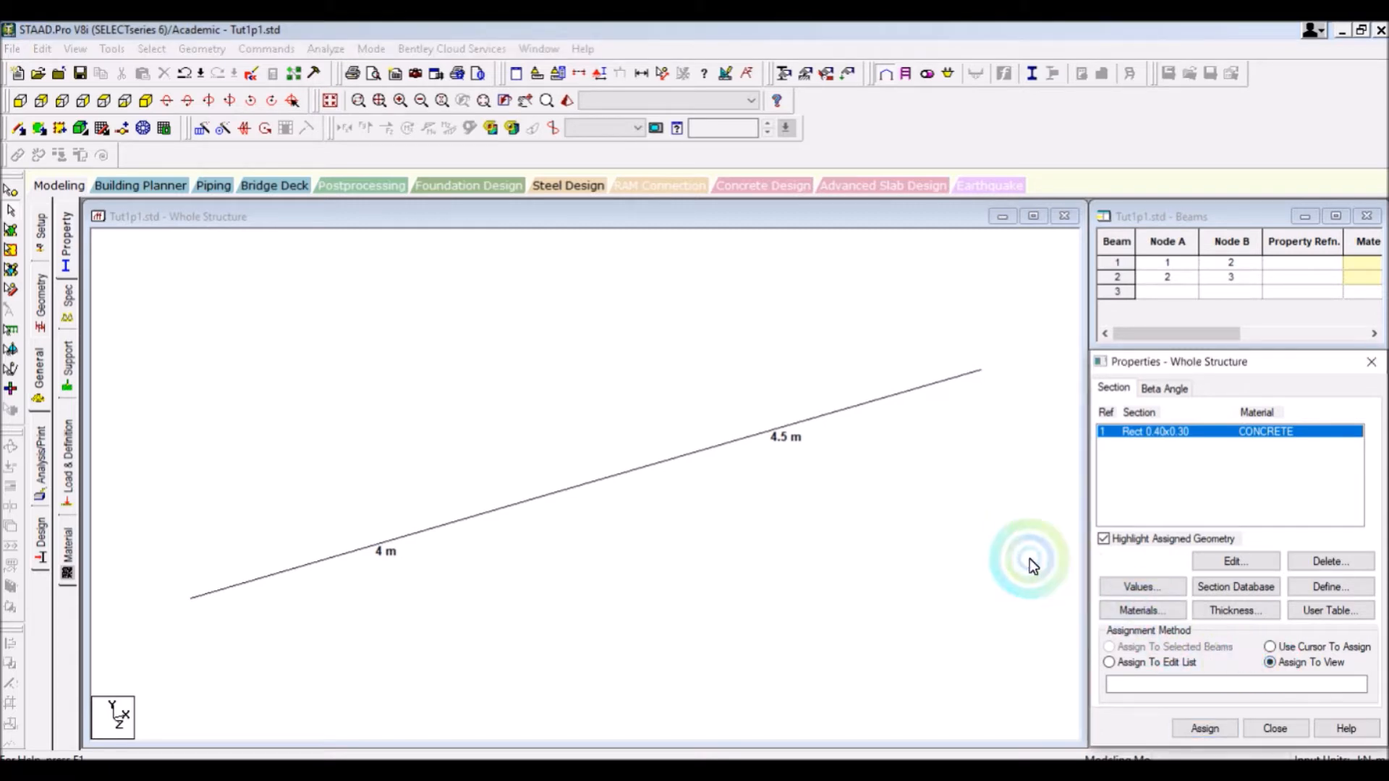
{"action": "left_click_drag", "start_coordinate": [954, 365], "coordinate": [179, 655]}
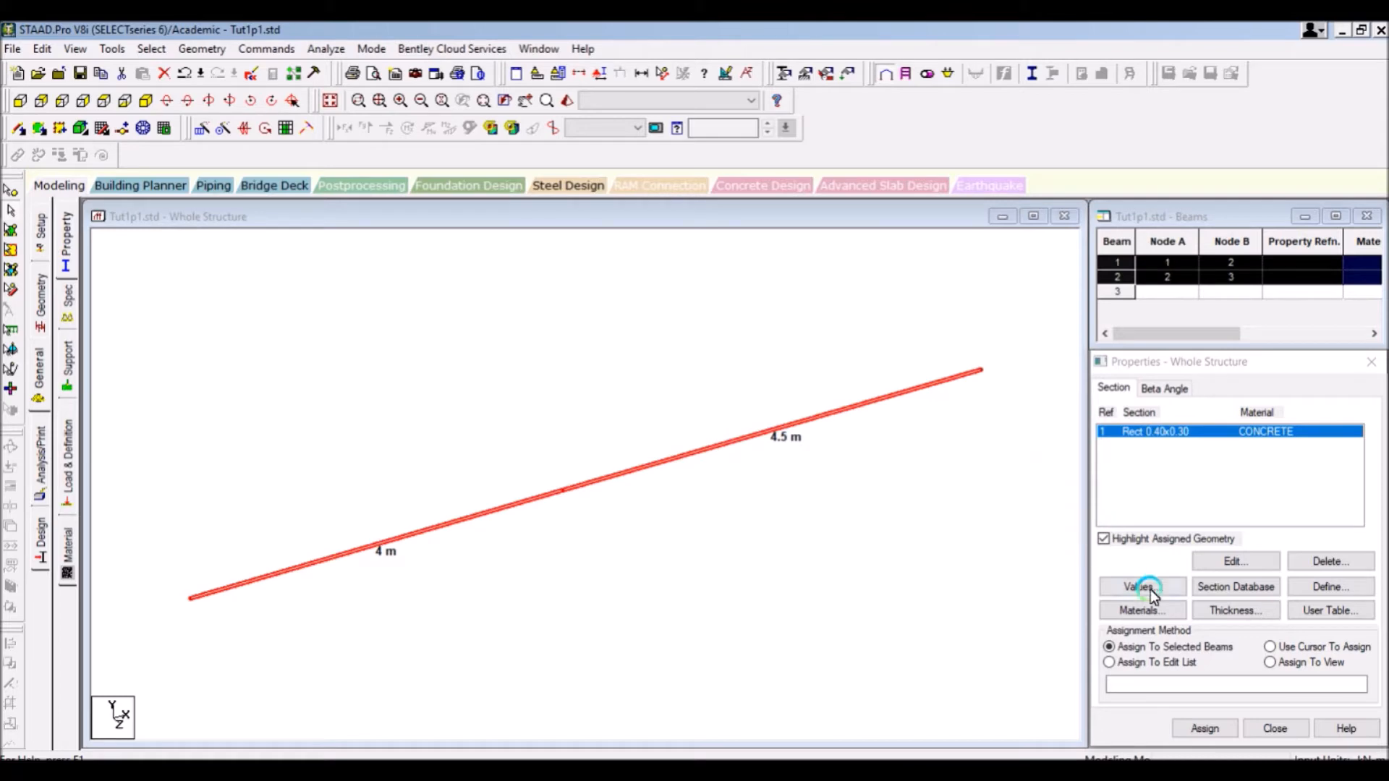
{"action": "left_click", "coordinate": [1167, 648]}
{"action": "left_click", "coordinate": [1271, 663]}
{"action": "left_click", "coordinate": [1204, 727]}
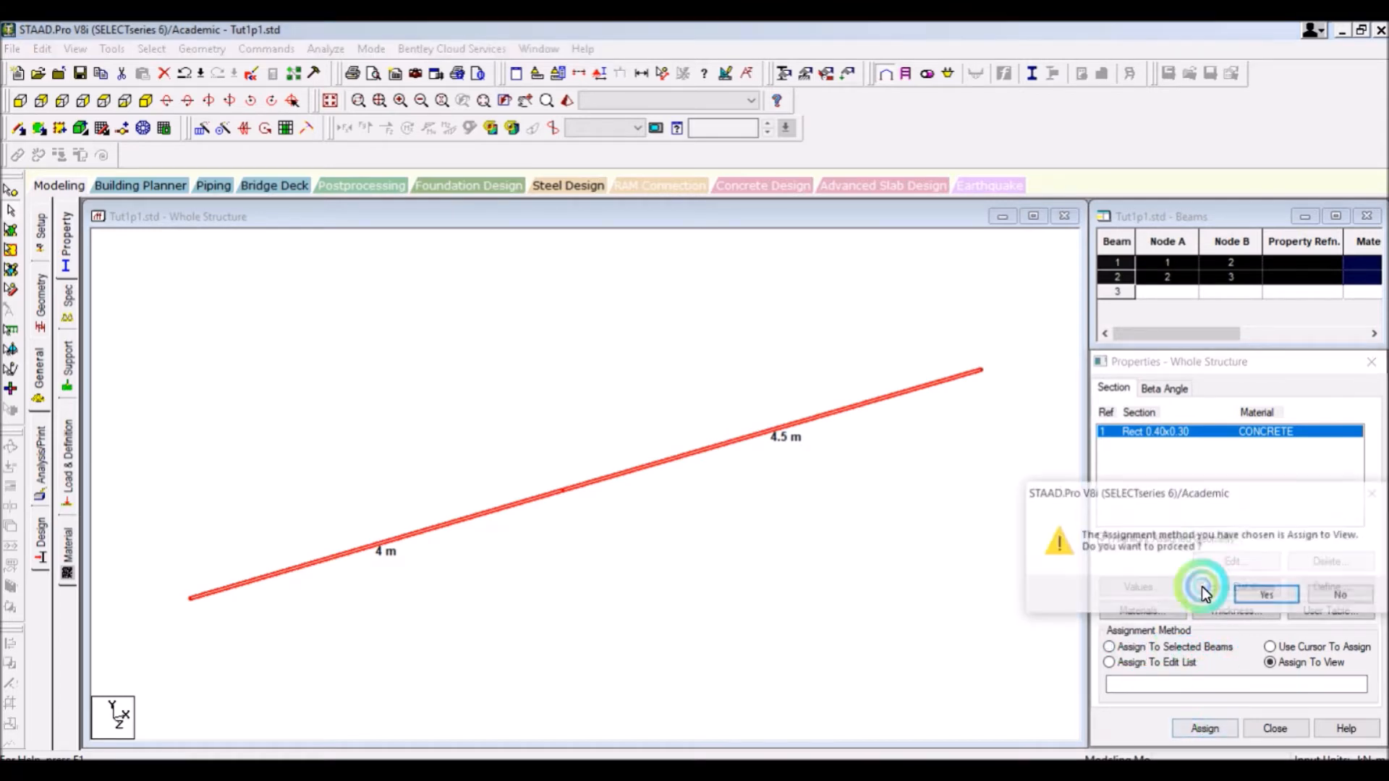
{"action": "left_click", "coordinate": [1250, 594]}
{"action": "left_click", "coordinate": [442, 557]}
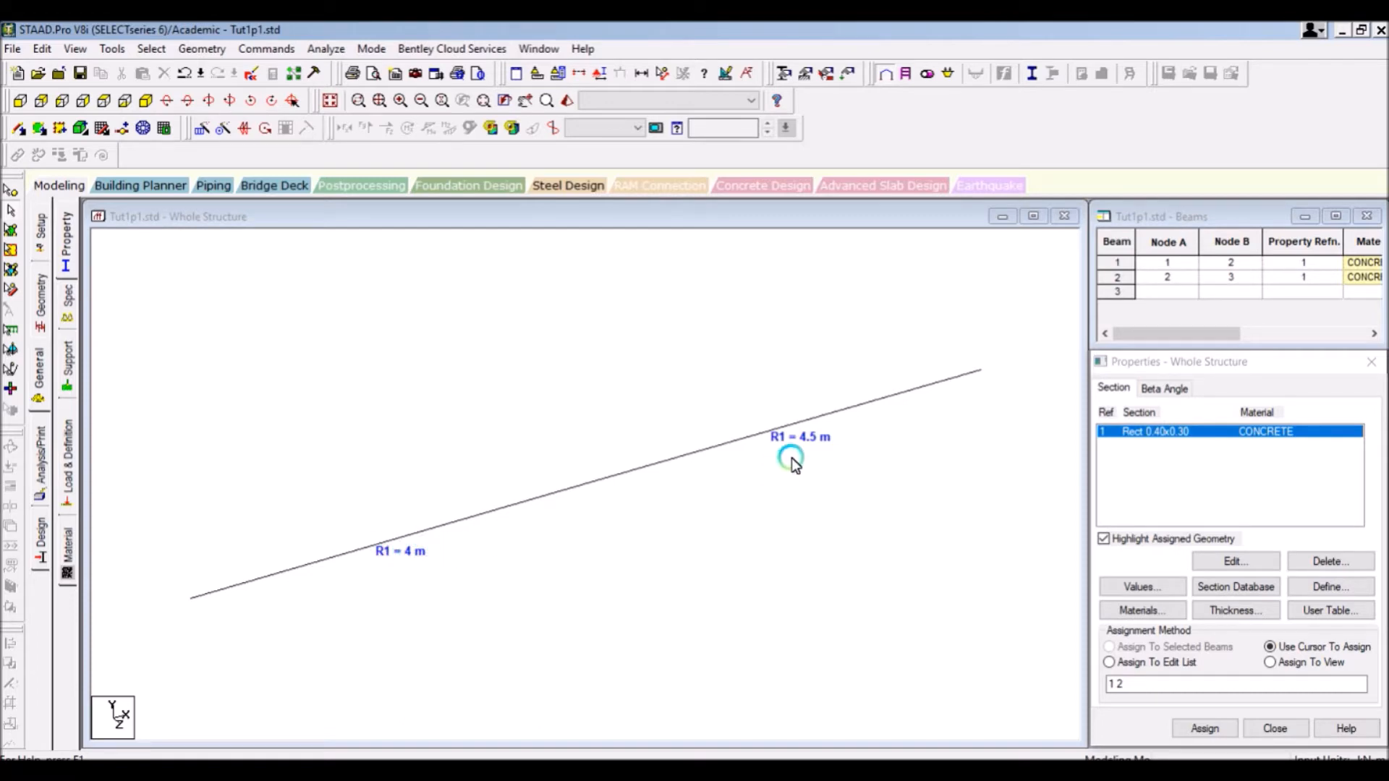
Step: Remove the length dimensions from the whole view
{"action": "left_click", "coordinate": [641, 73]}
{"action": "left_click", "coordinate": [236, 274]}
{"action": "left_click", "coordinate": [320, 311]}
{"action": "left_click", "coordinate": [353, 242]}
Step: Inspect the two-span beam in a 3D rendering and close it
{"action": "left_click", "coordinate": [568, 100]}
{"action": "left_click_drag", "start_coordinate": [834, 536], "coordinate": [937, 370]}
{"action": "left_click", "coordinate": [712, 376]}
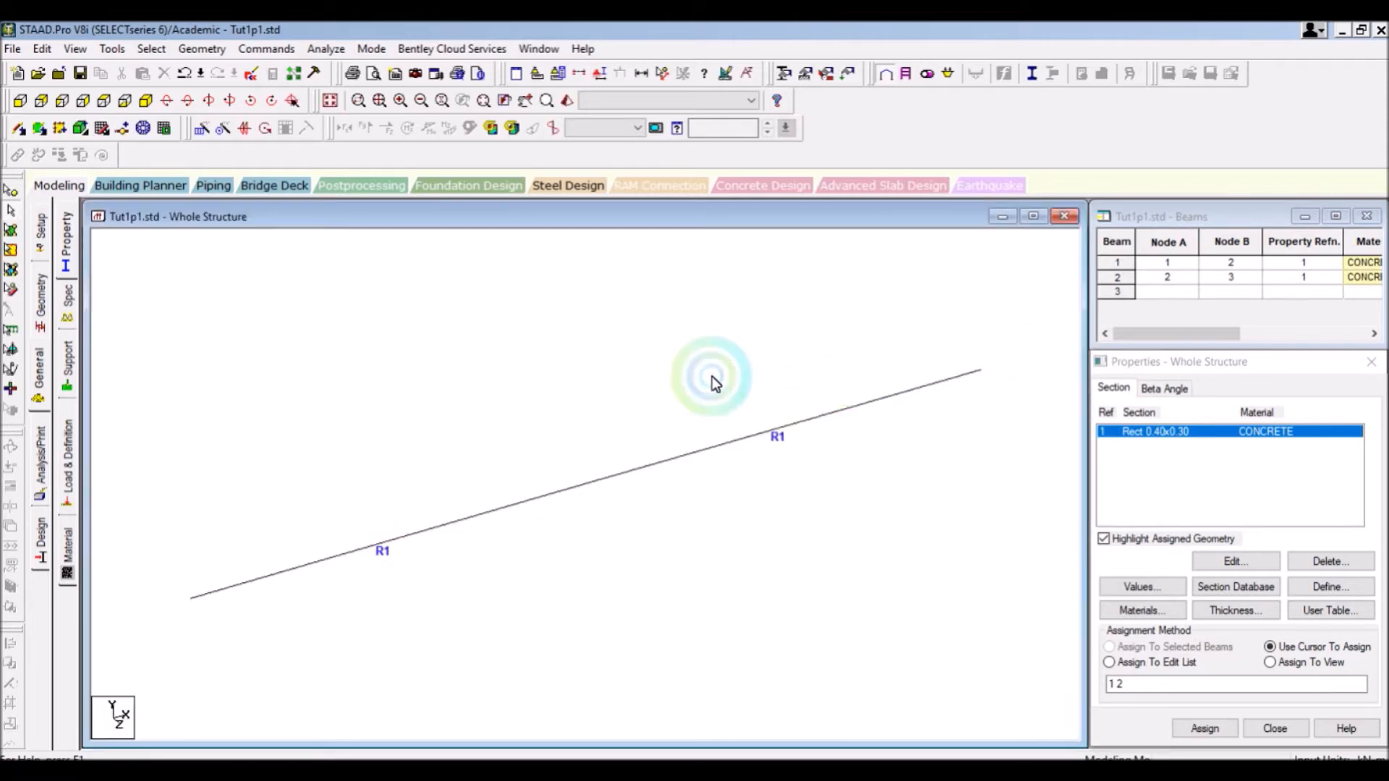
Step: Show the beams as full 3D sections in the structure diagram
{"action": "right_click", "coordinate": [536, 373]}
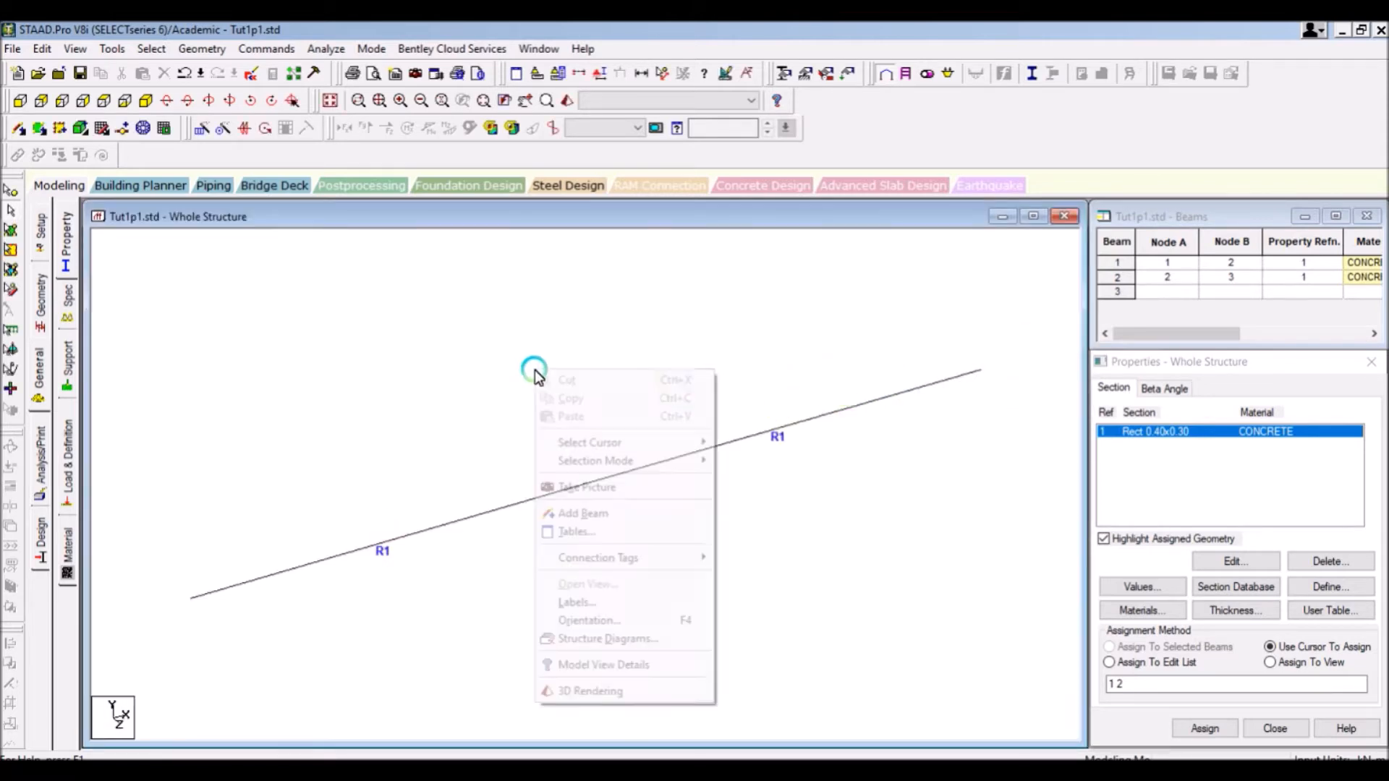
{"action": "left_click", "coordinate": [614, 639]}
{"action": "left_click", "coordinate": [549, 243]}
{"action": "left_click", "coordinate": [785, 664]}
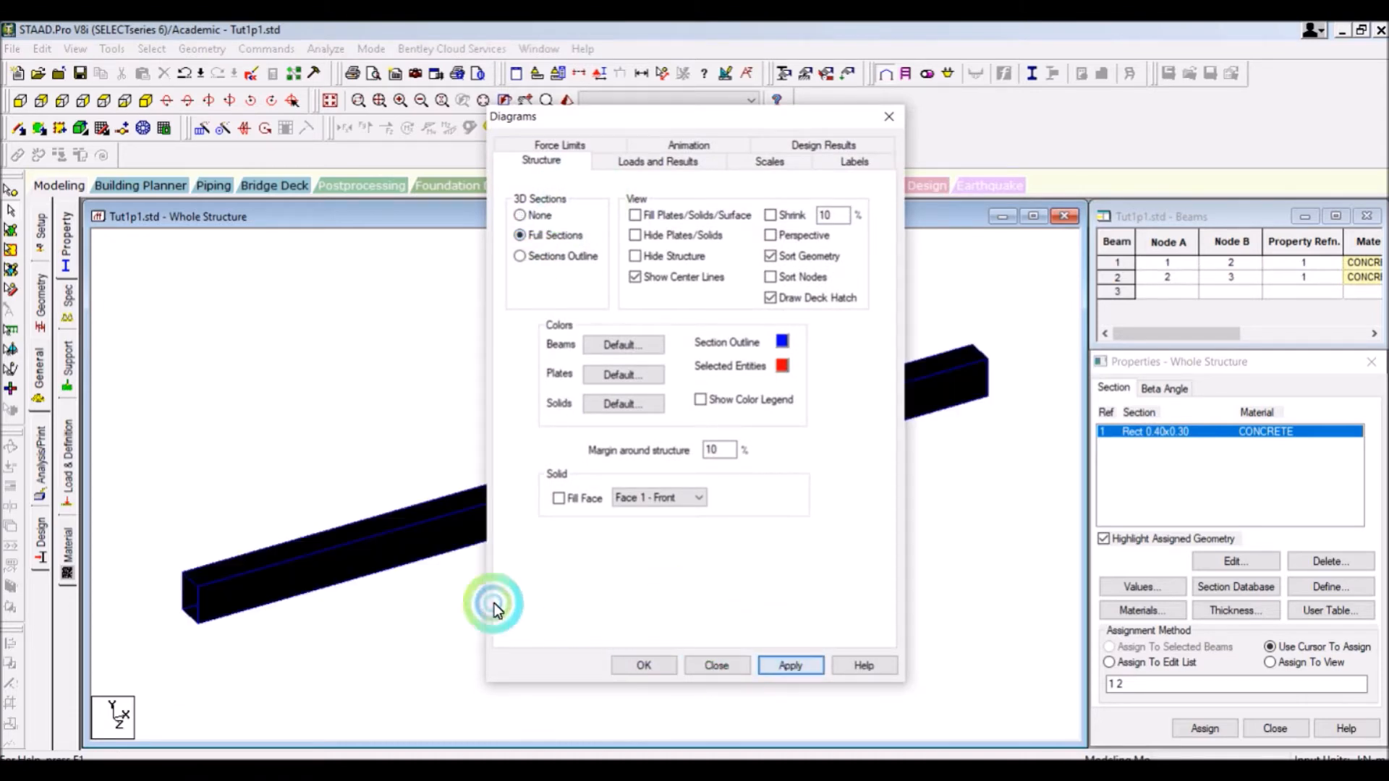
Step: Preview the beams as section outlines and set the 3D sections display back to None
{"action": "left_click", "coordinate": [563, 257]}
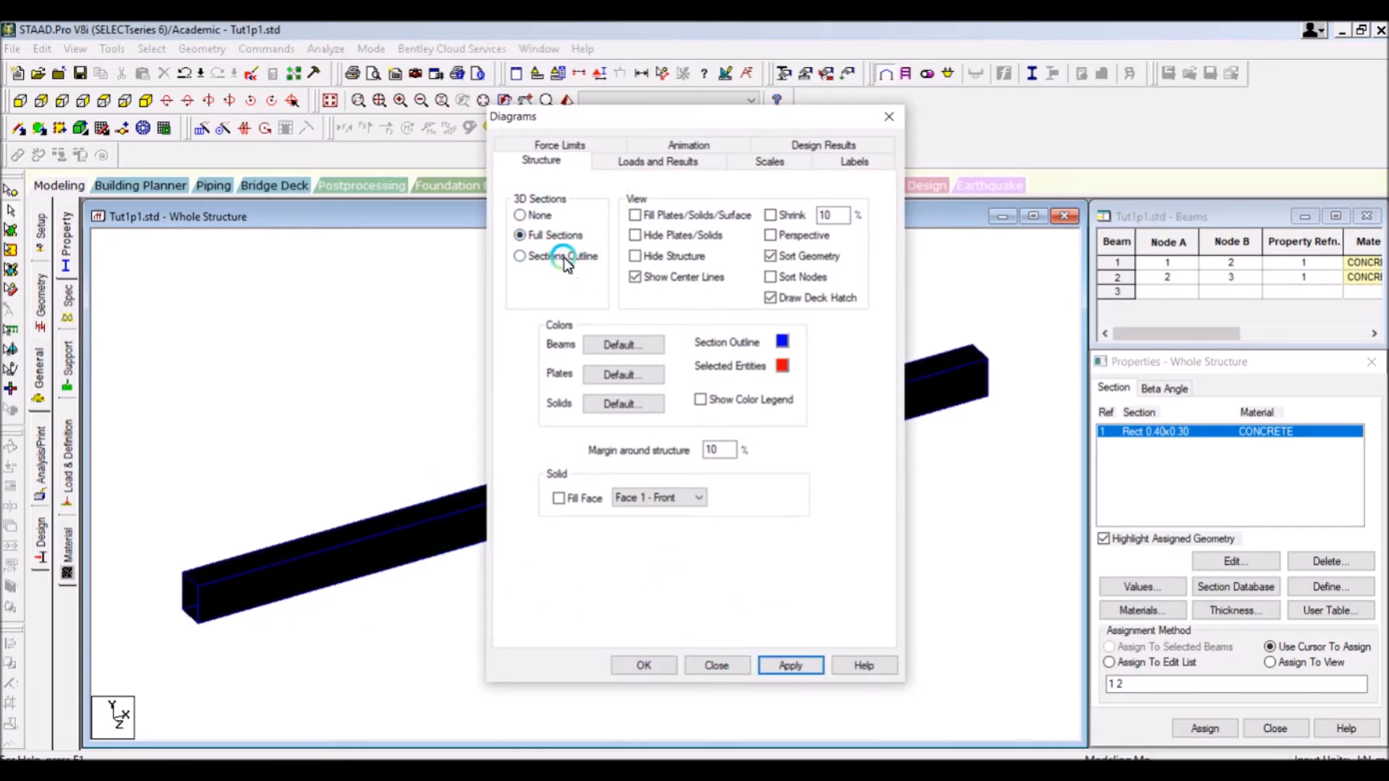
{"action": "left_click", "coordinate": [790, 665]}
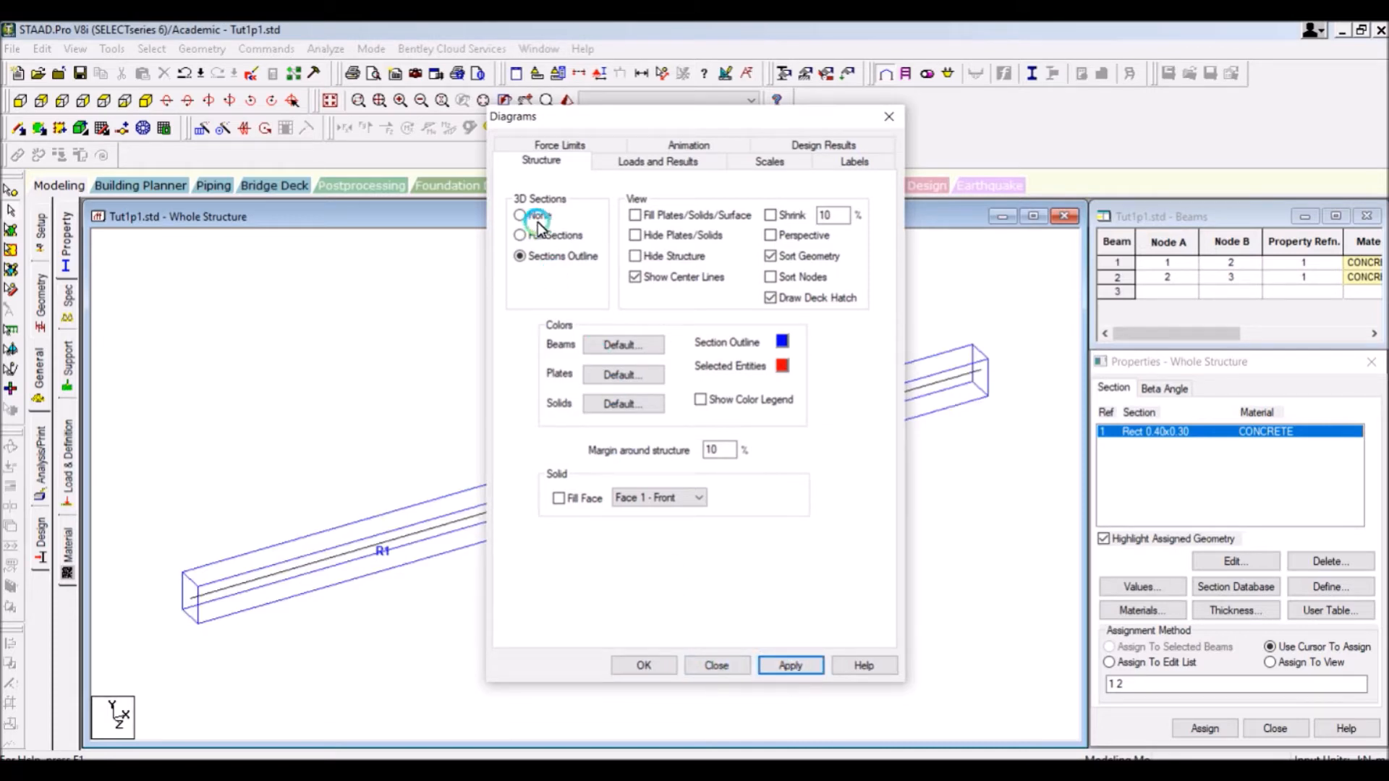
{"action": "left_click", "coordinate": [537, 215]}
{"action": "left_click", "coordinate": [790, 664]}
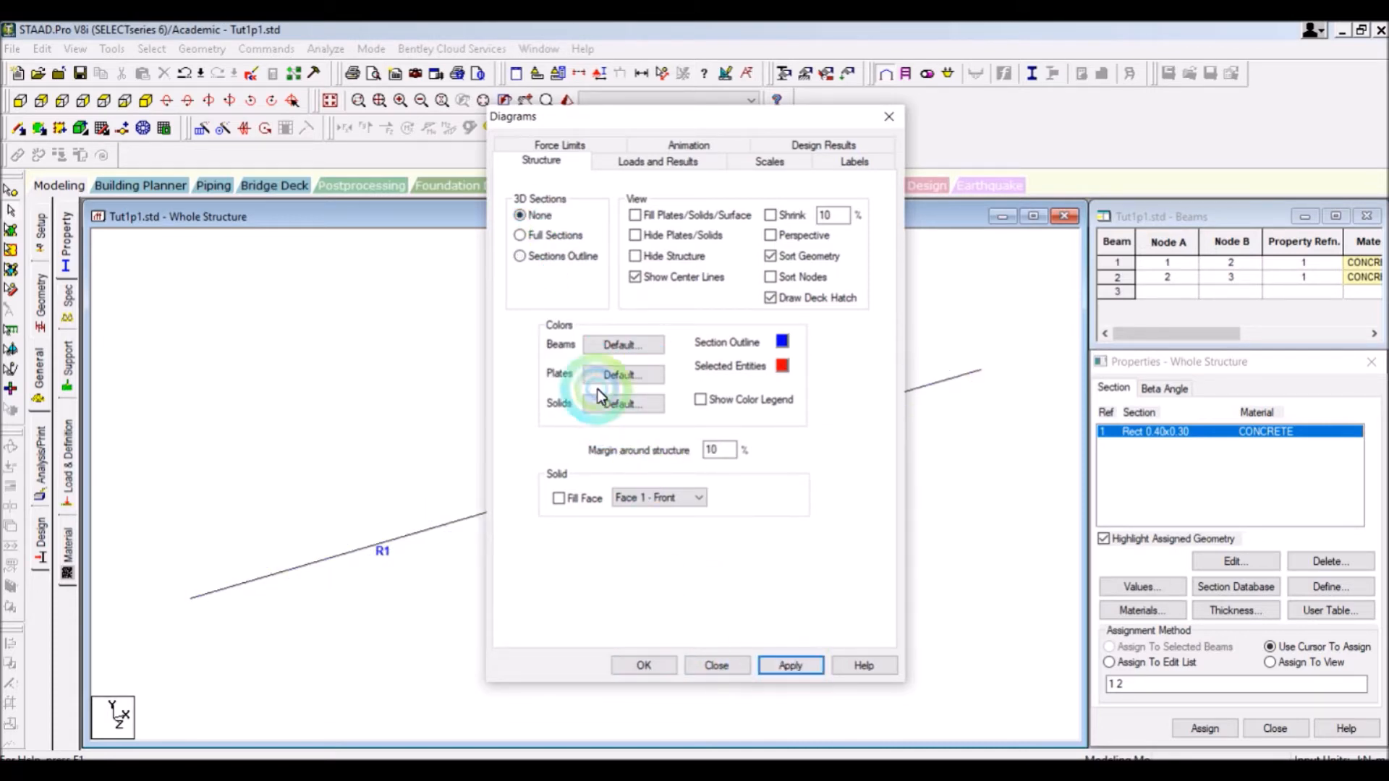
Step: Look through the scale and label options for the diagrams without changing them
{"action": "left_click", "coordinate": [768, 164]}
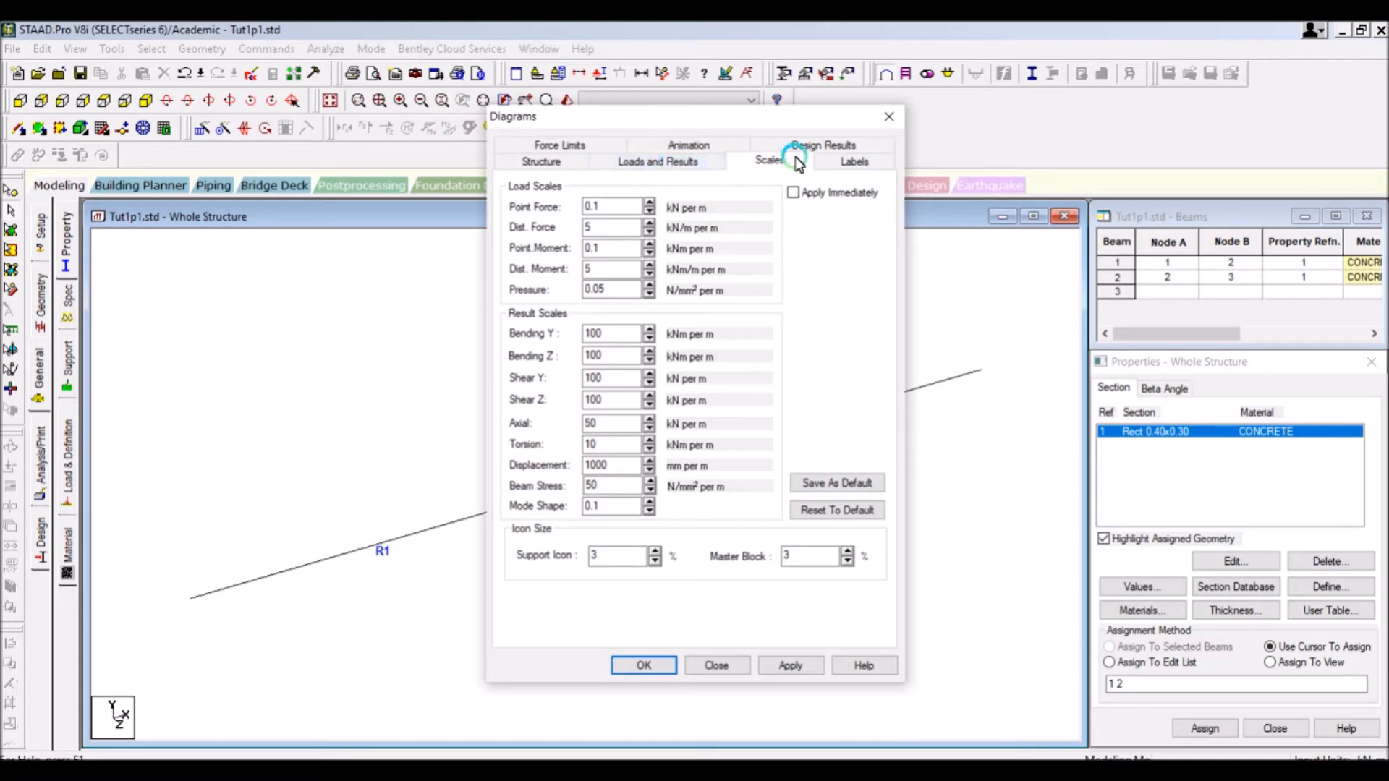
{"action": "left_click", "coordinate": [843, 161]}
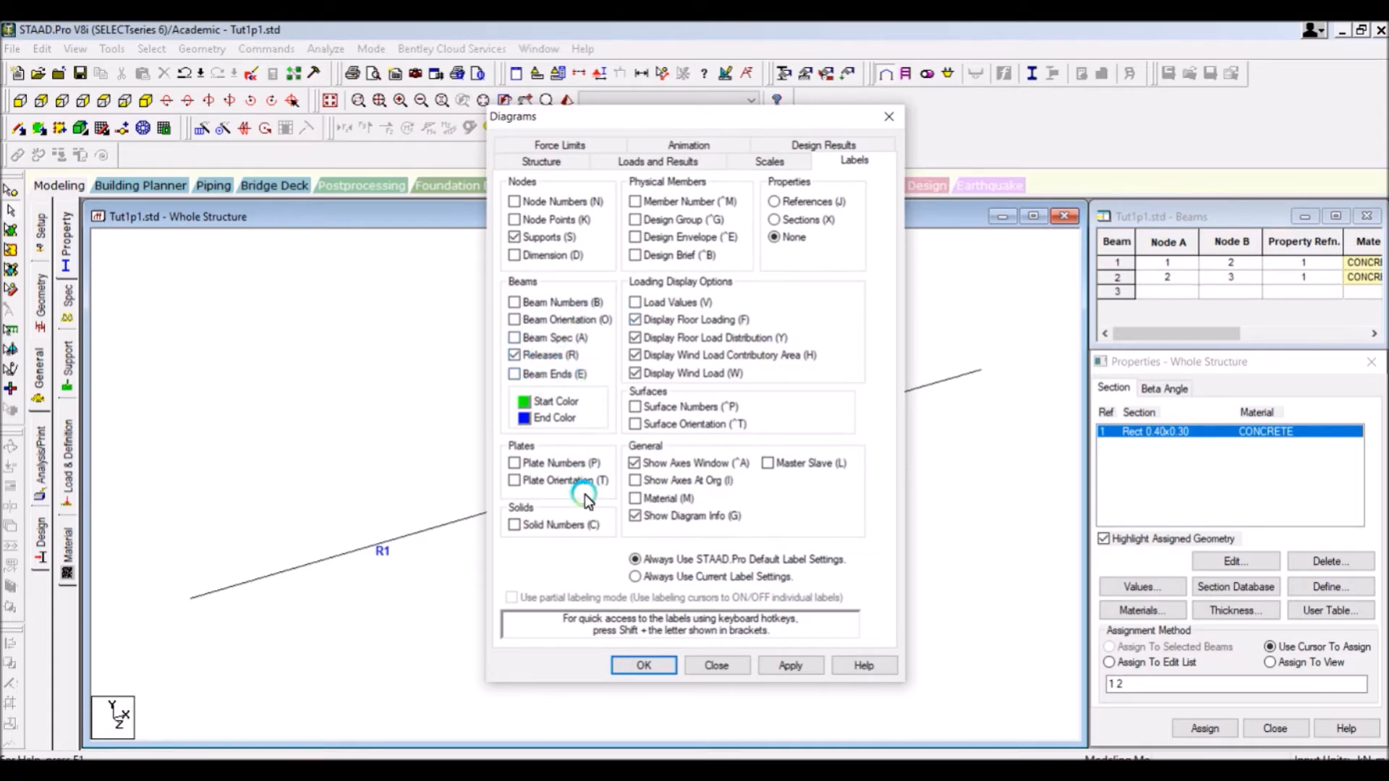
{"action": "left_click", "coordinate": [882, 118]}
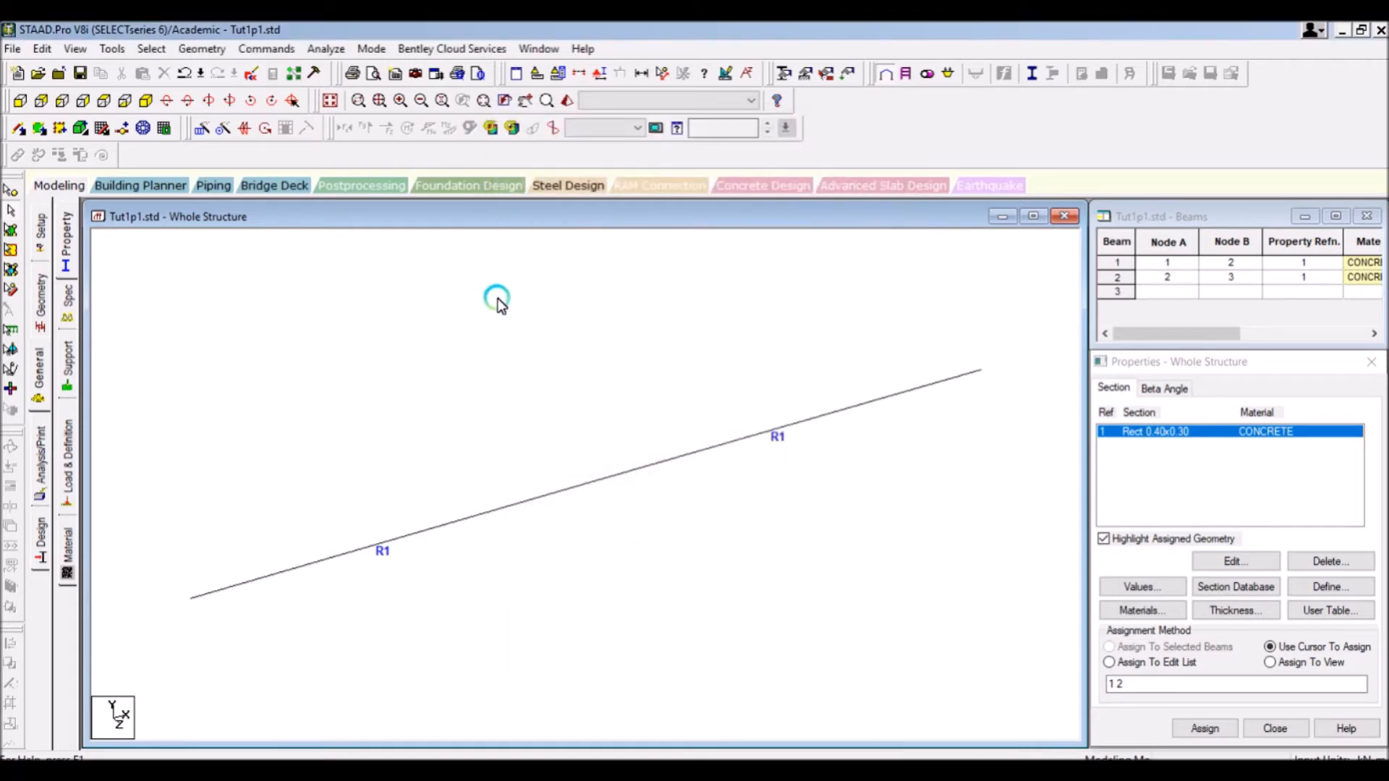
Step: Review the label display options in the structure diagram settings and close them unchanged
{"action": "right_click", "coordinate": [482, 347]}
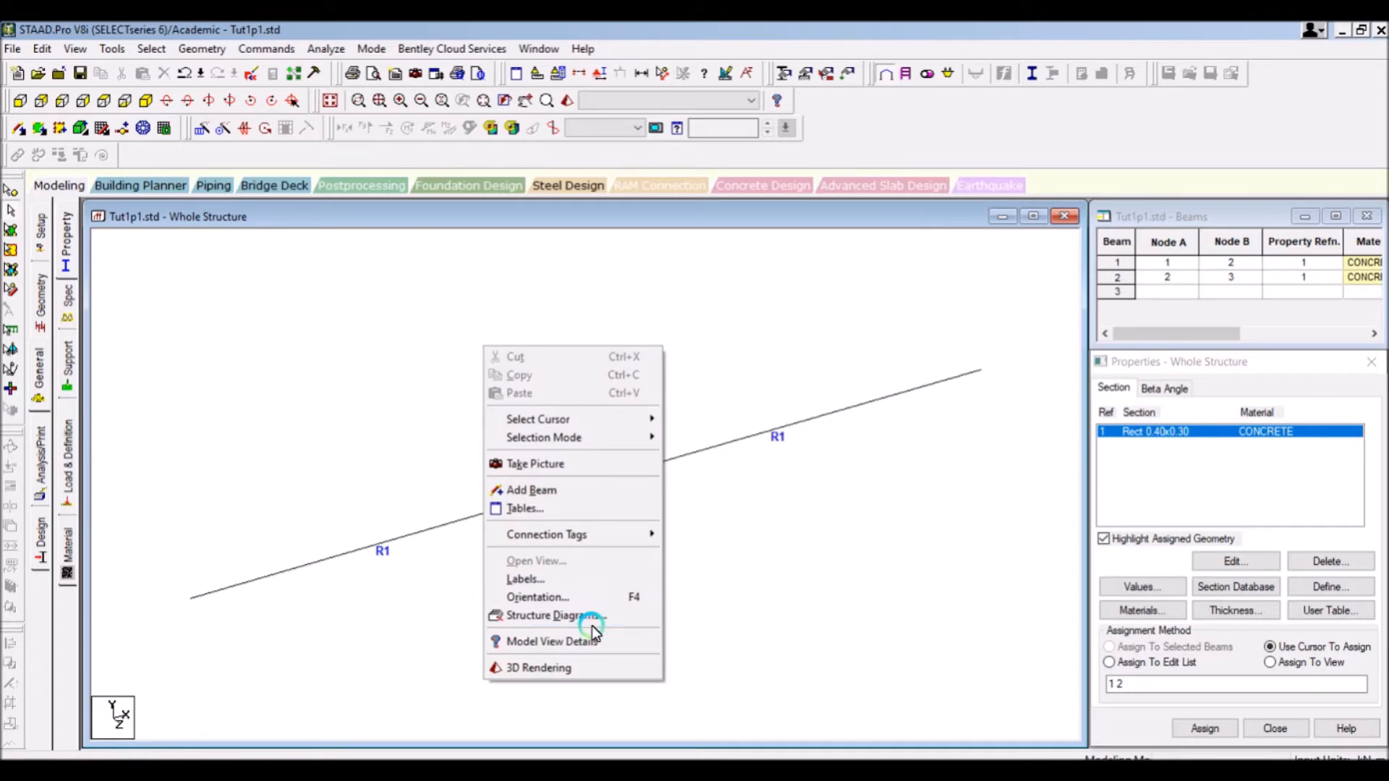
{"action": "left_click", "coordinate": [571, 615]}
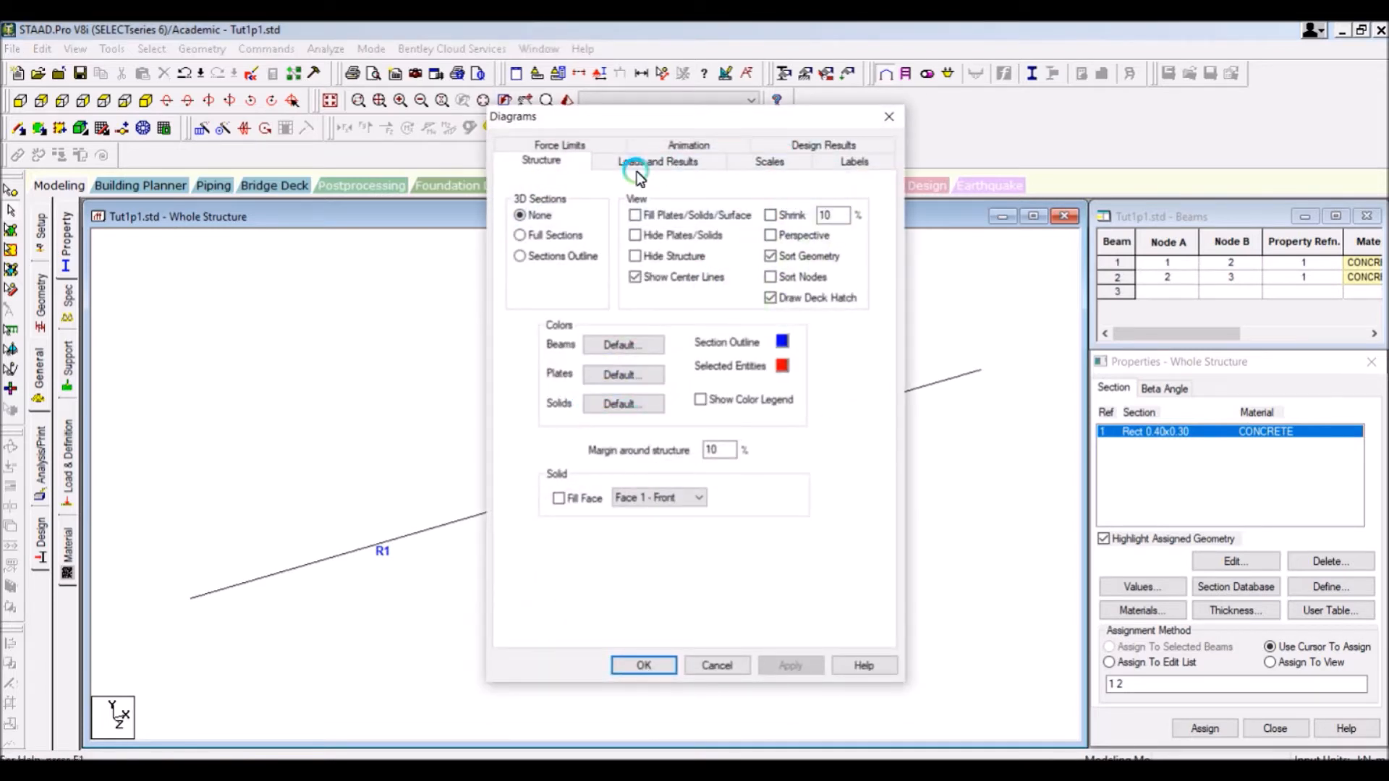
{"action": "left_click", "coordinate": [846, 162]}
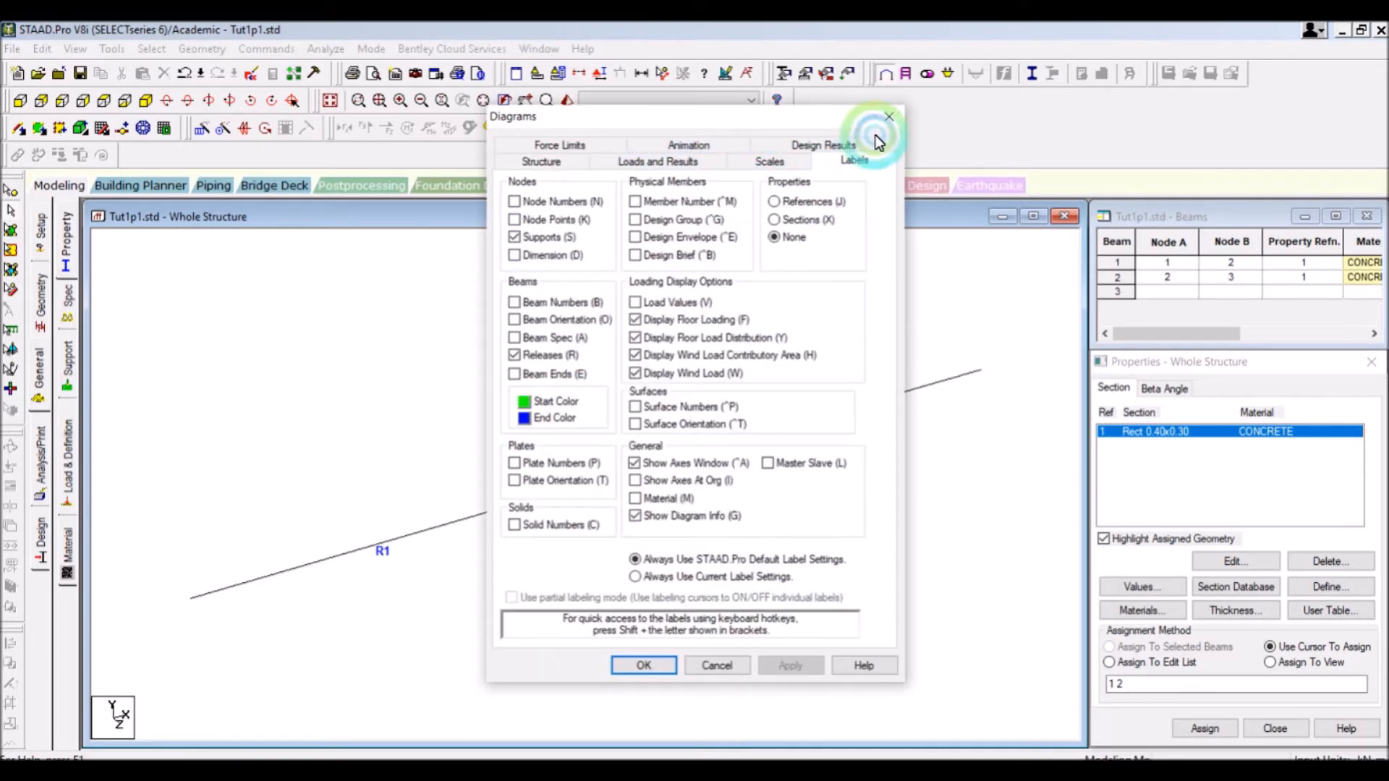
{"action": "left_click", "coordinate": [889, 116]}
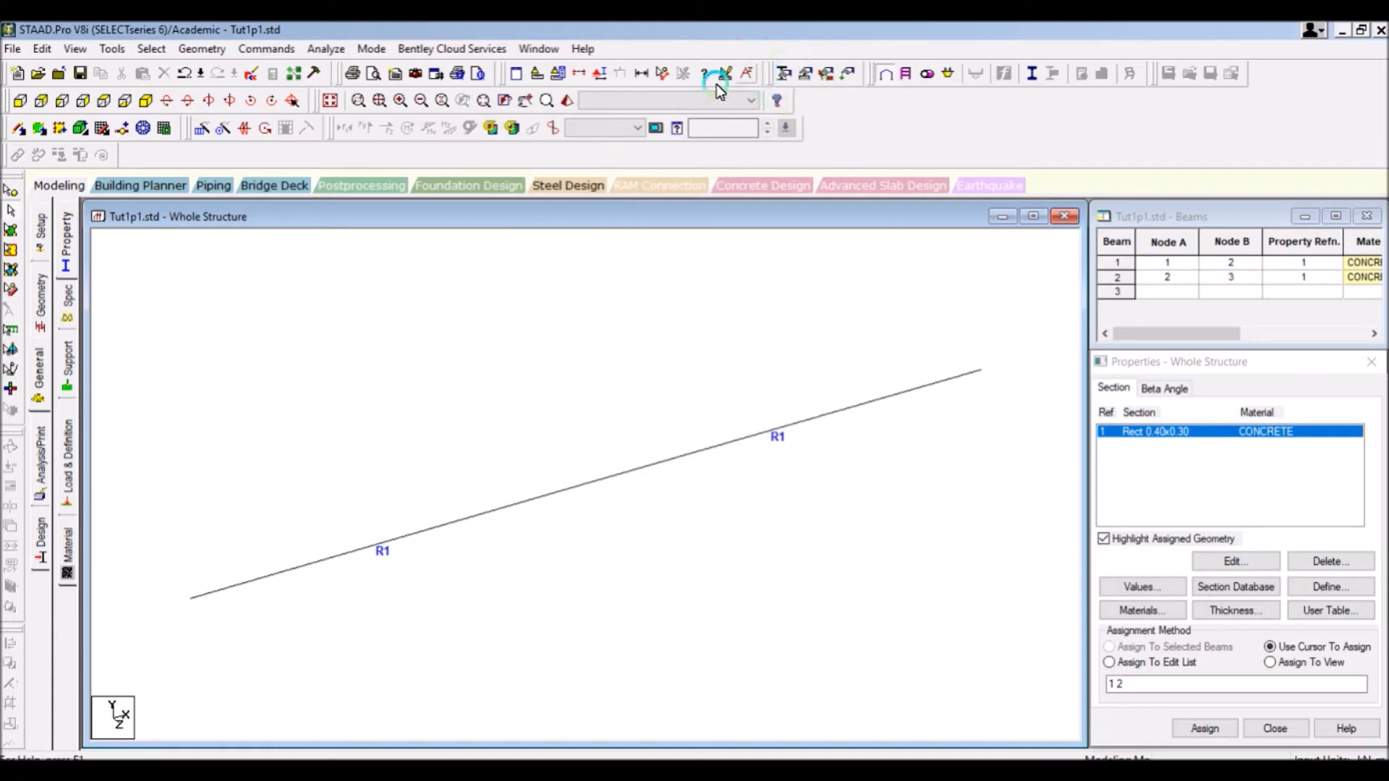
{"action": "left_click", "coordinate": [562, 73]}
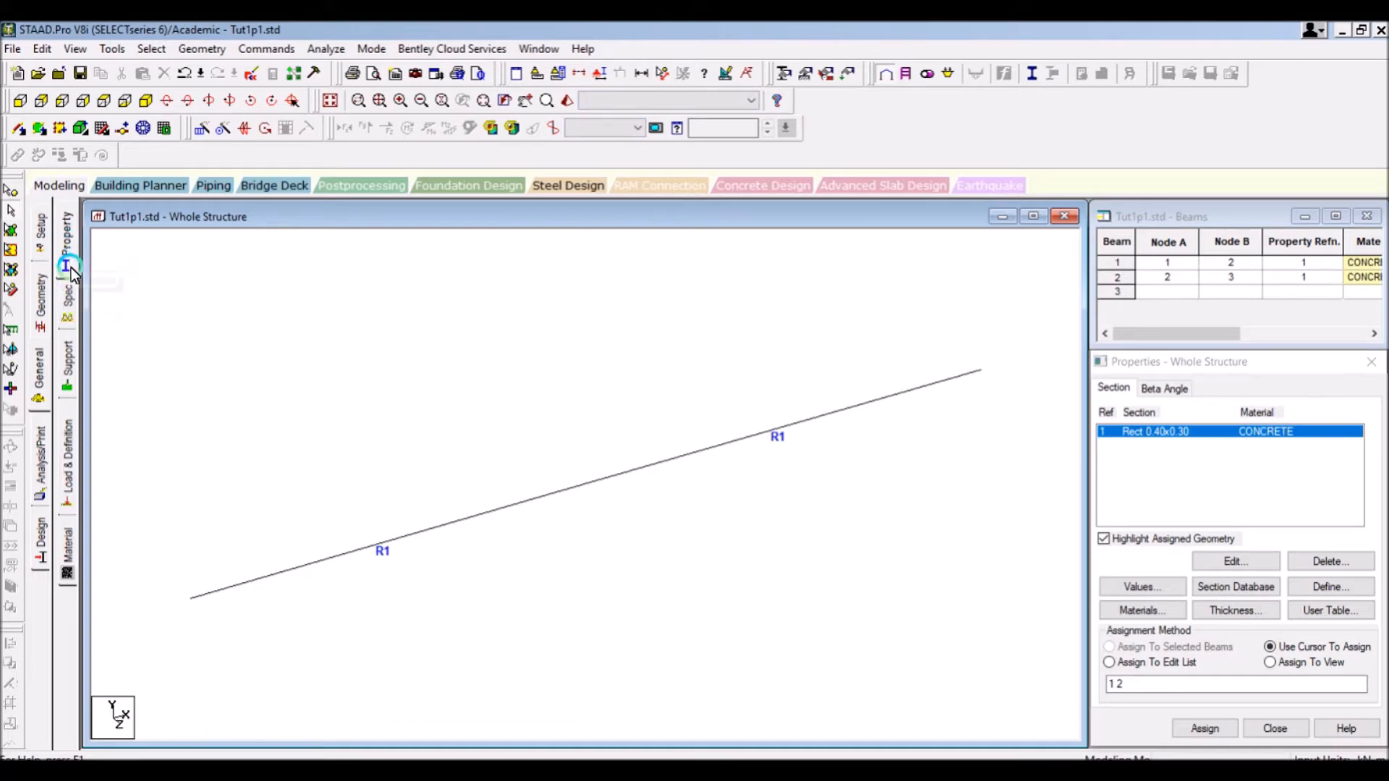
Step: Create a fixed support for the structure and select it in the supports list
{"action": "left_click", "coordinate": [69, 365]}
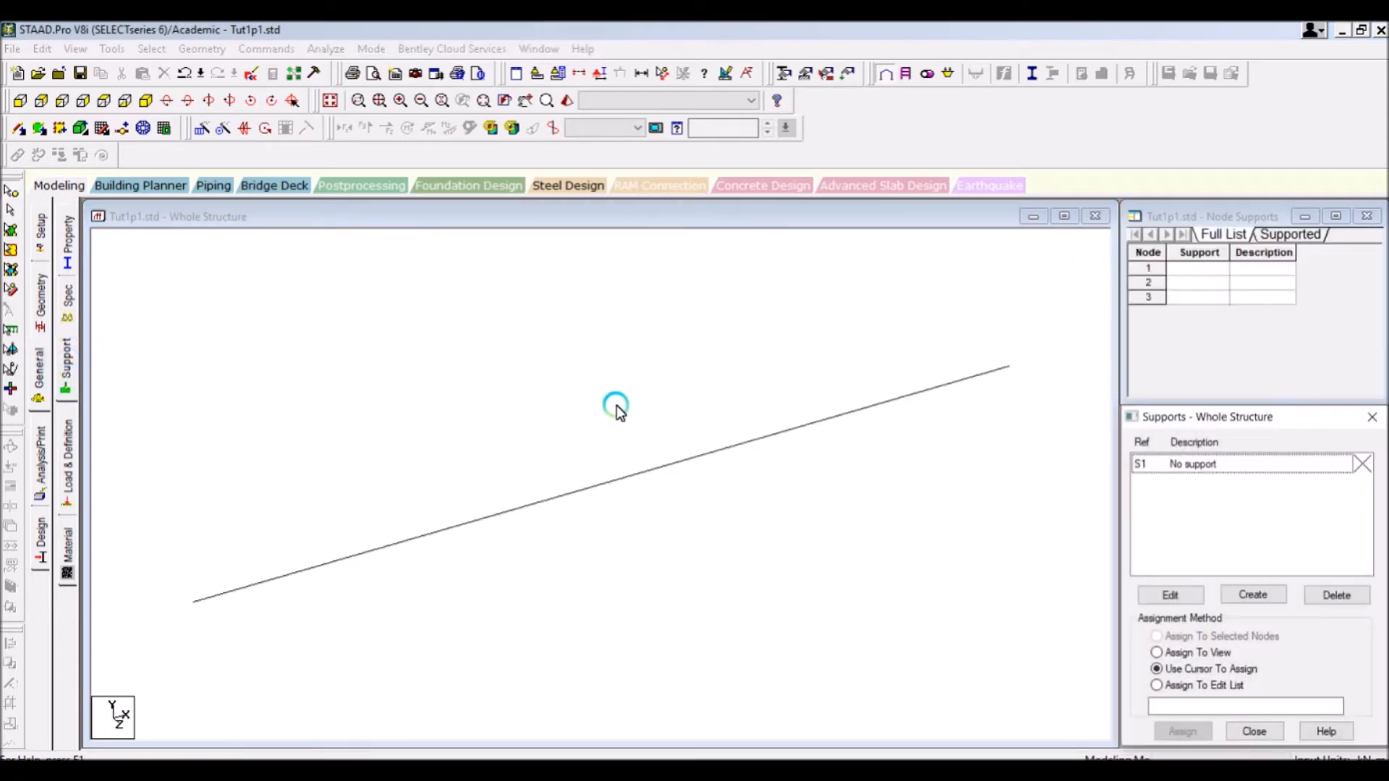
{"action": "left_click", "coordinate": [1254, 594]}
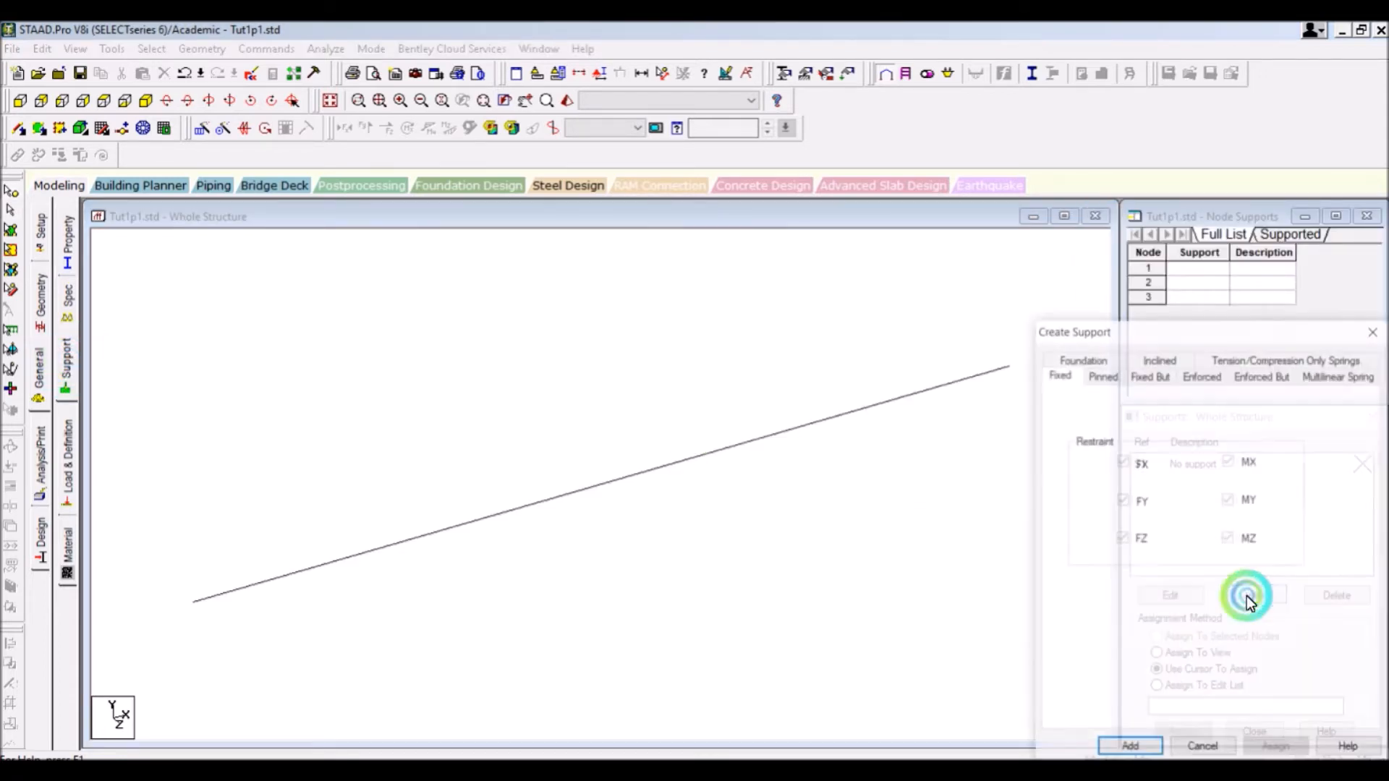
{"action": "left_click", "coordinate": [1134, 748]}
{"action": "left_click", "coordinate": [1189, 484]}
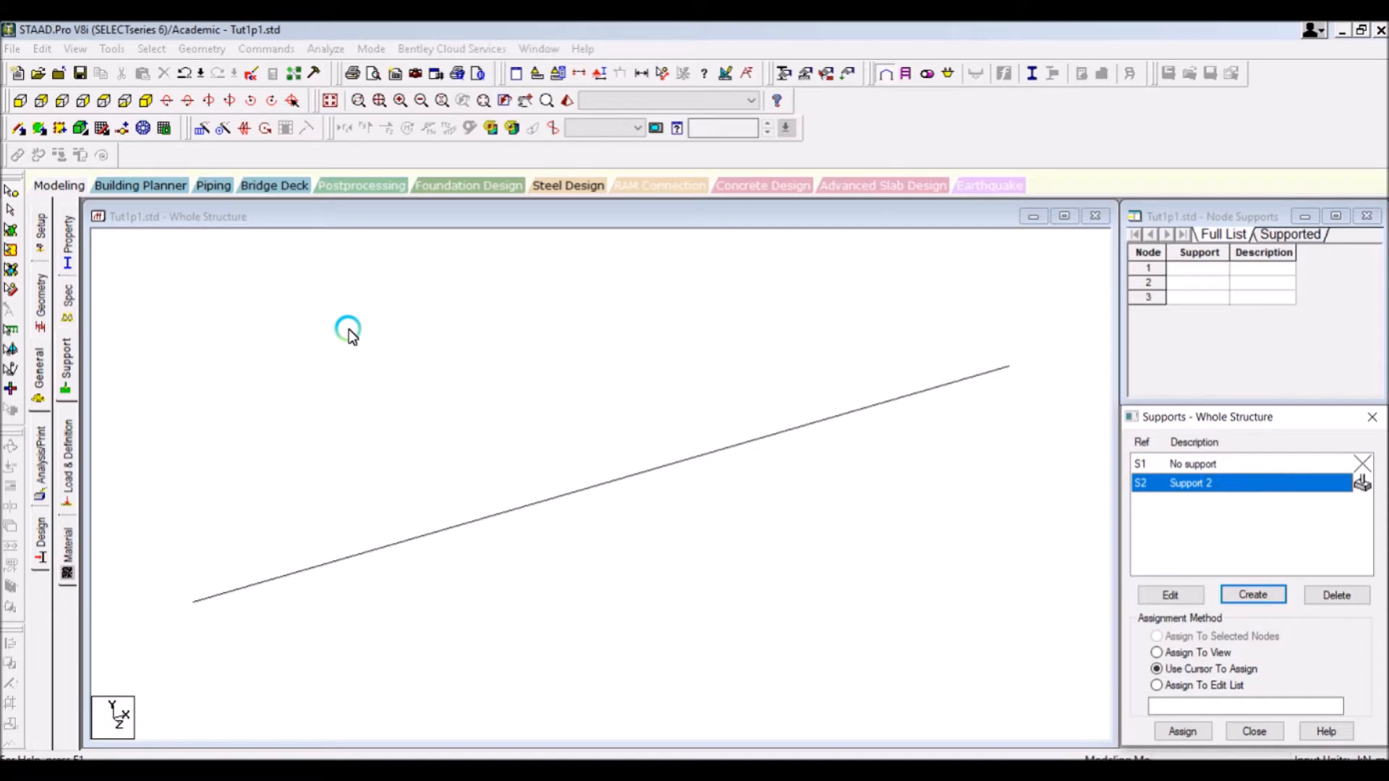
Step: Show the node numbers and node points on the beam and assign the fixed support to node 1
{"action": "left_click", "coordinate": [443, 439]}
{"action": "left_click", "coordinate": [214, 602]}
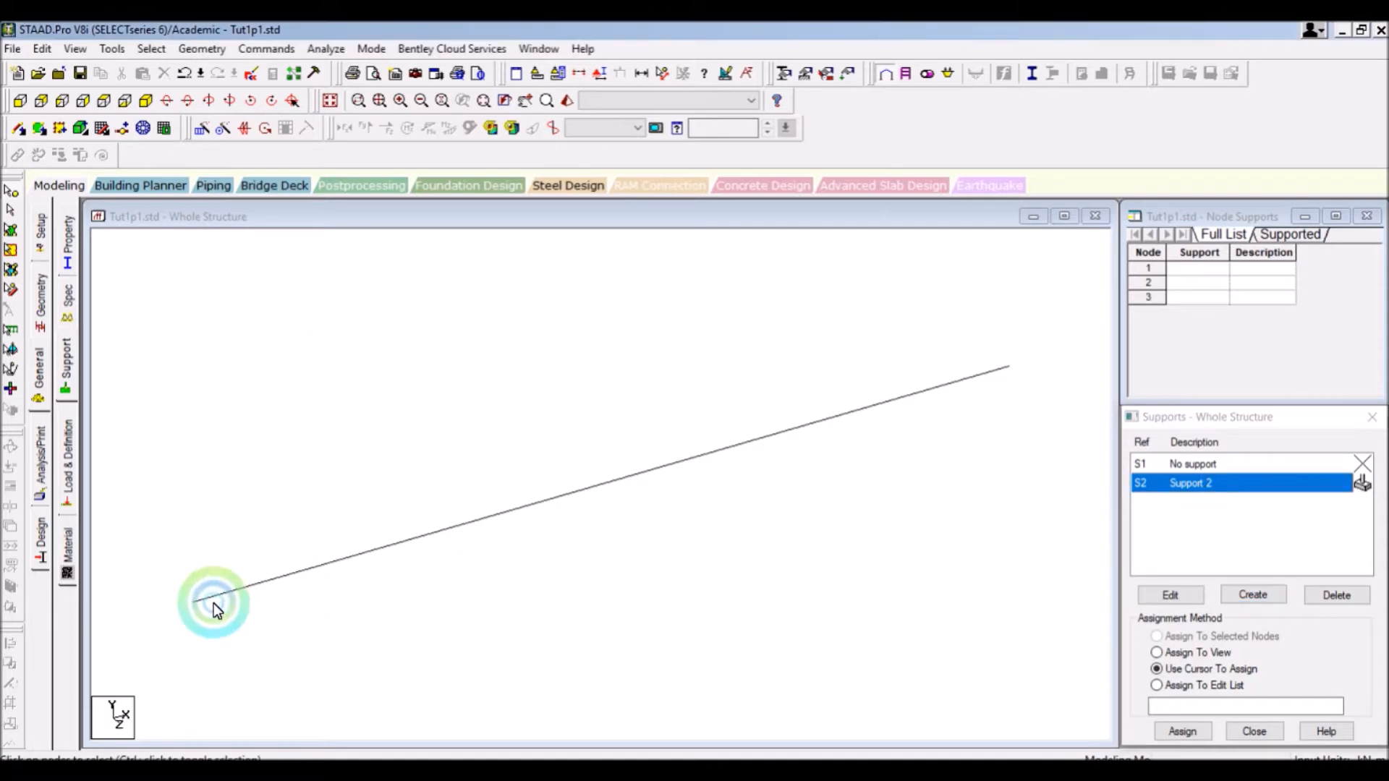
{"action": "right_click", "coordinate": [373, 479]}
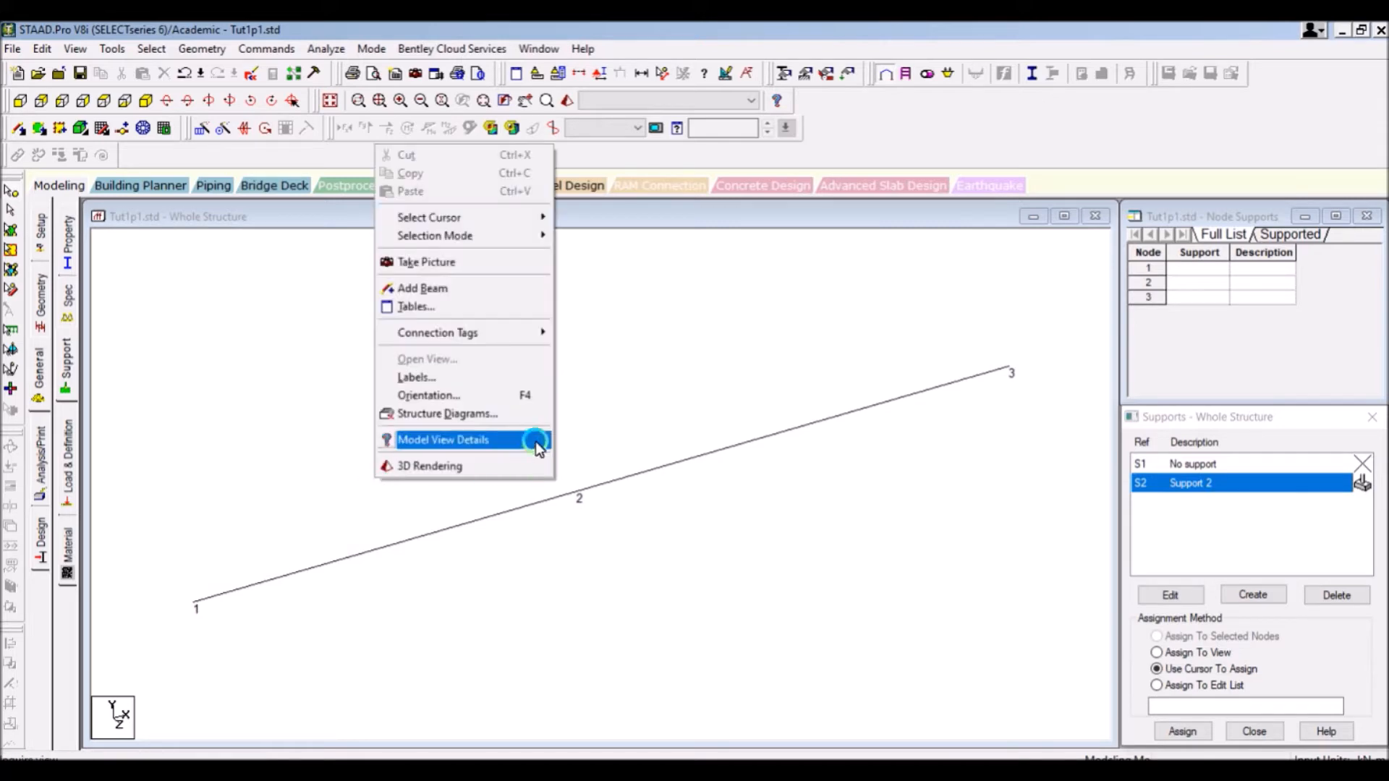
{"action": "left_click", "coordinate": [484, 413]}
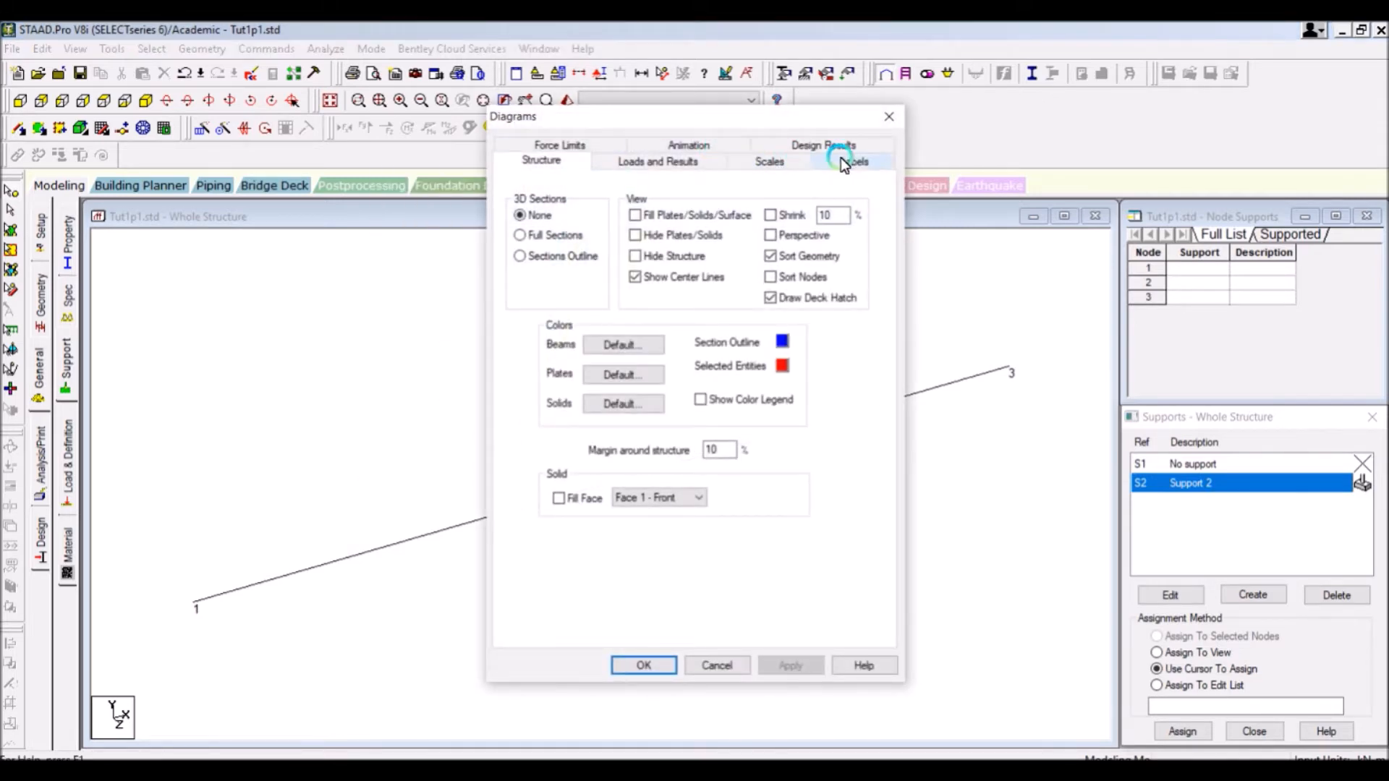
{"action": "left_click", "coordinate": [842, 163]}
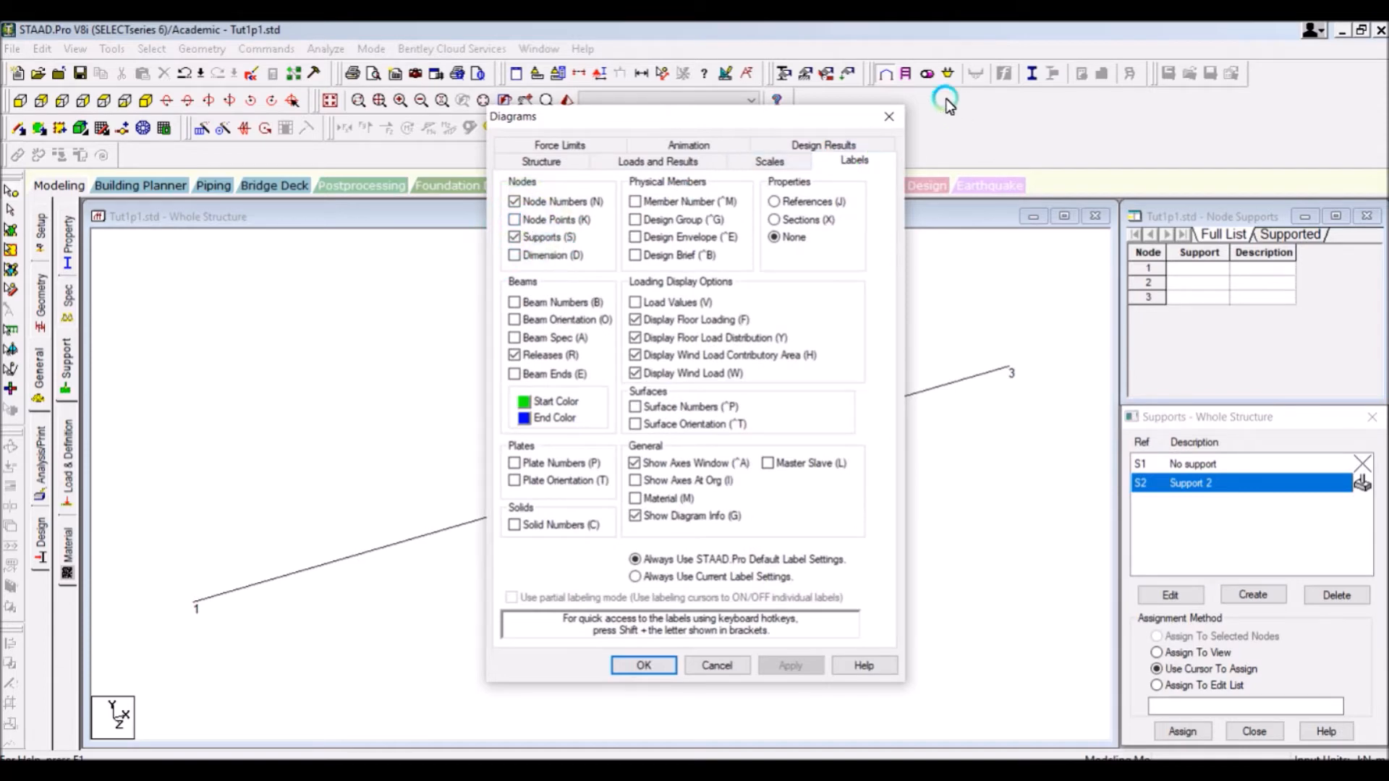
{"action": "left_click", "coordinate": [889, 119]}
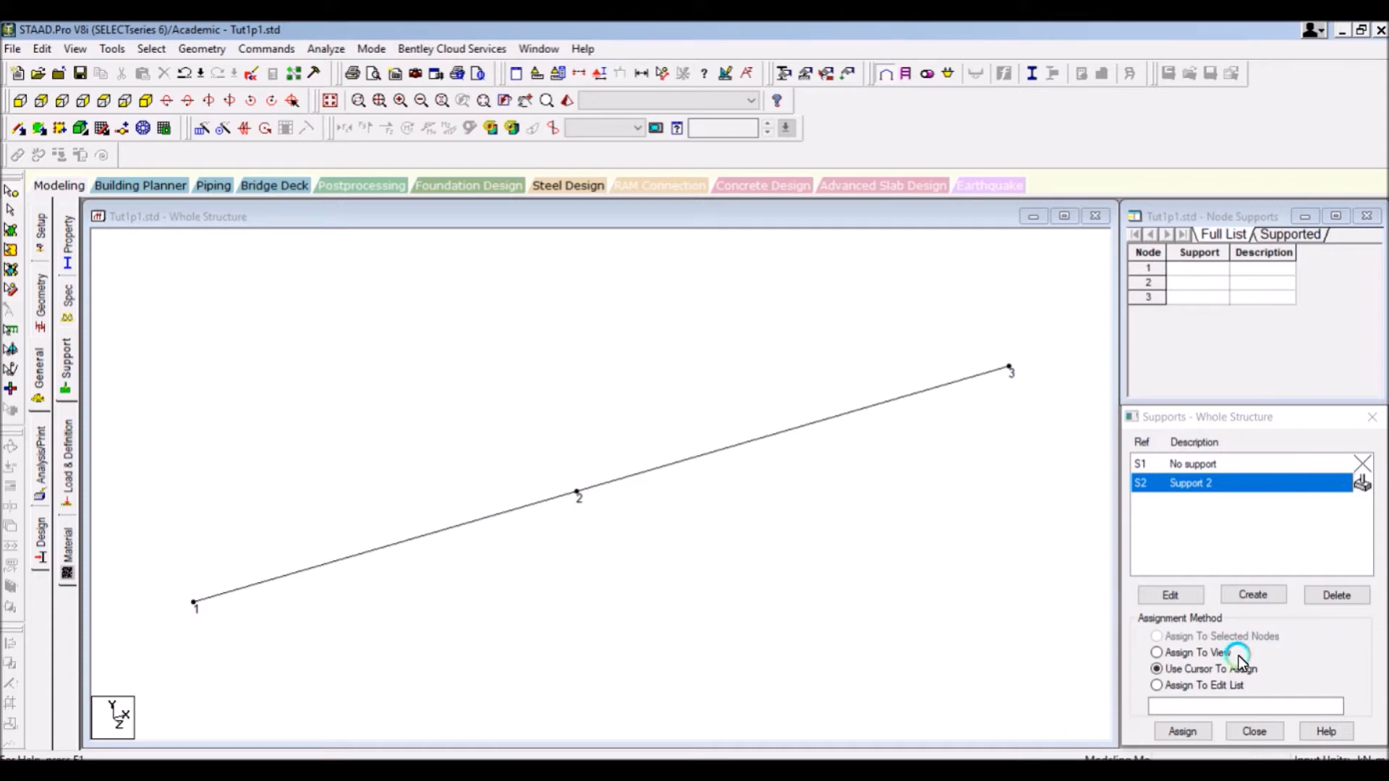
{"action": "left_click", "coordinate": [1190, 730]}
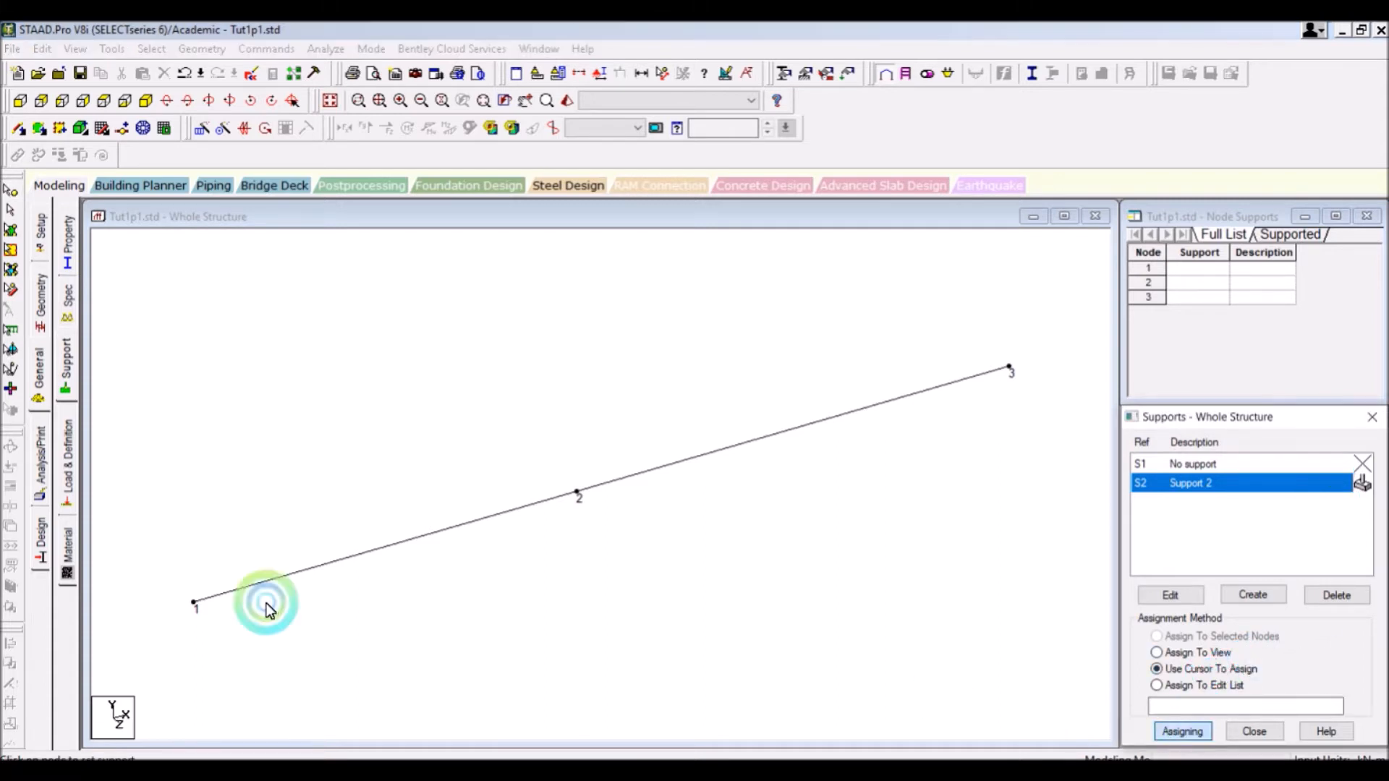
{"action": "left_click", "coordinate": [195, 604]}
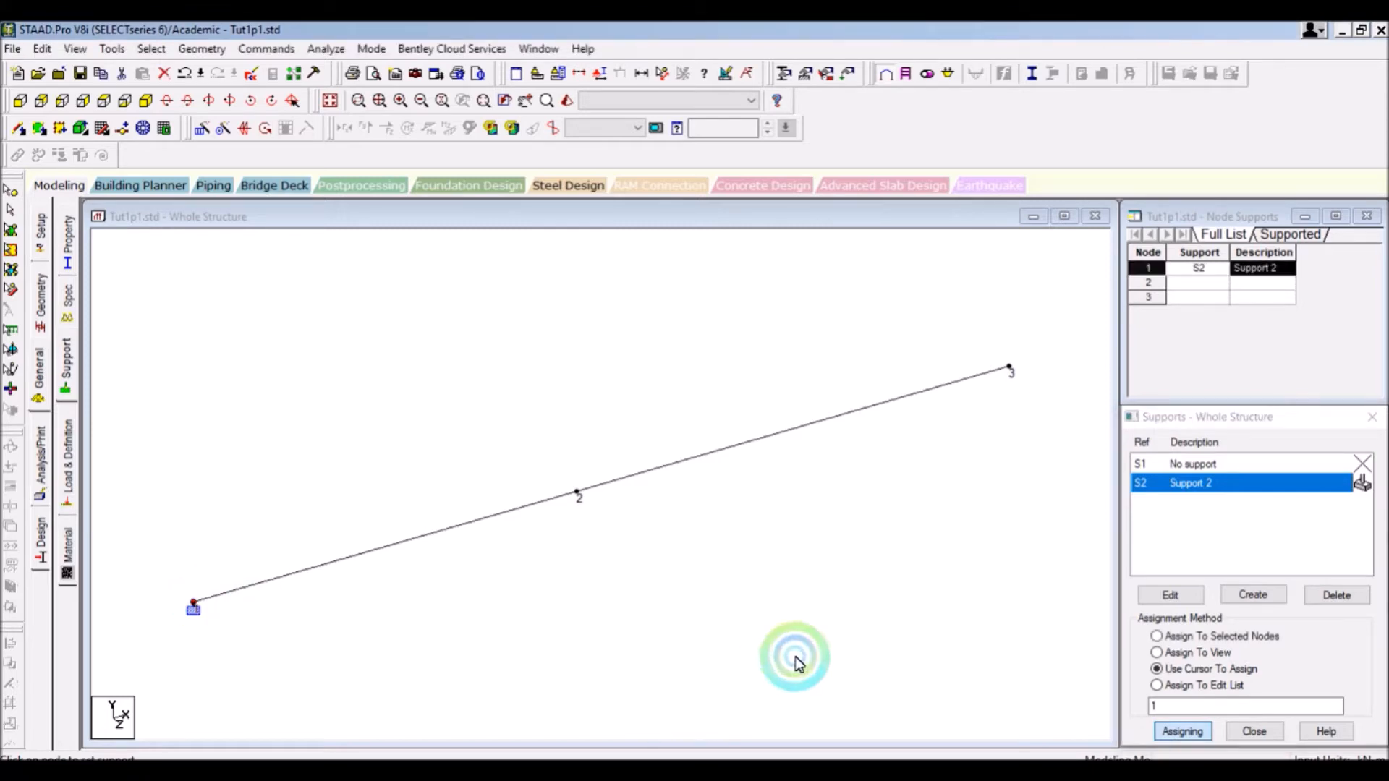
Step: Create a Fixed But support with FX, FZ, MX, MY and MZ released
{"action": "left_click", "coordinate": [1263, 595]}
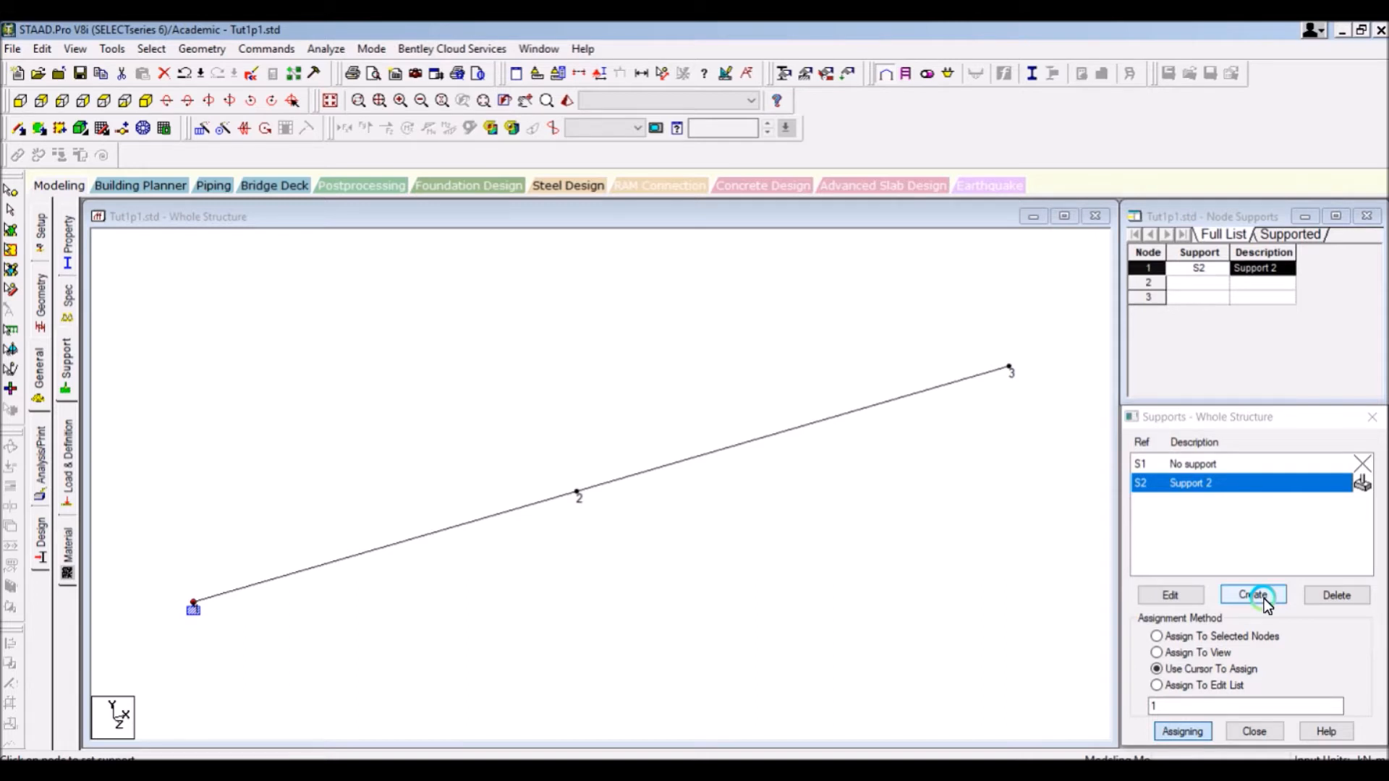
{"action": "left_click", "coordinate": [1215, 461]}
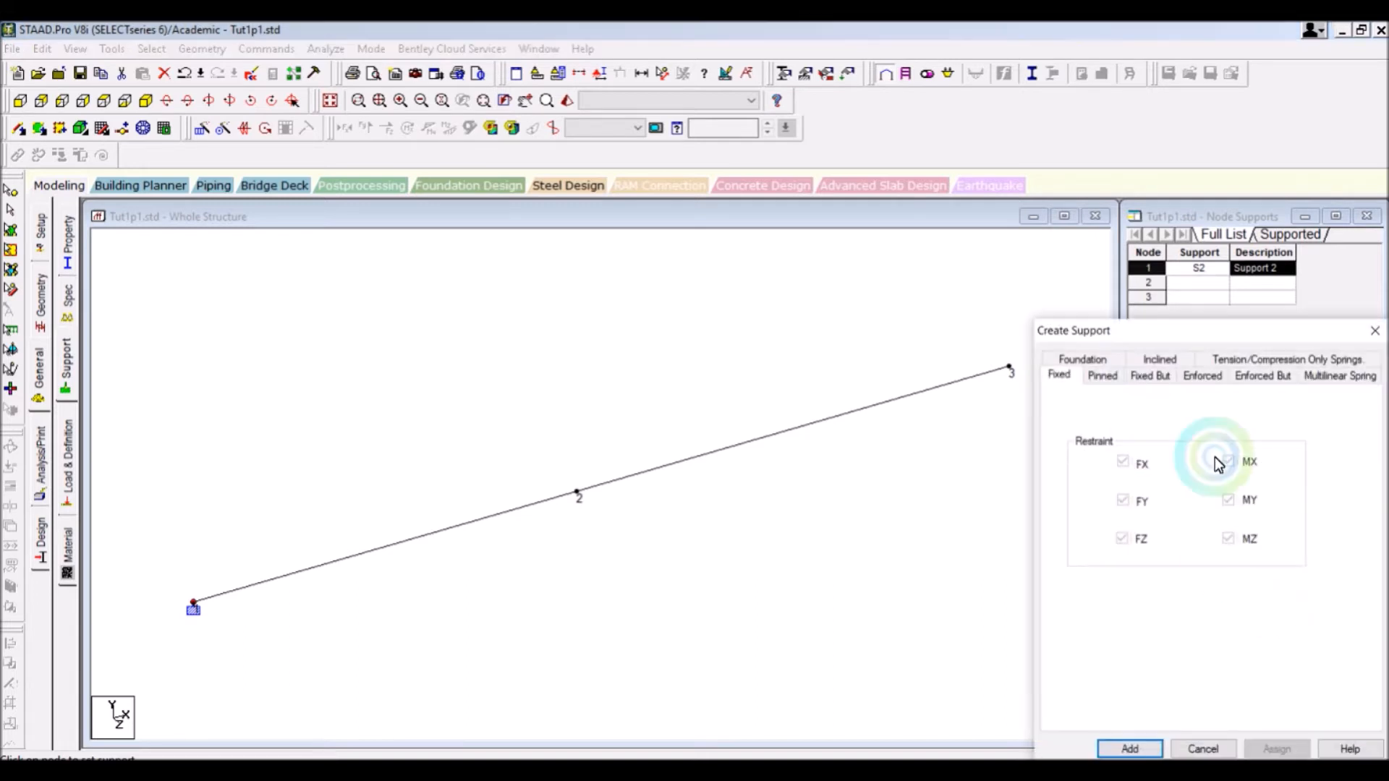
{"action": "left_click", "coordinate": [1147, 378]}
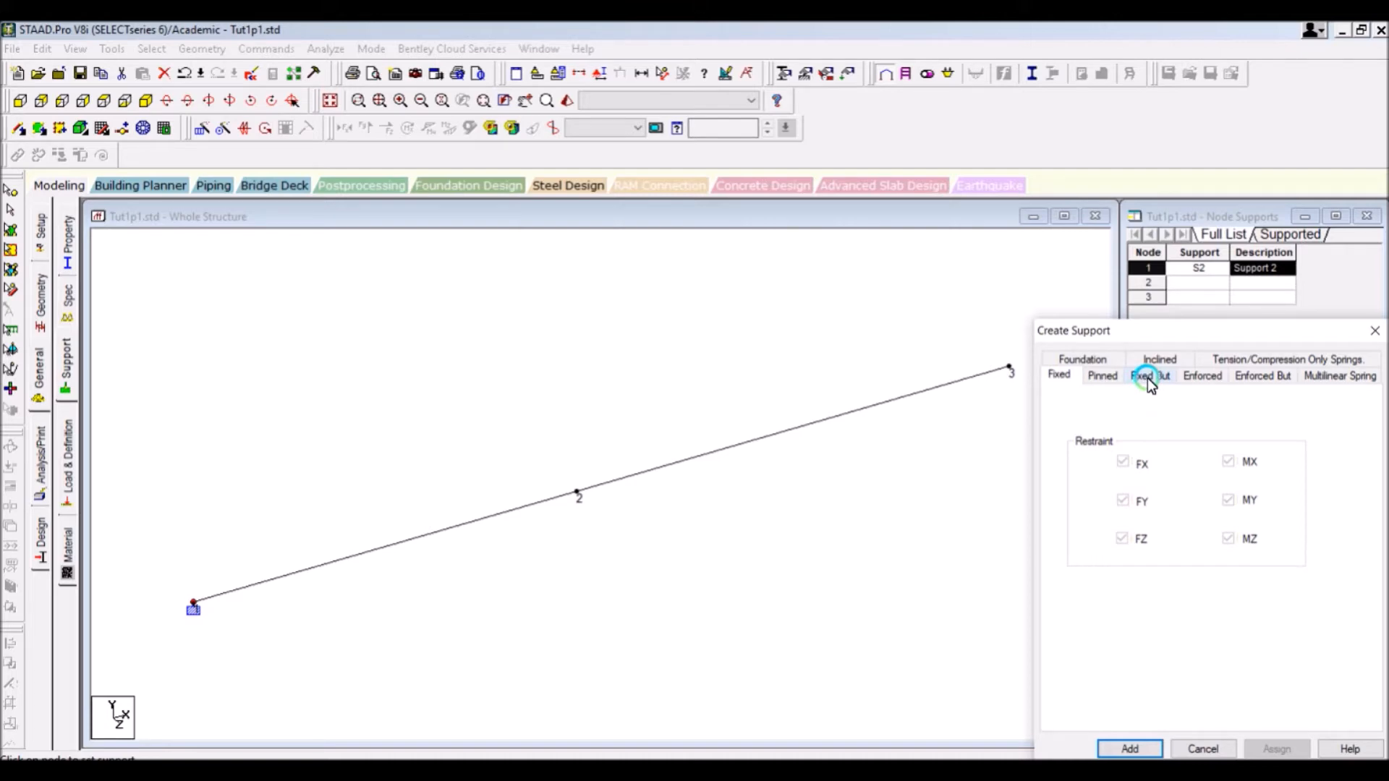
{"action": "left_click", "coordinate": [1112, 427]}
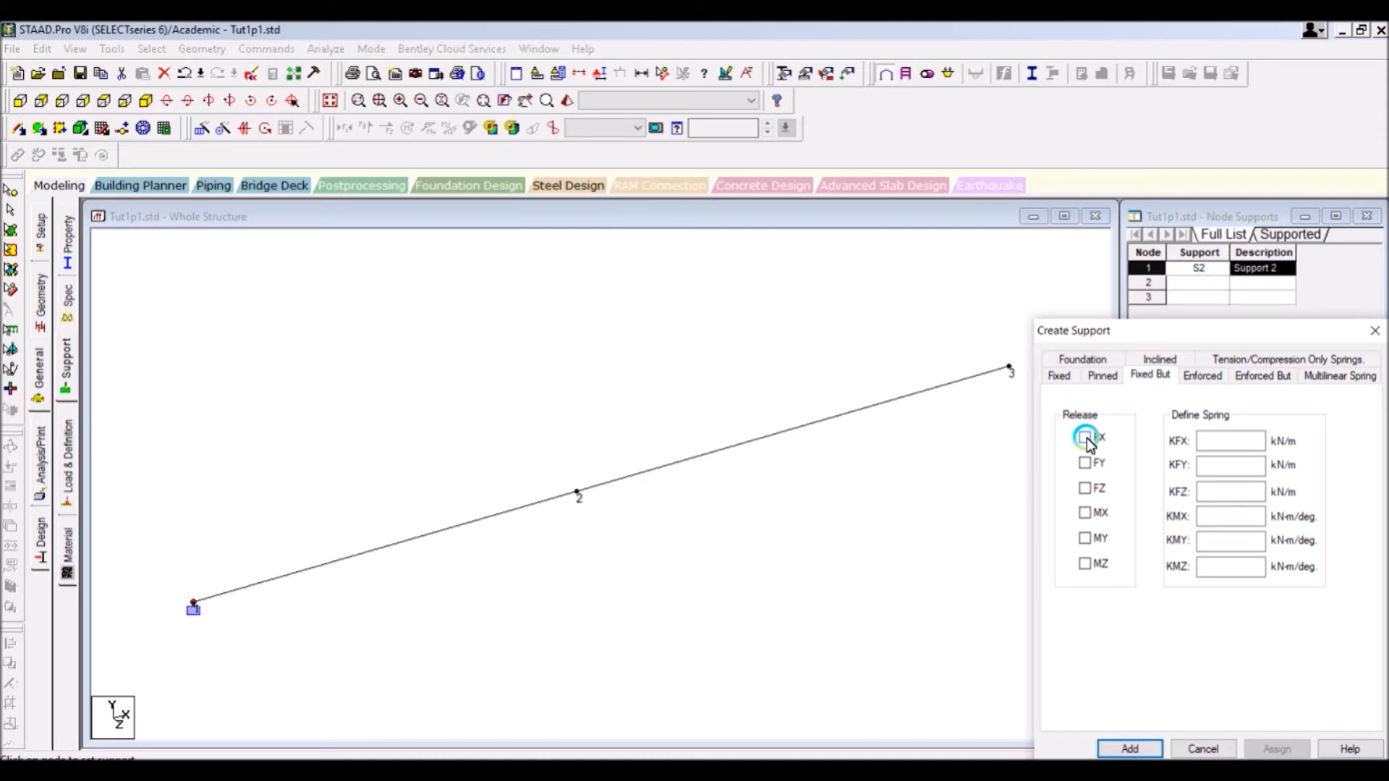
{"action": "left_click", "coordinate": [1086, 437]}
{"action": "left_click", "coordinate": [1086, 488]}
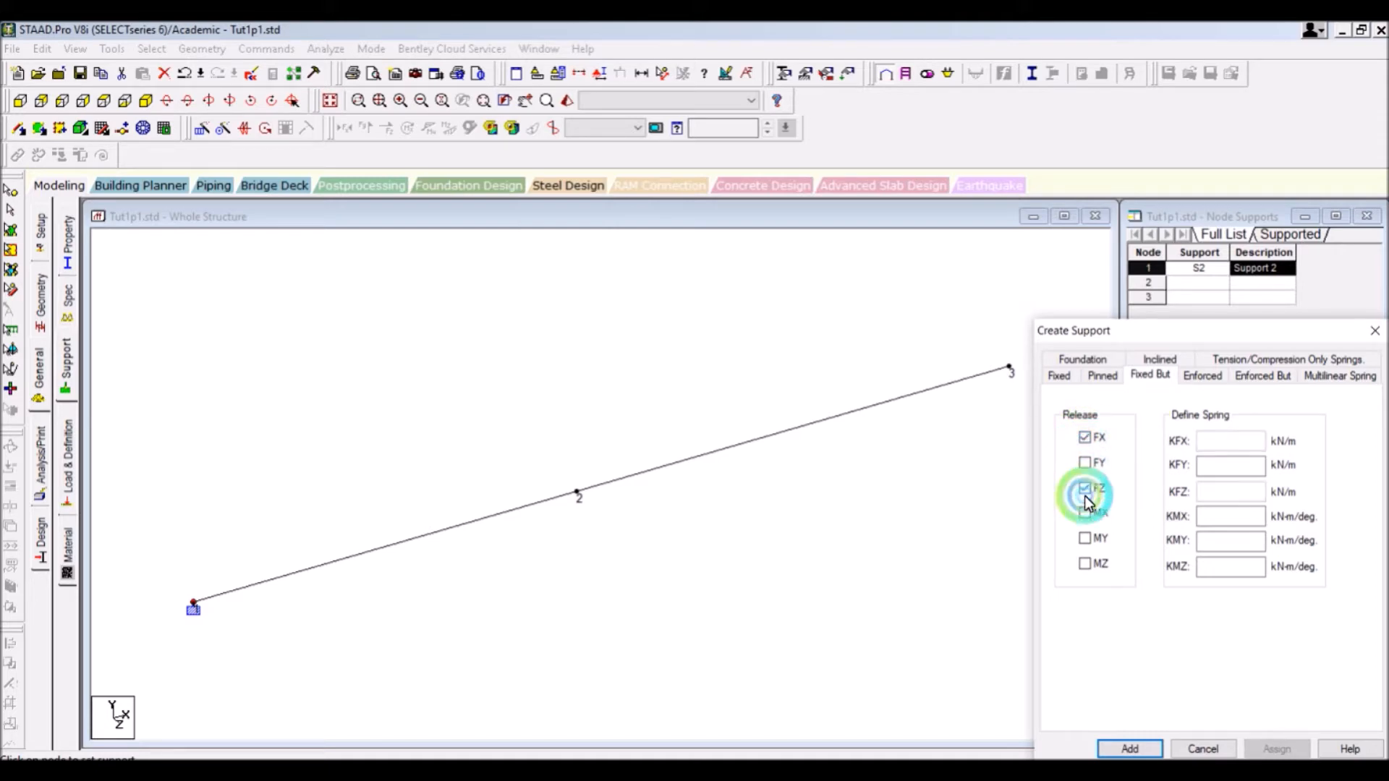
{"action": "left_click", "coordinate": [1085, 513]}
{"action": "left_click", "coordinate": [1085, 539]}
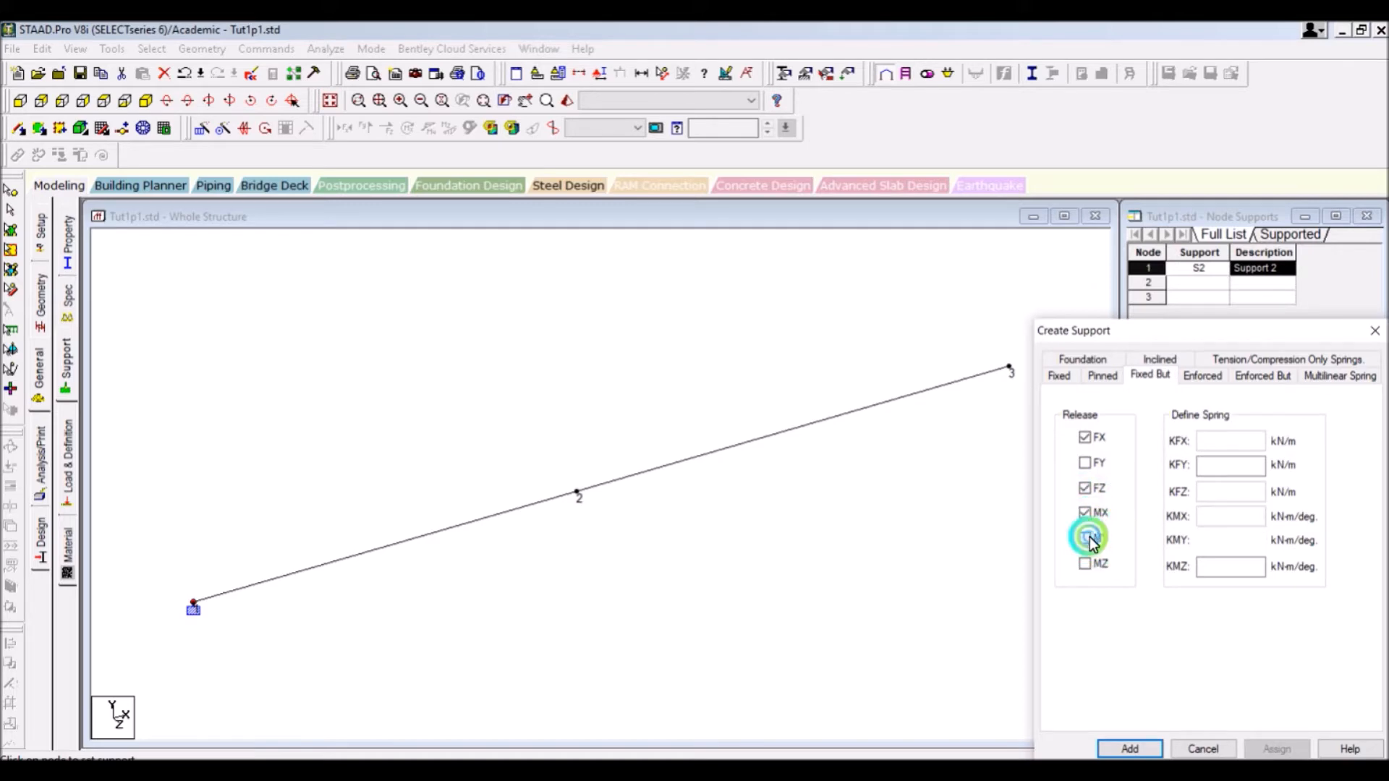
{"action": "left_click", "coordinate": [1086, 564]}
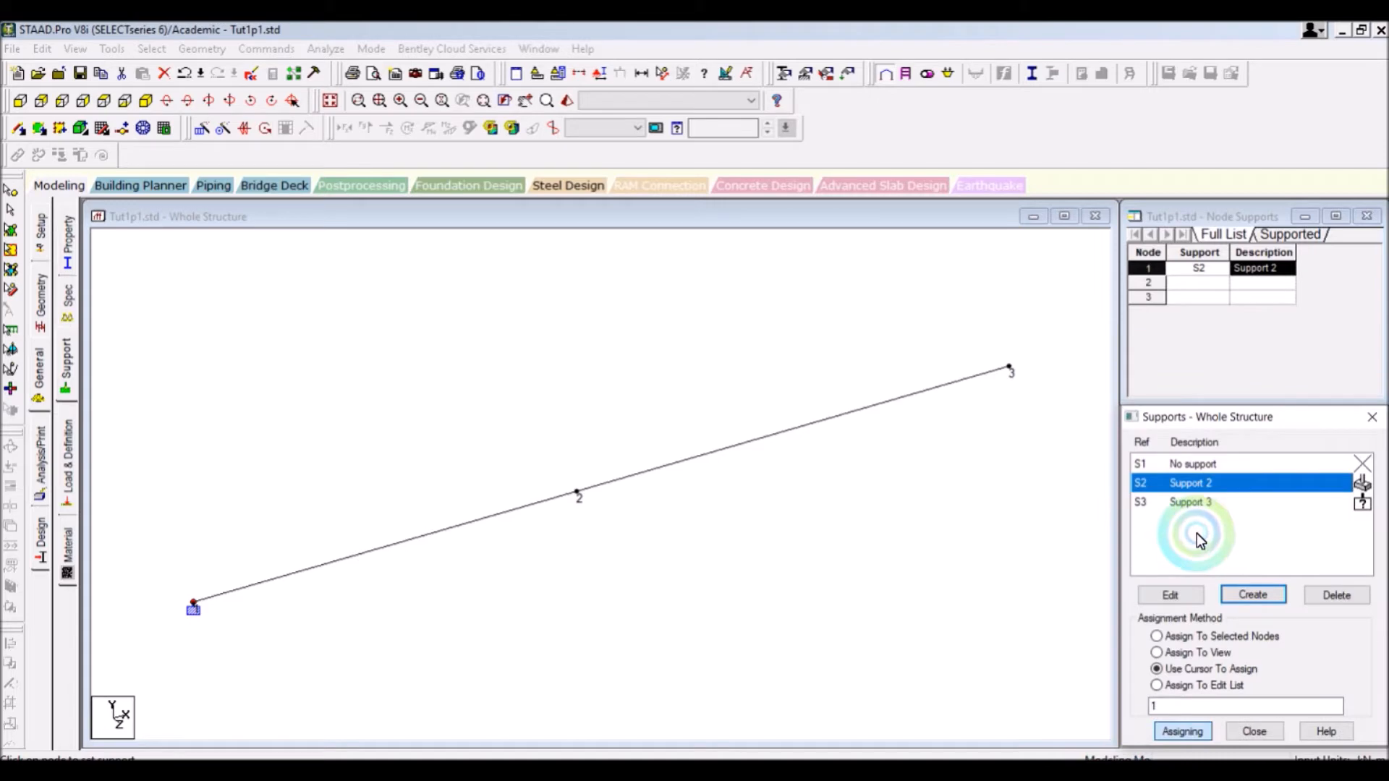
Step: Assign the Fixed But support (Support 3) to node 2 at the middle of the beam
{"action": "left_click", "coordinate": [1204, 501]}
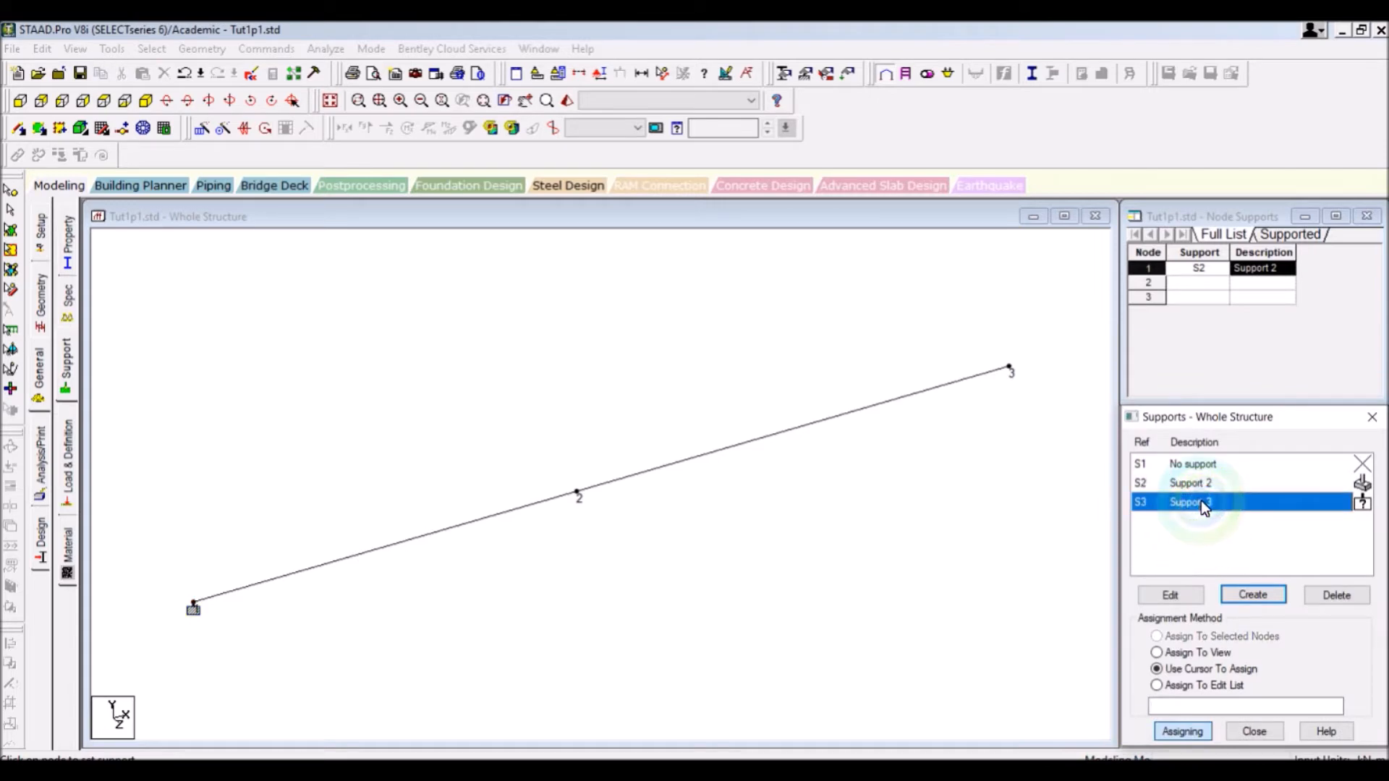
{"action": "left_click", "coordinate": [1185, 730]}
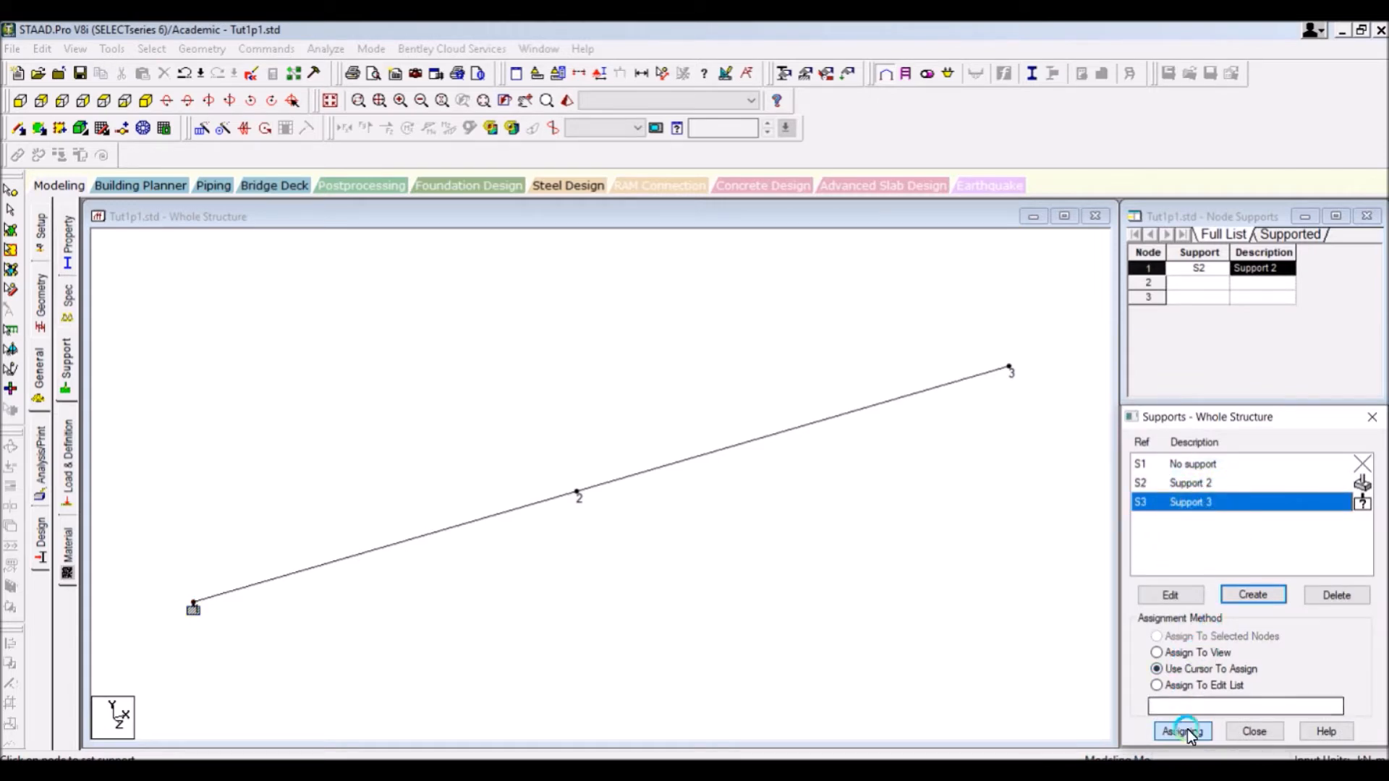
{"action": "left_click", "coordinate": [1187, 731]}
{"action": "left_click", "coordinate": [577, 492]}
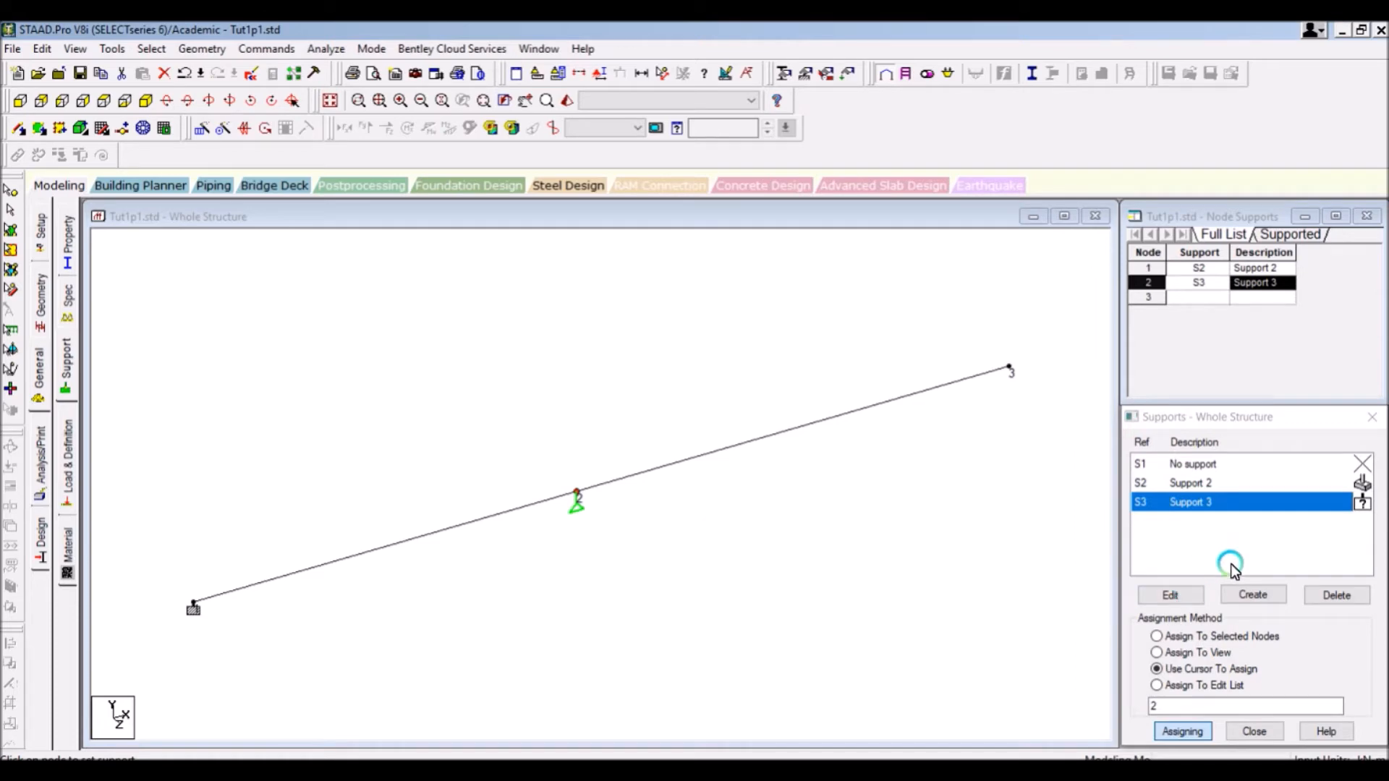
Step: Create a pinned support and add it to the supports list
{"action": "left_click", "coordinate": [1250, 595]}
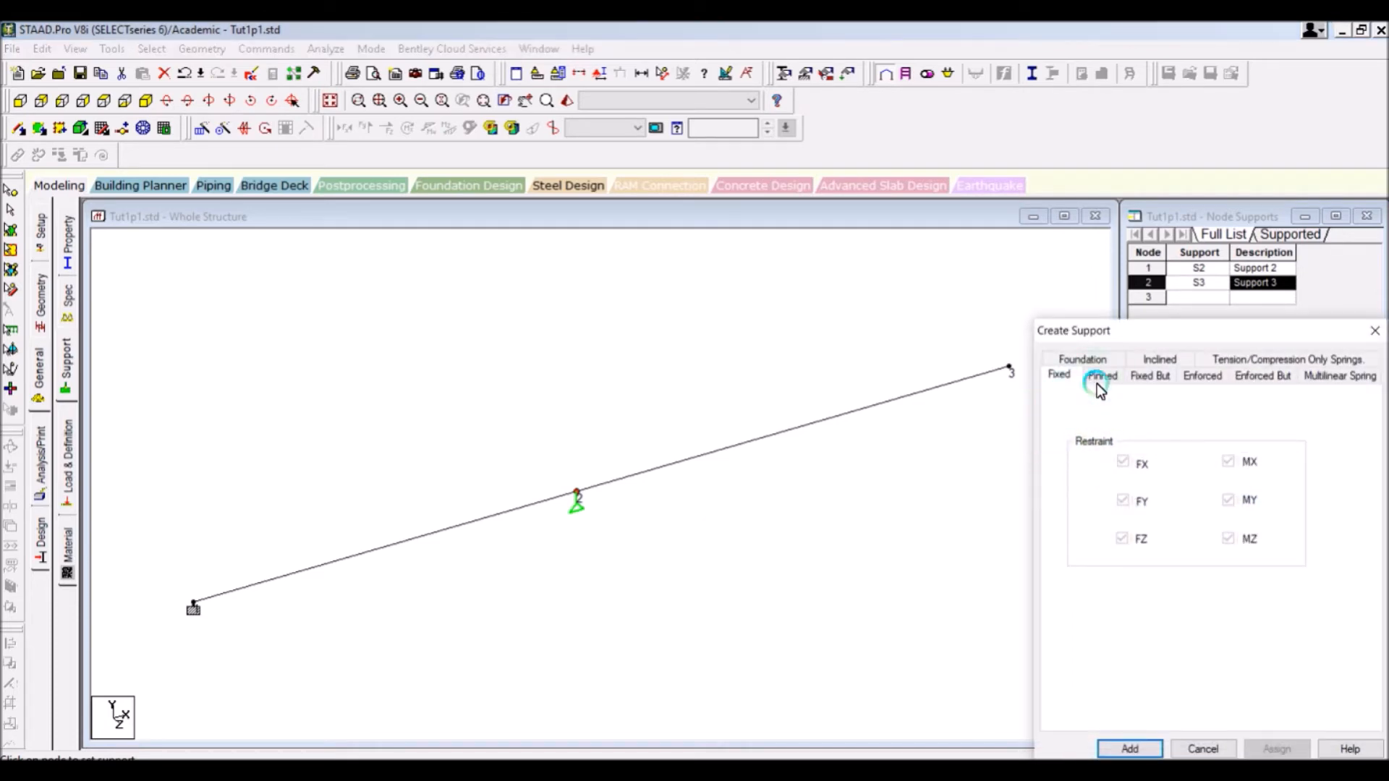
{"action": "left_click", "coordinate": [1103, 374]}
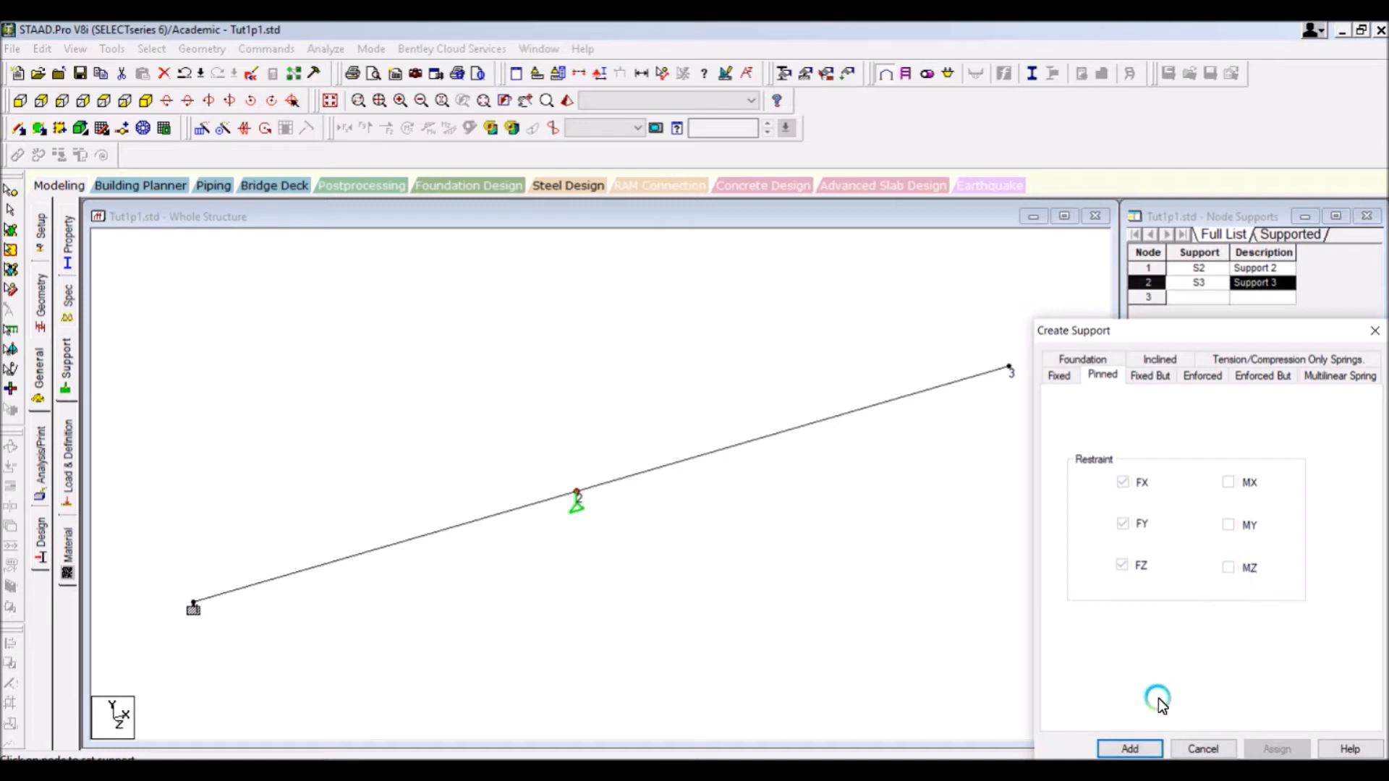
{"action": "left_click", "coordinate": [1131, 748]}
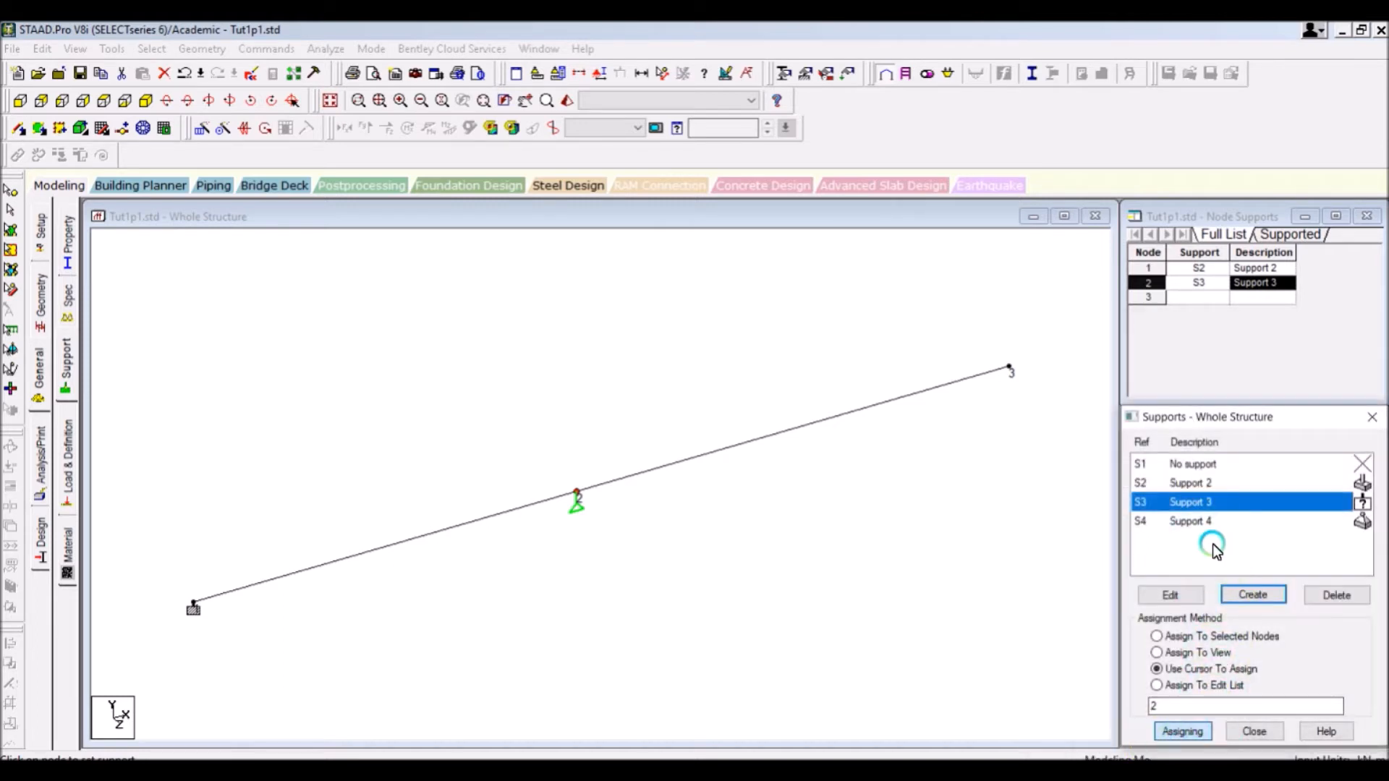
Step: Assign the pinned support (Support 4) to node 3 and end the cursor assignment
{"action": "left_click", "coordinate": [1205, 522]}
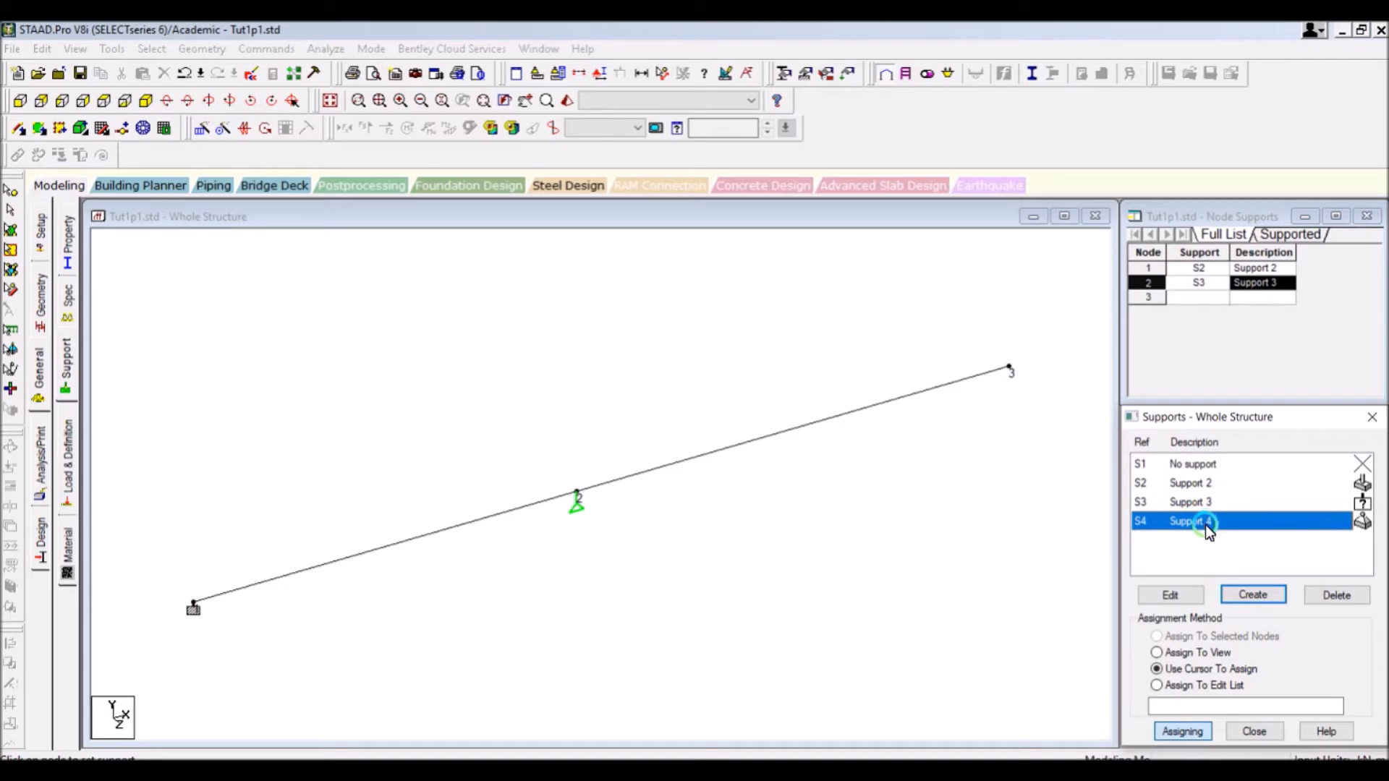
{"action": "left_click", "coordinate": [1010, 369]}
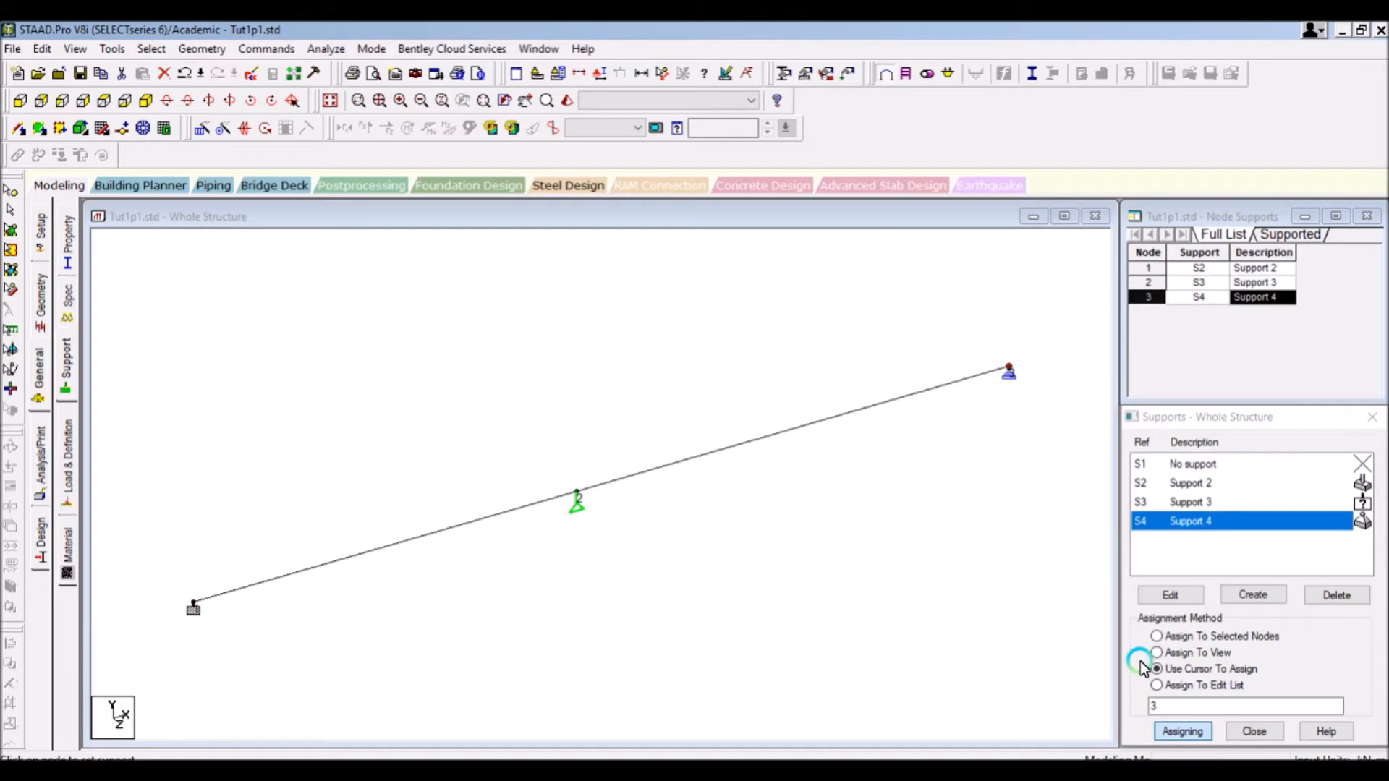
{"action": "left_click", "coordinate": [1182, 731]}
{"action": "left_click", "coordinate": [1025, 533]}
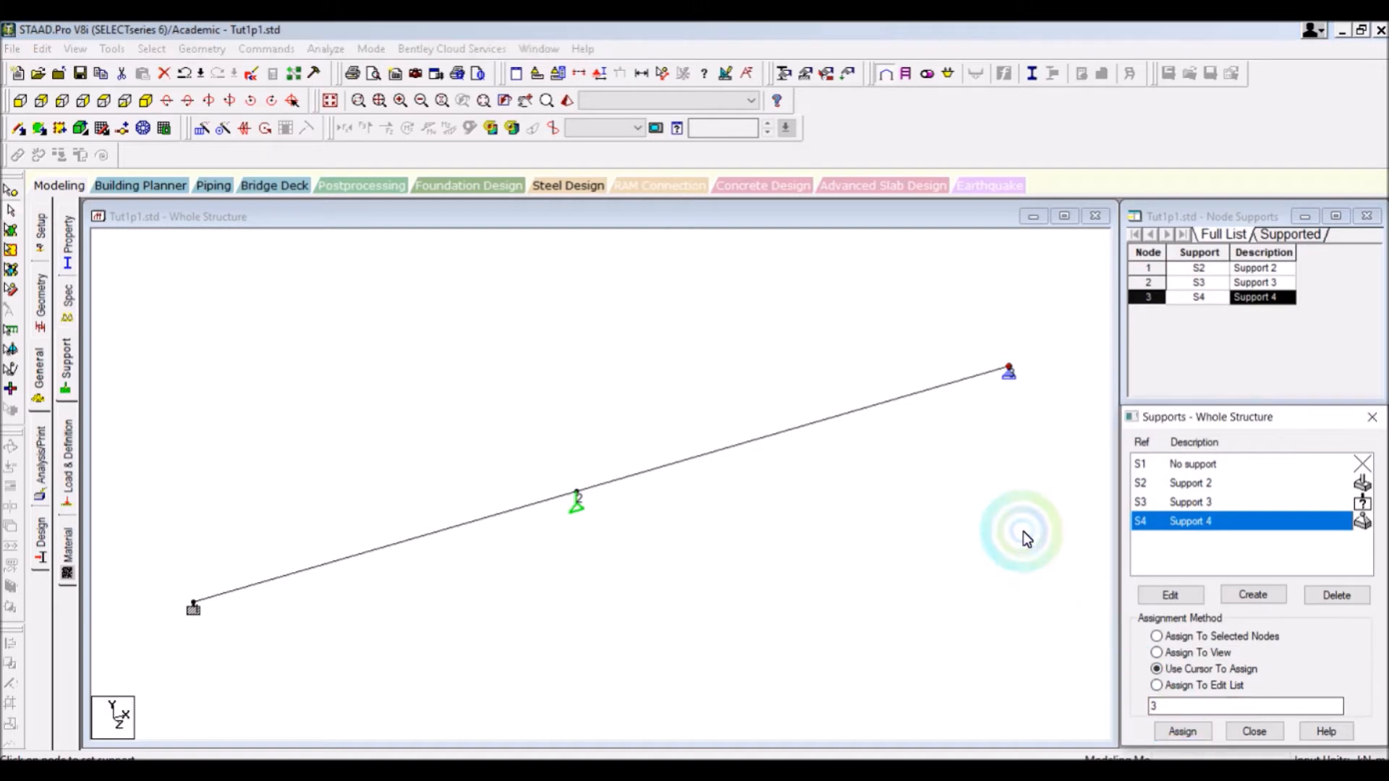
{"action": "left_click", "coordinate": [990, 706]}
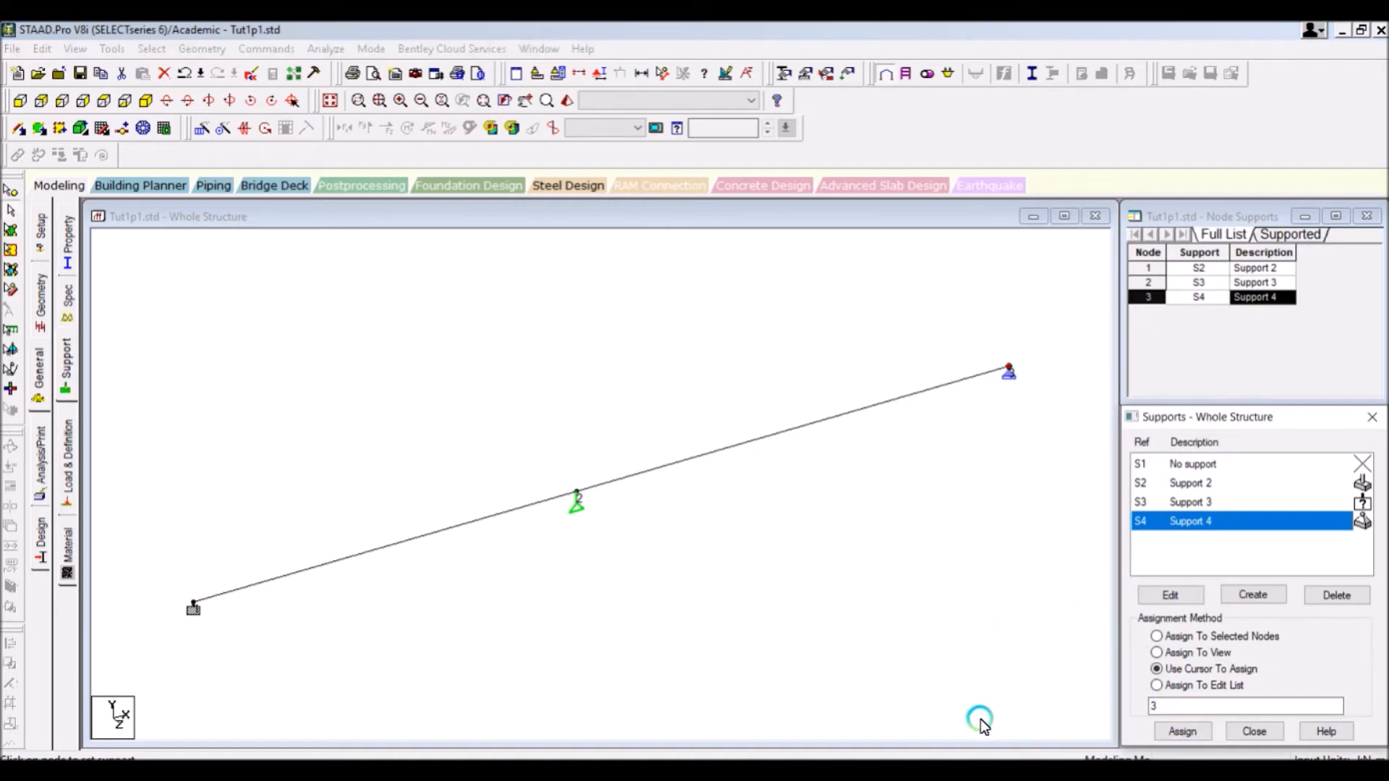
Step: Check the beam reference picture and add primary load case 1 titled "sw" with loading type Dead
{"action": "left_click", "coordinate": [920, 743]}
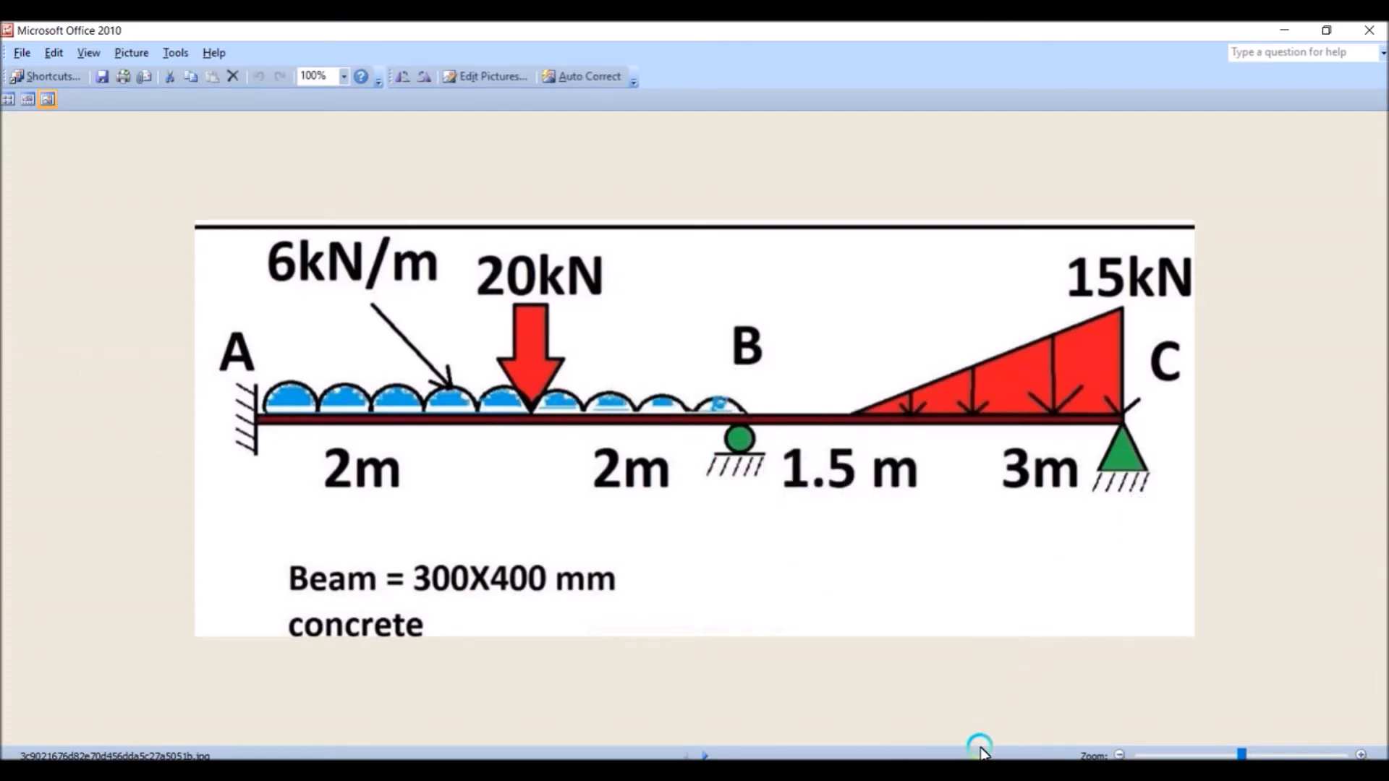
{"action": "key", "text": "alt+Tab"}
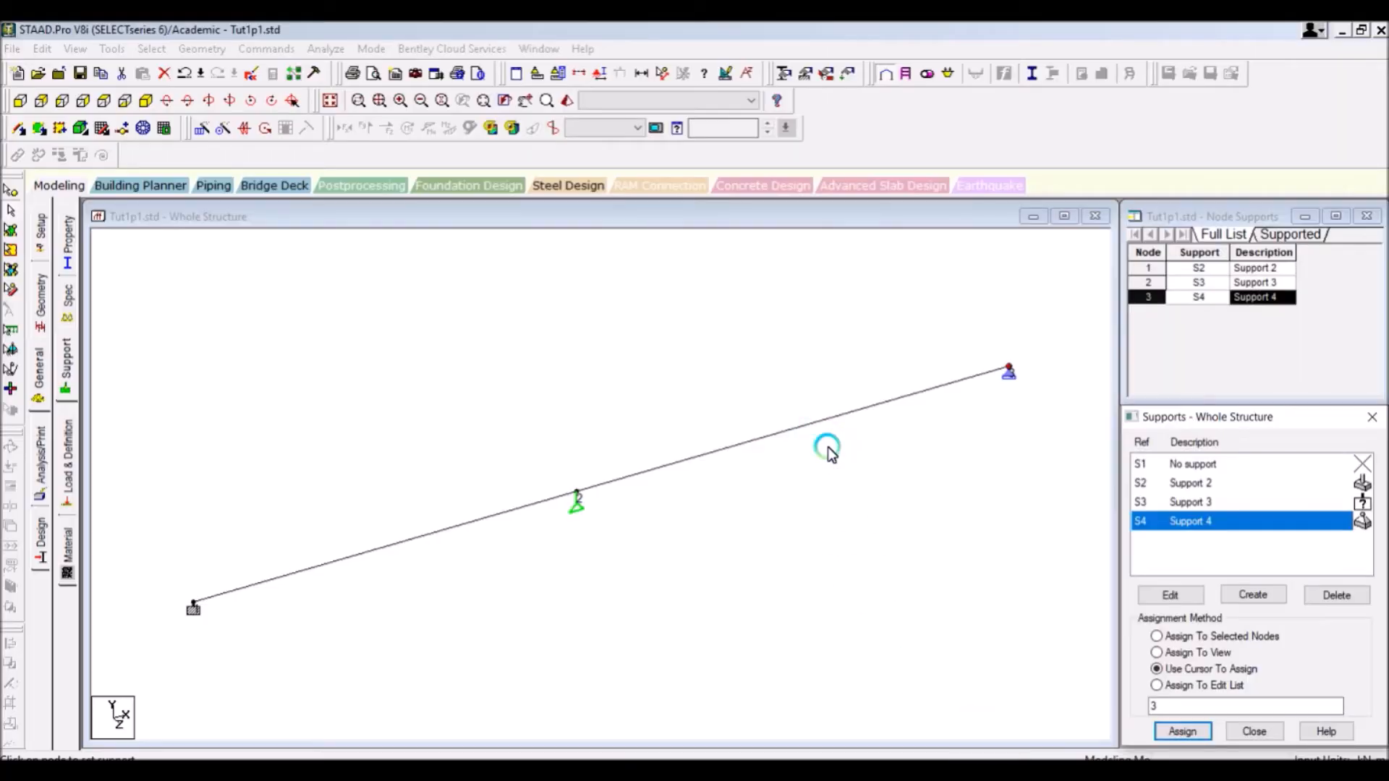
{"action": "left_click", "coordinate": [69, 454]}
{"action": "left_click", "coordinate": [1180, 247]}
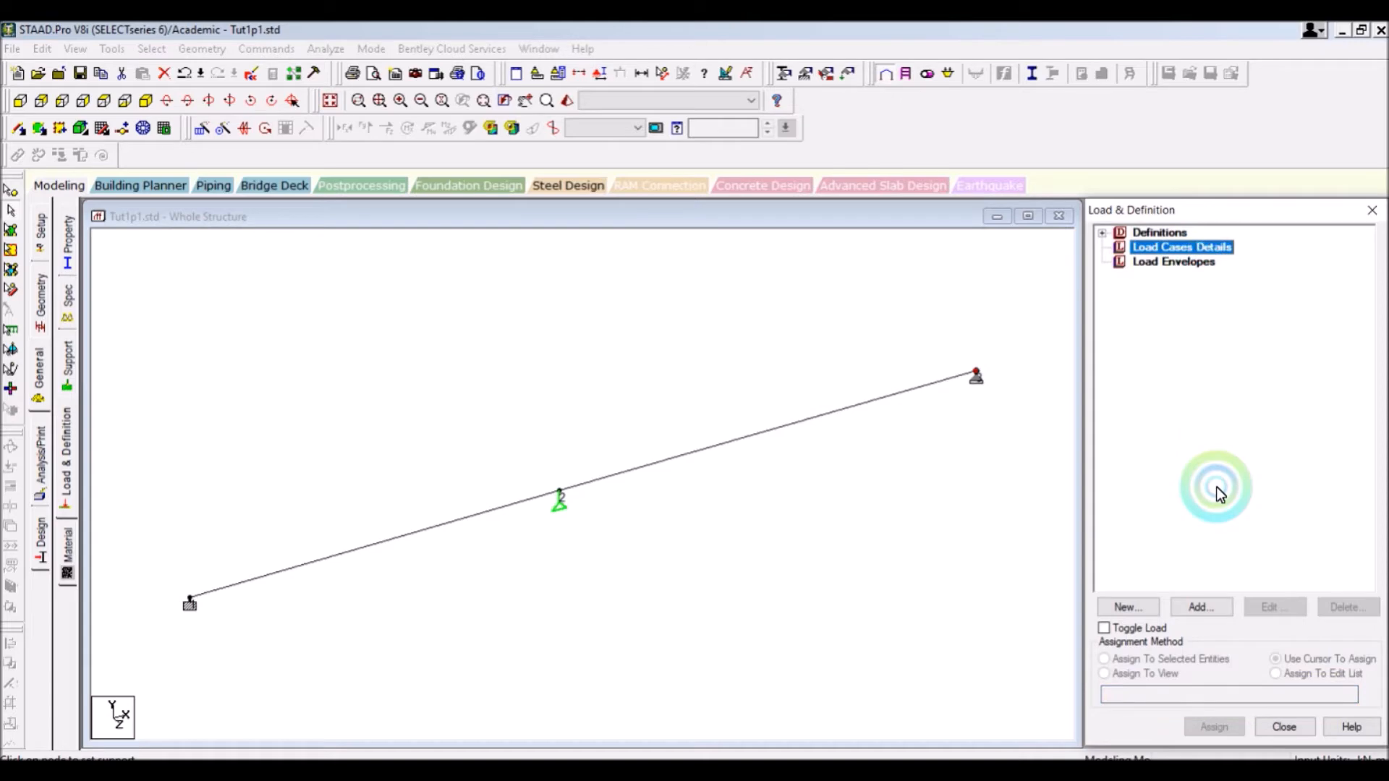
{"action": "left_click", "coordinate": [1203, 606]}
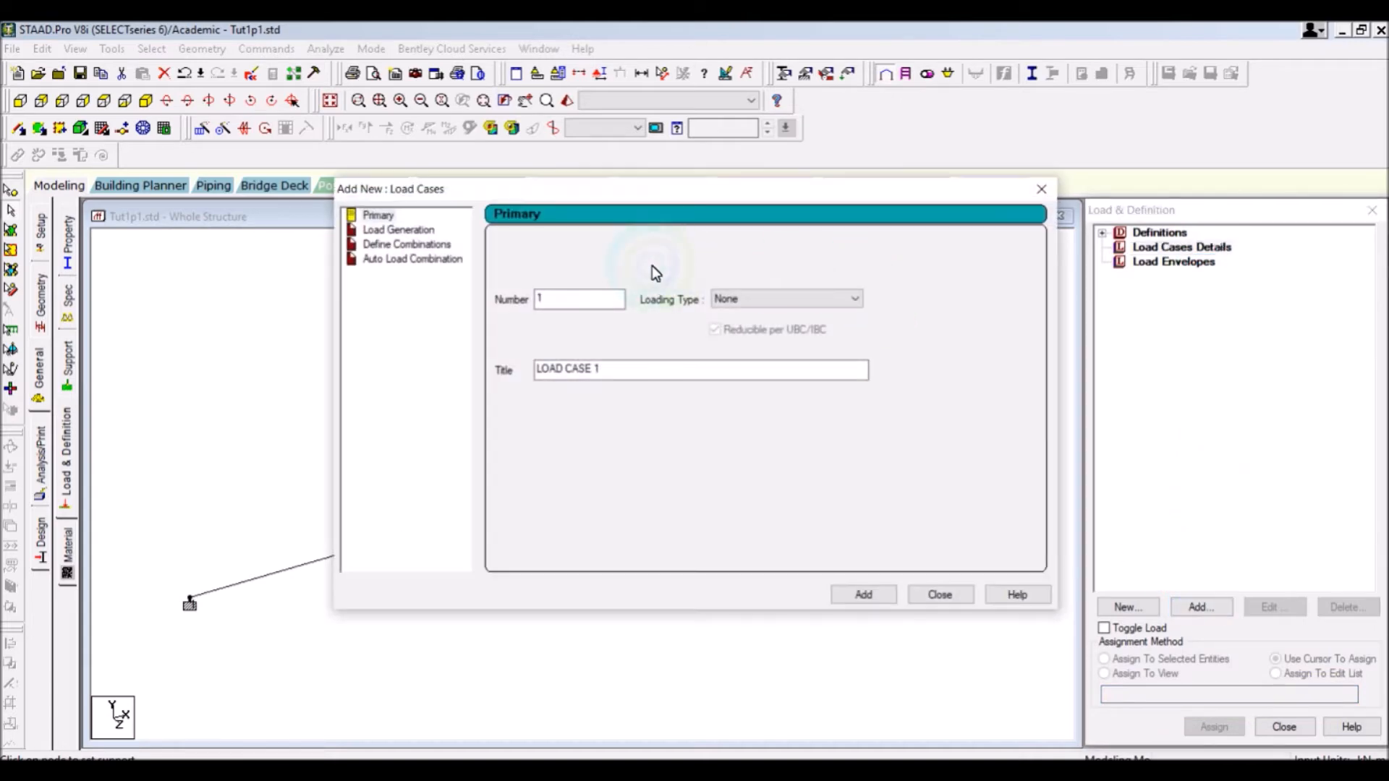
{"action": "left_click", "coordinate": [759, 297]}
{"action": "left_click", "coordinate": [748, 313]}
{"action": "left_click_drag", "start_coordinate": [707, 365], "coordinate": [487, 365]}
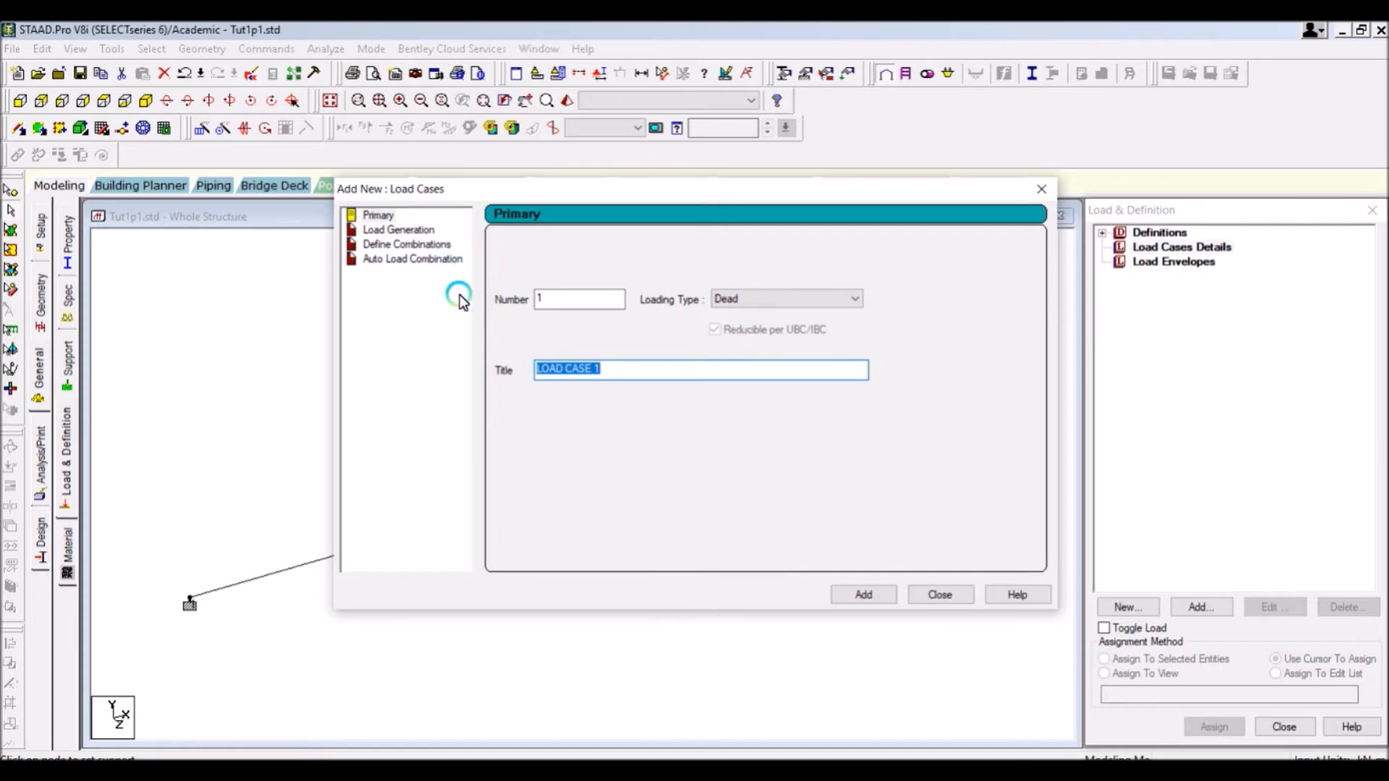
{"action": "type", "text": "sw"}
{"action": "left_click", "coordinate": [891, 601]}
{"action": "left_click", "coordinate": [915, 595]}
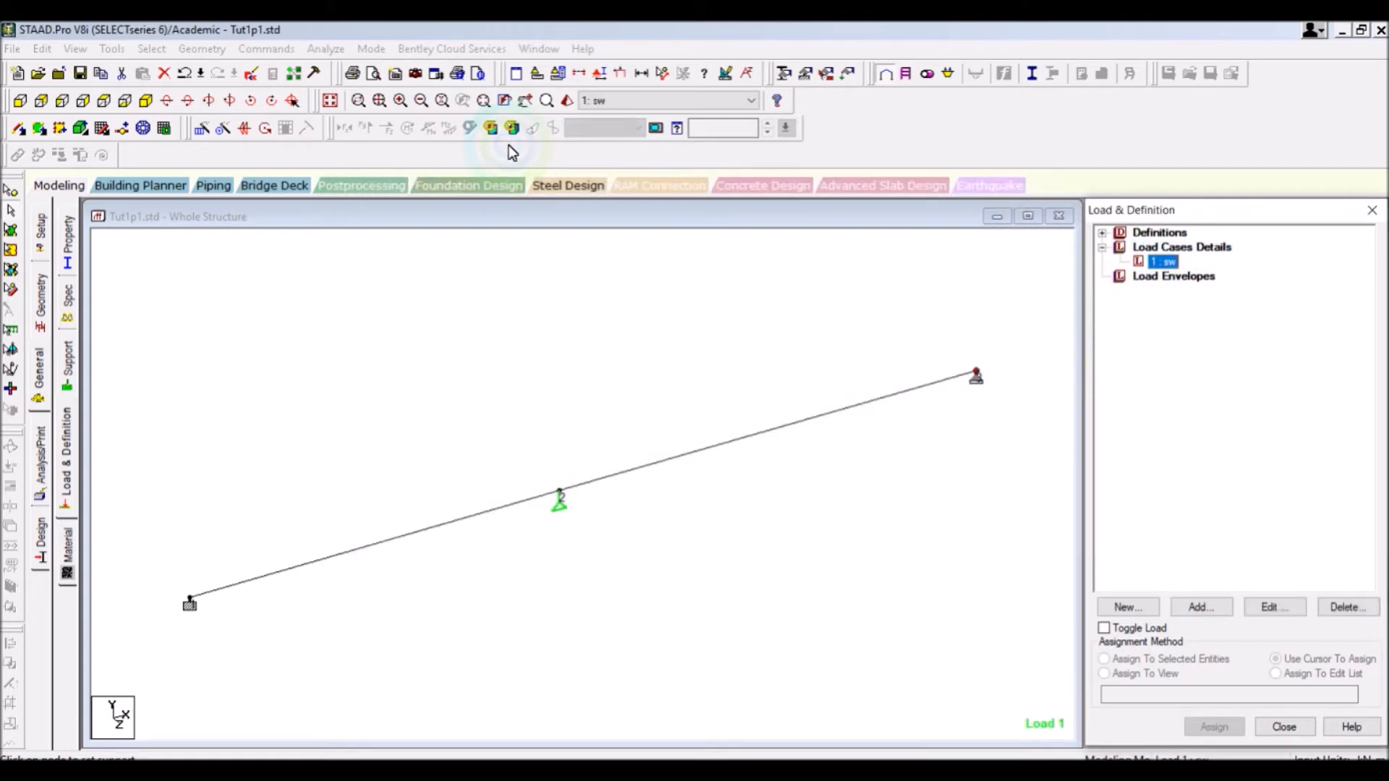
Step: Display the beam with Full Sections 3D rendering in the structure diagrams settings
{"action": "right_click", "coordinate": [426, 302]}
{"action": "left_click", "coordinate": [500, 539]}
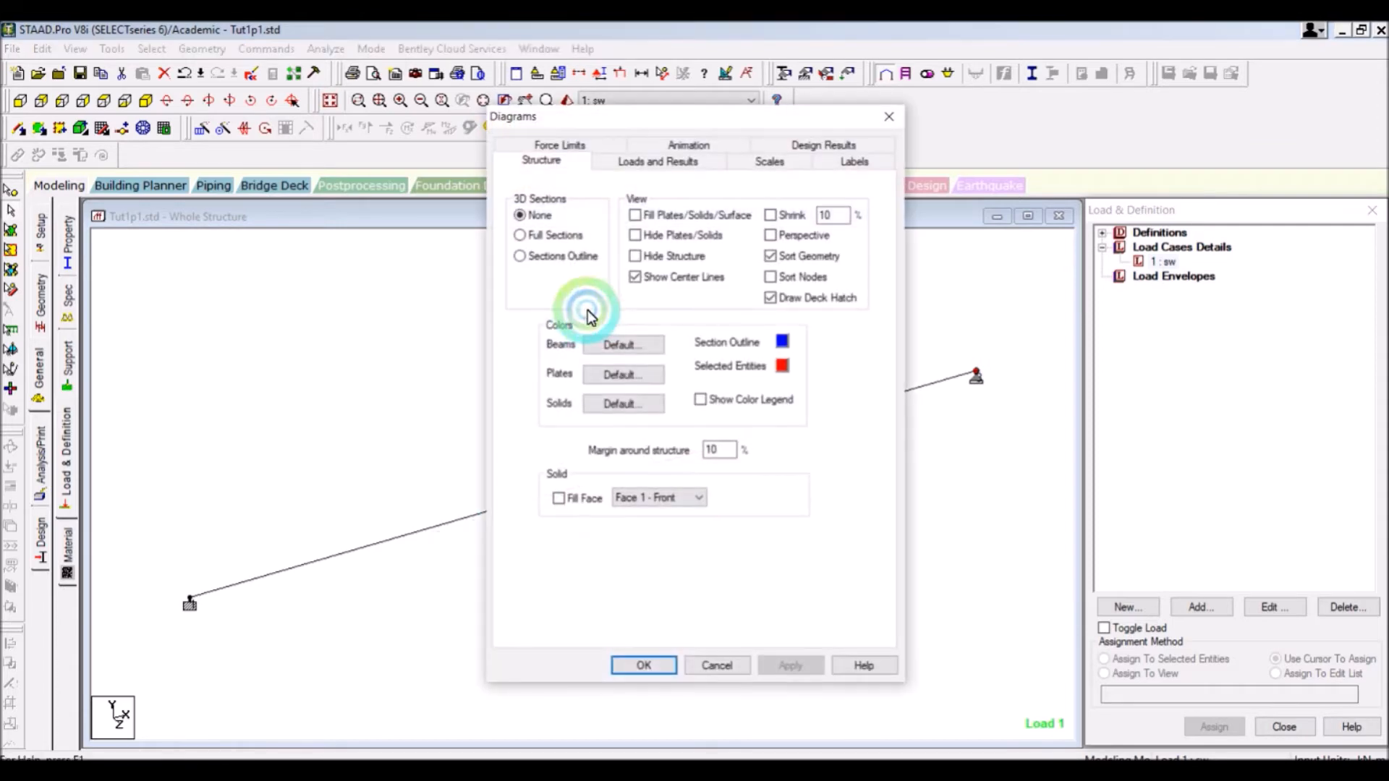
{"action": "left_click", "coordinate": [538, 232]}
{"action": "left_click", "coordinate": [709, 614]}
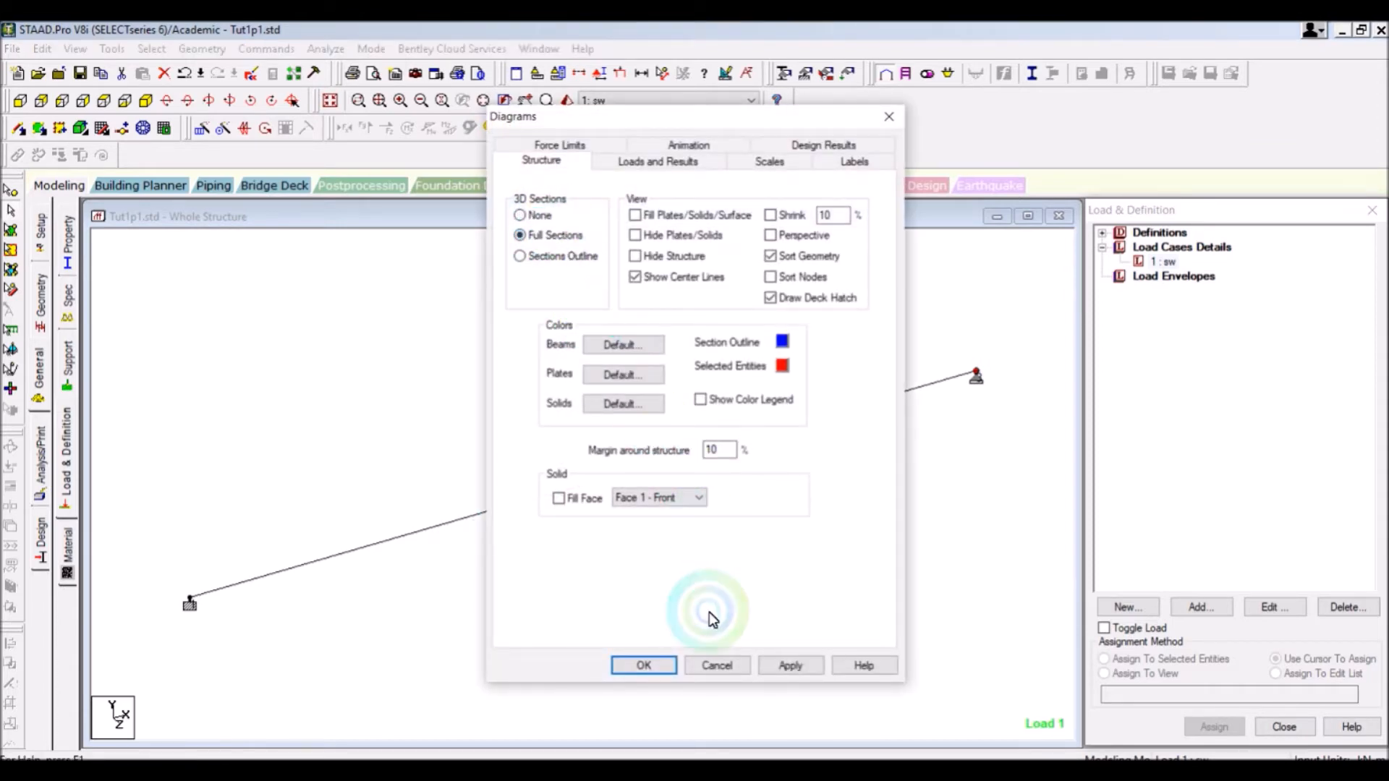
{"action": "left_click", "coordinate": [772, 664]}
{"action": "left_click", "coordinate": [658, 666]}
{"action": "left_click", "coordinate": [200, 588]}
{"action": "left_click", "coordinate": [155, 591]}
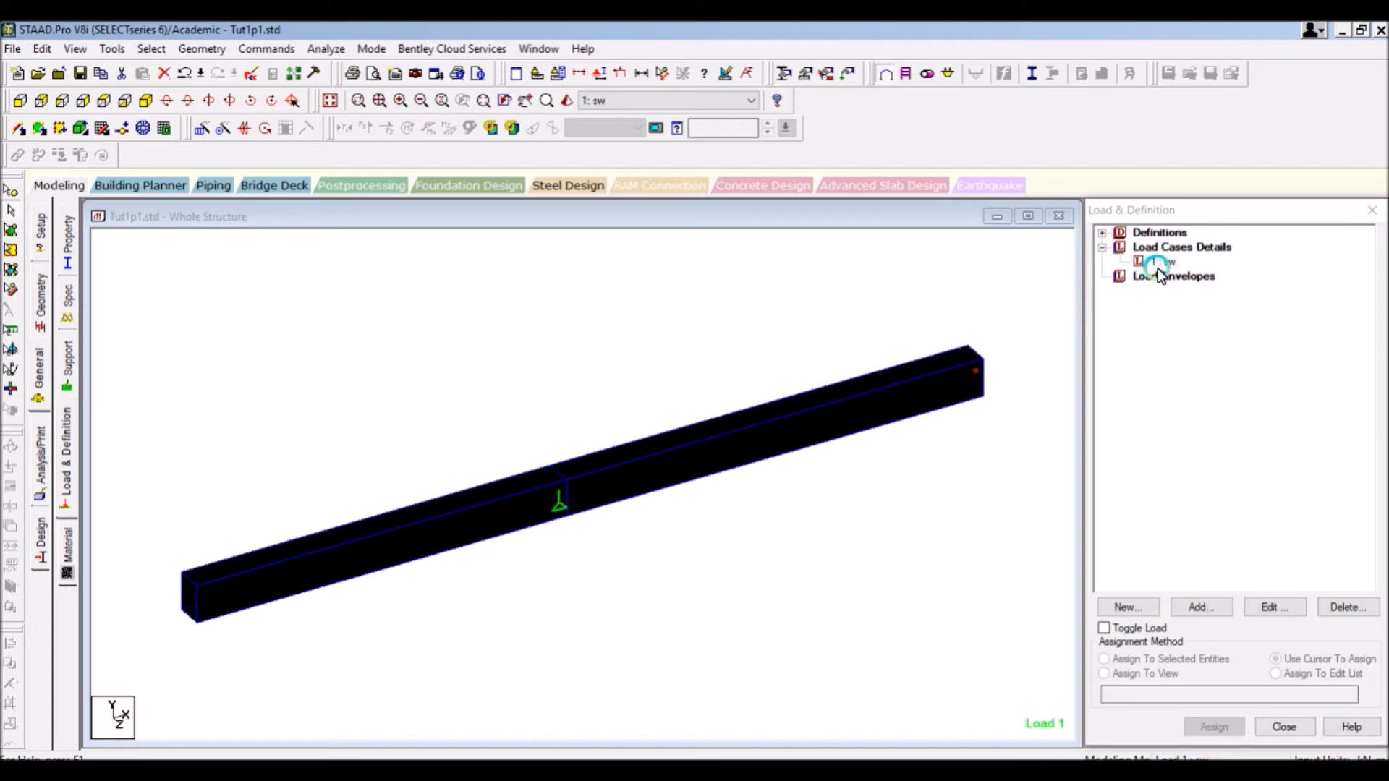
Step: Add primary load case 2 titled "LL" with loading type Live
{"action": "left_click", "coordinate": [1172, 248]}
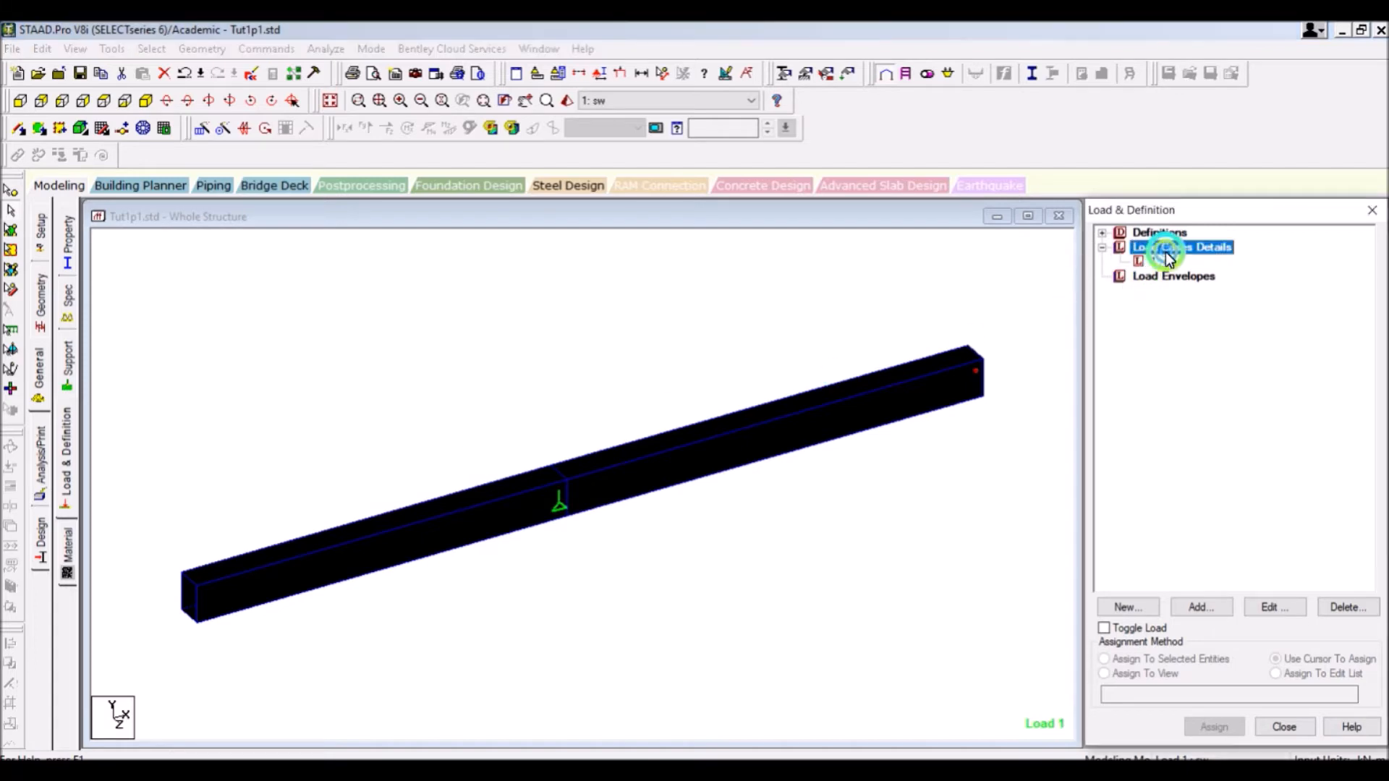
{"action": "left_click", "coordinate": [1213, 605]}
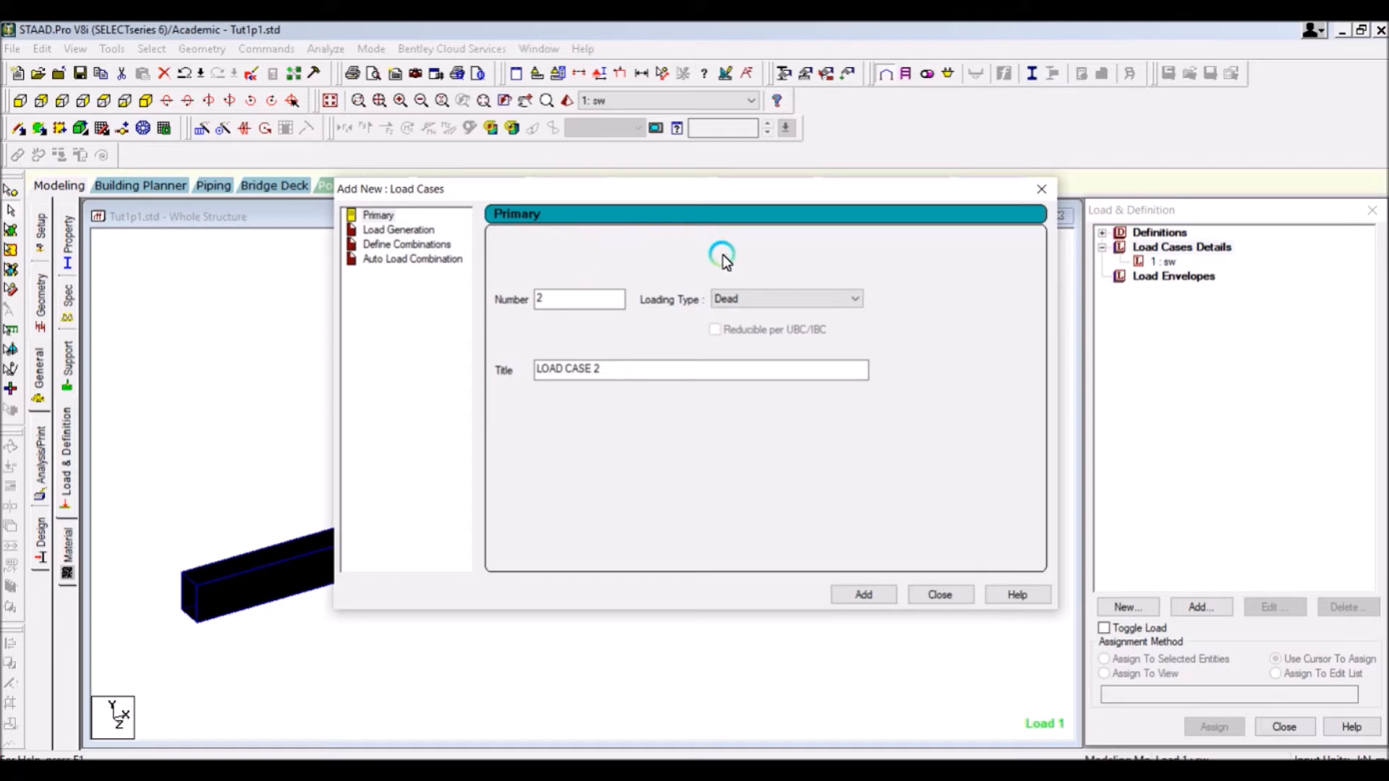
{"action": "left_click", "coordinate": [727, 297]}
{"action": "left_click", "coordinate": [731, 327]}
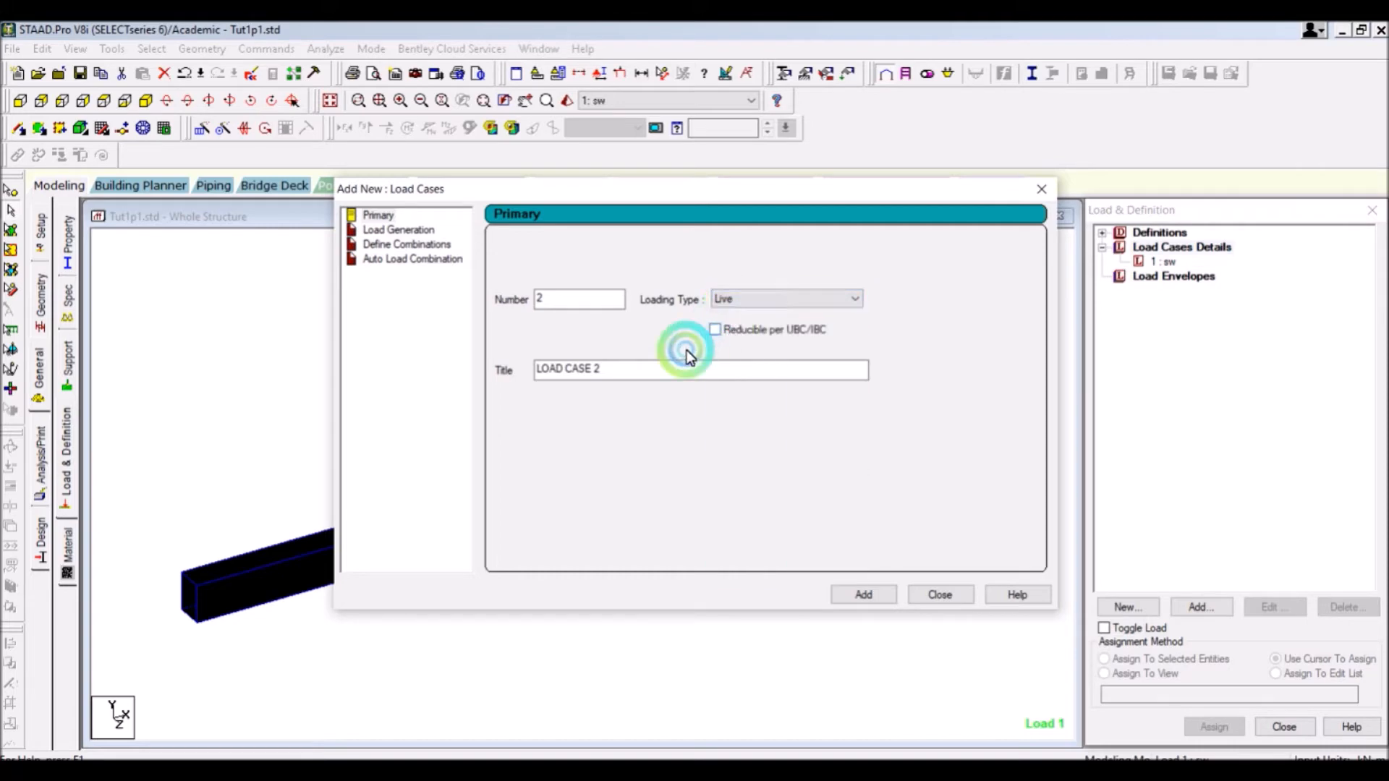
{"action": "left_click_drag", "start_coordinate": [606, 371], "coordinate": [506, 372]}
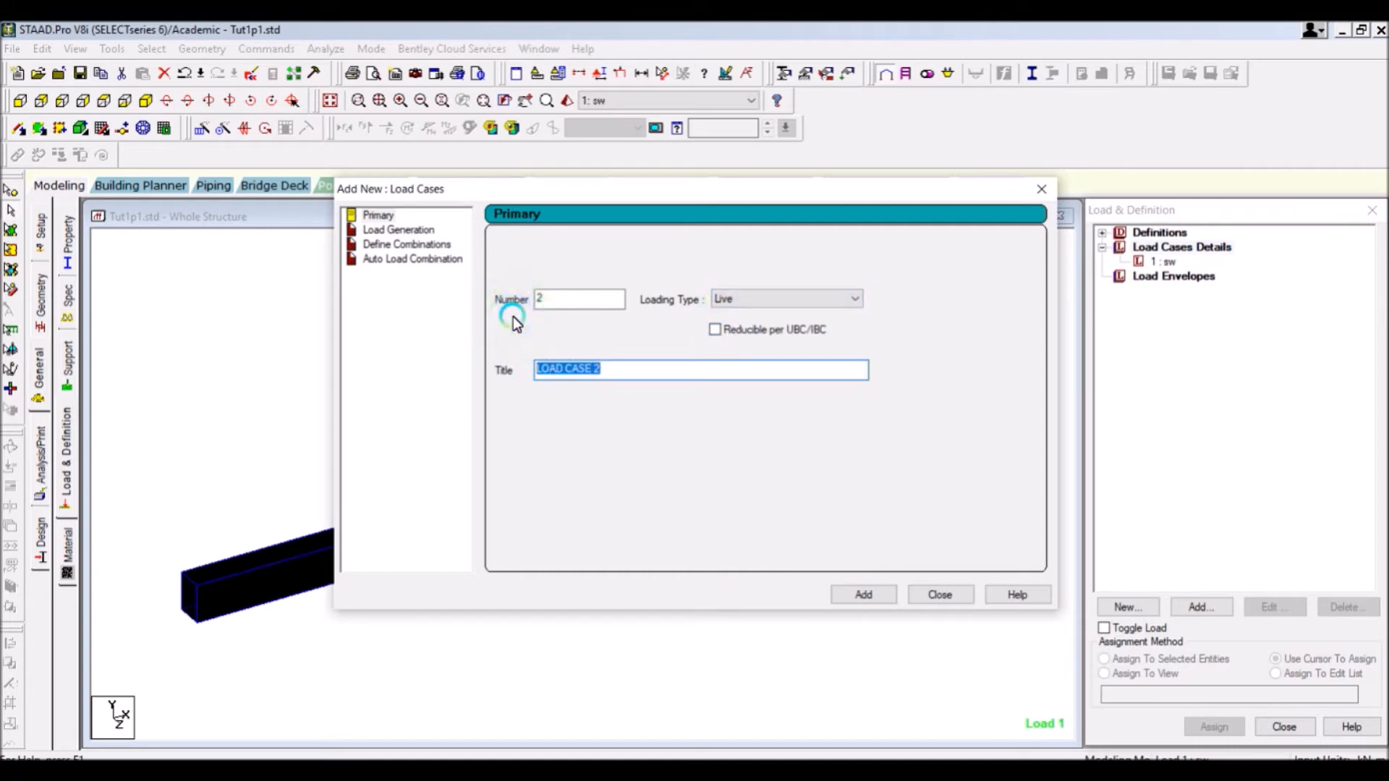
{"action": "type", "text": "LL"}
{"action": "left_click", "coordinate": [852, 596]}
{"action": "left_click", "coordinate": [931, 596]}
Step: Set the 3D sections display to None so the beam is drawn as a line
{"action": "left_click", "coordinate": [1157, 263]}
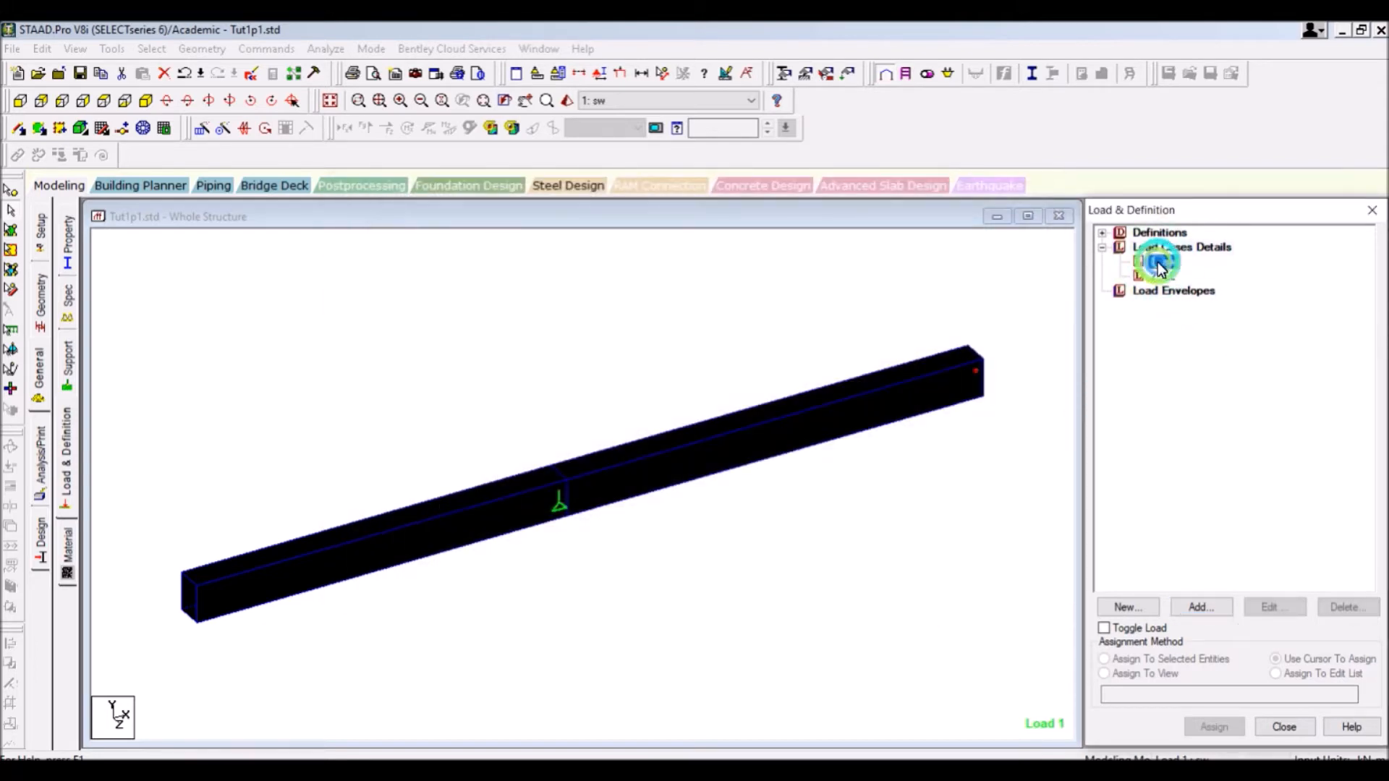
{"action": "right_click", "coordinate": [598, 296]}
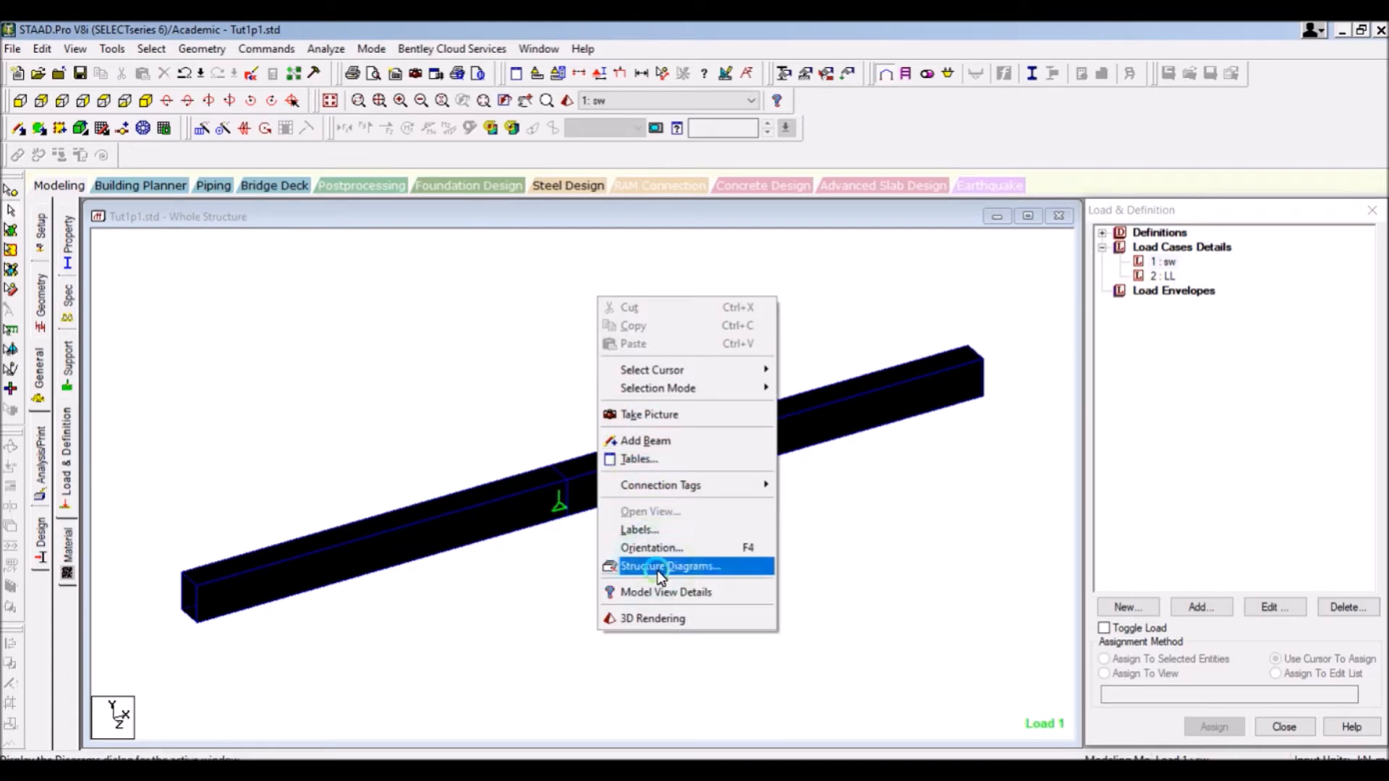
{"action": "left_click", "coordinate": [659, 568]}
{"action": "left_click", "coordinate": [538, 216]}
{"action": "left_click", "coordinate": [654, 667]}
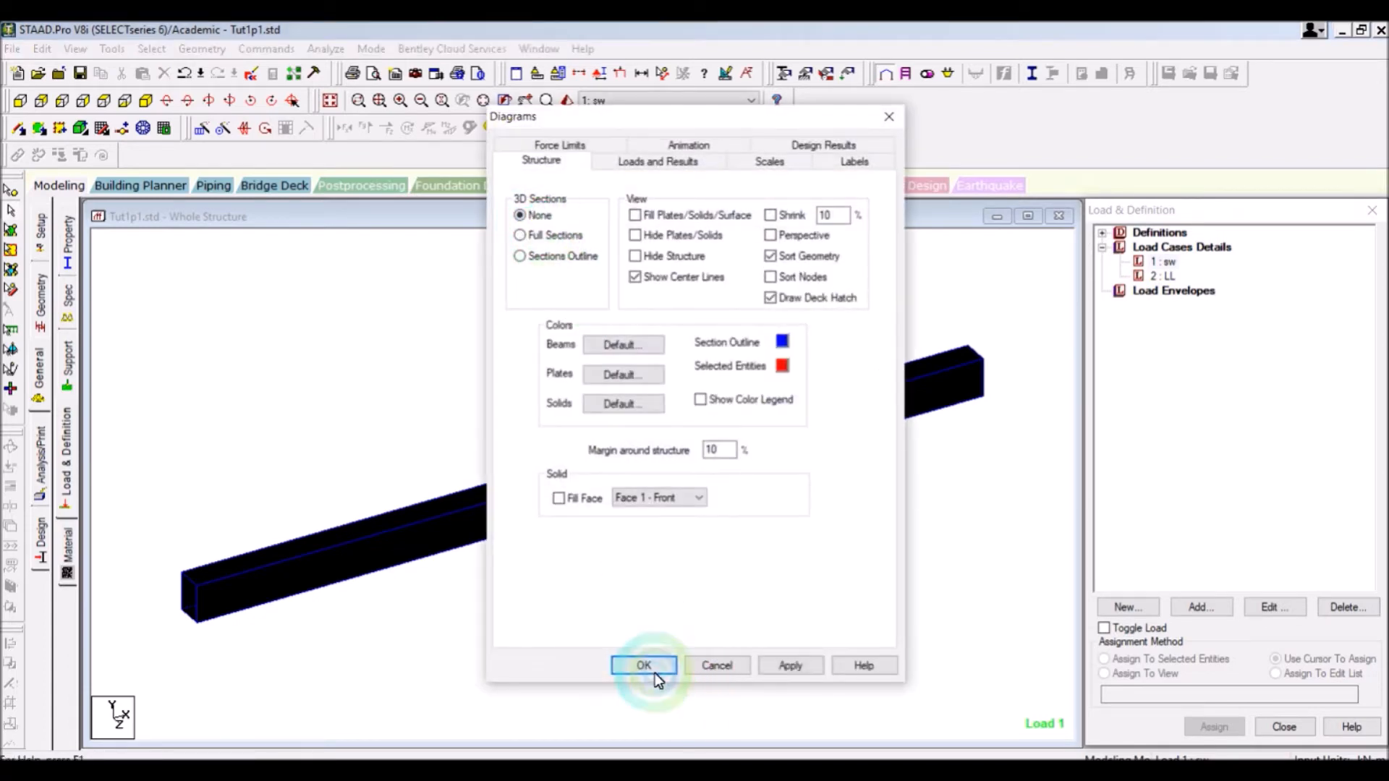
Step: Start a selfweight load item for load case "sw" in the Y direction with factor -1
{"action": "left_click", "coordinate": [1157, 262]}
{"action": "left_click", "coordinate": [1196, 608]}
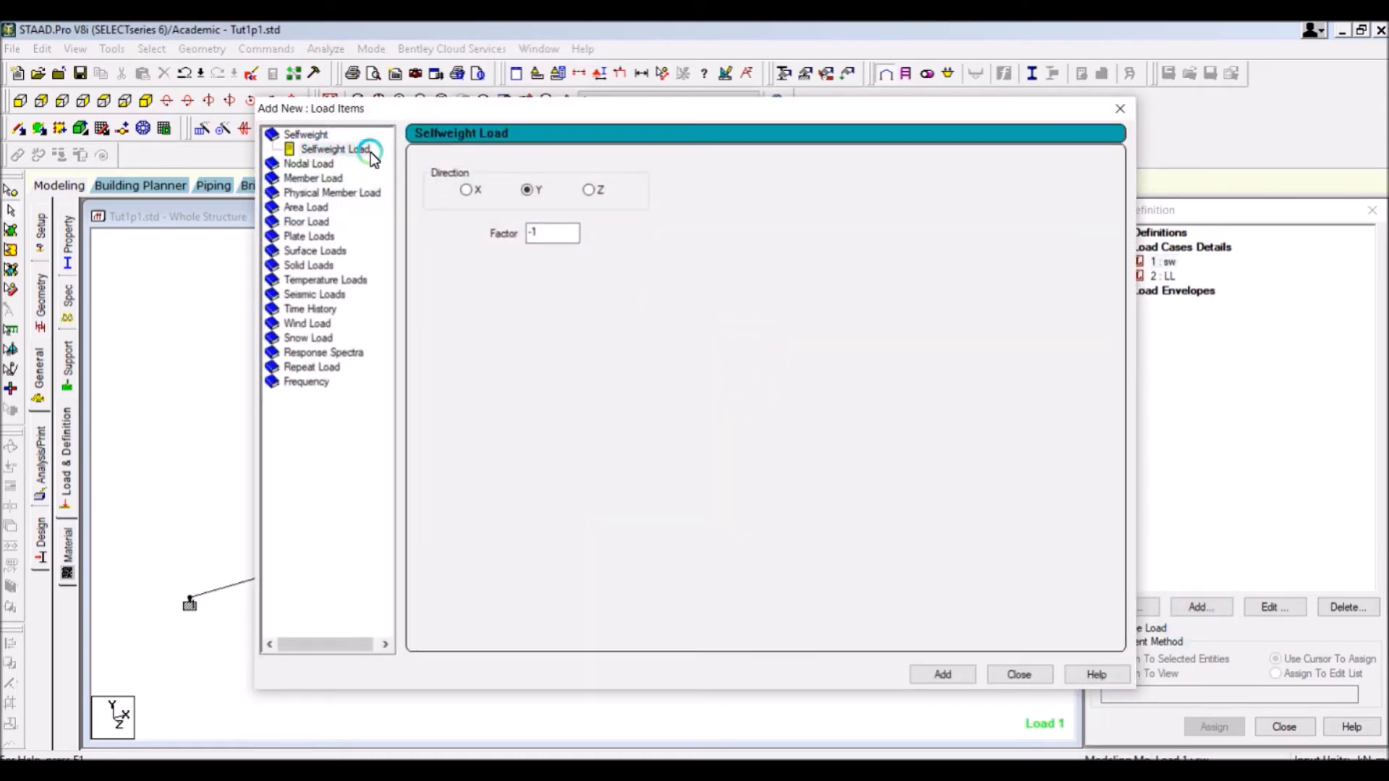
{"action": "left_click", "coordinate": [532, 190]}
{"action": "left_click", "coordinate": [534, 234]}
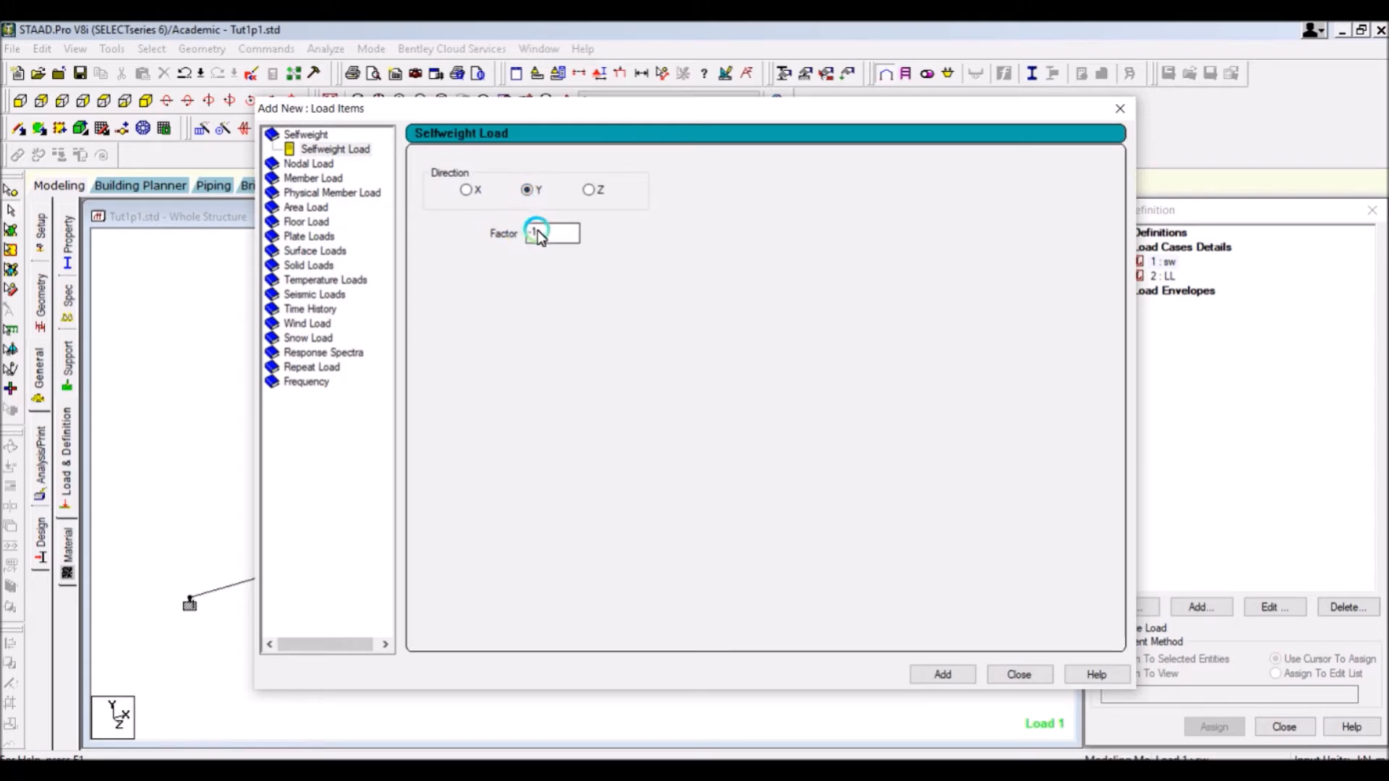
{"action": "left_click", "coordinate": [366, 476]}
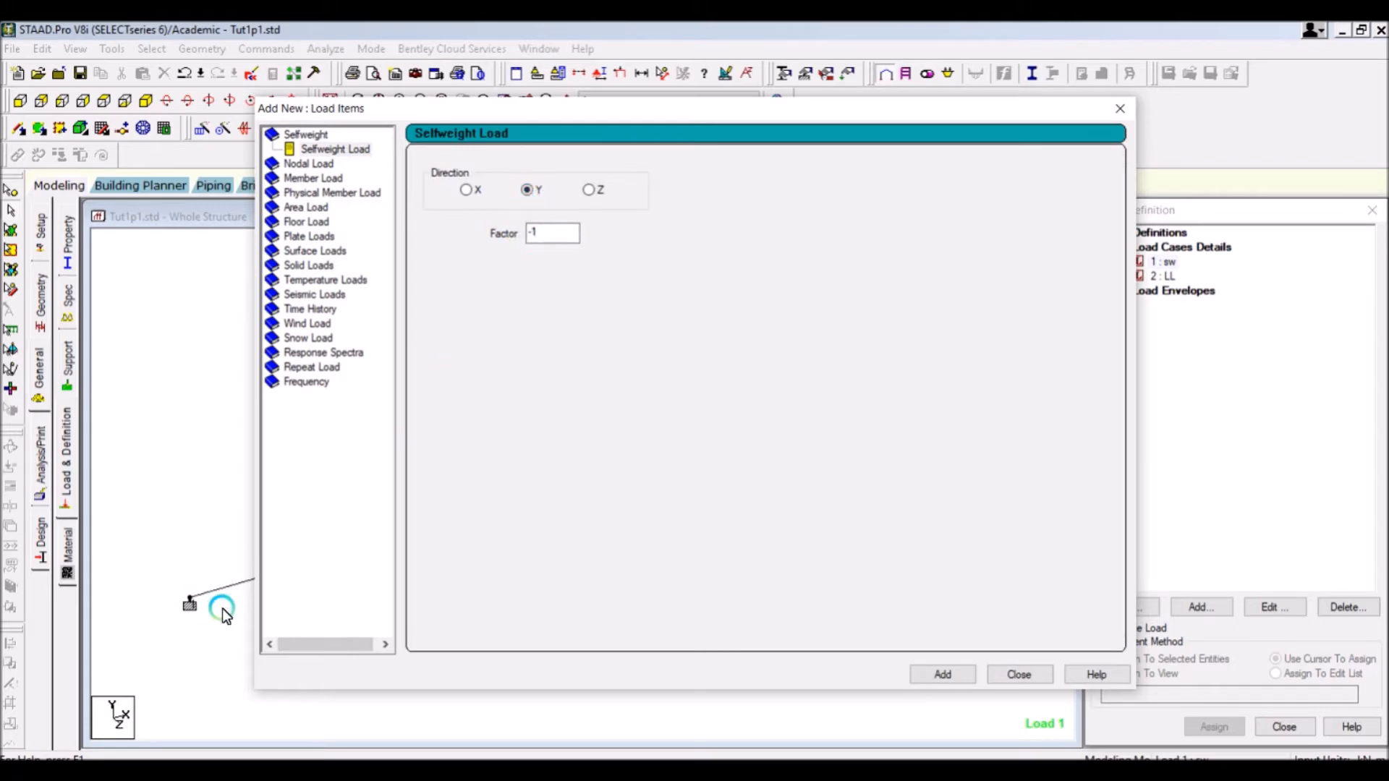
{"action": "left_click", "coordinate": [109, 744]}
{"action": "left_click", "coordinate": [133, 699]}
{"action": "left_click", "coordinate": [137, 698]}
{"action": "left_click", "coordinate": [135, 718]}
{"action": "left_click", "coordinate": [109, 683]}
{"action": "left_click", "coordinate": [118, 714]}
{"action": "left_click", "coordinate": [113, 727]}
{"action": "left_click", "coordinate": [108, 687]}
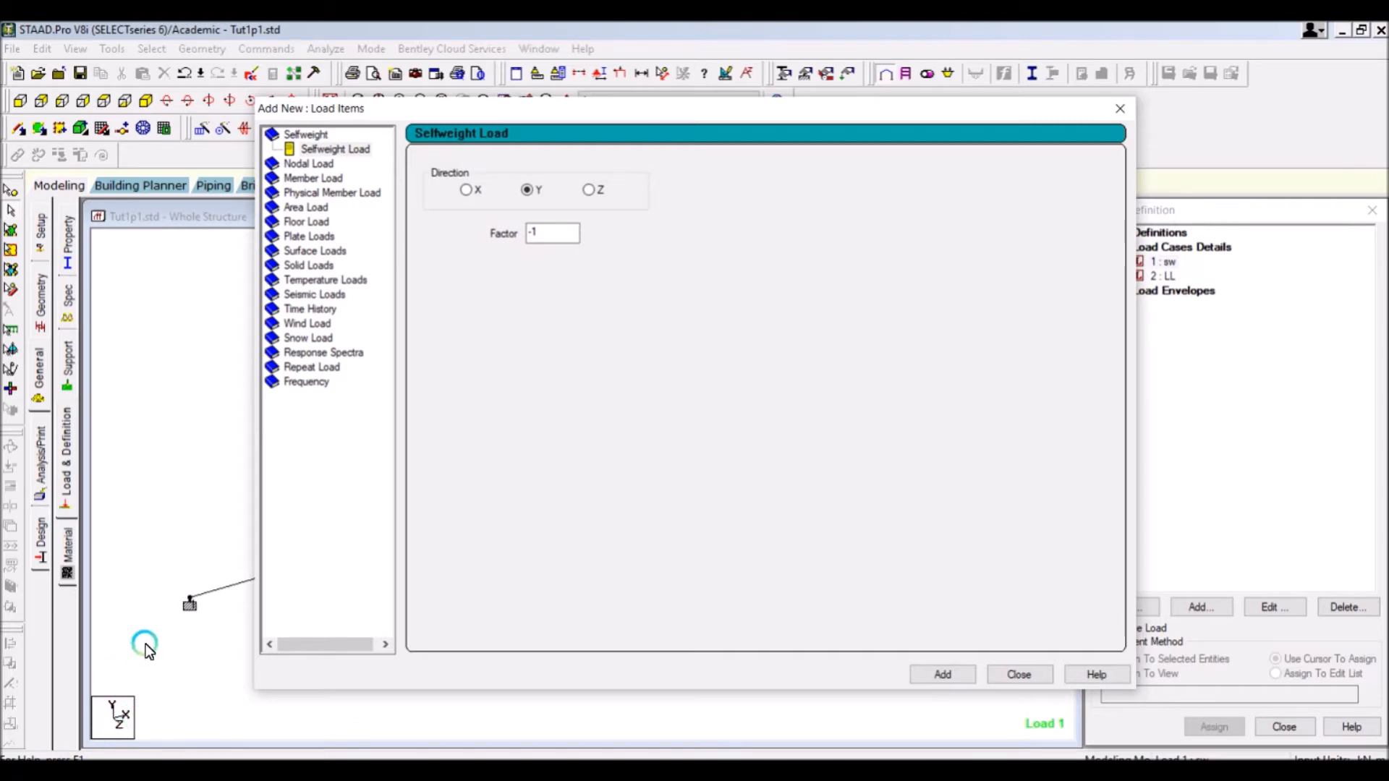
Step: Add the Y-direction selfweight load with factor -1 to load case "sw" and close the load items dialog
{"action": "left_click", "coordinate": [541, 206]}
{"action": "left_click", "coordinate": [944, 672]}
{"action": "left_click", "coordinate": [1009, 672]}
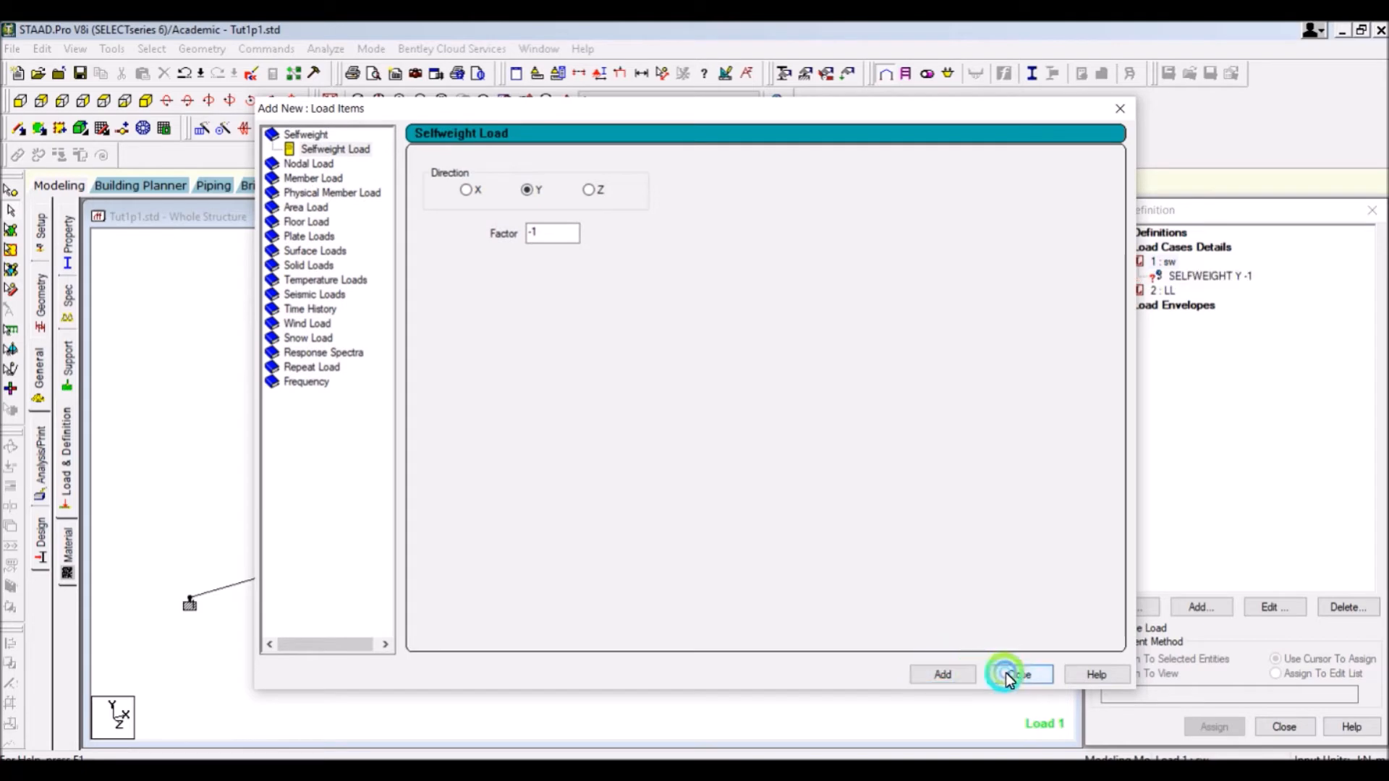
Step: Assign the selfweight load to both beam members using the Assign To View method
{"action": "left_click", "coordinate": [1156, 269]}
{"action": "left_click", "coordinate": [1201, 280]}
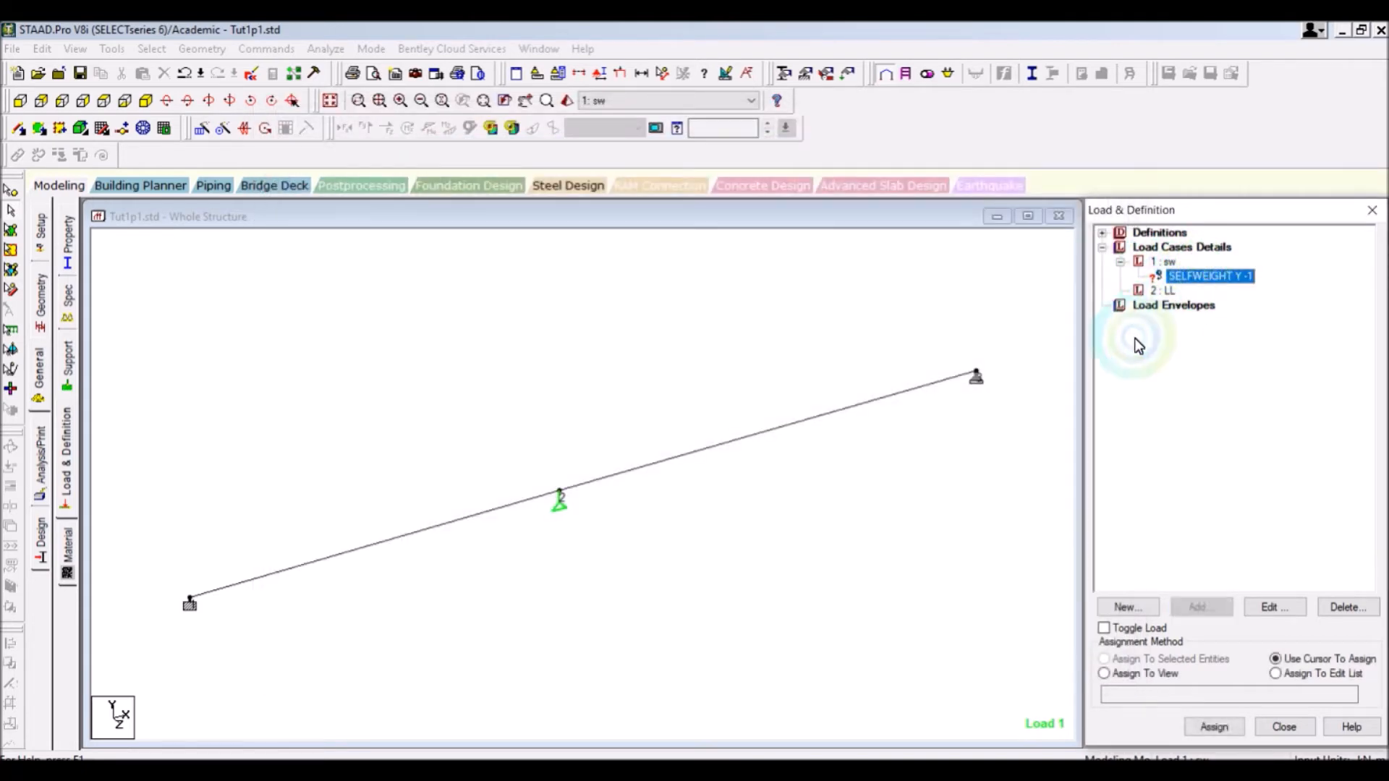
{"action": "left_click", "coordinate": [1167, 674]}
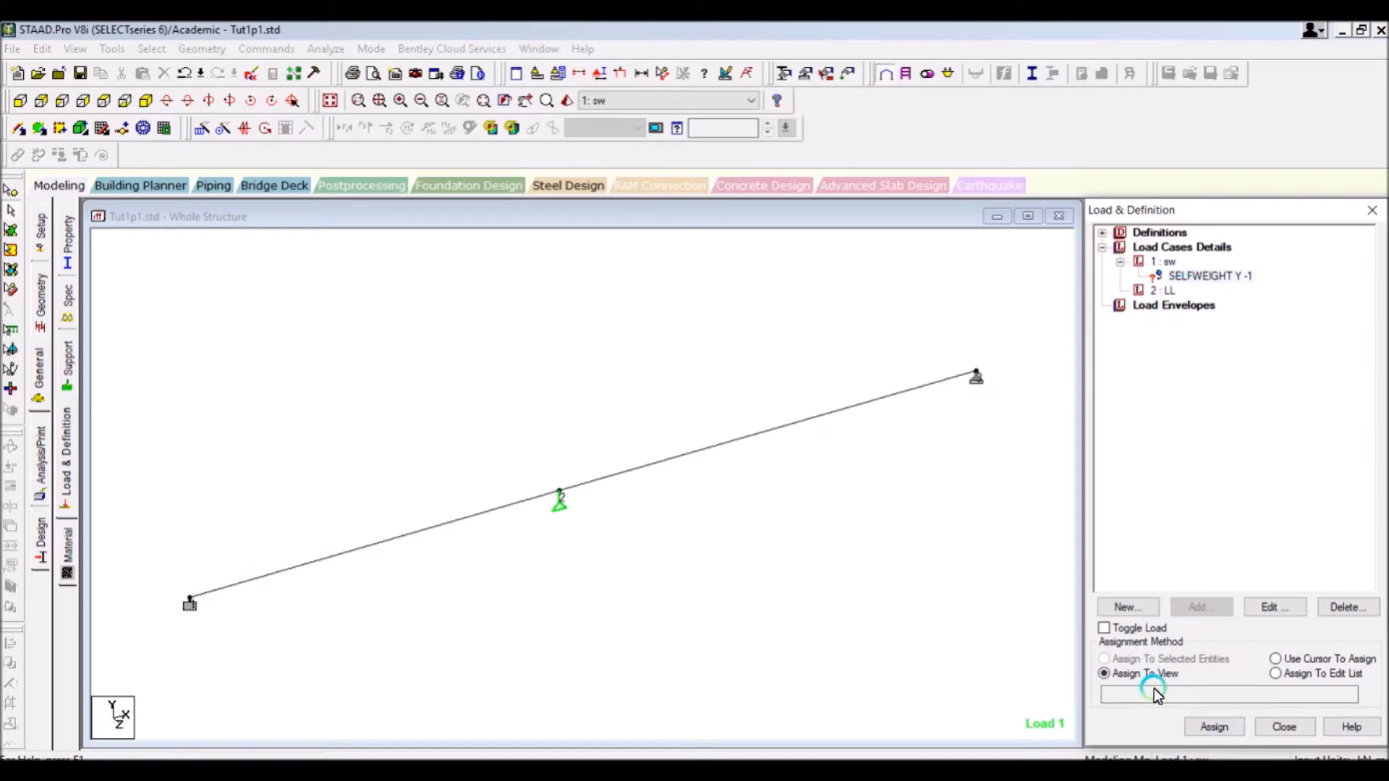
{"action": "left_click", "coordinate": [1220, 724]}
{"action": "left_click", "coordinate": [1013, 307]}
{"action": "left_click_drag", "start_coordinate": [1012, 313], "coordinate": [152, 654]}
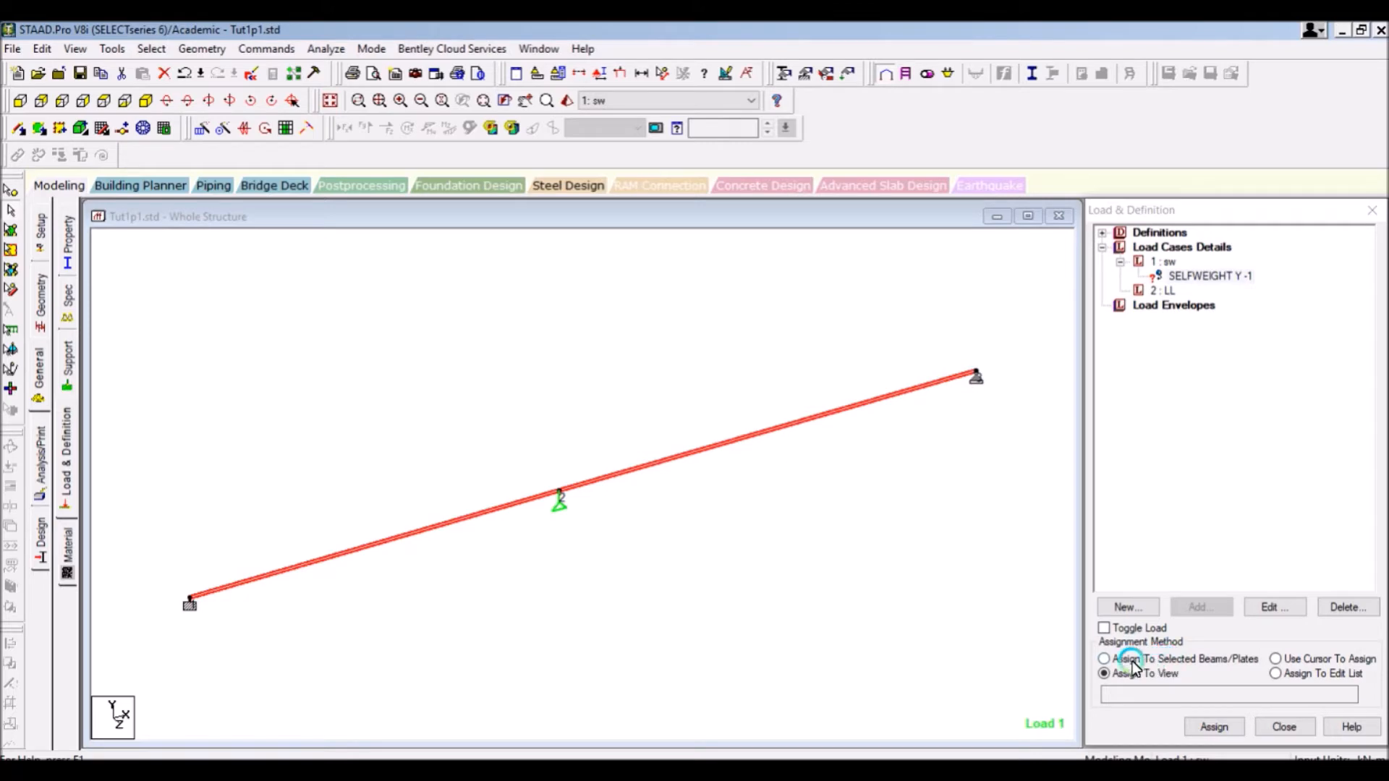
{"action": "left_click", "coordinate": [1204, 726]}
{"action": "left_click", "coordinate": [1241, 519]}
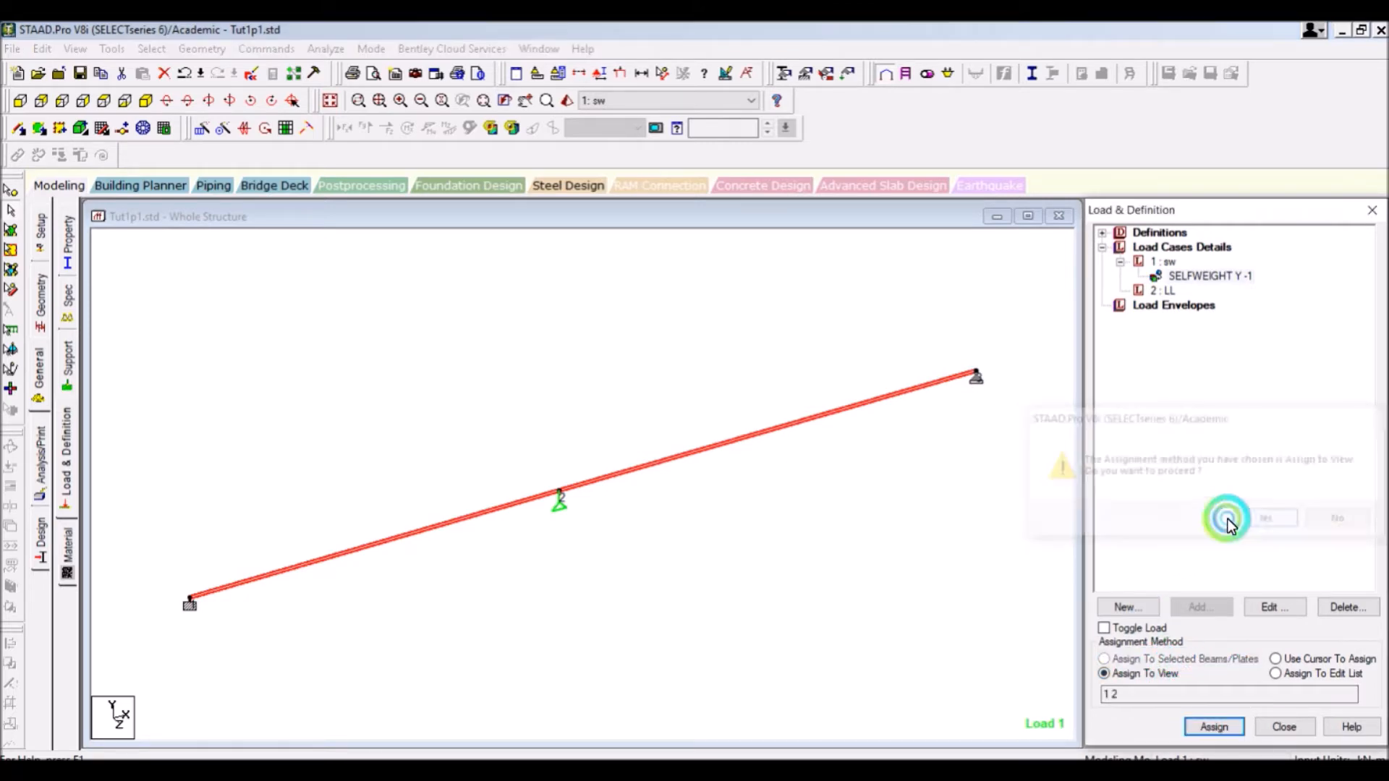
{"action": "left_click", "coordinate": [1210, 282]}
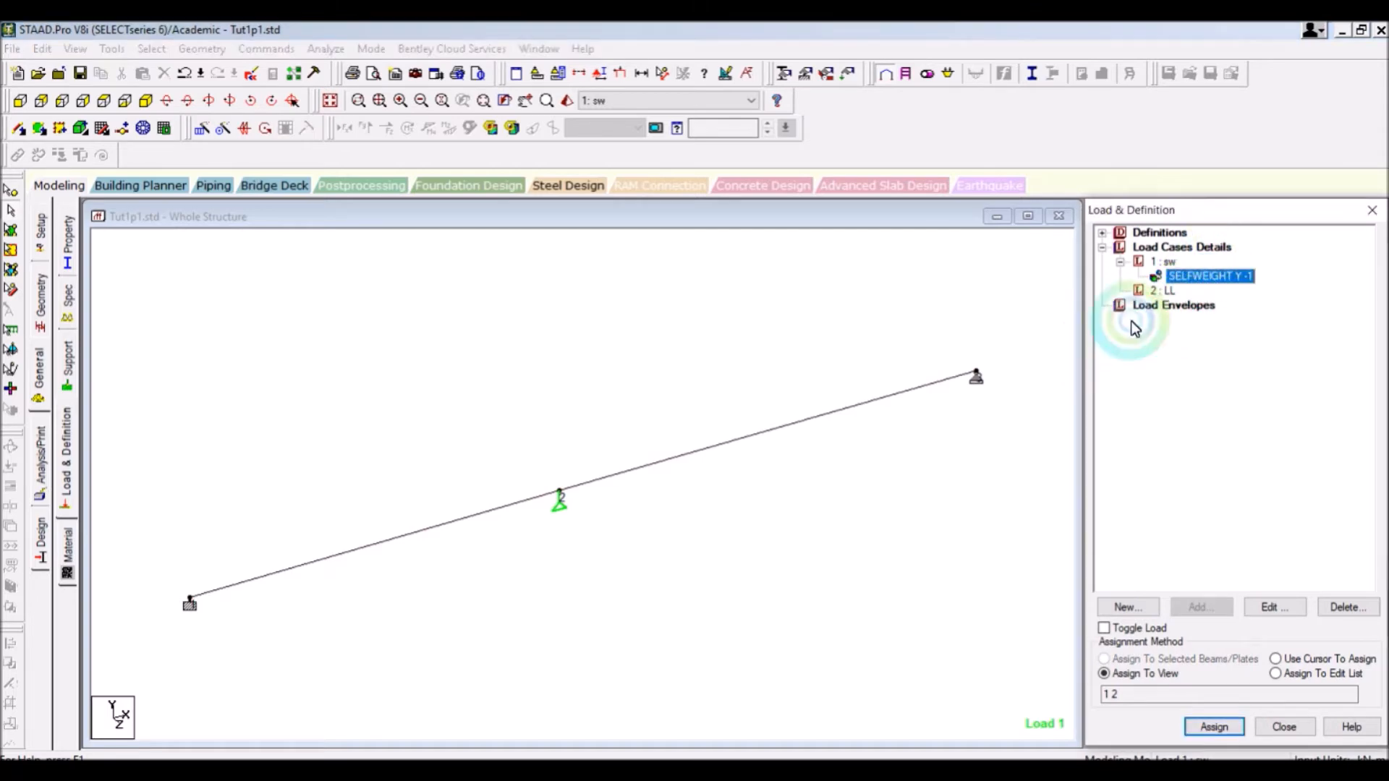
{"action": "left_click", "coordinate": [932, 414]}
{"action": "left_click_drag", "start_coordinate": [998, 320], "coordinate": [724, 514]}
{"action": "left_click", "coordinate": [926, 499]}
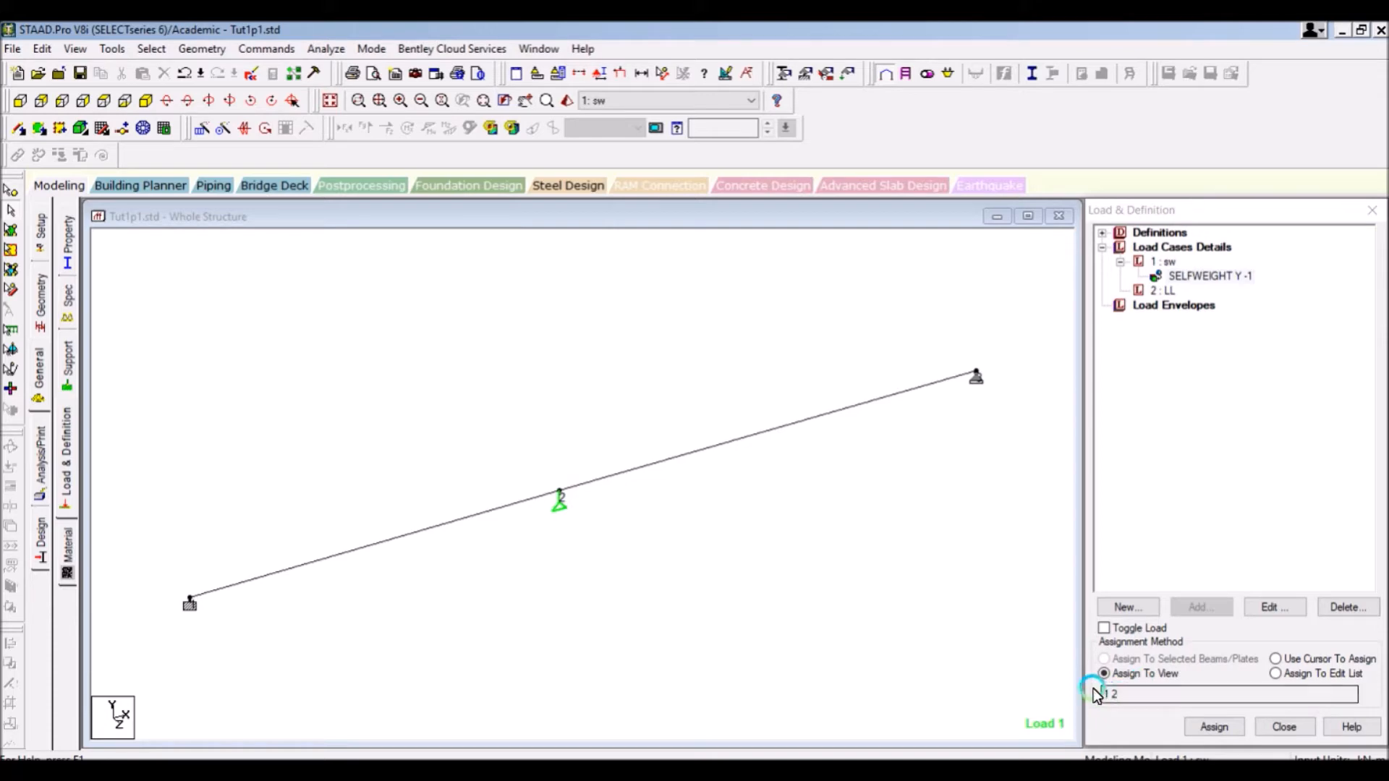
{"action": "left_click", "coordinate": [1181, 279]}
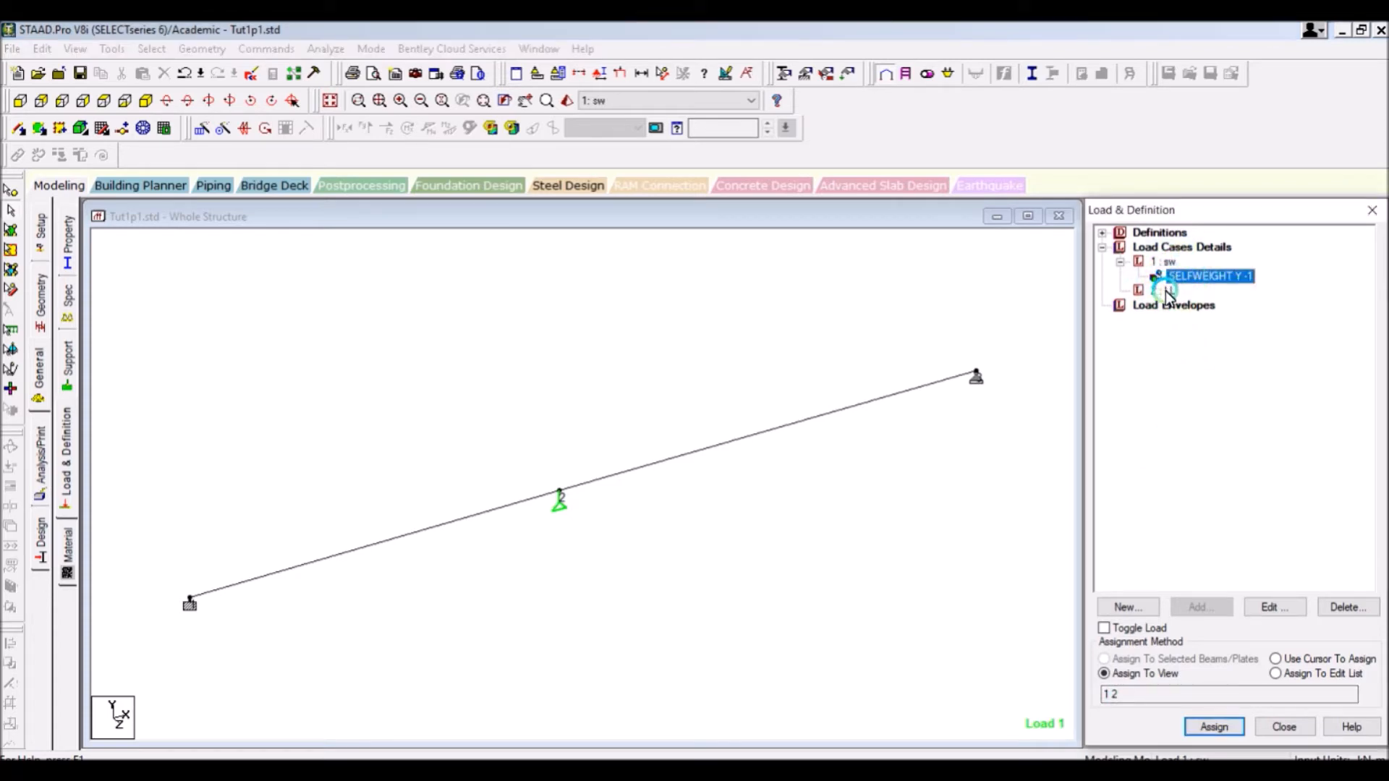
Step: Start a Concentrated Force member load item for load case "LL"
{"action": "left_click", "coordinate": [1164, 290]}
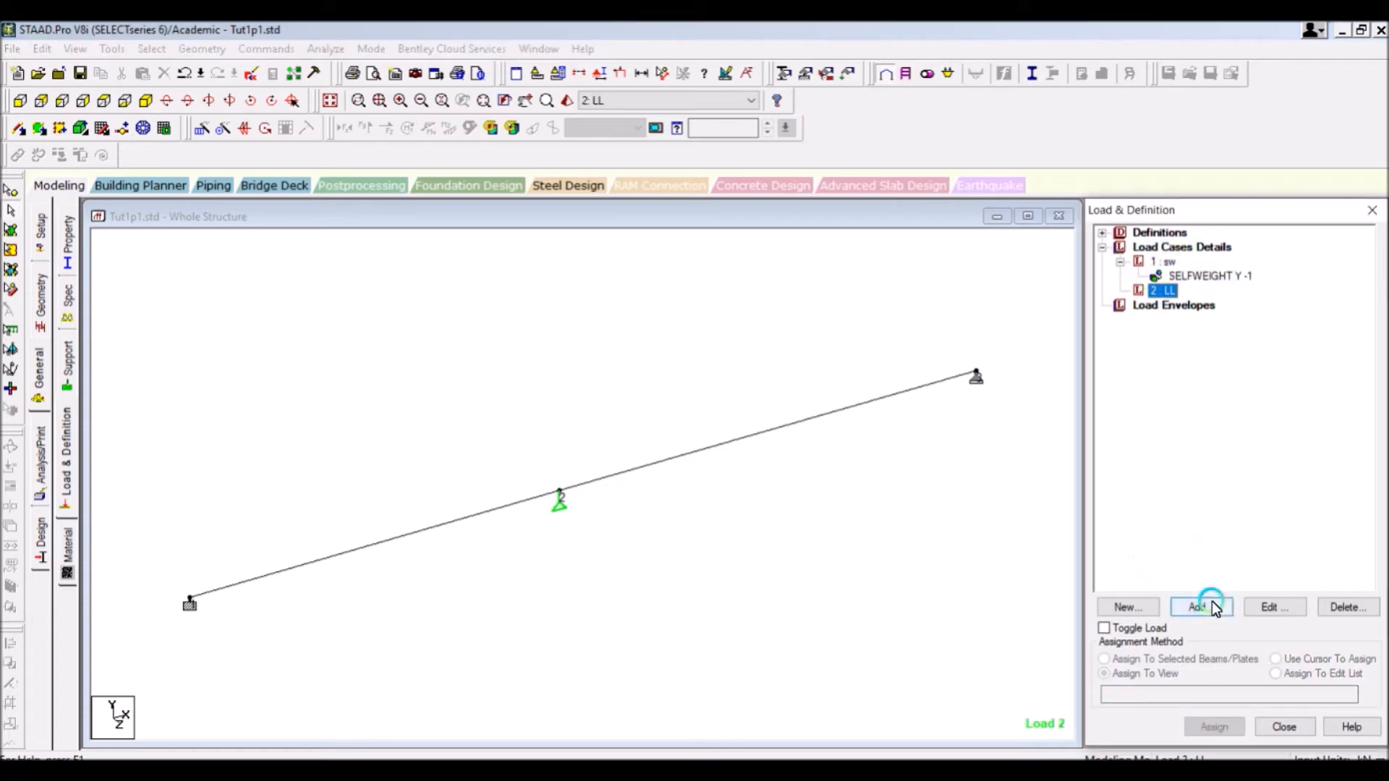
{"action": "left_click", "coordinate": [1199, 608]}
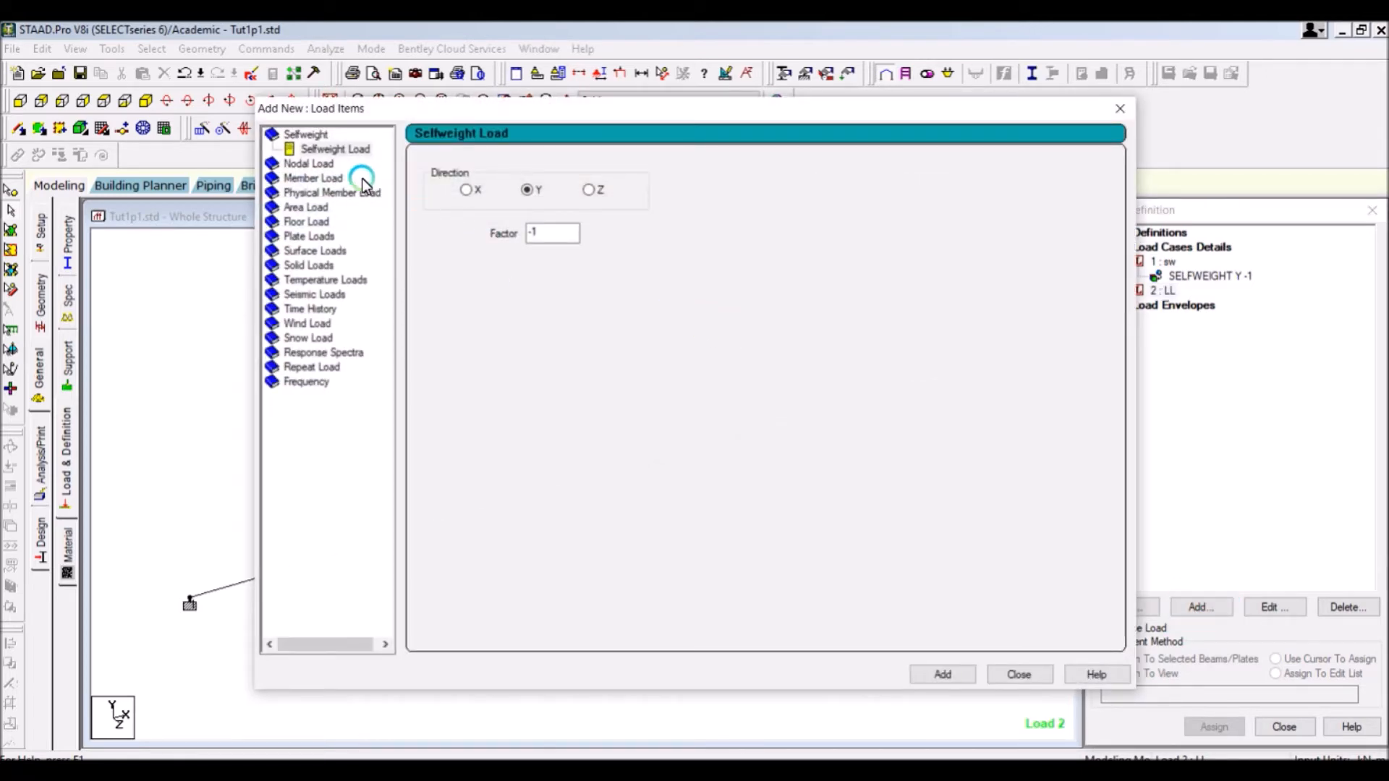
{"action": "left_click", "coordinate": [338, 181]}
{"action": "left_click_drag", "start_coordinate": [513, 116], "coordinate": [684, 125]}
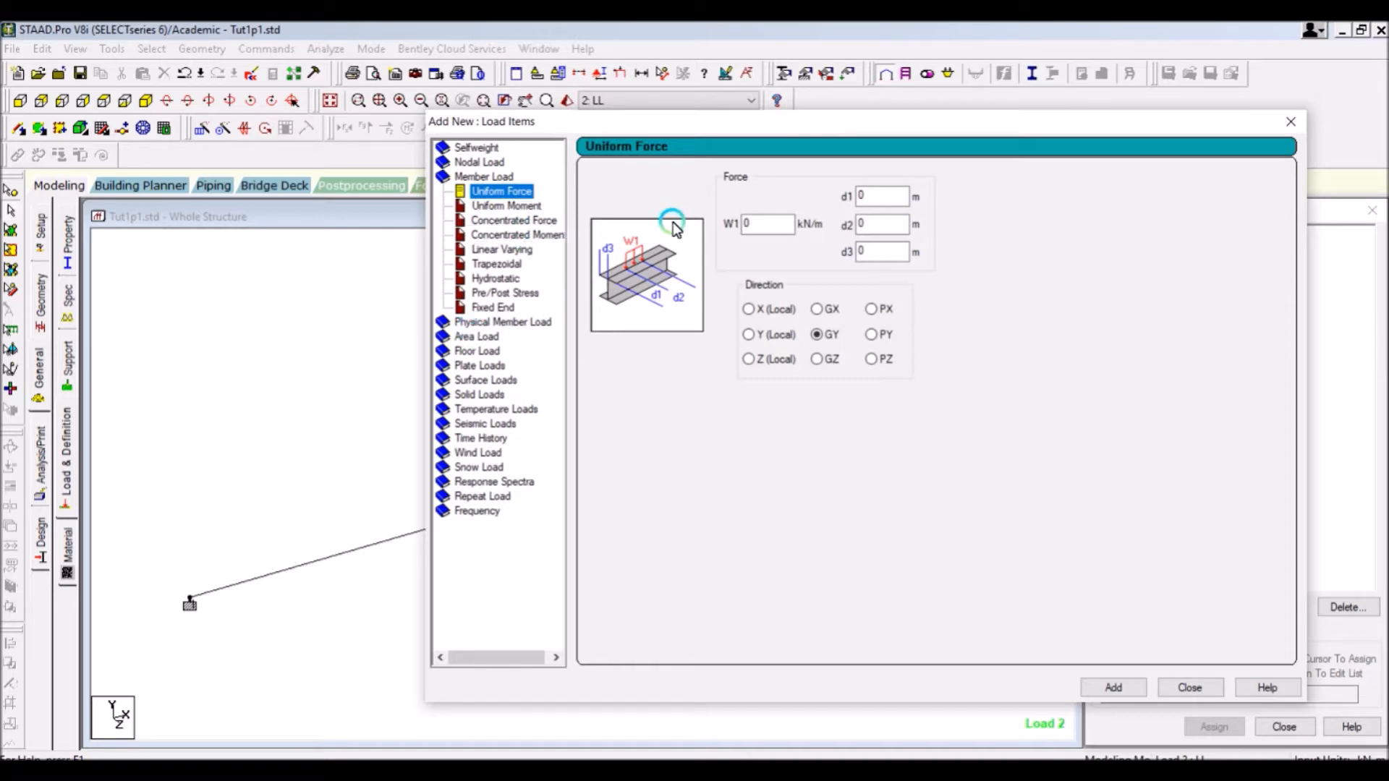
{"action": "left_click", "coordinate": [509, 219]}
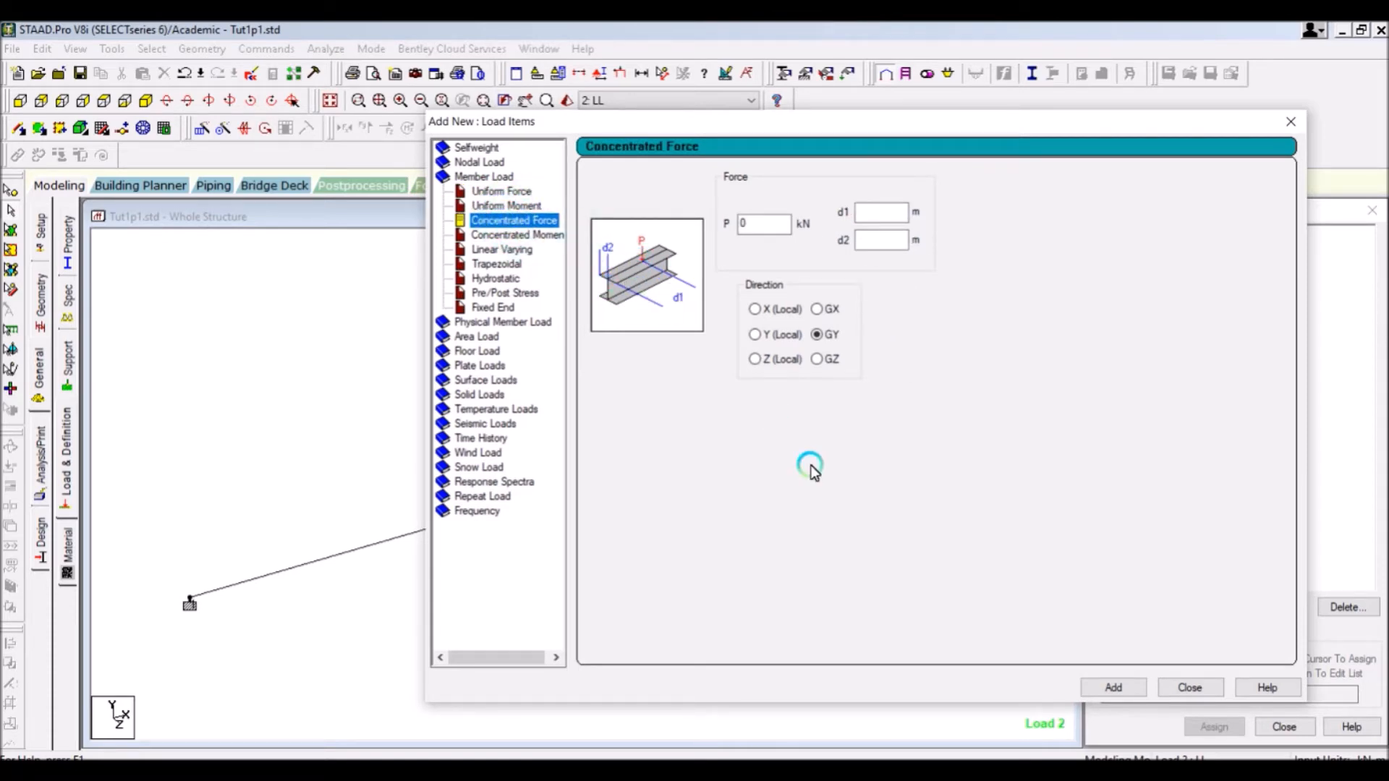
Step: Check the point load in the reference picture and set the concentrated force to -20 kN in the GY direction
{"action": "mouse_move", "coordinate": [955, 771]}
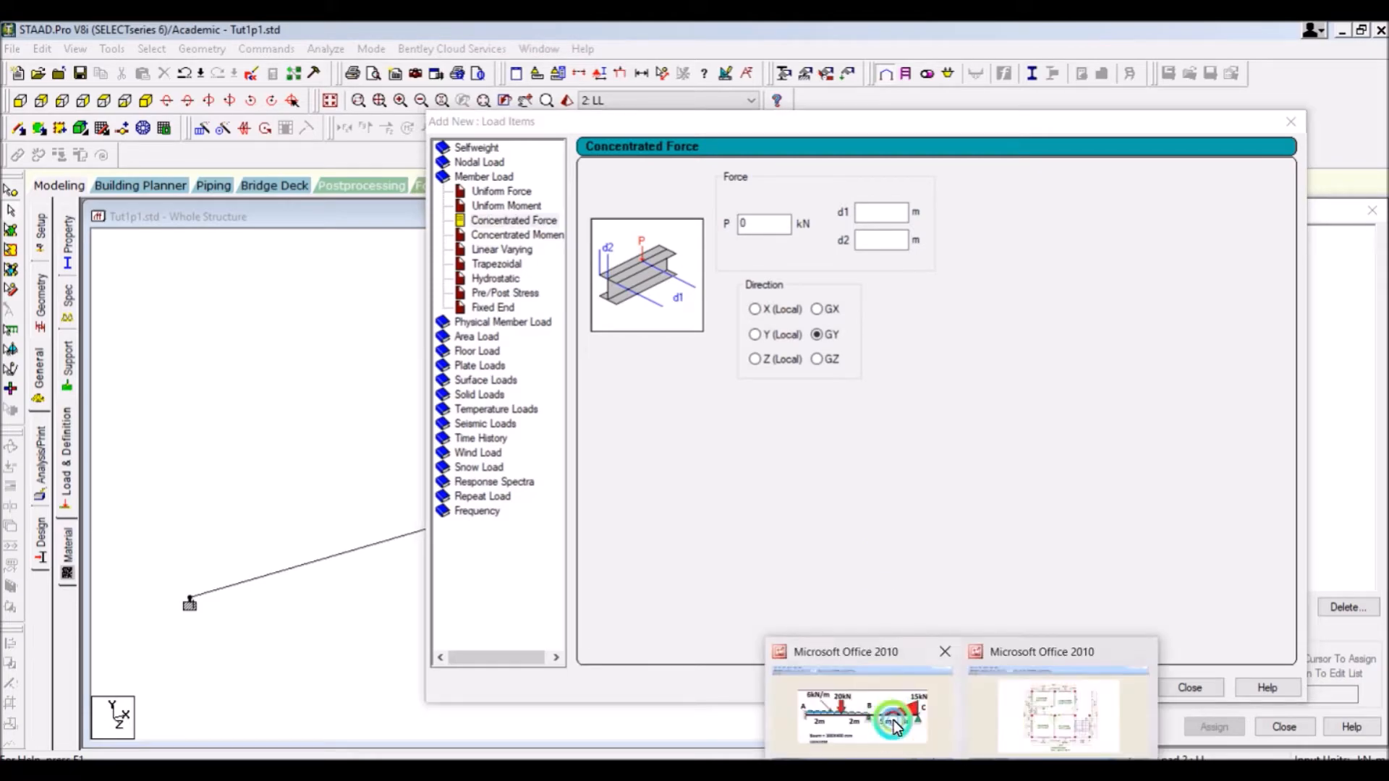
{"action": "left_click", "coordinate": [893, 719]}
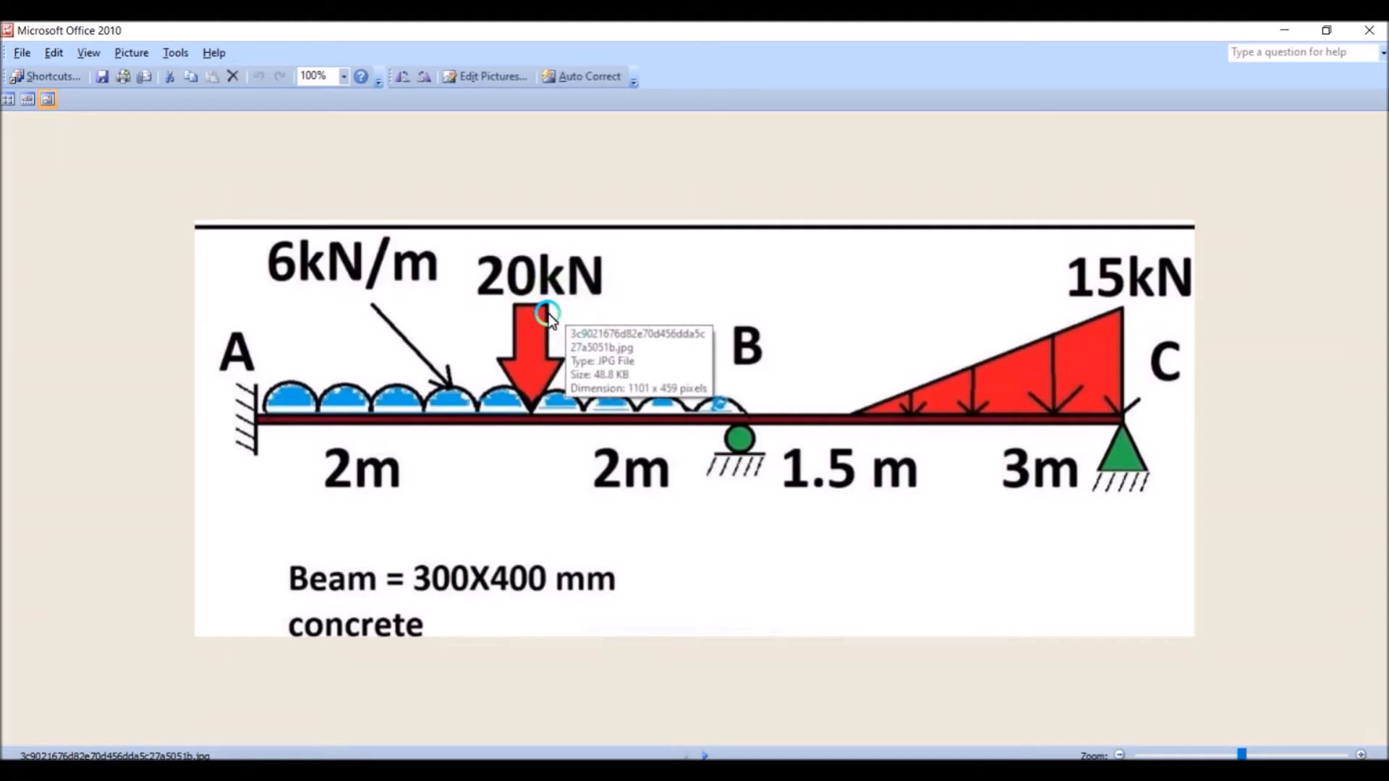
{"action": "mouse_move", "coordinate": [955, 771]}
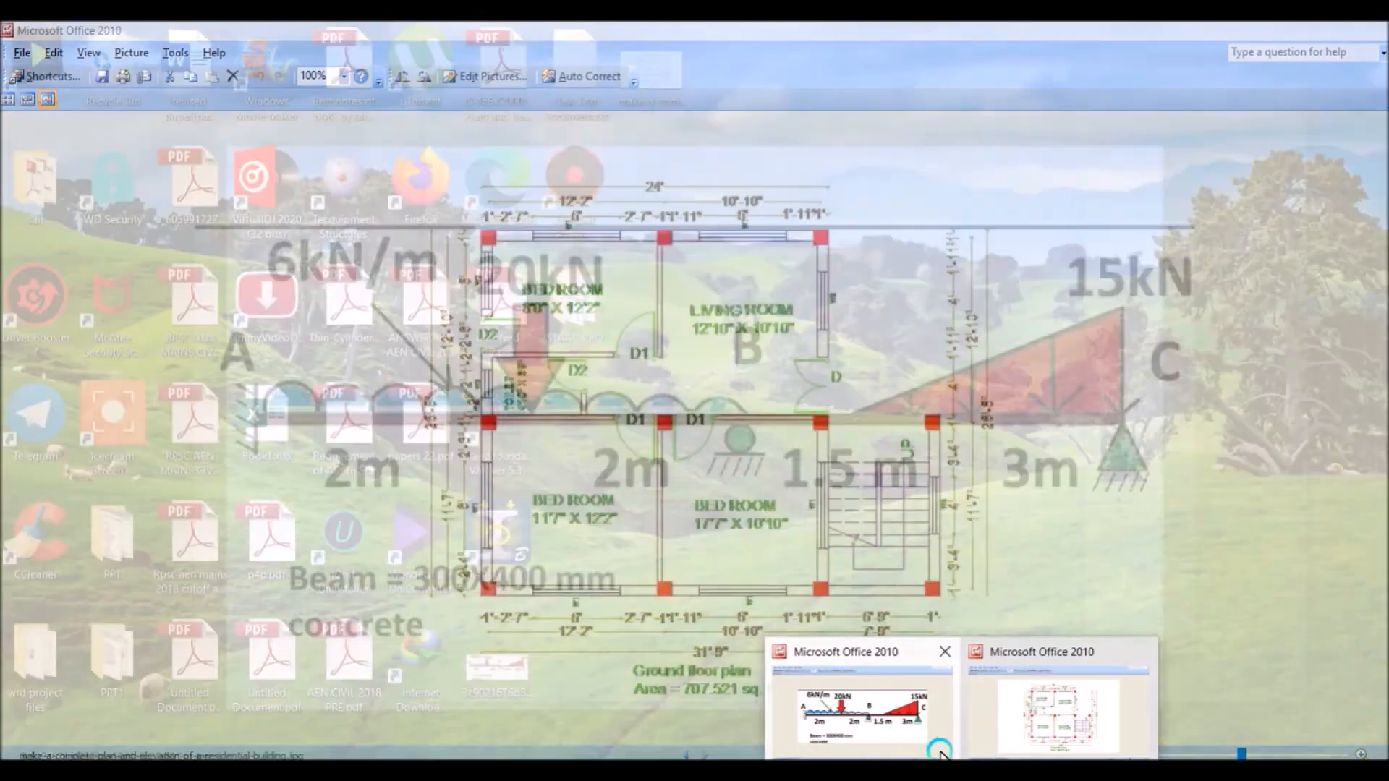
{"action": "left_click", "coordinate": [940, 753]}
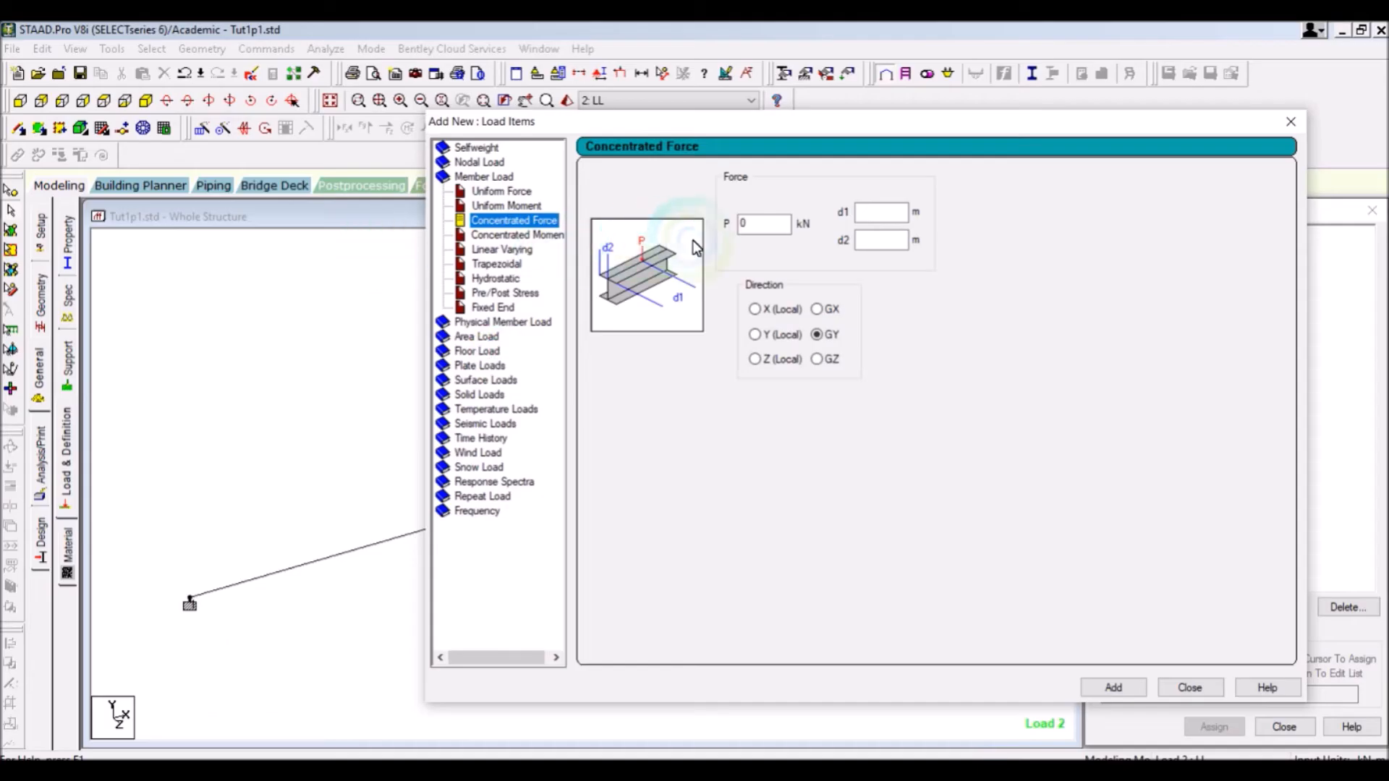
{"action": "left_click", "coordinate": [751, 228]}
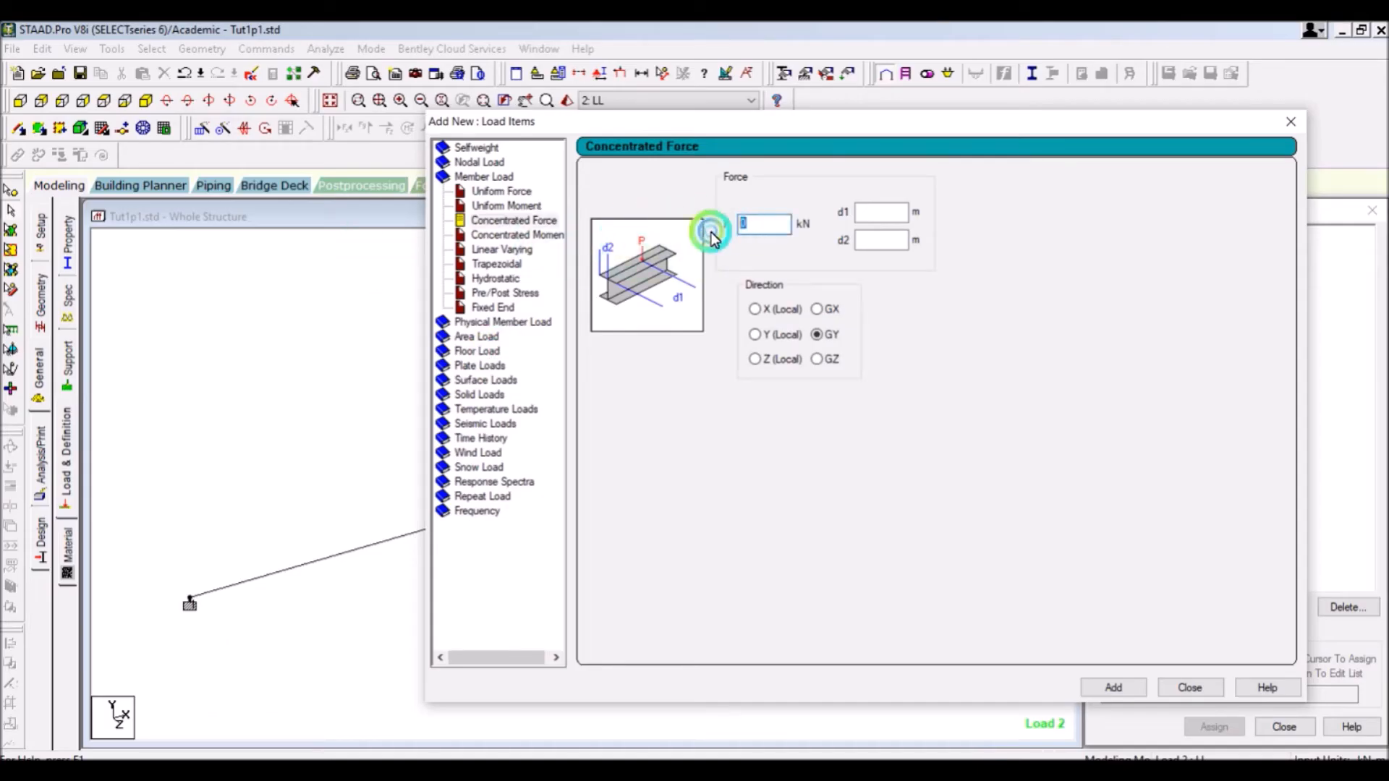
{"action": "left_click", "coordinate": [664, 270]}
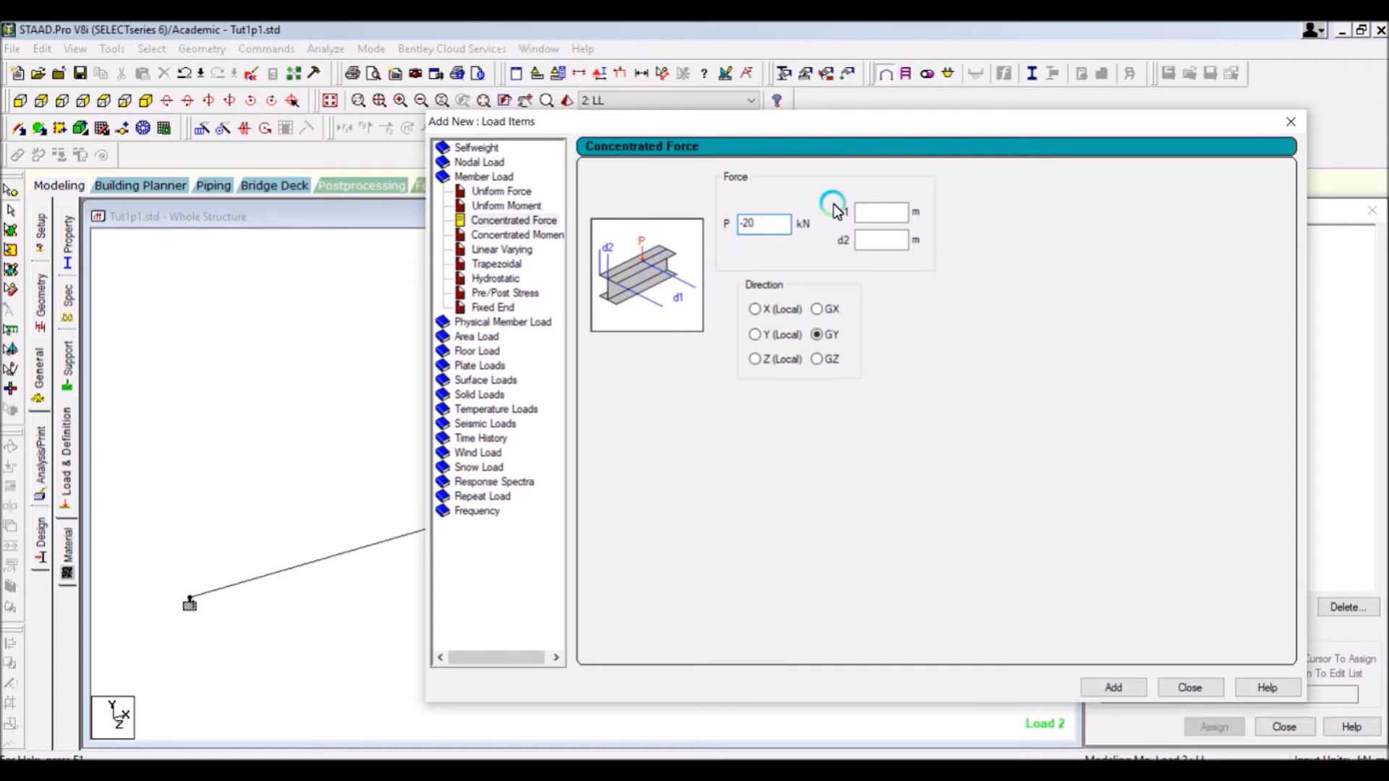
{"action": "left_click", "coordinate": [821, 336]}
Step: Set the concentrated force's distance d1 to 2 m, add it to load case "LL" and close the load items dialog
{"action": "left_click", "coordinate": [879, 215]}
{"action": "mouse_move", "coordinate": [1002, 758]}
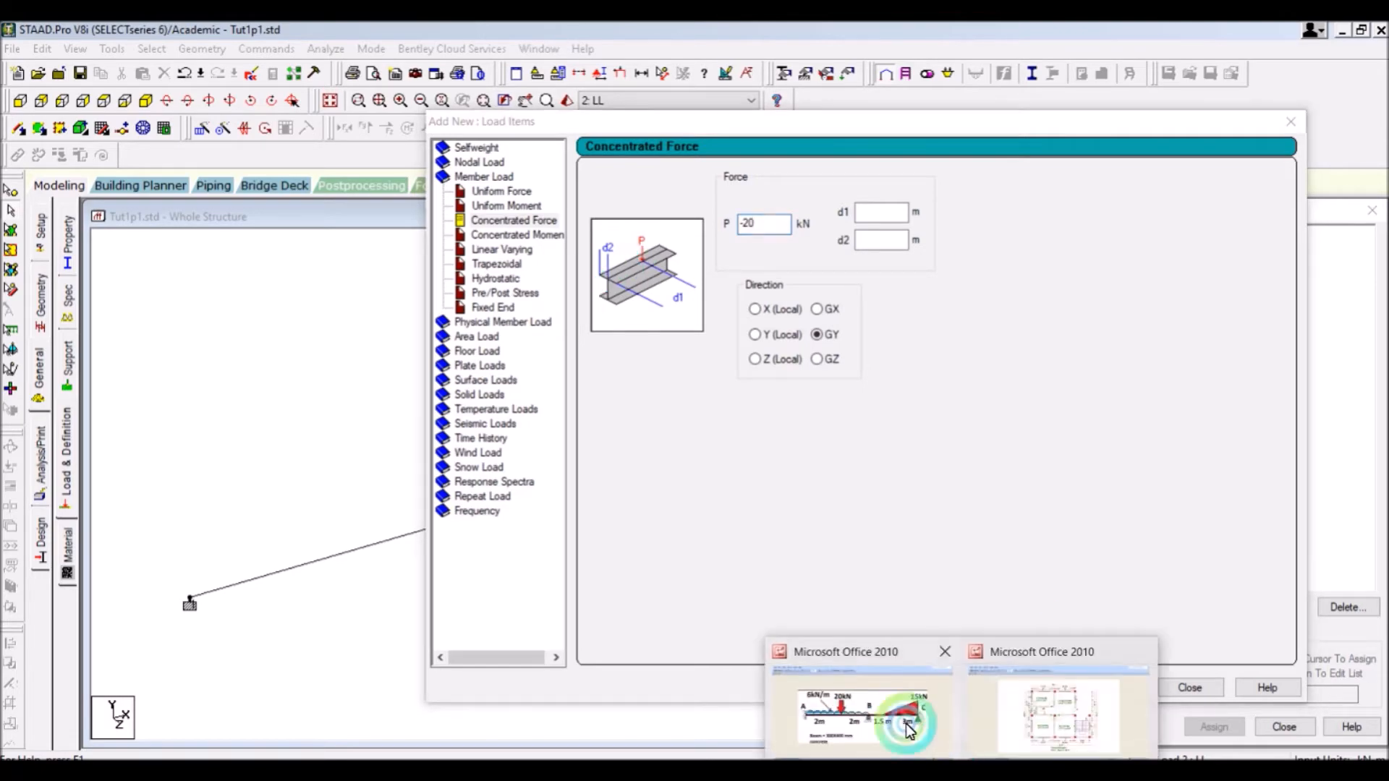
{"action": "left_click", "coordinate": [930, 735]}
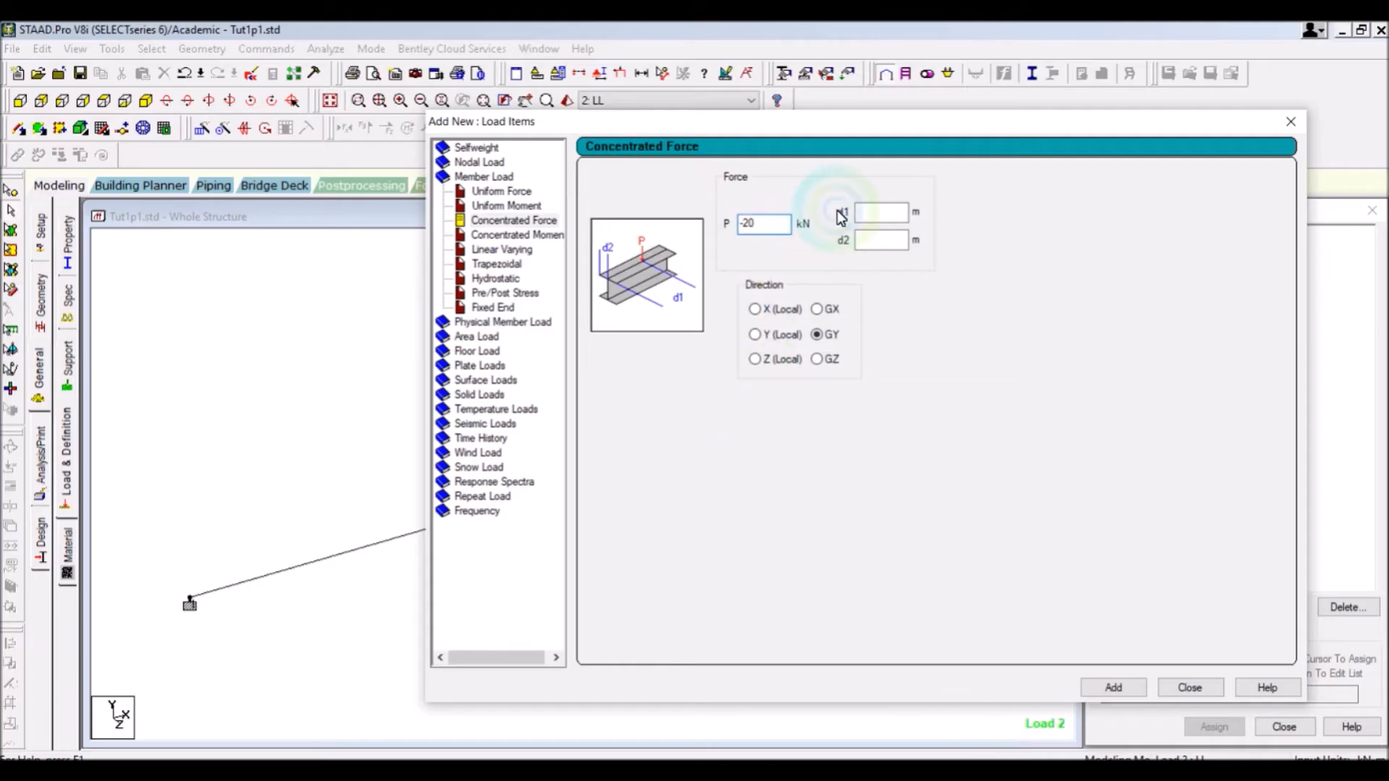
{"action": "left_click", "coordinate": [868, 217]}
{"action": "type", "text": "1"}
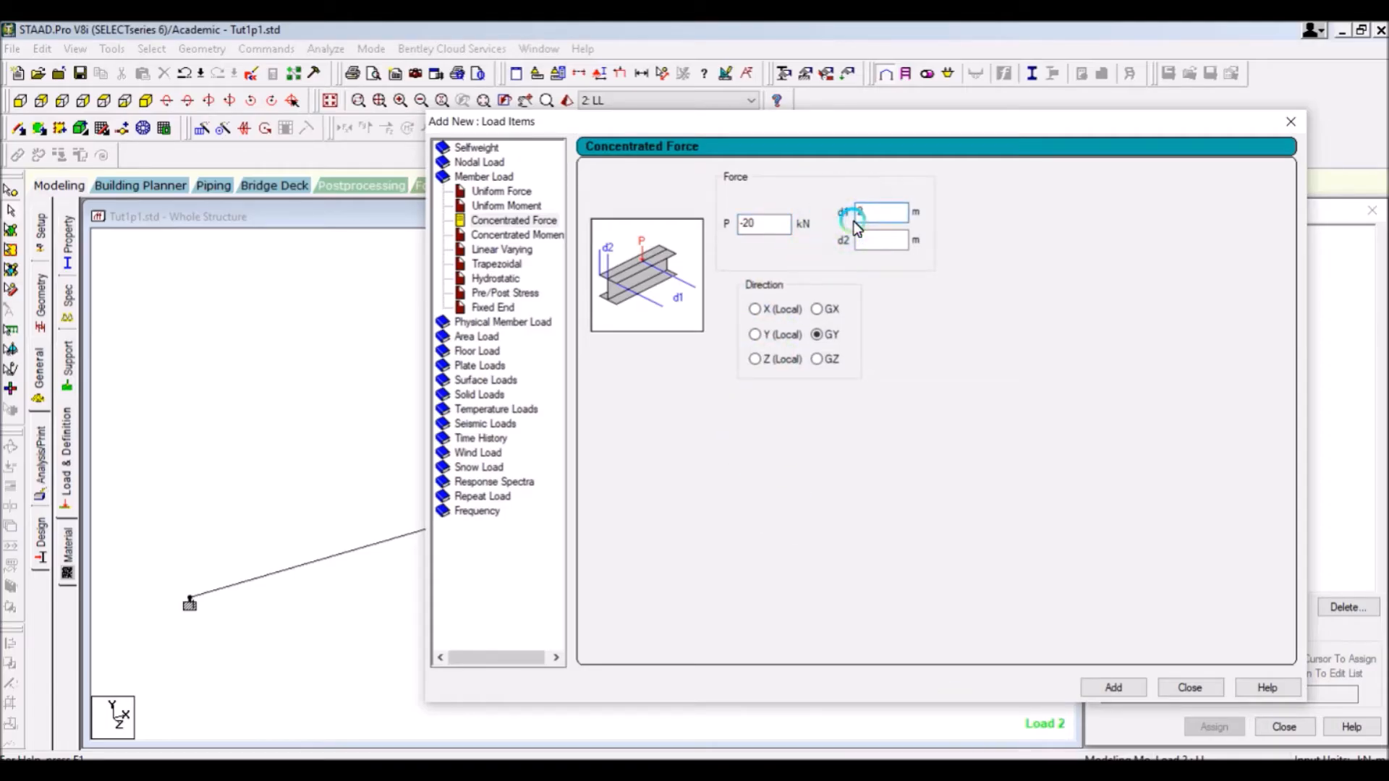
{"action": "left_click", "coordinate": [815, 319]}
{"action": "left_click", "coordinate": [1128, 683]}
{"action": "left_click", "coordinate": [1179, 689]}
Step: Assign the -20 kN concentrated force to the 4 m beam member using the Use Cursor To Assign method
{"action": "left_click", "coordinate": [1217, 308]}
{"action": "left_click", "coordinate": [1226, 306]}
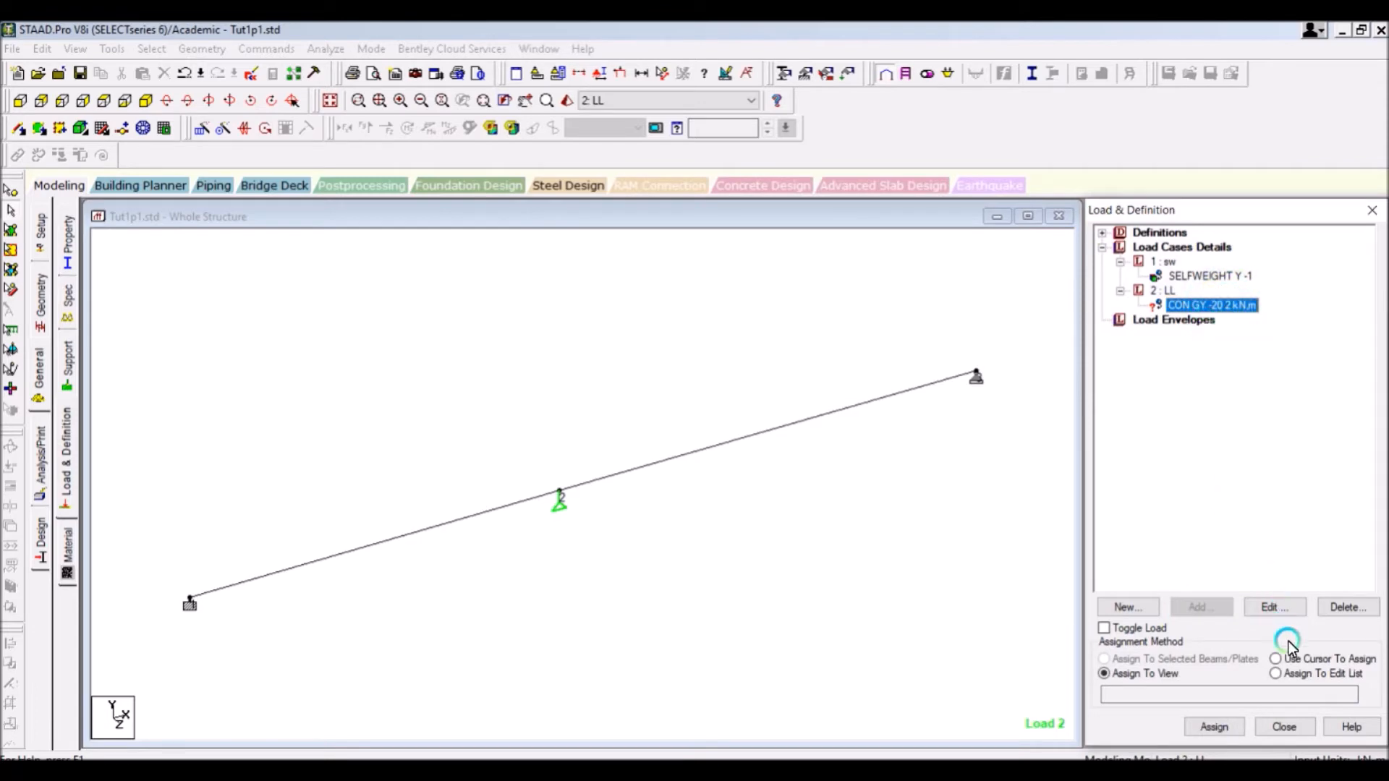
{"action": "left_click", "coordinate": [1277, 659]}
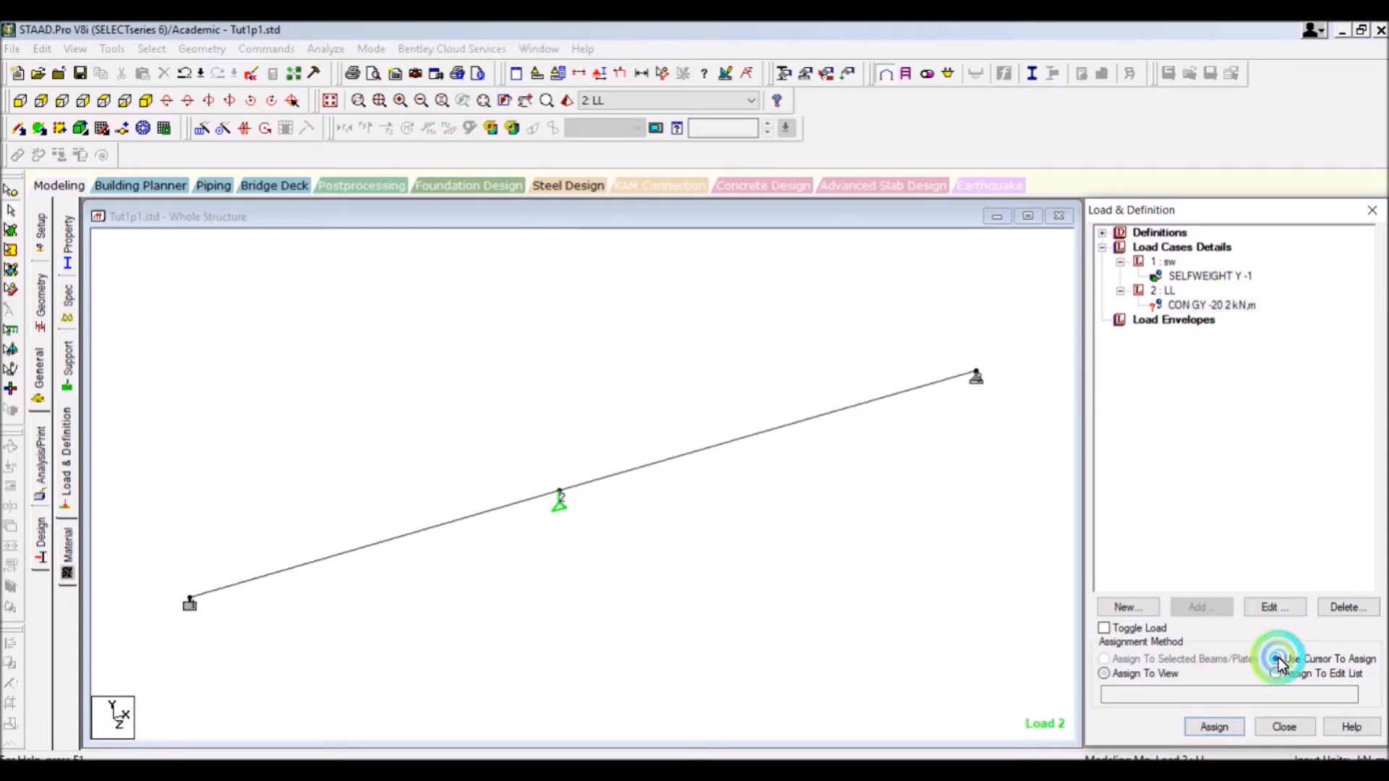
{"action": "left_click", "coordinate": [1210, 735]}
{"action": "left_click", "coordinate": [355, 543]}
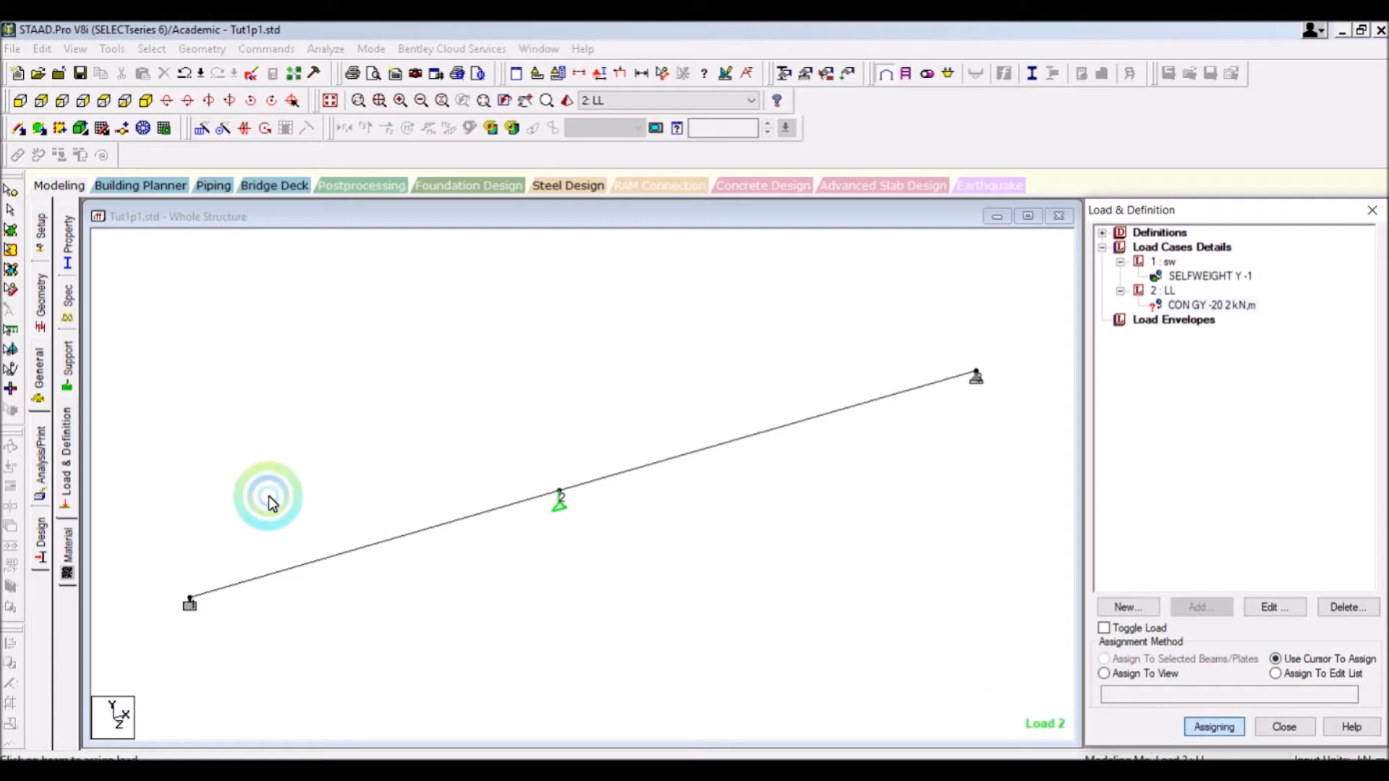
{"action": "left_click", "coordinate": [380, 540]}
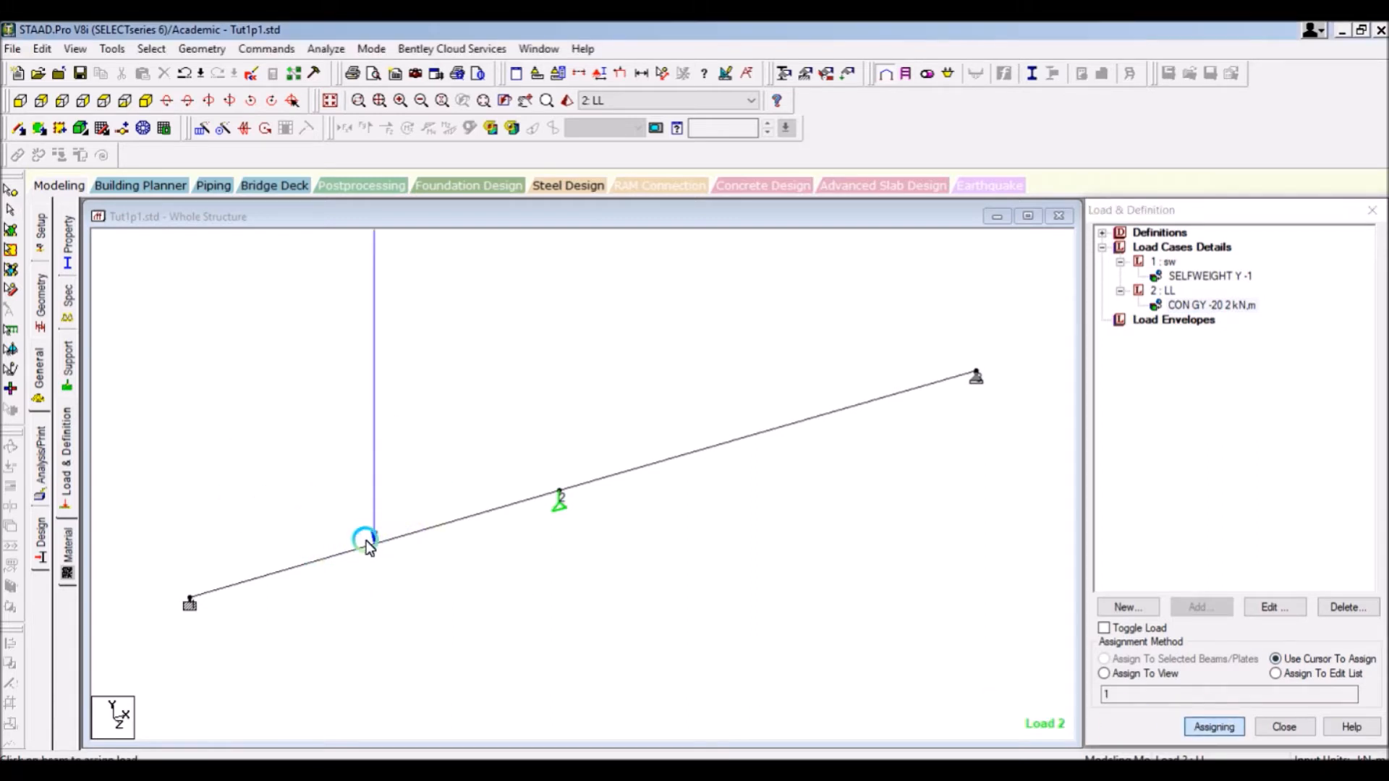
{"action": "left_click", "coordinate": [378, 545]}
{"action": "left_click", "coordinate": [1253, 693]}
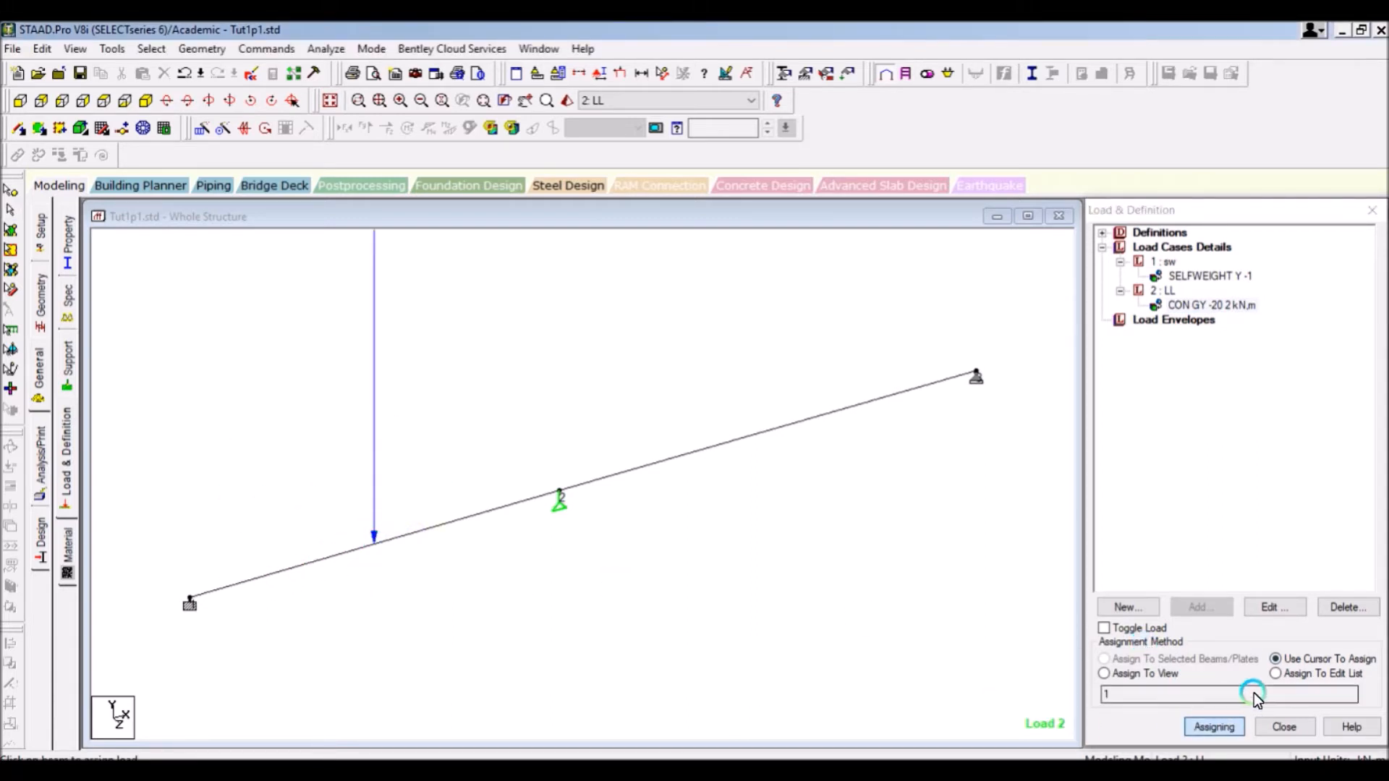
Step: Edit the assigned concentrated force, changing its distance d1 to 3 m, and uncover the beam to view the load position
{"action": "left_click", "coordinate": [1224, 212]}
{"action": "left_click", "coordinate": [1214, 306]}
{"action": "double_click", "coordinate": [1214, 306]}
{"action": "left_click", "coordinate": [719, 312]}
{"action": "left_click", "coordinate": [723, 277]}
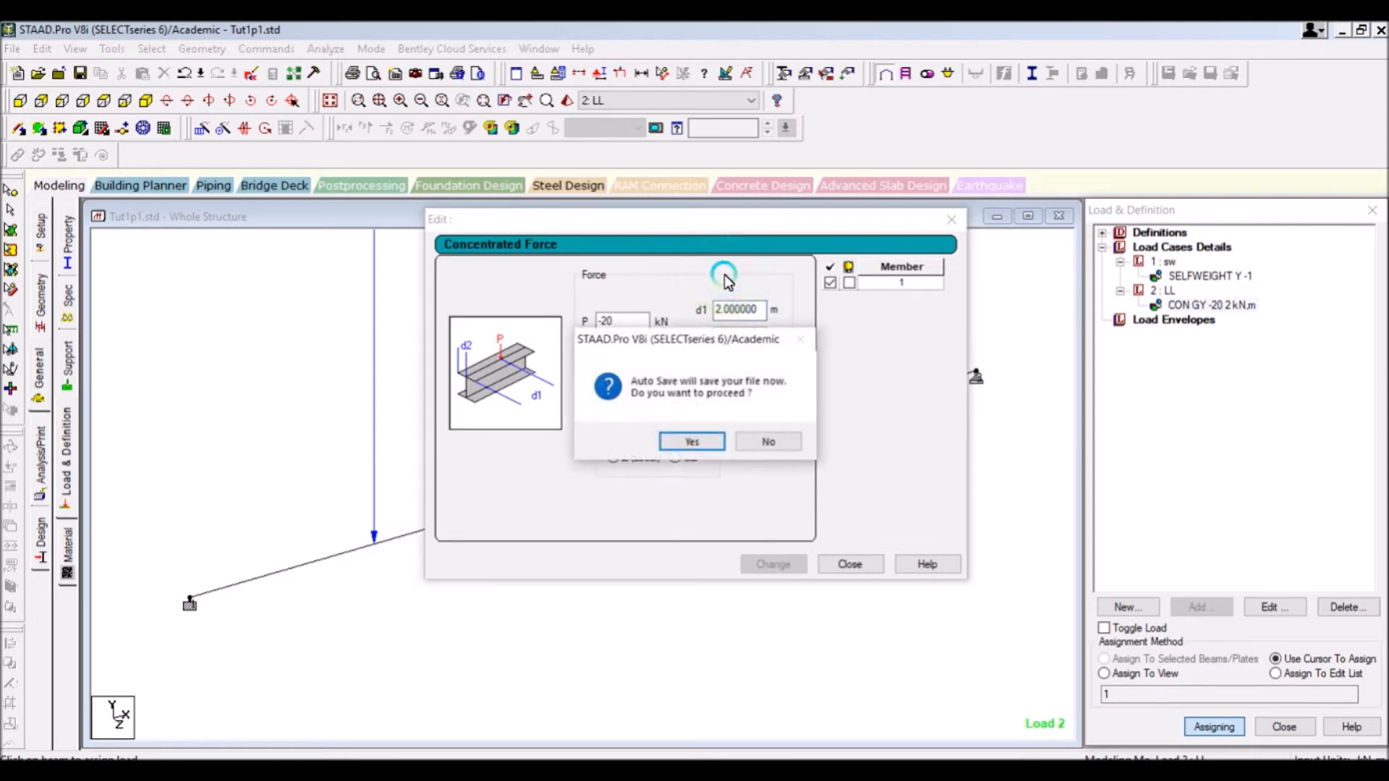
{"action": "left_click", "coordinate": [691, 440]}
{"action": "left_click", "coordinate": [579, 427]}
{"action": "left_click", "coordinate": [715, 311]}
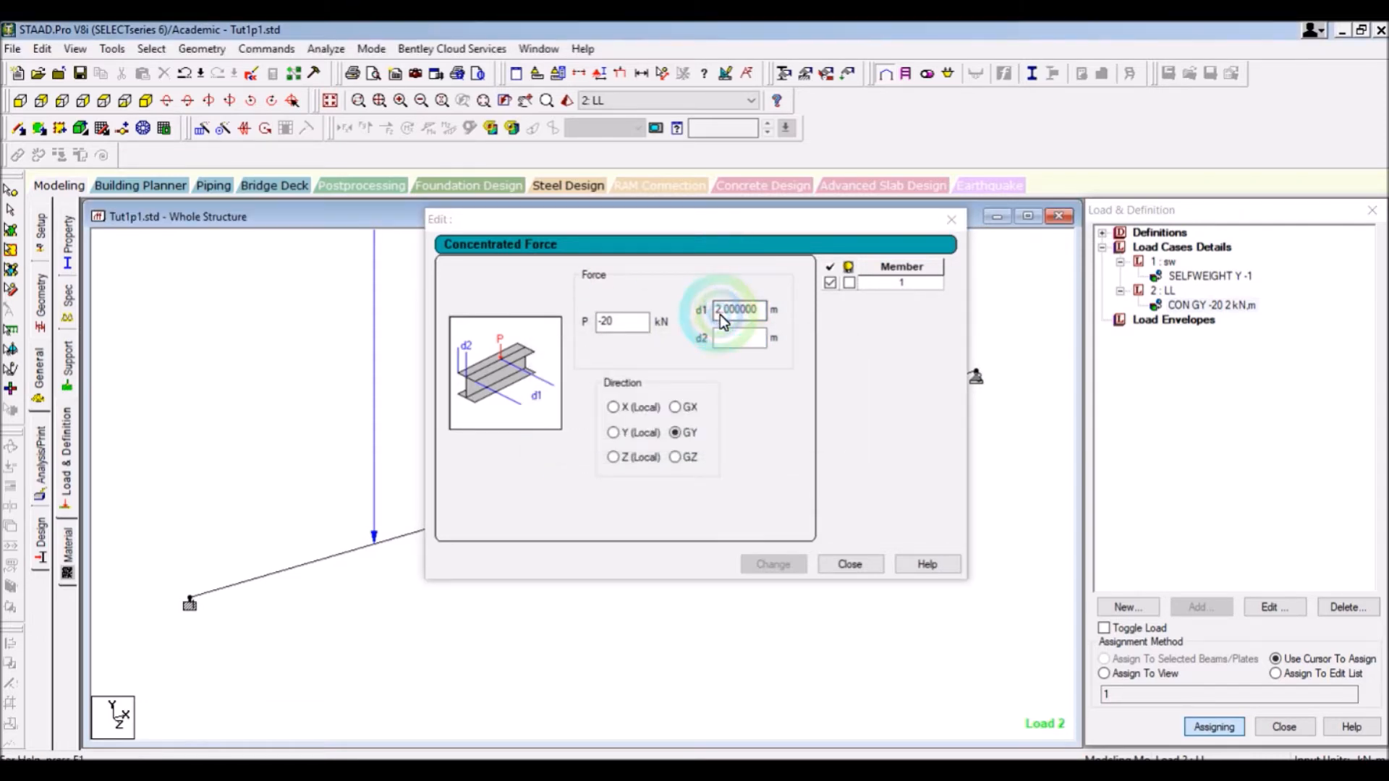
{"action": "left_click_drag", "start_coordinate": [715, 312], "coordinate": [709, 304]}
{"action": "type", "text": "4"}
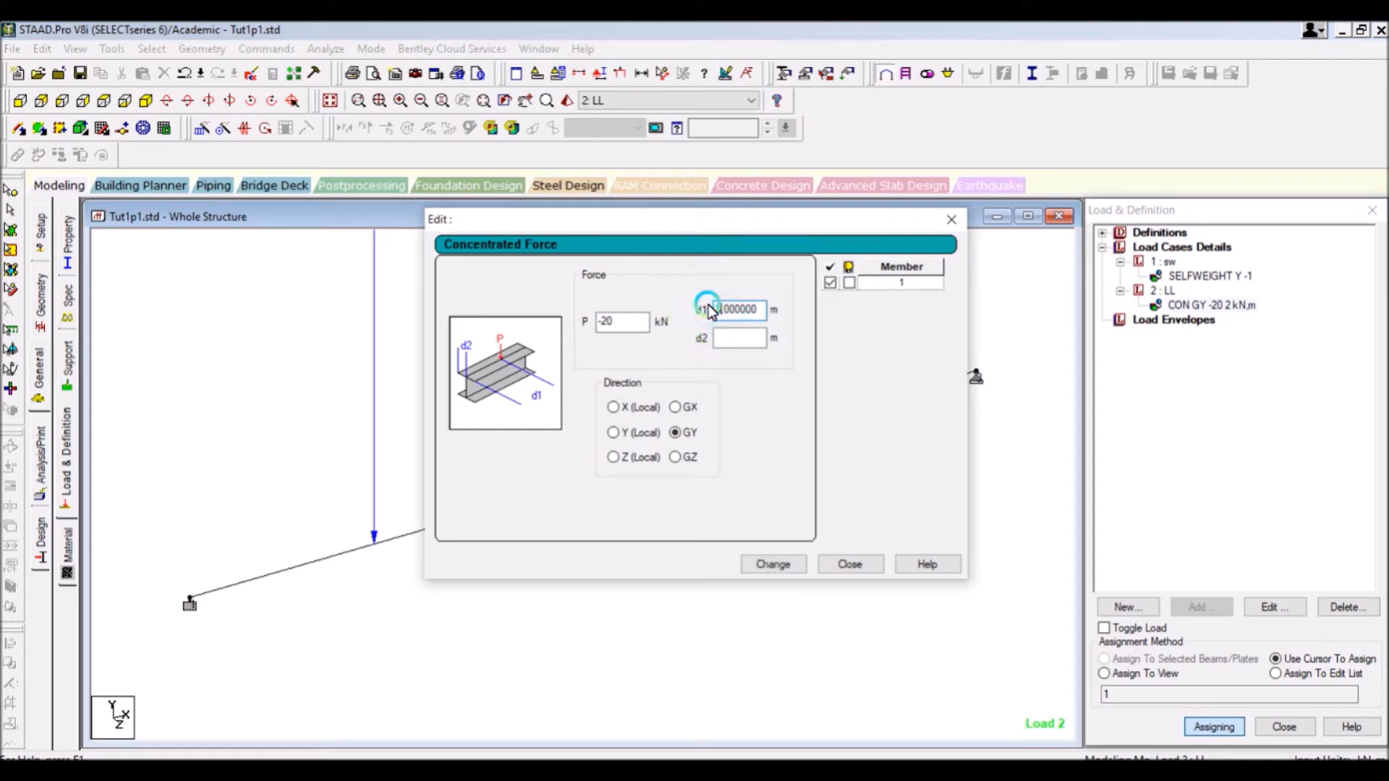
{"action": "left_click", "coordinate": [775, 562]}
{"action": "left_click", "coordinate": [643, 517]}
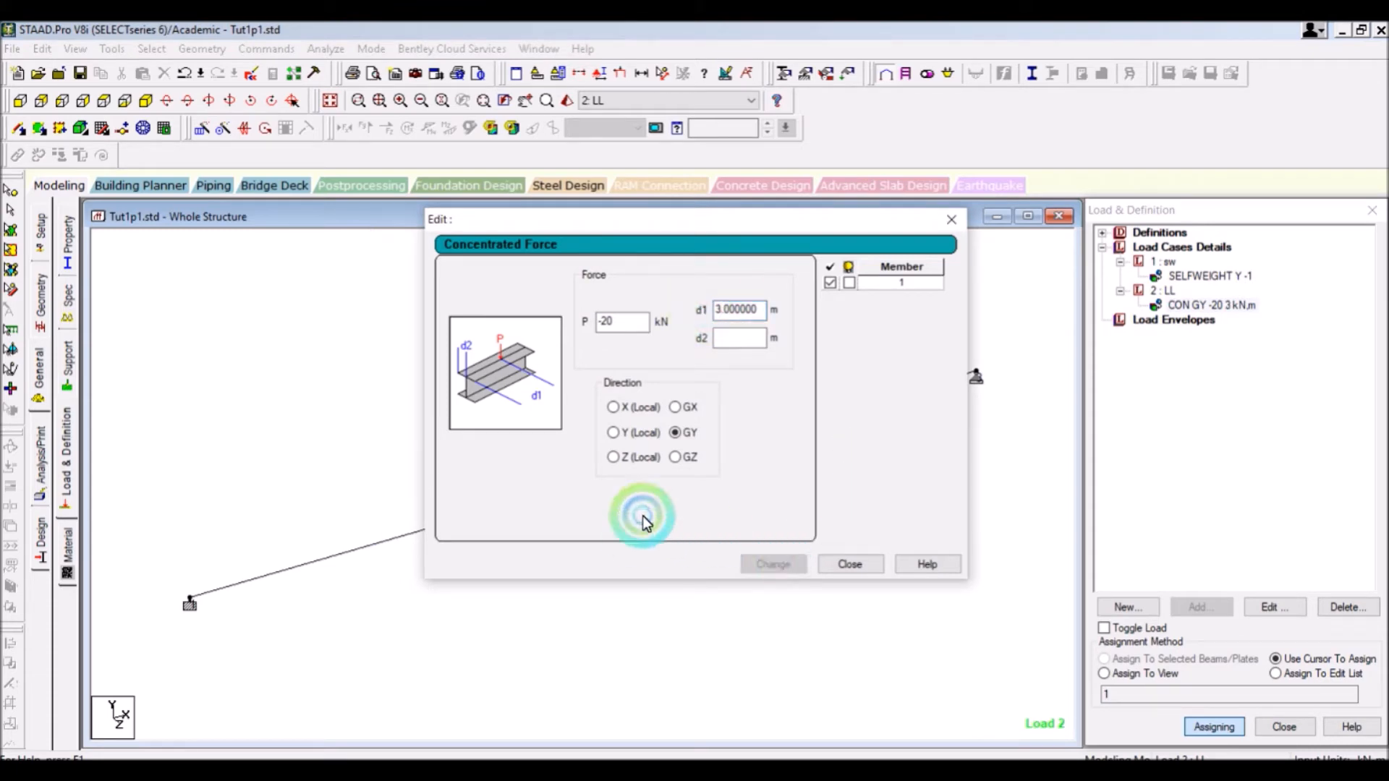
{"action": "left_click_drag", "start_coordinate": [689, 220], "coordinate": [903, 202]}
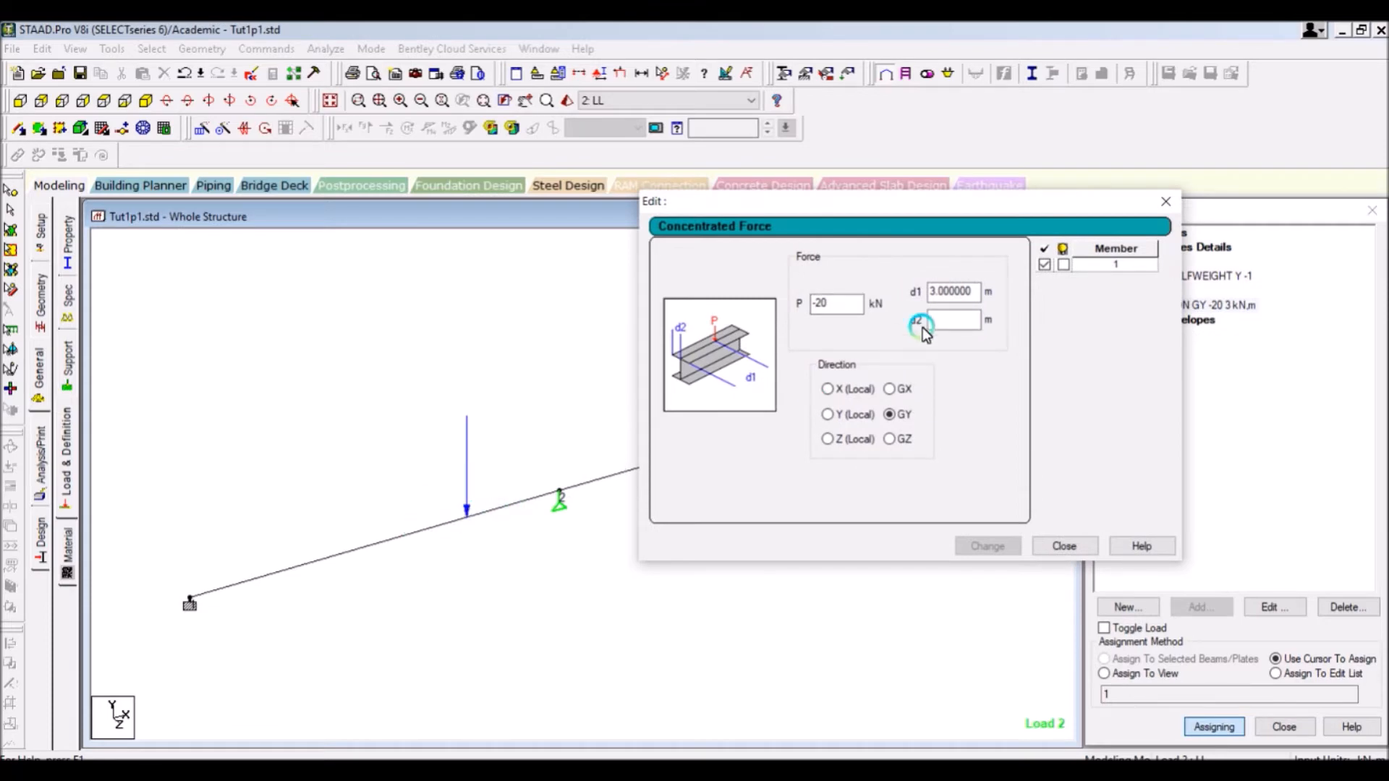
Step: Set the concentrated force's distance d1 back to 2 m, apply the change and close the edit dialog
{"action": "left_click_drag", "start_coordinate": [939, 290], "coordinate": [912, 274]}
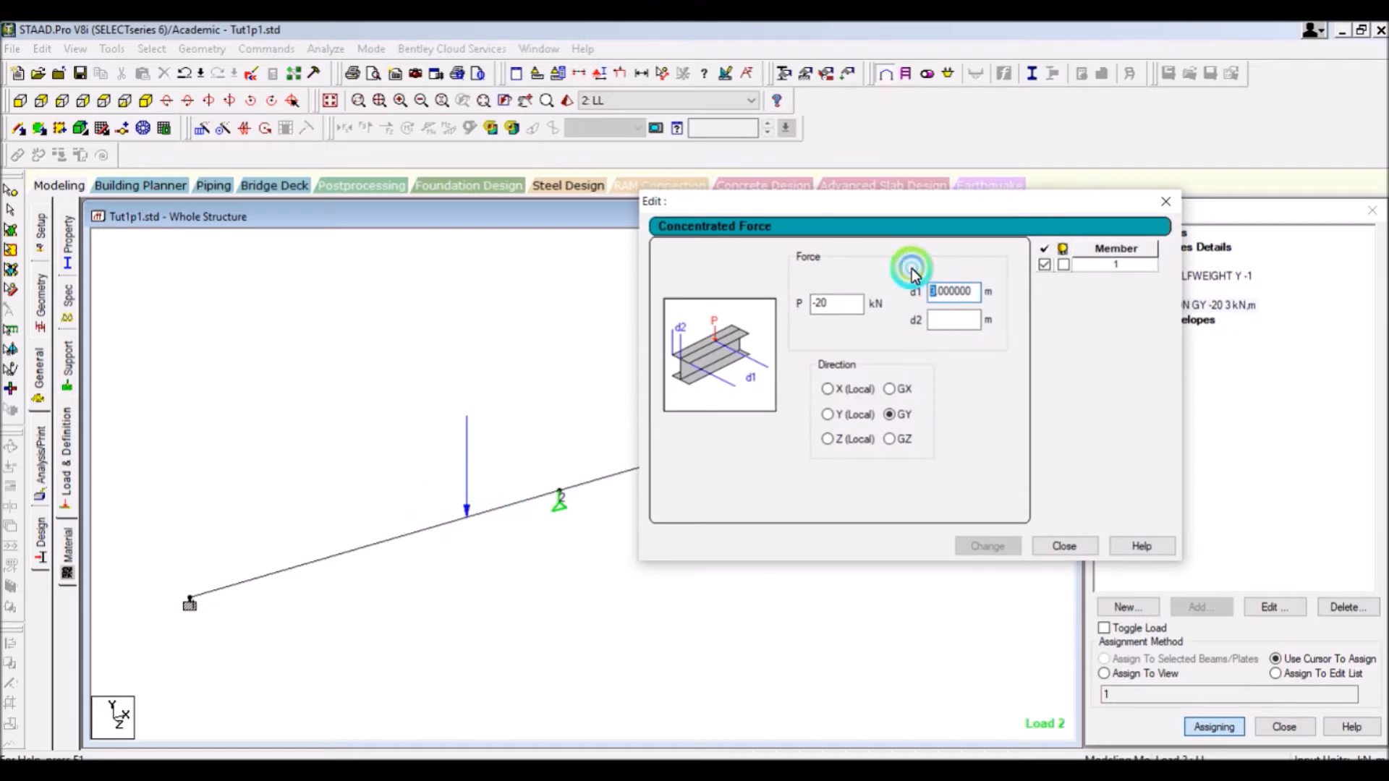
{"action": "type", "text": "2"}
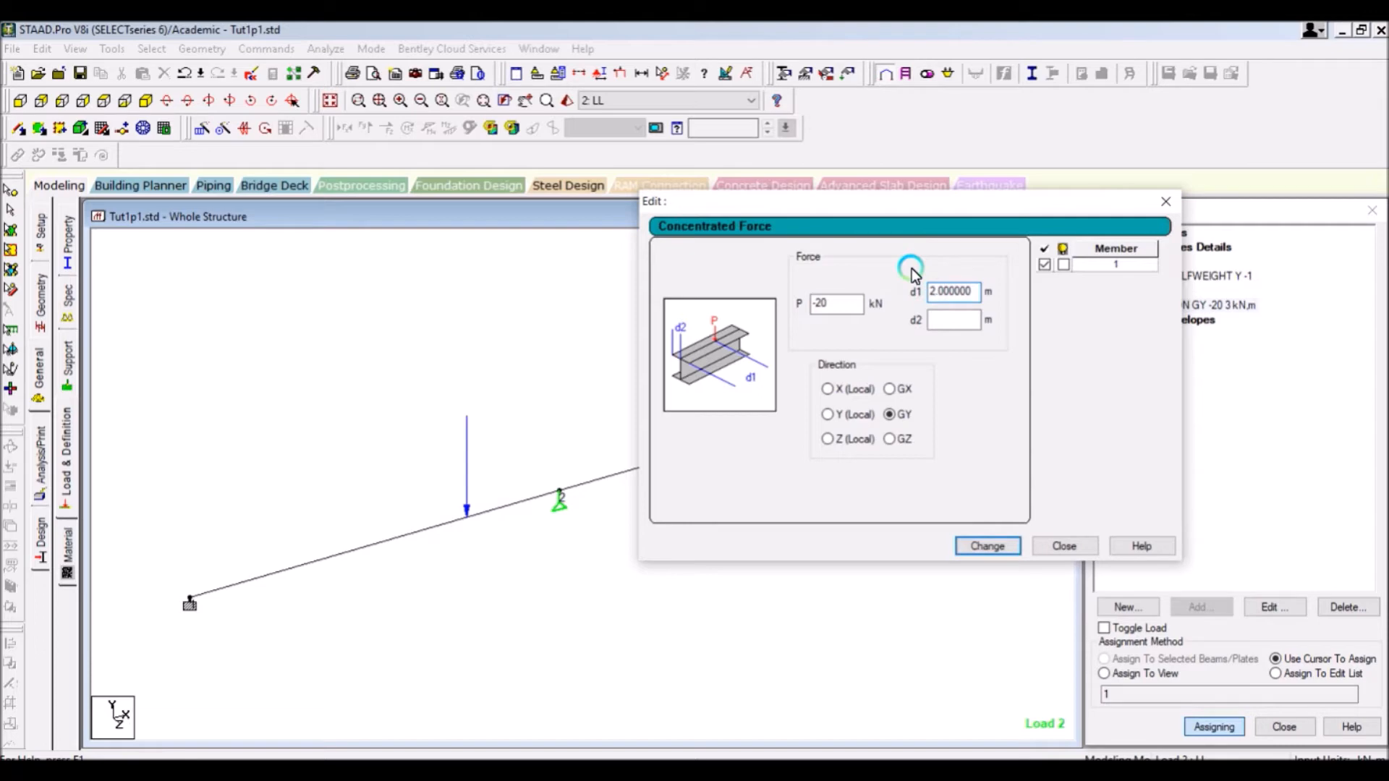
{"action": "left_click", "coordinate": [1016, 545]}
{"action": "left_click", "coordinate": [1057, 545]}
Step: Start a Uniform Force member load item for load case "LL" with W1 of -6 kN/m in the GY direction
{"action": "left_click", "coordinate": [1114, 420]}
{"action": "left_click", "coordinate": [1162, 290]}
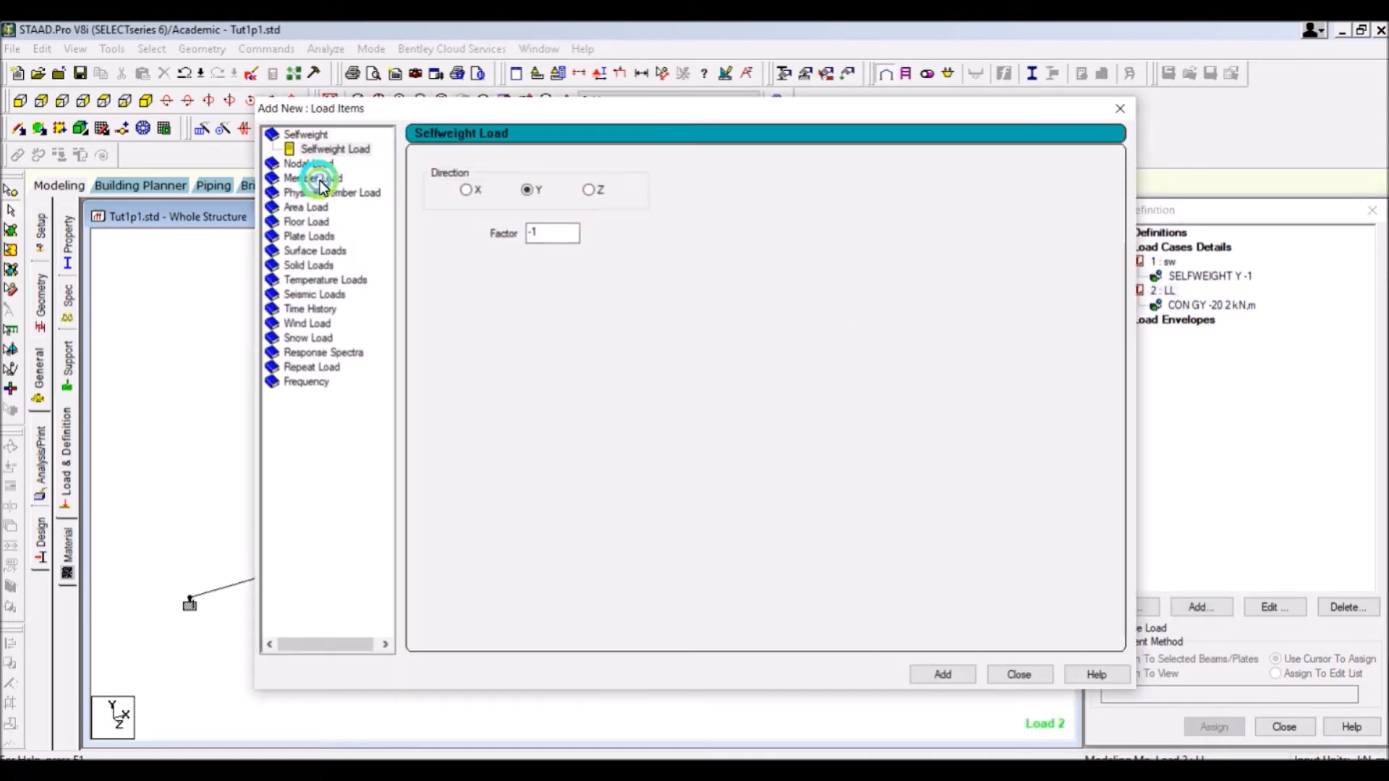
{"action": "left_click", "coordinate": [325, 178]}
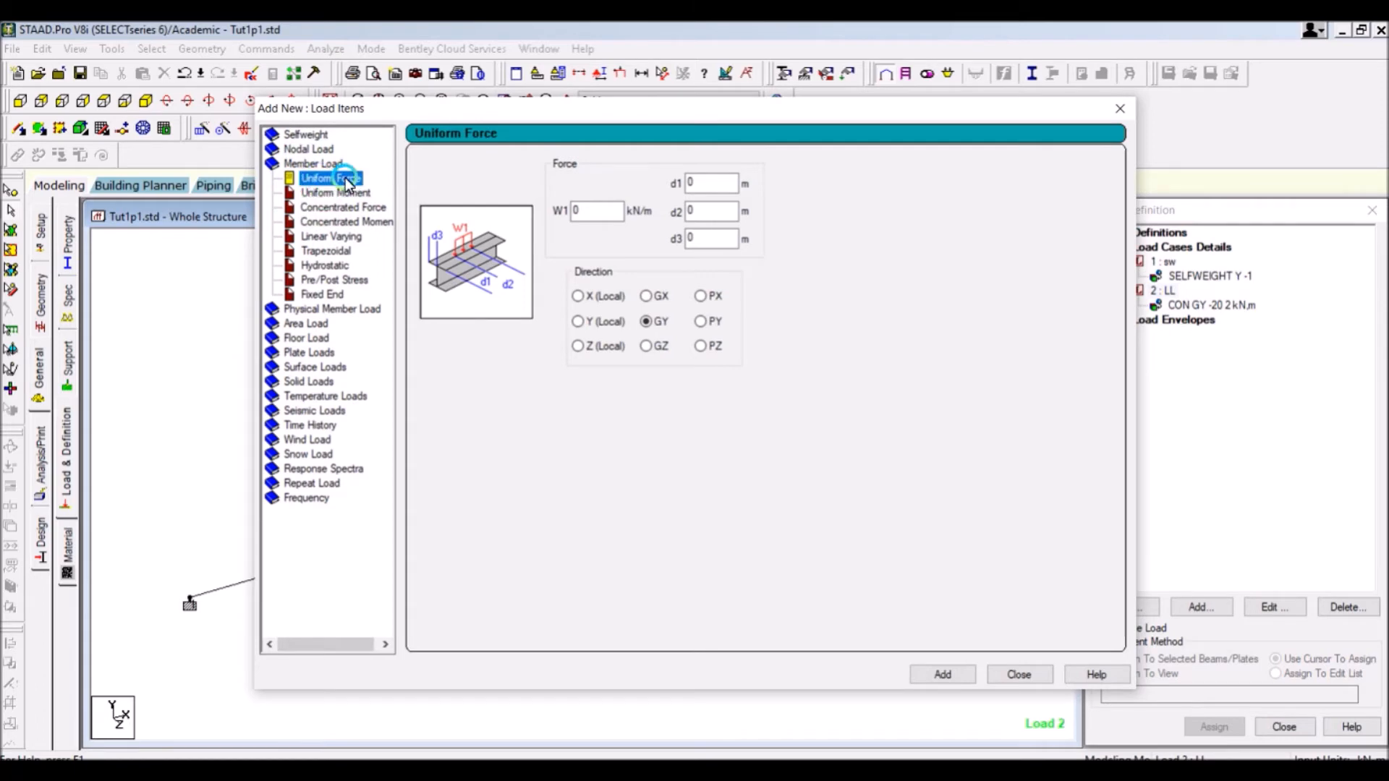
{"action": "left_click", "coordinate": [589, 212]}
{"action": "left_click", "coordinate": [1004, 771]}
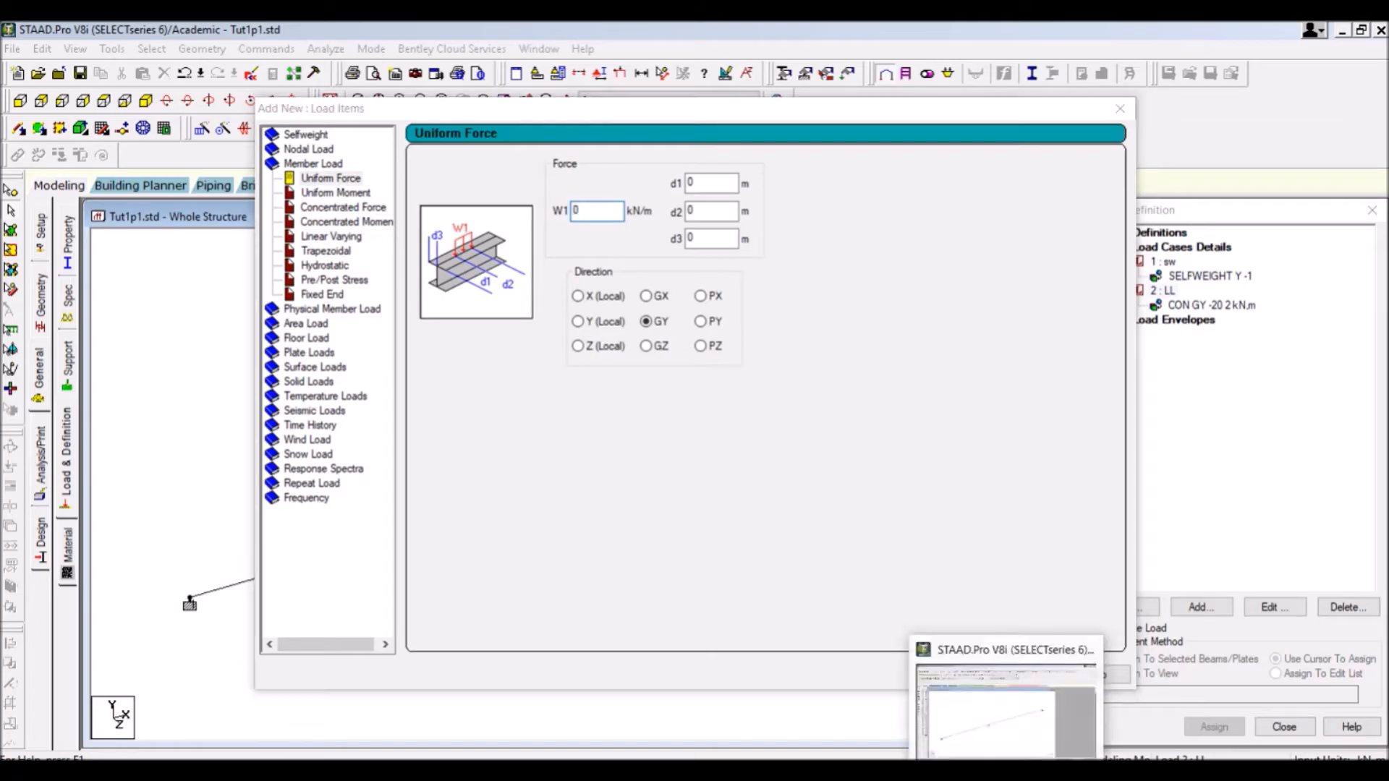
{"action": "left_click", "coordinate": [867, 600]}
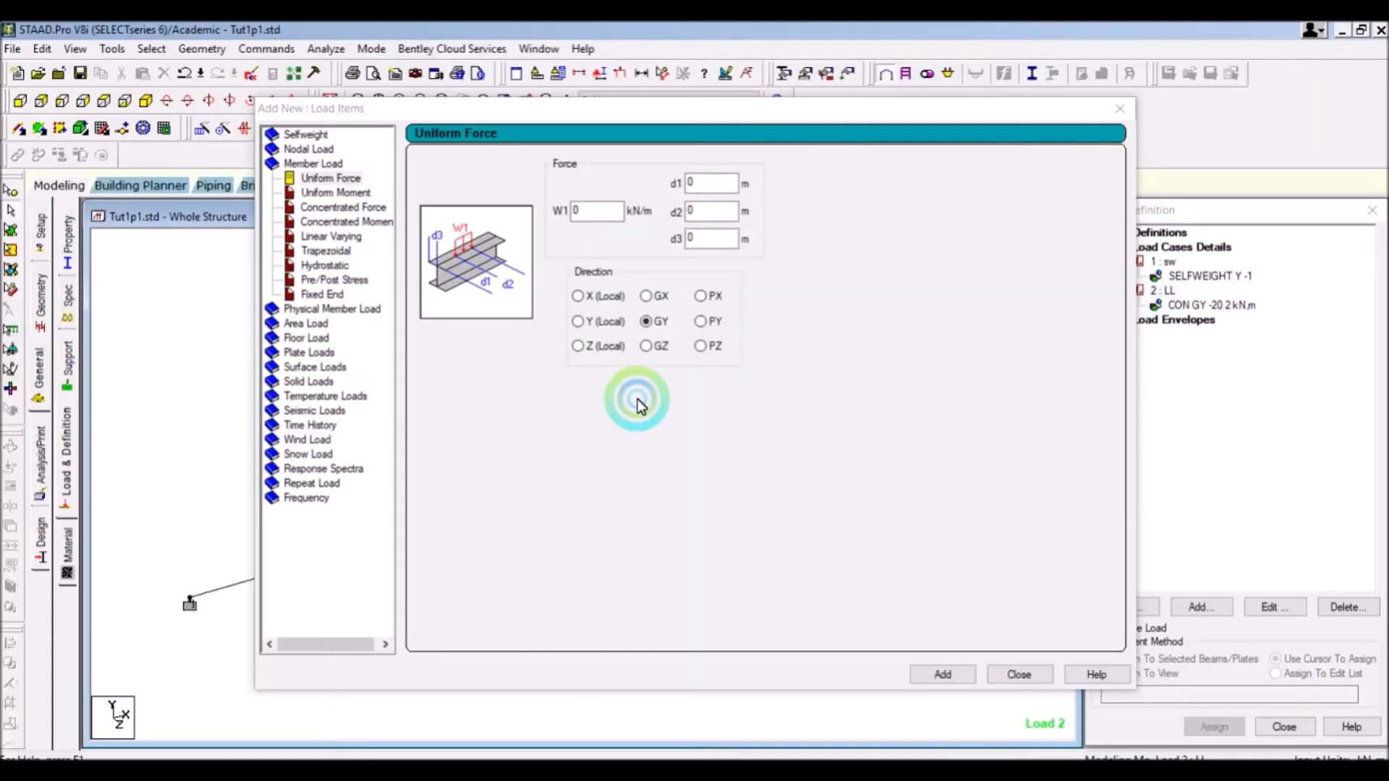
{"action": "left_click", "coordinate": [554, 212]}
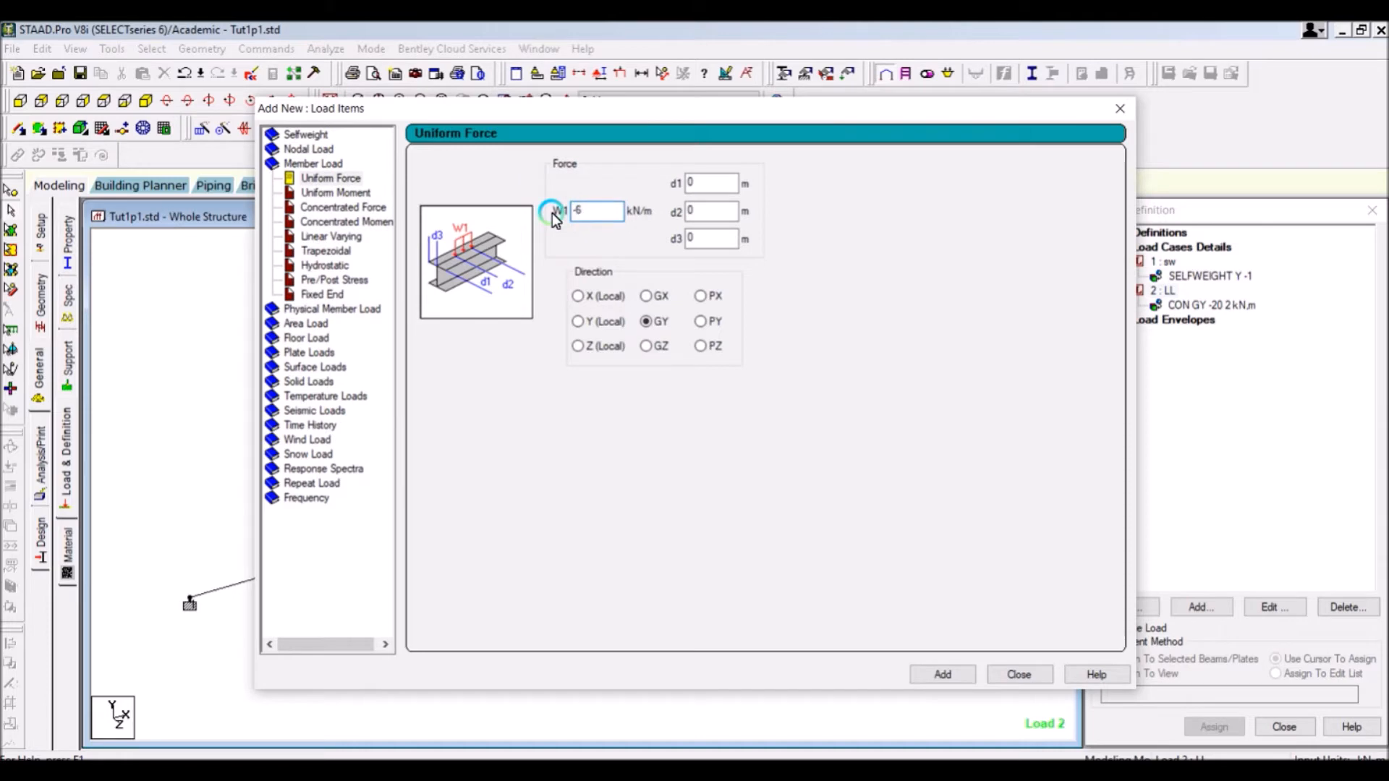
{"action": "left_click_drag", "start_coordinate": [629, 113], "coordinate": [858, 108]}
{"action": "left_click", "coordinate": [699, 232]}
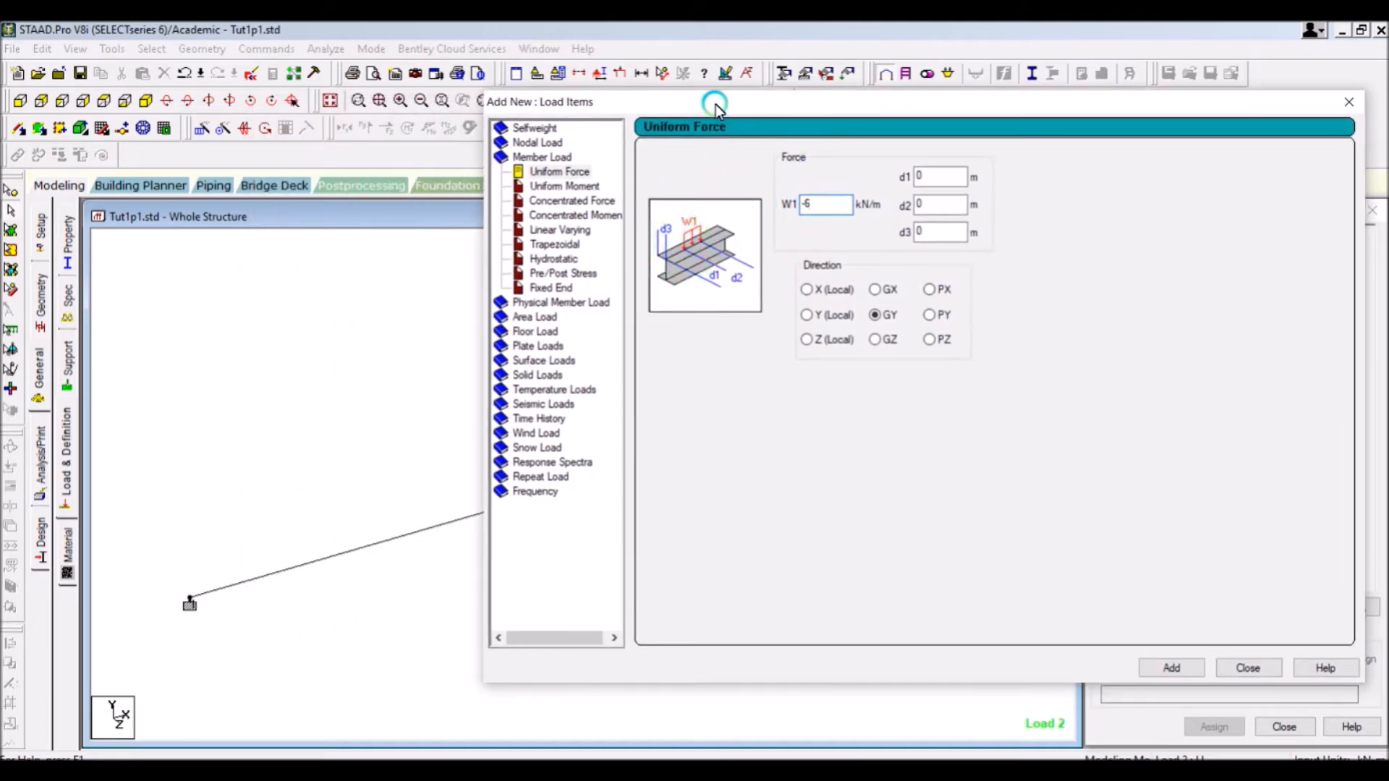
{"action": "left_click_drag", "start_coordinate": [714, 105], "coordinate": [821, 93]}
{"action": "left_click", "coordinate": [301, 630]}
{"action": "left_click", "coordinate": [186, 599]}
{"action": "left_click", "coordinate": [217, 599]}
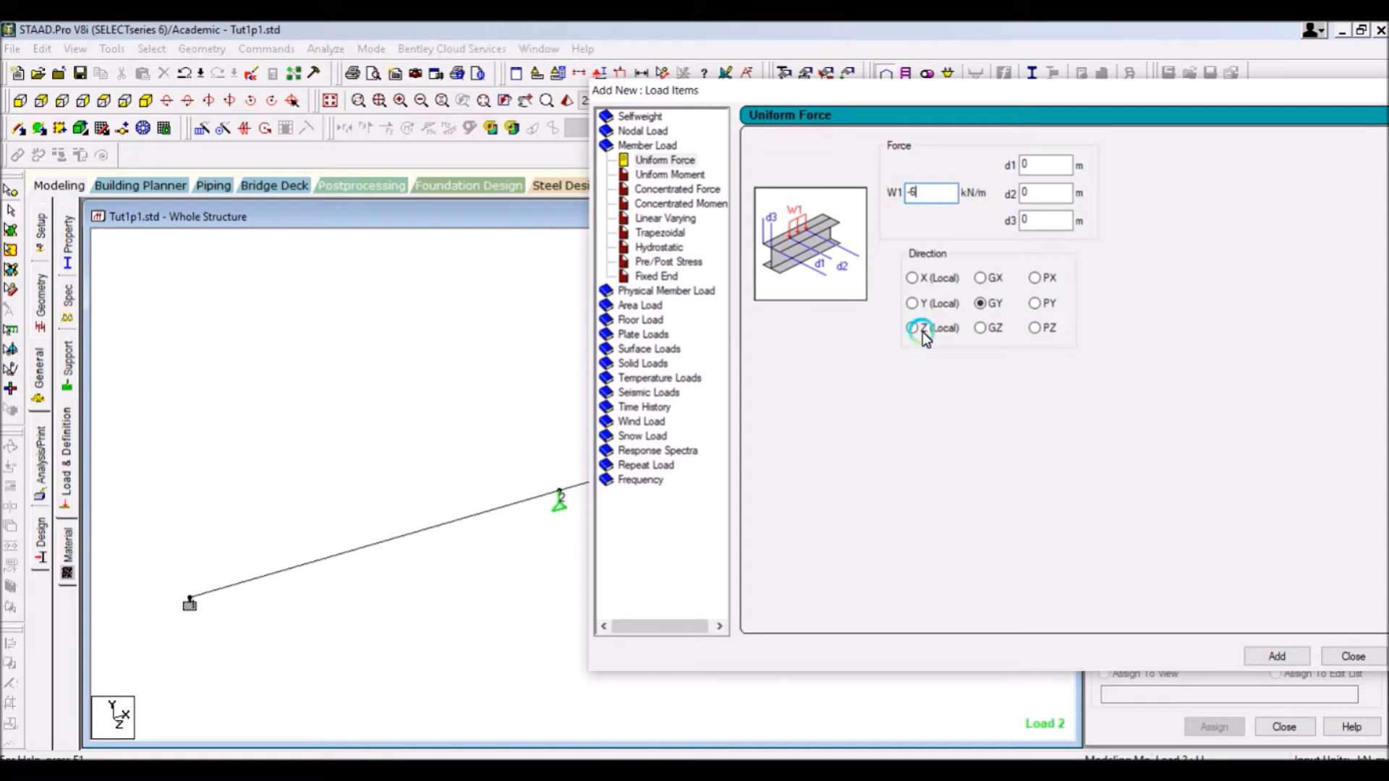
{"action": "left_click", "coordinate": [1018, 228]}
{"action": "left_click_drag", "start_coordinate": [915, 97], "coordinate": [555, 99]}
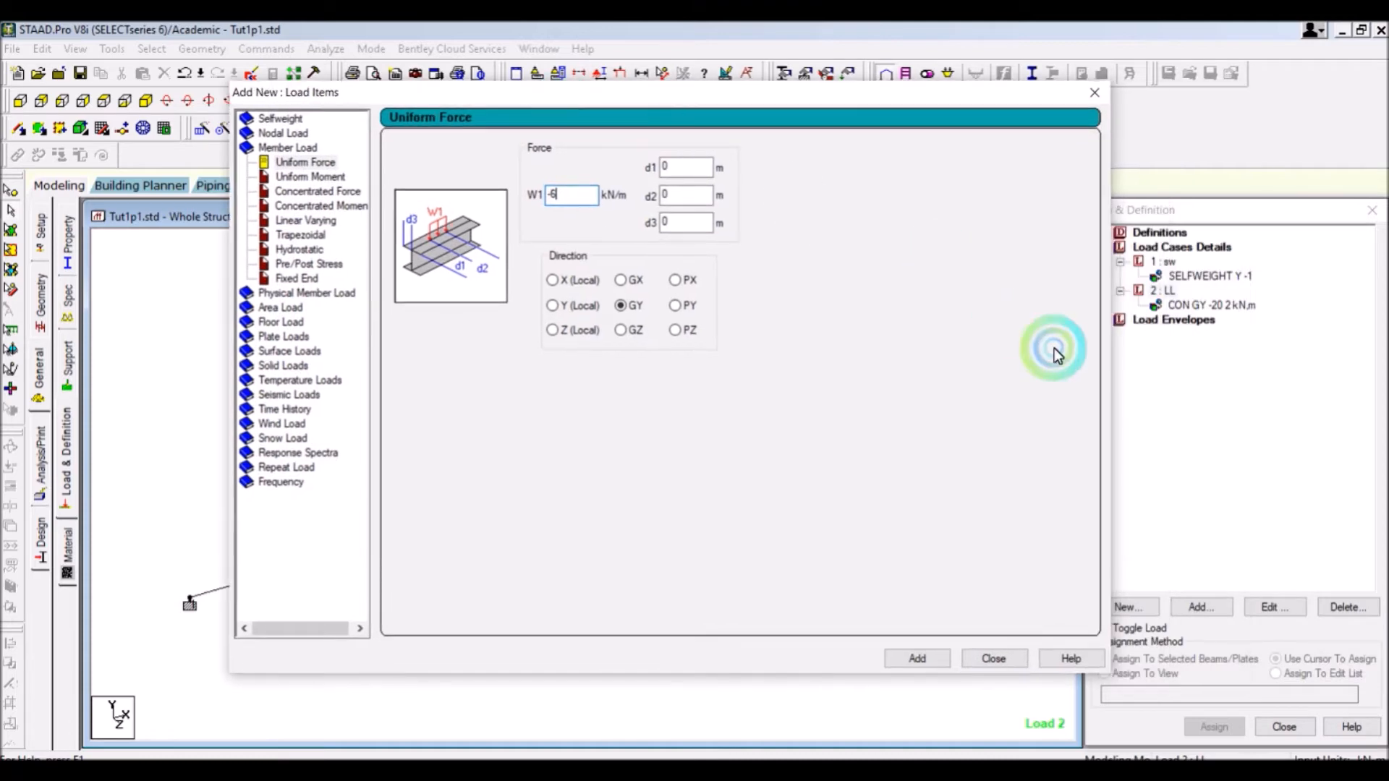
Step: Add the -6 kN/m uniform force to load case "LL" and assign it to the 4 m beam member with the cursor
{"action": "left_click", "coordinate": [917, 657]}
{"action": "left_click", "coordinate": [977, 657]}
{"action": "left_click", "coordinate": [1179, 360]}
{"action": "left_click", "coordinate": [1182, 321]}
{"action": "left_click", "coordinate": [1230, 555]}
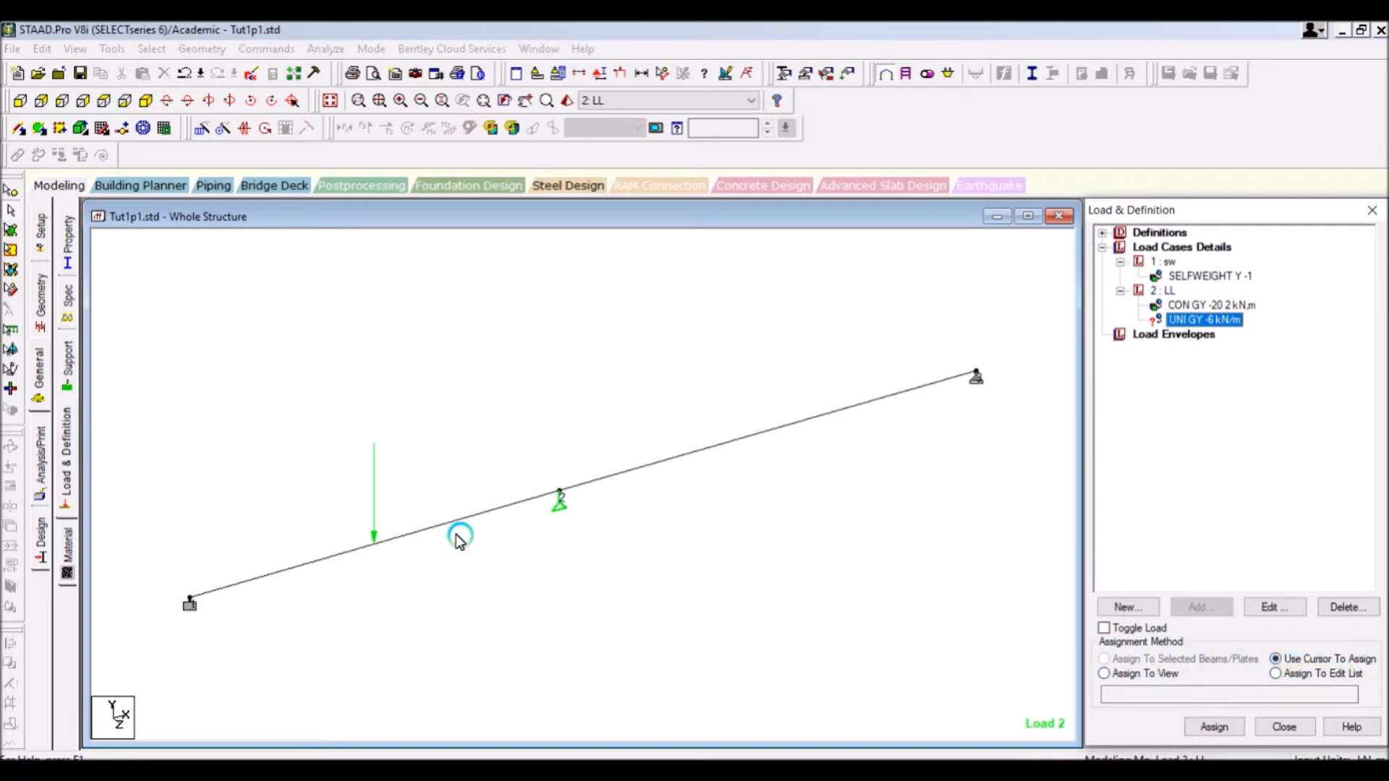
{"action": "left_click", "coordinate": [1217, 727]}
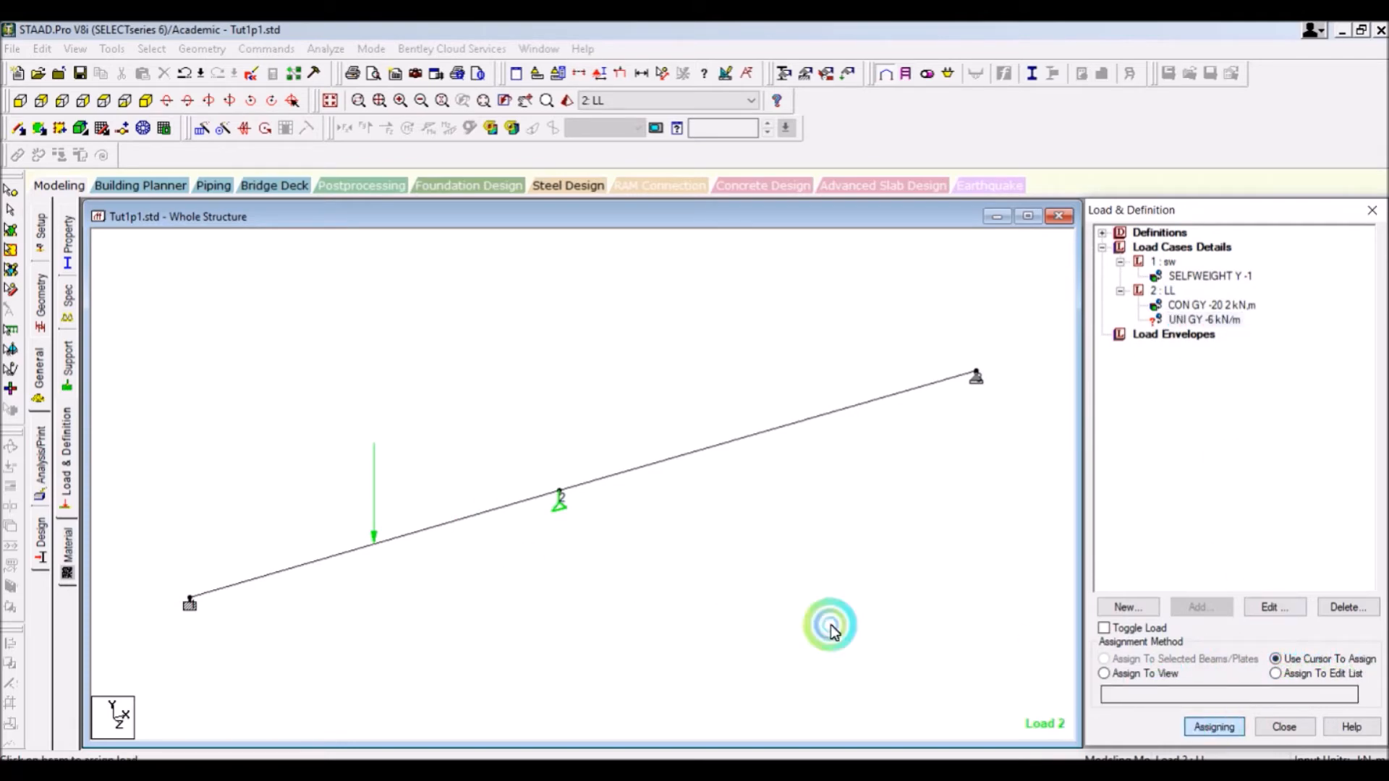
{"action": "left_click", "coordinate": [428, 527]}
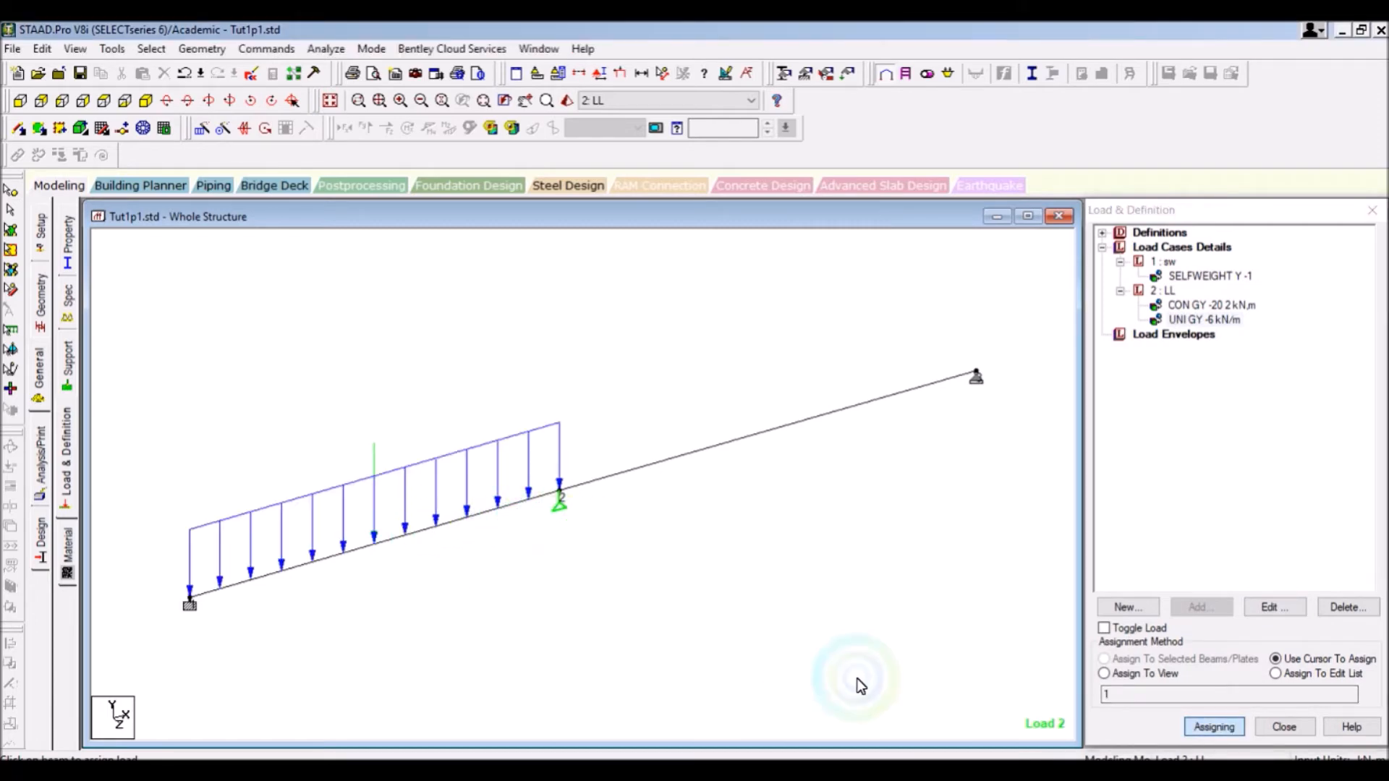
{"action": "left_click", "coordinate": [1207, 727]}
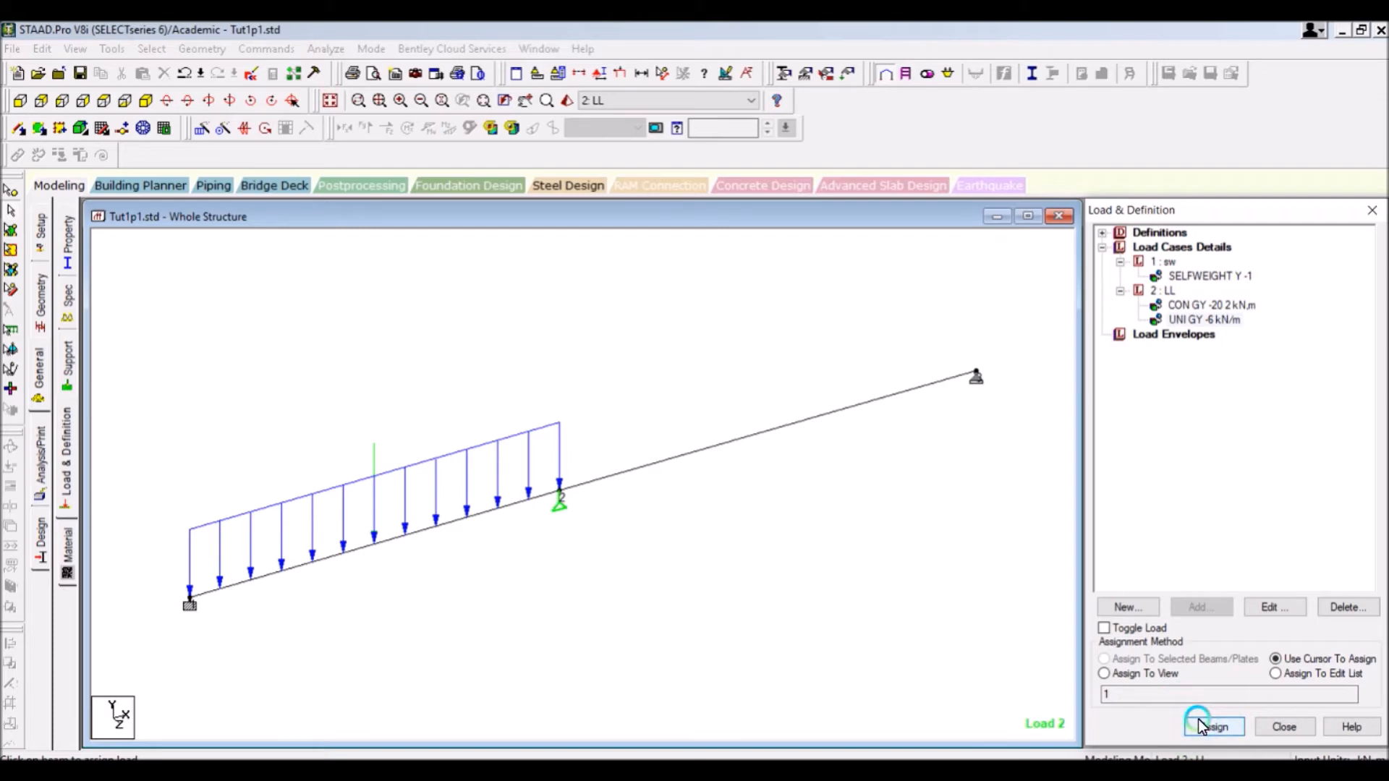
Step: Start a Trapezoidal member load item in the GY direction for load case "LL", comparing it with the Linear Varying option
{"action": "mouse_move", "coordinate": [962, 771]}
{"action": "mouse_move", "coordinate": [861, 705]}
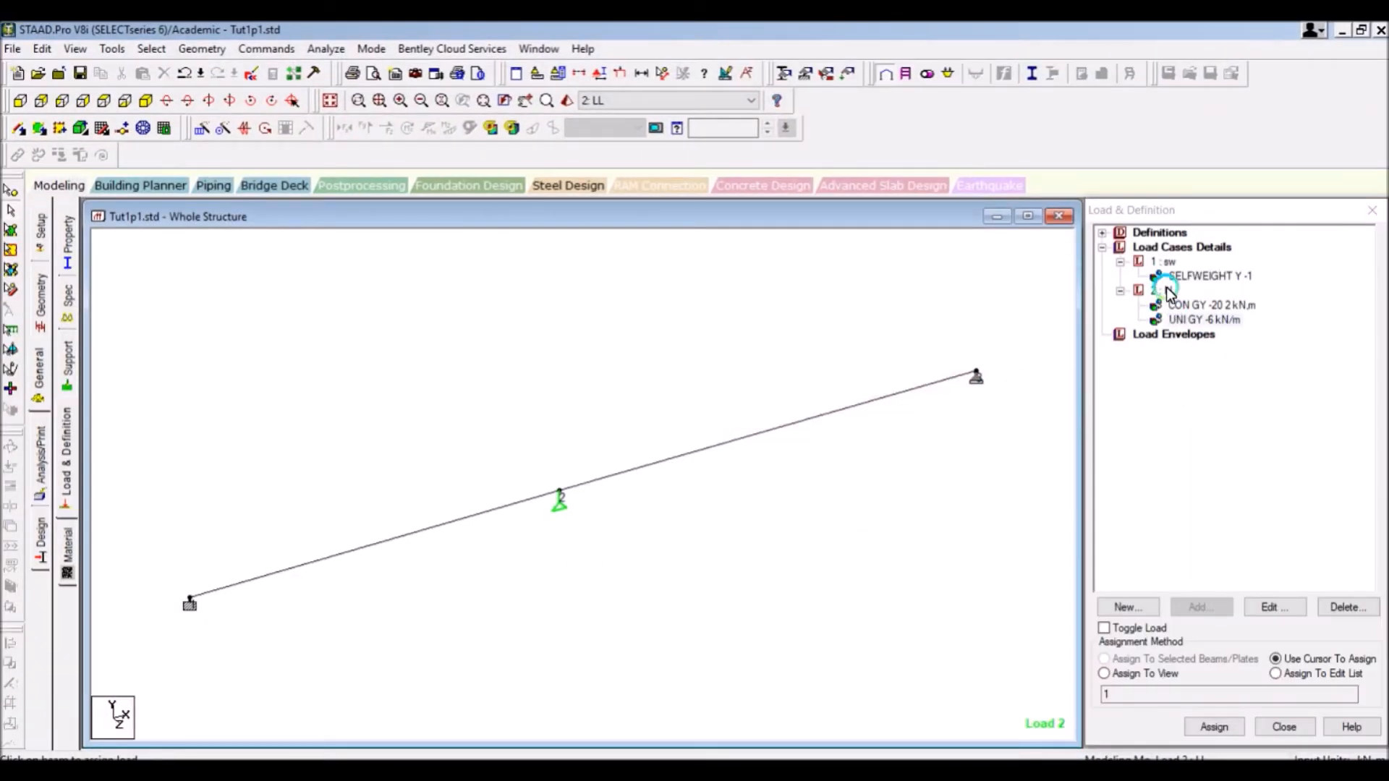
{"action": "left_click", "coordinate": [1165, 290]}
{"action": "left_click", "coordinate": [1200, 607]}
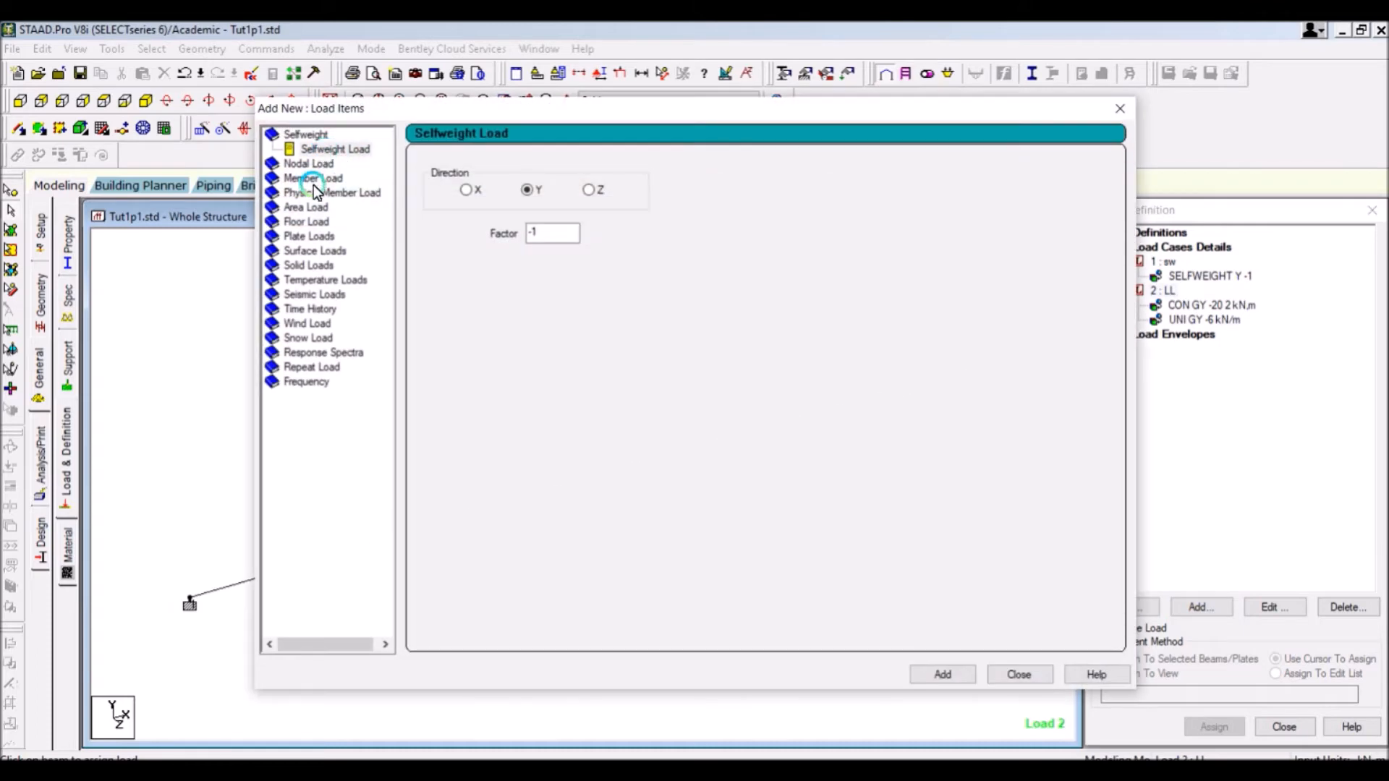
{"action": "left_click", "coordinate": [311, 180]}
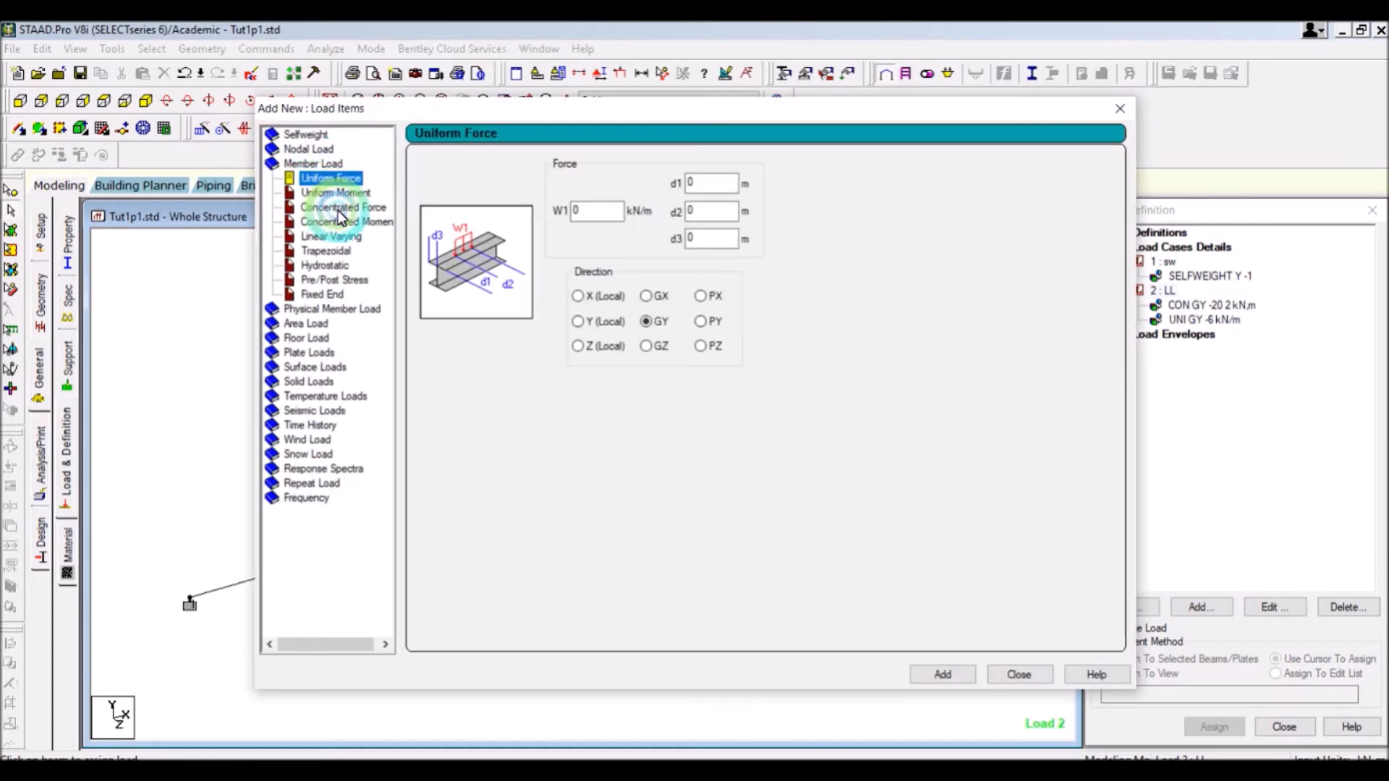
{"action": "left_click", "coordinate": [331, 236]}
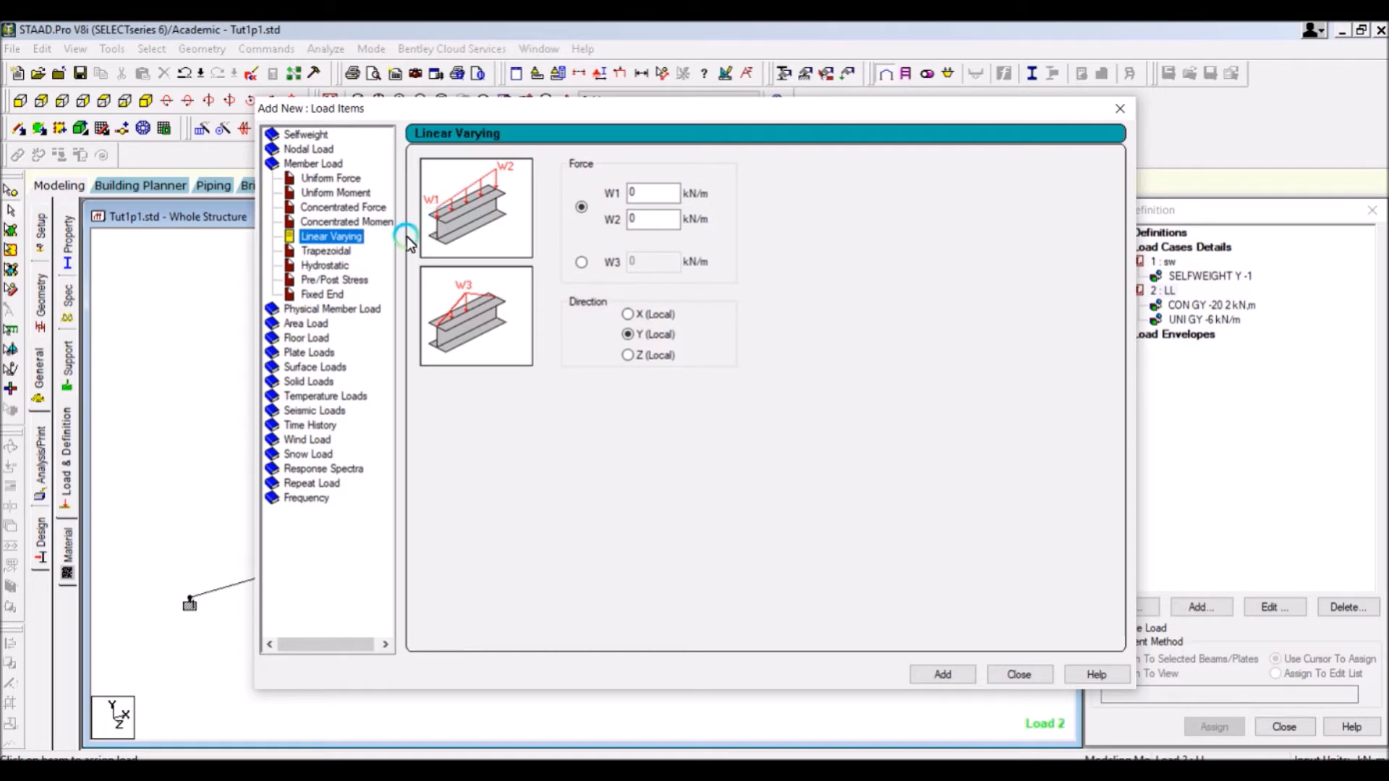
{"action": "left_click", "coordinate": [337, 252]}
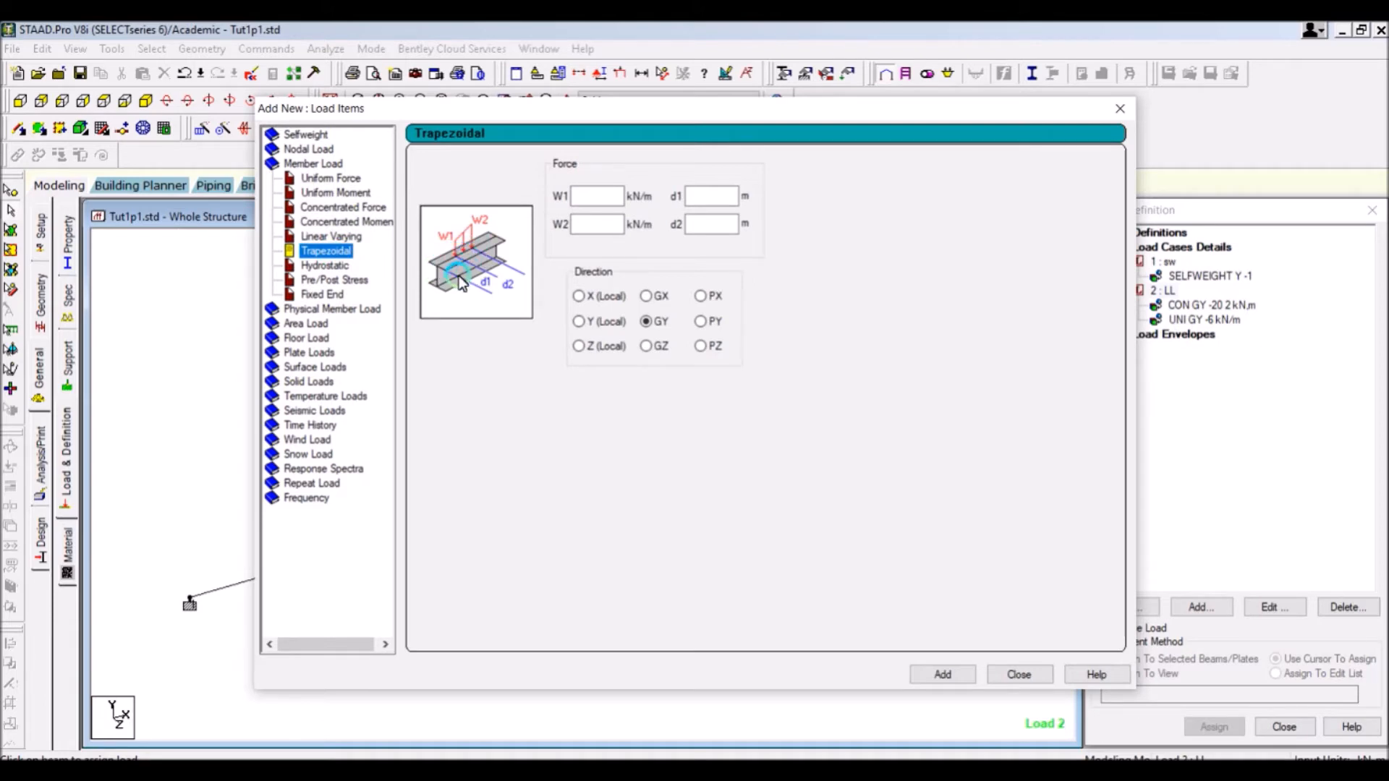
{"action": "left_click", "coordinate": [354, 236]}
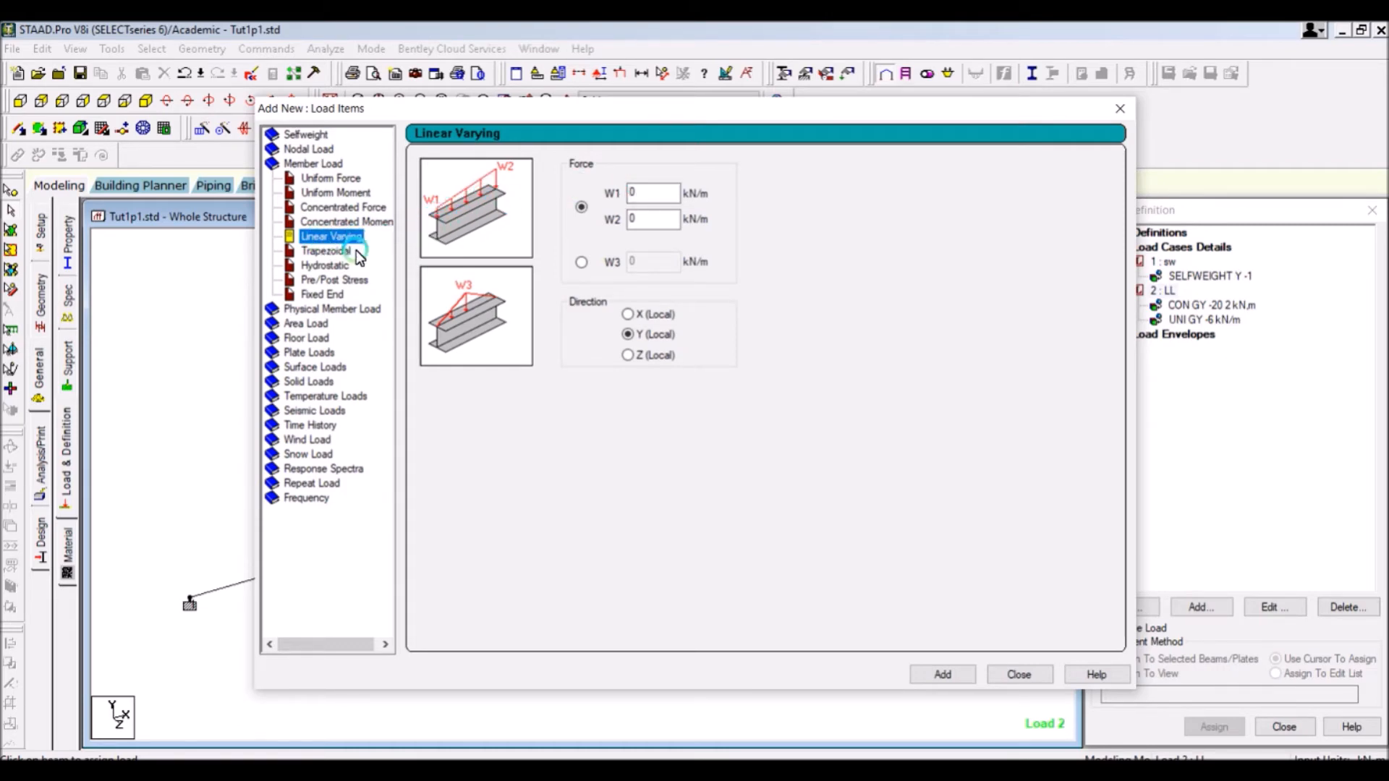
{"action": "left_click", "coordinate": [329, 251]}
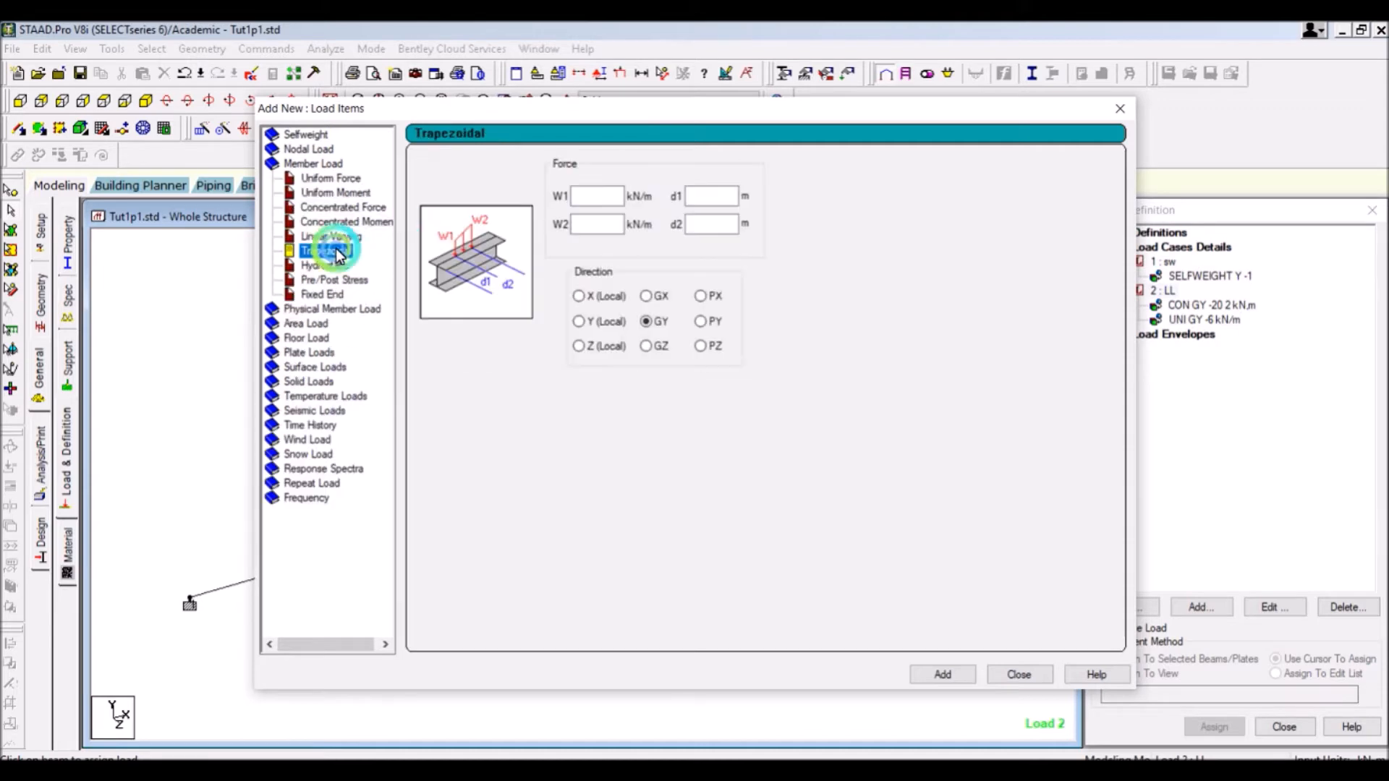
Step: Set the trapezoidal load's W1 to 0 and W2 to -15 kN/m, checking the reference beam picture for the load values
{"action": "left_click", "coordinate": [584, 200]}
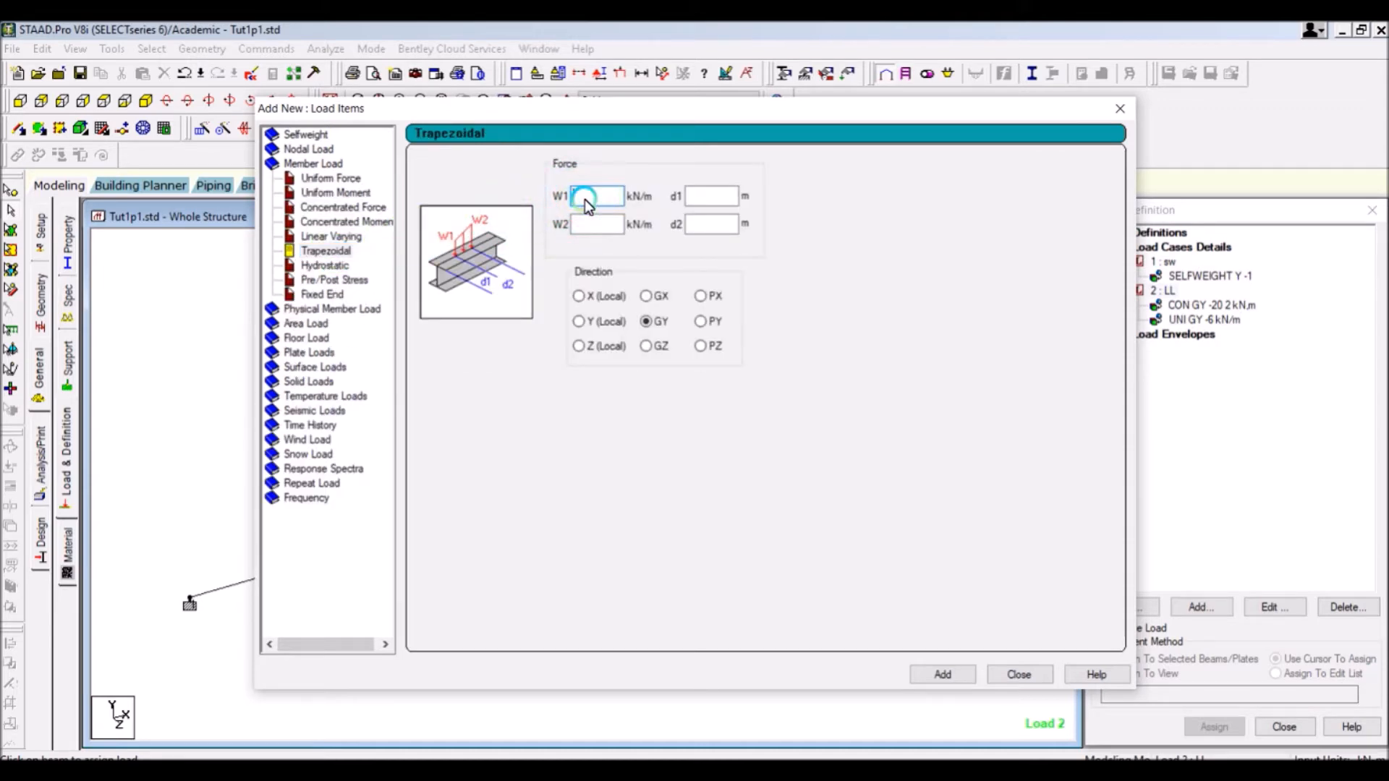
{"action": "left_click", "coordinate": [595, 225]}
{"action": "left_click", "coordinate": [995, 765]}
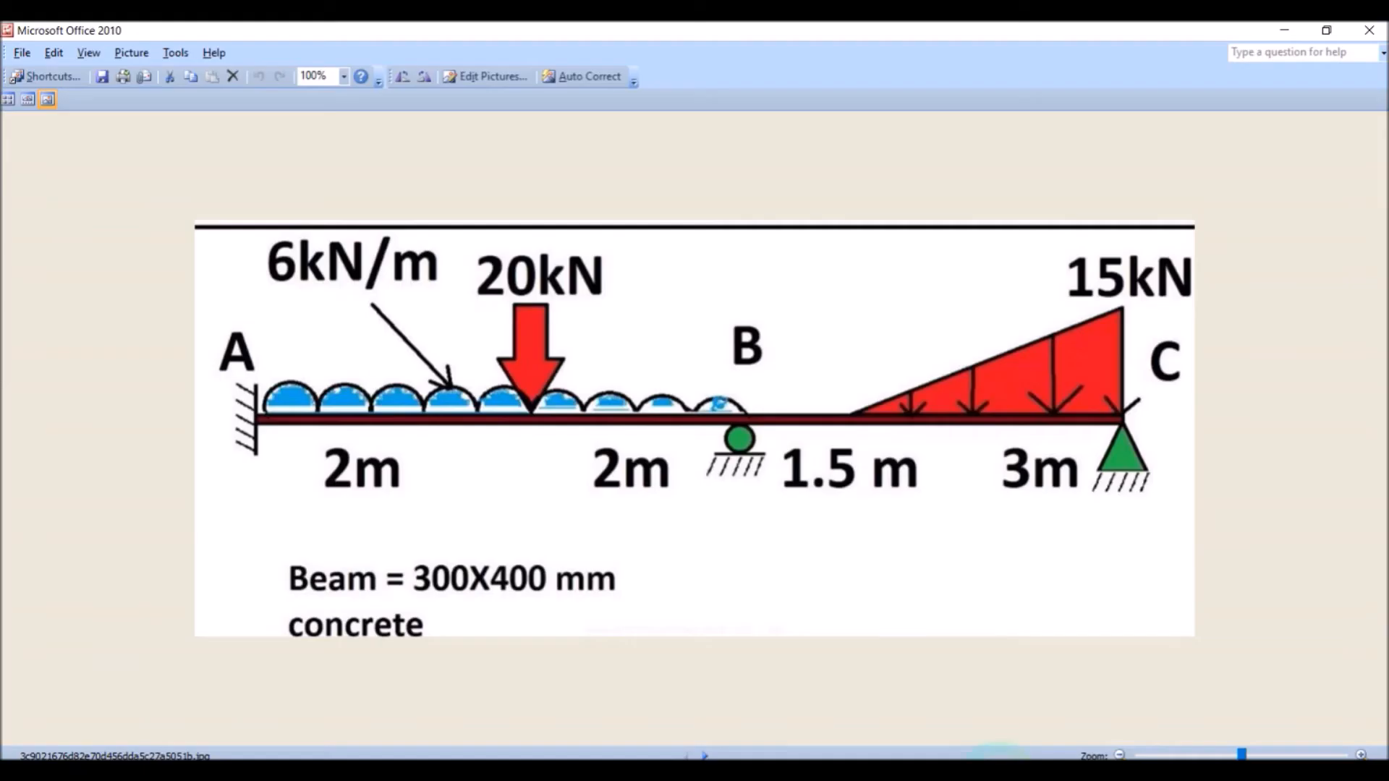
{"action": "left_click", "coordinate": [997, 766]}
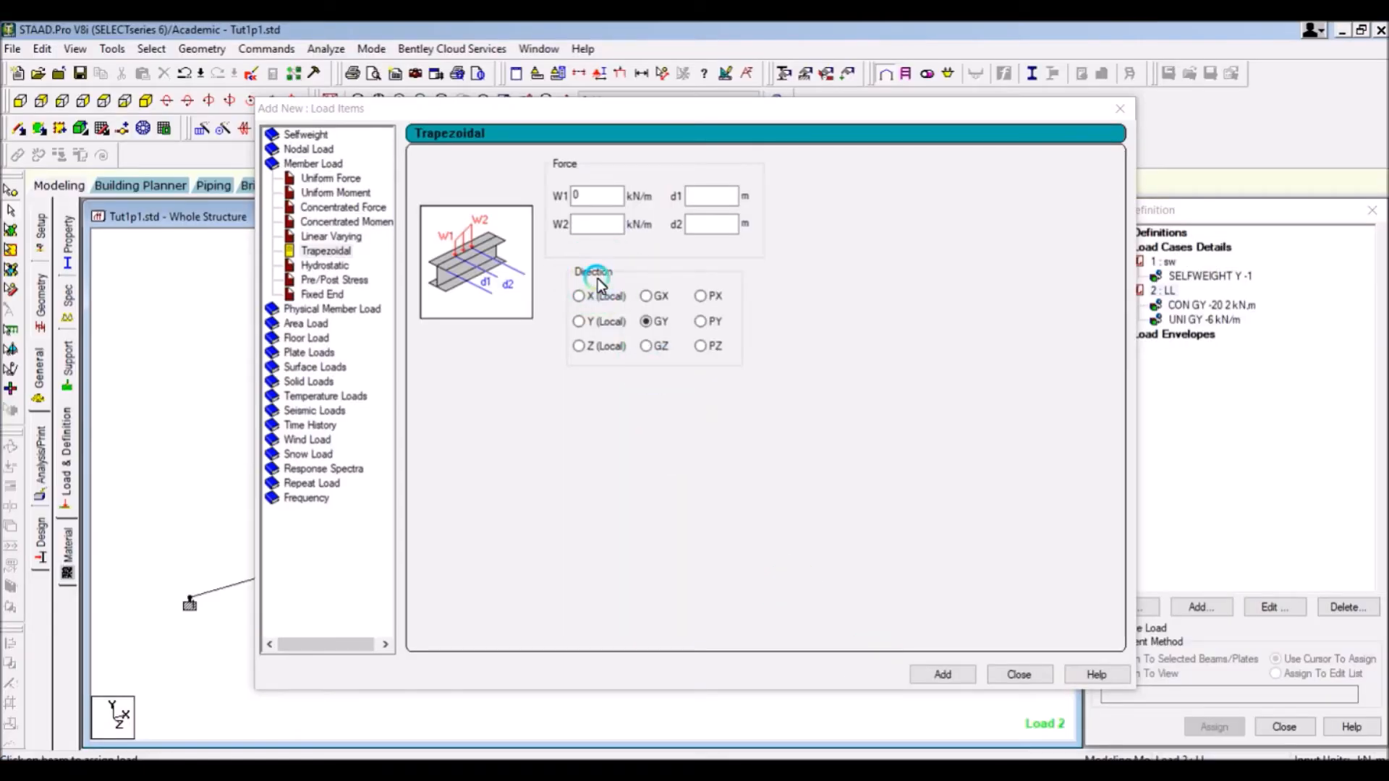
{"action": "left_click", "coordinate": [582, 225]}
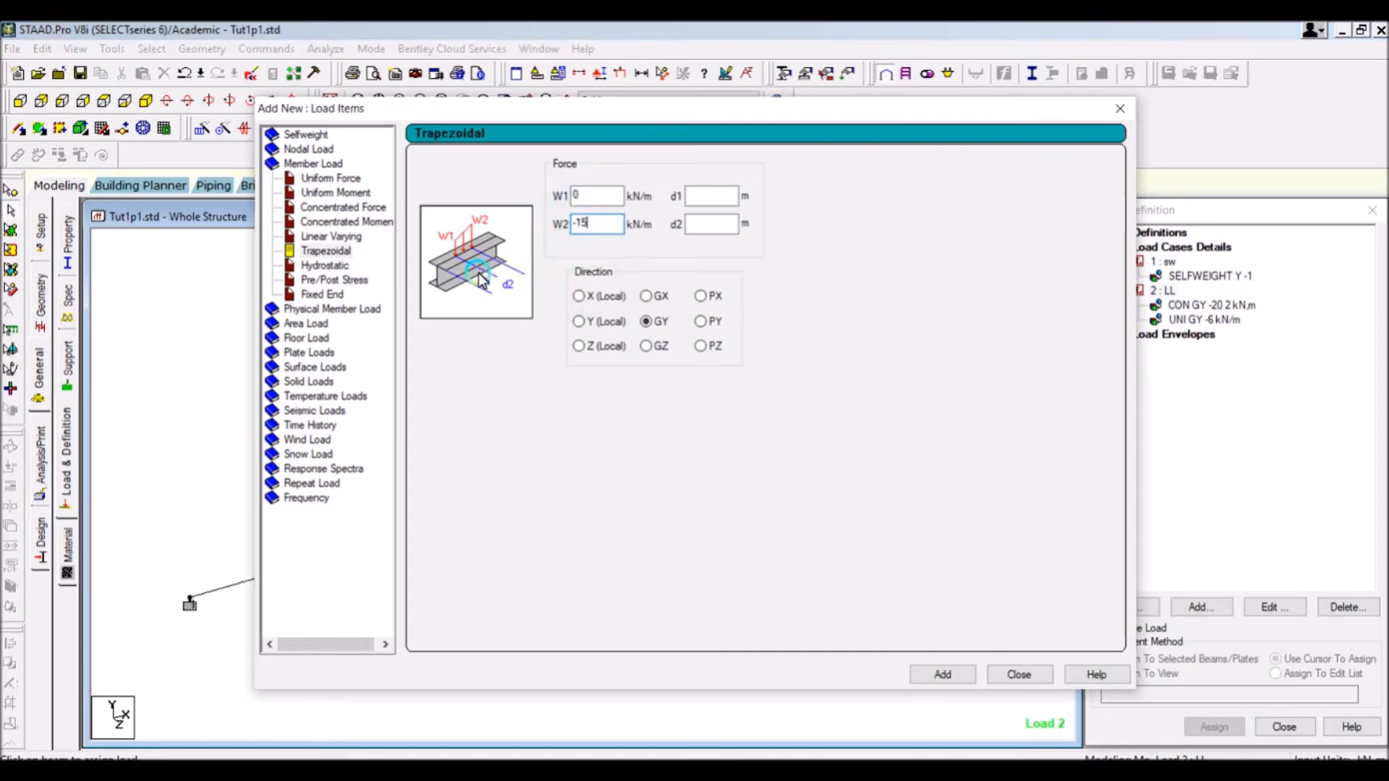
Step: Set the trapezoidal load's d1 to 1.5 m, fill in d2, add the load item and close the dialog
{"action": "left_click", "coordinate": [719, 196]}
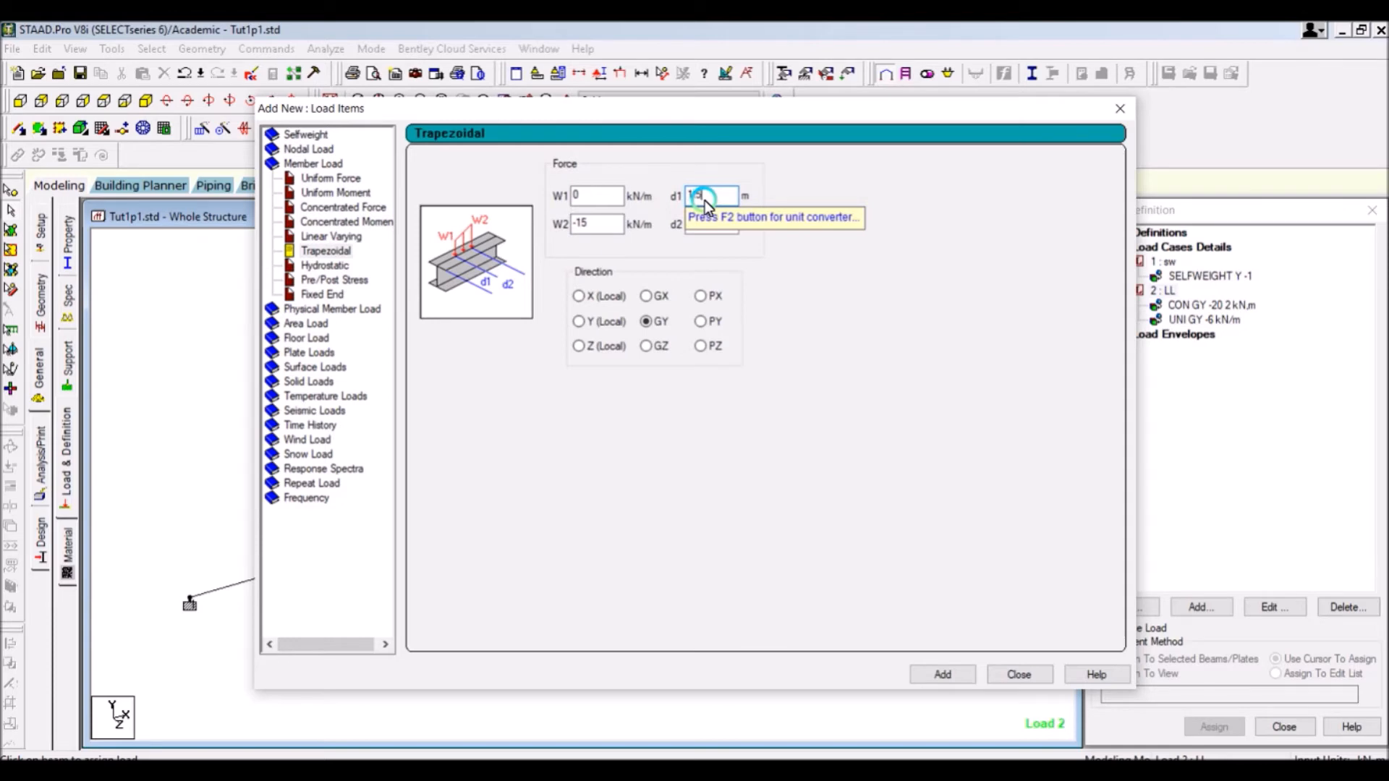
{"action": "type", "text": "1."}
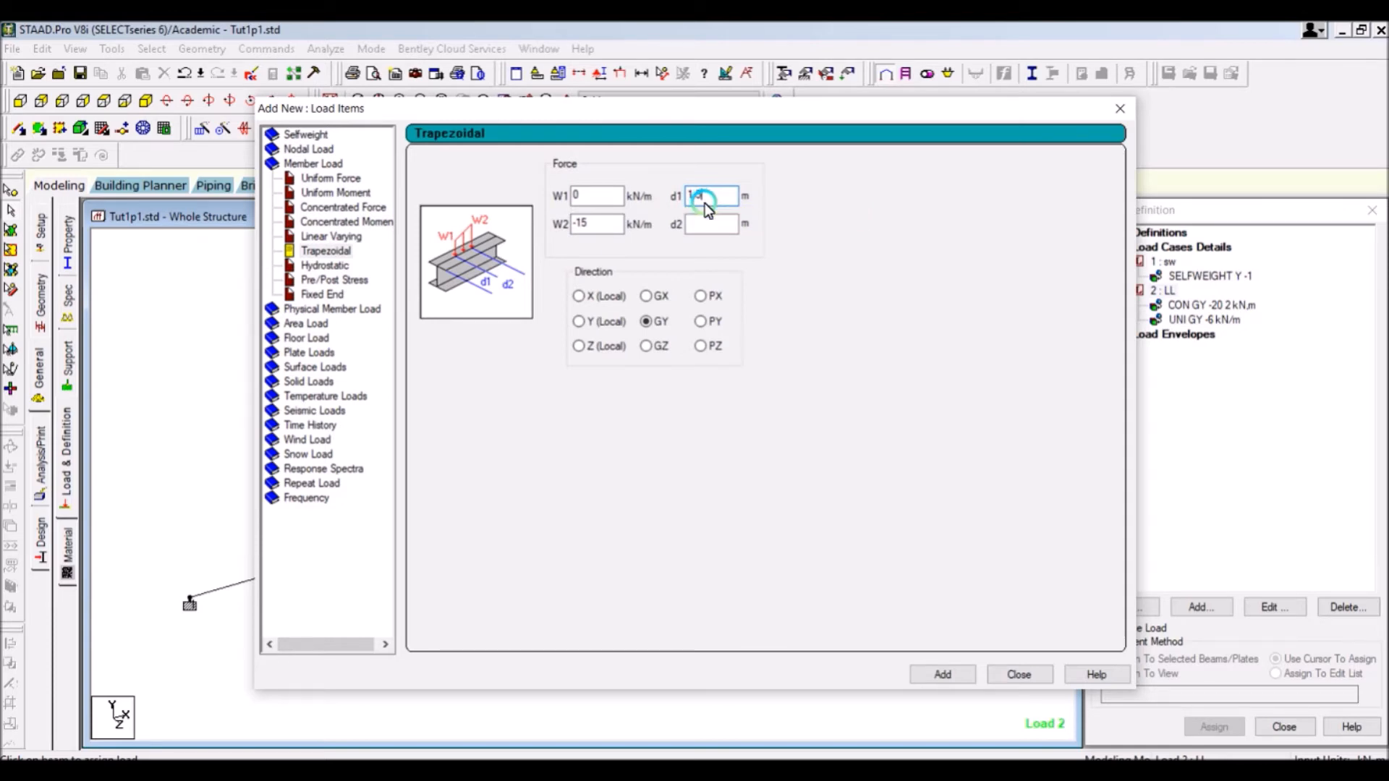
{"action": "type", "text": "5"}
{"action": "left_click", "coordinate": [734, 225]}
{"action": "left_click", "coordinate": [938, 675]}
{"action": "left_click", "coordinate": [1019, 674]}
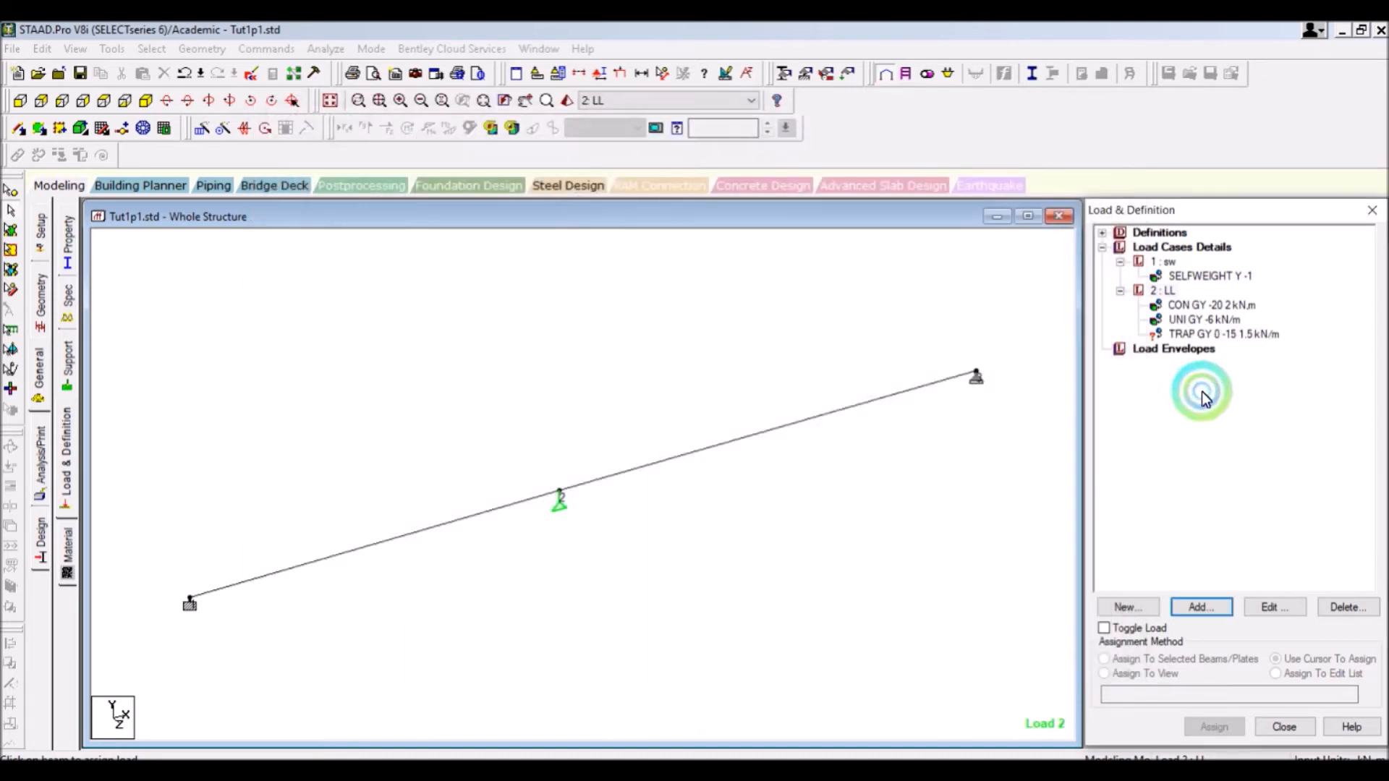
Step: Assign the trapezoidal load item to the 4.5 m beam member with the cursor and bring the whole load diagram into view
{"action": "left_click", "coordinate": [1222, 334]}
{"action": "left_click", "coordinate": [1214, 726]}
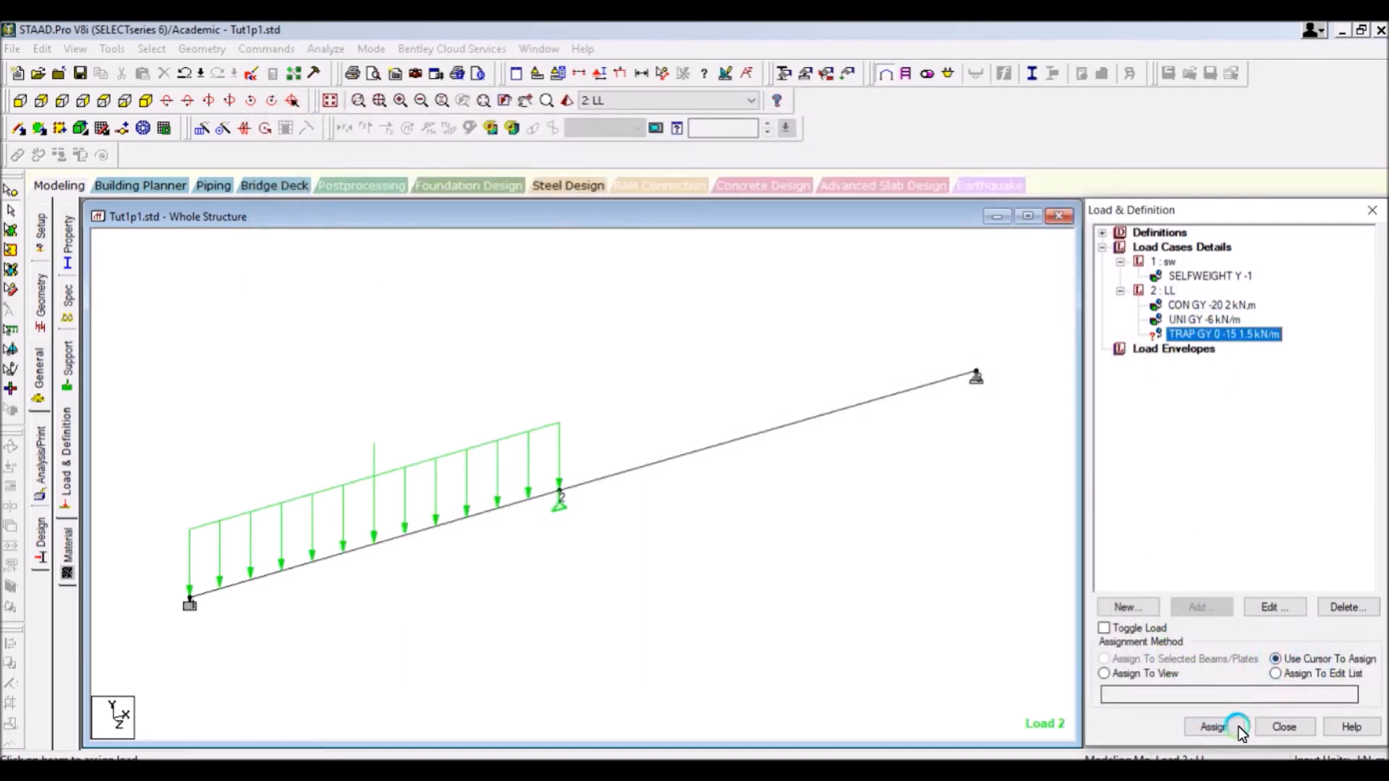
{"action": "left_click", "coordinate": [830, 410]}
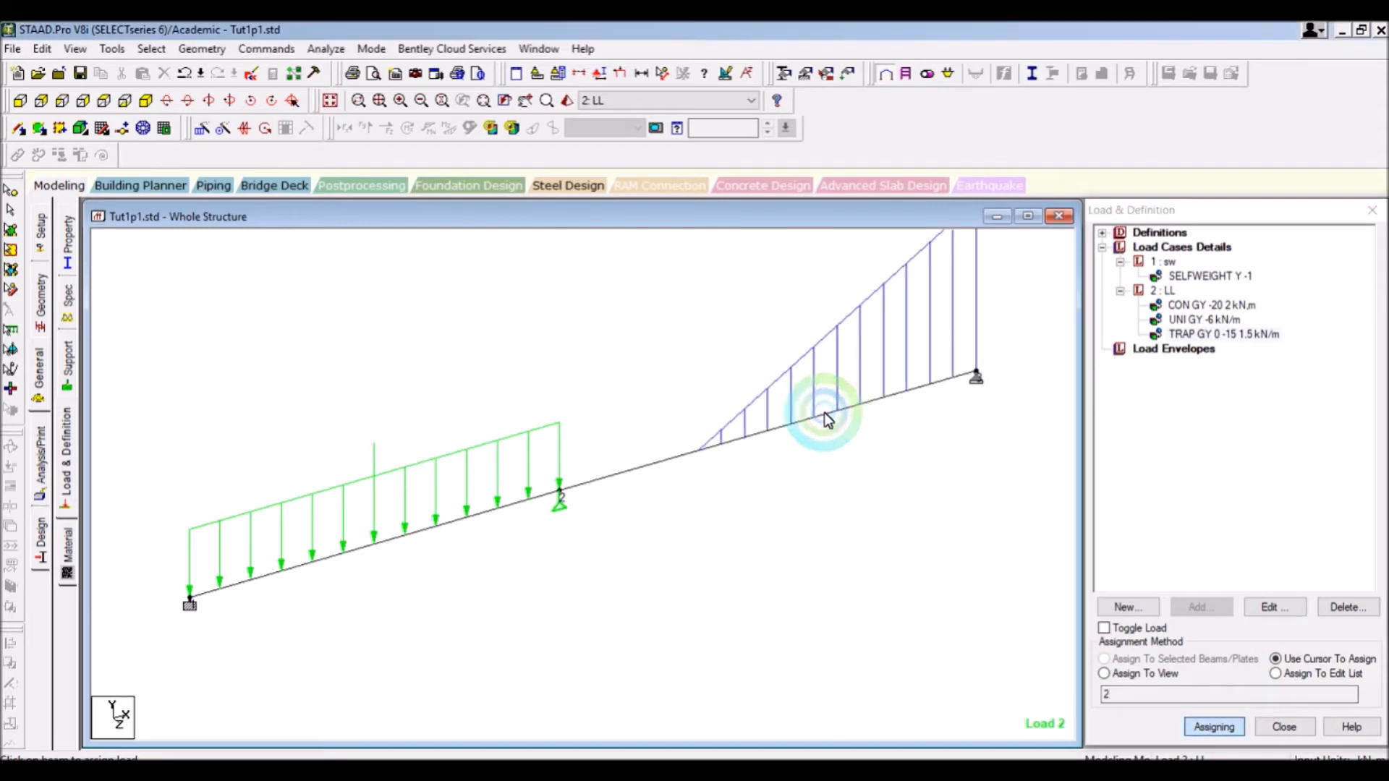
{"action": "scroll", "coordinate": [850, 443], "scroll_direction": "down", "scroll_amount": 4}
{"action": "scroll", "coordinate": [851, 444], "scroll_direction": "down", "scroll_amount": 2}
{"action": "scroll", "coordinate": [853, 443], "scroll_direction": "up", "scroll_amount": 1}
{"action": "left_click", "coordinate": [545, 468]}
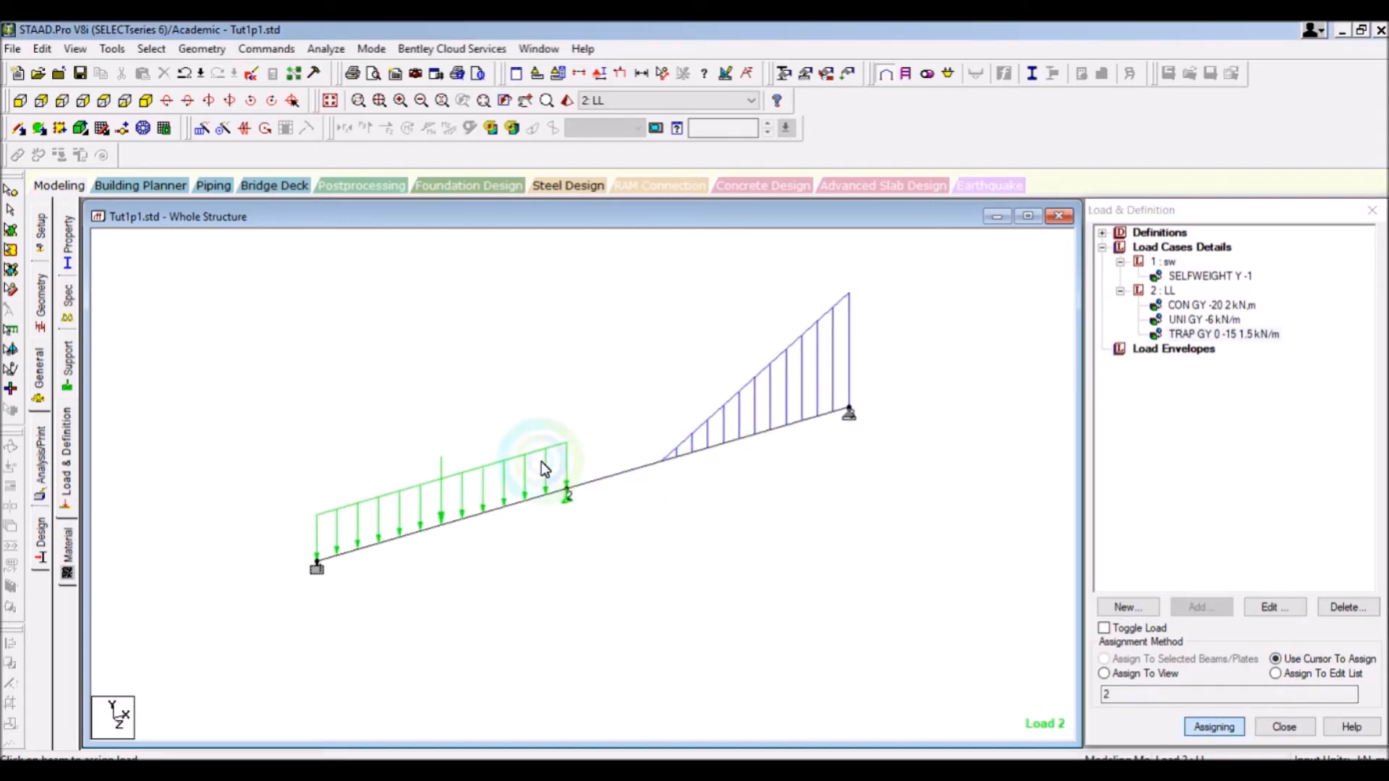
Step: Highlight the uniform, concentrated and trapezoidal load items of load case "LL" in turn to check their placement on the beam
{"action": "left_click", "coordinate": [1216, 322]}
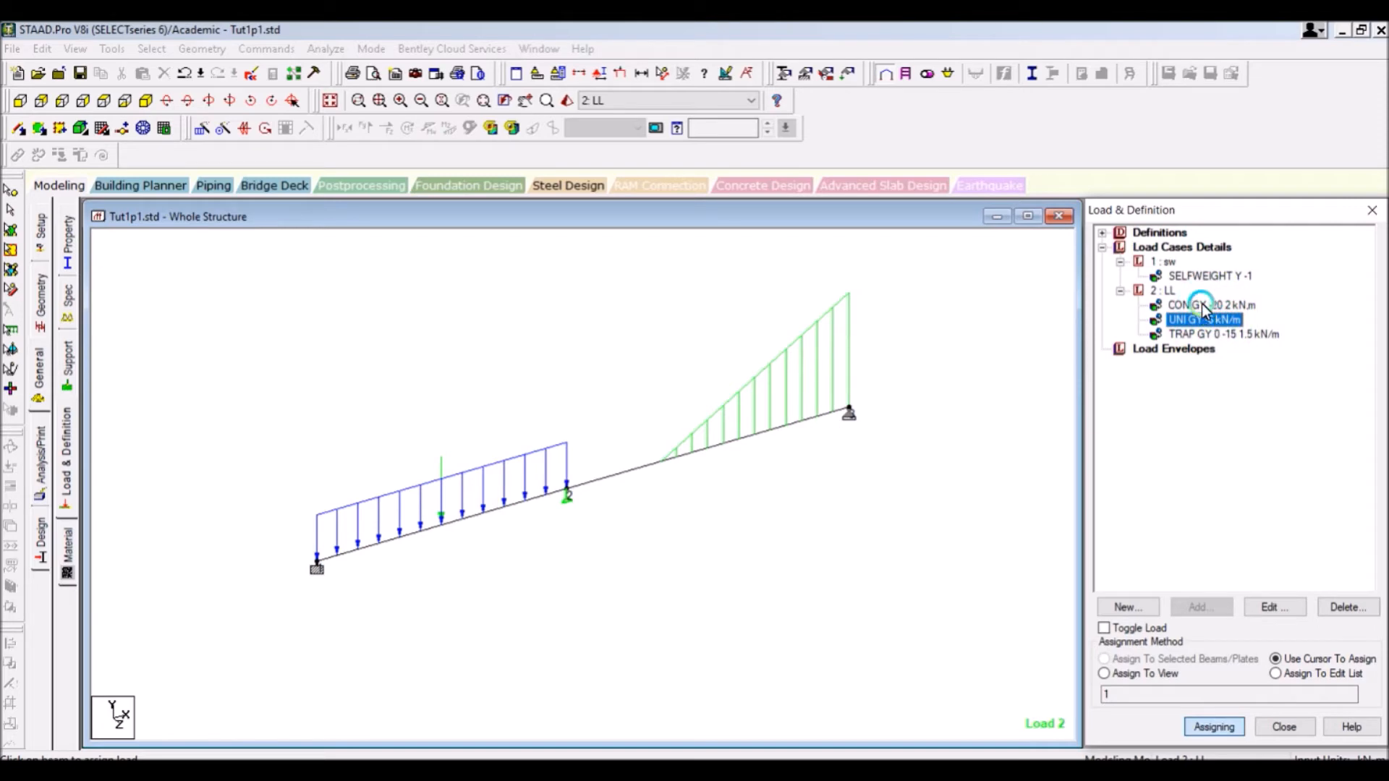
{"action": "left_click", "coordinate": [1201, 304]}
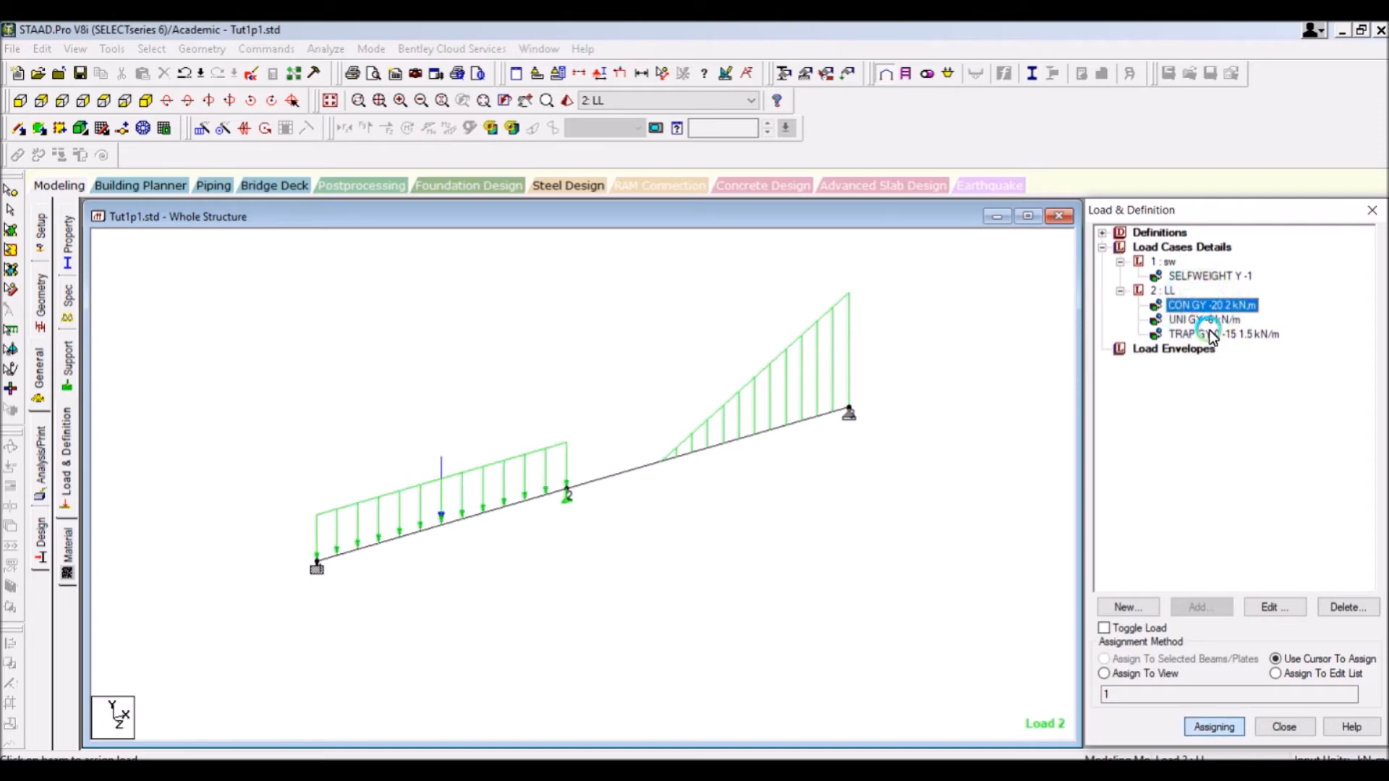
{"action": "left_click", "coordinate": [1211, 333]}
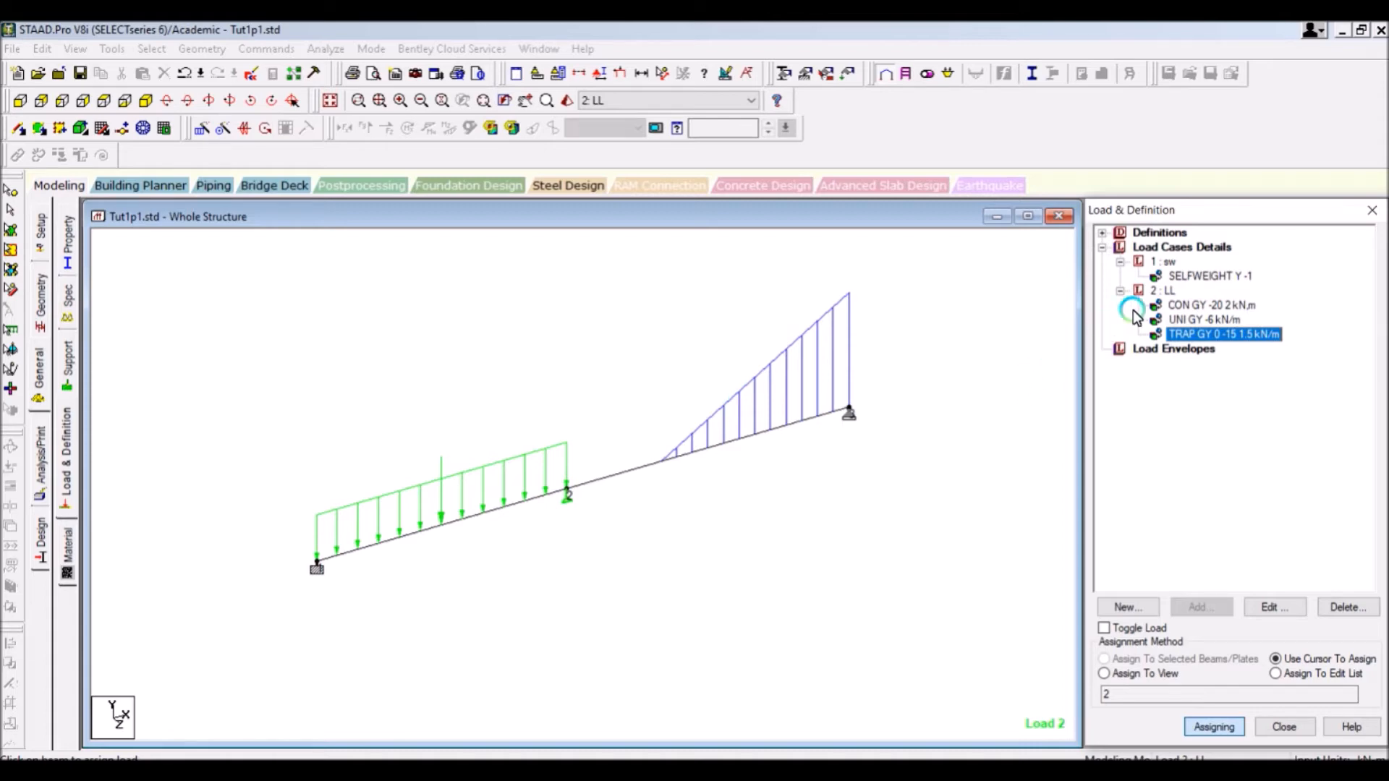
Step: Open the dialog for adding a new load case under Load Cases Details
{"action": "left_click", "coordinate": [1159, 249]}
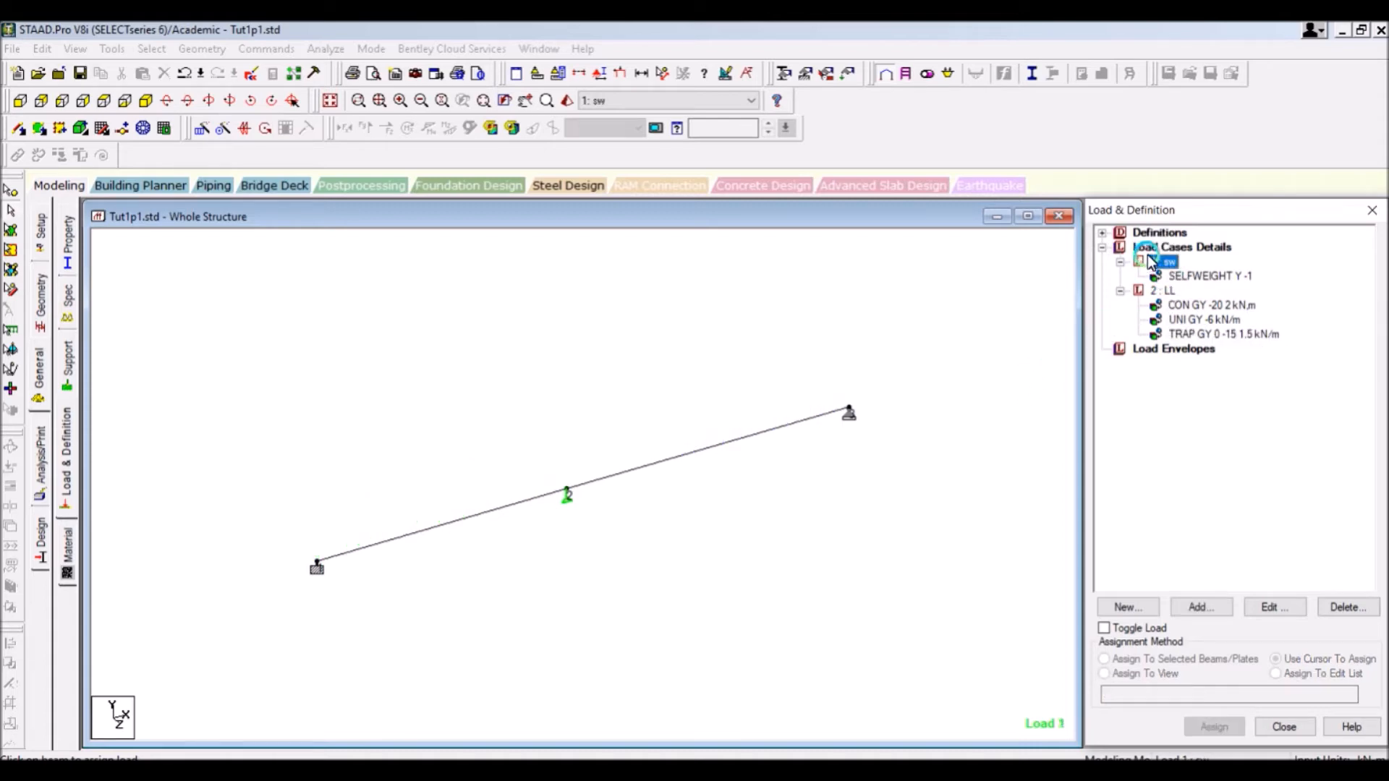
{"action": "left_click", "coordinate": [1149, 249]}
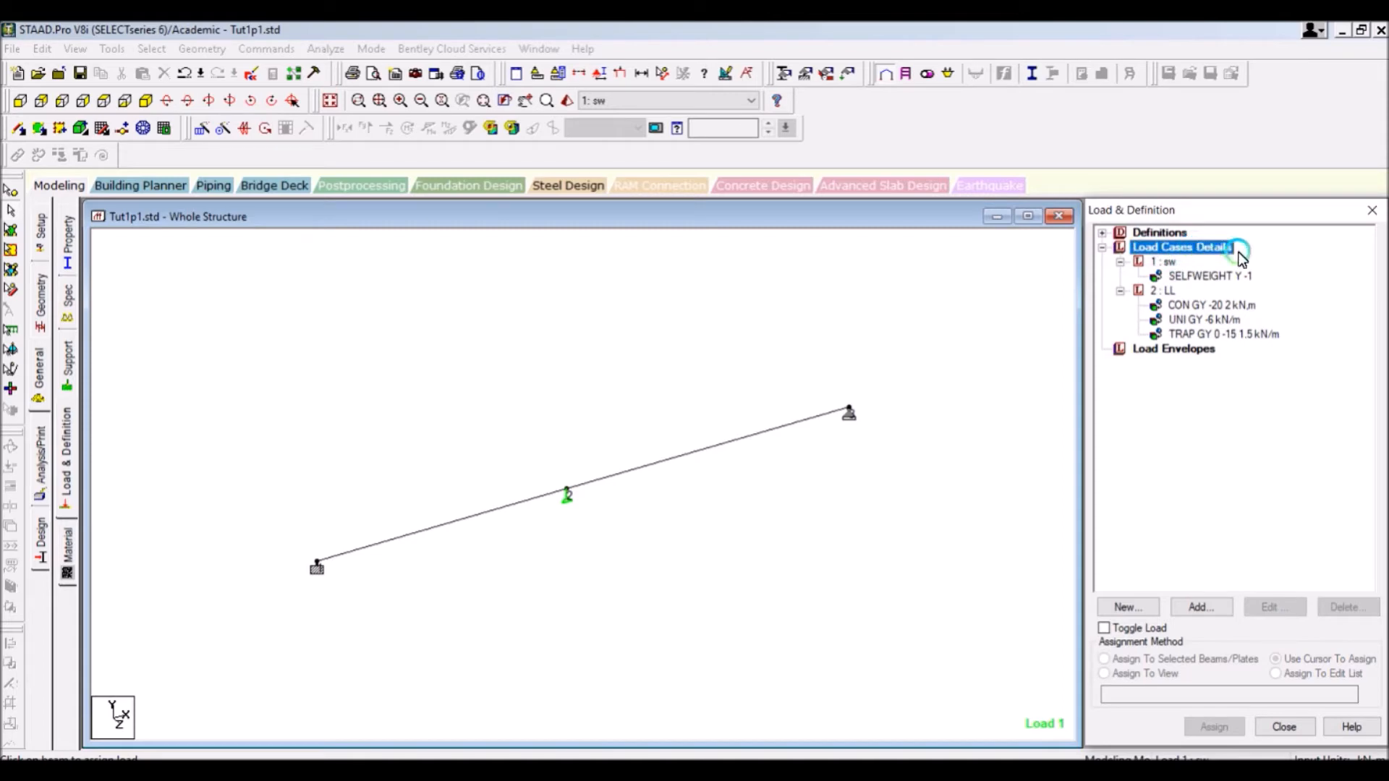
{"action": "left_click", "coordinate": [1208, 609]}
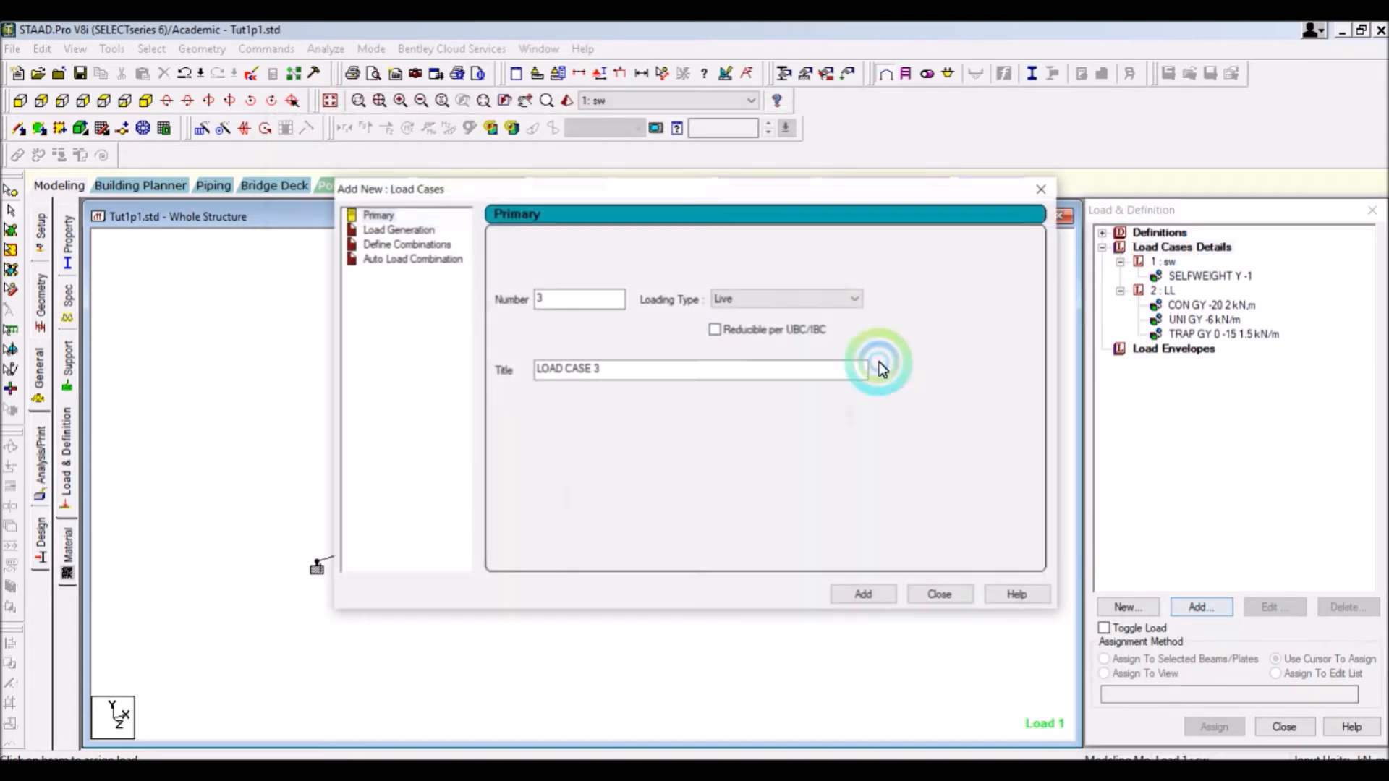
Step: Try a manually defined Normal combination of load cases "sw" and "LL" with a factor of 1 each
{"action": "left_click", "coordinate": [393, 246]}
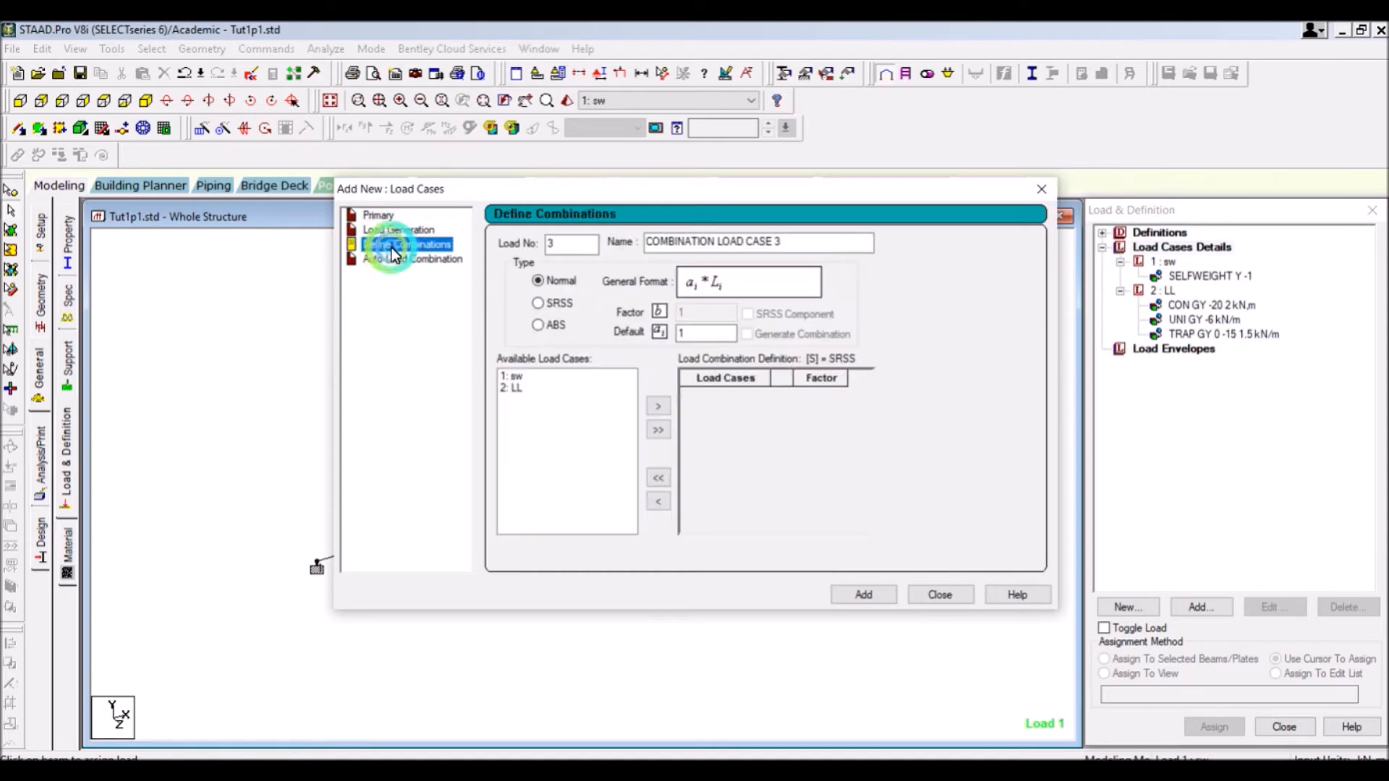
{"action": "left_click", "coordinate": [518, 391]}
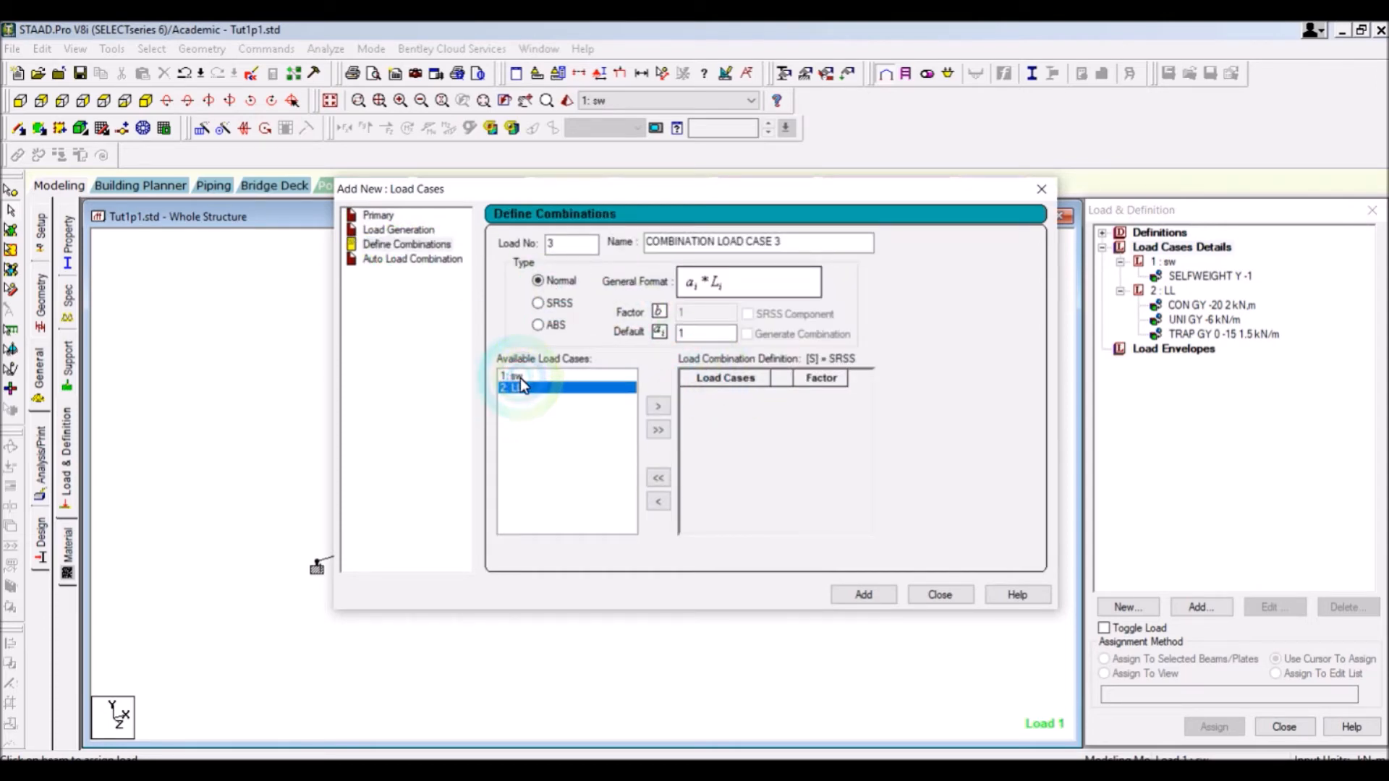
{"action": "left_click", "coordinate": [514, 377]}
{"action": "left_click", "coordinate": [657, 406]}
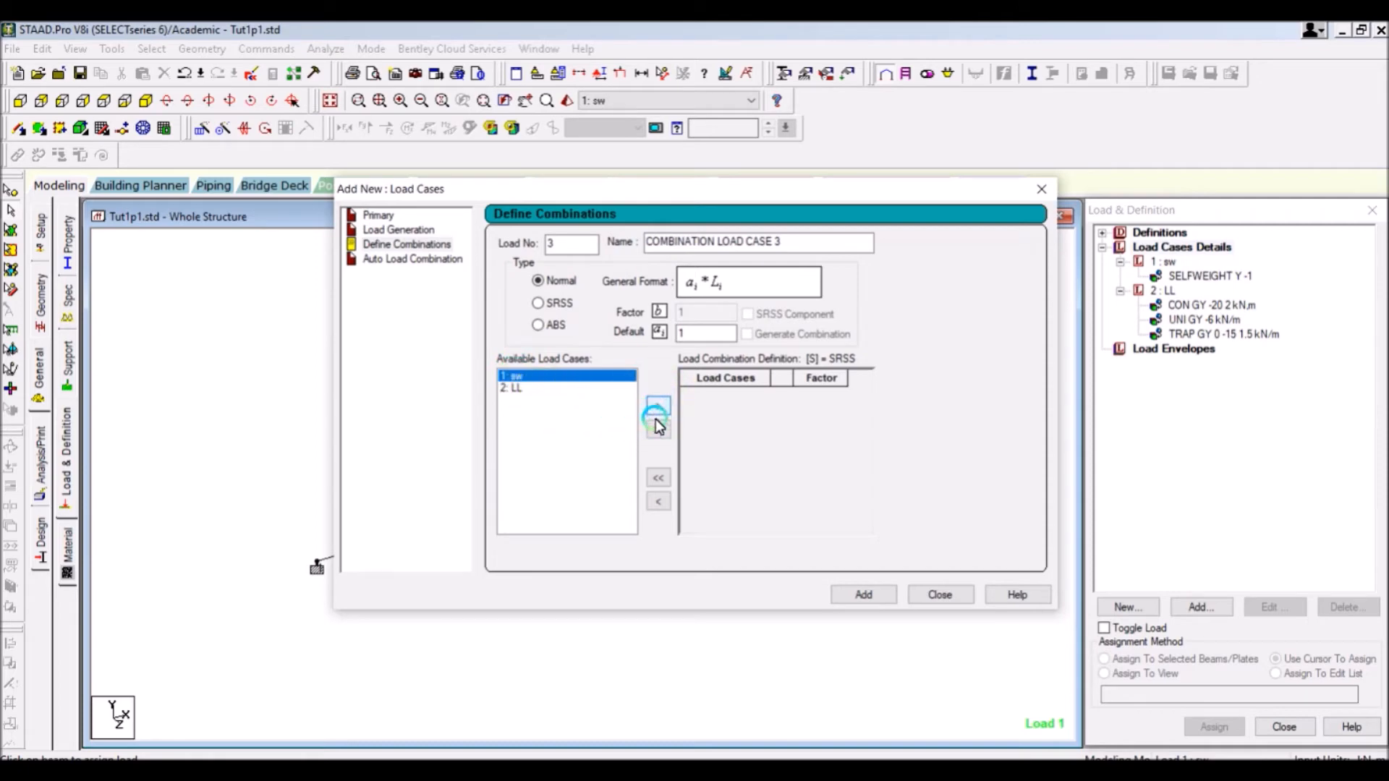
{"action": "left_click", "coordinate": [658, 430]}
{"action": "left_click", "coordinate": [802, 404]}
{"action": "left_click", "coordinate": [735, 398]}
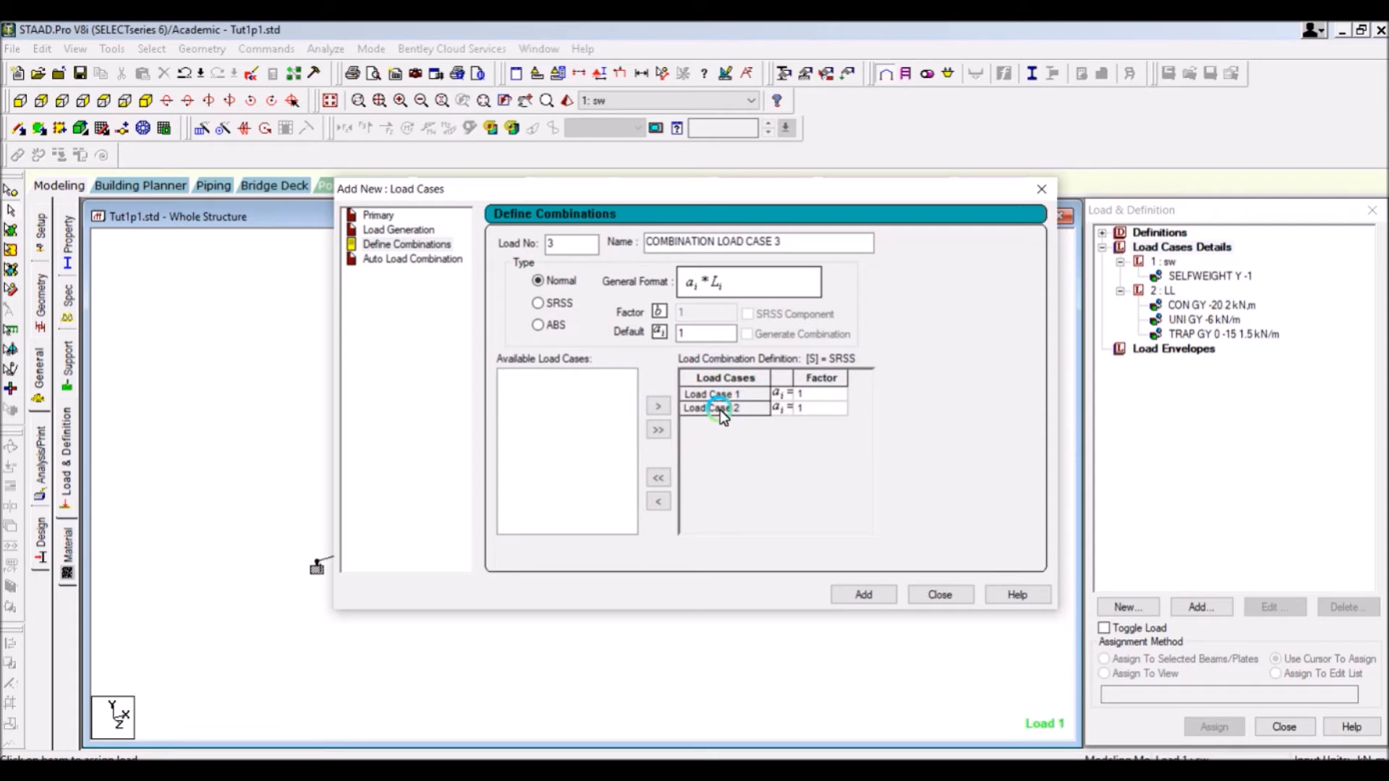
{"action": "left_click", "coordinate": [801, 395]}
{"action": "left_click", "coordinate": [807, 403]}
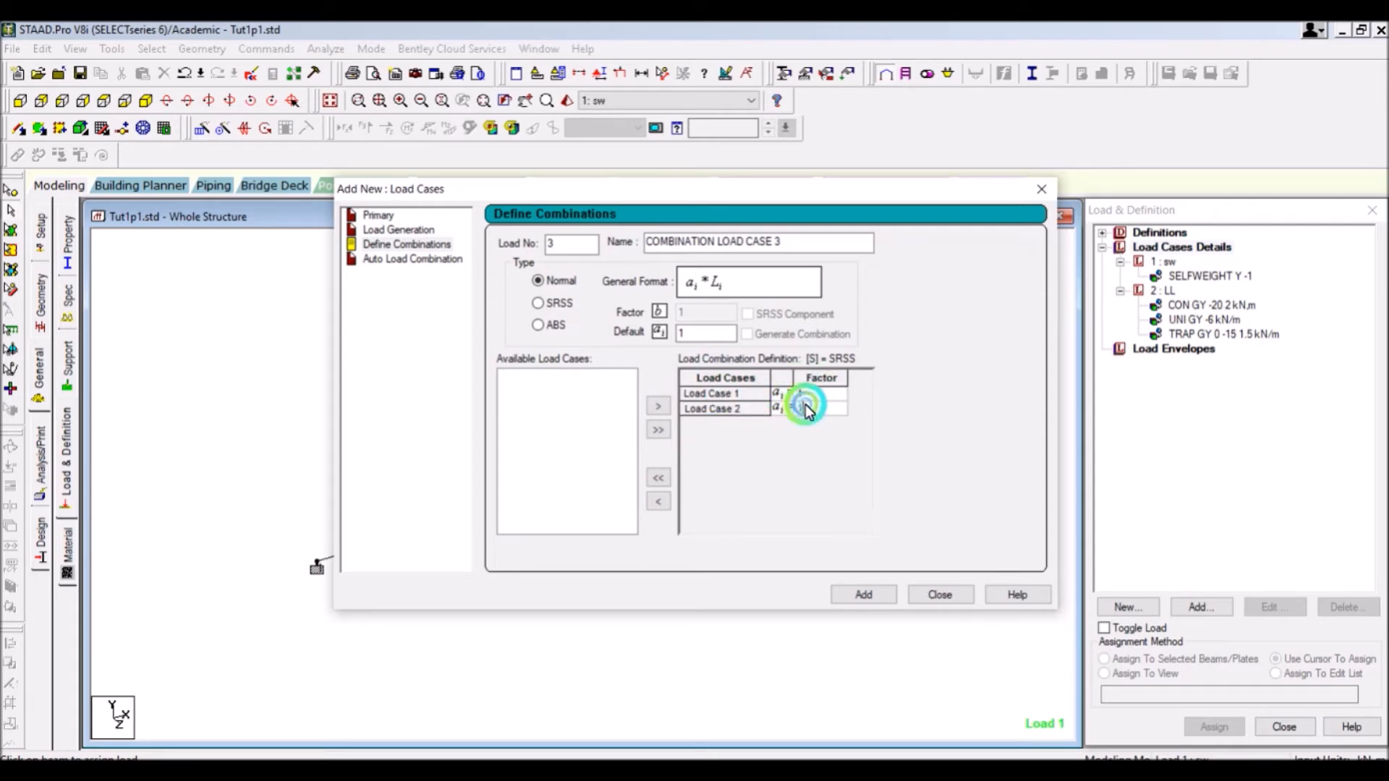
Step: Generate automatic load combinations using the Indian Code and the Genral_Structures category
{"action": "left_click", "coordinate": [414, 259]}
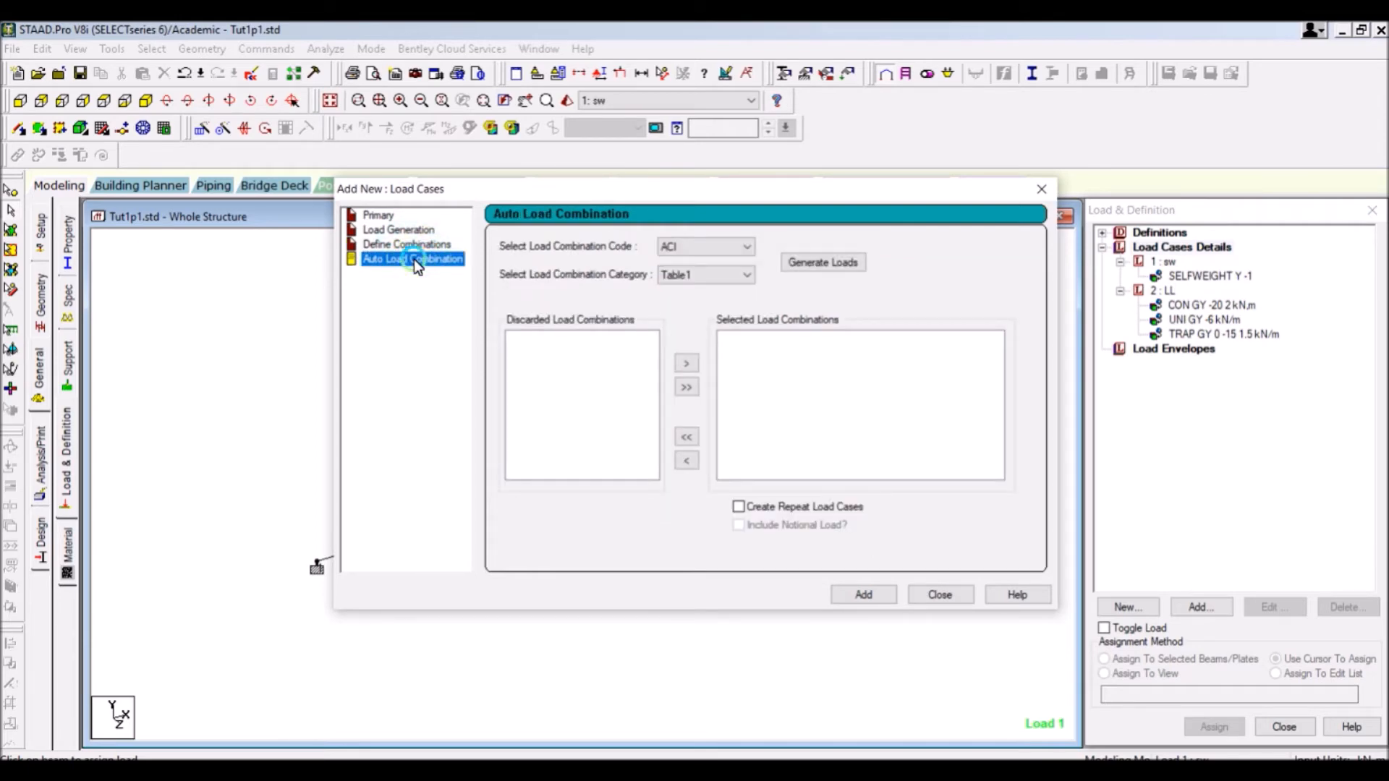
{"action": "left_click", "coordinate": [699, 247]}
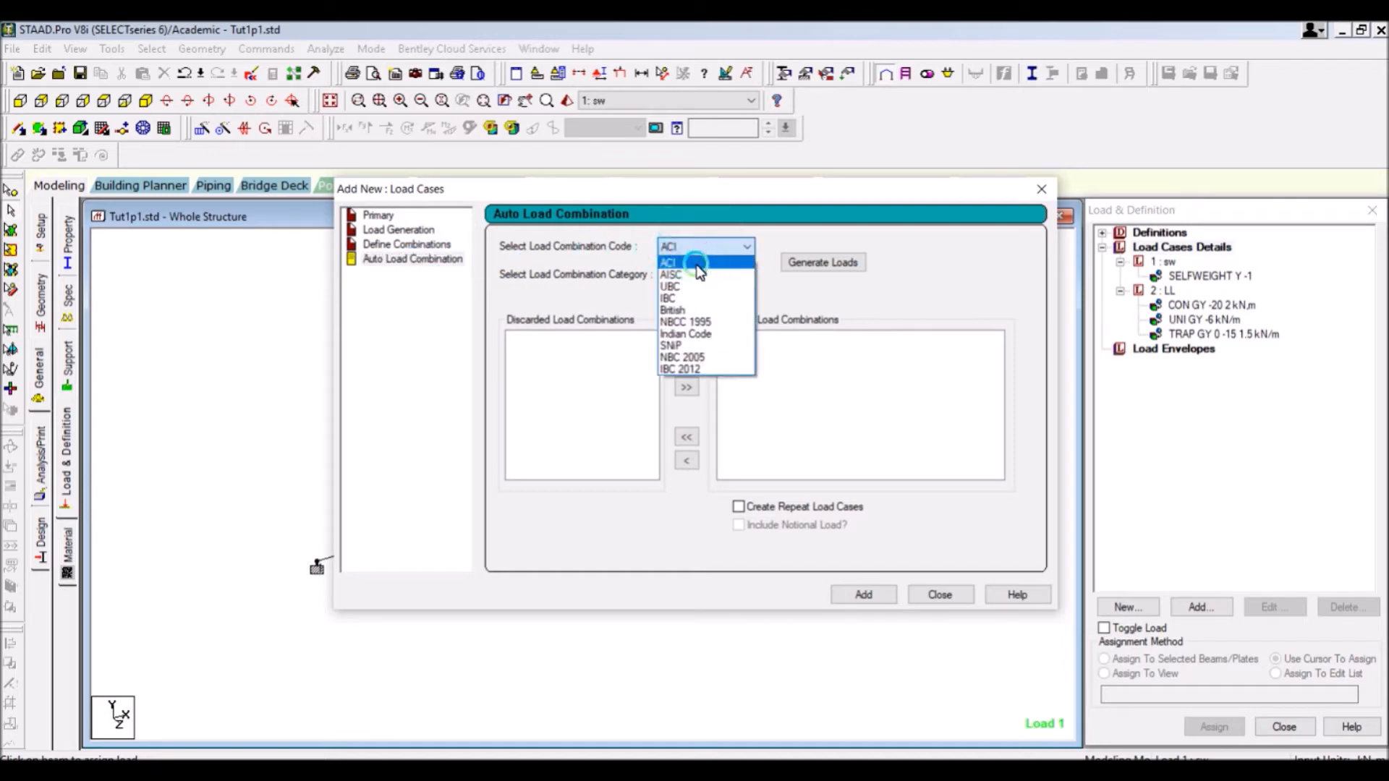
{"action": "left_click", "coordinate": [692, 334]}
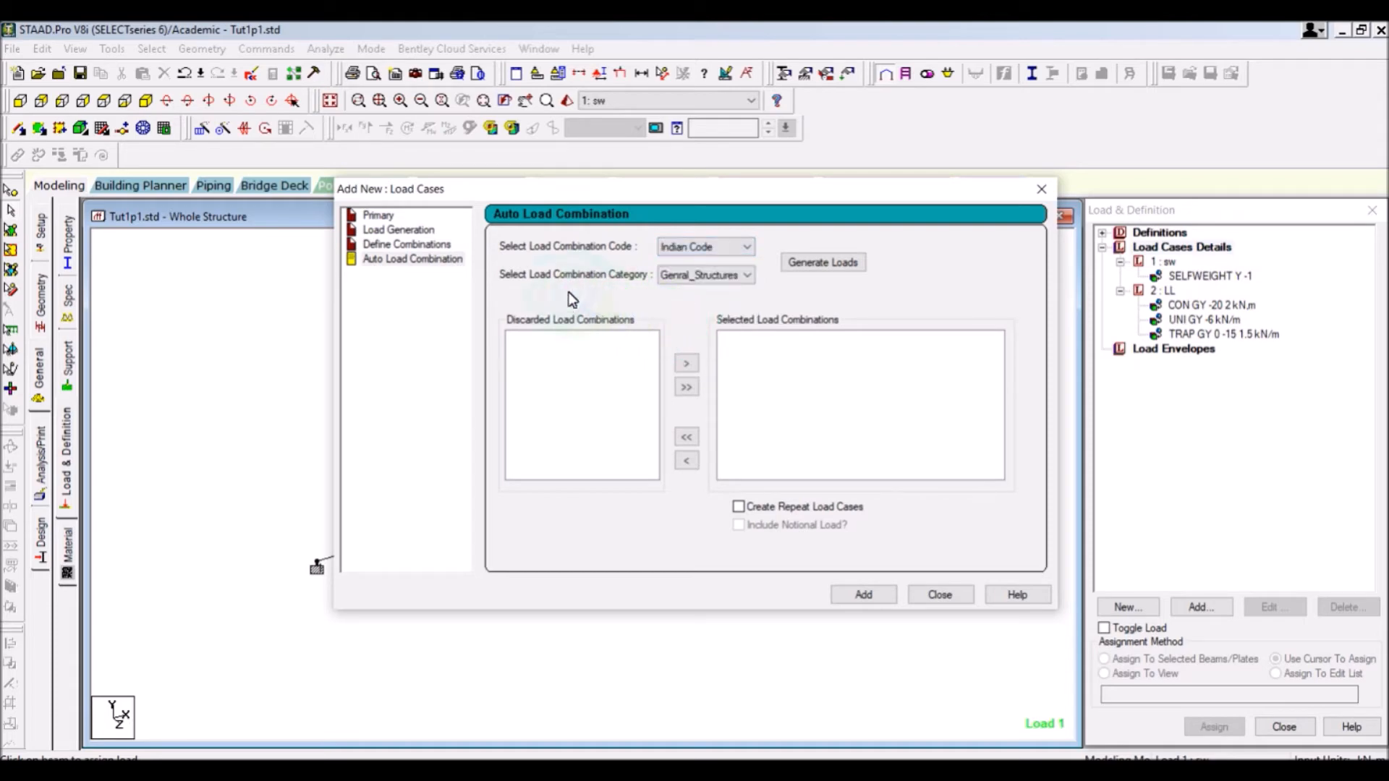
{"action": "left_click", "coordinate": [709, 276]}
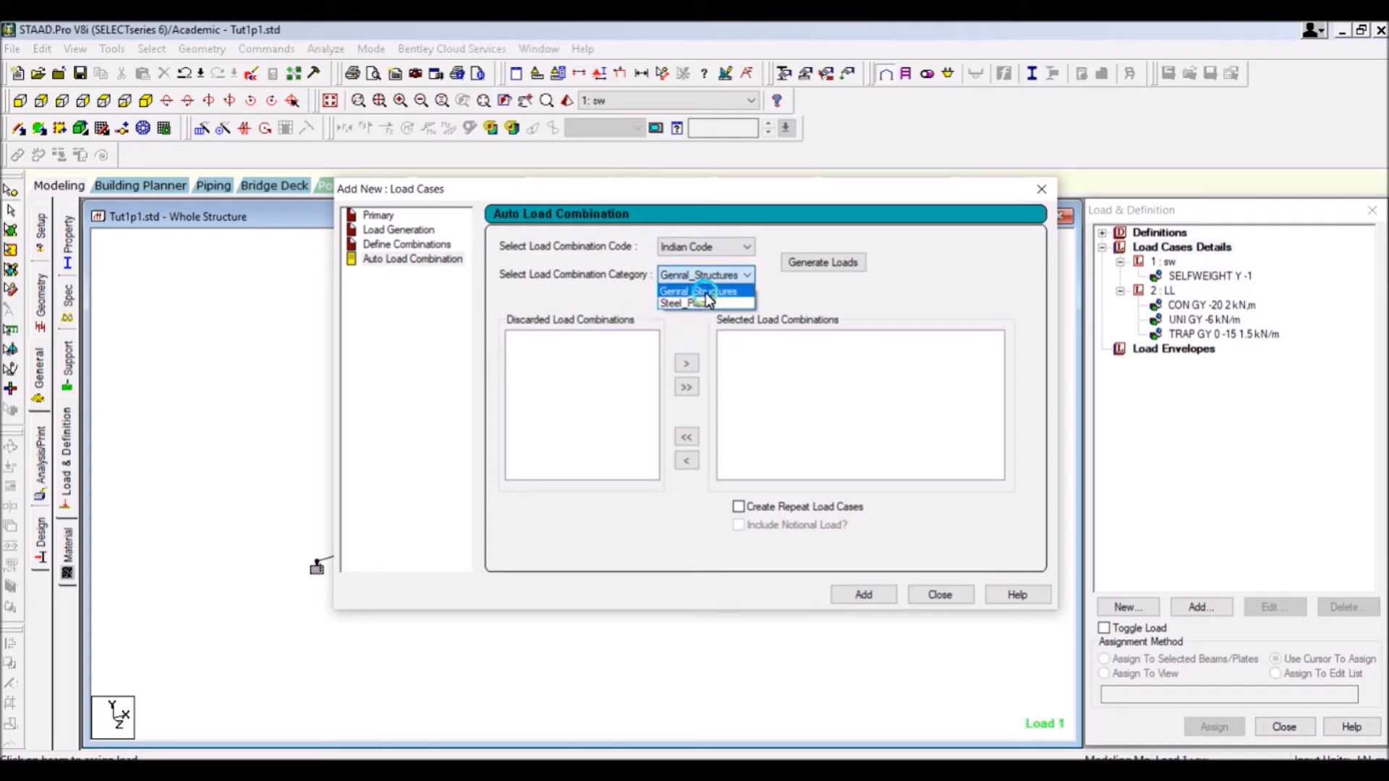
{"action": "left_click", "coordinate": [707, 292]}
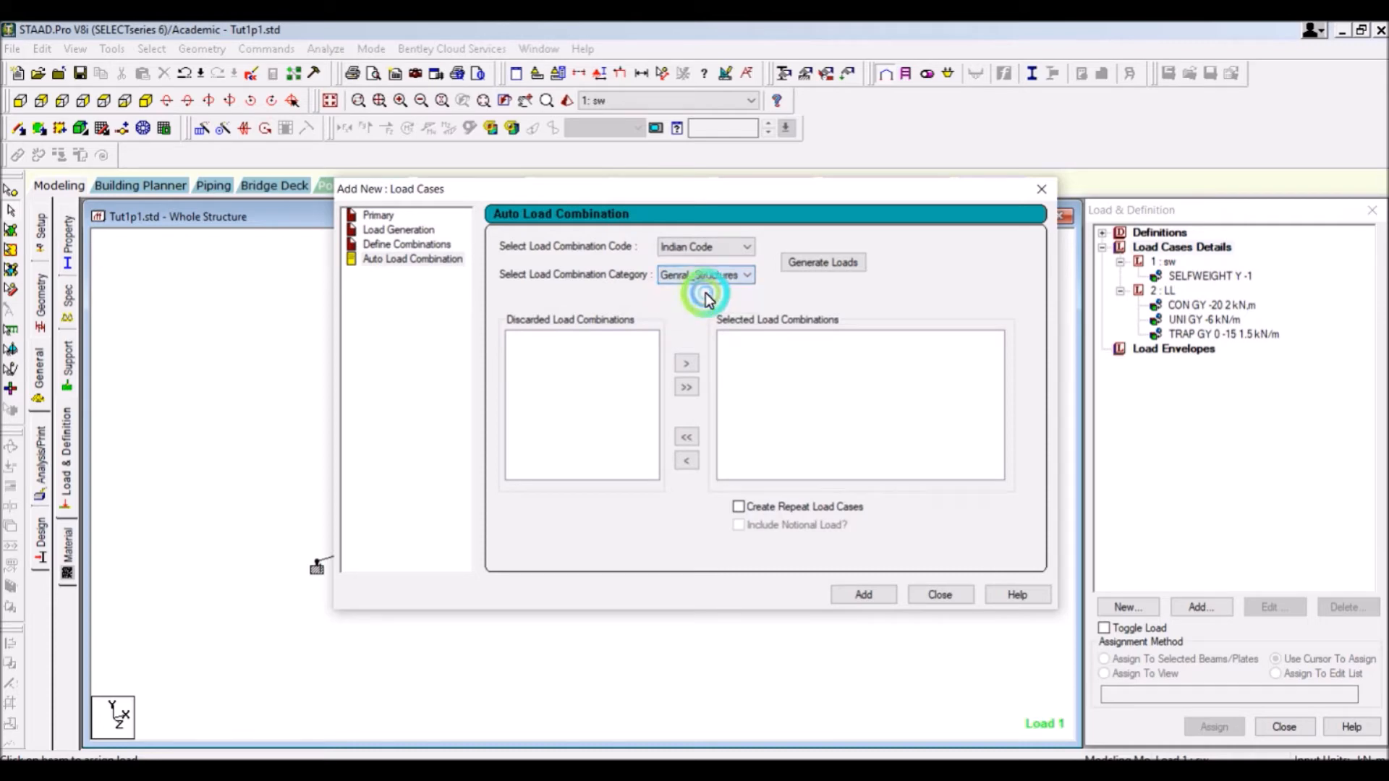
{"action": "left_click", "coordinate": [845, 263]}
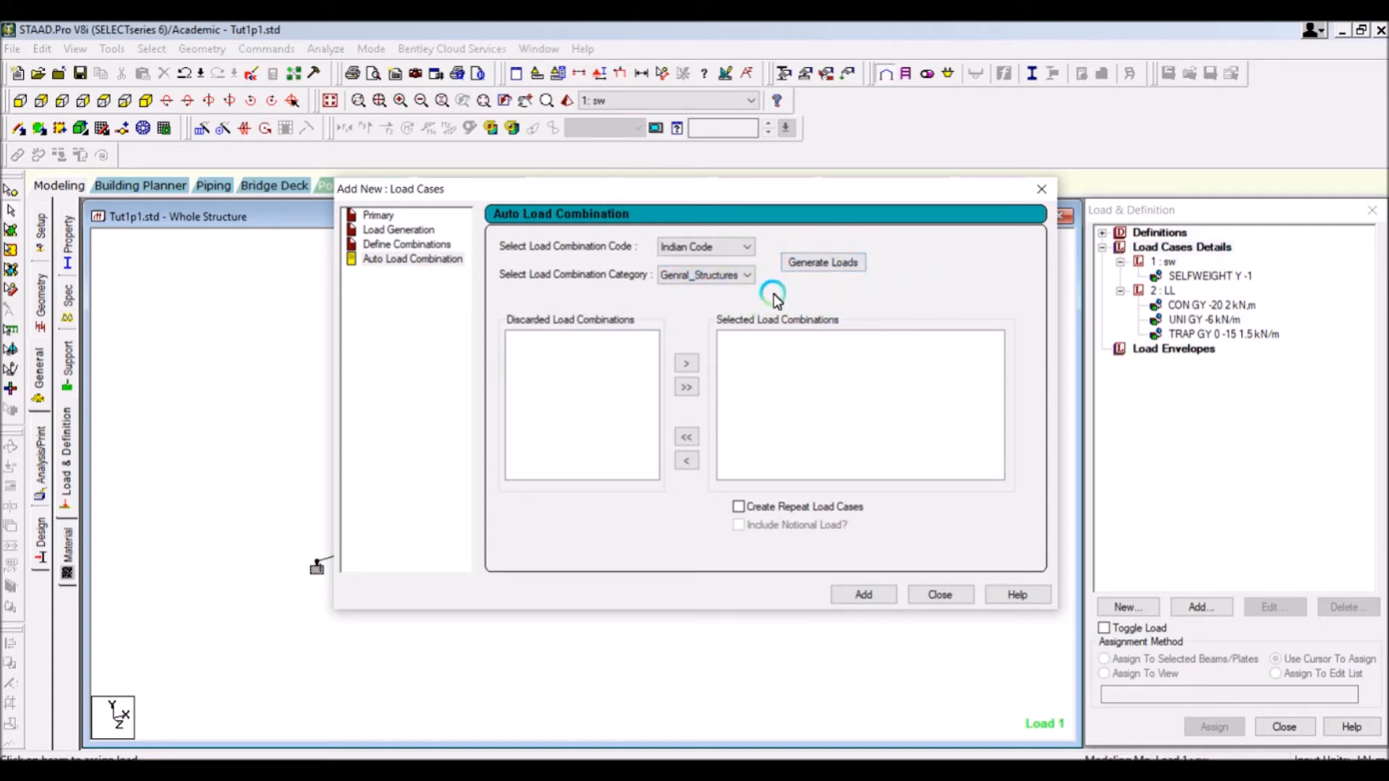
{"action": "left_click", "coordinate": [849, 264]}
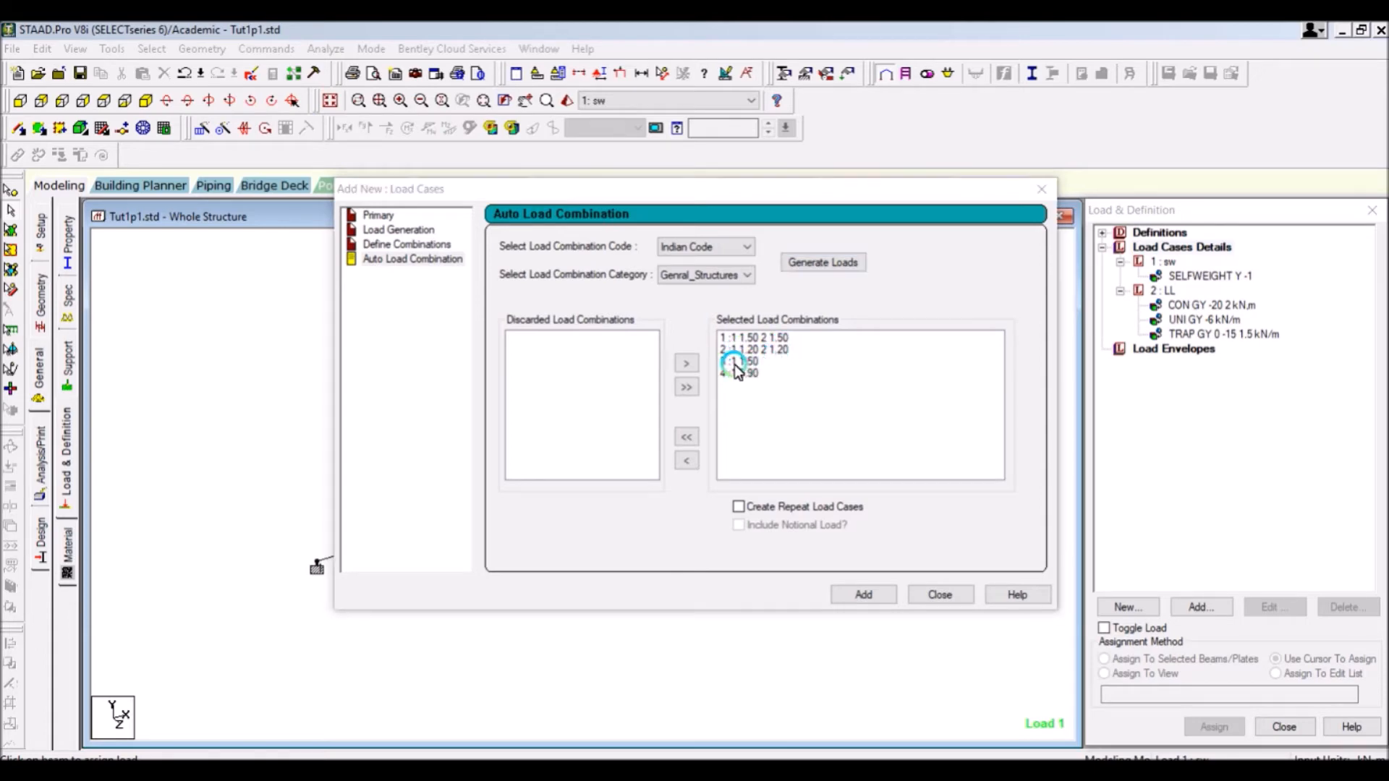
Step: Save the modified structure and add all four generated Indian Code Genral_Structures load combinations to the load cases
{"action": "left_click", "coordinate": [683, 441]}
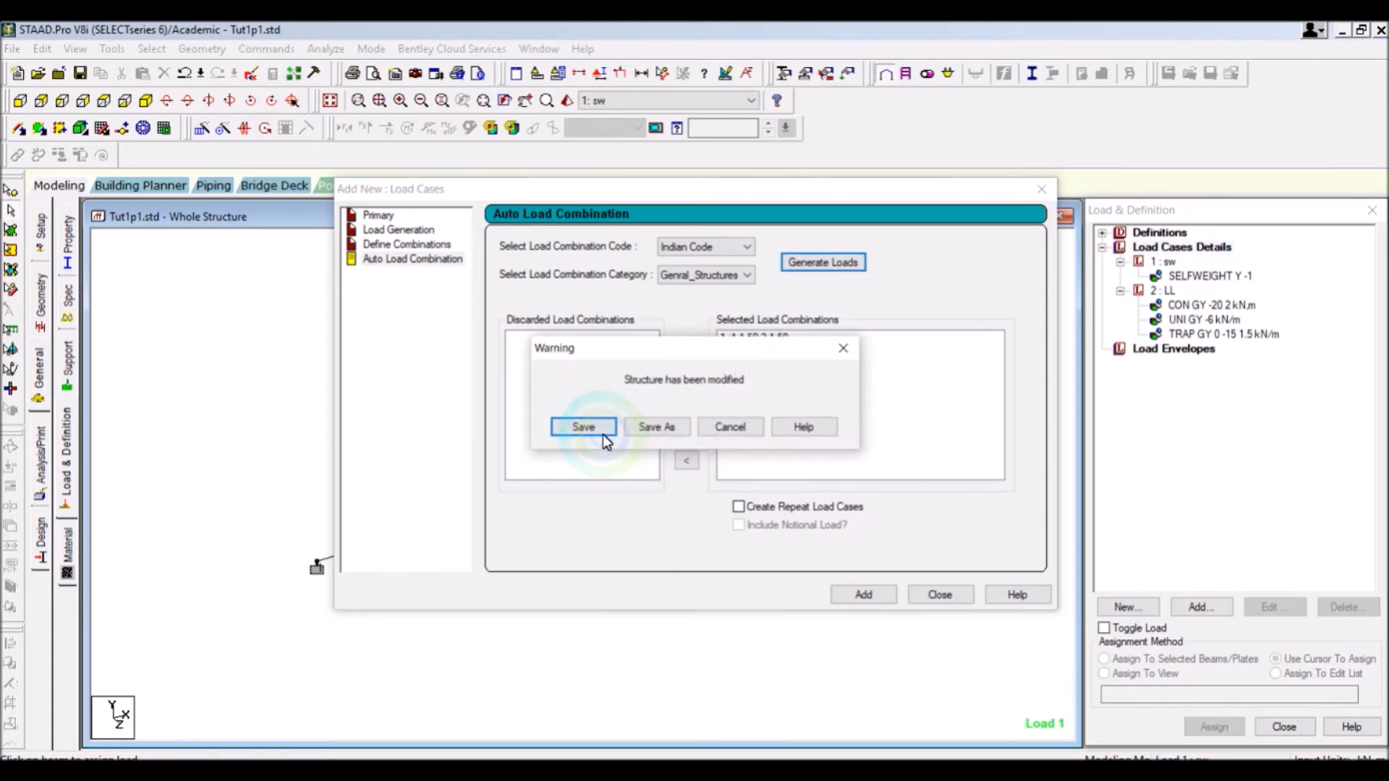
{"action": "left_click", "coordinate": [583, 427]}
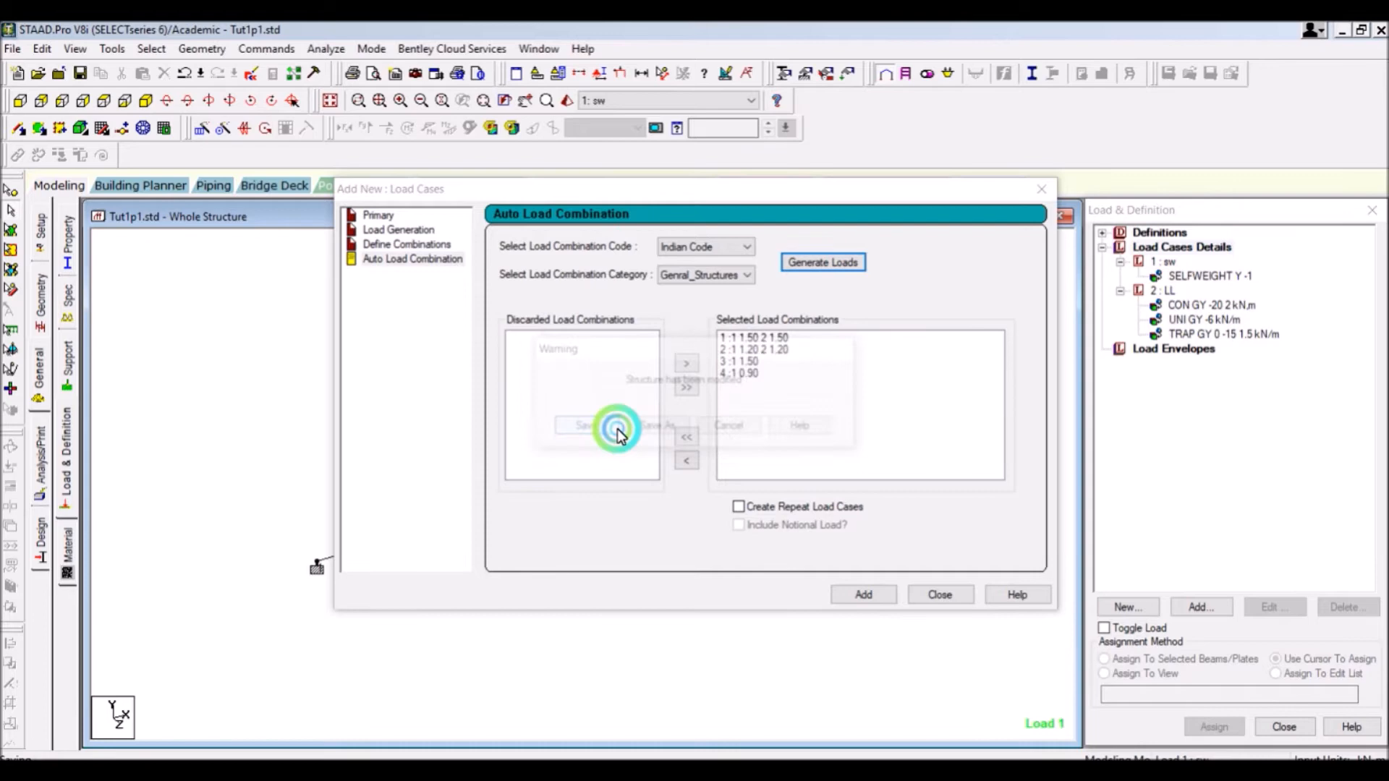
{"action": "left_click", "coordinate": [747, 375]}
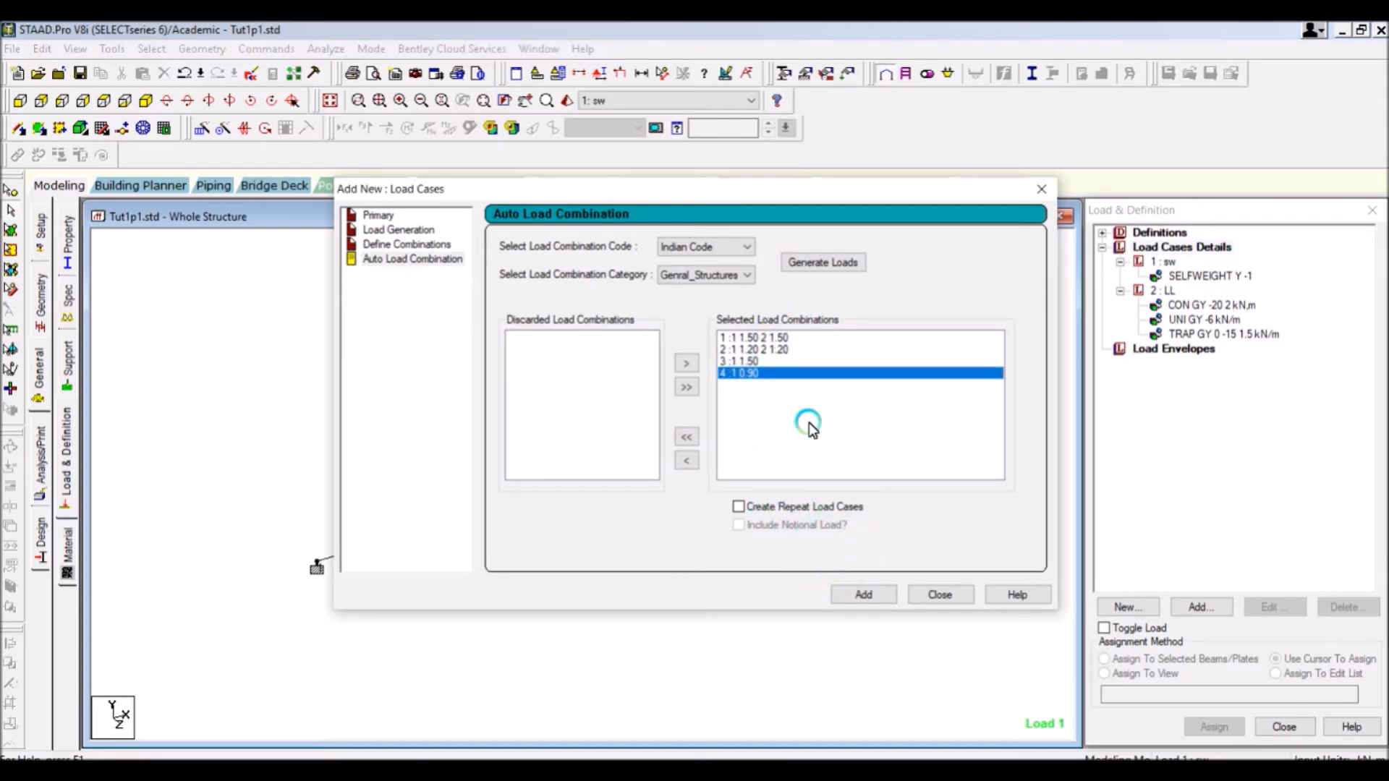
{"action": "left_click", "coordinate": [867, 595]}
{"action": "left_click", "coordinate": [930, 594]}
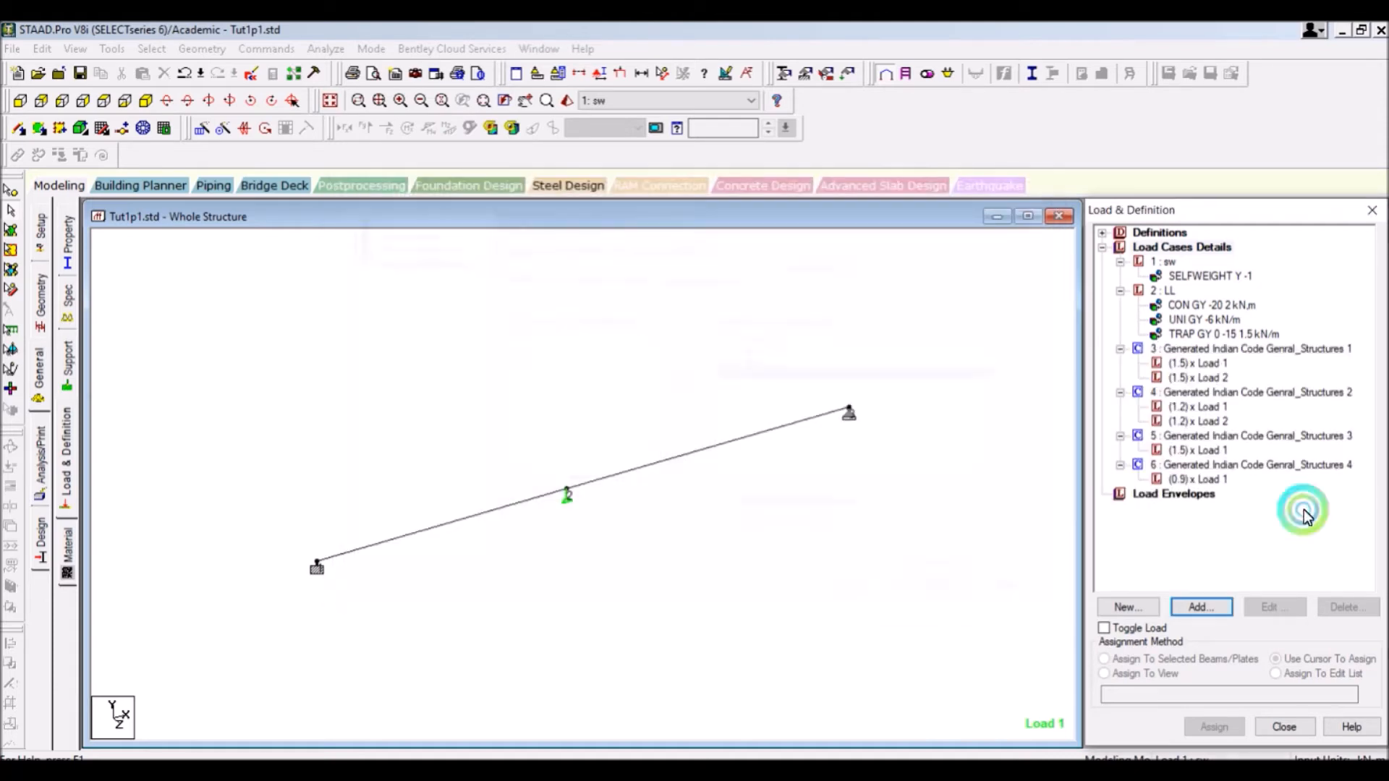
Step: Inspect the factored load items of the generated combinations 3 to 6 on the beam
{"action": "left_click", "coordinate": [1207, 363]}
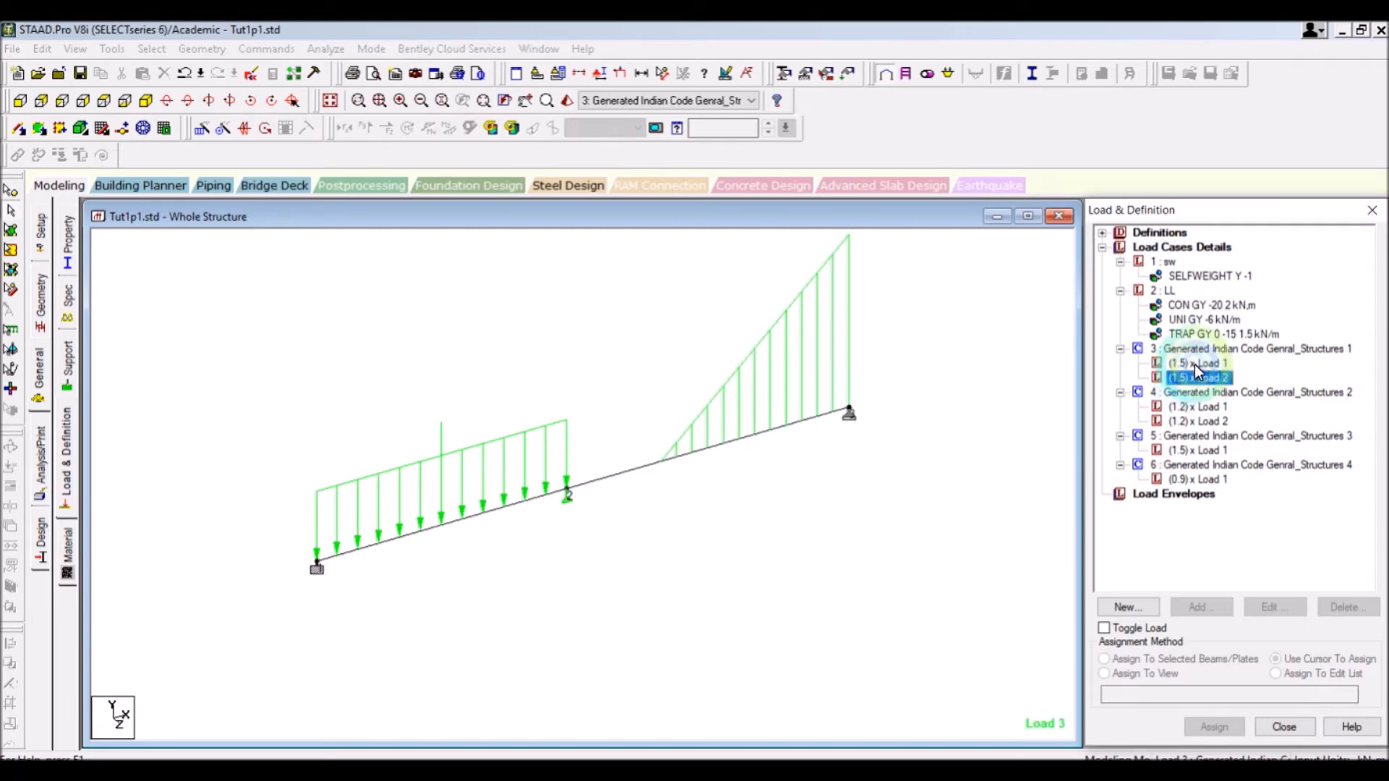
{"action": "left_click", "coordinate": [1195, 421]}
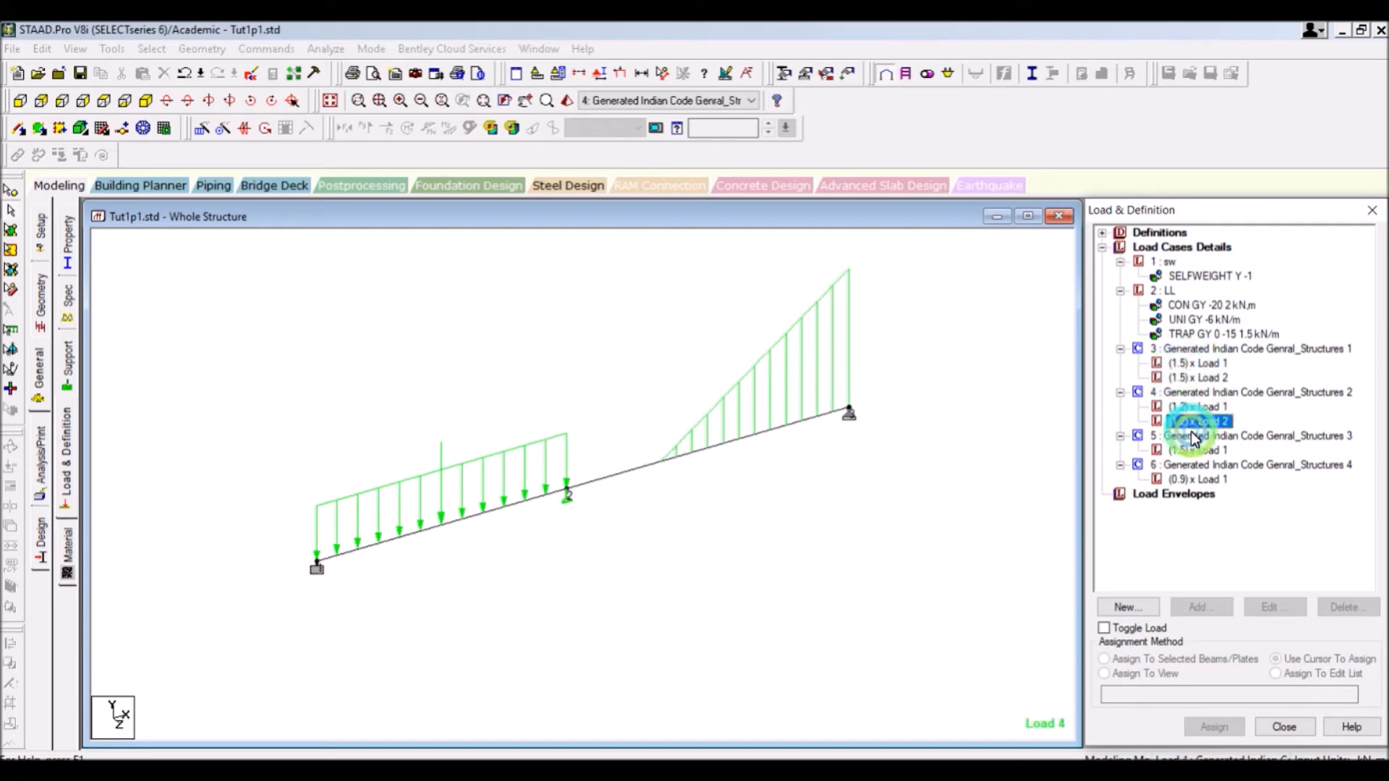
{"action": "left_click", "coordinate": [1190, 450]}
{"action": "left_click", "coordinate": [1195, 479]}
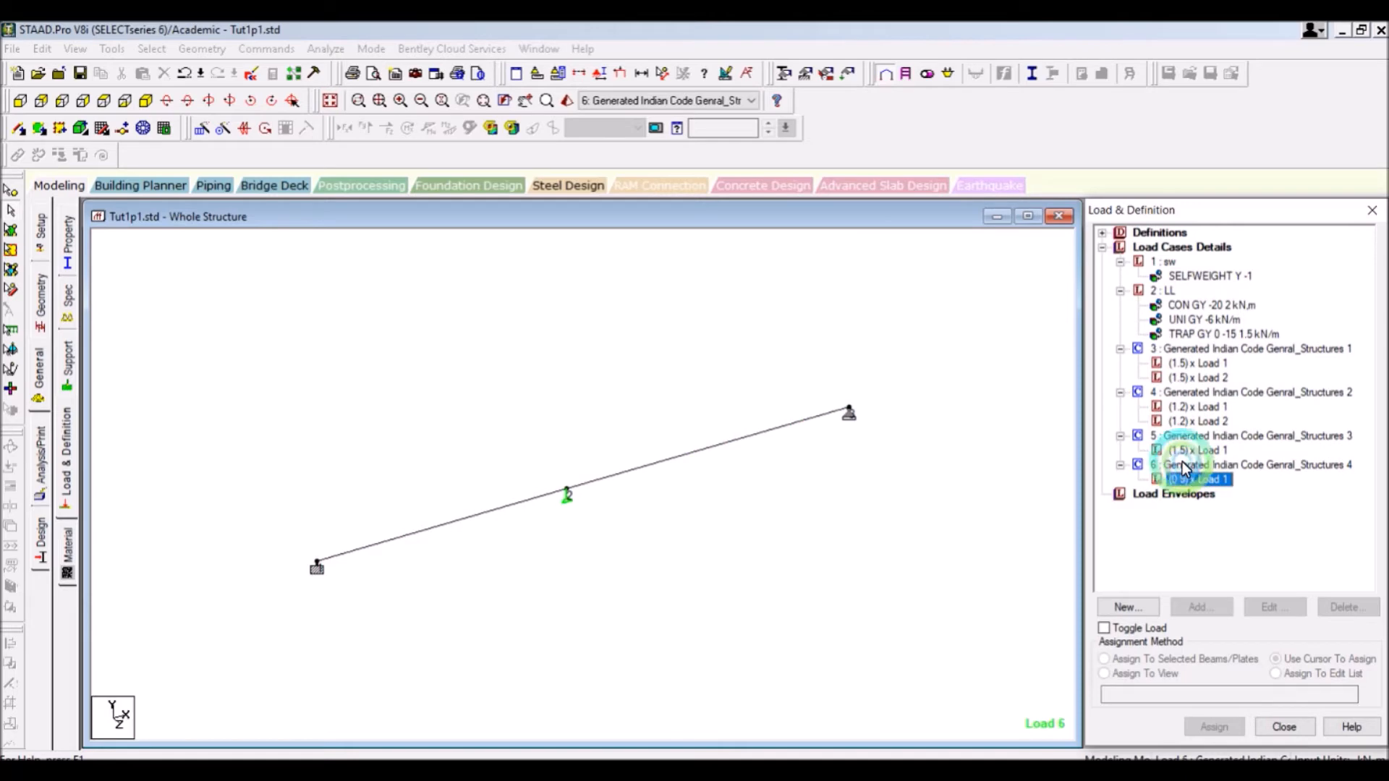
{"action": "left_click", "coordinate": [1204, 436]}
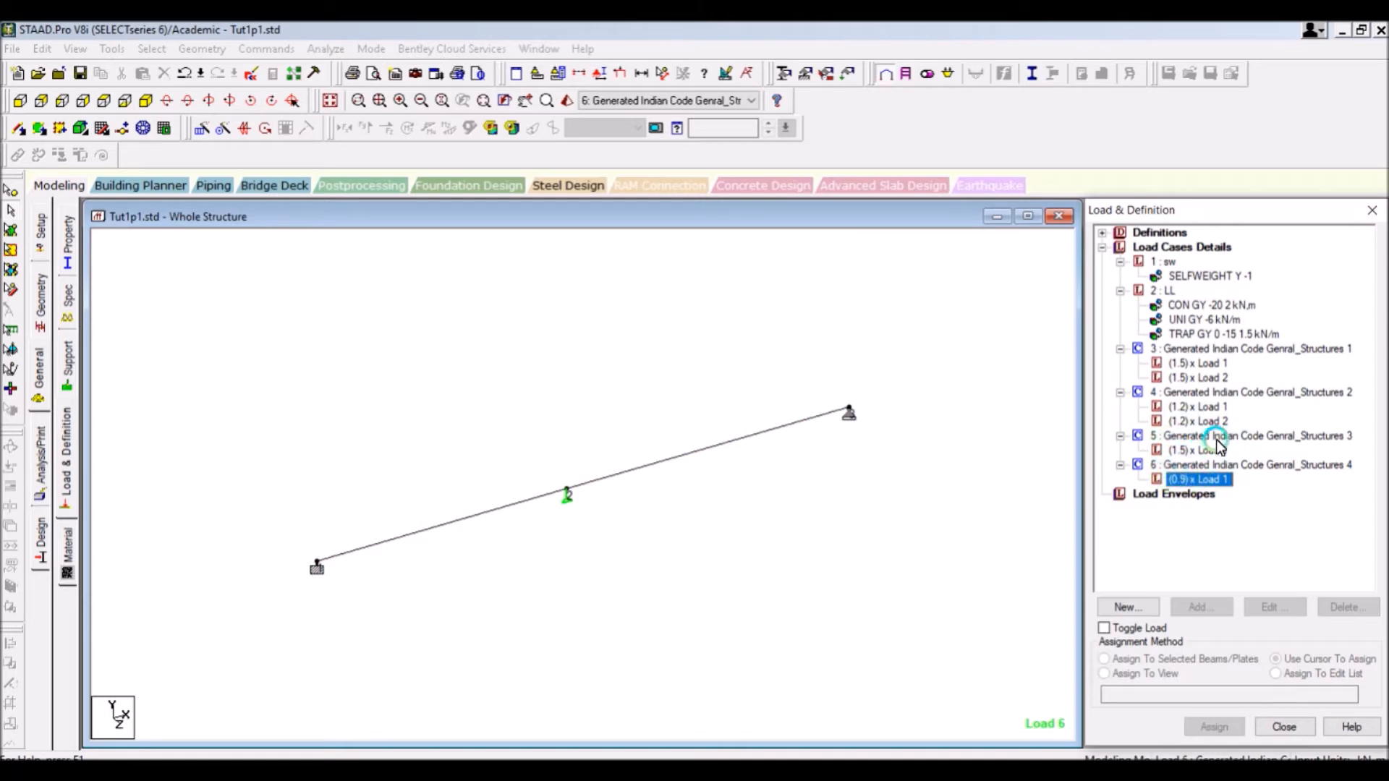
{"action": "left_click", "coordinate": [1172, 247]}
{"action": "left_click", "coordinate": [1198, 606]}
{"action": "left_click", "coordinate": [396, 250]}
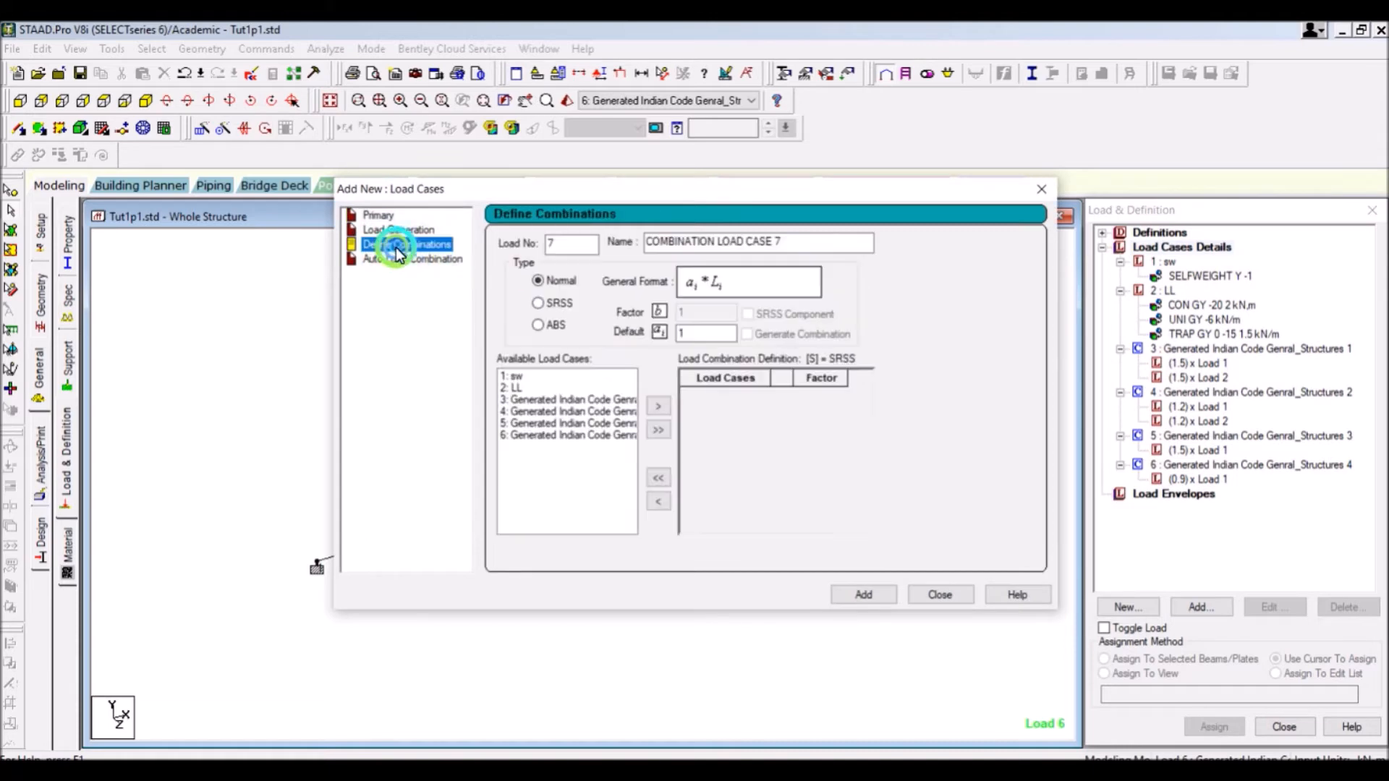
{"action": "left_click", "coordinate": [699, 335]}
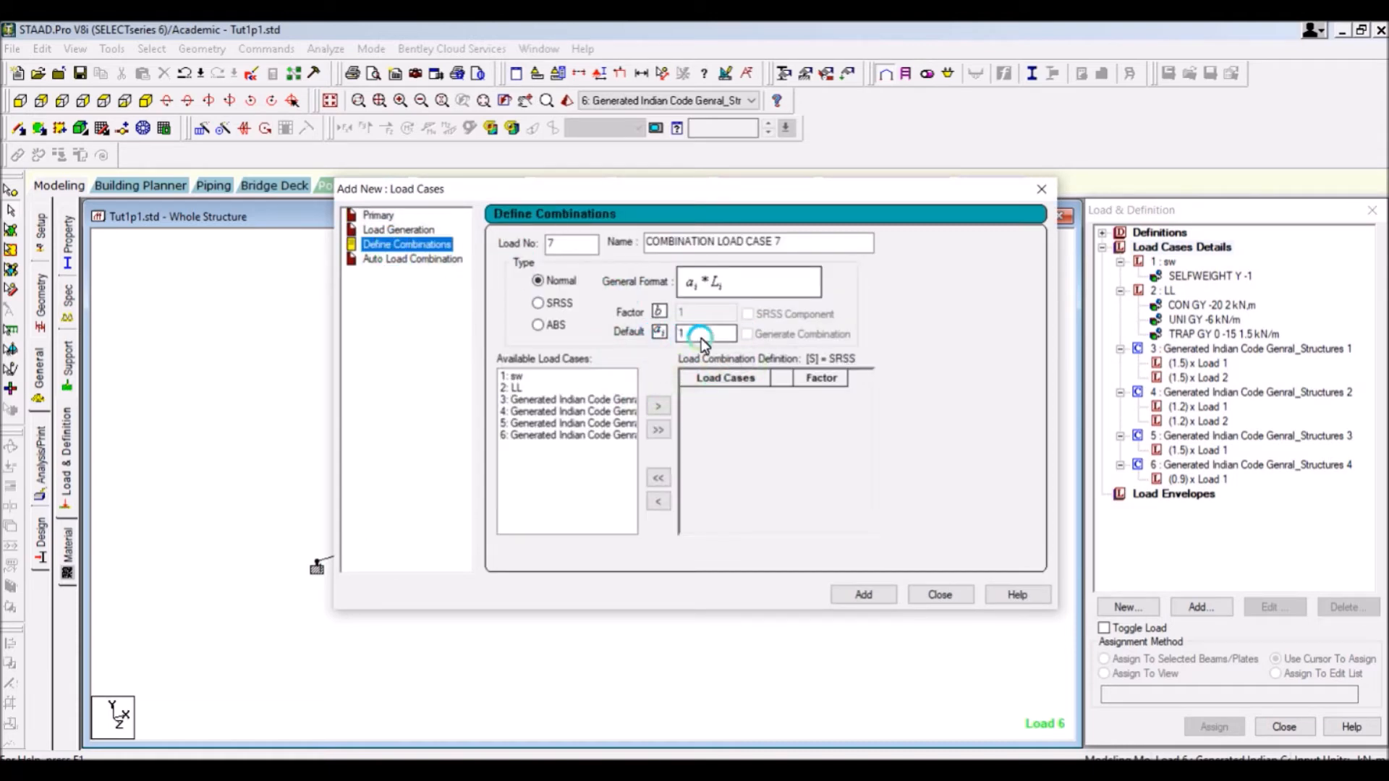
{"action": "left_click", "coordinate": [1042, 188]}
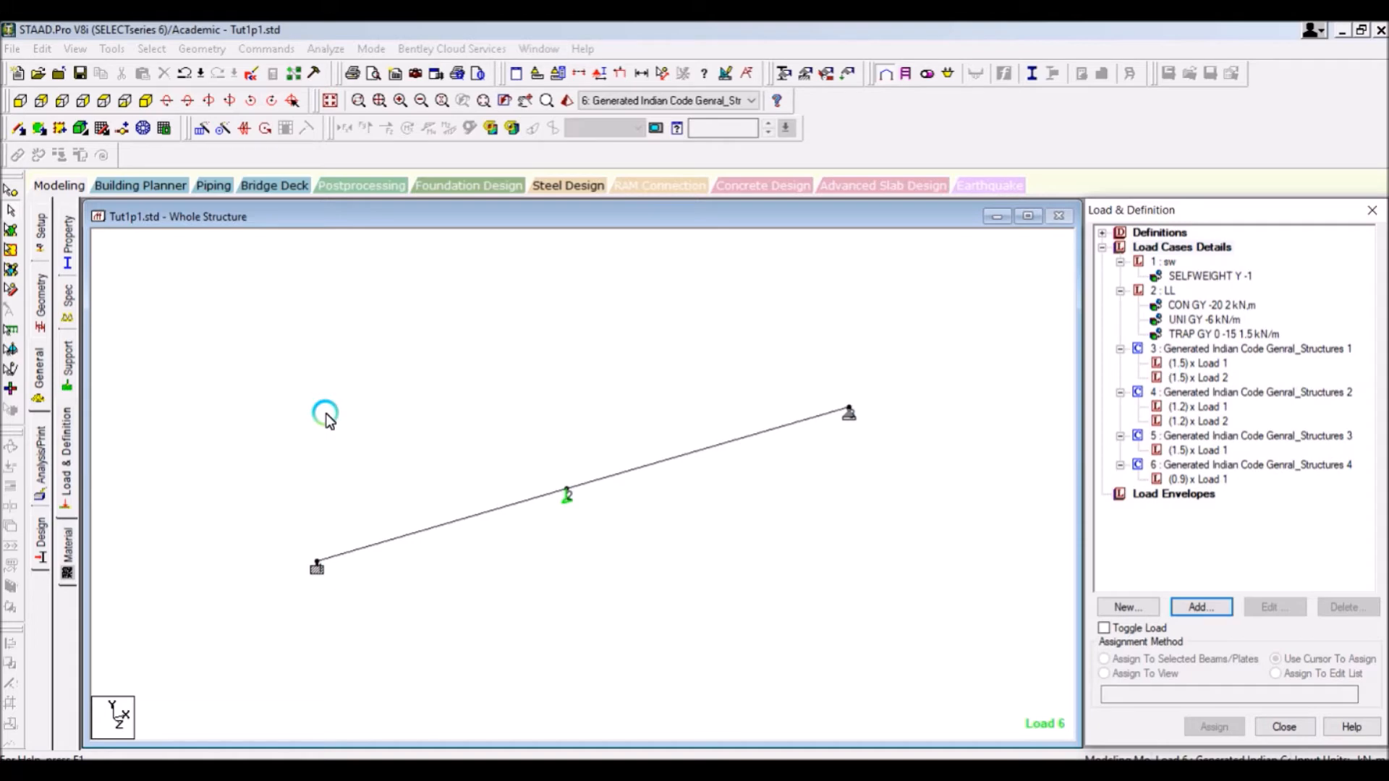
Step: Add a Perform Analysis command with the No Print option to the analysis commands
{"action": "left_click", "coordinate": [43, 453]}
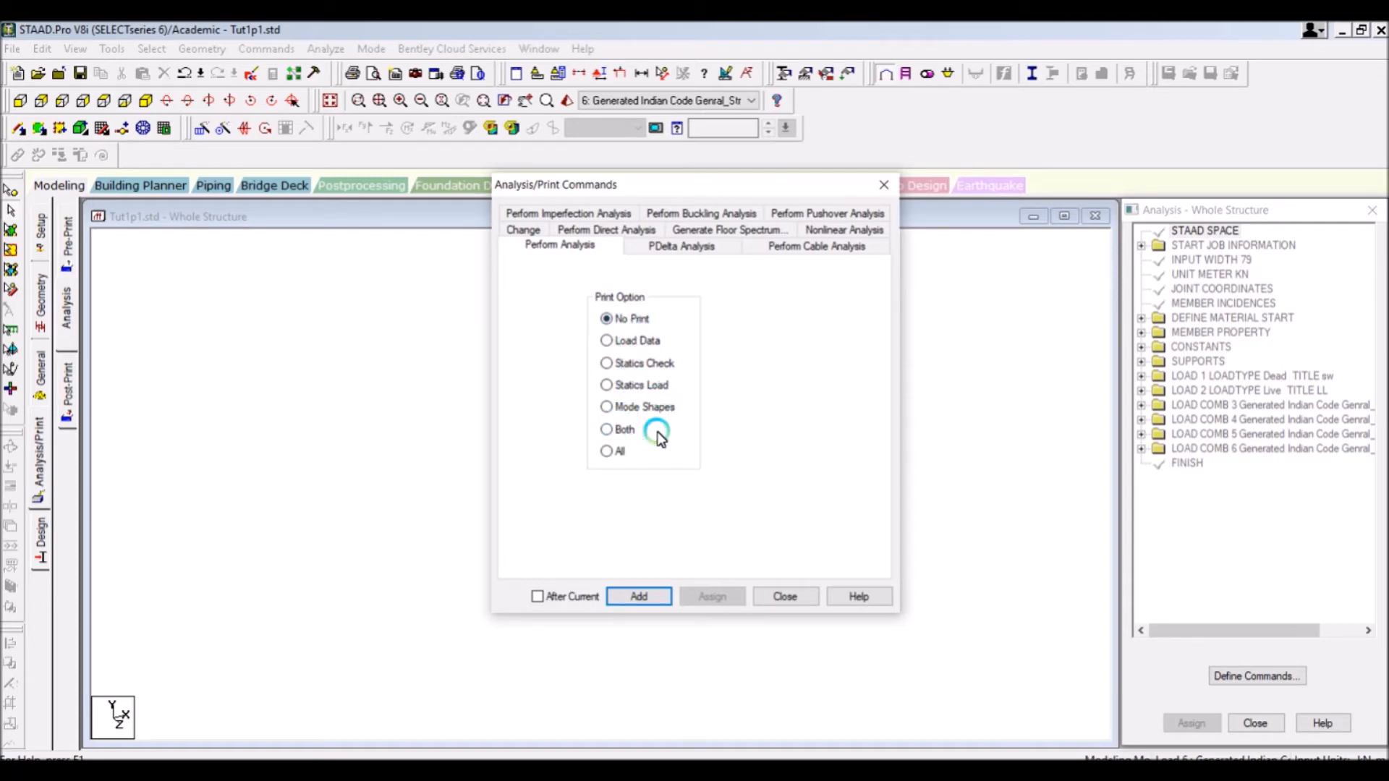
{"action": "left_click", "coordinate": [637, 598]}
{"action": "left_click", "coordinate": [787, 594]}
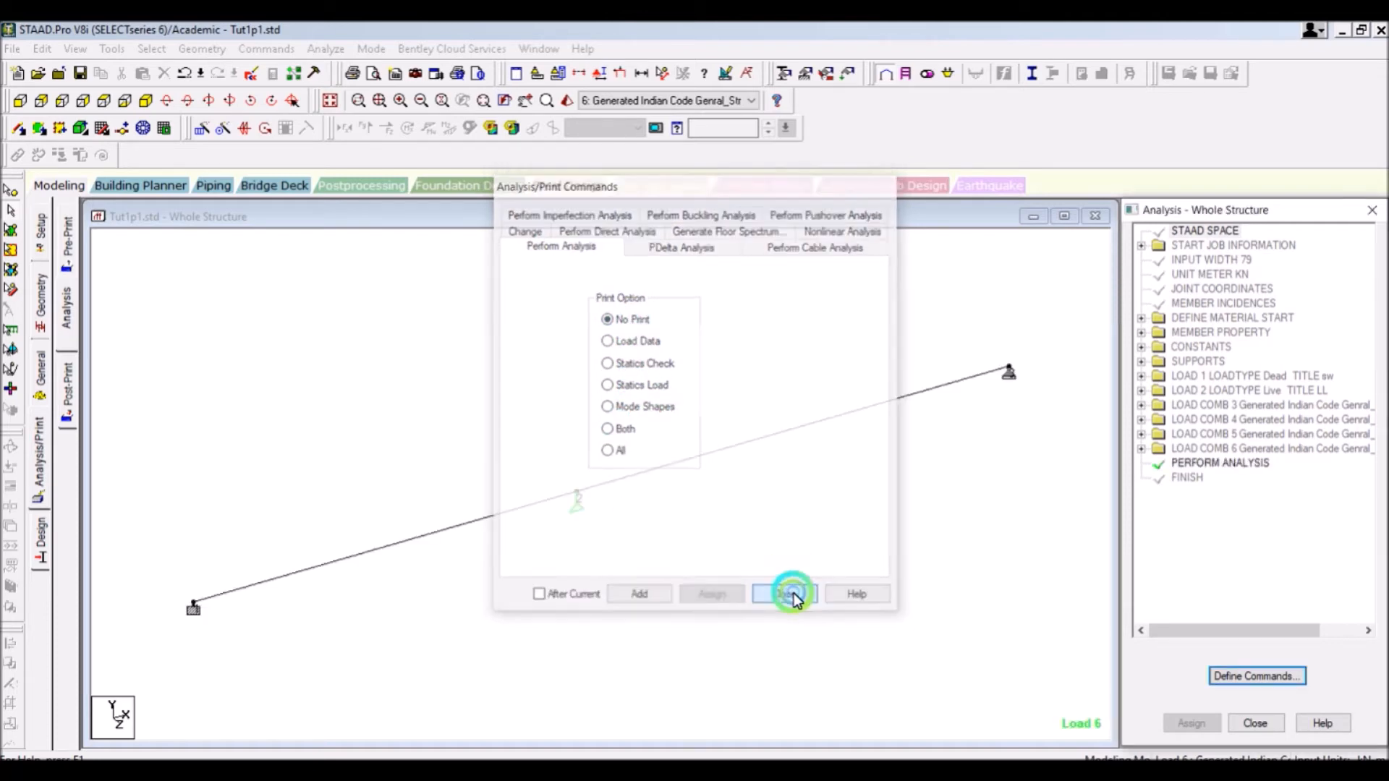
{"action": "left_click", "coordinate": [1195, 474]}
{"action": "left_click", "coordinate": [990, 501]}
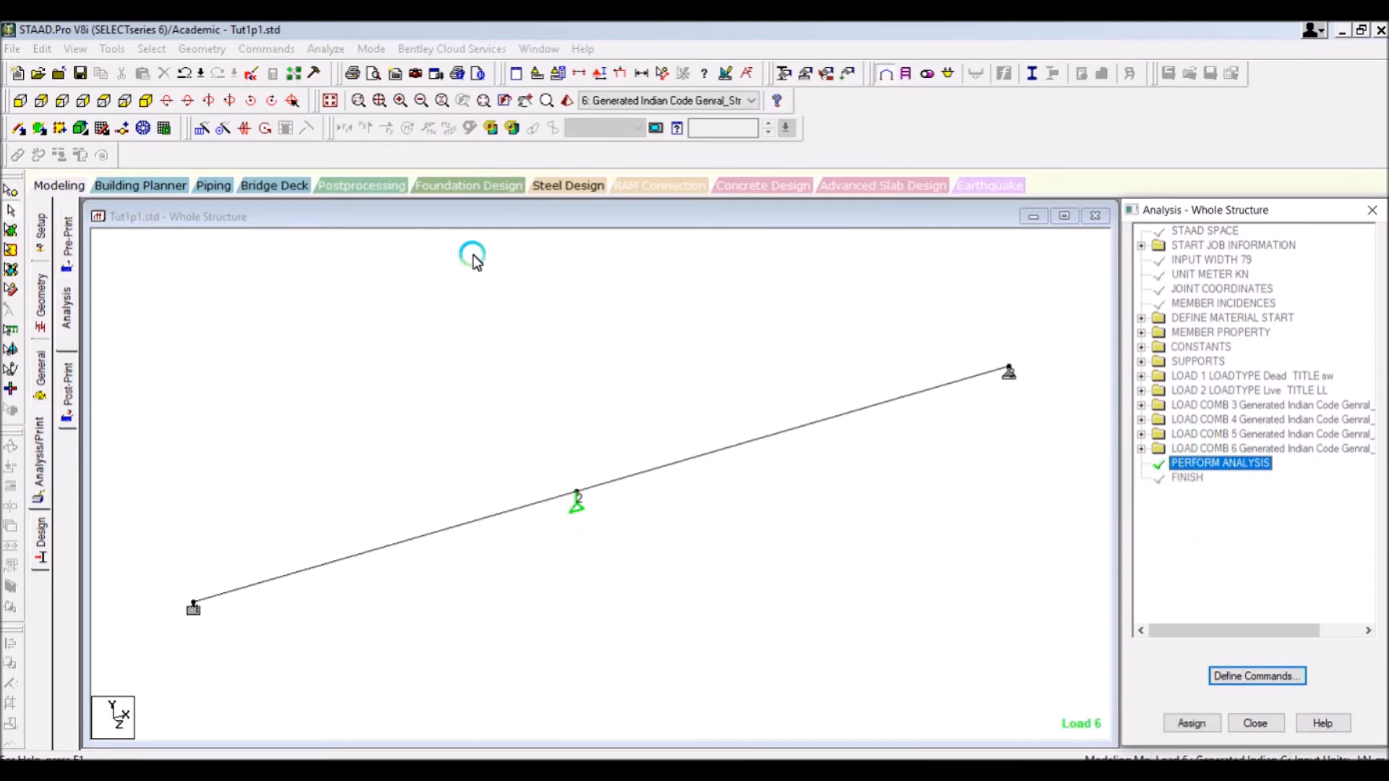
Step: Run the analysis of the beam model, saving the modified structure
{"action": "left_click", "coordinate": [323, 48]}
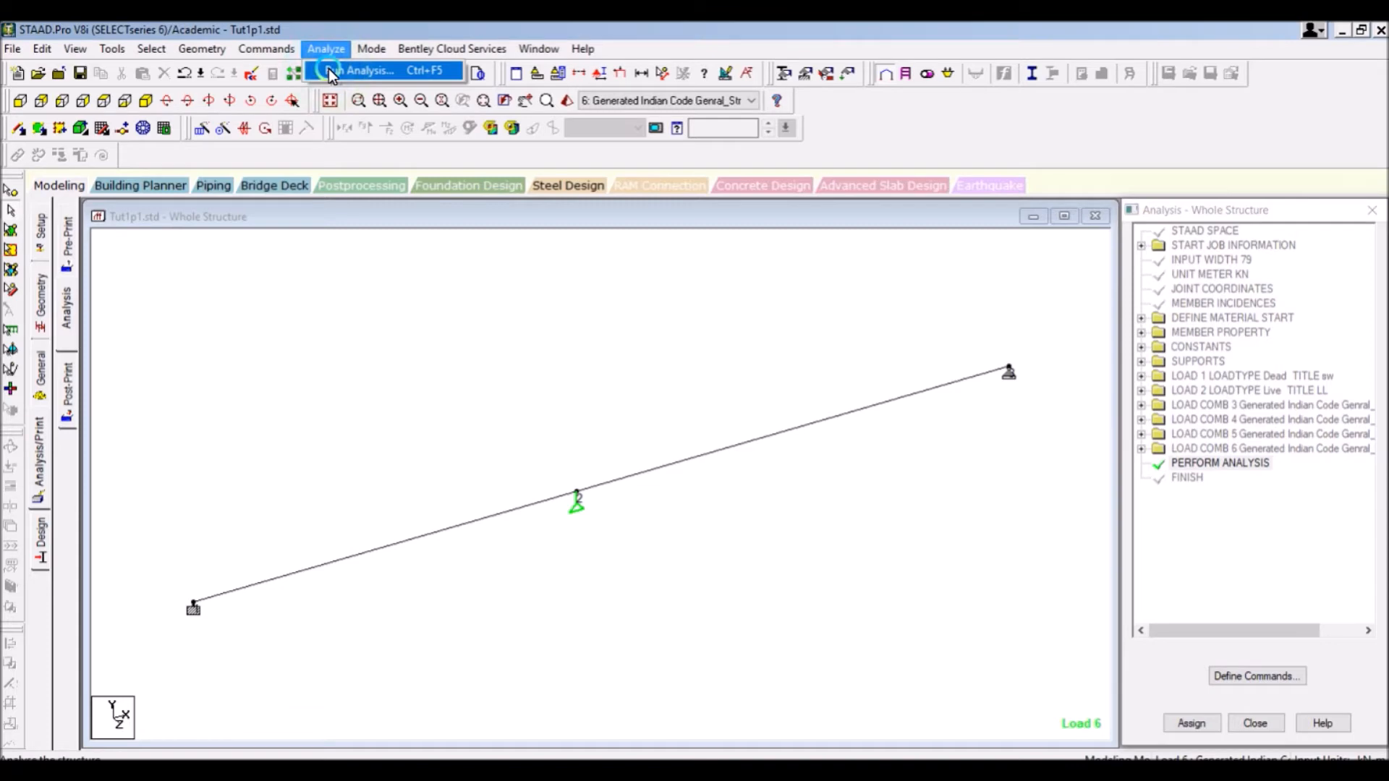
{"action": "left_click", "coordinate": [328, 73]}
{"action": "left_click", "coordinate": [579, 424]}
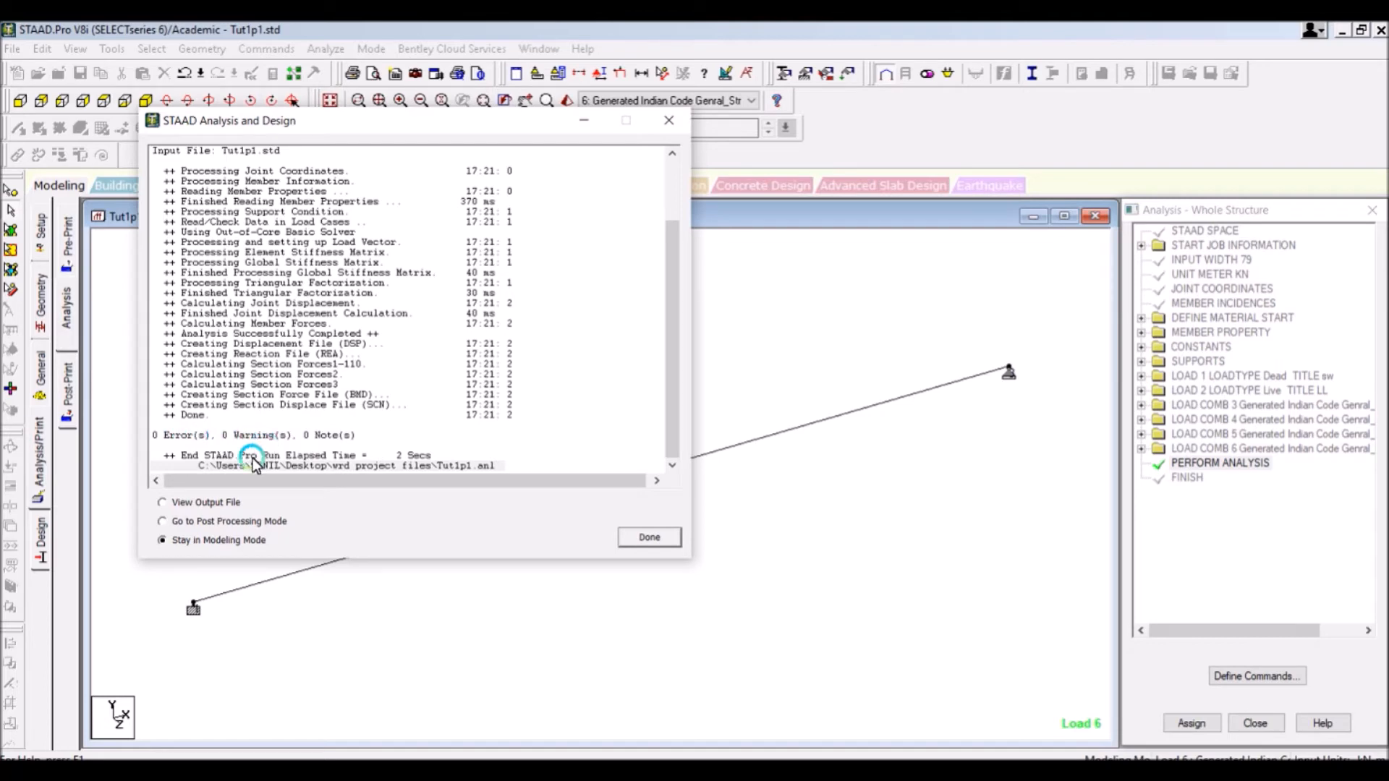
Step: Open the analysis output file, examine its problem statistics and load combination commands, and close it
{"action": "left_click", "coordinate": [204, 506]}
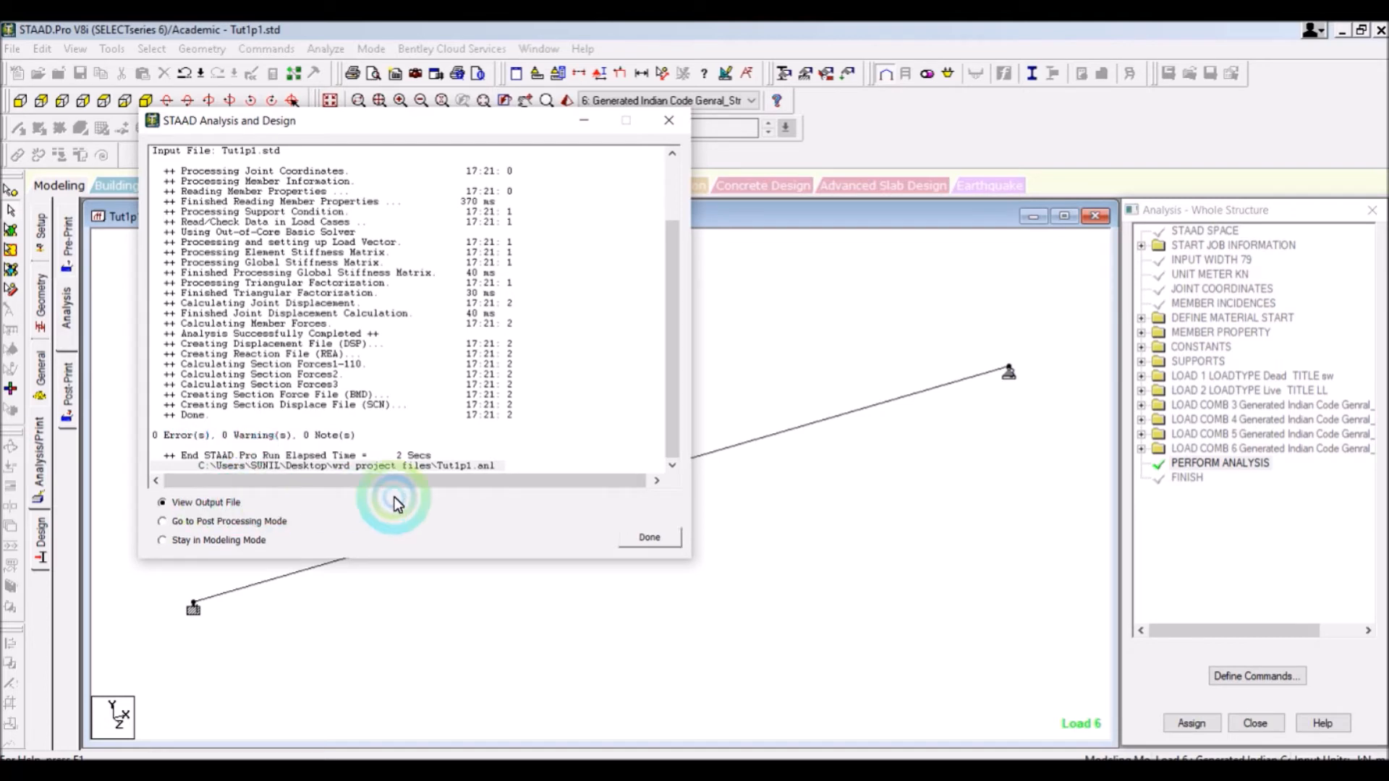
{"action": "left_click", "coordinate": [642, 537]}
{"action": "left_click", "coordinate": [620, 430]}
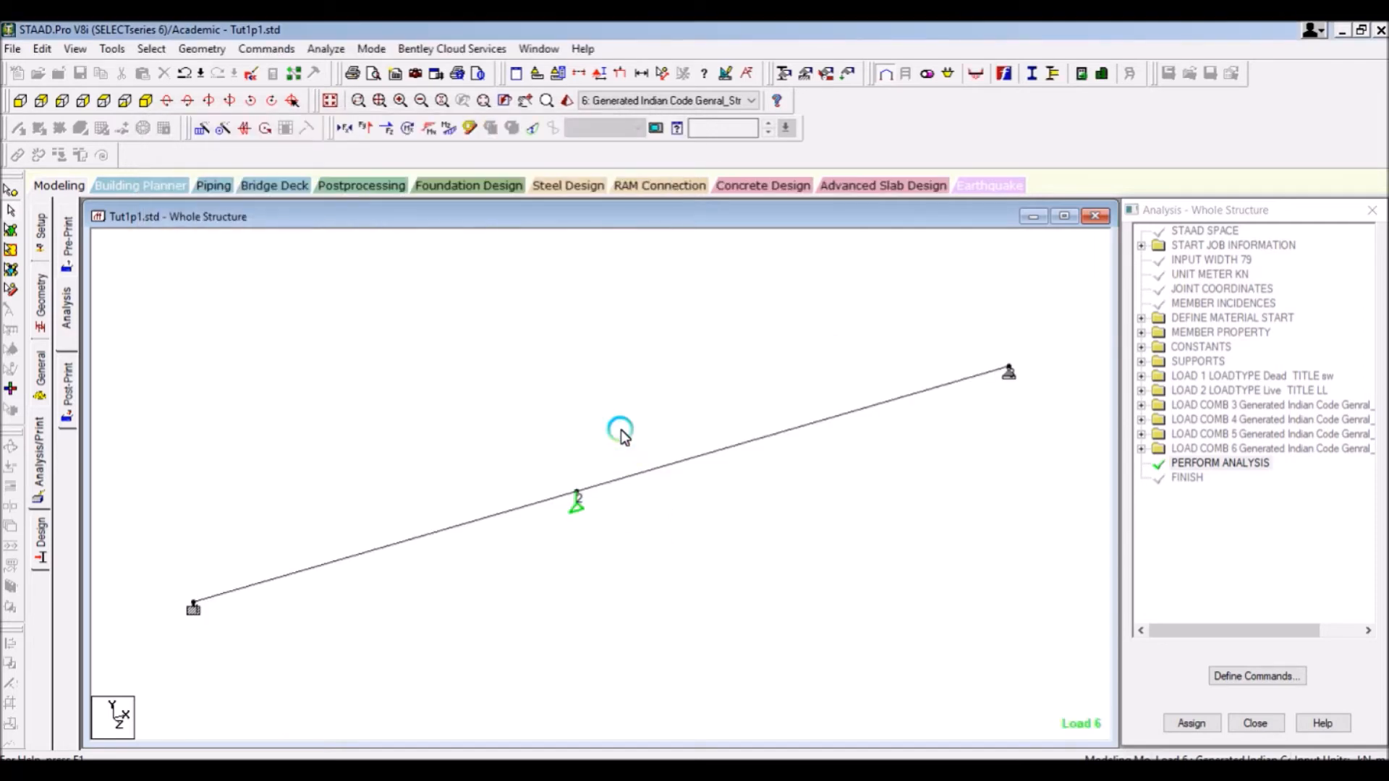
{"action": "scroll", "coordinate": [513, 411], "scroll_direction": "down", "scroll_amount": 20}
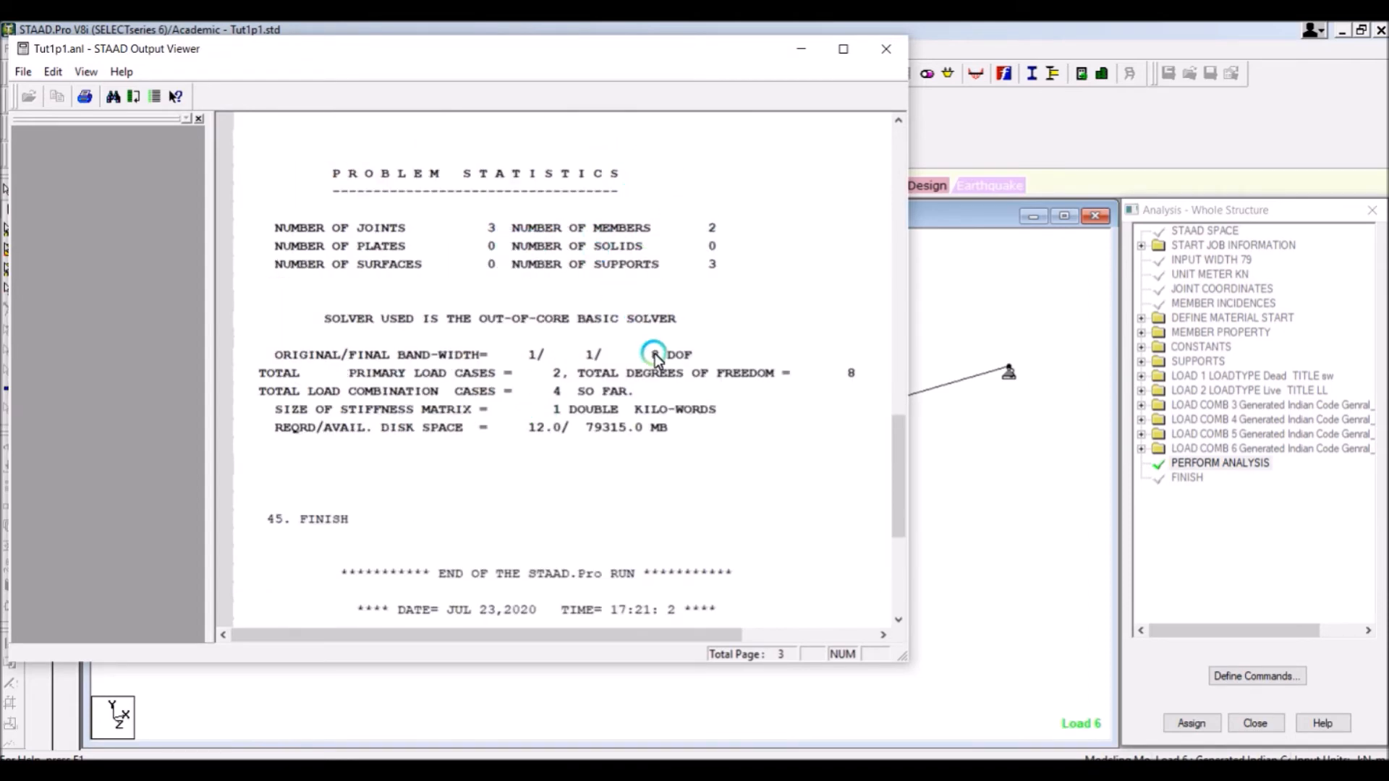
{"action": "scroll", "coordinate": [646, 358], "scroll_direction": "down", "scroll_amount": 5}
{"action": "scroll", "coordinate": [644, 353], "scroll_direction": "up", "scroll_amount": 6}
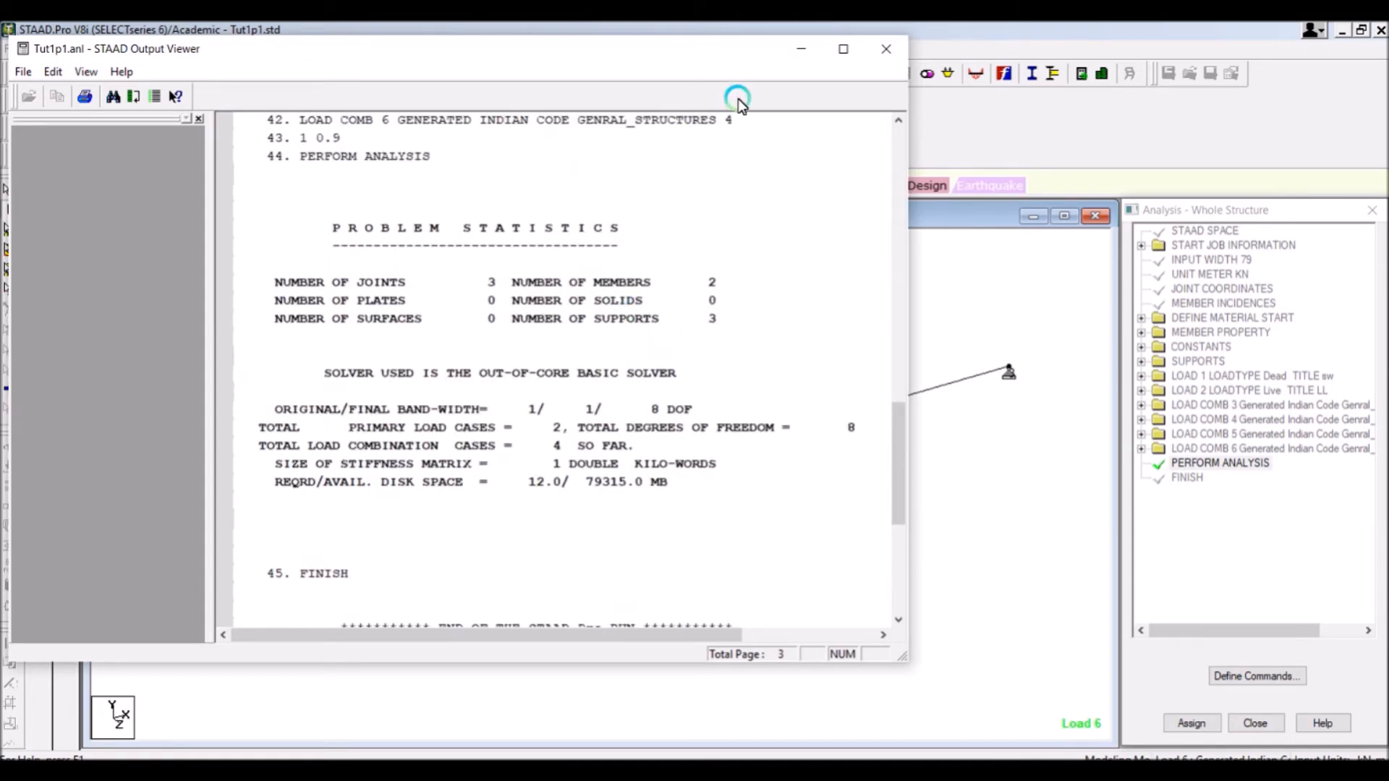
{"action": "left_click", "coordinate": [874, 50]}
{"action": "left_click", "coordinate": [494, 442]}
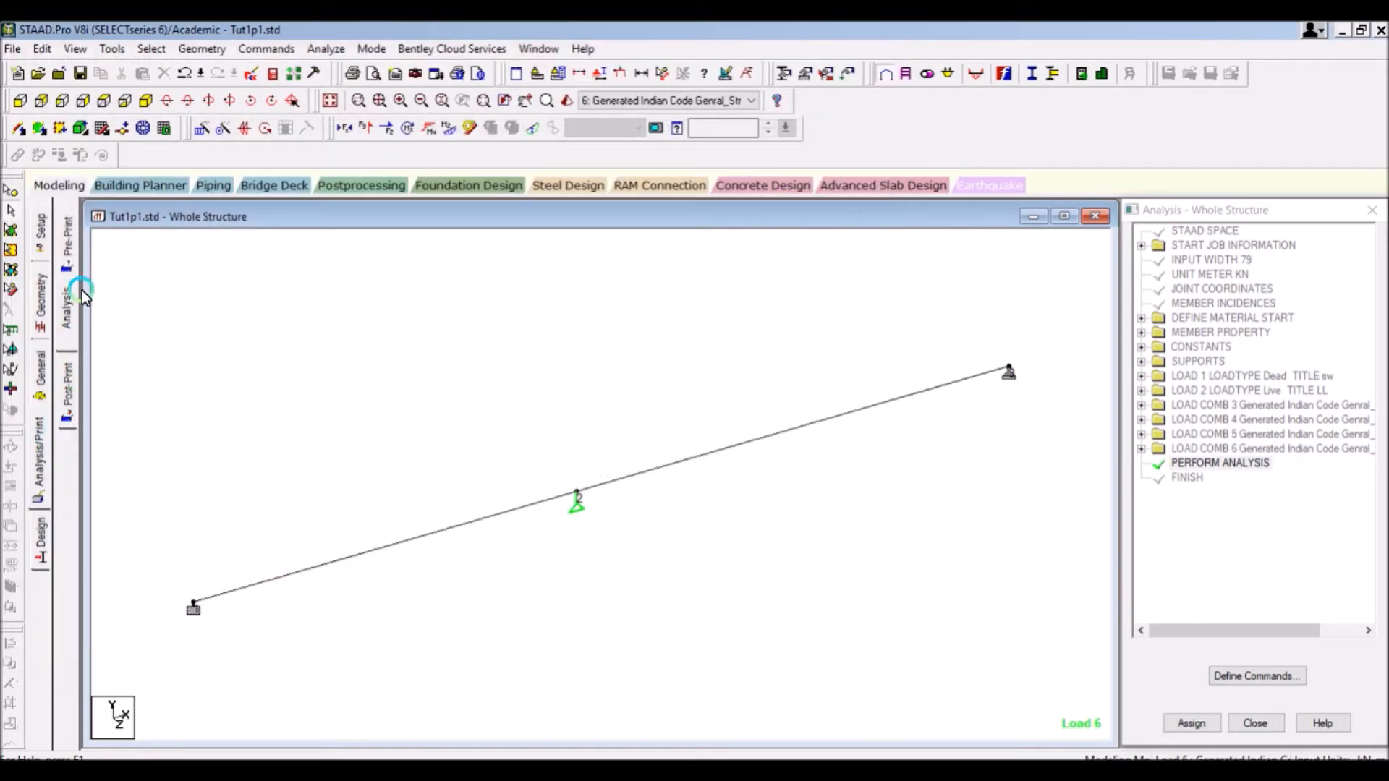
Step: Add a post-analysis Load List command containing all six load cases, from sw and LL to the four generated combinations
{"action": "left_click", "coordinate": [63, 377]}
{"action": "left_click", "coordinate": [70, 387]}
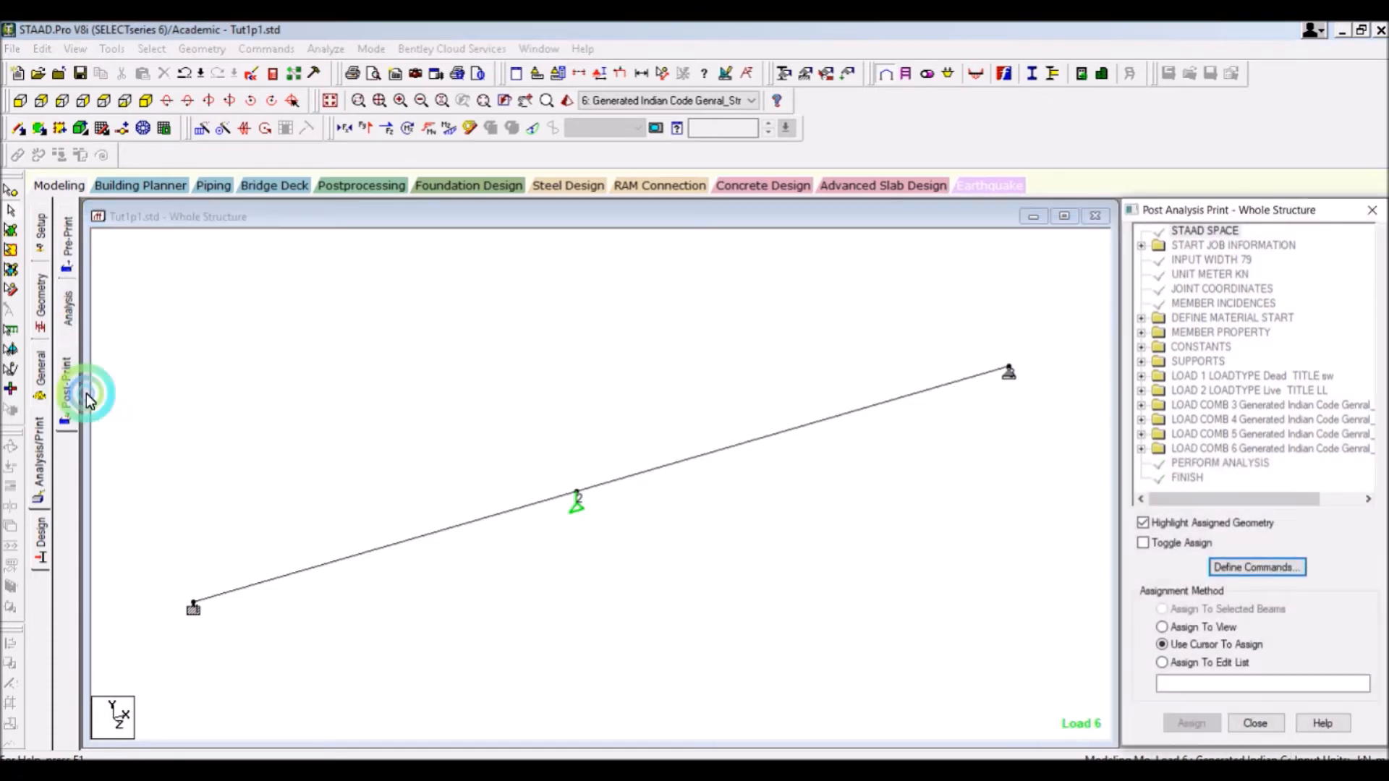
{"action": "left_click", "coordinate": [1280, 568]}
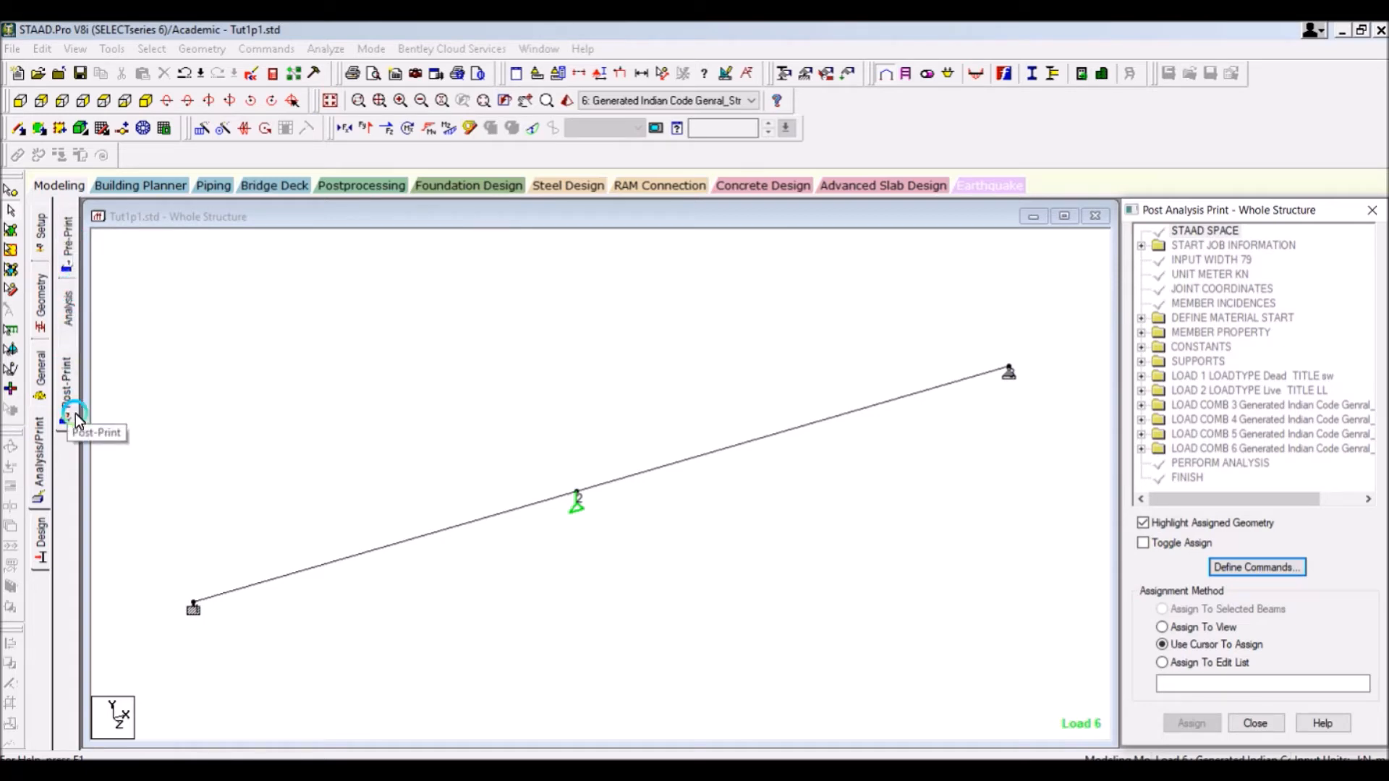
{"action": "left_click", "coordinate": [1275, 568]}
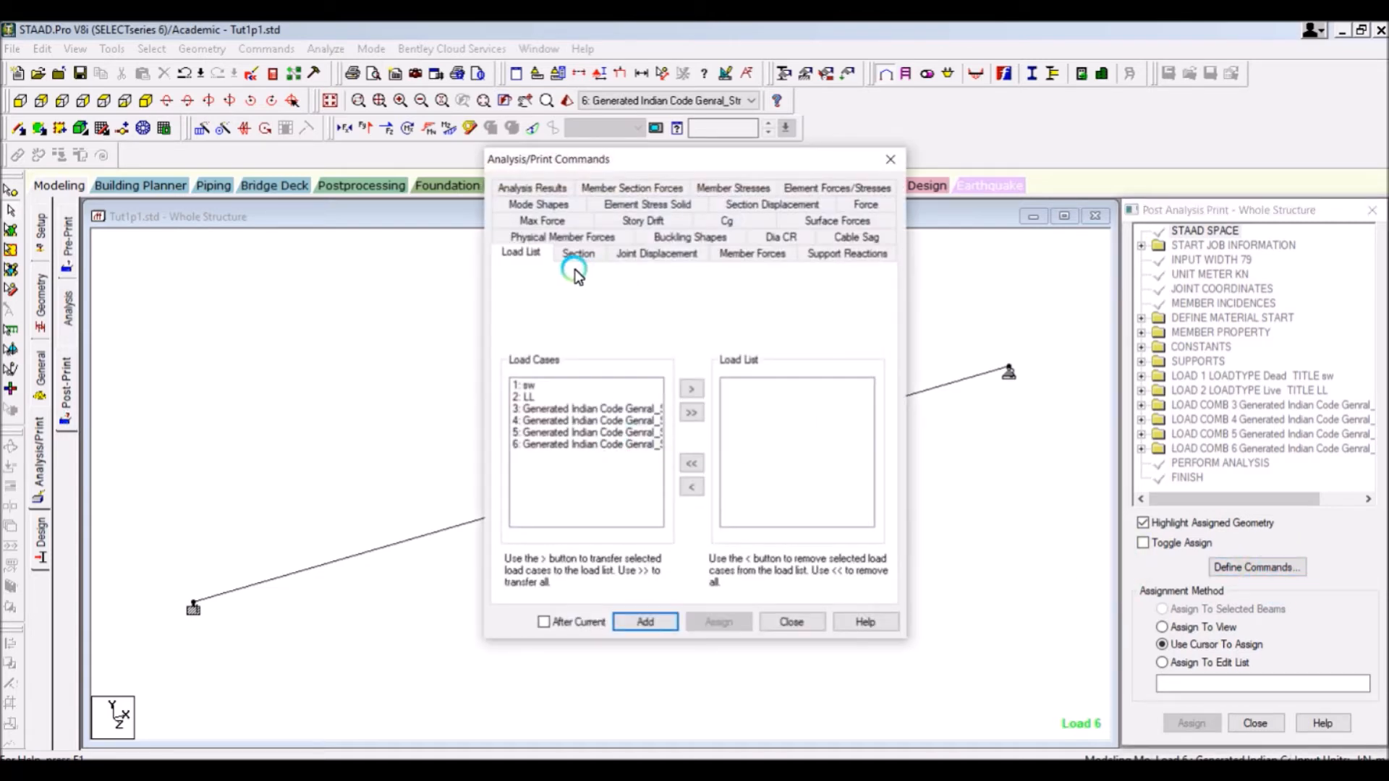
{"action": "left_click", "coordinate": [693, 416]}
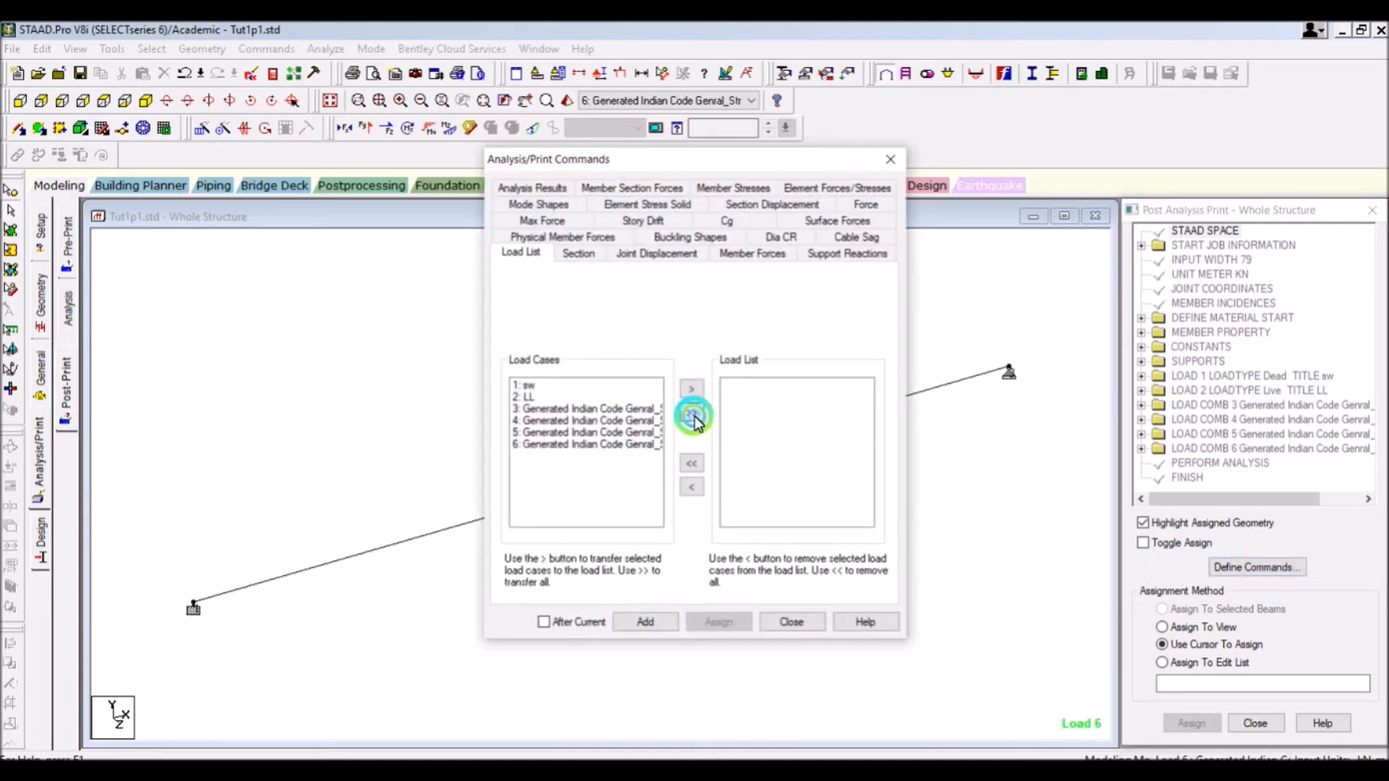
{"action": "left_click", "coordinate": [654, 623]}
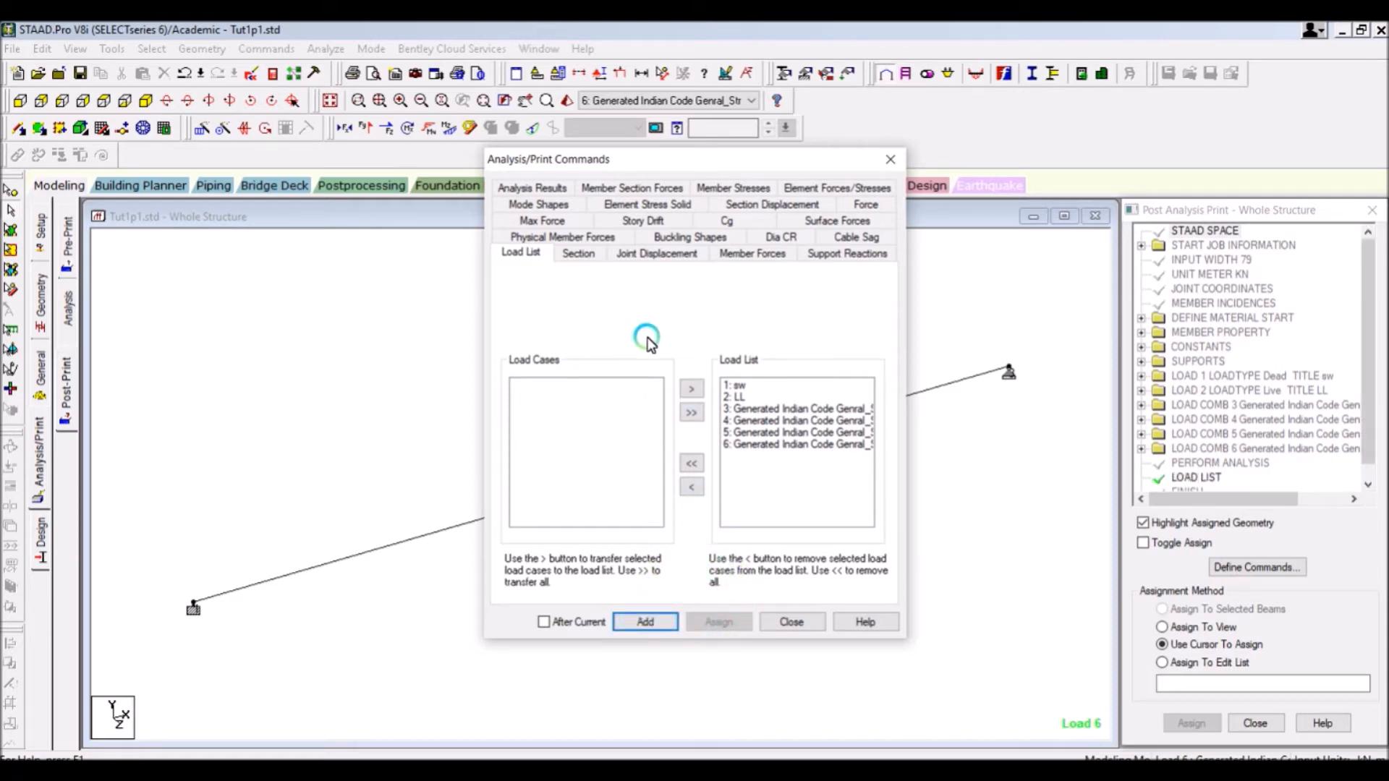
Step: Look through the available post-analysis print commands, including Joint Displacement, Member Forces, Max Force, Section Displacement and Analysis Results
{"action": "left_click", "coordinate": [658, 253]}
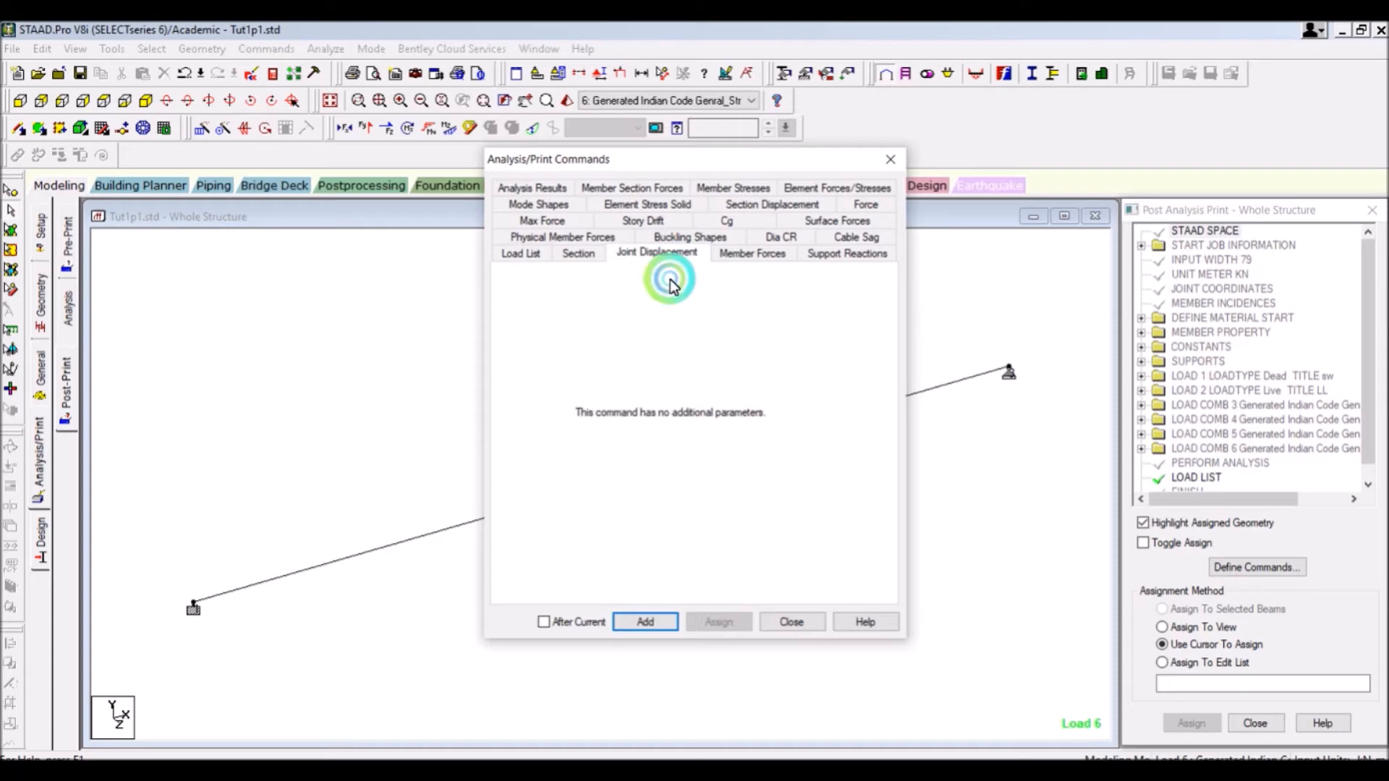
{"action": "left_click", "coordinate": [754, 255]}
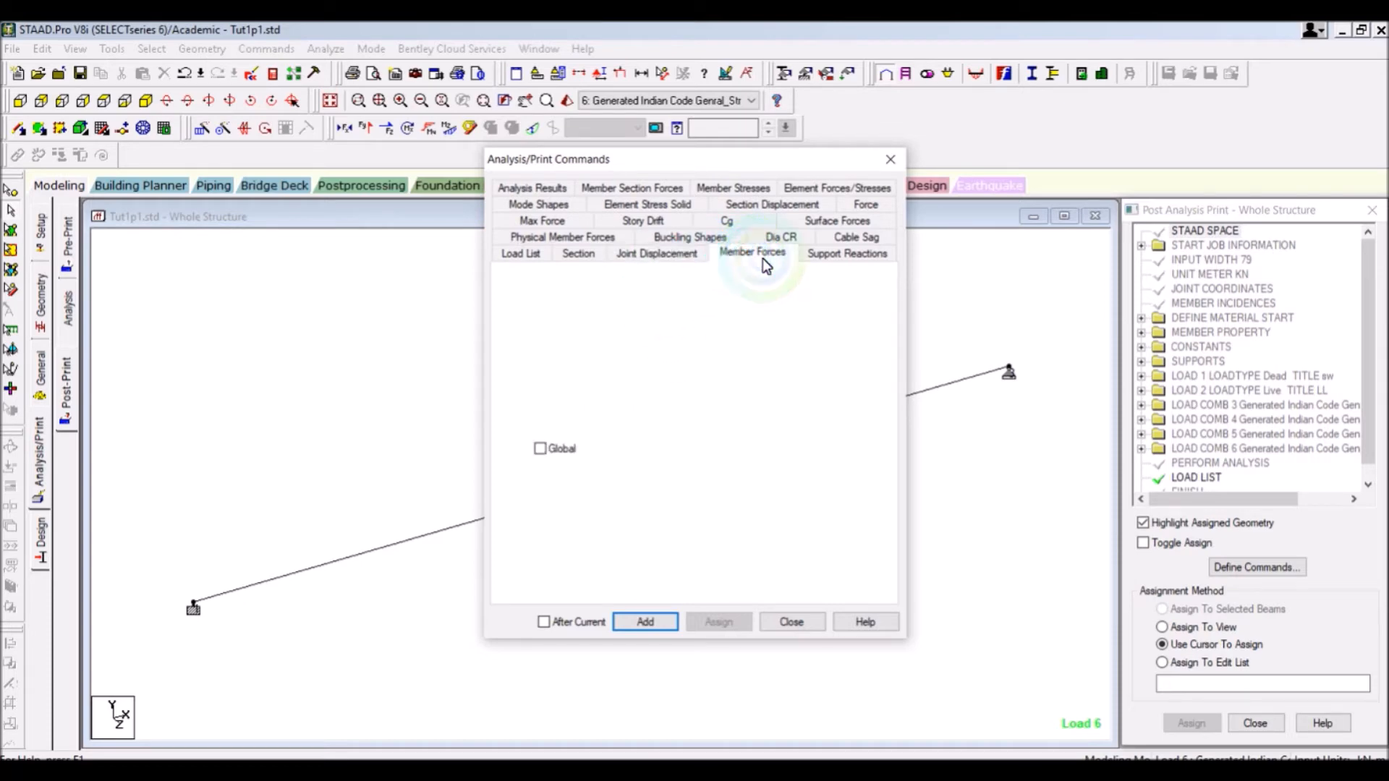
{"action": "left_click", "coordinate": [843, 253]}
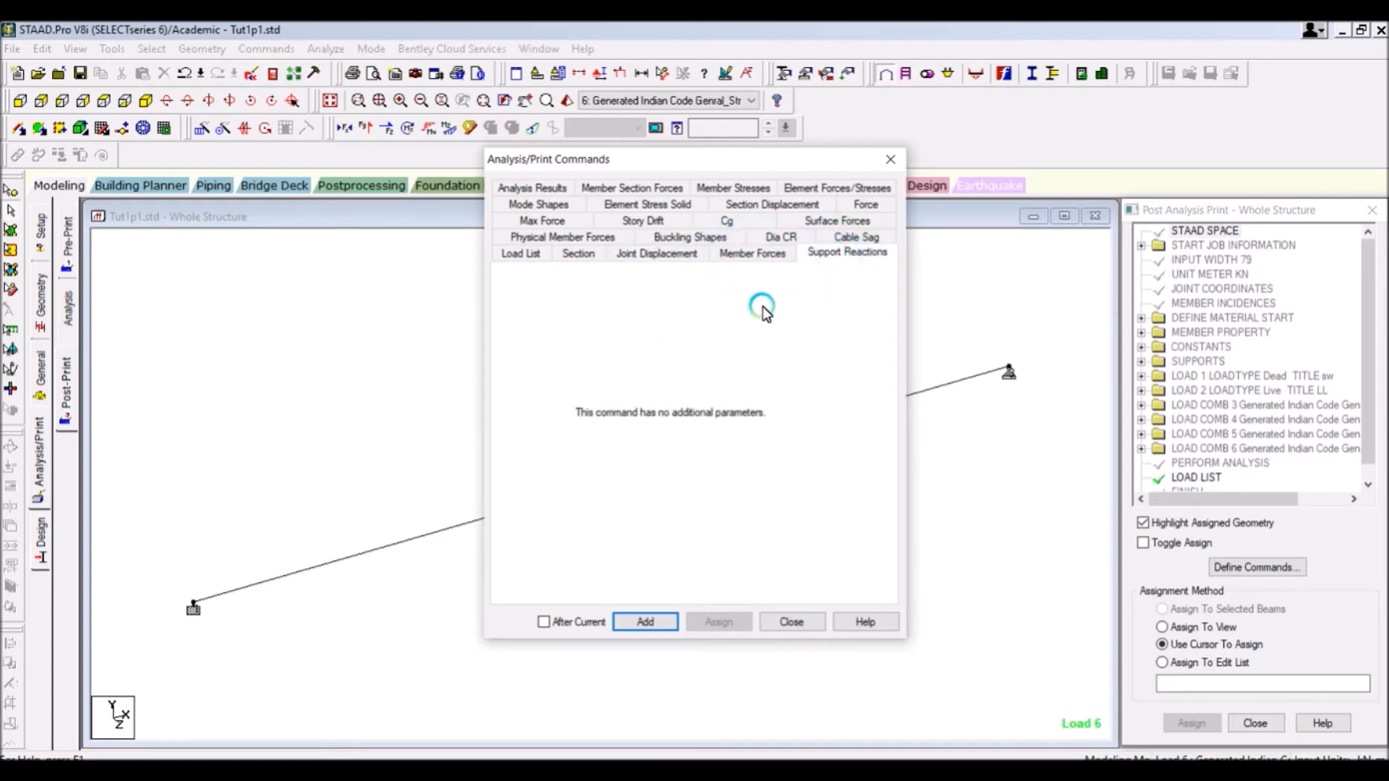
{"action": "left_click_drag", "start_coordinate": [624, 162], "coordinate": [741, 209]}
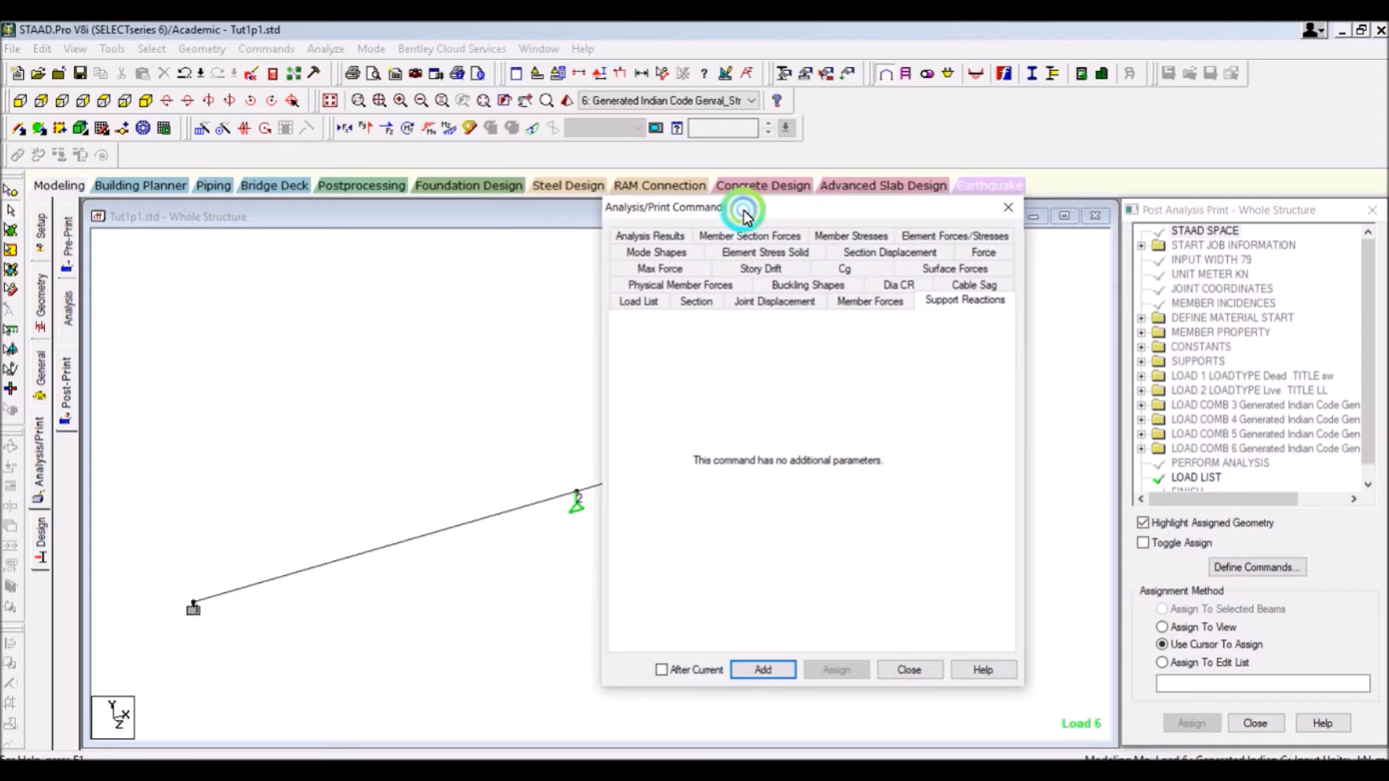
{"action": "left_click", "coordinate": [663, 273]}
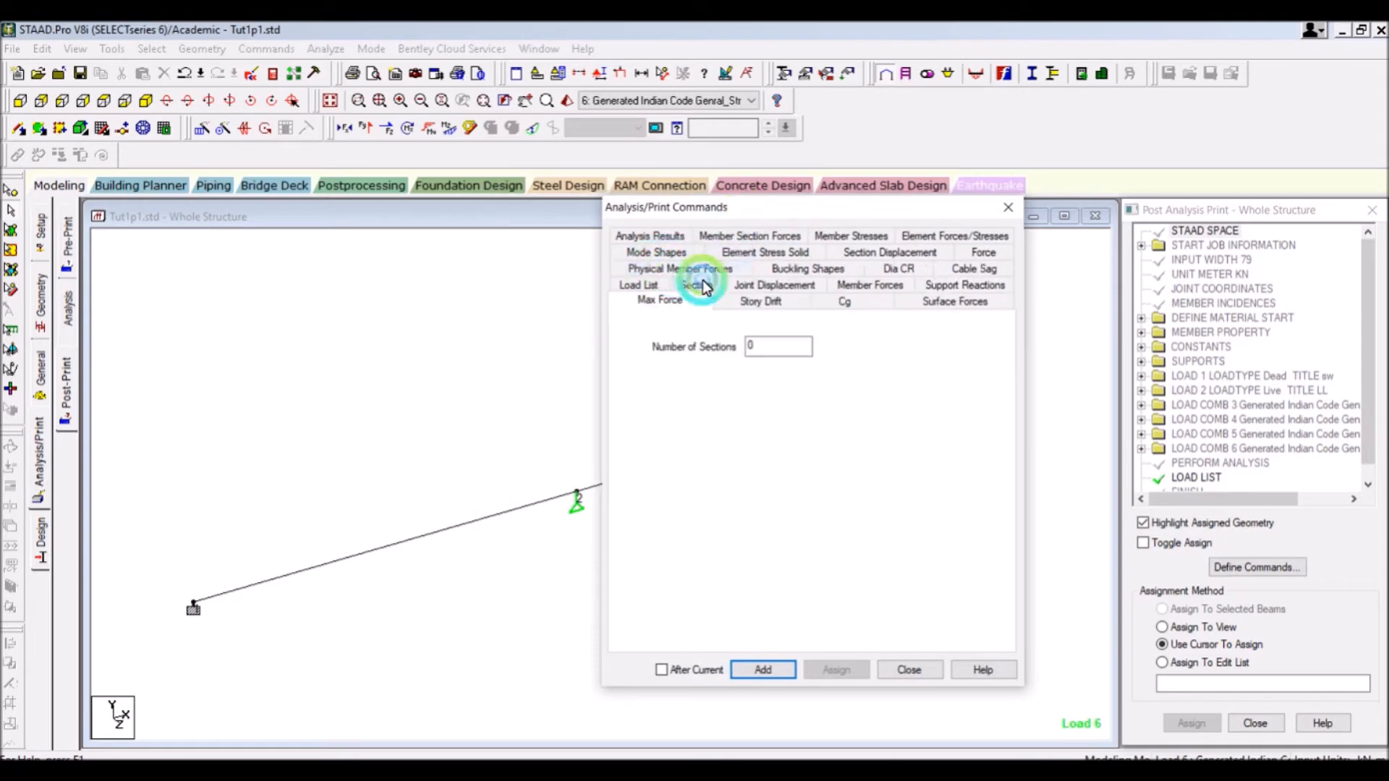
{"action": "left_click", "coordinate": [823, 271]}
{"action": "left_click", "coordinate": [855, 255]}
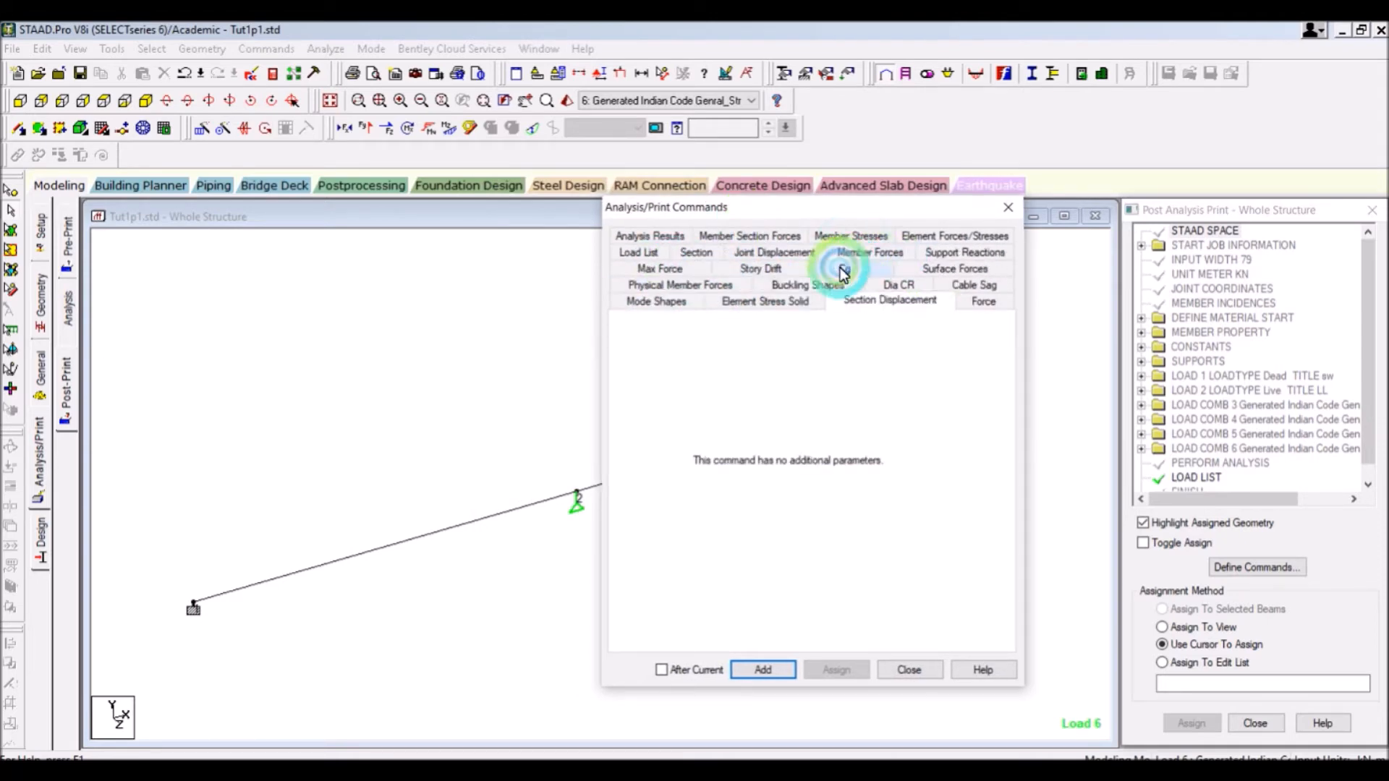
{"action": "left_click", "coordinate": [640, 252]}
{"action": "left_click", "coordinate": [669, 237]}
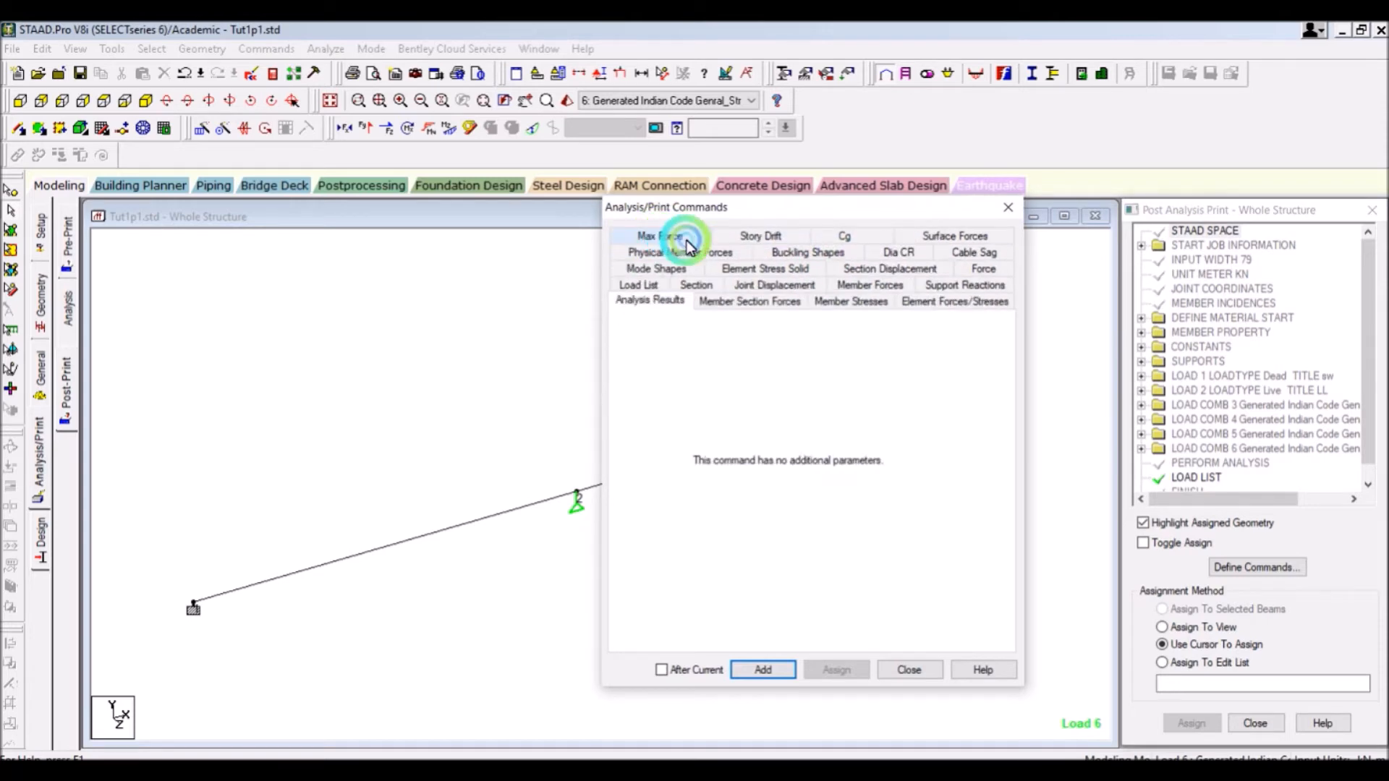
Step: Add a Support Reactions print command to the post-analysis commands and close the command dialog
{"action": "left_click", "coordinate": [936, 286]}
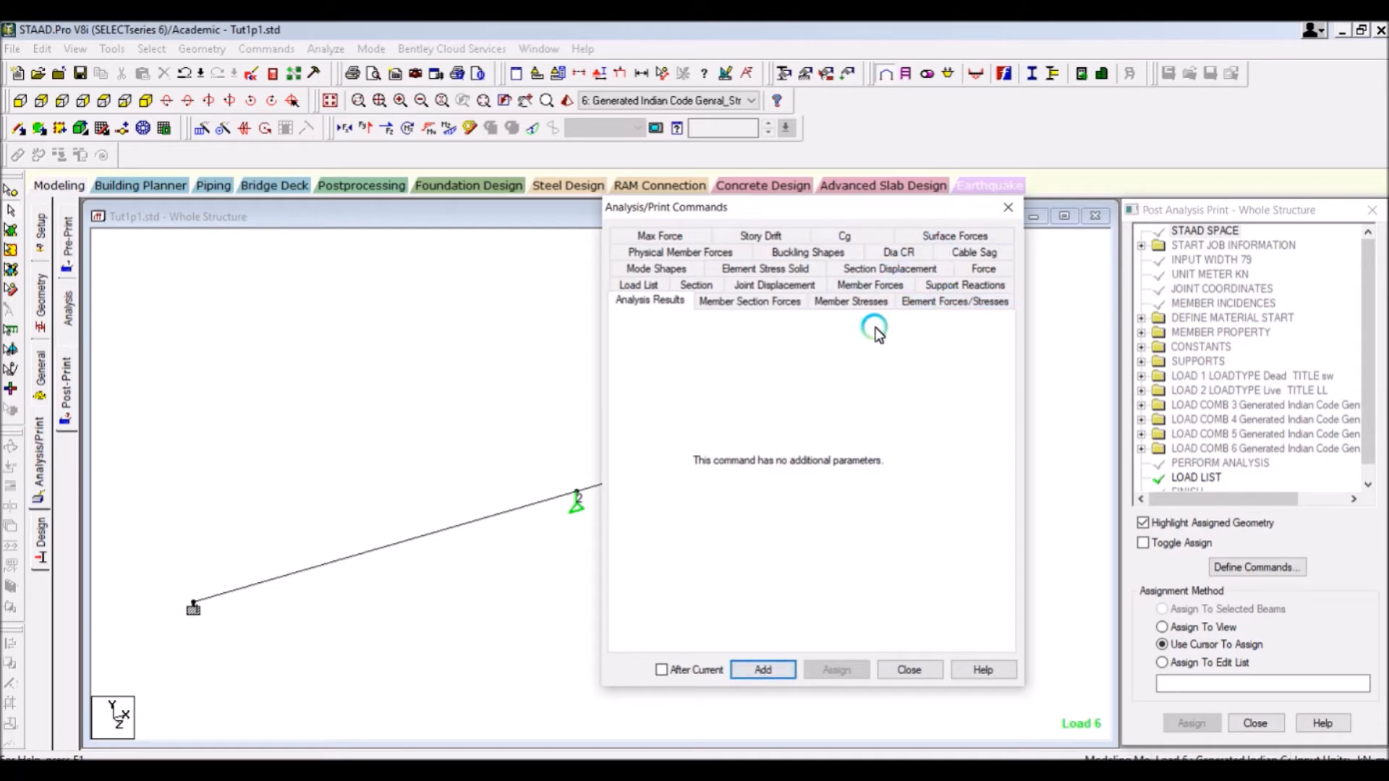
{"action": "left_click", "coordinate": [947, 285]}
{"action": "left_click", "coordinate": [789, 677]}
{"action": "left_click", "coordinate": [909, 669]}
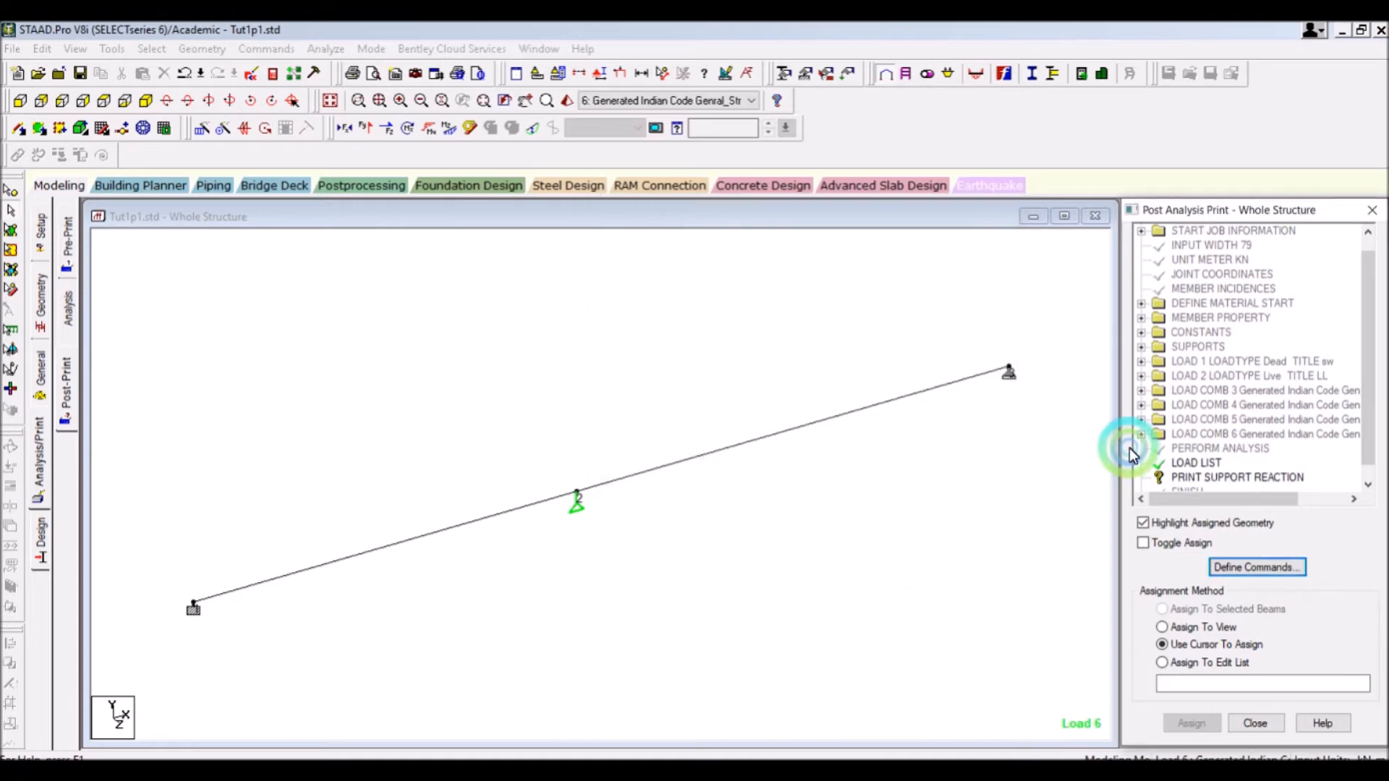
Step: Assign the Print Support Reaction command to all three support nodes of the beam
{"action": "left_click", "coordinate": [1196, 476]}
{"action": "left_click", "coordinate": [992, 444]}
{"action": "left_click", "coordinate": [1030, 345]}
{"action": "left_click_drag", "start_coordinate": [1030, 345], "coordinate": [139, 648]}
{"action": "left_click", "coordinate": [229, 557]}
{"action": "left_click", "coordinate": [9, 194]}
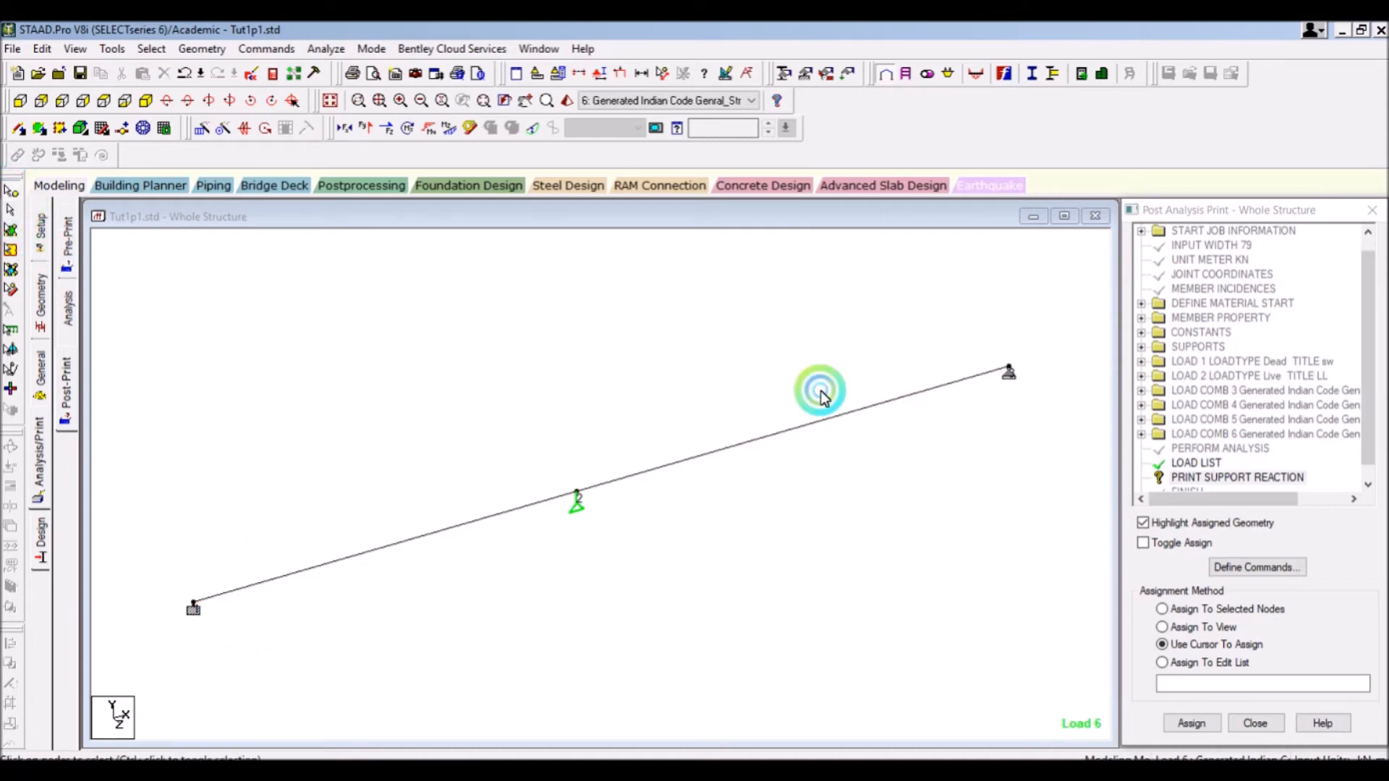
{"action": "left_click_drag", "start_coordinate": [1067, 323], "coordinate": [149, 688]}
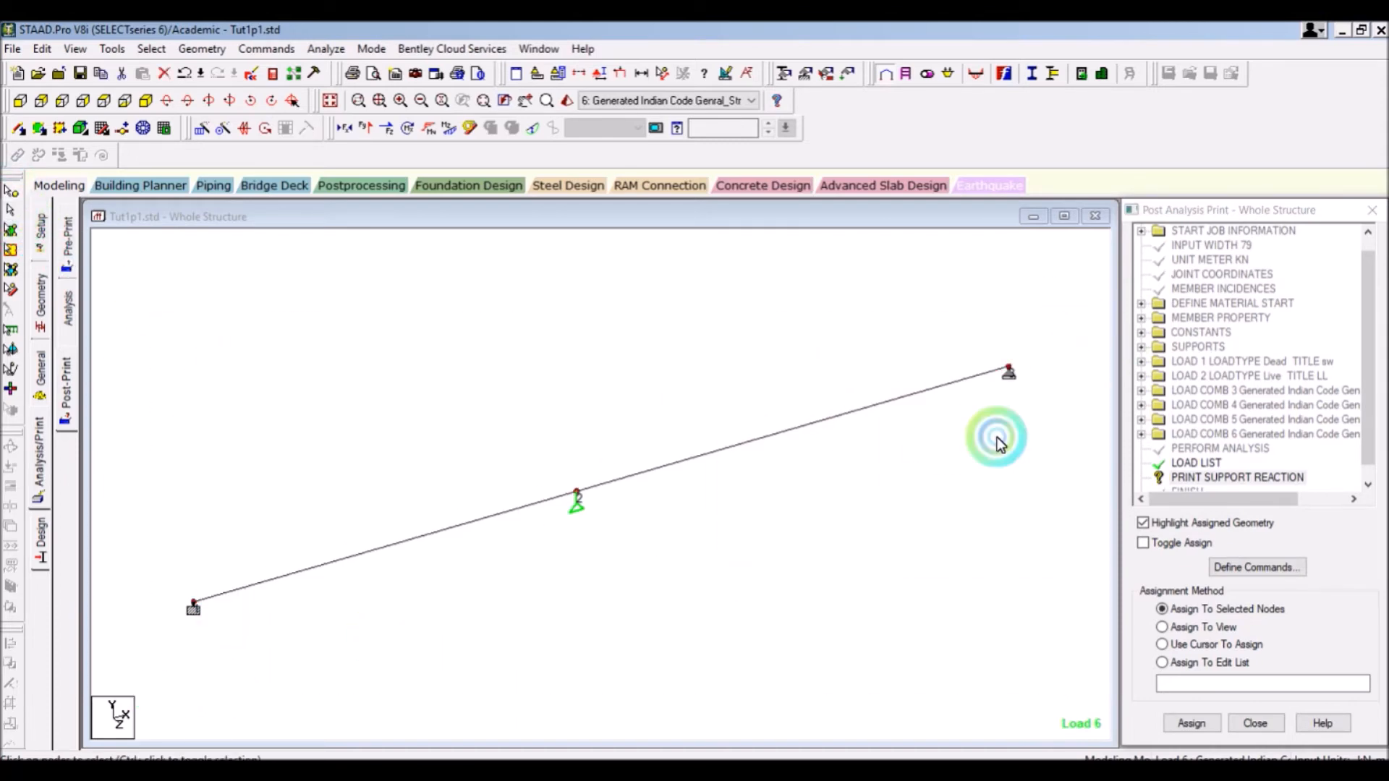
{"action": "left_click", "coordinate": [1196, 629]}
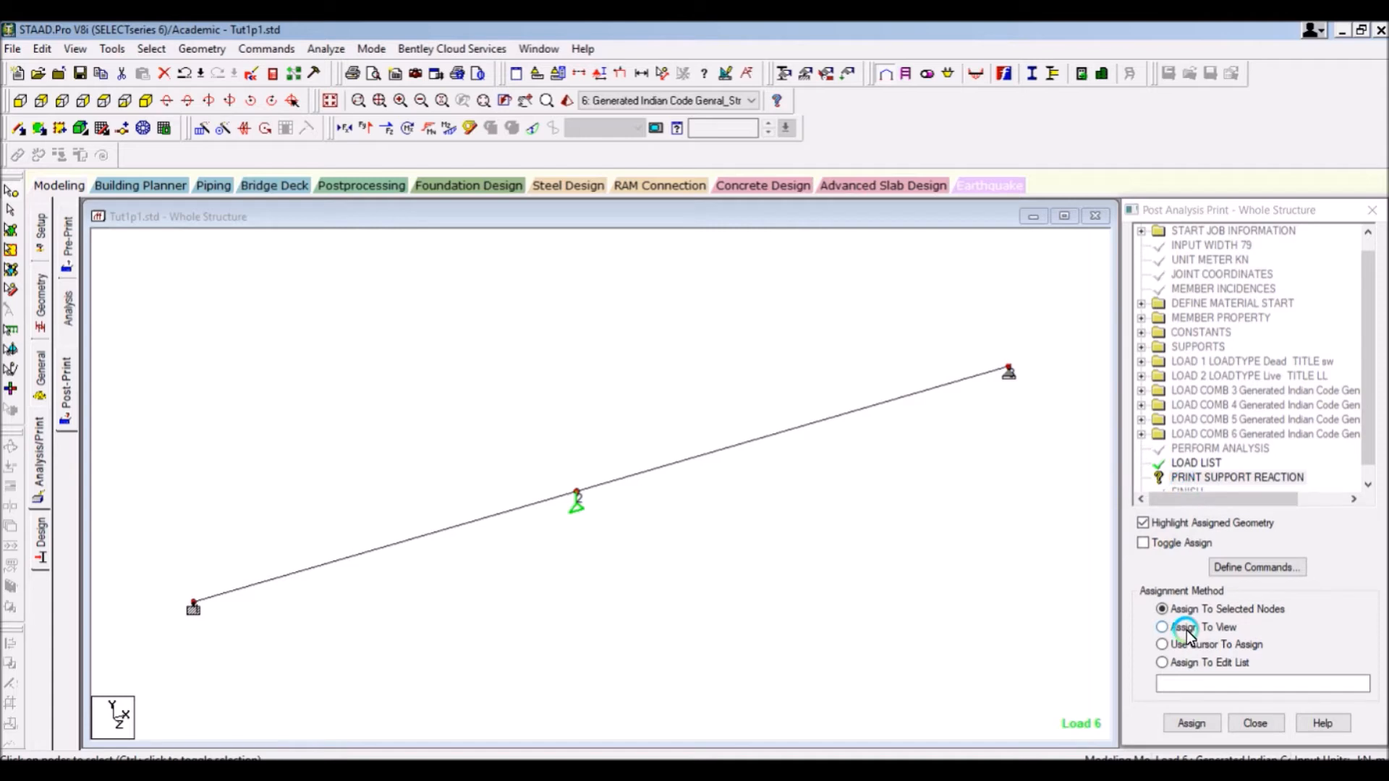
{"action": "left_click", "coordinate": [1190, 722]}
{"action": "left_click", "coordinate": [1267, 520]}
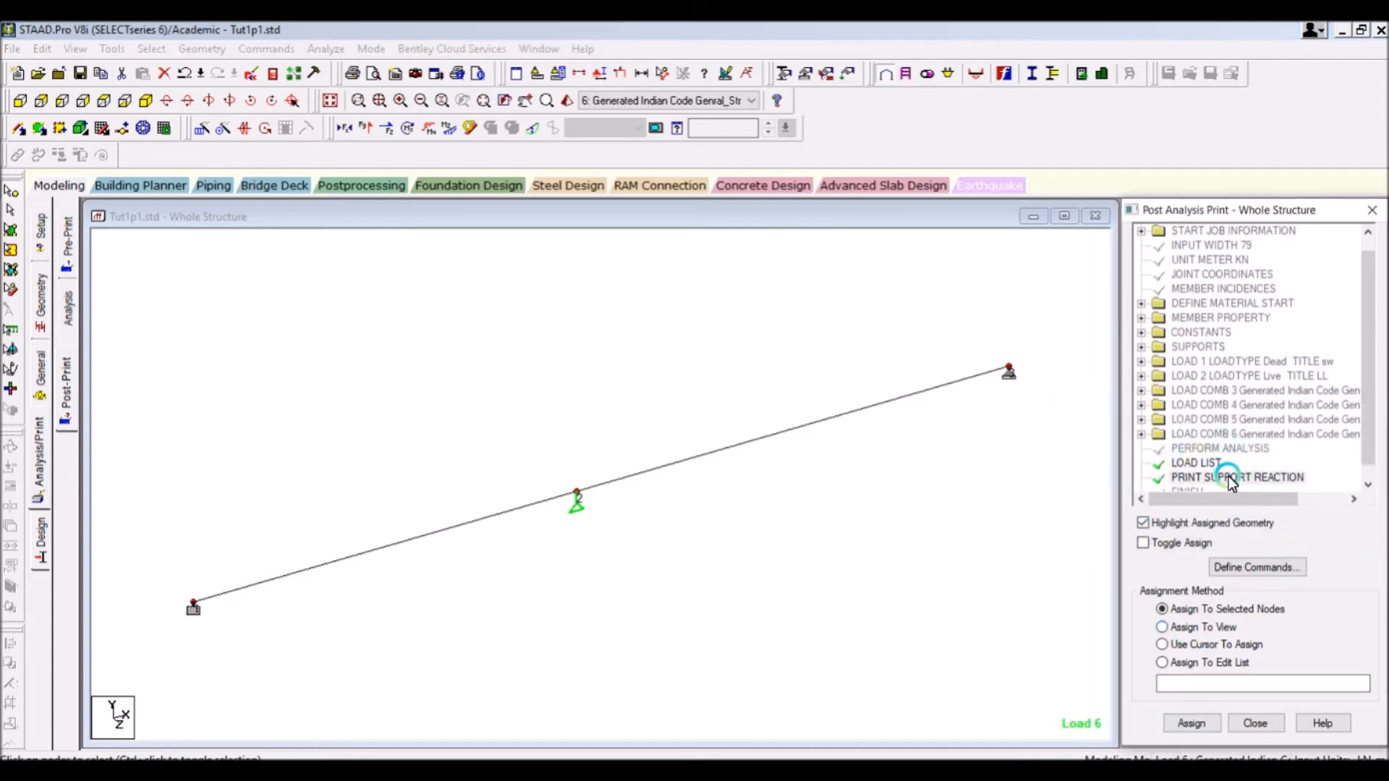
{"action": "left_click", "coordinate": [1044, 407]}
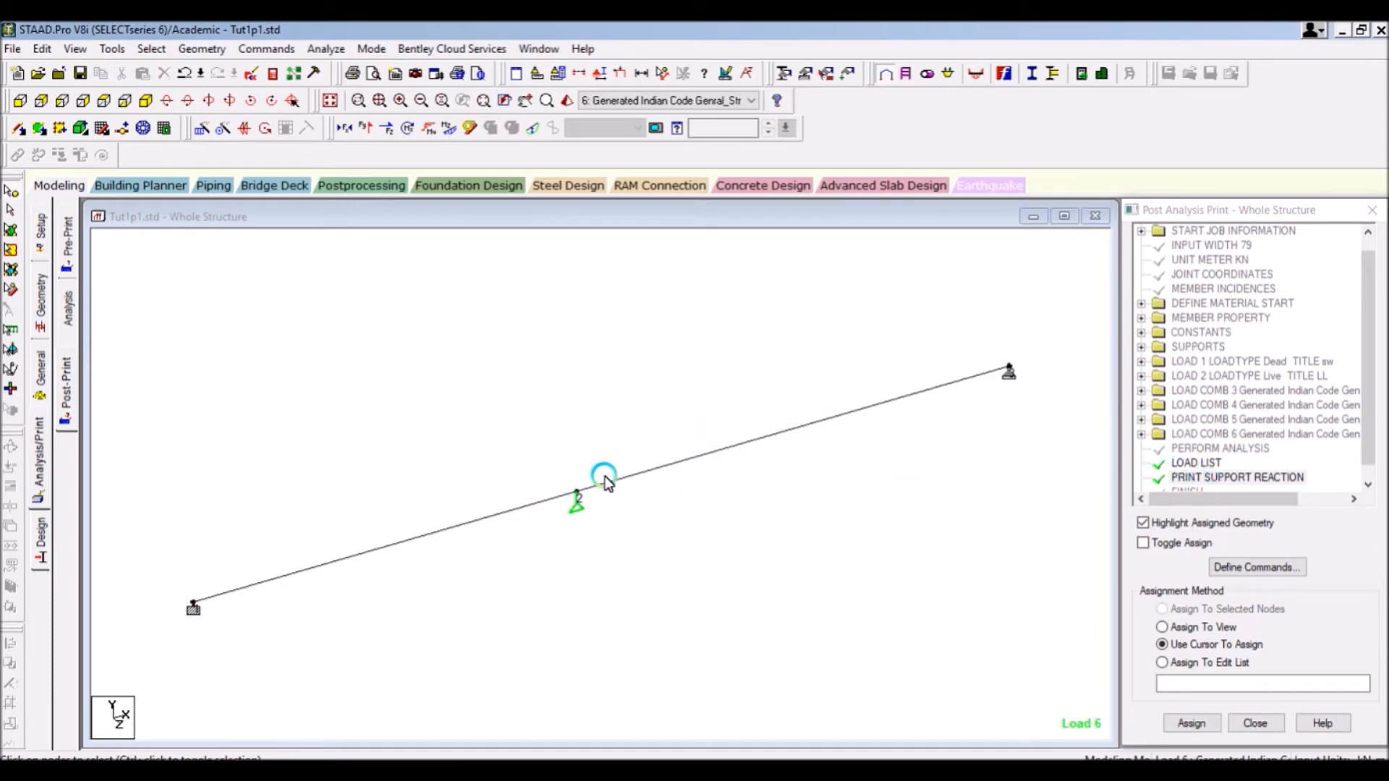
Step: Run the analysis again and open its output file
{"action": "left_click", "coordinate": [326, 48]}
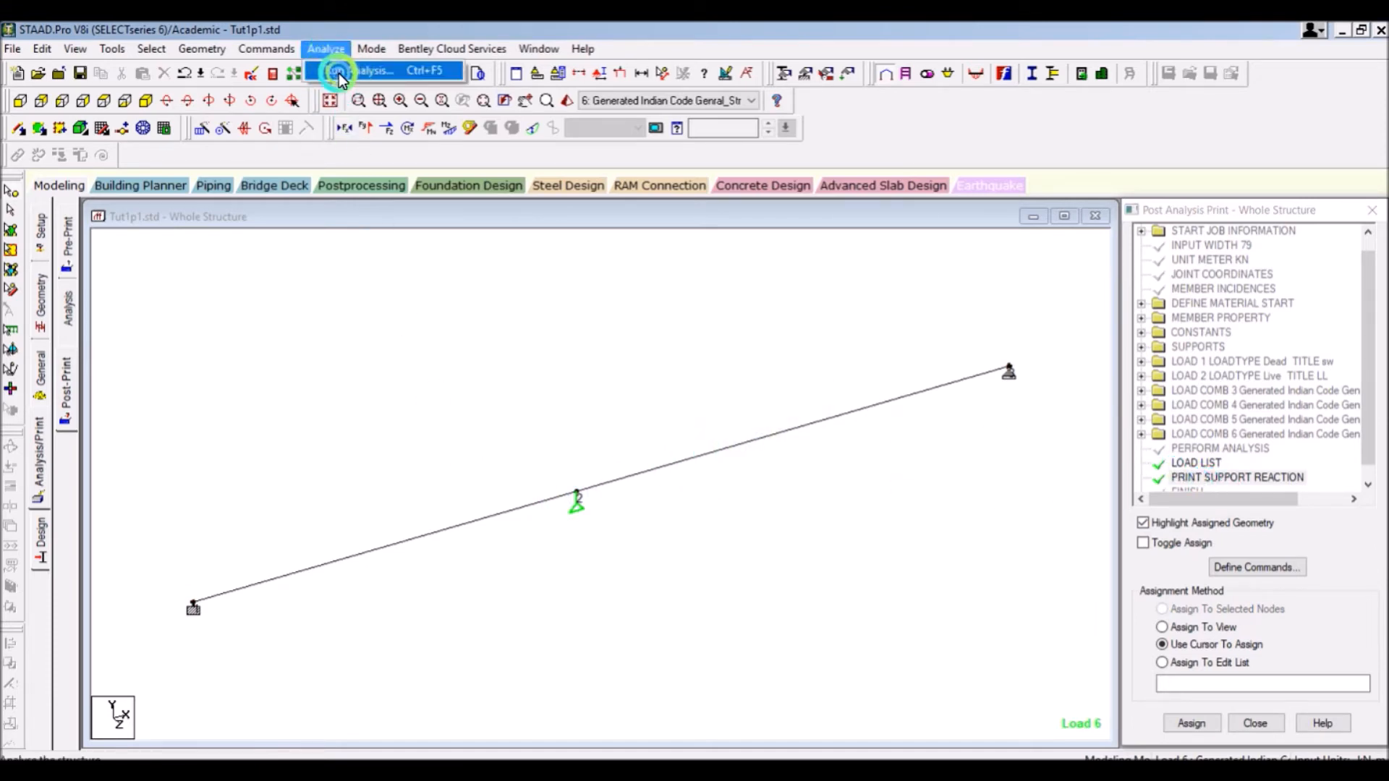
{"action": "left_click", "coordinate": [337, 72]}
{"action": "left_click", "coordinate": [592, 448]}
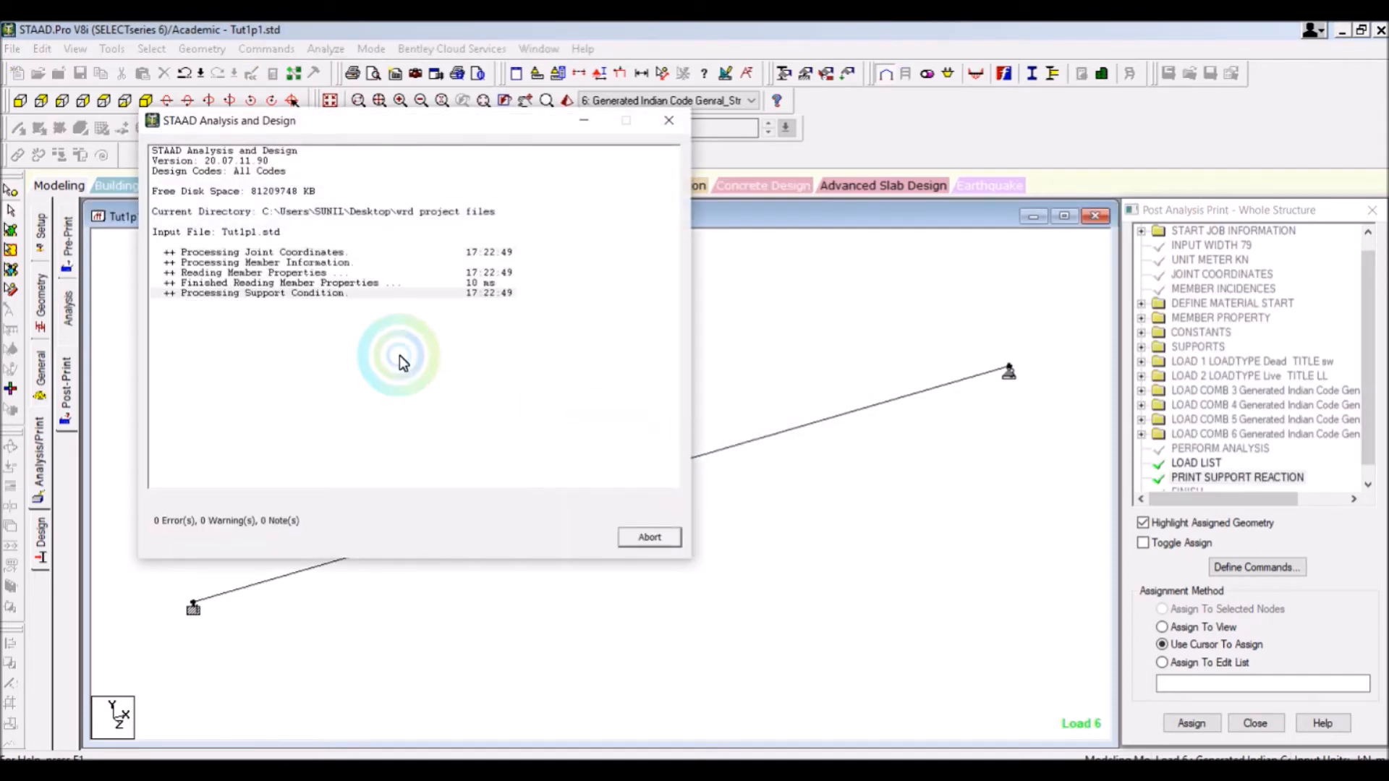
{"action": "left_click", "coordinate": [164, 502]}
{"action": "left_click", "coordinate": [641, 538]}
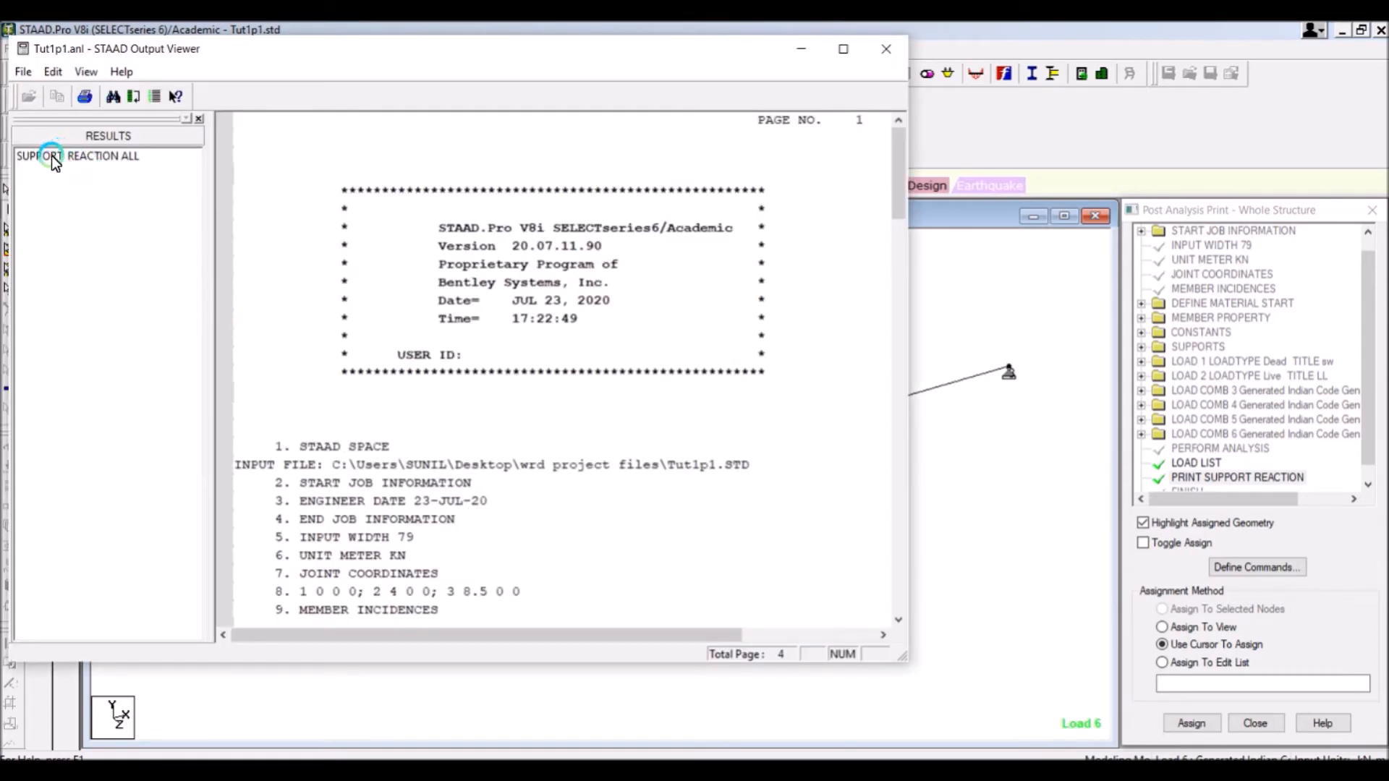
Step: Go to the Support Reaction results in the output file and look over the reaction table
{"action": "left_click", "coordinate": [62, 154]}
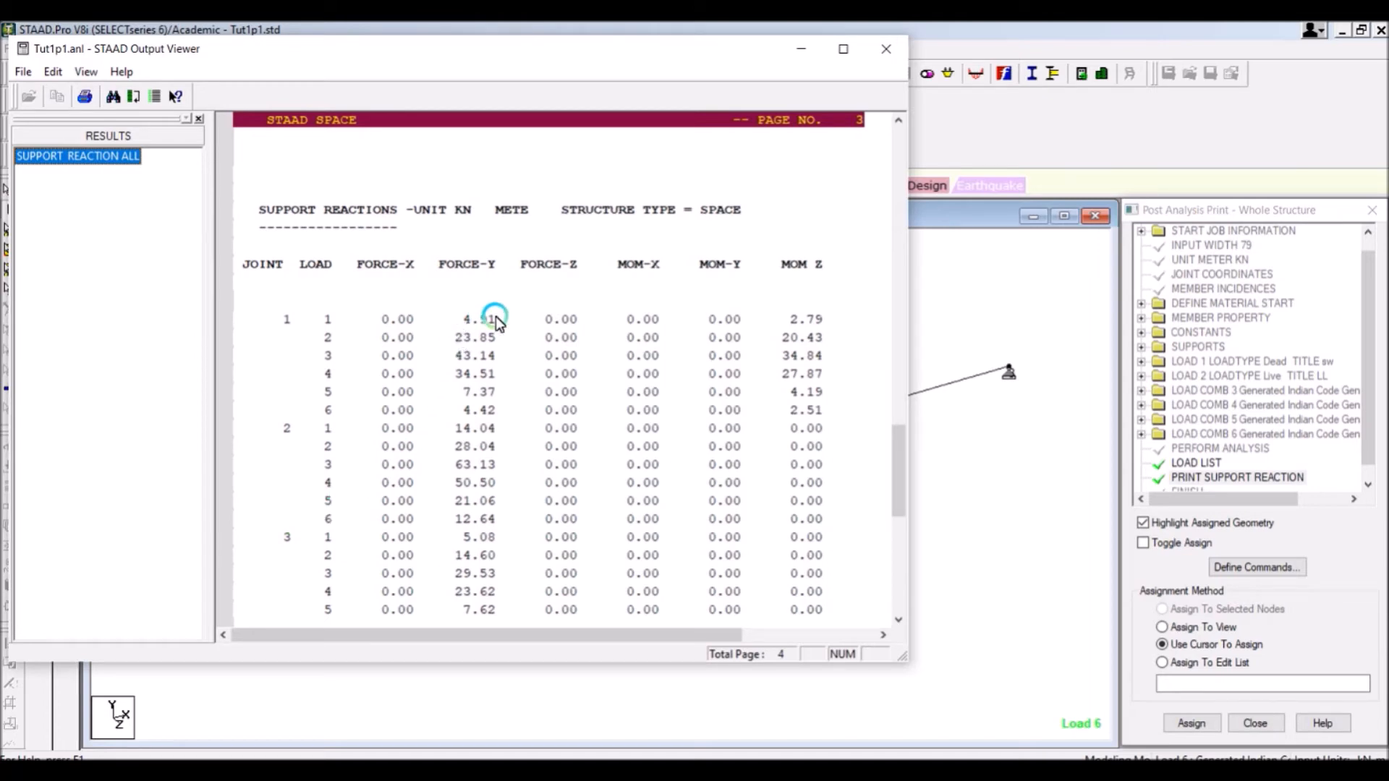
{"action": "left_click", "coordinate": [468, 319]}
{"action": "left_click", "coordinate": [465, 356]}
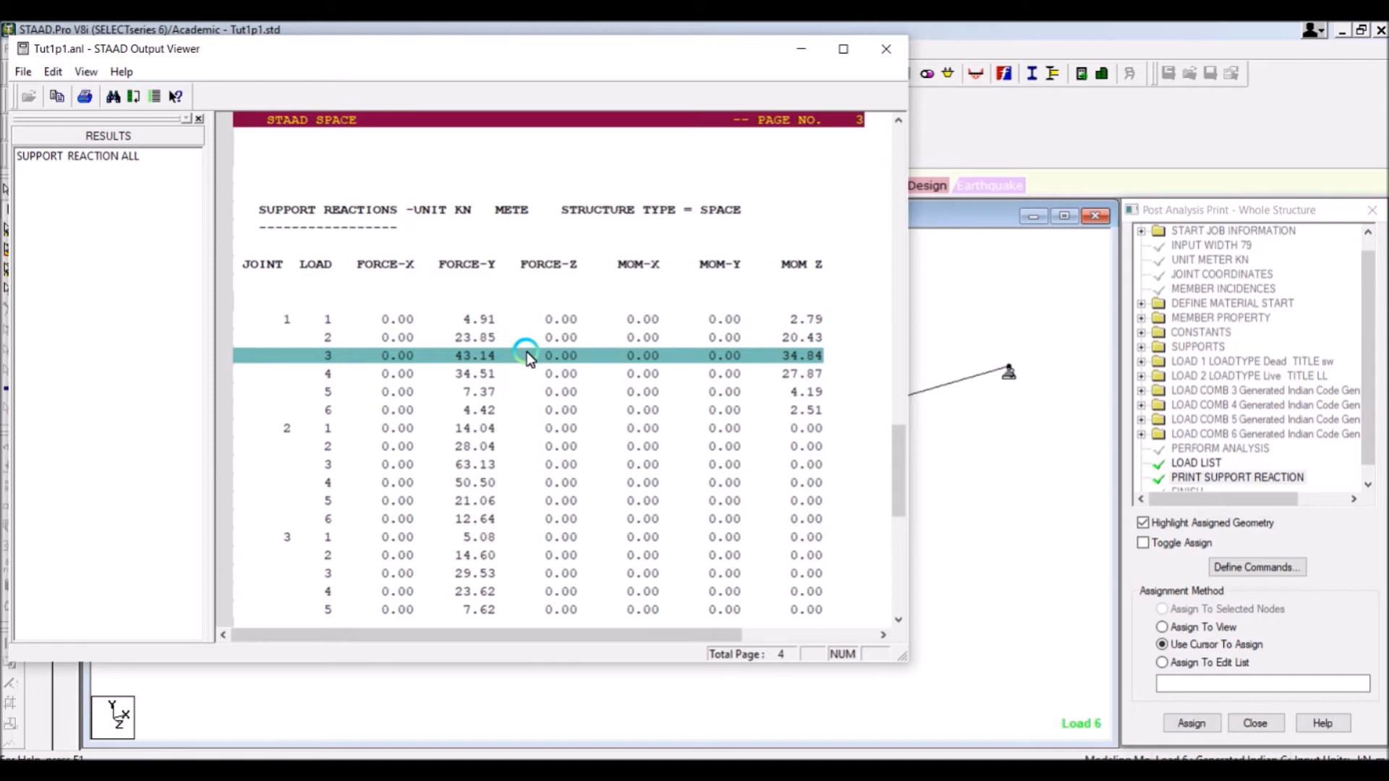
{"action": "scroll", "coordinate": [526, 353], "scroll_direction": "down", "scroll_amount": 2}
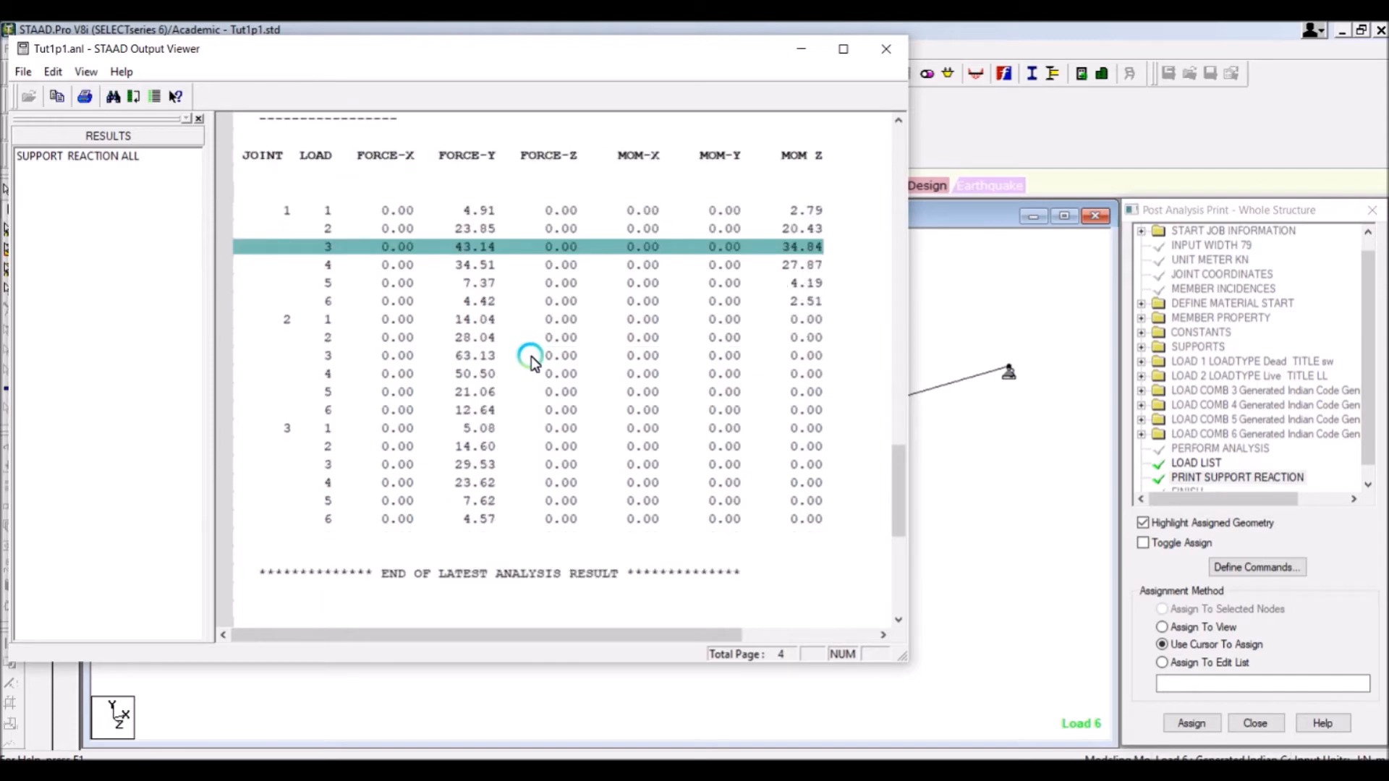
Step: Examine the joint 1 reactions for load cases 1 to 6, focusing on the vertical force under each load
{"action": "left_click", "coordinate": [278, 209]}
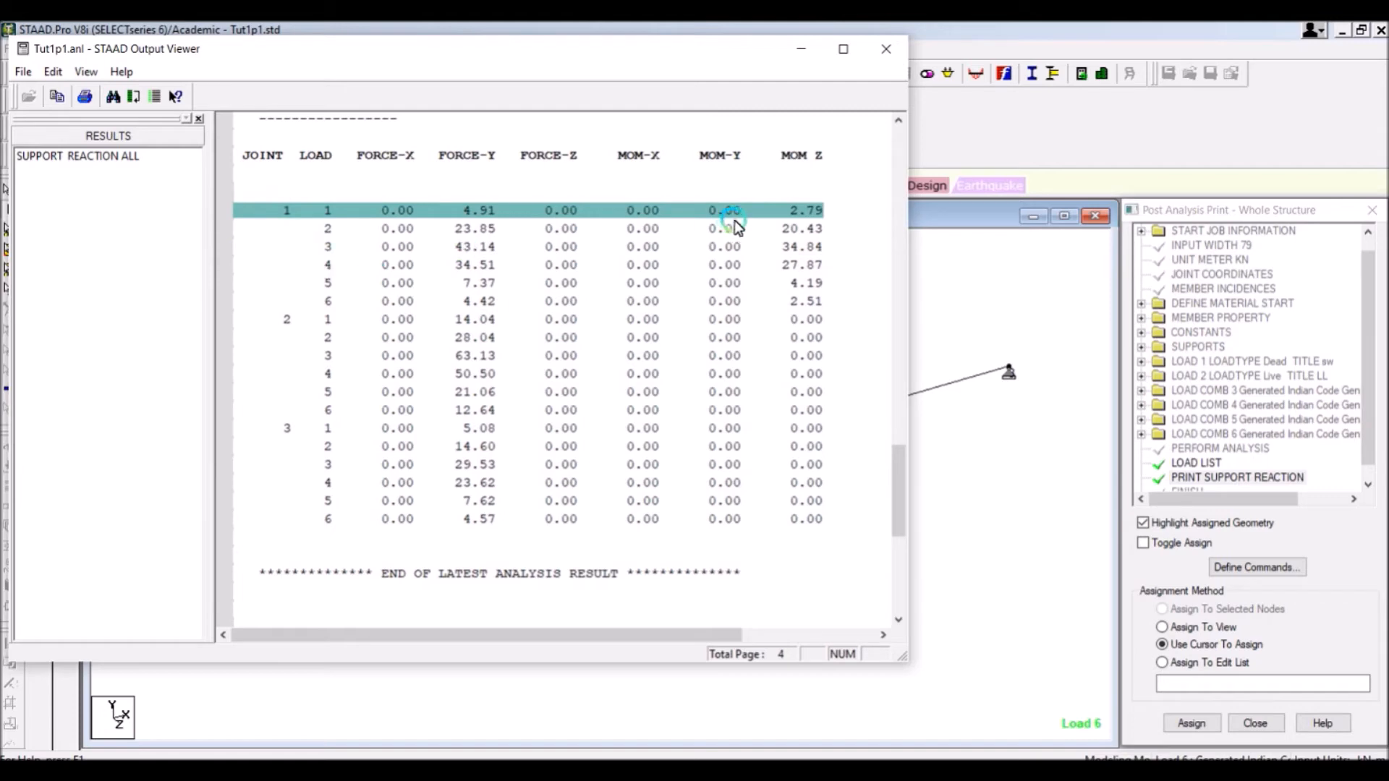
{"action": "left_click", "coordinate": [331, 213]}
{"action": "left_click", "coordinate": [332, 229]}
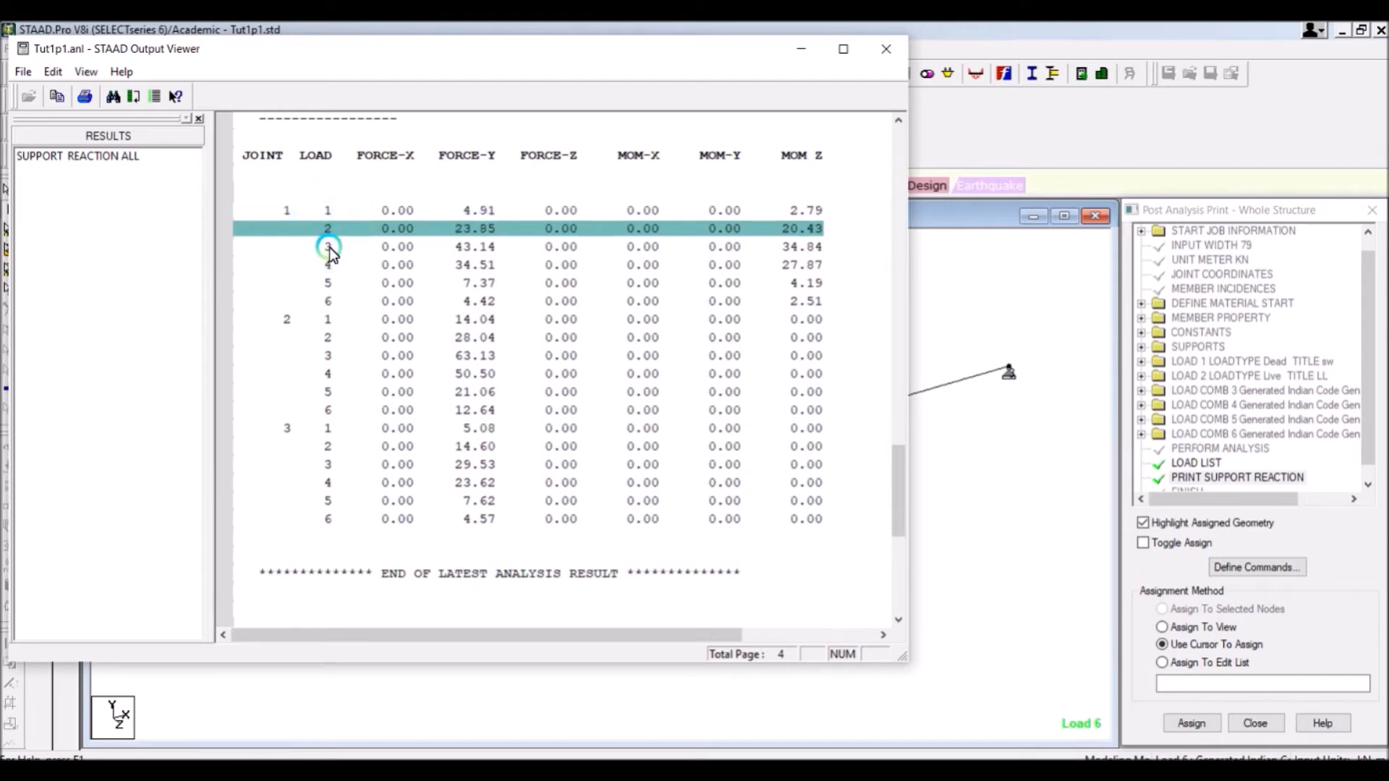
{"action": "left_click", "coordinate": [329, 248]}
{"action": "left_click", "coordinate": [331, 267]}
{"action": "left_click", "coordinate": [335, 285]}
{"action": "left_click", "coordinate": [334, 298]}
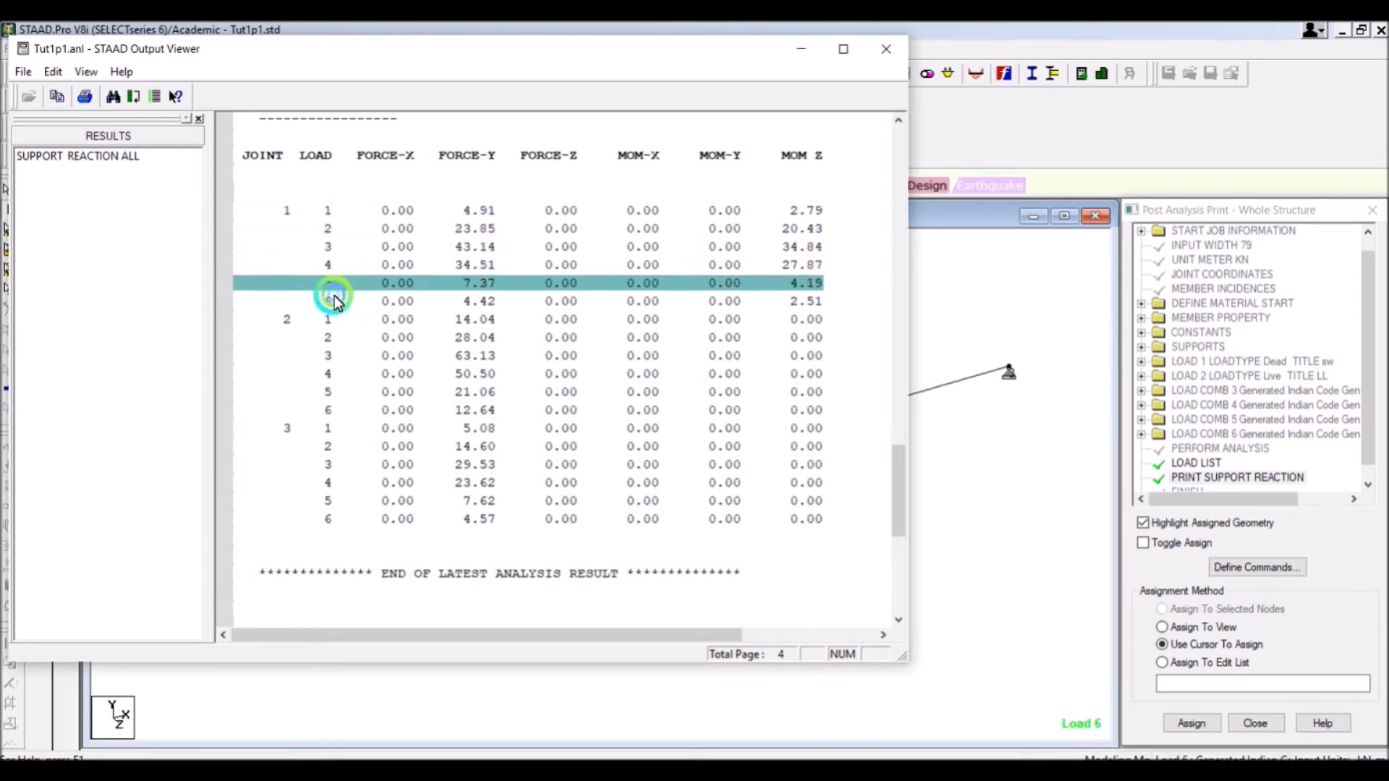
{"action": "left_click", "coordinate": [329, 248]}
{"action": "left_click", "coordinate": [334, 249]}
{"action": "left_click", "coordinate": [333, 310]}
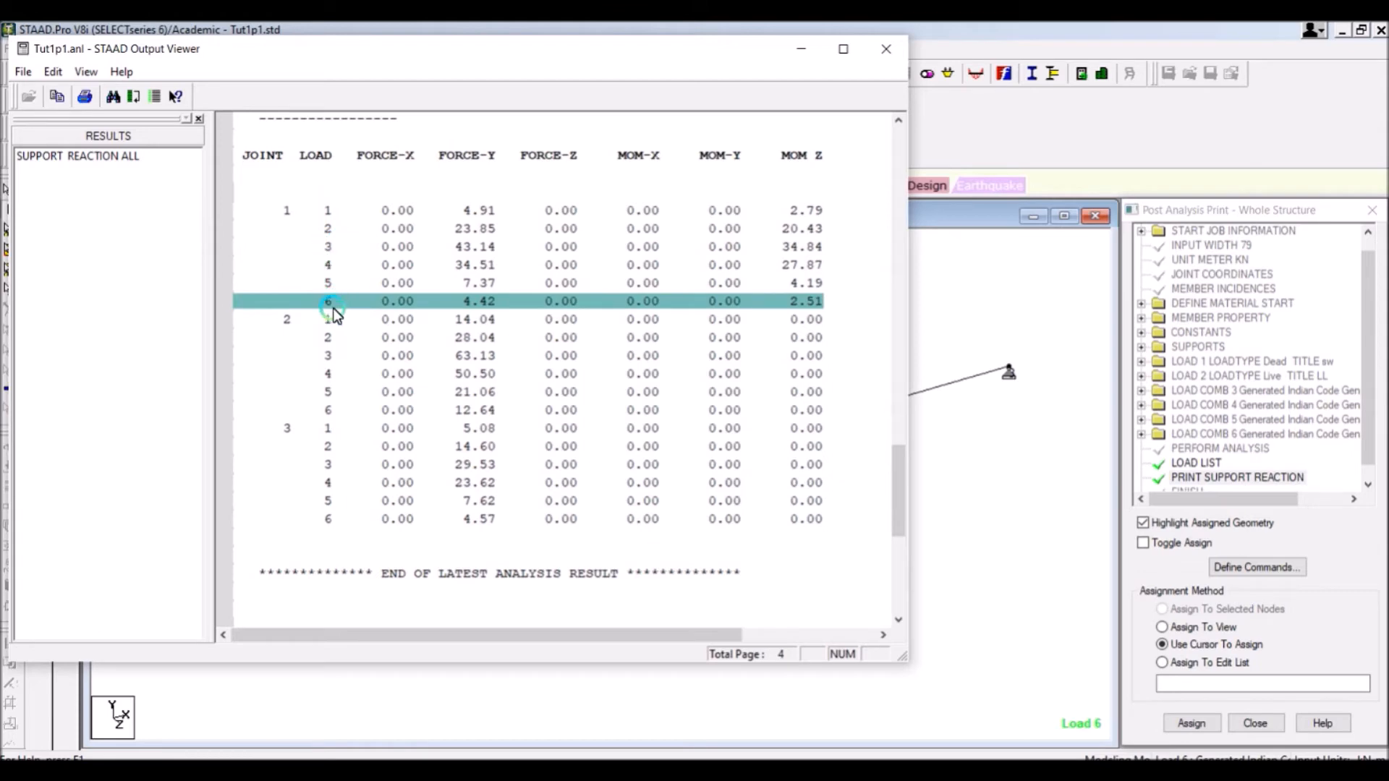
{"action": "left_click", "coordinate": [331, 212]}
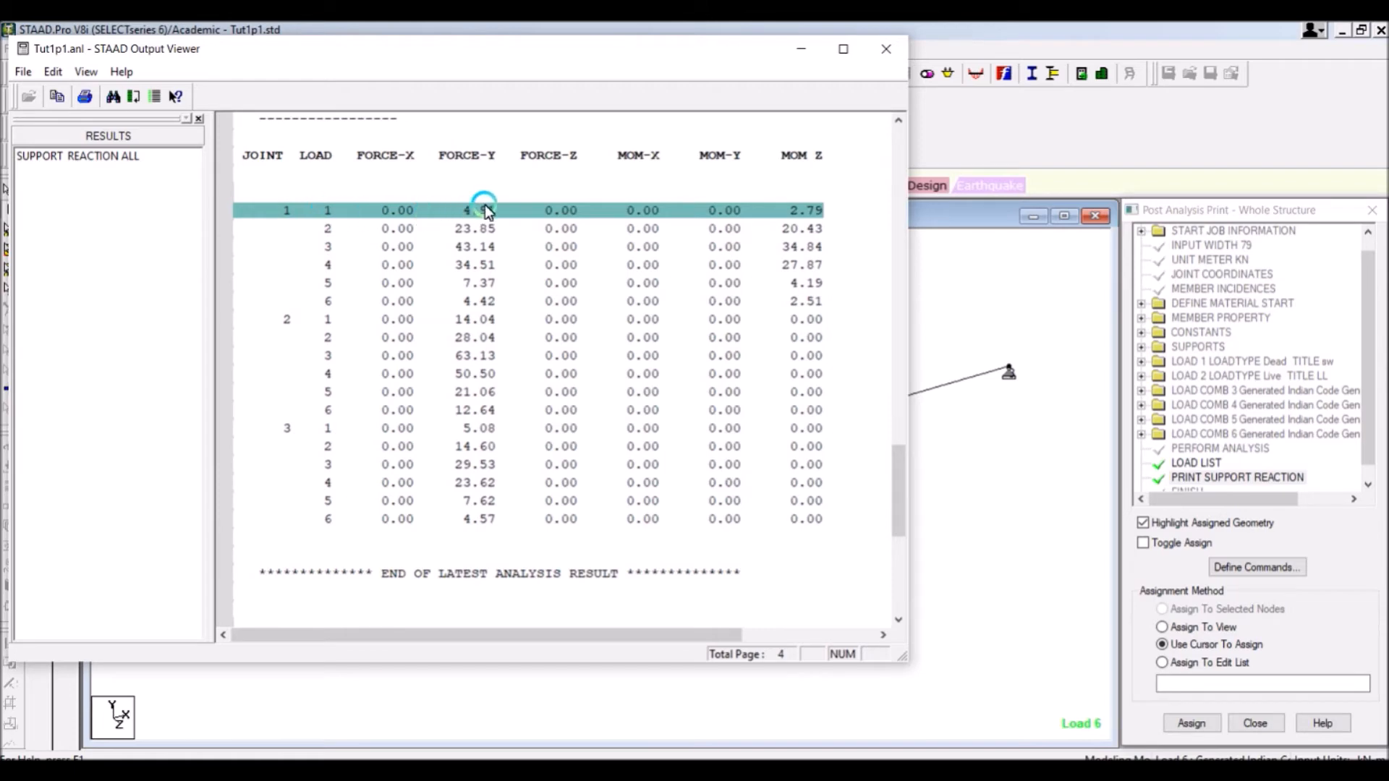
{"action": "left_click", "coordinate": [334, 228]}
{"action": "left_click", "coordinate": [467, 226]}
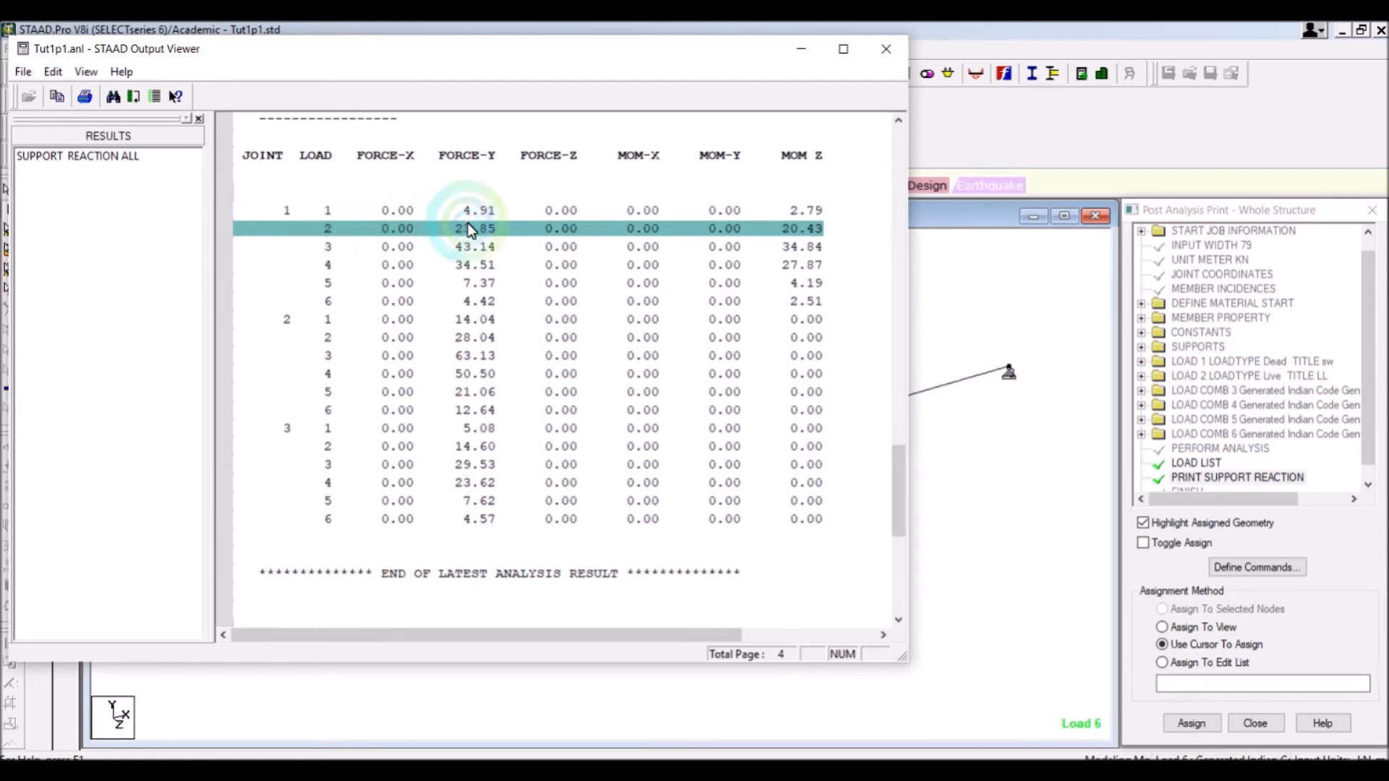
{"action": "left_click", "coordinate": [348, 247]}
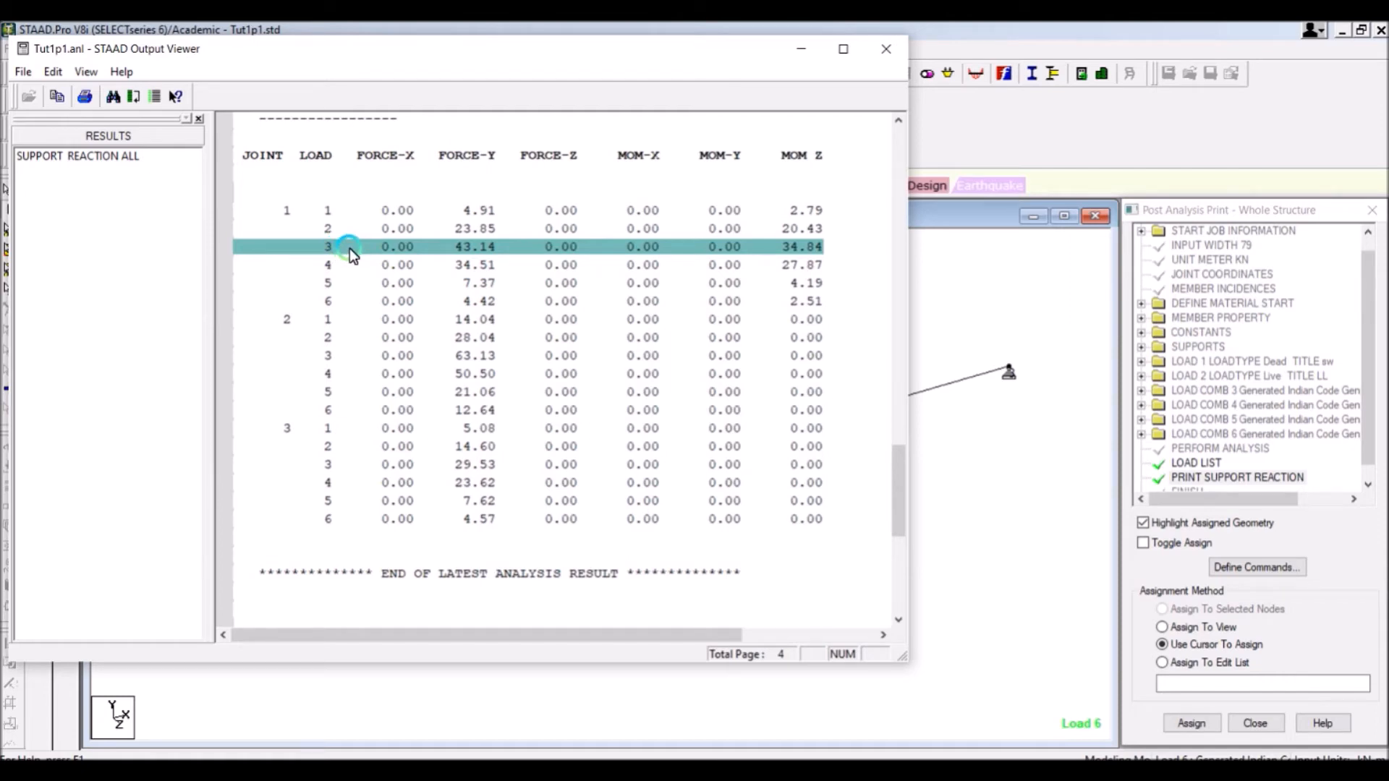
Step: Compare the vertical reactions at joints 2 and 3 under load case 3, and close the output file
{"action": "left_click", "coordinate": [313, 320]}
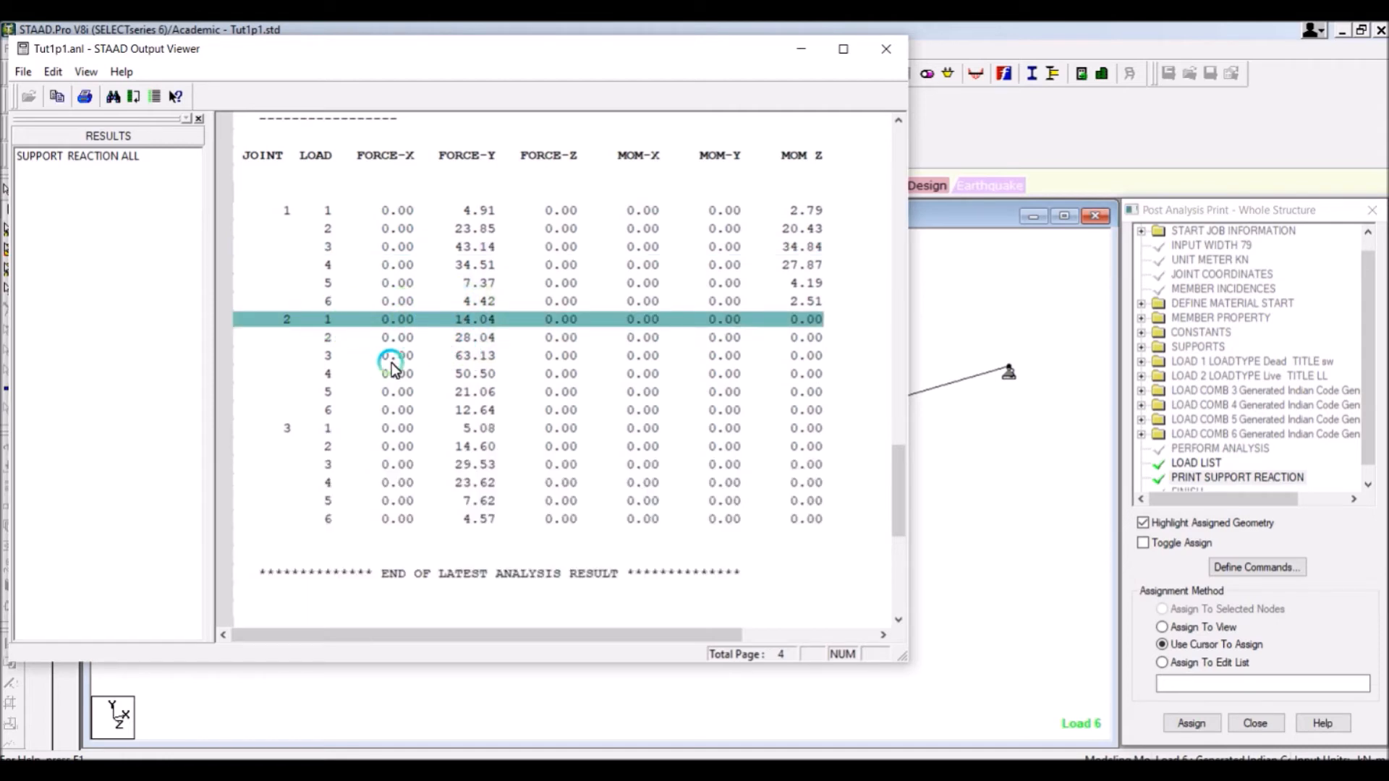
{"action": "left_click", "coordinate": [340, 356]}
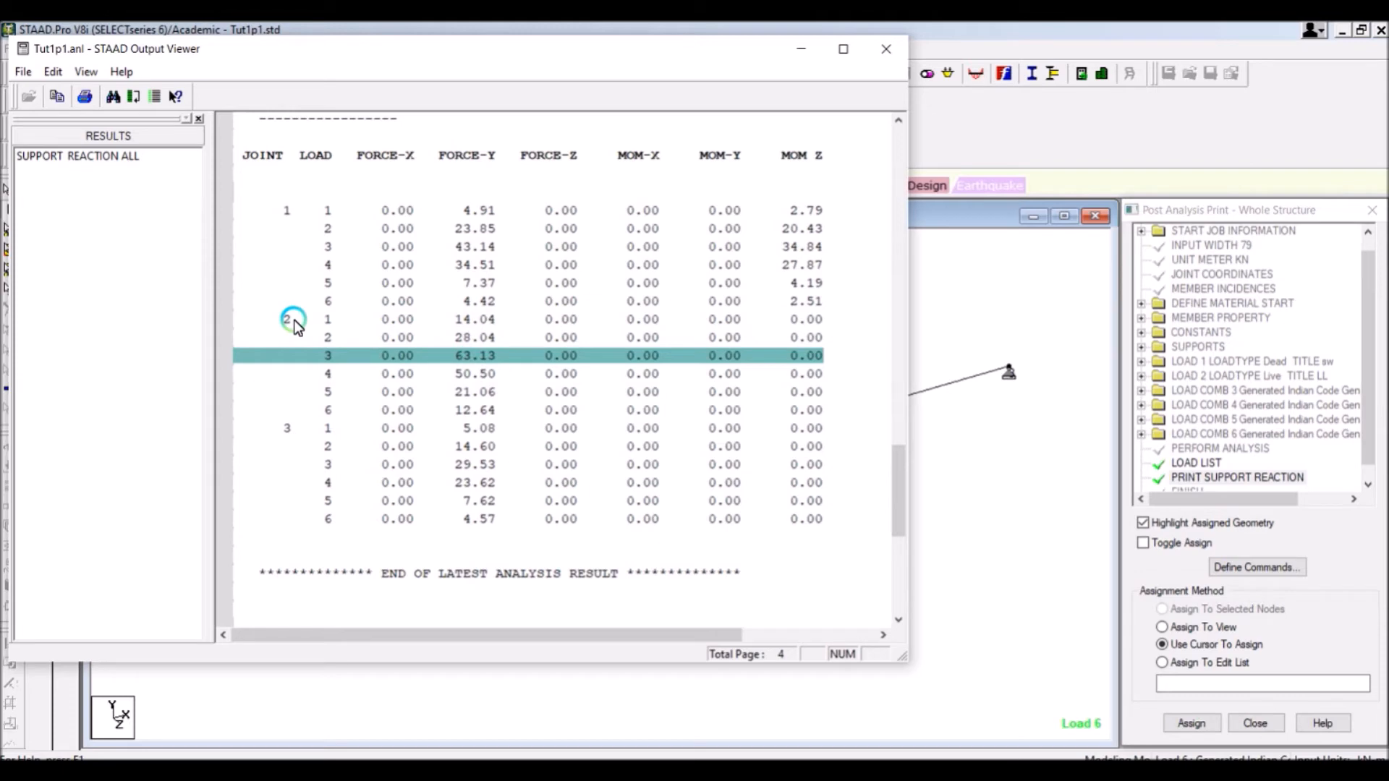
{"action": "left_click", "coordinate": [474, 356]}
{"action": "left_click", "coordinate": [314, 432]}
{"action": "left_click", "coordinate": [328, 462]}
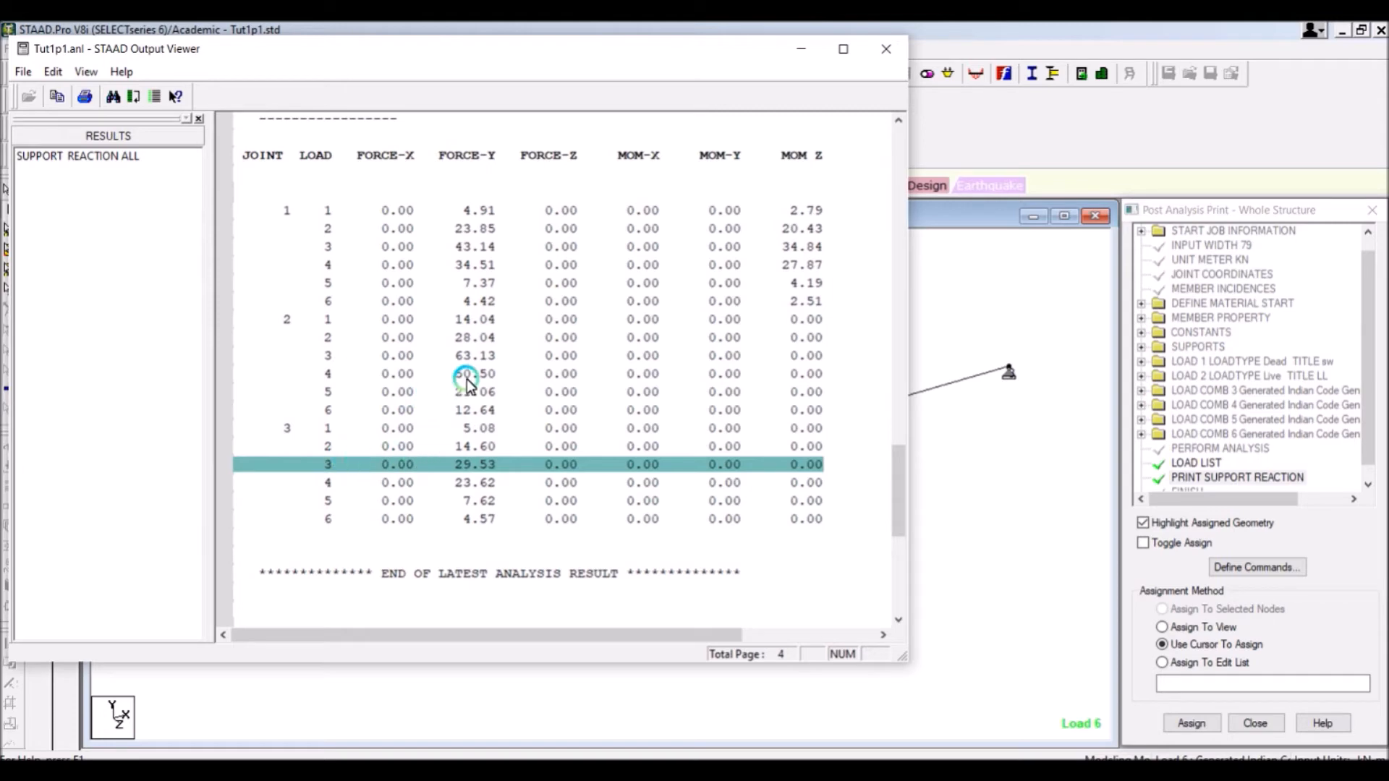
{"action": "left_click", "coordinate": [420, 360]}
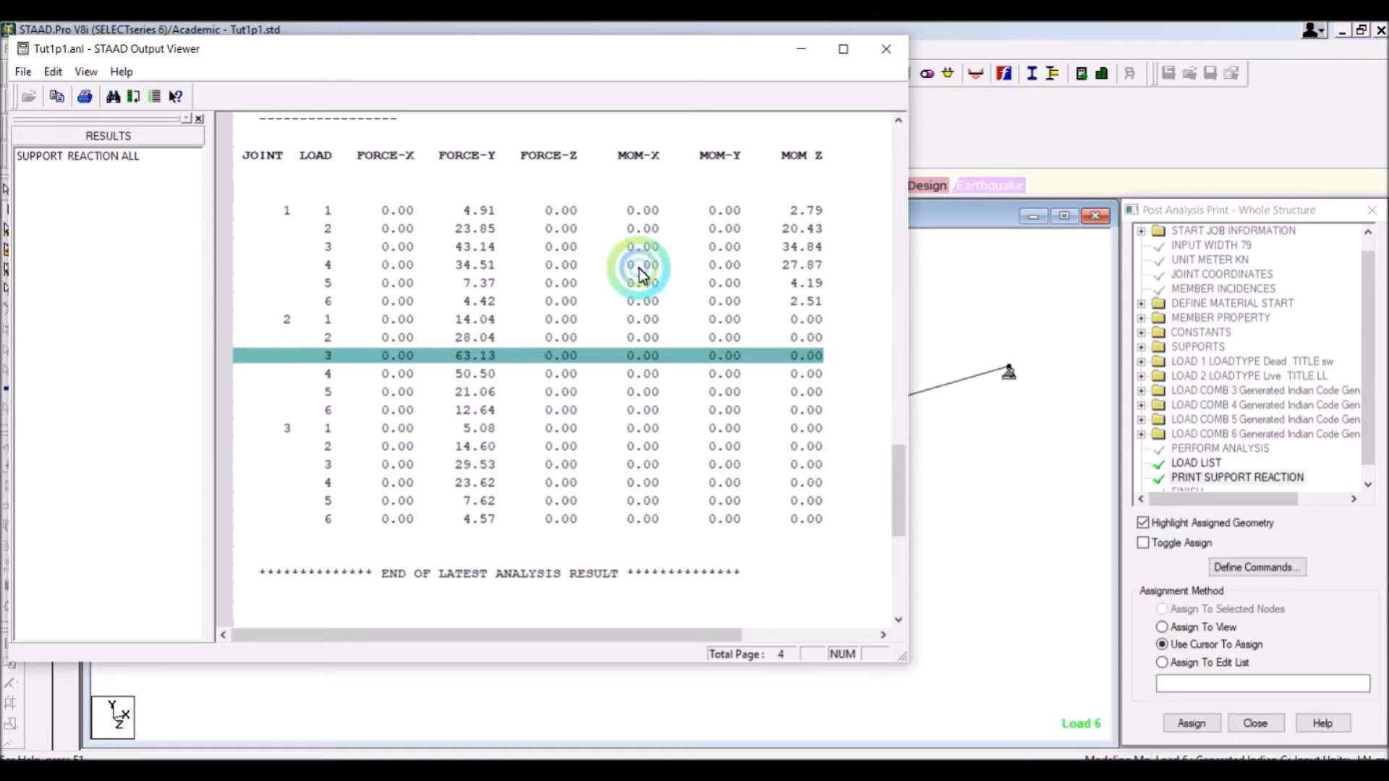
{"action": "left_click", "coordinate": [884, 58]}
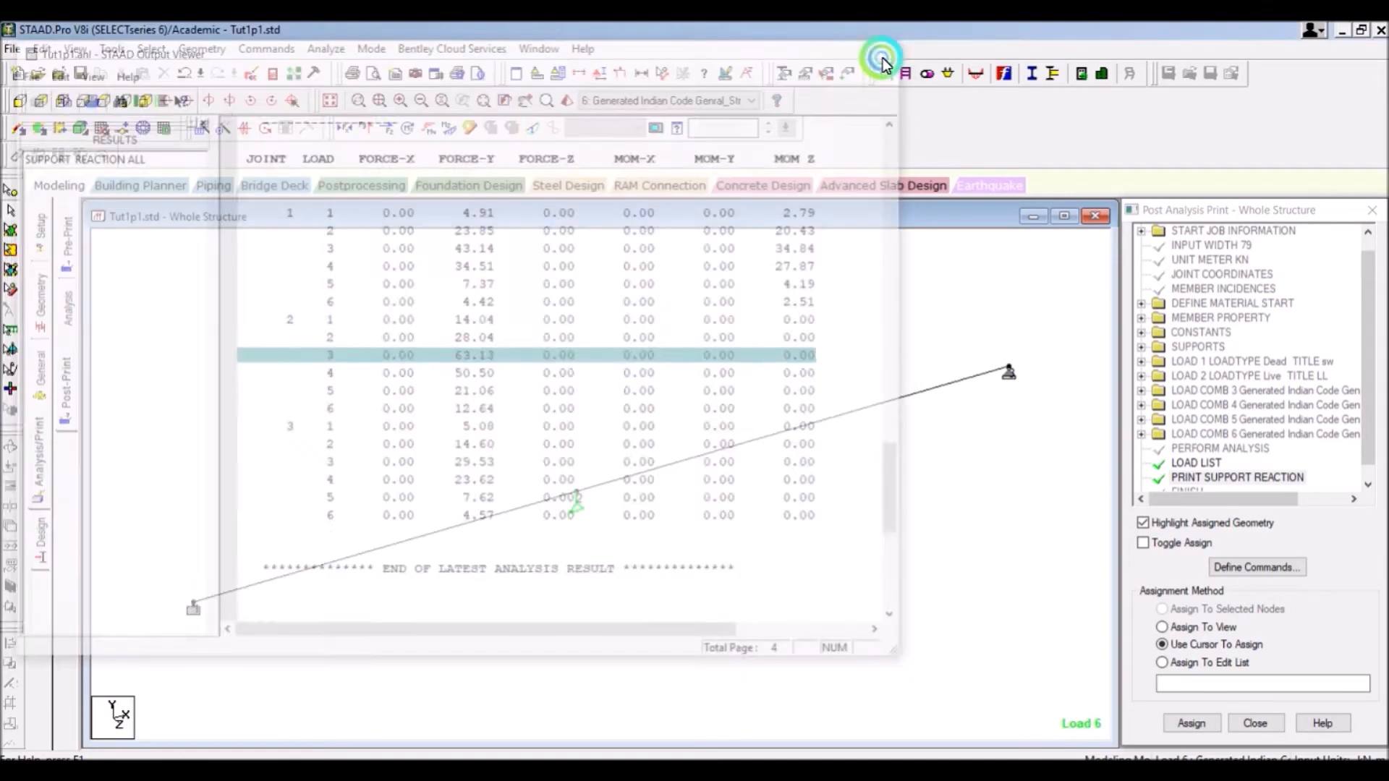
Step: Enter postprocessing for all six load cases with automatic scaling enabled for displacement, mode shape, axial forces, shear, bending, torsion and stress
{"action": "left_click", "coordinate": [340, 187]}
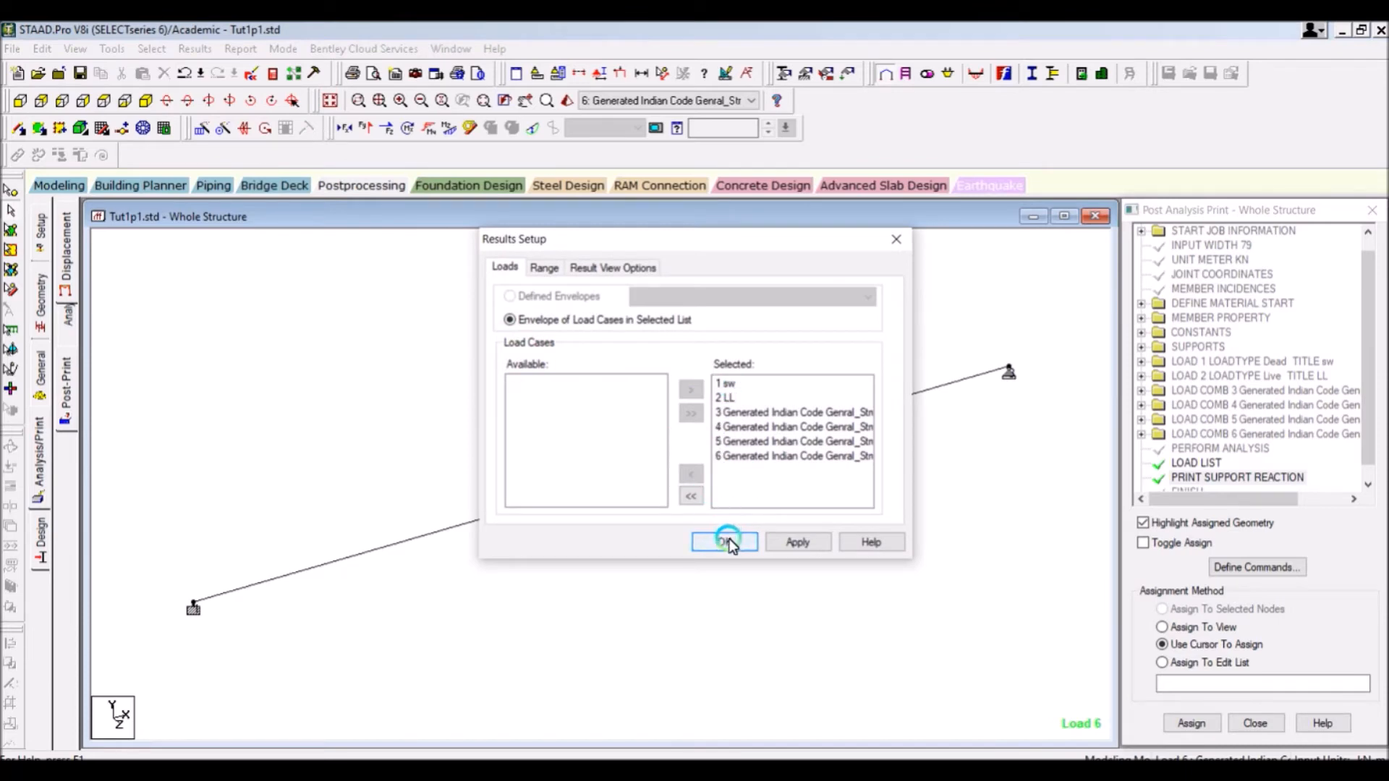
{"action": "left_click", "coordinate": [544, 267]}
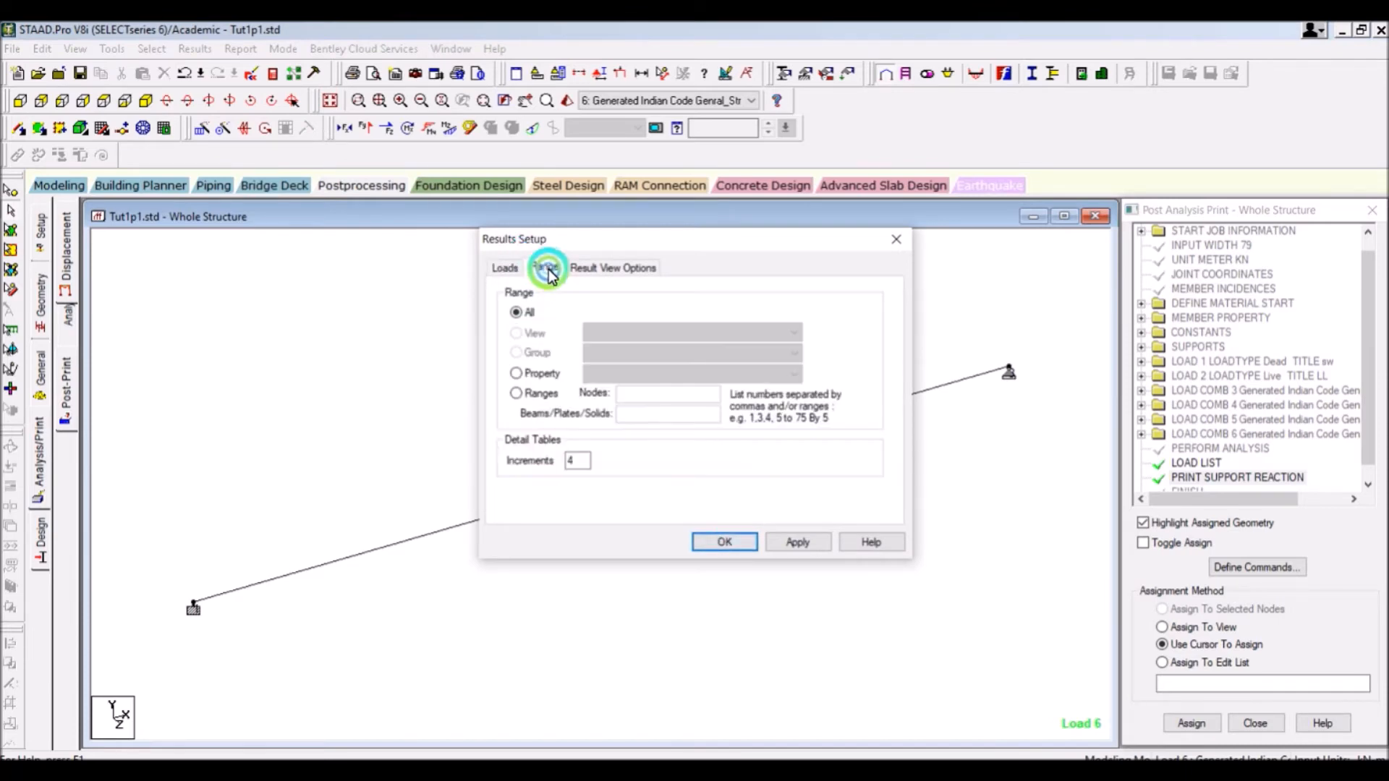
{"action": "left_click", "coordinate": [622, 275]}
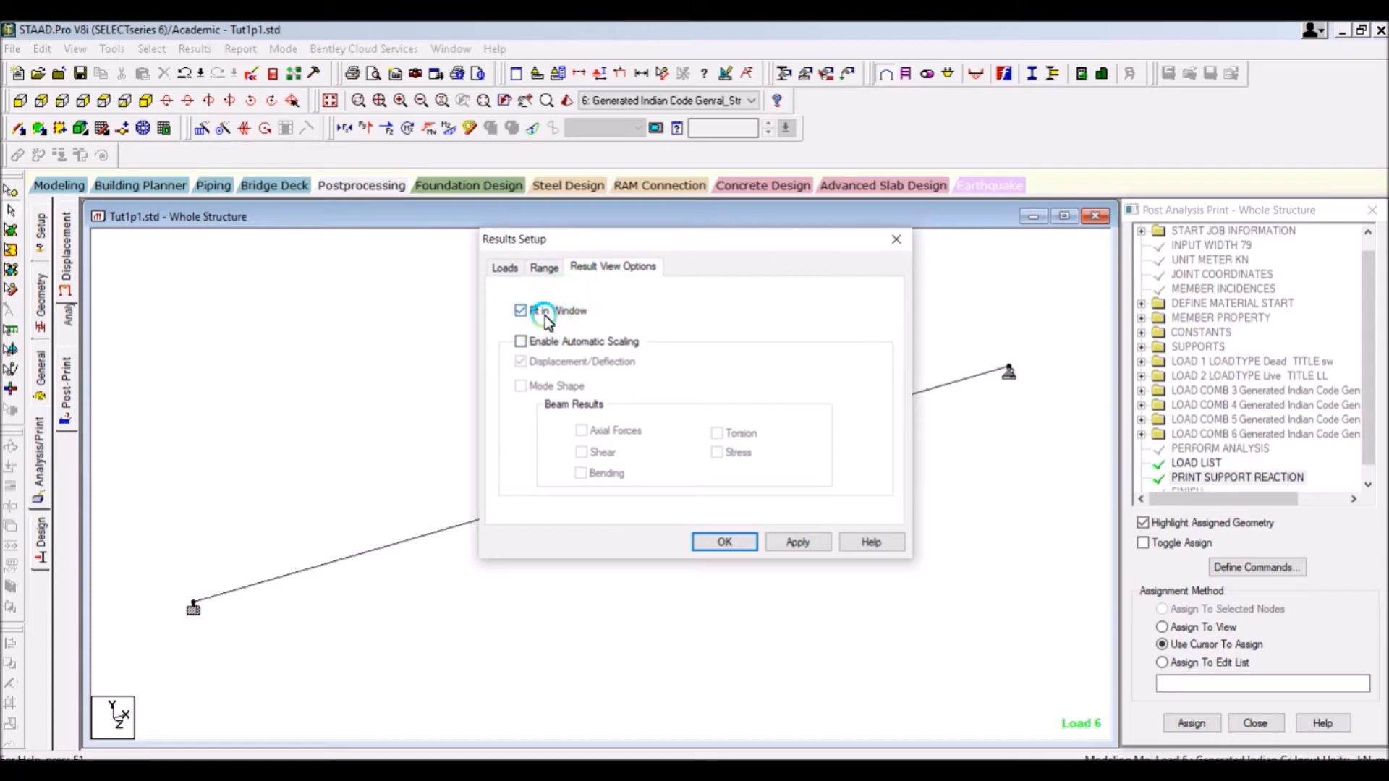
{"action": "left_click", "coordinate": [520, 342]}
{"action": "left_click", "coordinate": [520, 361]}
{"action": "left_click", "coordinate": [520, 386]}
{"action": "left_click", "coordinate": [581, 430]}
{"action": "left_click", "coordinate": [581, 473]}
{"action": "left_click", "coordinate": [602, 452]}
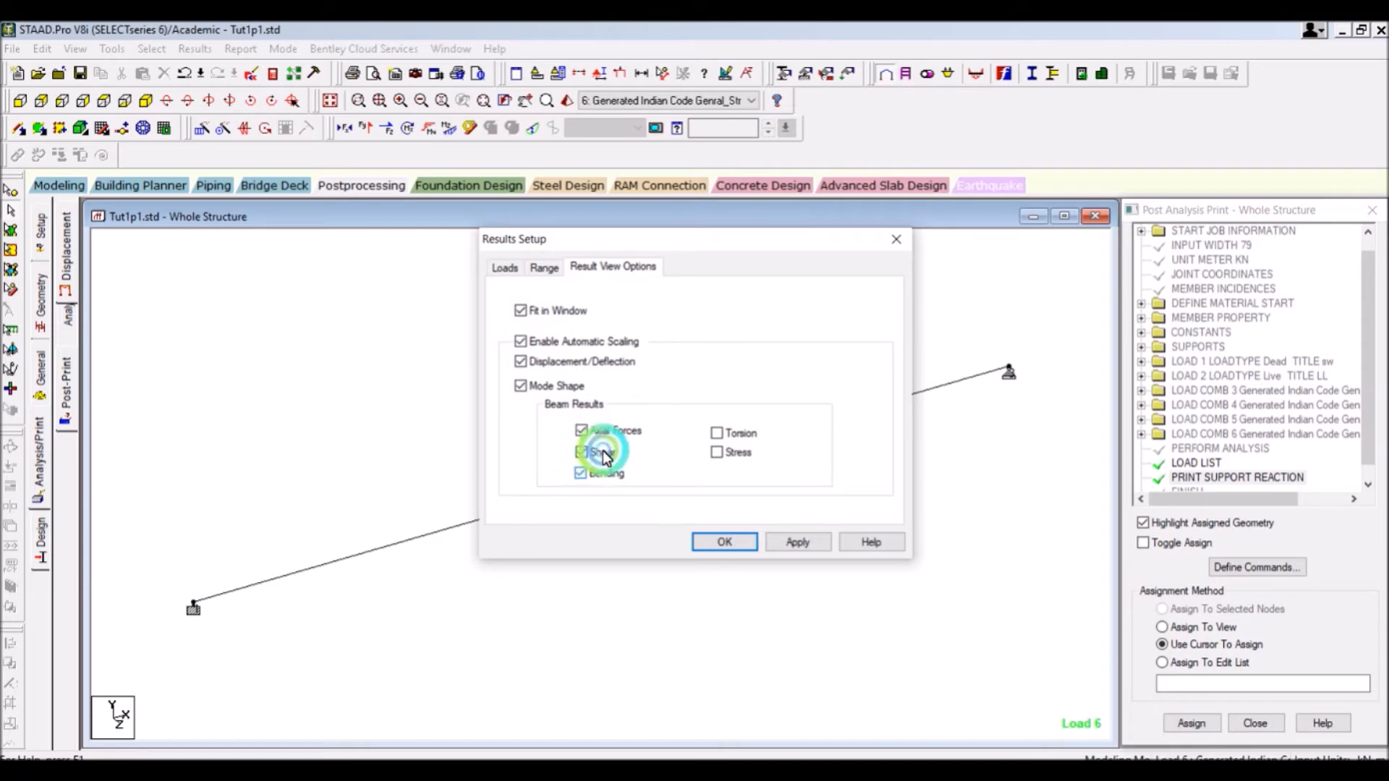
{"action": "left_click", "coordinate": [718, 434]}
{"action": "left_click", "coordinate": [720, 453]}
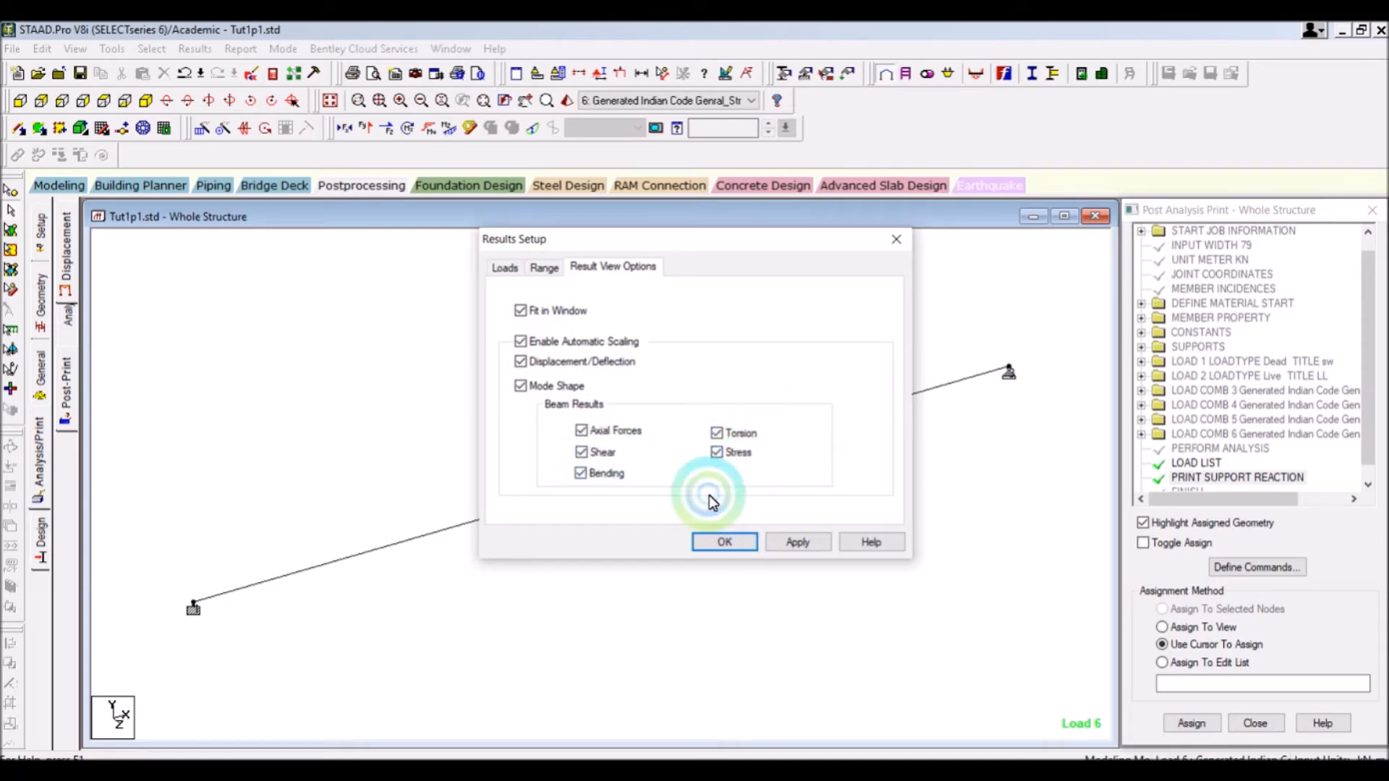
{"action": "left_click", "coordinate": [740, 543]}
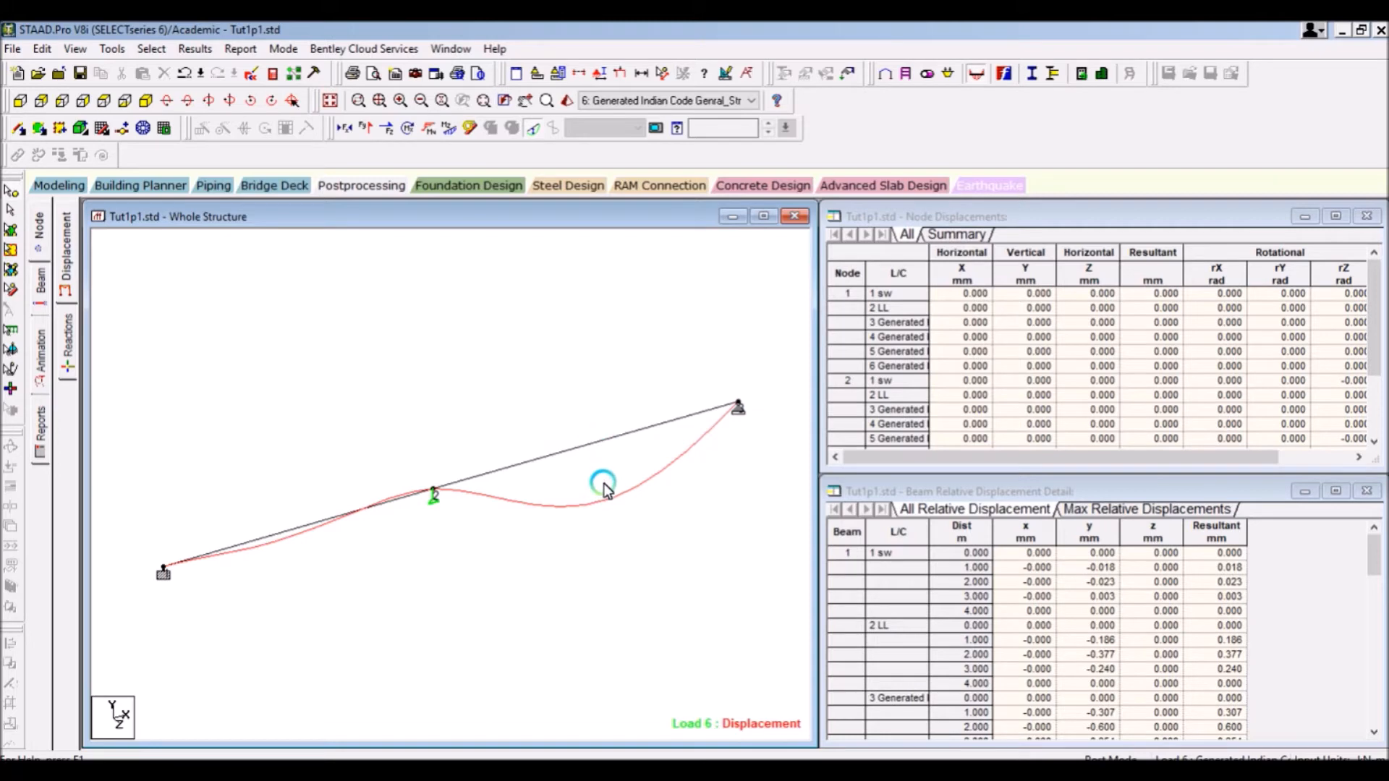
Step: Check the result scales in the structure diagram settings, particularly the displacement scale, and close the settings
{"action": "right_click", "coordinate": [450, 378]}
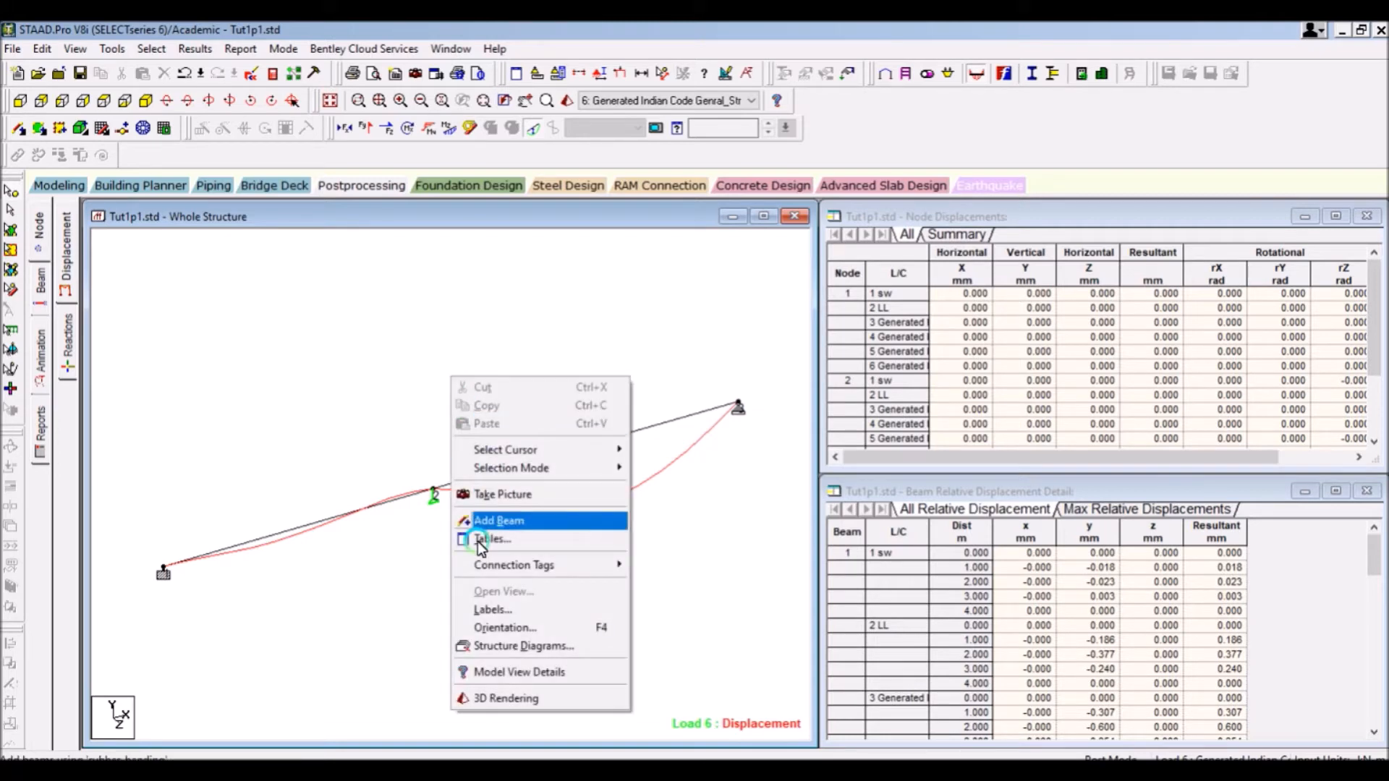
{"action": "left_click", "coordinate": [510, 646]}
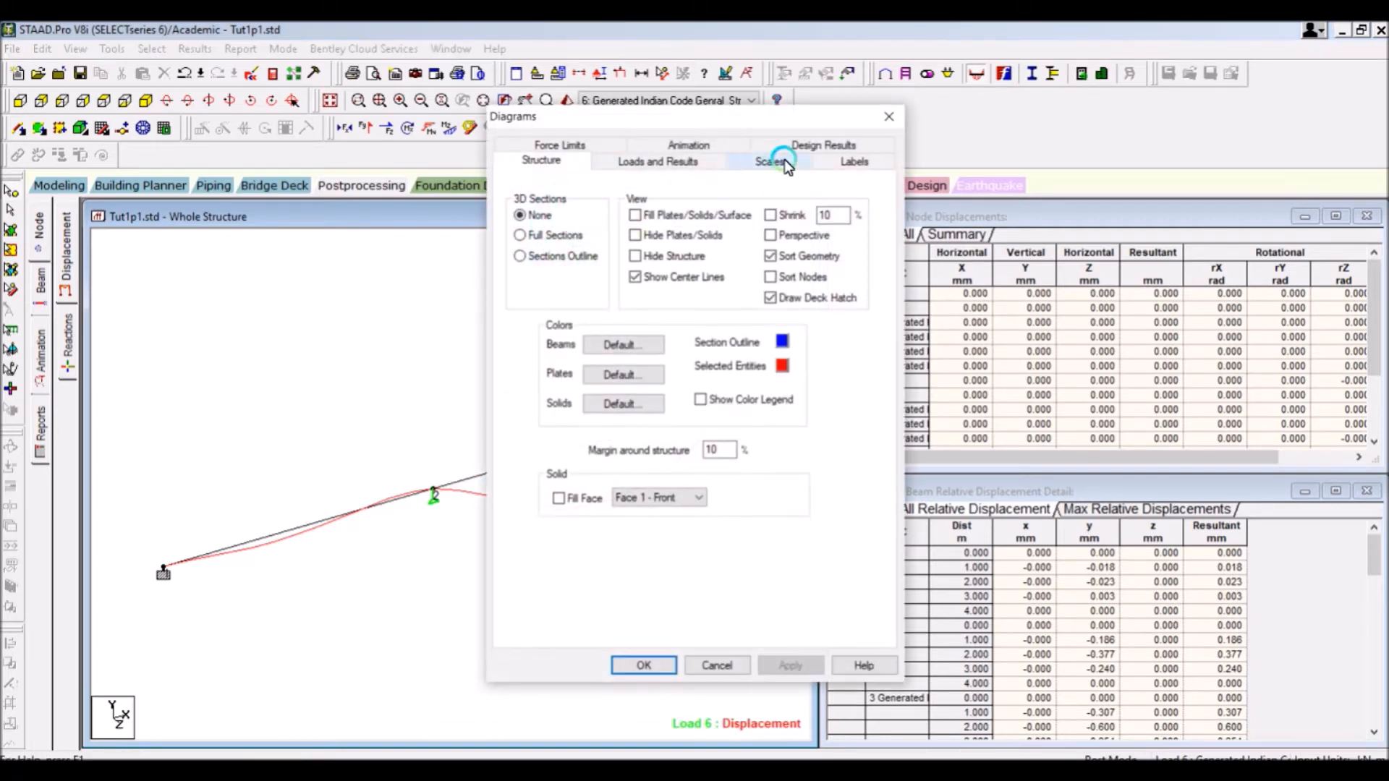
{"action": "left_click", "coordinate": [769, 160]}
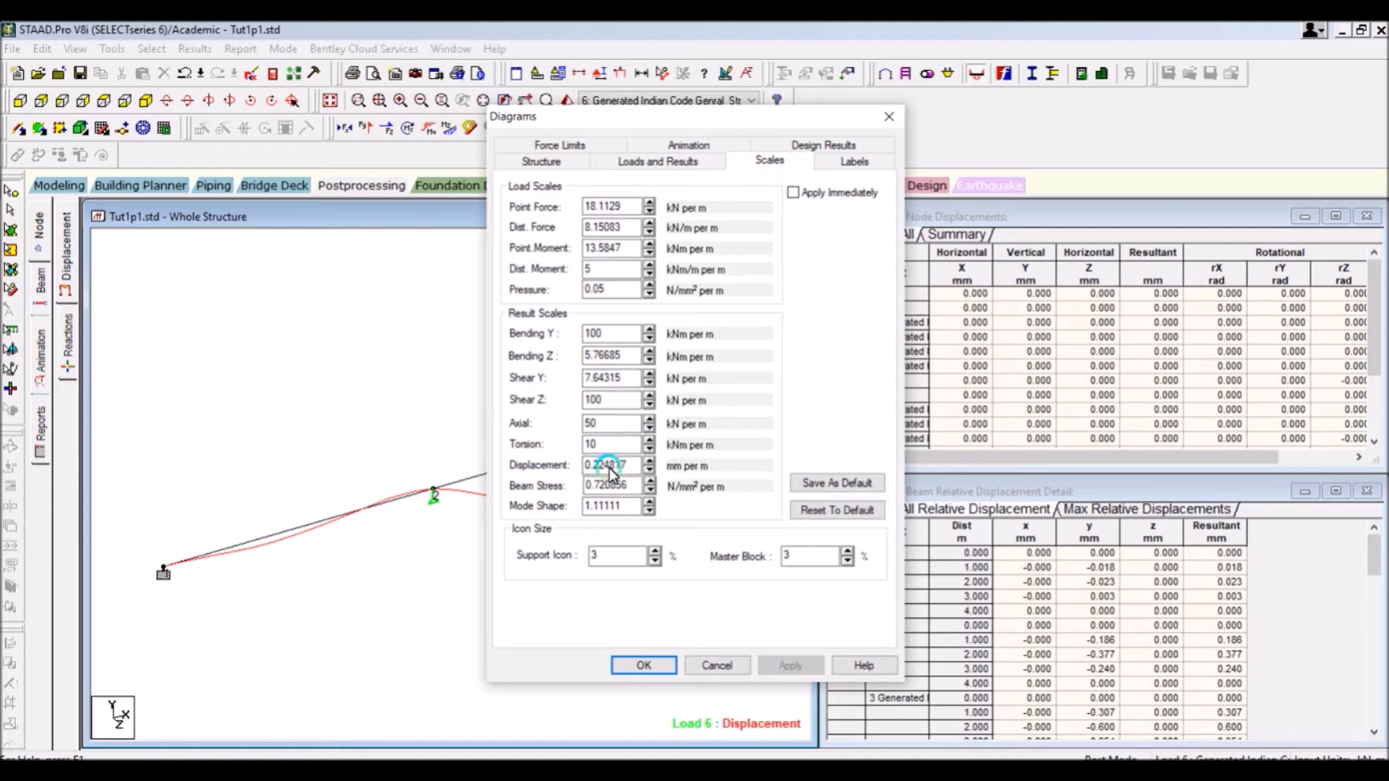
{"action": "left_click", "coordinate": [645, 662]}
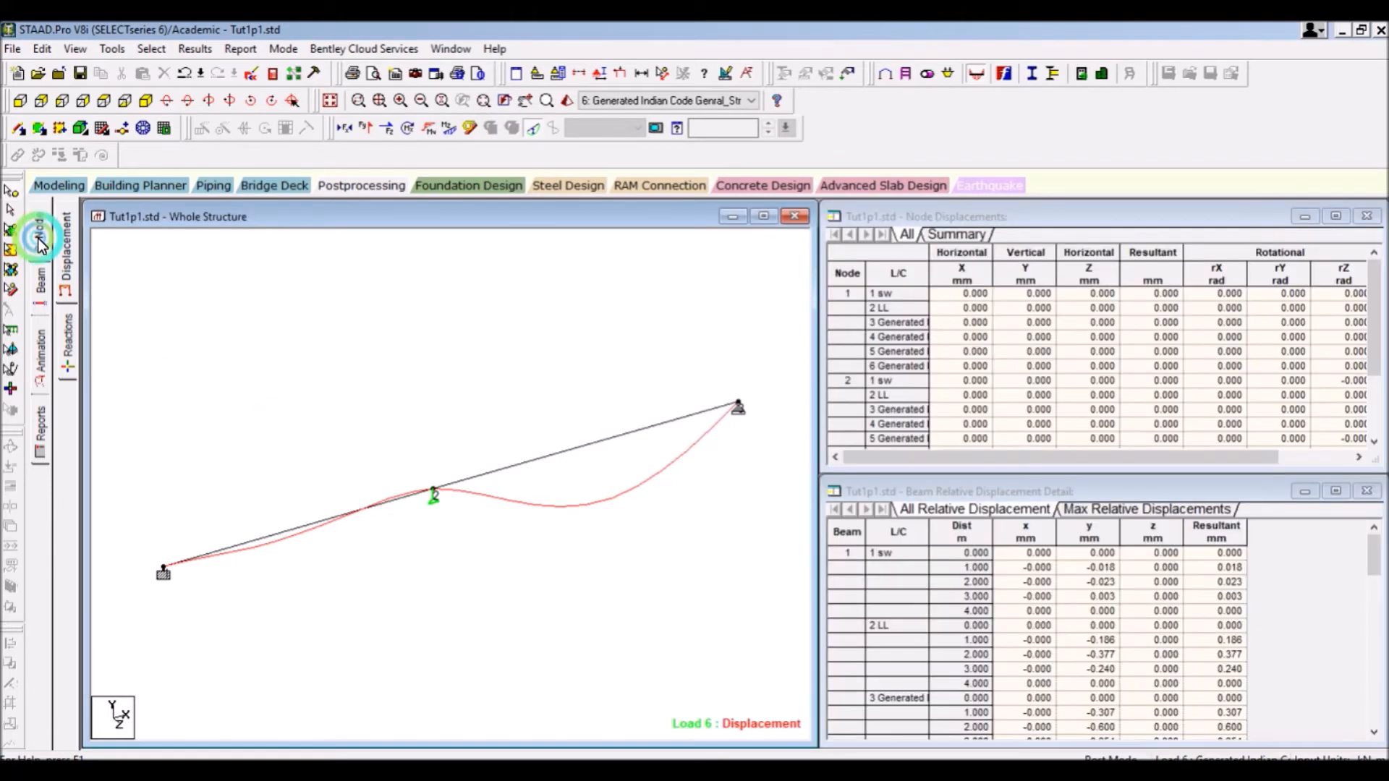
Step: Display the support reactions on the structure for load case 3, the generated Indian Code combination
{"action": "left_click", "coordinate": [75, 336]}
{"action": "left_click", "coordinate": [478, 526]}
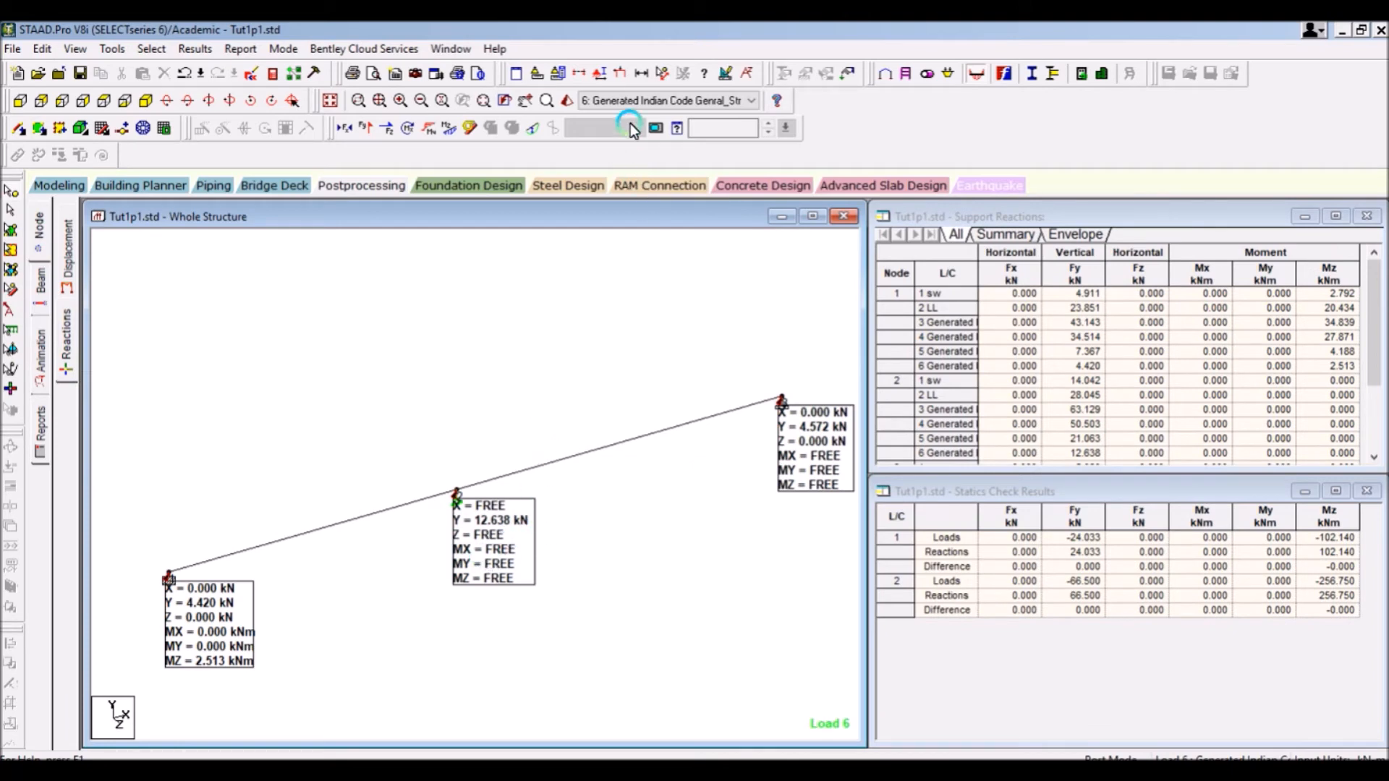
{"action": "left_click", "coordinate": [635, 105]}
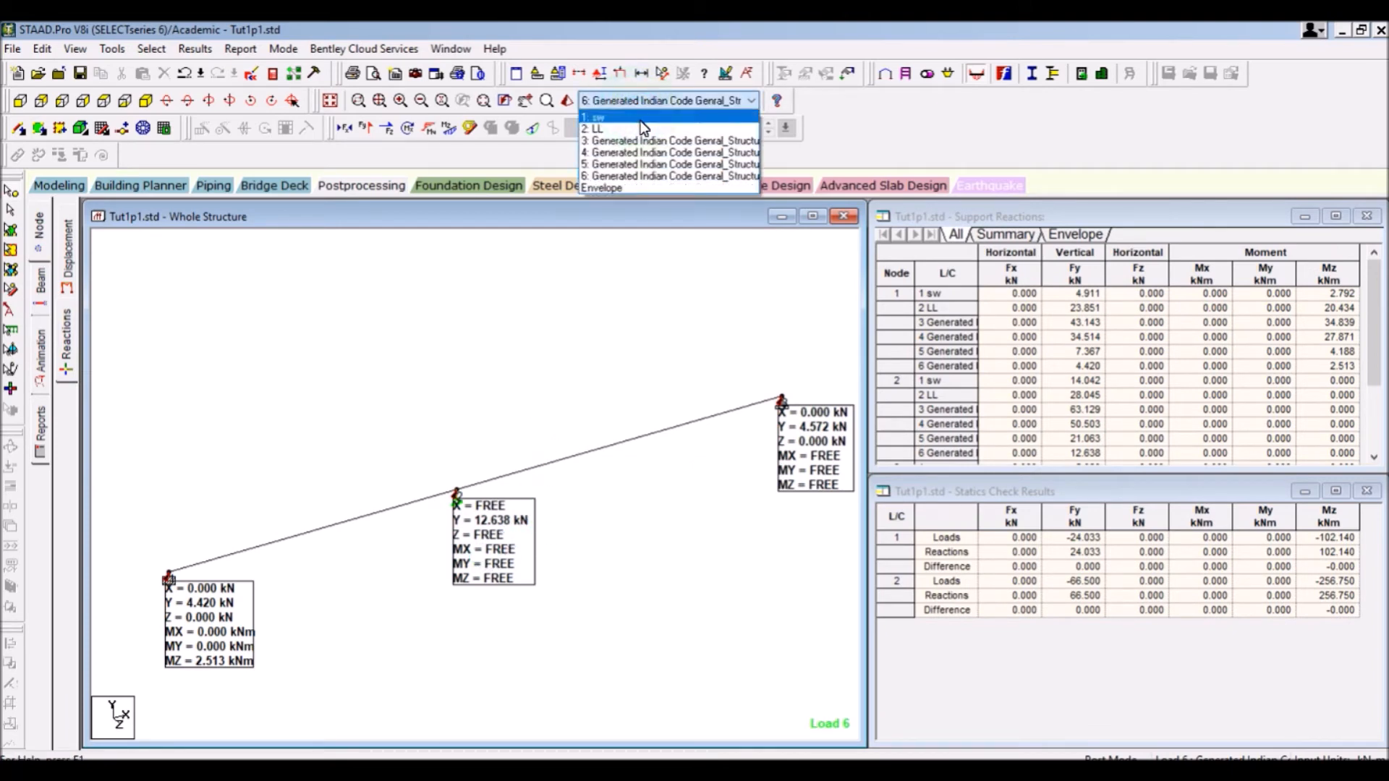
{"action": "left_click", "coordinate": [639, 141]}
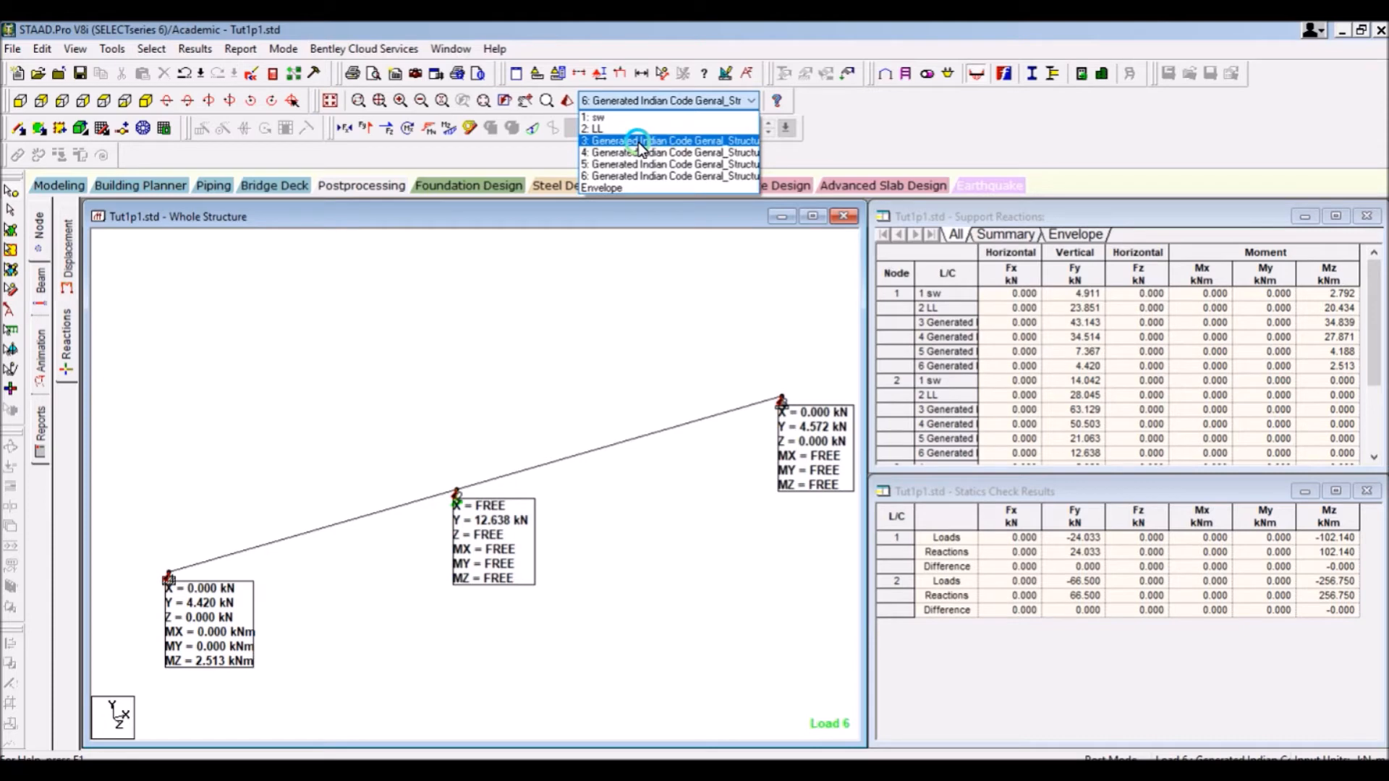
{"action": "left_click", "coordinate": [638, 142]}
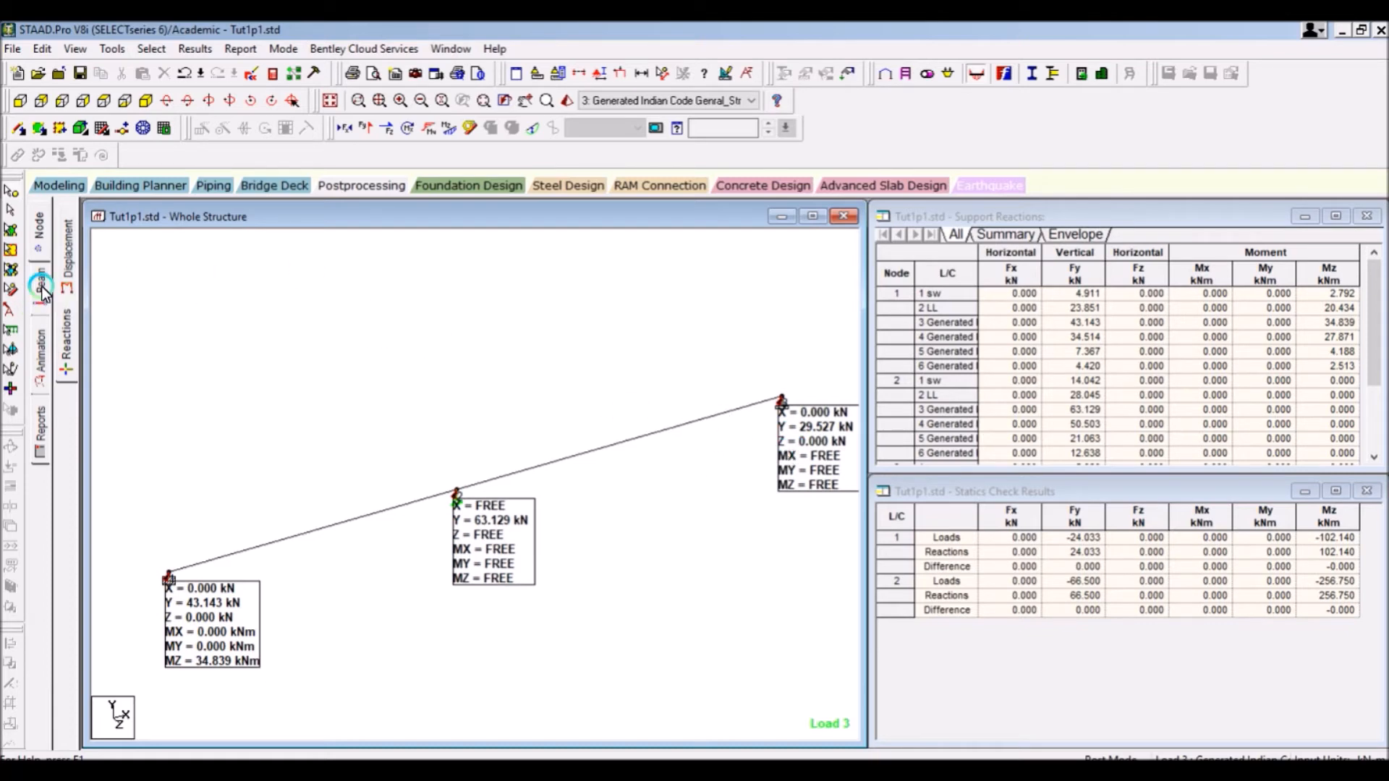
Step: Review the maximum relative displacements of beams 1 and 2 for the listed load cases alongside the load case 3 deflected shape
{"action": "left_click", "coordinate": [72, 261]}
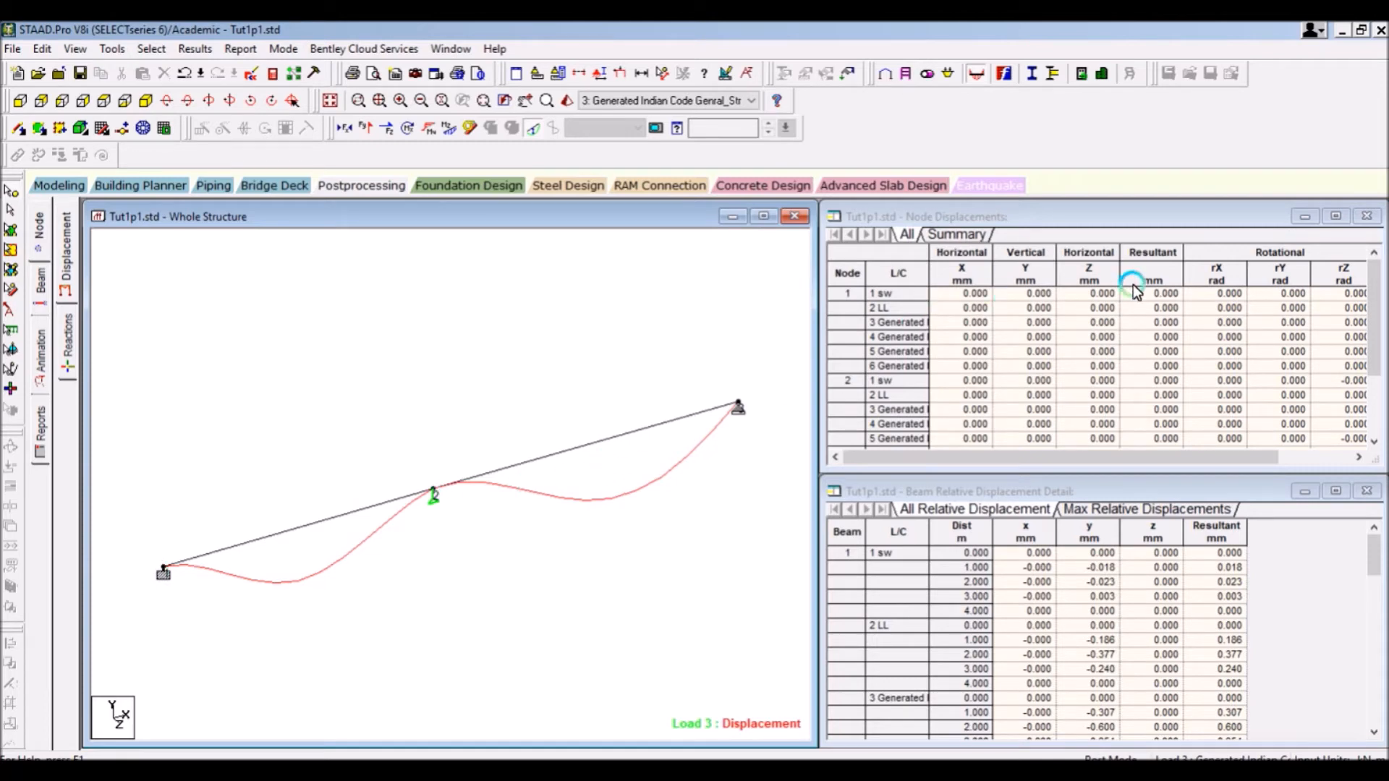
{"action": "left_click", "coordinate": [1134, 510]}
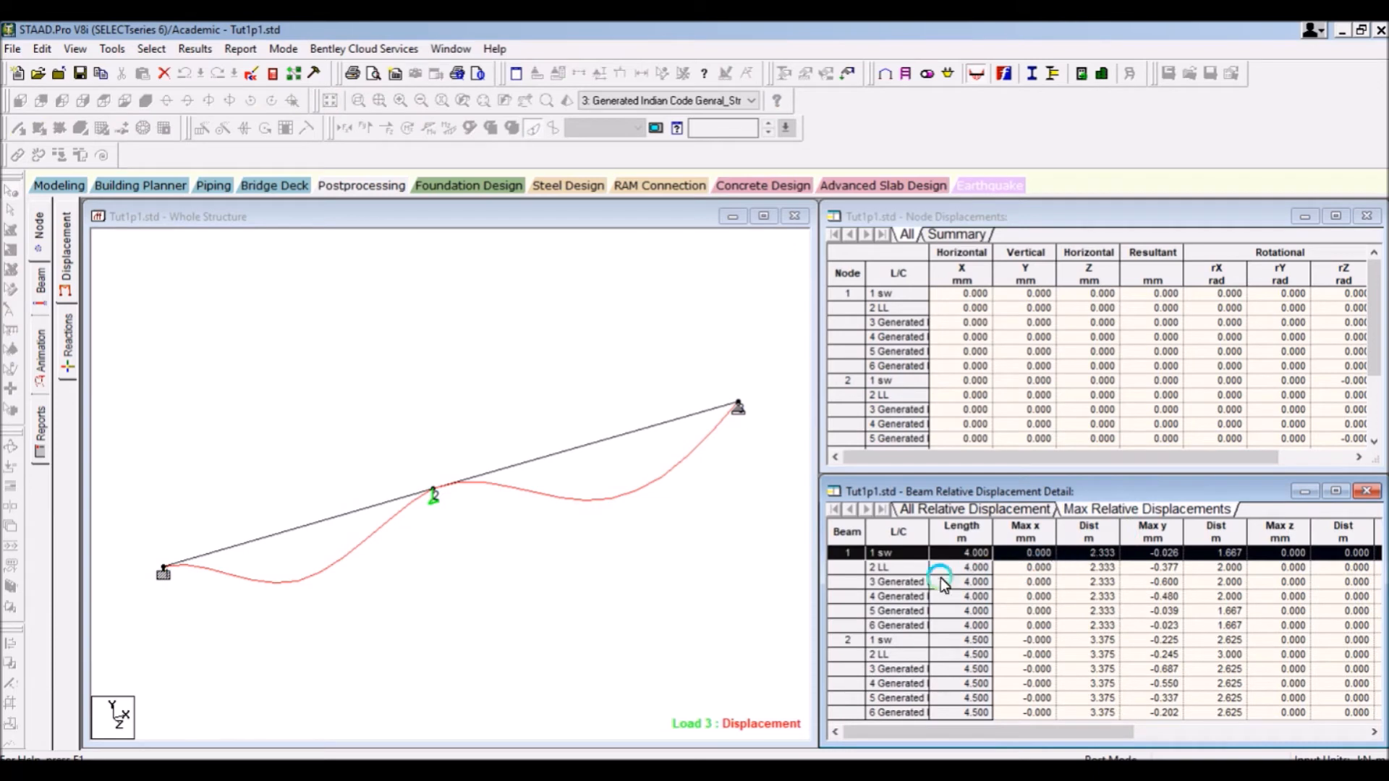
{"action": "left_click", "coordinate": [886, 567]}
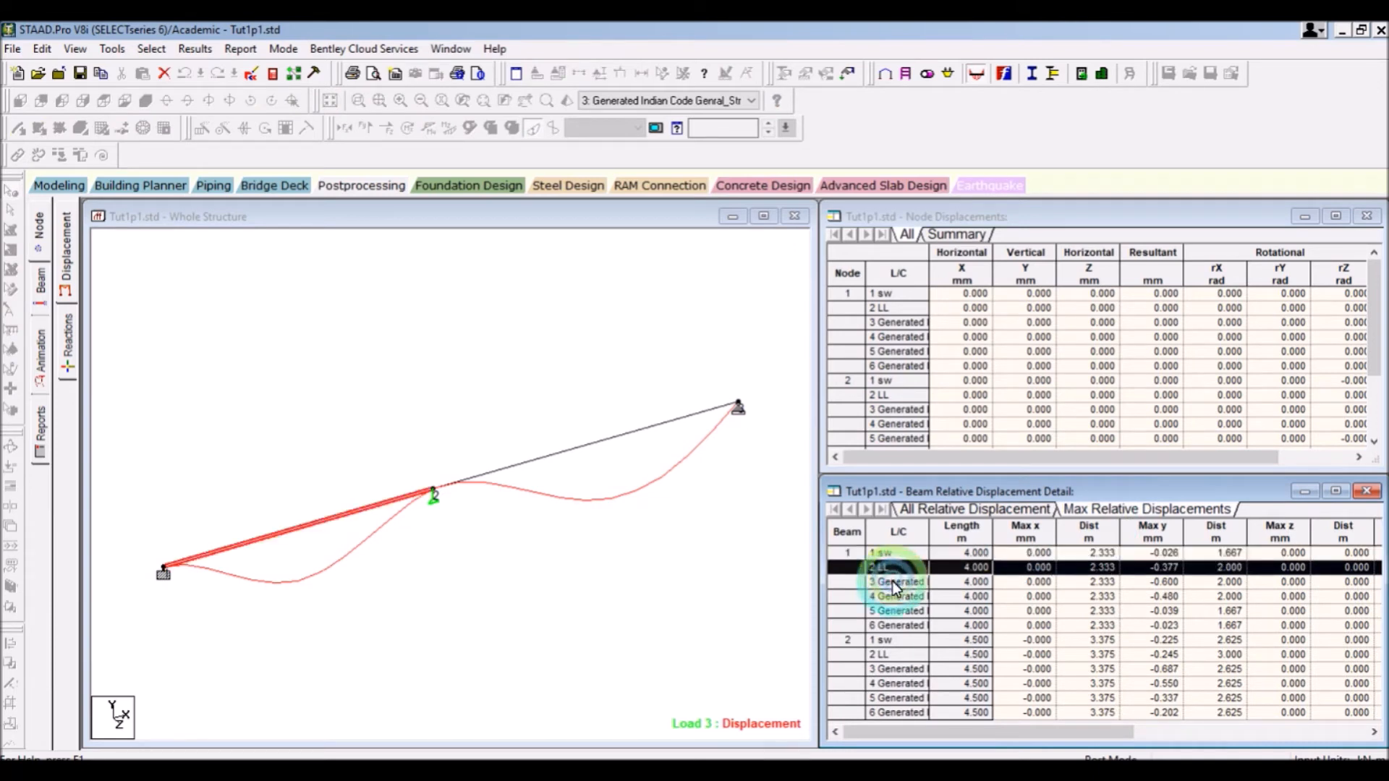
{"action": "left_click", "coordinate": [893, 583]}
{"action": "left_click", "coordinate": [891, 596]}
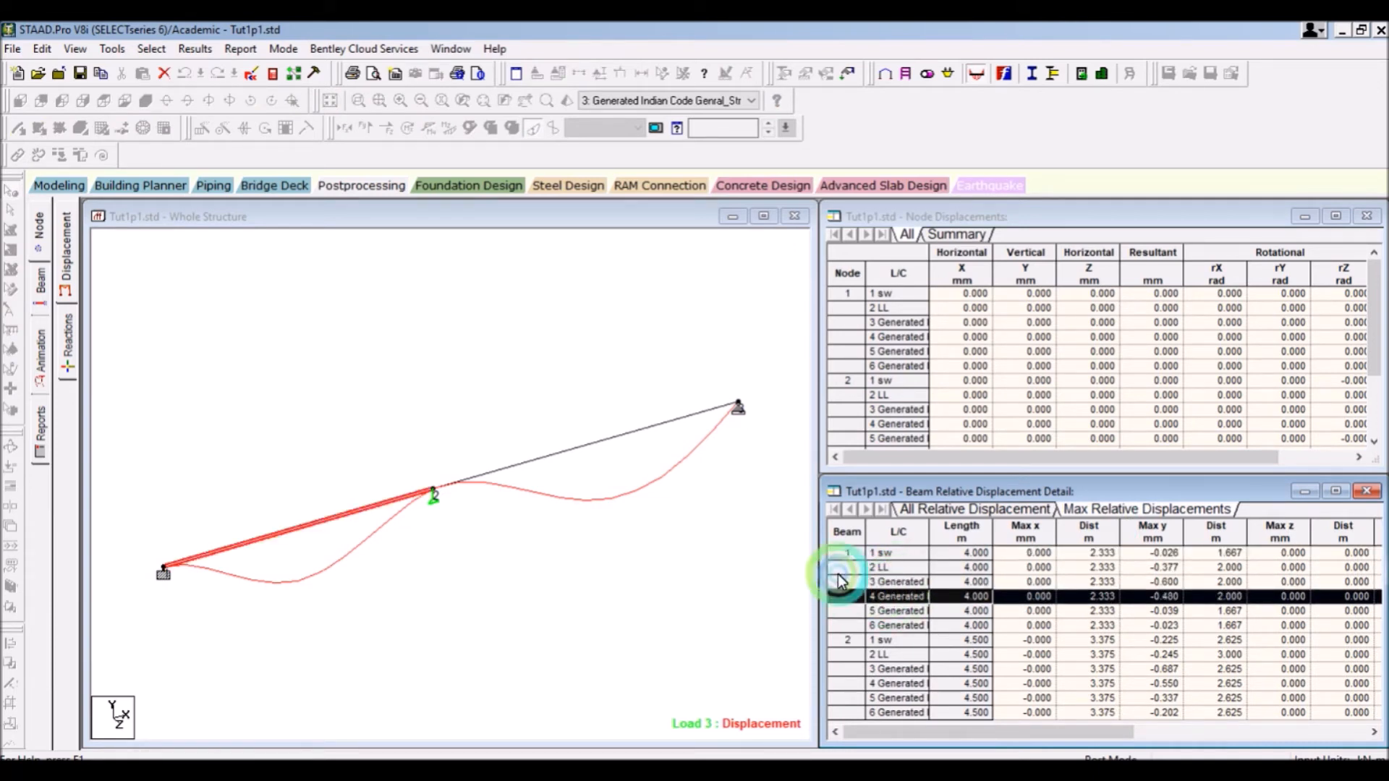
{"action": "left_click", "coordinate": [843, 553]}
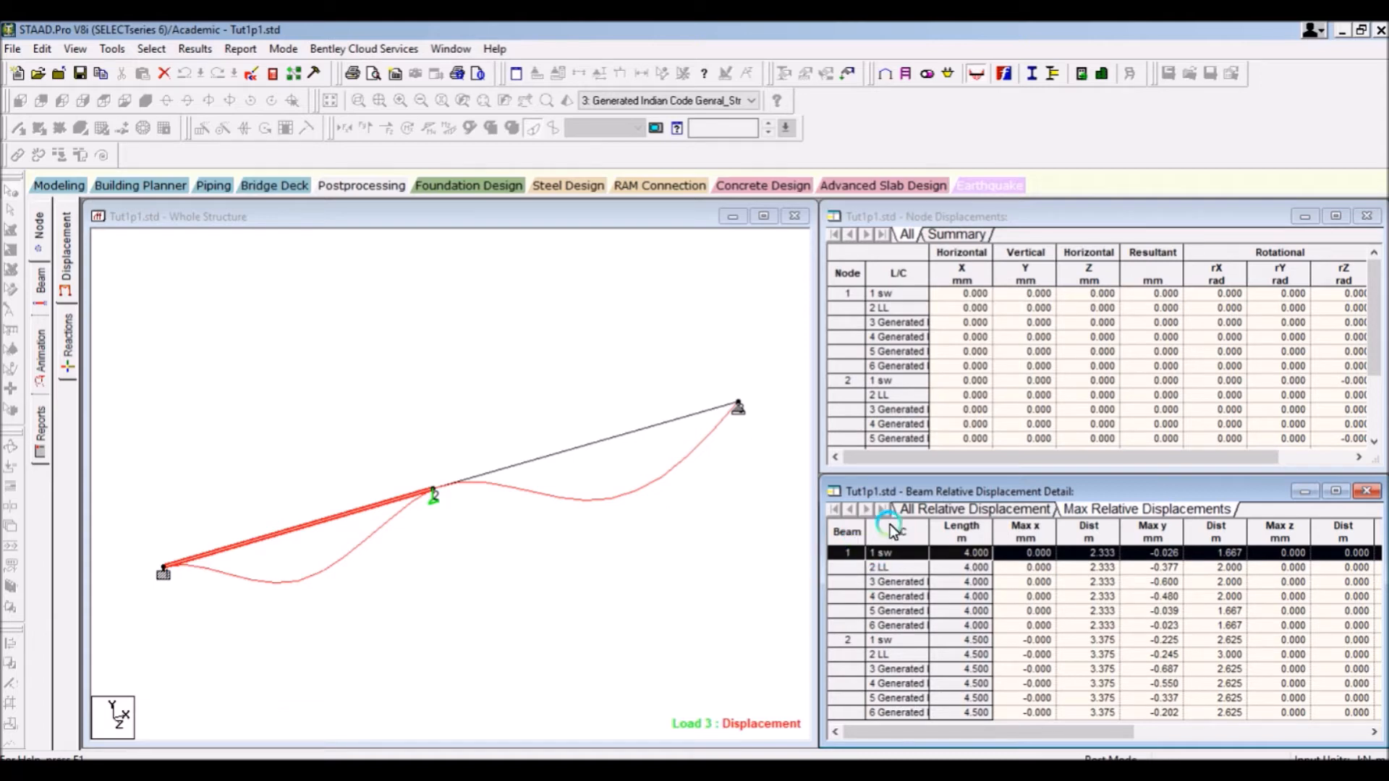
{"action": "left_click", "coordinate": [885, 656]}
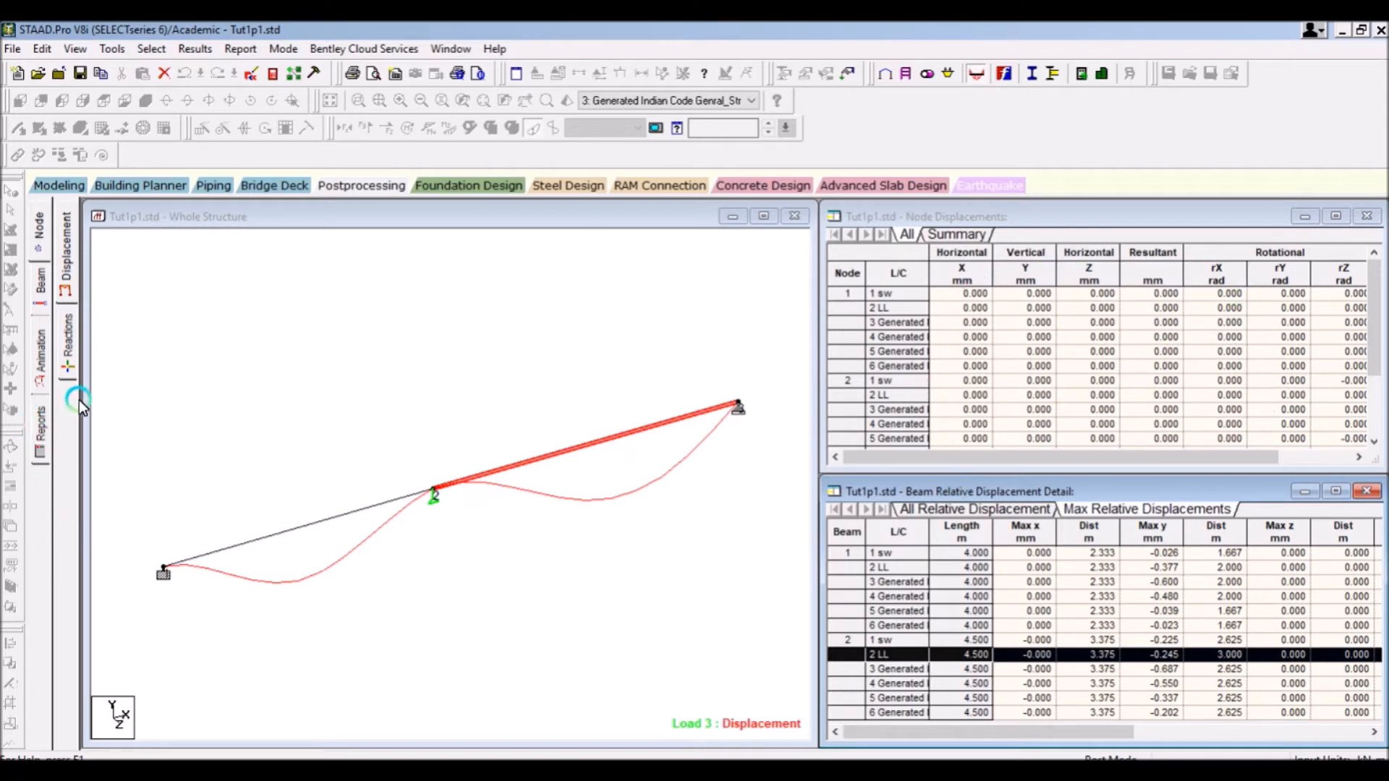
Step: View the beam forces and stress results for load case 3, and bring up the moment and force graphs of beam 1
{"action": "left_click", "coordinate": [36, 295]}
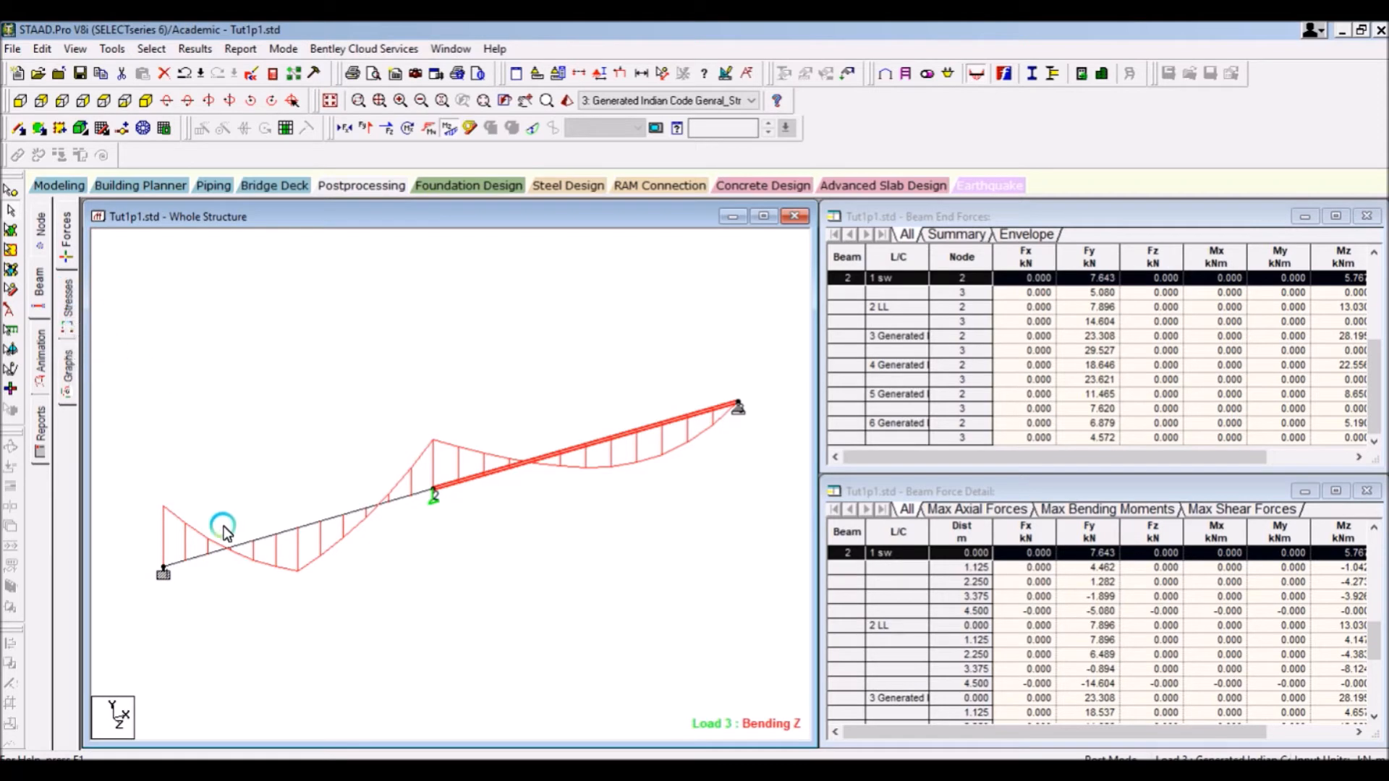
{"action": "left_click", "coordinate": [71, 318]}
{"action": "left_click", "coordinate": [437, 285]}
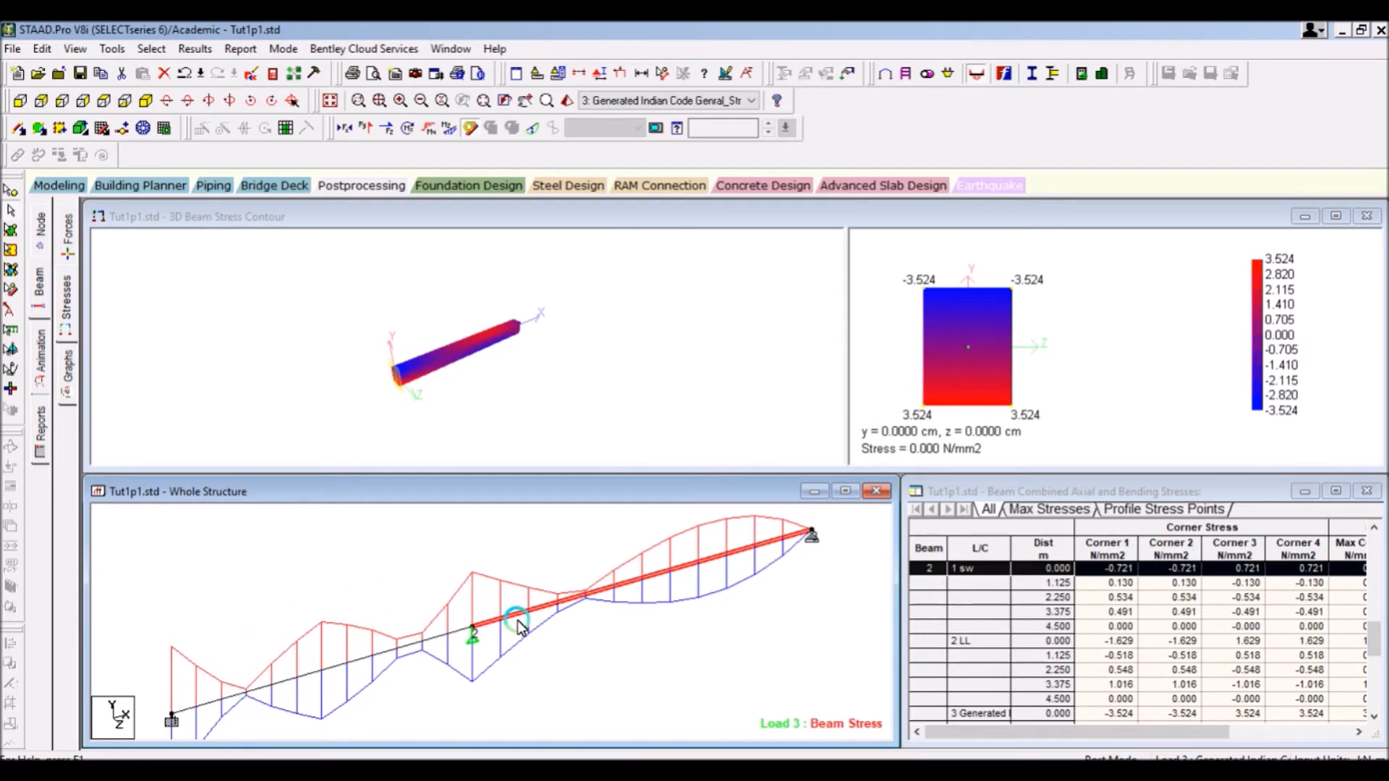
{"action": "left_click", "coordinate": [66, 370]}
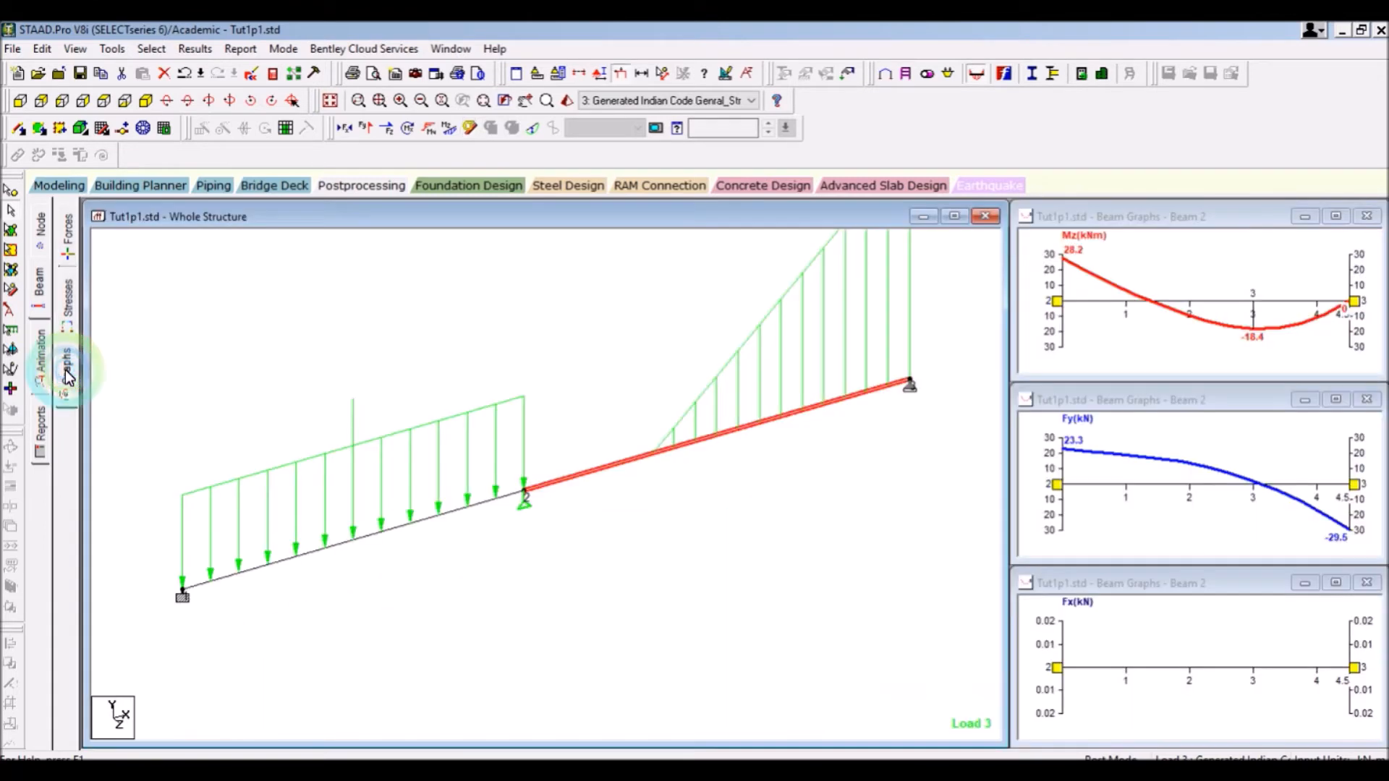
{"action": "left_click", "coordinate": [467, 507]}
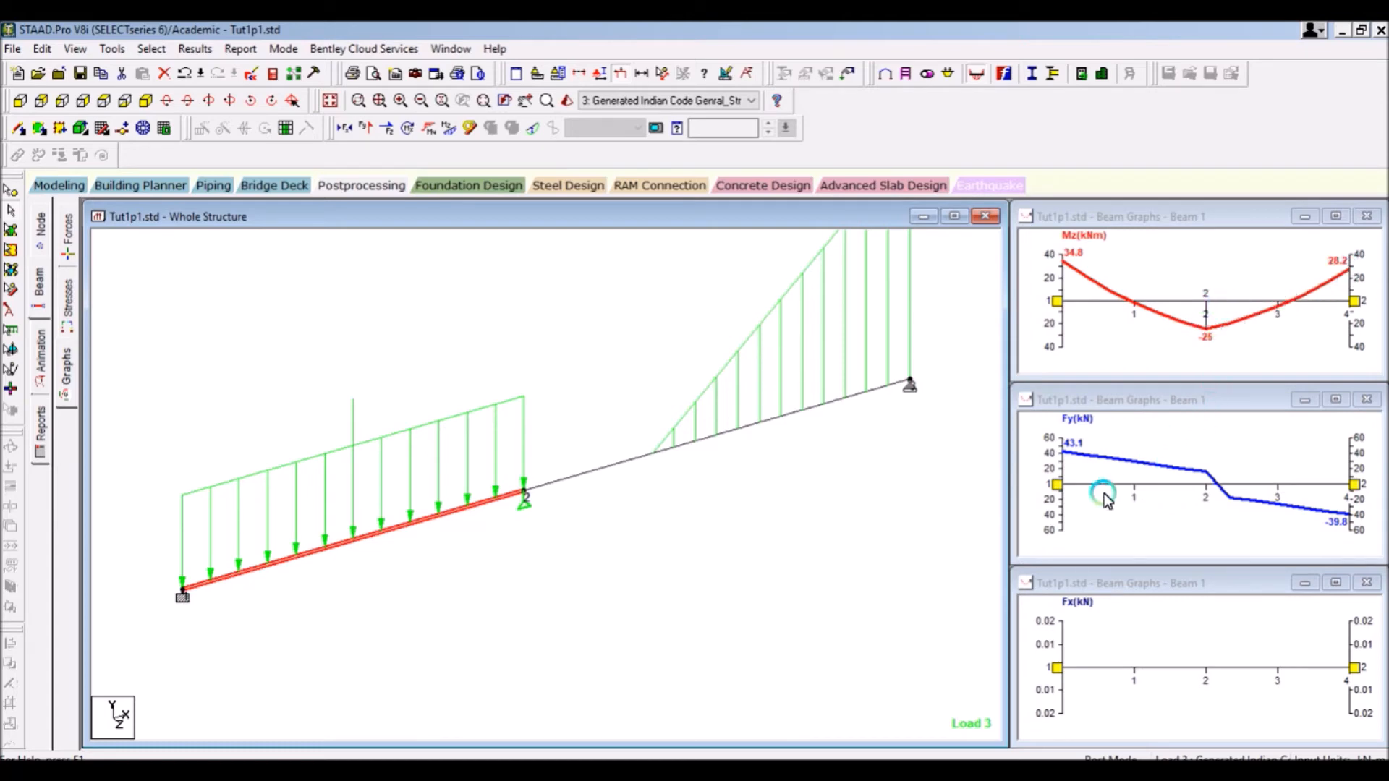
Step: Compare beam 1's moment and shear graphs across the load cases, starting with self-weight and live load and returning to load case 3
{"action": "left_click", "coordinate": [645, 102]}
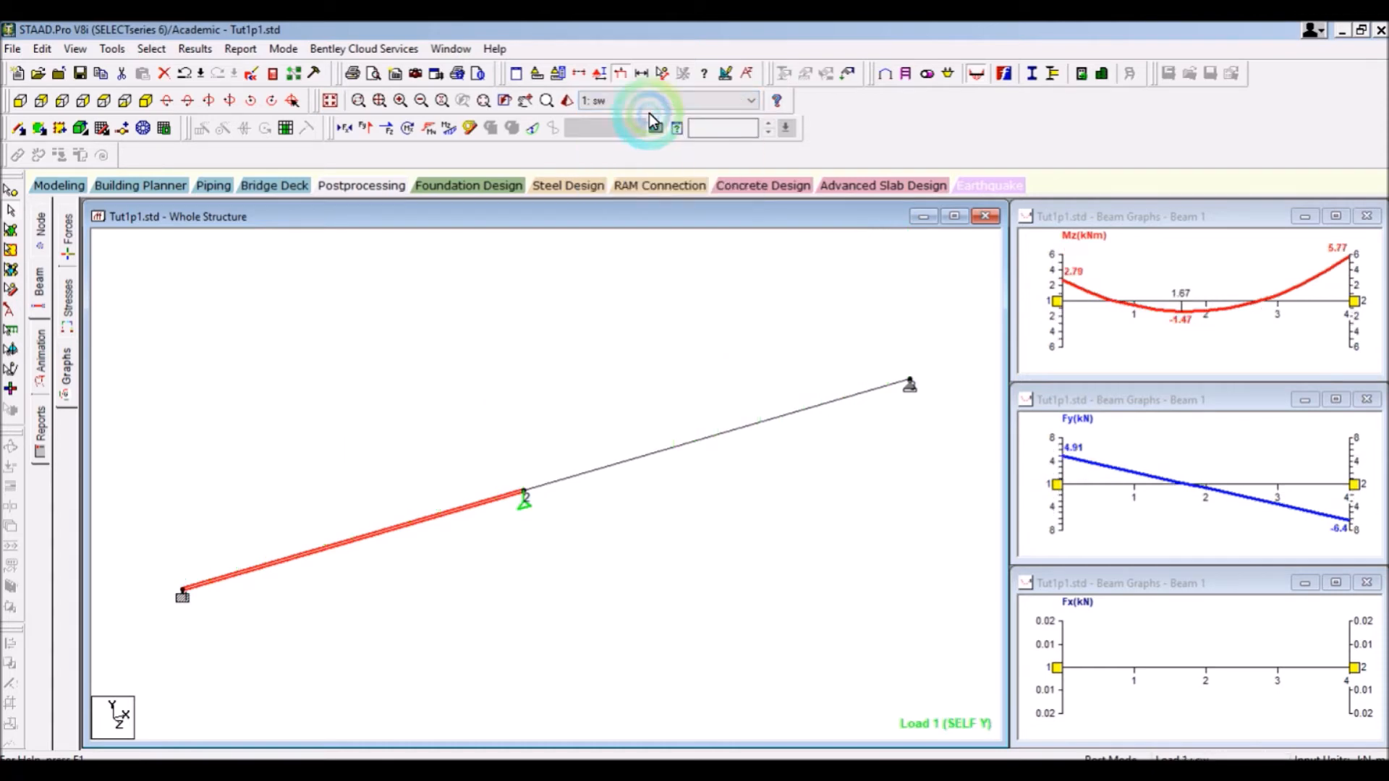
{"action": "scroll", "coordinate": [648, 104], "scroll_direction": "down", "scroll_amount": 1}
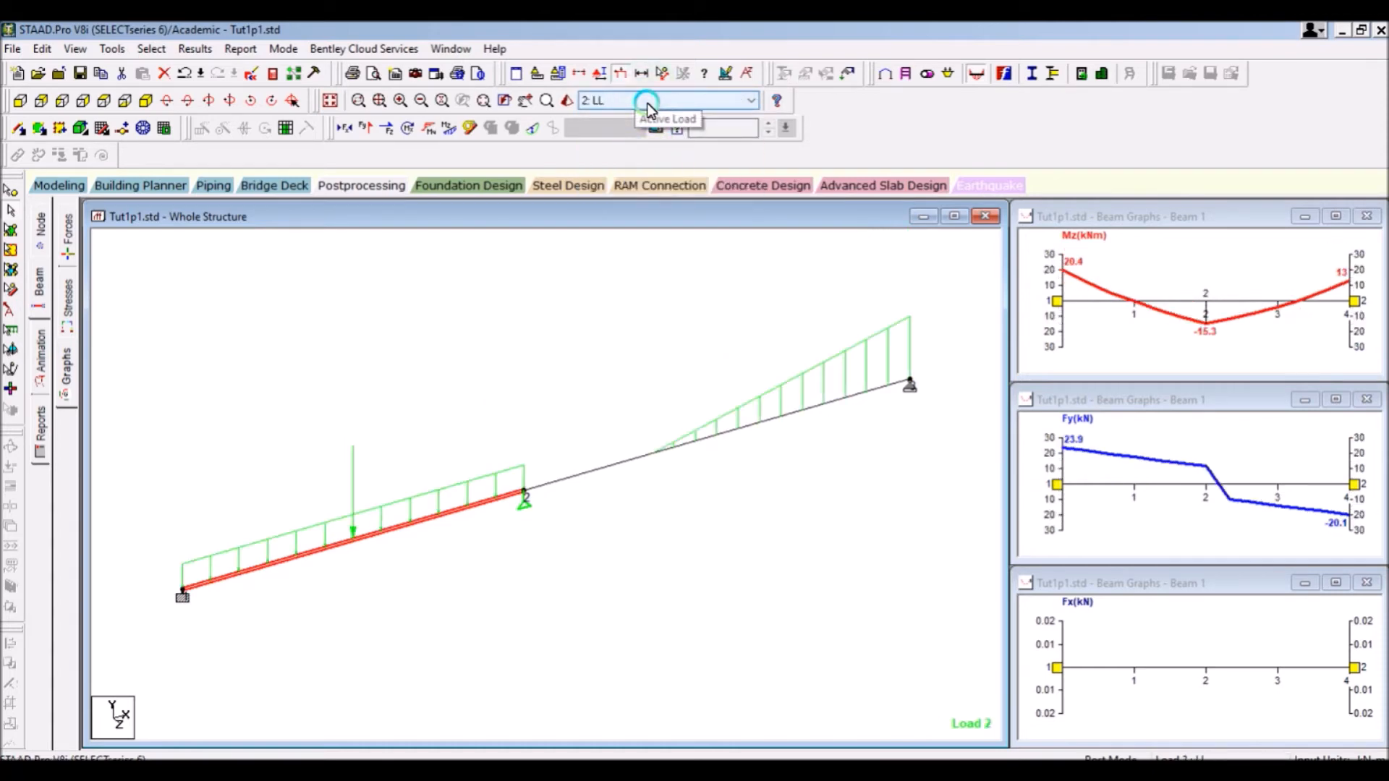
{"action": "scroll", "coordinate": [649, 108], "scroll_direction": "down", "scroll_amount": 1}
{"action": "scroll", "coordinate": [648, 109], "scroll_direction": "down", "scroll_amount": 1}
{"action": "scroll", "coordinate": [649, 108], "scroll_direction": "down", "scroll_amount": 1}
{"action": "scroll", "coordinate": [648, 108], "scroll_direction": "up", "scroll_amount": 2}
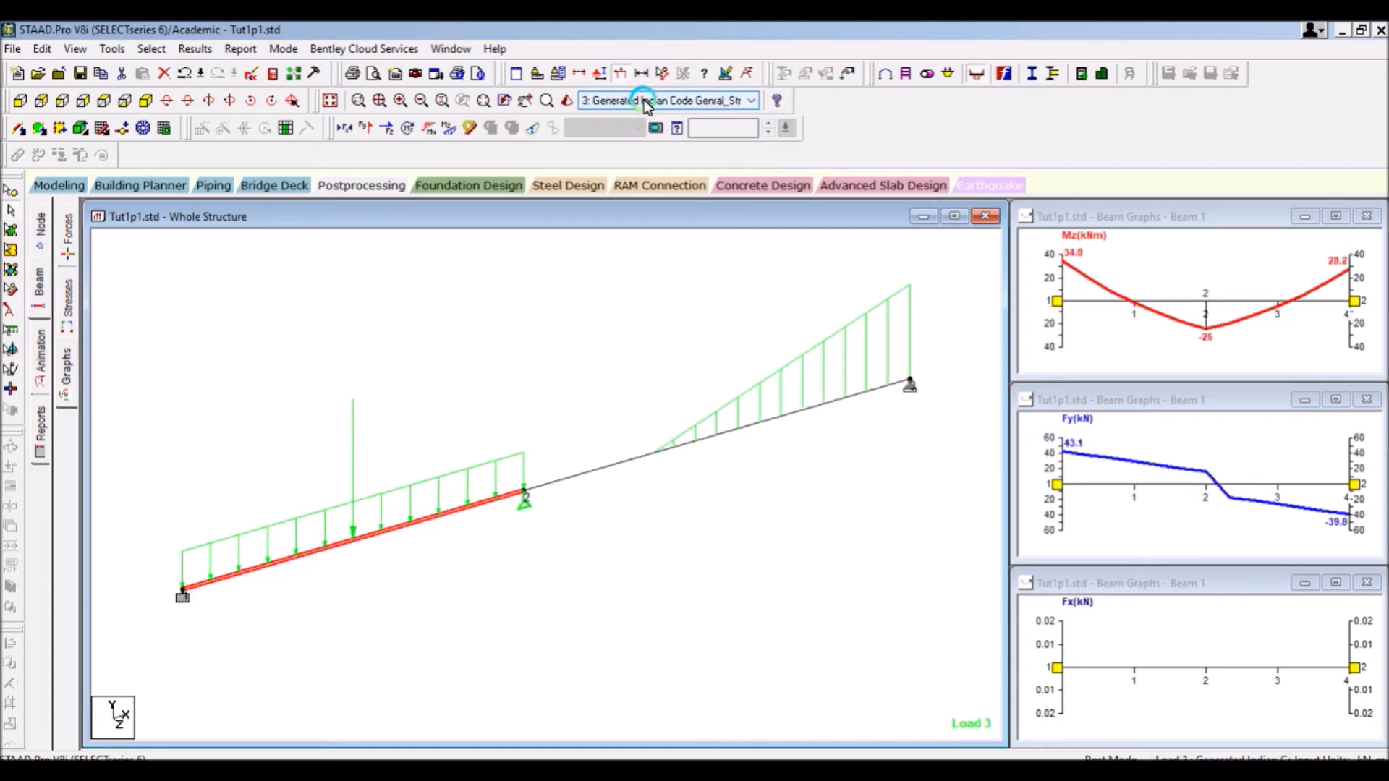
Step: Clear the beam selection and view the whole-structure bending moment diagram, ending on load case 2 (LL)
{"action": "left_click", "coordinate": [629, 366]}
{"action": "left_click", "coordinate": [73, 257]}
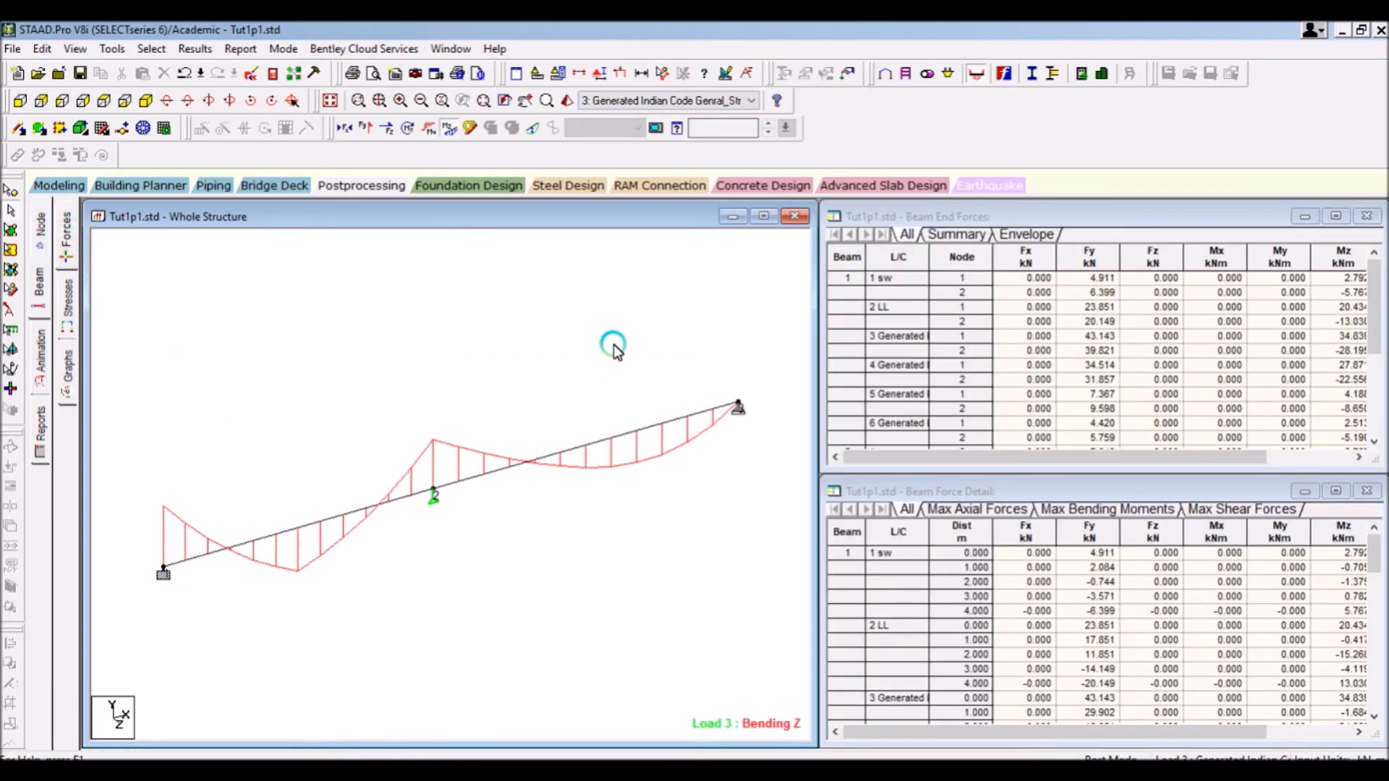
{"action": "left_click", "coordinate": [609, 102]}
{"action": "left_click", "coordinate": [614, 120]}
{"action": "left_click", "coordinate": [614, 99]}
{"action": "left_click", "coordinate": [610, 129]}
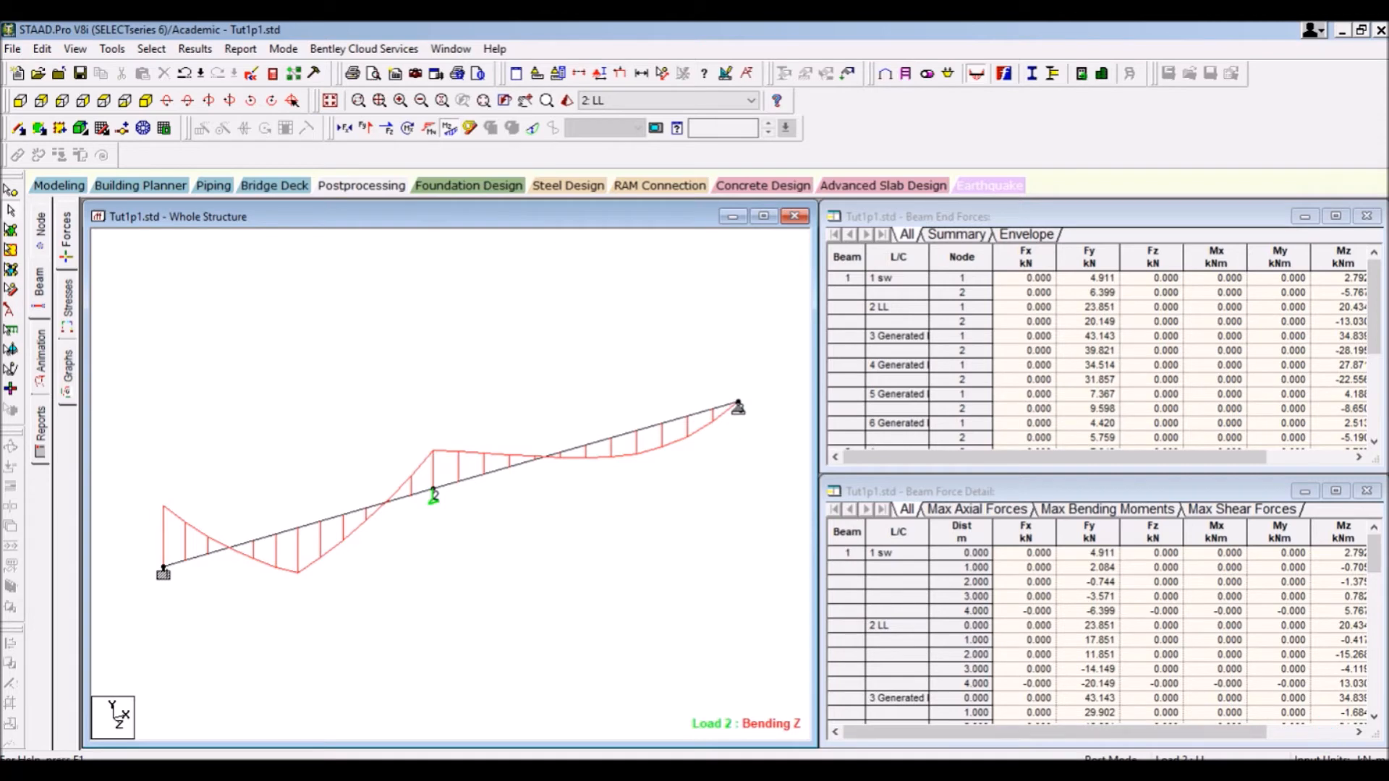
{"action": "left_click", "coordinate": [1135, 768]}
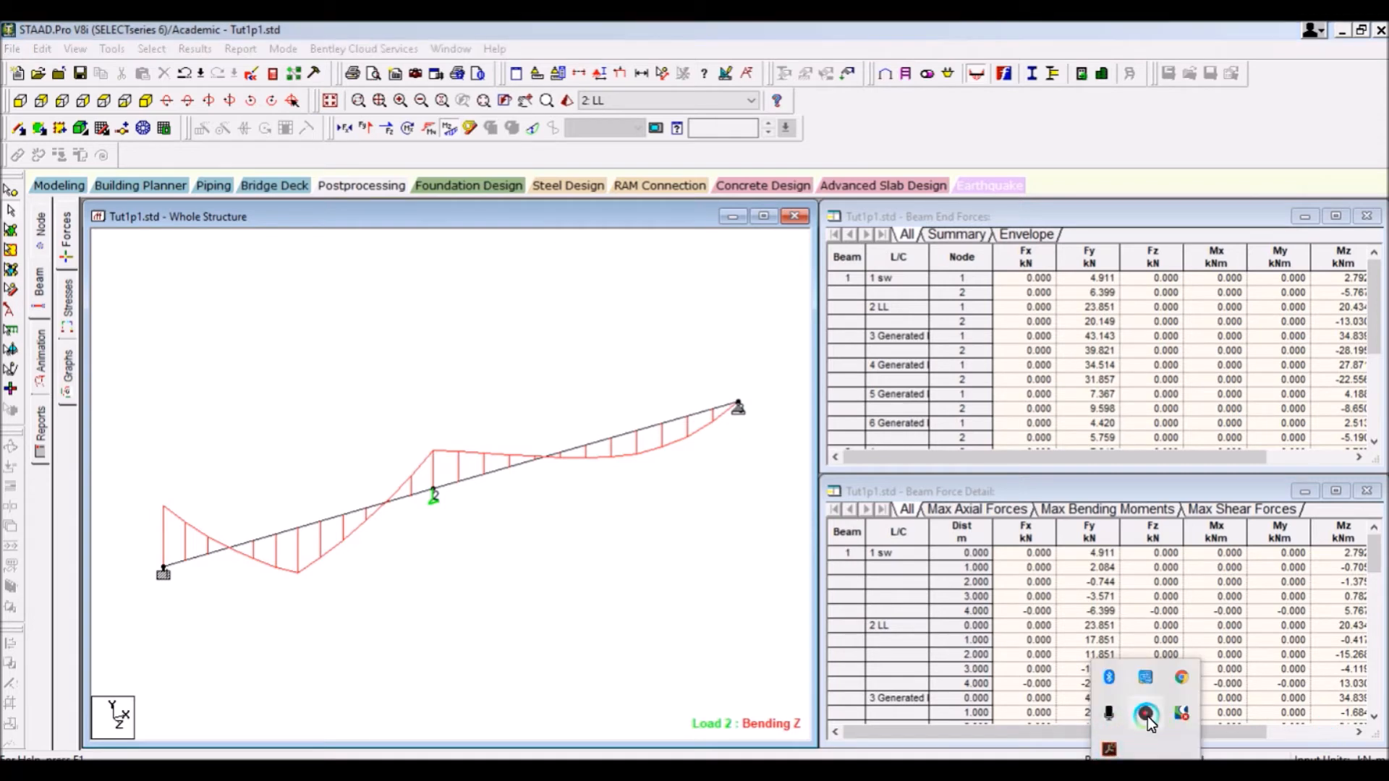
{"action": "left_click", "coordinate": [1146, 715]}
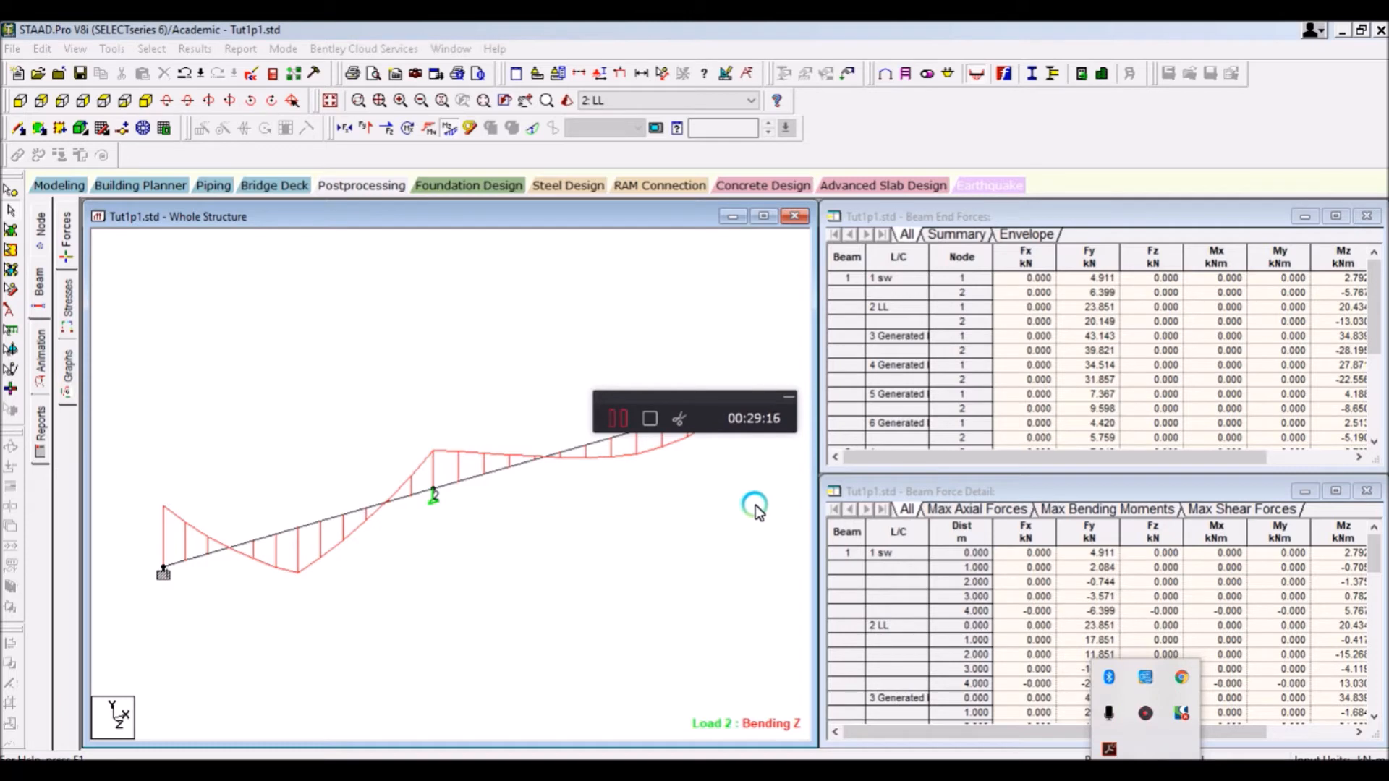
{"action": "left_click", "coordinate": [789, 396]}
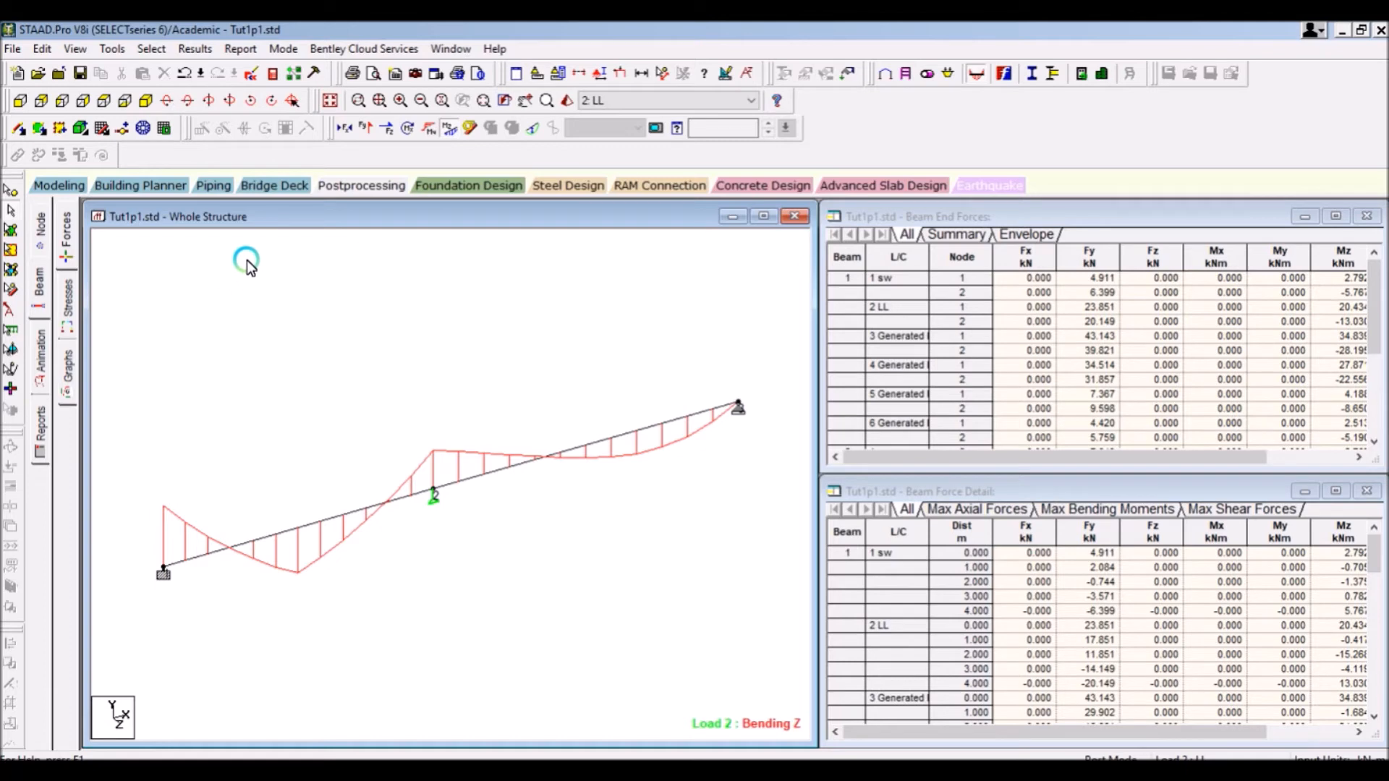
Step: Open the report setup and look through the available input items, including beams, supports and loadings
{"action": "left_click", "coordinate": [40, 428]}
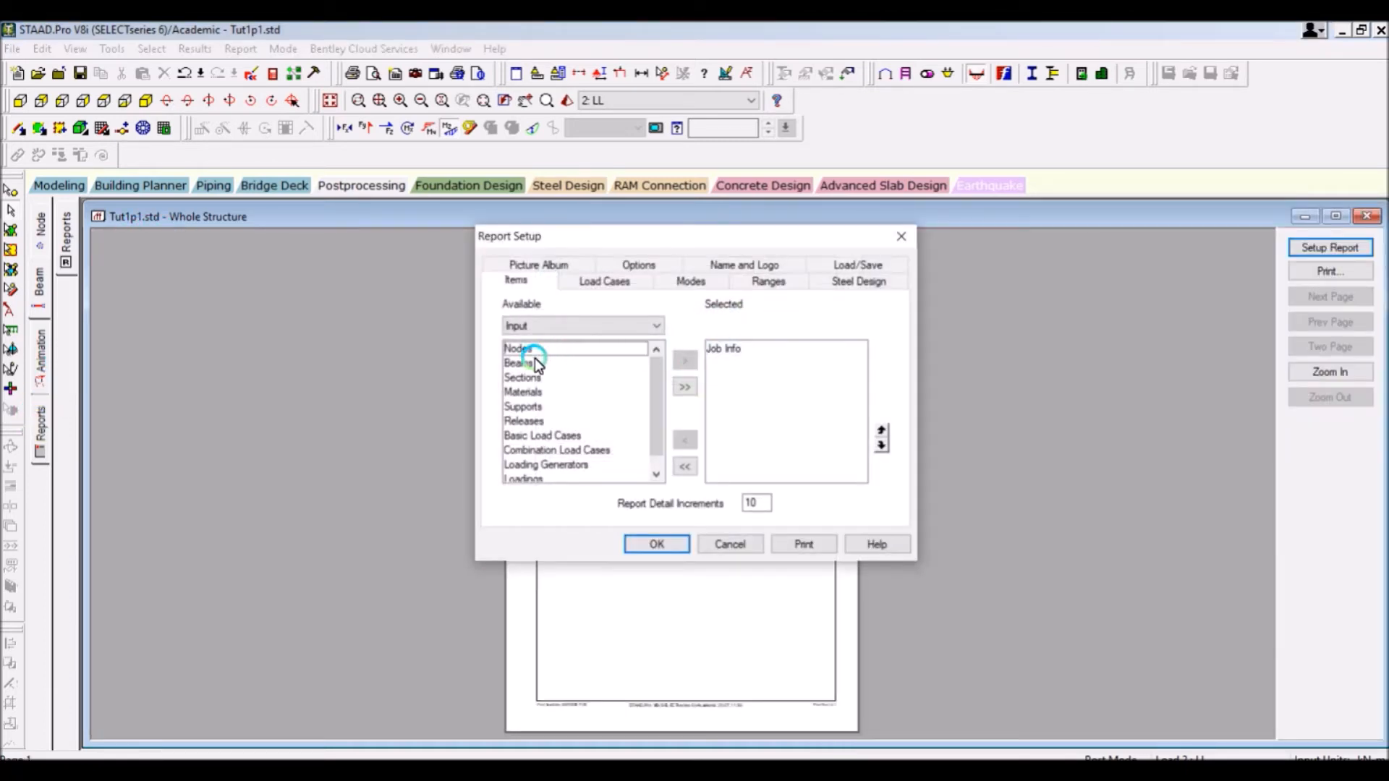
{"action": "left_click", "coordinate": [531, 363]}
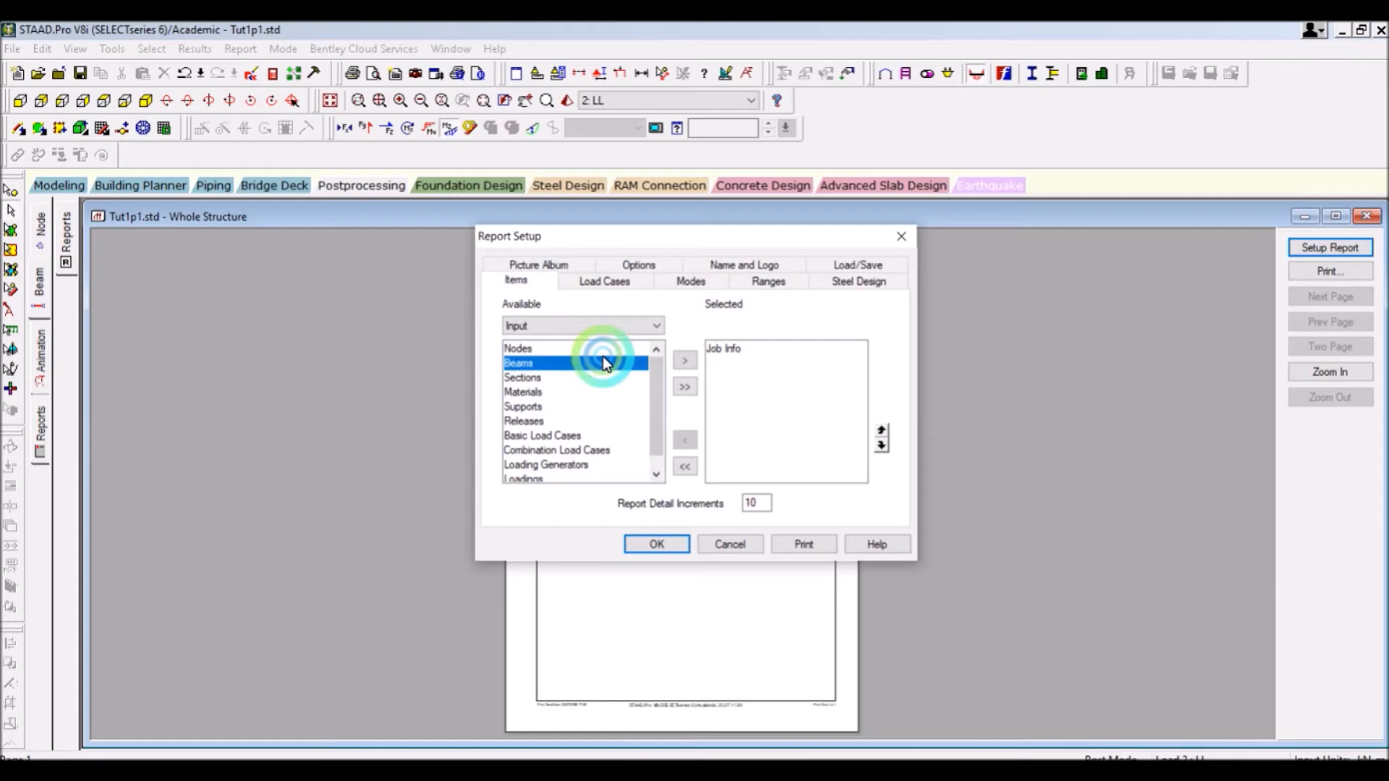
{"action": "left_click", "coordinate": [522, 407]}
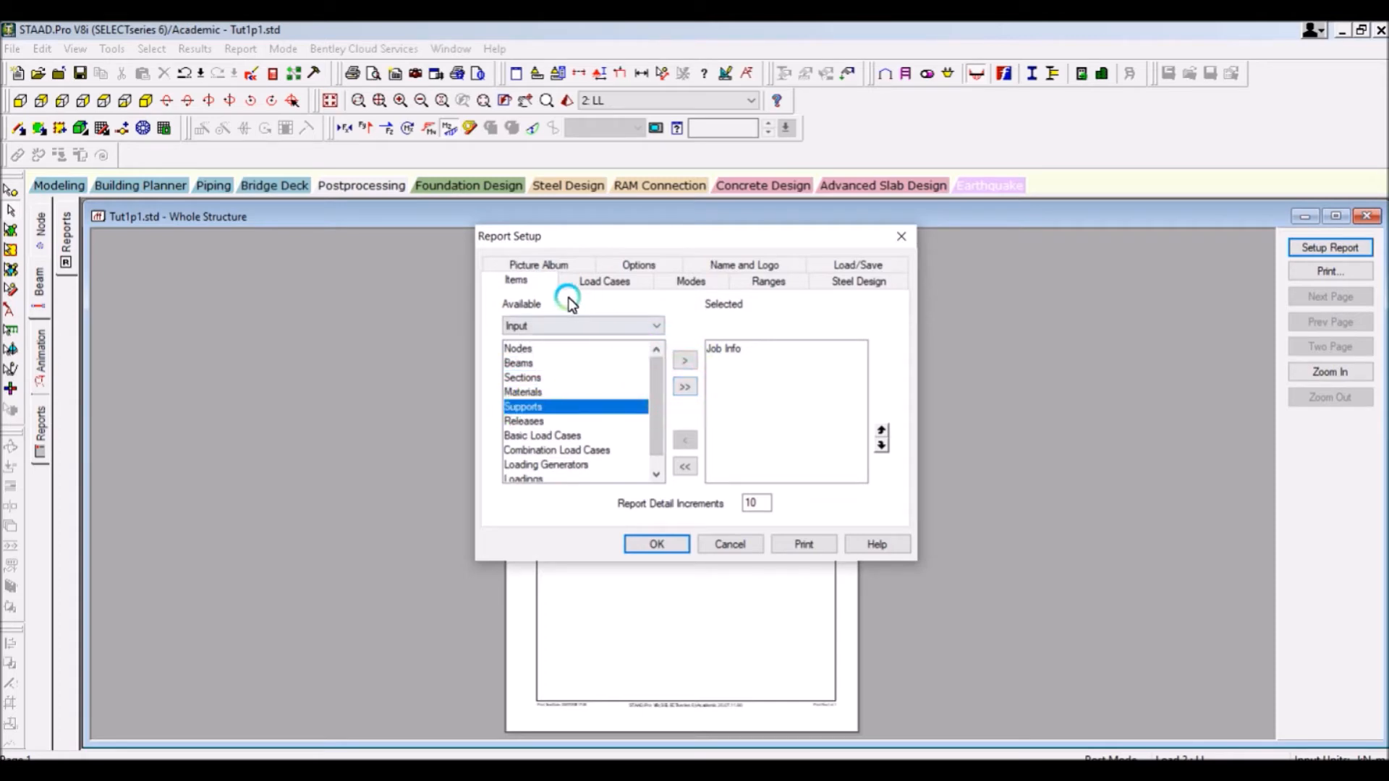
{"action": "scroll", "coordinate": [596, 362], "scroll_direction": "down", "scroll_amount": 1}
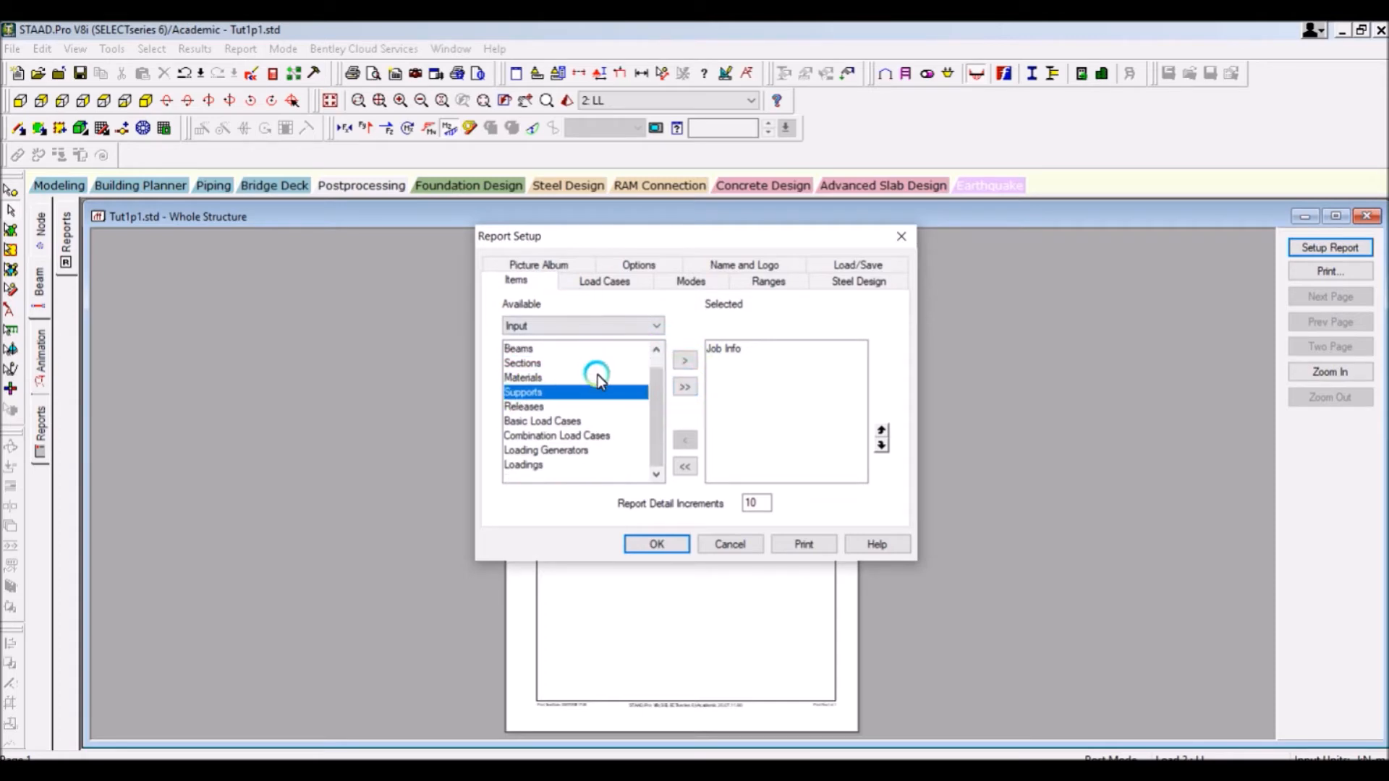
{"action": "left_click", "coordinate": [526, 463]}
Step: Check the load cases and the picture album in the report setup, and close it without changes
{"action": "left_click", "coordinate": [611, 282]}
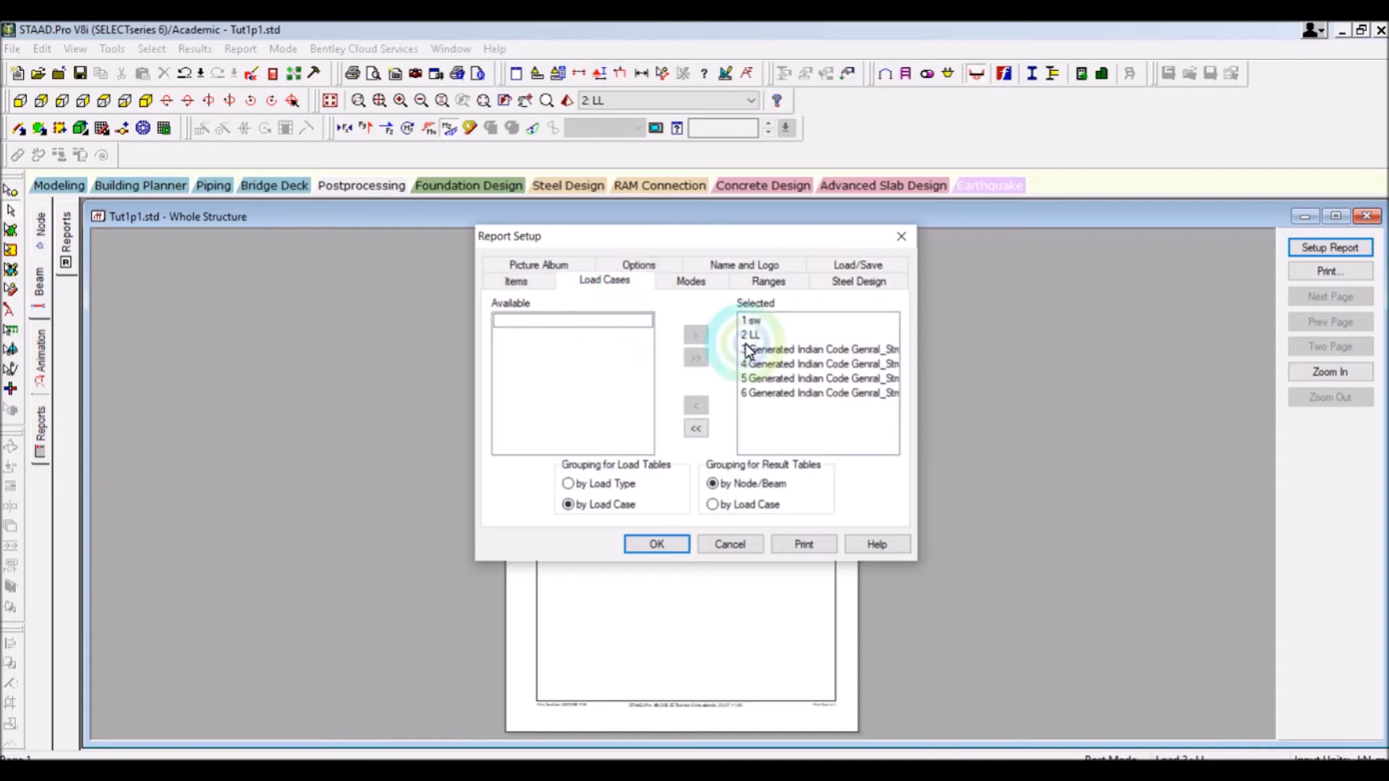
{"action": "left_click", "coordinate": [632, 277]}
{"action": "left_click", "coordinate": [568, 266]}
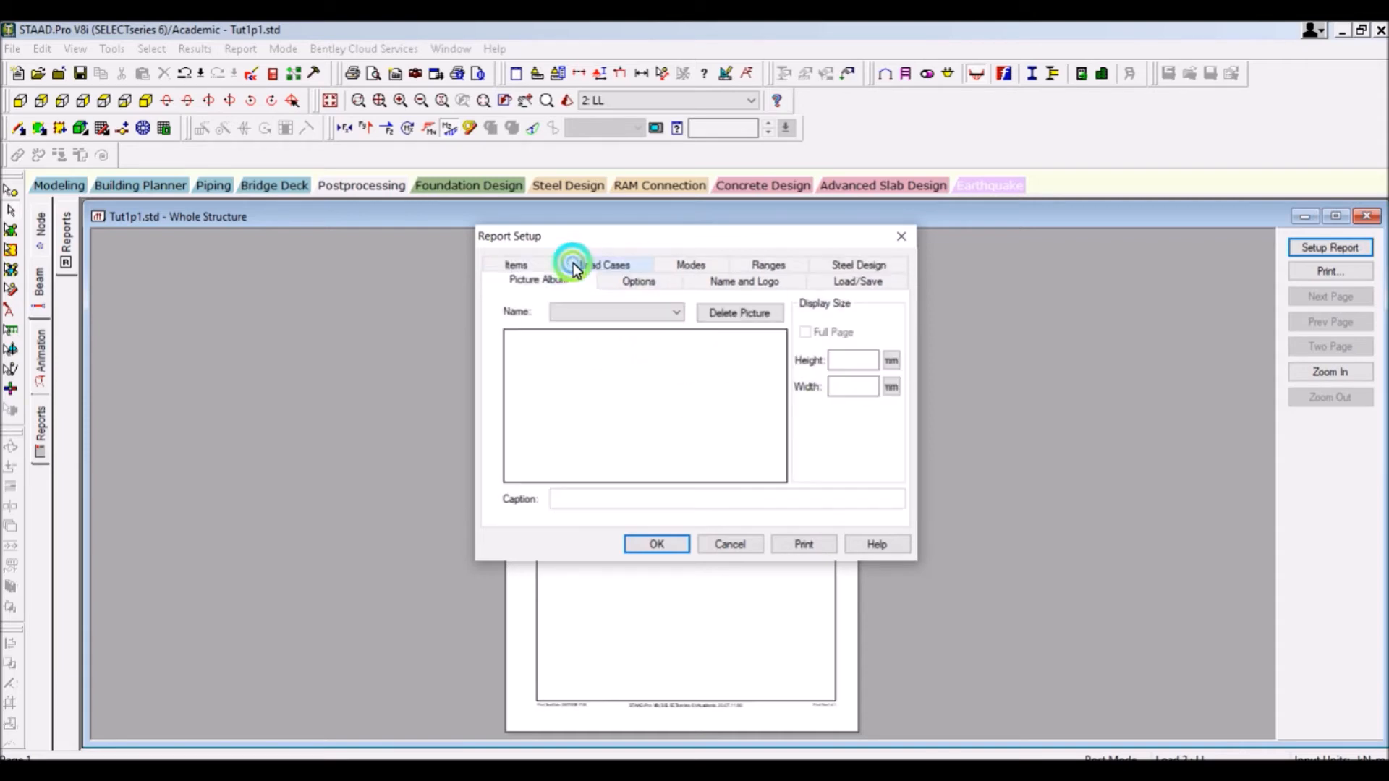
{"action": "left_click", "coordinate": [662, 313]}
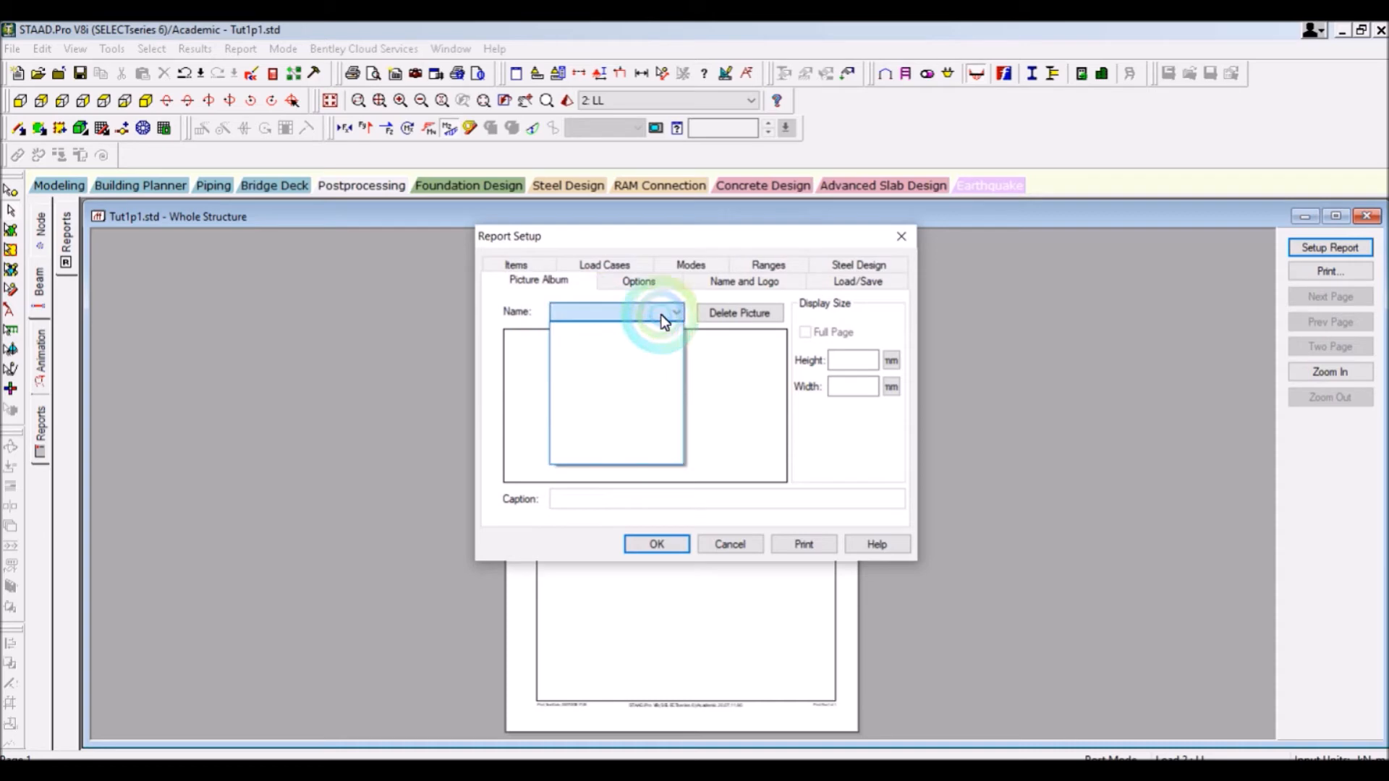
{"action": "left_click", "coordinate": [903, 228]}
{"action": "left_click", "coordinate": [901, 236]}
{"action": "left_click", "coordinate": [240, 336]}
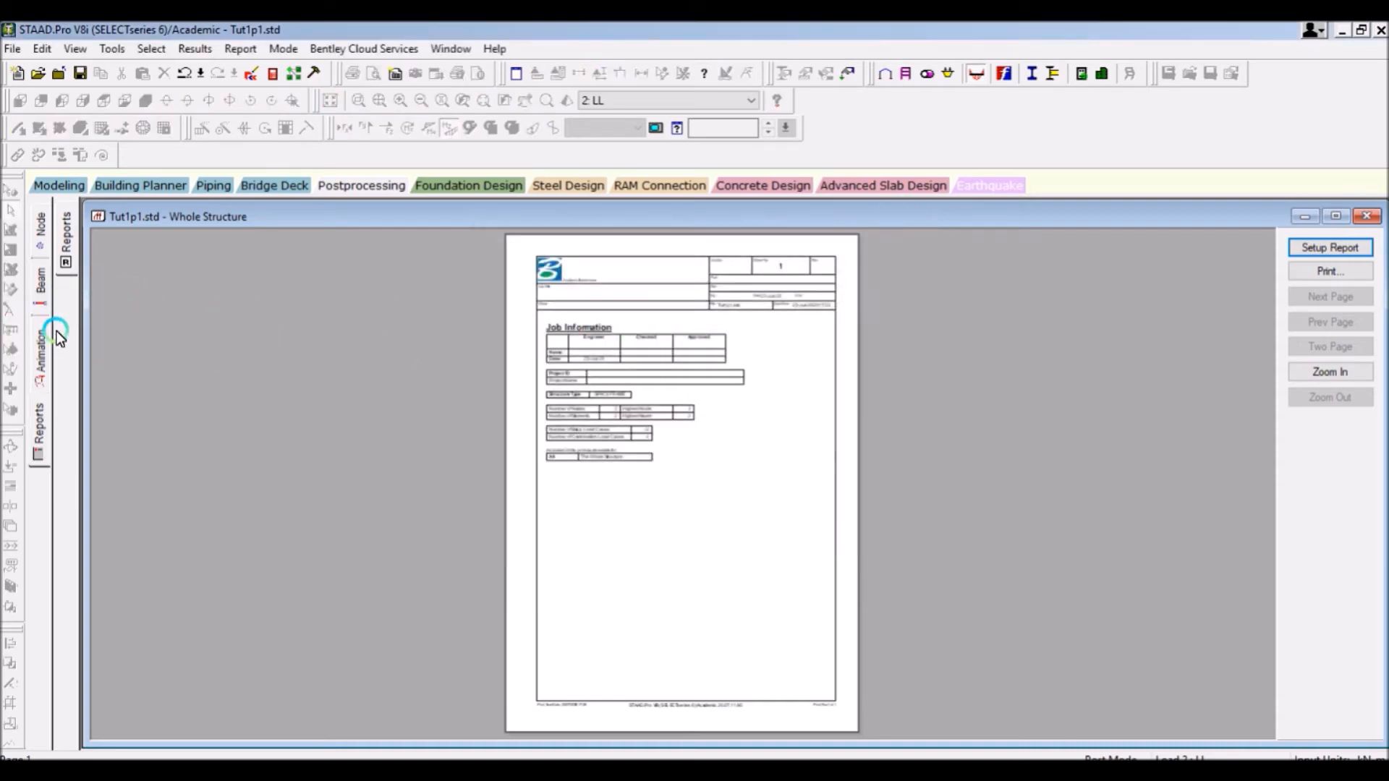
Step: Take a picture of the load case 2 bending moment diagram of the whole structure, keeping the suggested ID and caption
{"action": "left_click", "coordinate": [42, 282]}
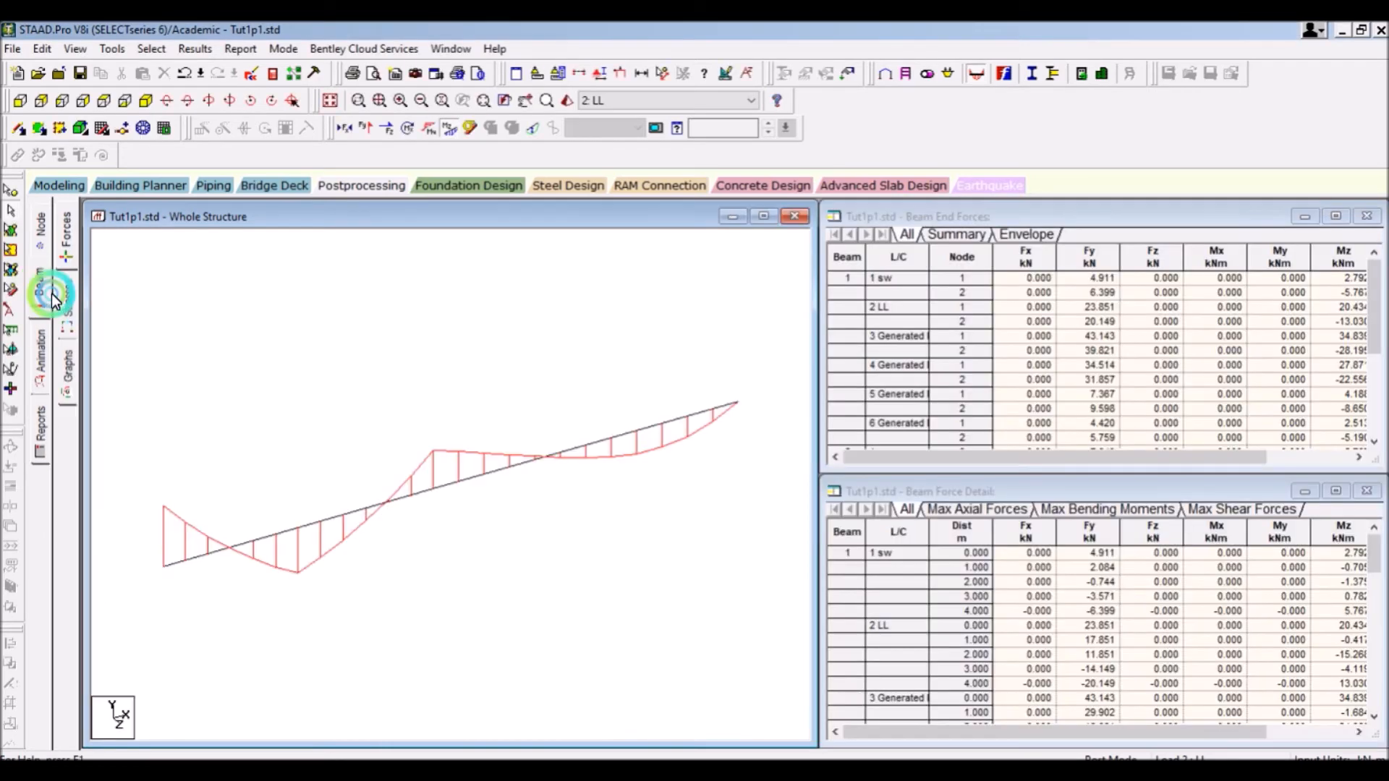
{"action": "left_click_drag", "start_coordinate": [129, 329], "coordinate": [771, 646]}
{"action": "left_click", "coordinate": [357, 469]}
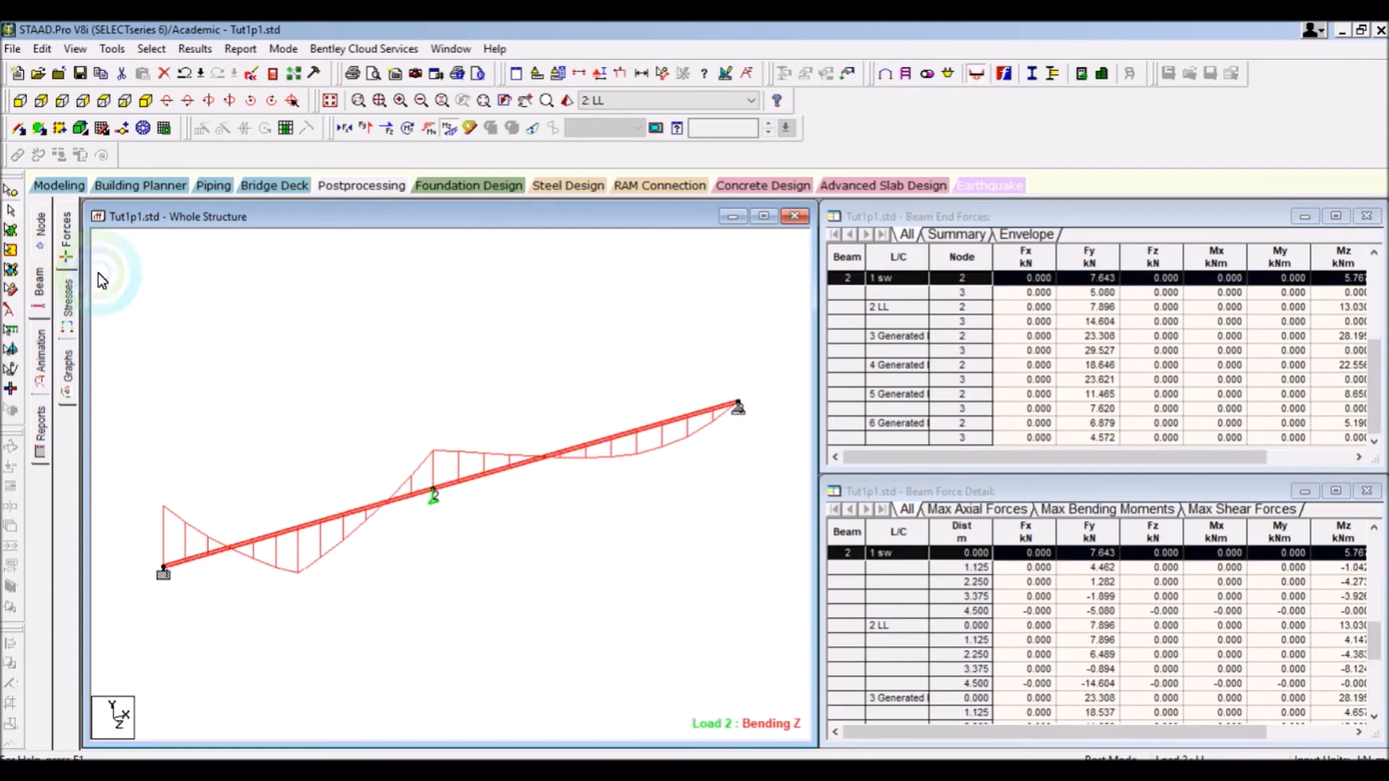
{"action": "left_click", "coordinate": [75, 49]}
{"action": "mouse_move", "coordinate": [41, 51]}
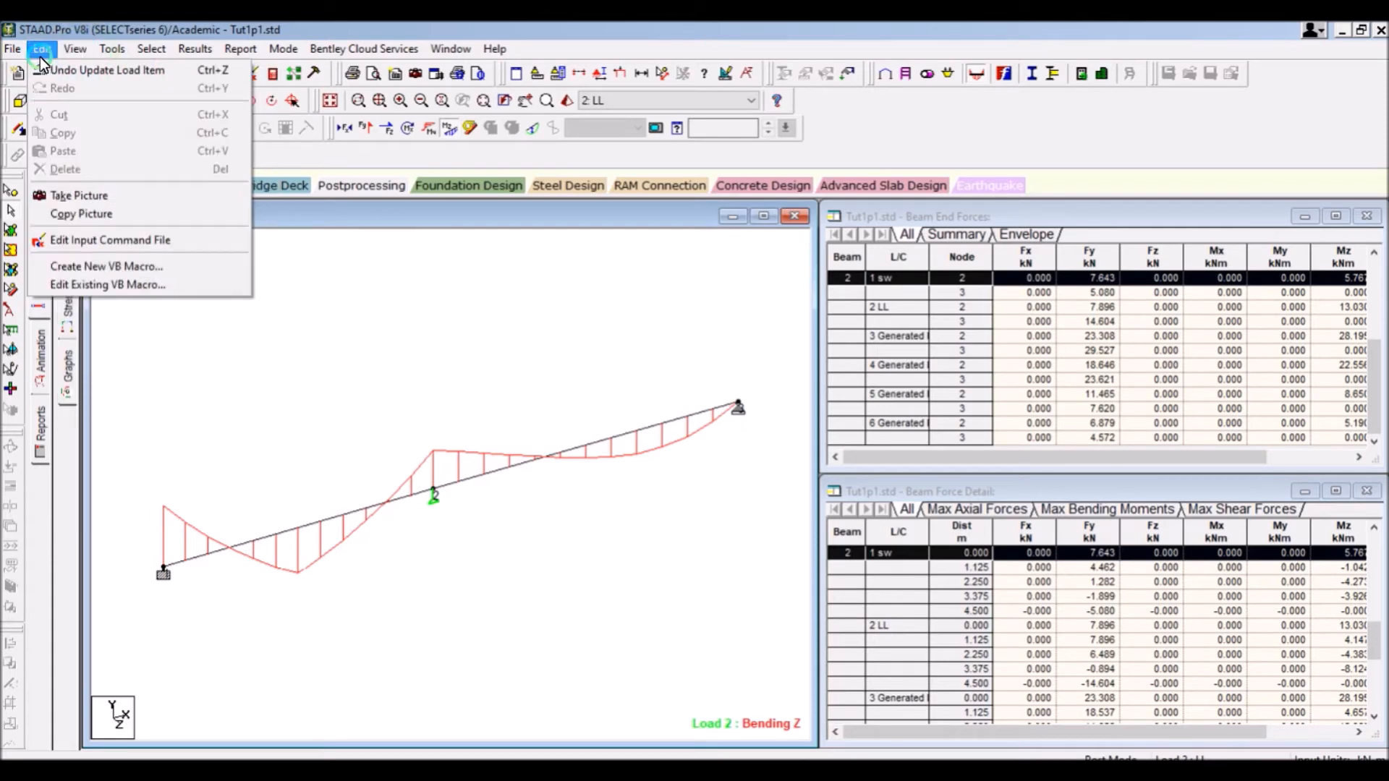
{"action": "left_click", "coordinate": [64, 196]}
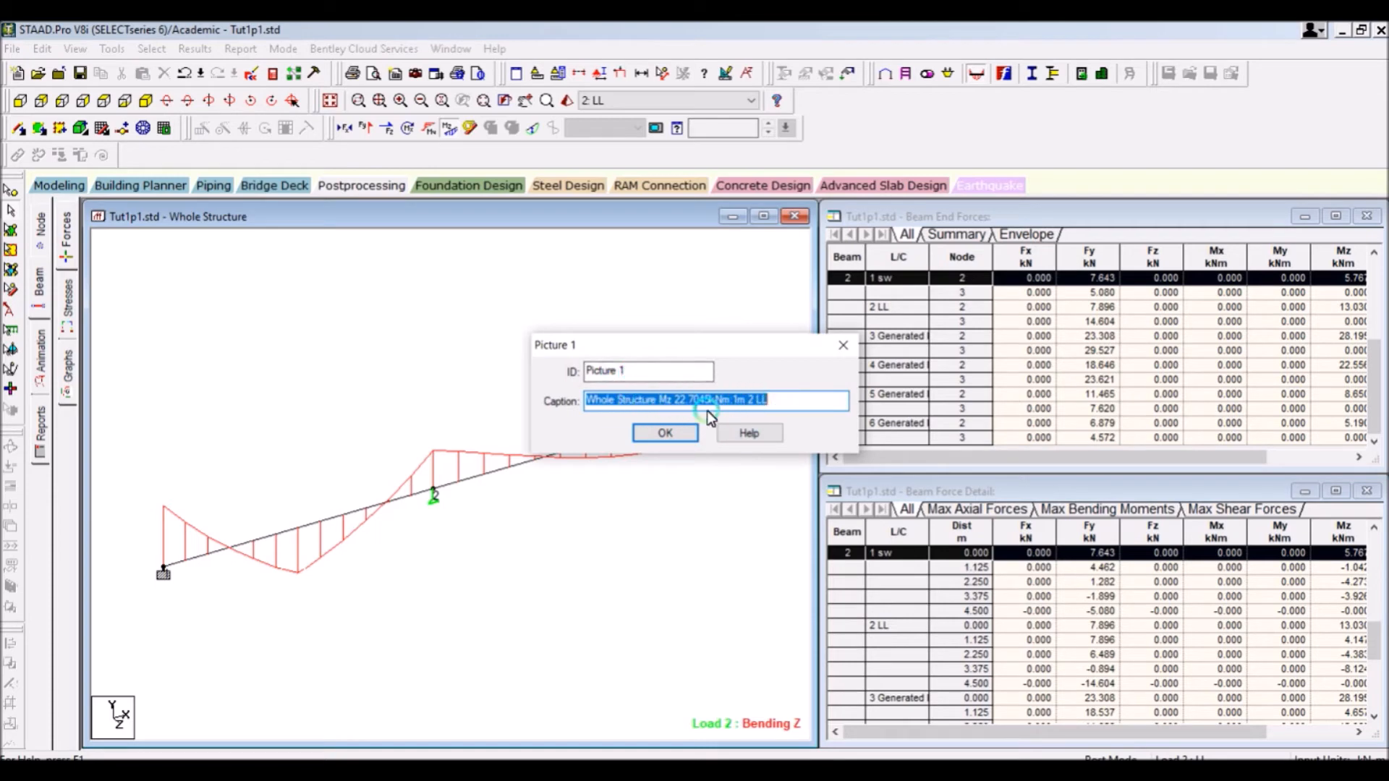
{"action": "left_click", "coordinate": [664, 431]}
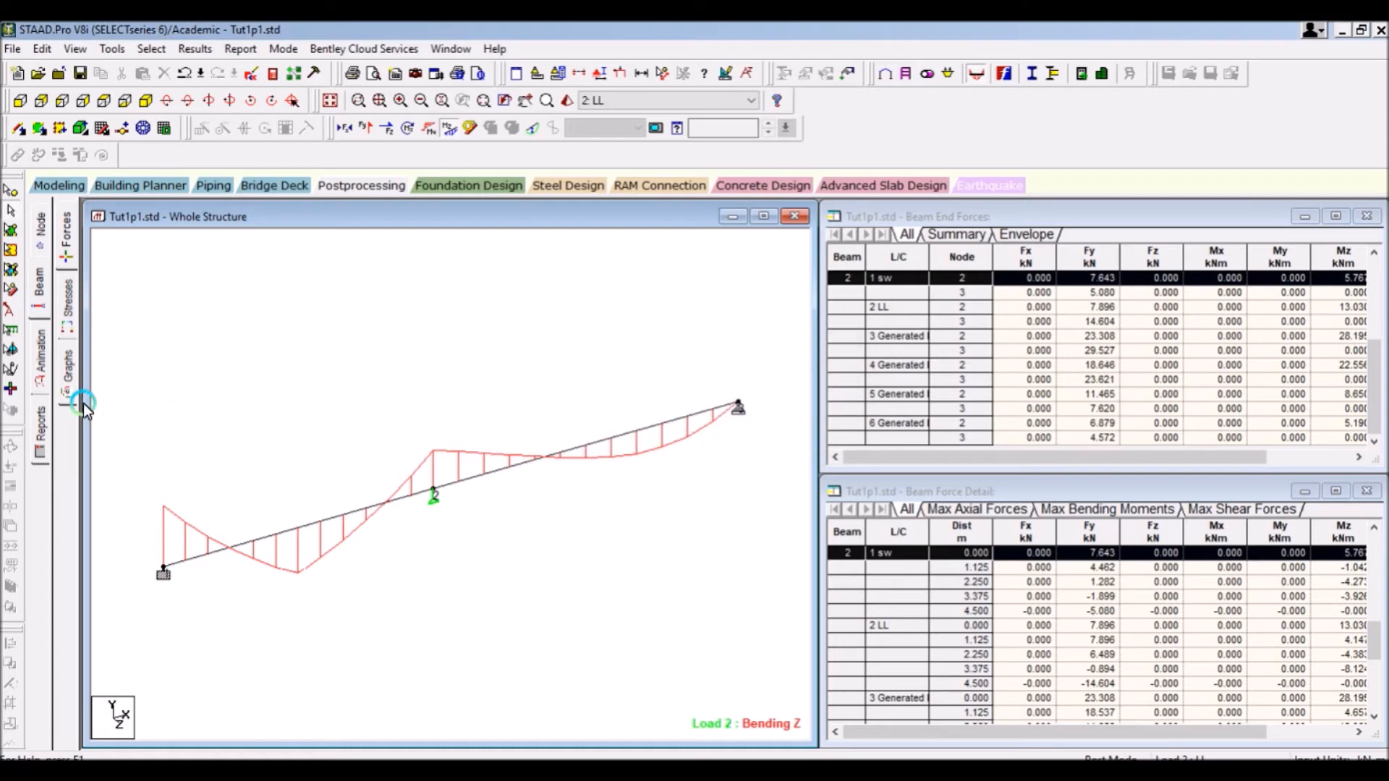
Step: Check the captured bending moment picture in the report's picture album and accept the report setup
{"action": "left_click", "coordinate": [44, 421]}
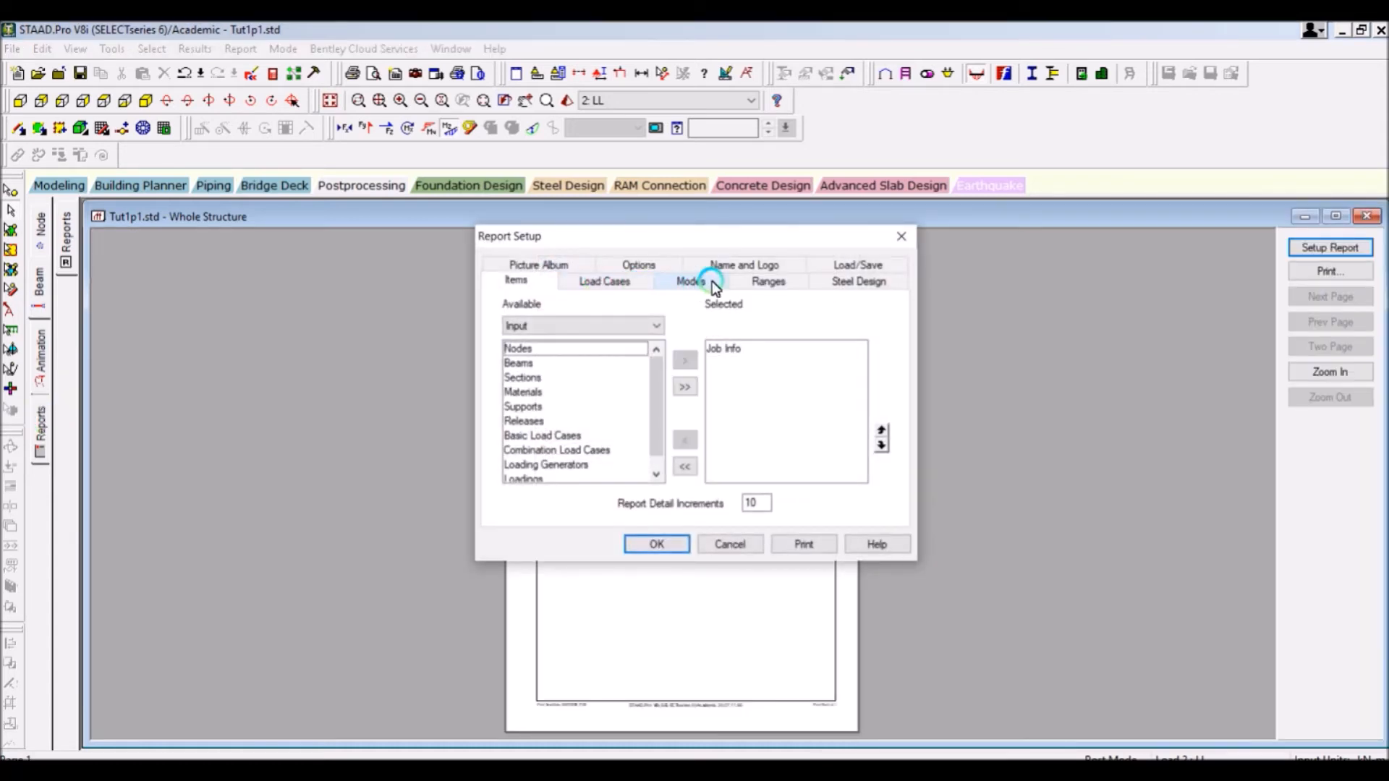
{"action": "left_click", "coordinate": [574, 266]}
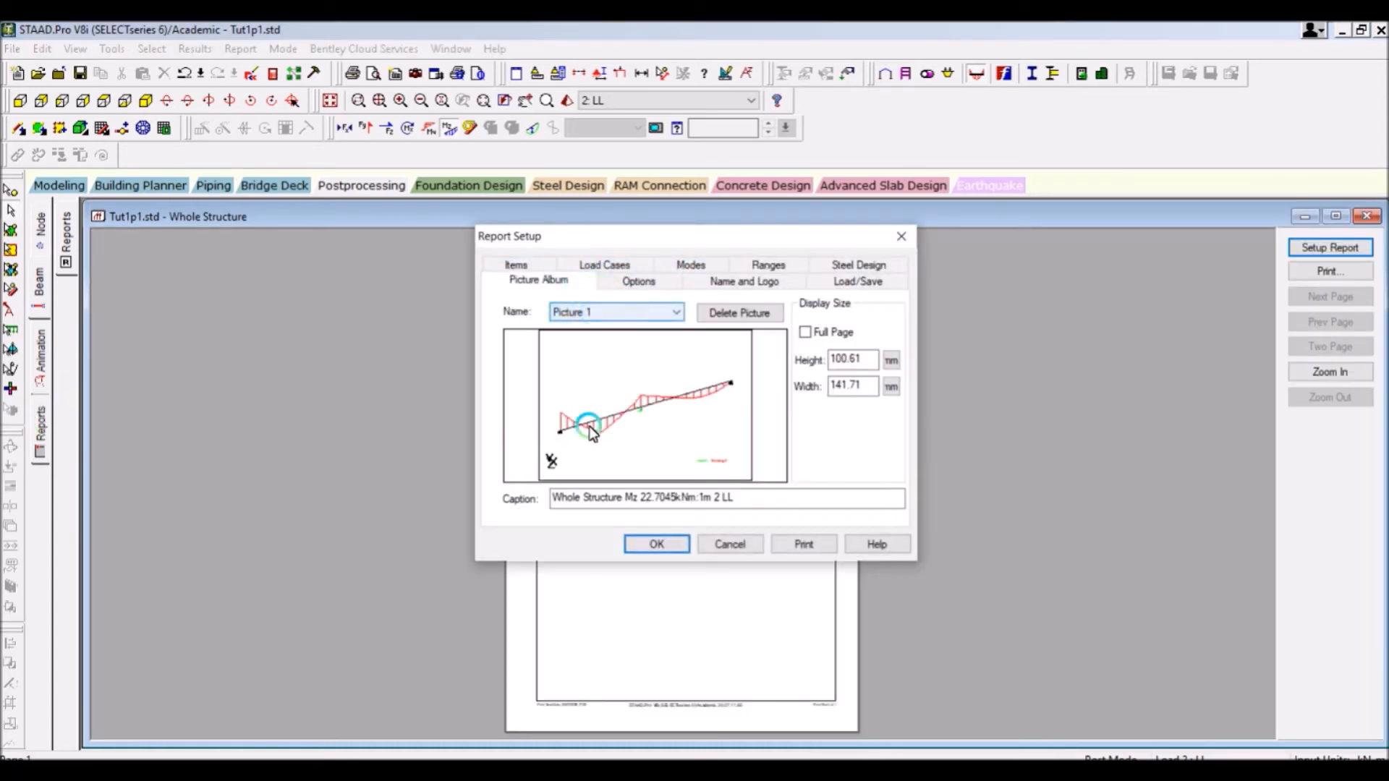
{"action": "left_click", "coordinate": [654, 543]}
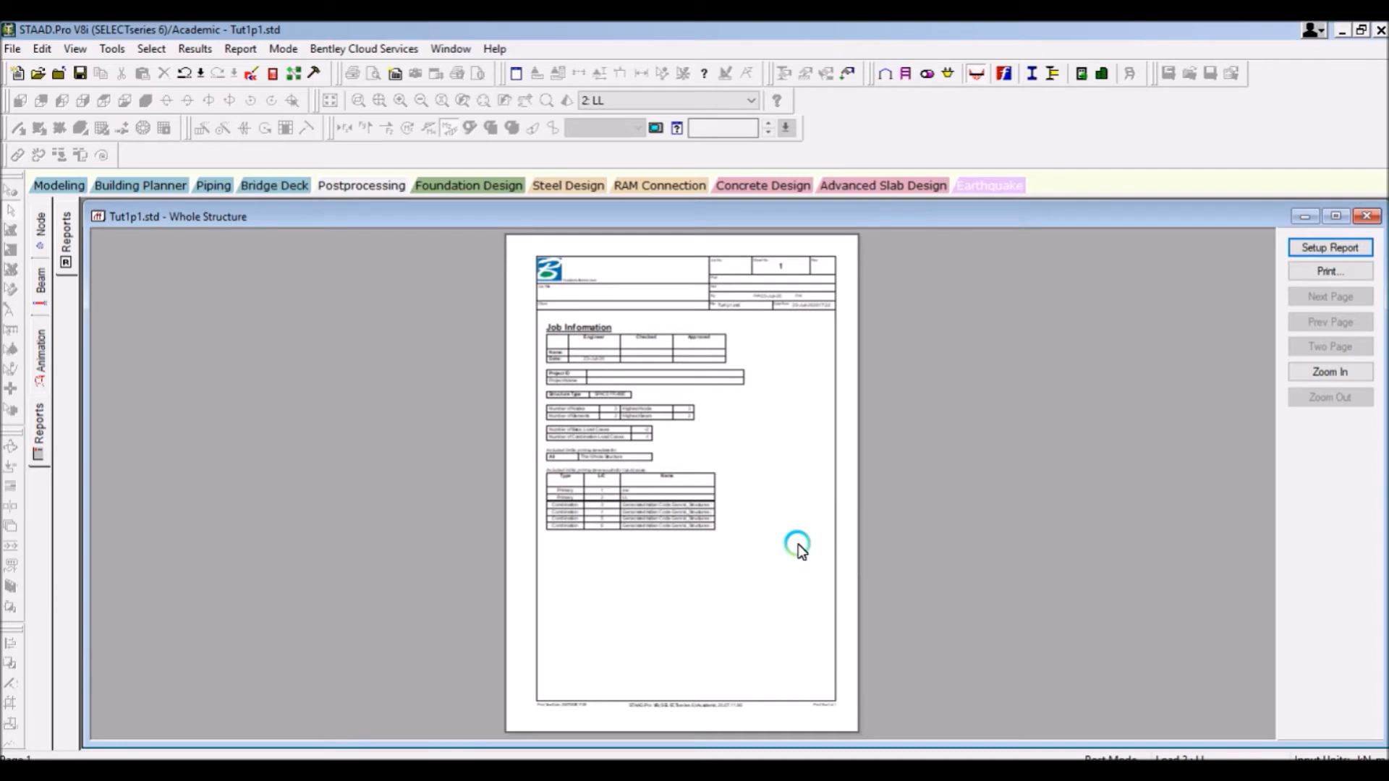
Step: Animate the structure's deflection for load case 2, keeping the default frame settings
{"action": "left_click", "coordinate": [41, 362]}
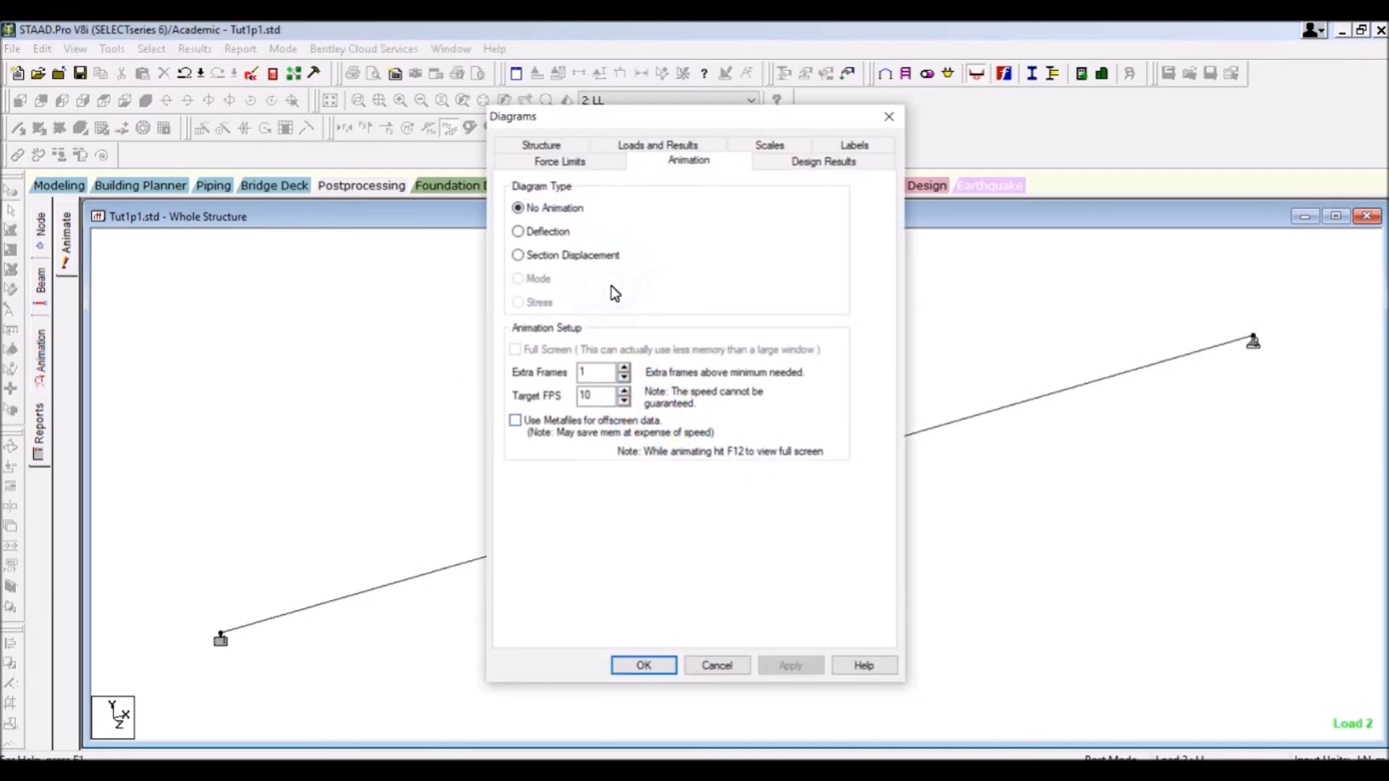
{"action": "left_click", "coordinate": [544, 231]}
{"action": "left_click", "coordinate": [662, 667]}
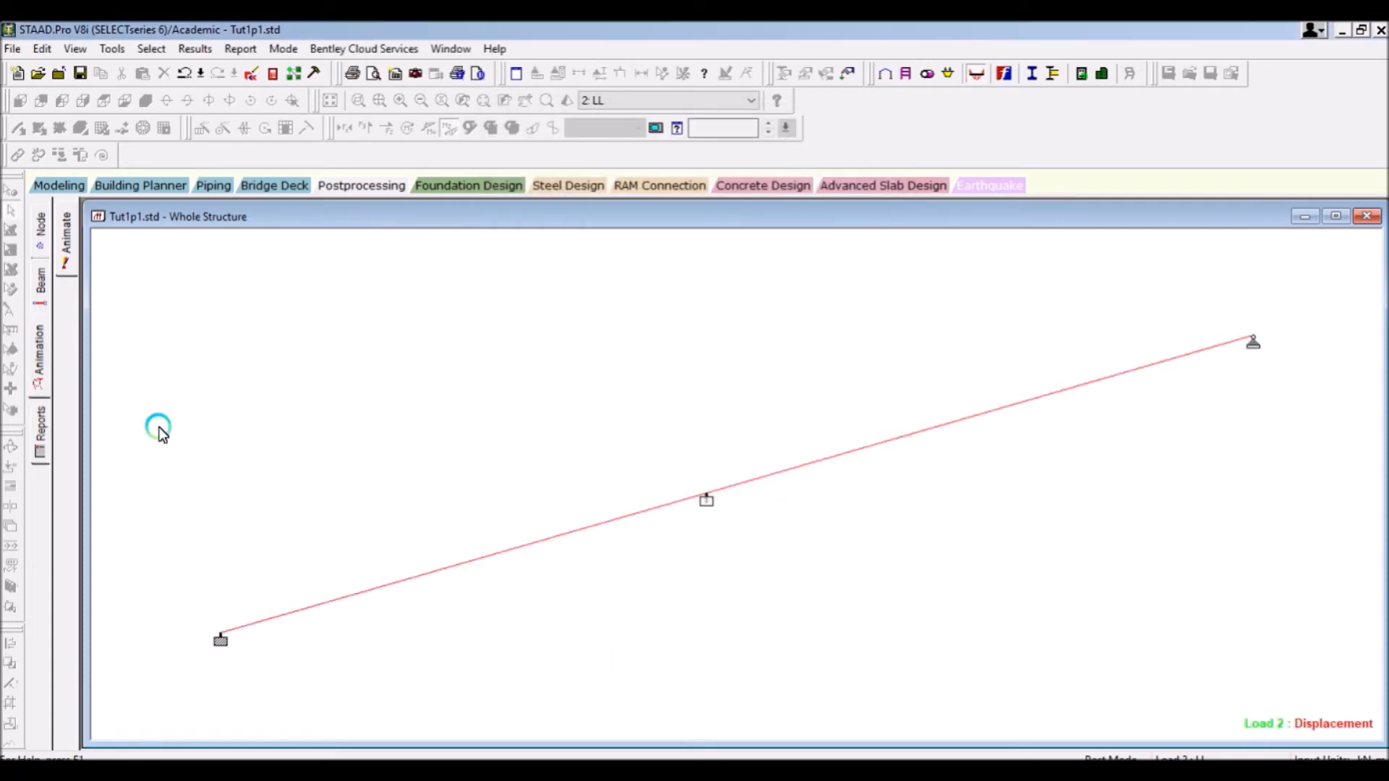
Step: Animate the beam's section displacement and switch the displayed load case to 1: sw
{"action": "left_click", "coordinate": [40, 351]}
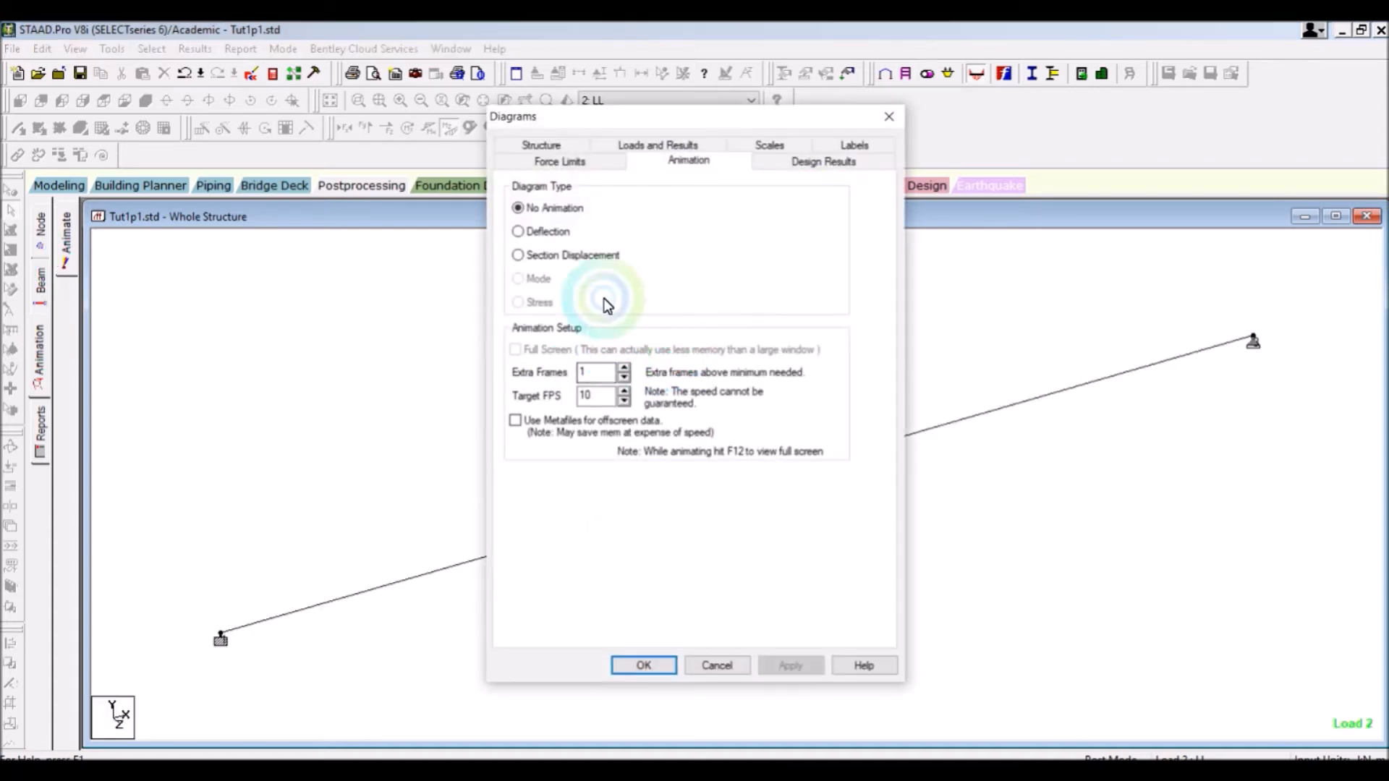
{"action": "left_click", "coordinate": [531, 233]}
{"action": "left_click", "coordinate": [546, 259]}
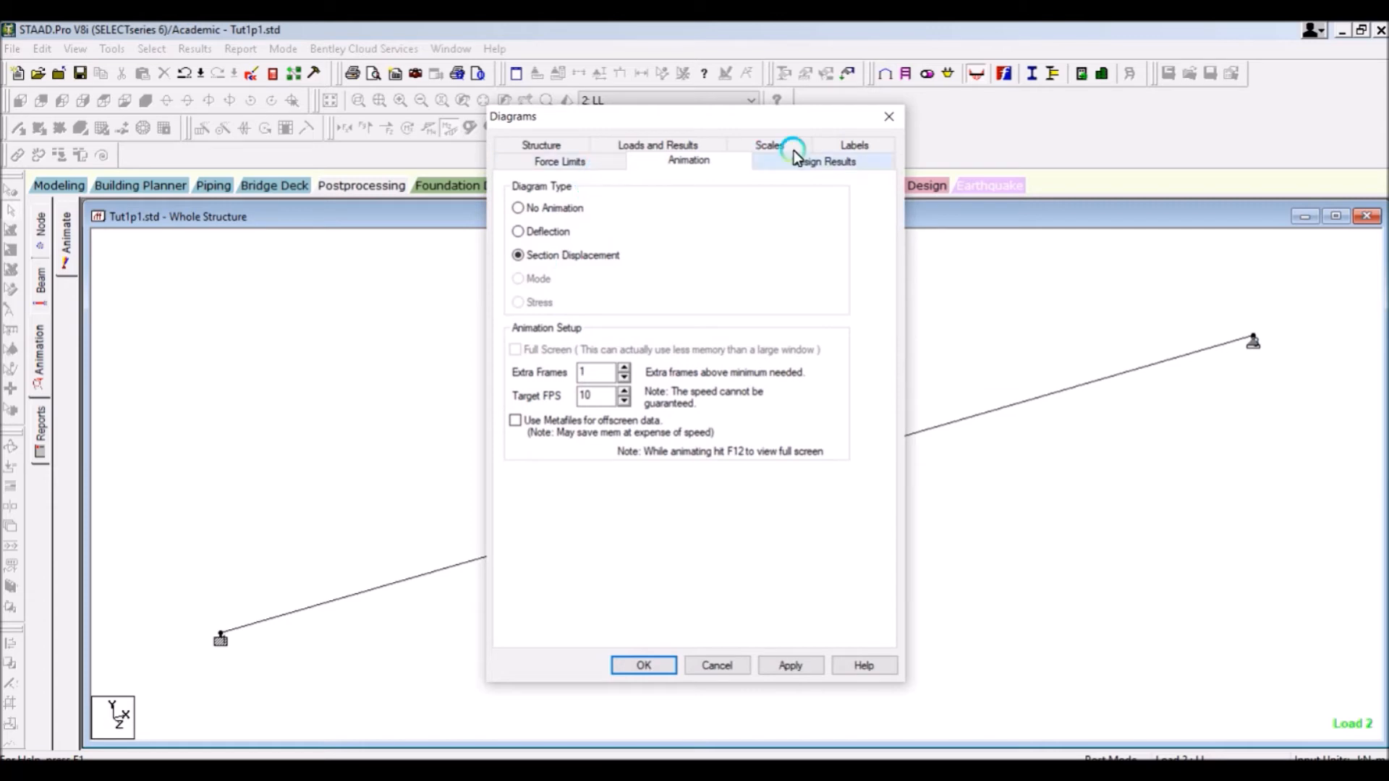
{"action": "left_click", "coordinate": [638, 665]}
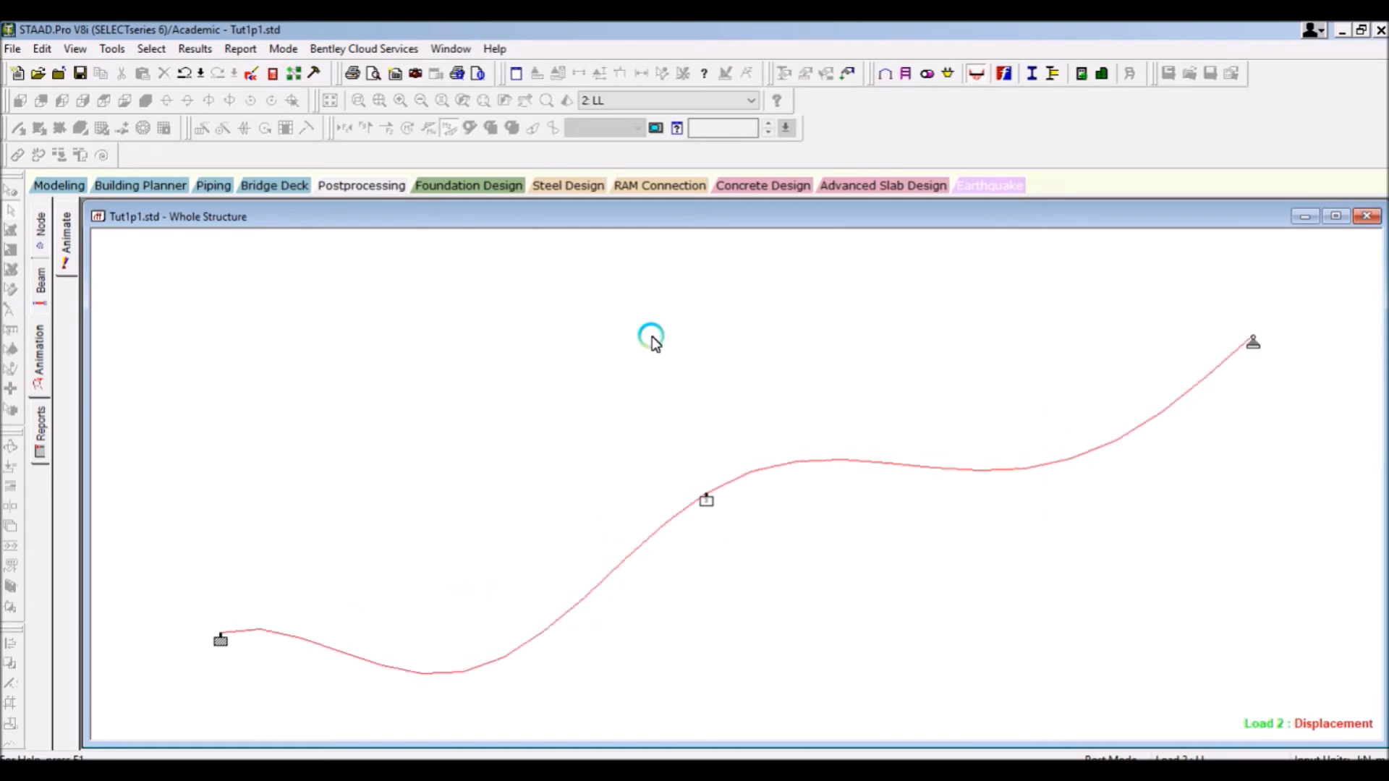
{"action": "left_click", "coordinate": [606, 102]}
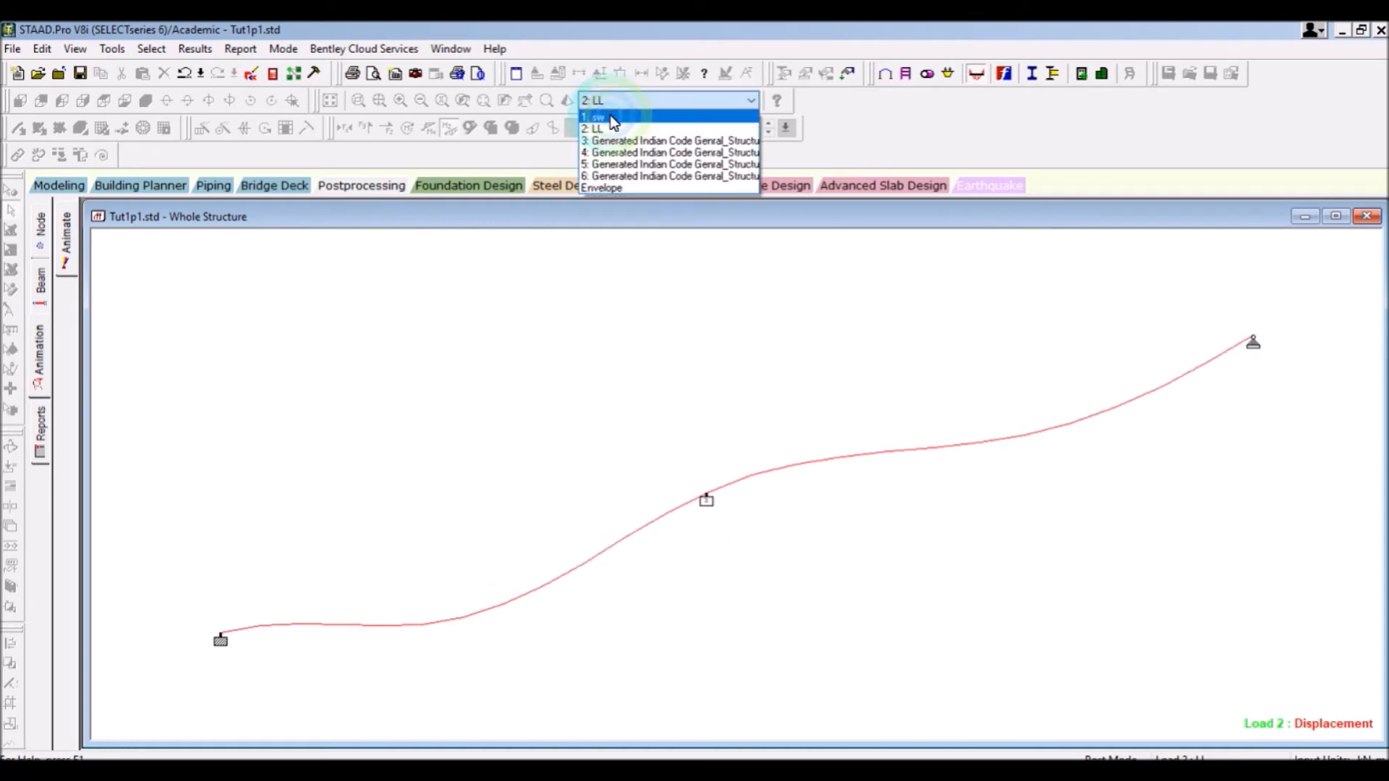
{"action": "left_click", "coordinate": [611, 118]}
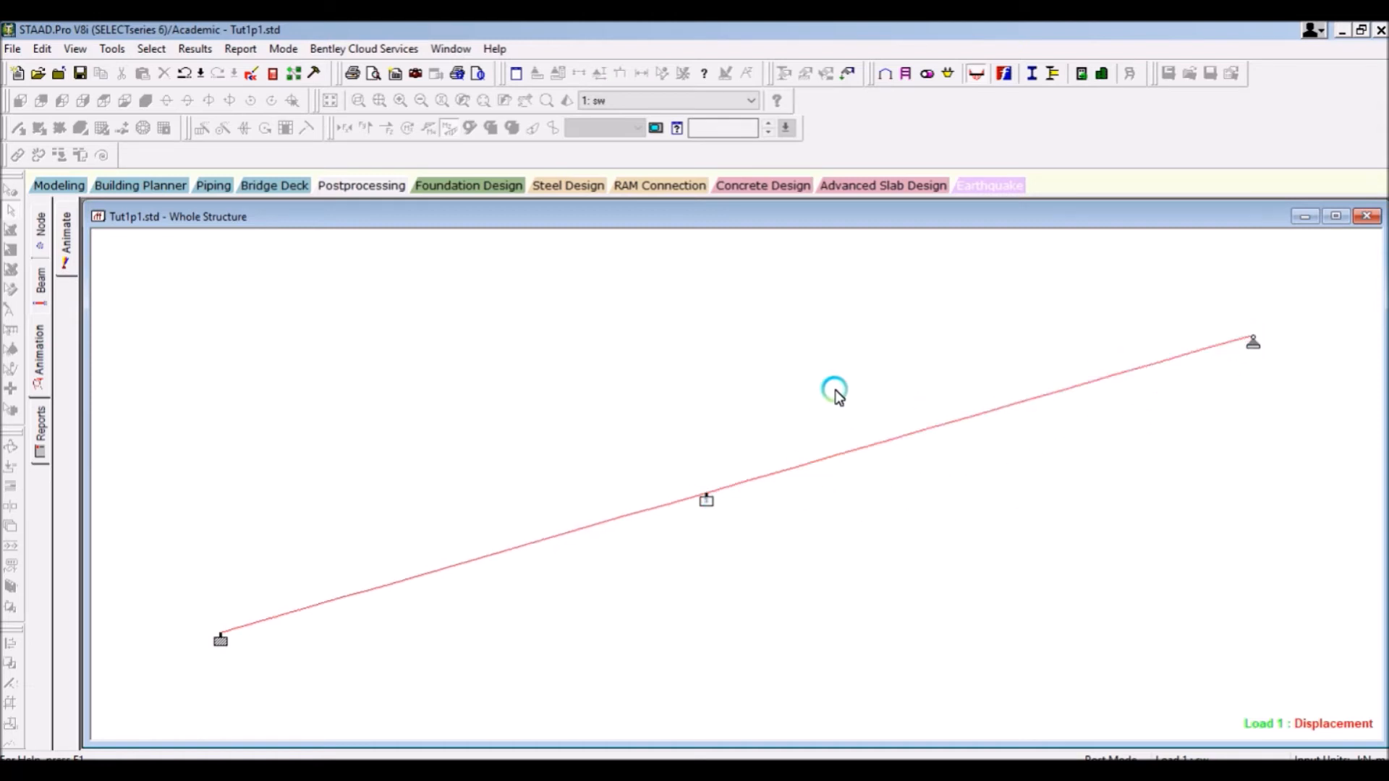
Step: Return from postprocessing to the Modeling mode and bring up the reference picture window
{"action": "left_click", "coordinate": [68, 185]}
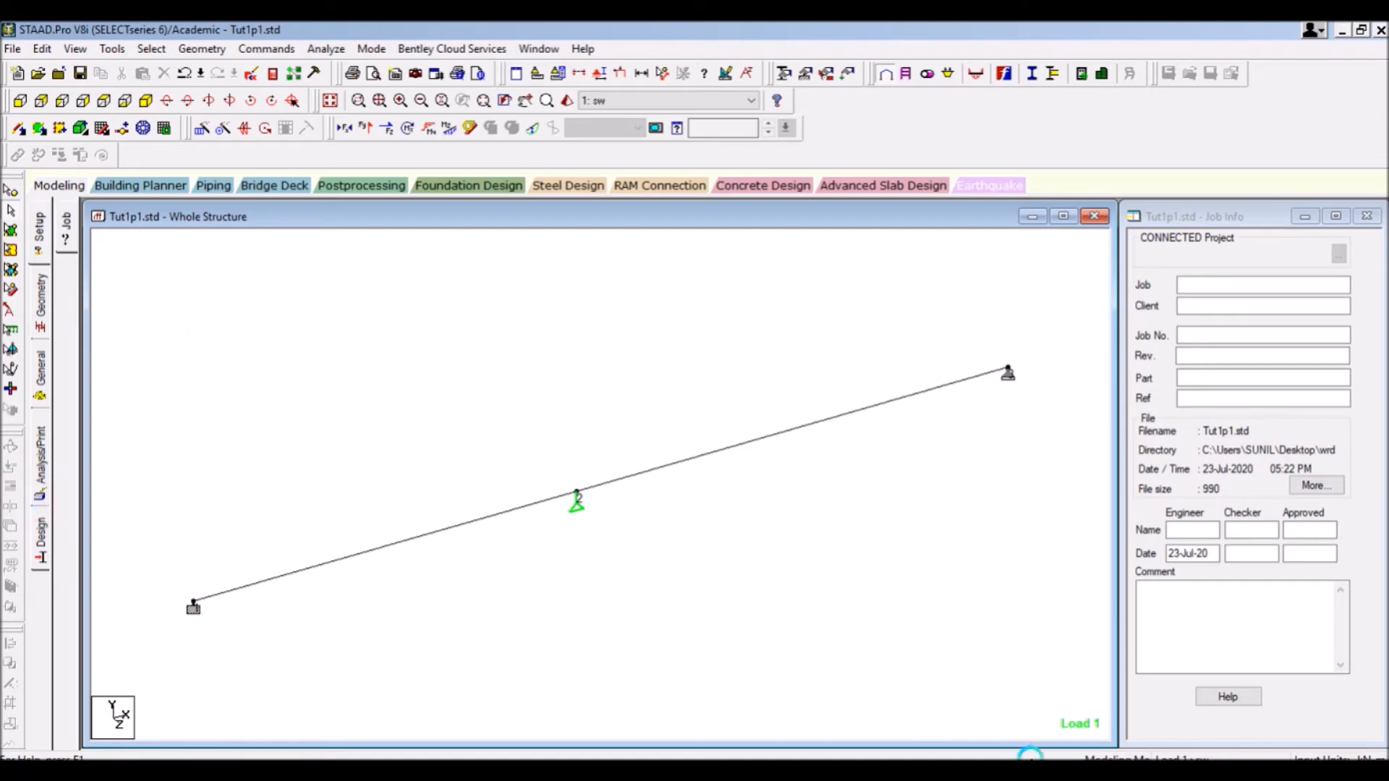
{"action": "mouse_move", "coordinate": [962, 771]}
{"action": "left_click", "coordinate": [1017, 705]}
Step: Create a new Space model named Tut1p2 that starts with Add Beam, saving the previous file's picture changes
{"action": "left_click", "coordinate": [12, 49]}
{"action": "left_click", "coordinate": [29, 87]}
{"action": "left_click", "coordinate": [511, 284]}
{"action": "left_click_drag", "start_coordinate": [764, 311], "coordinate": [654, 285]}
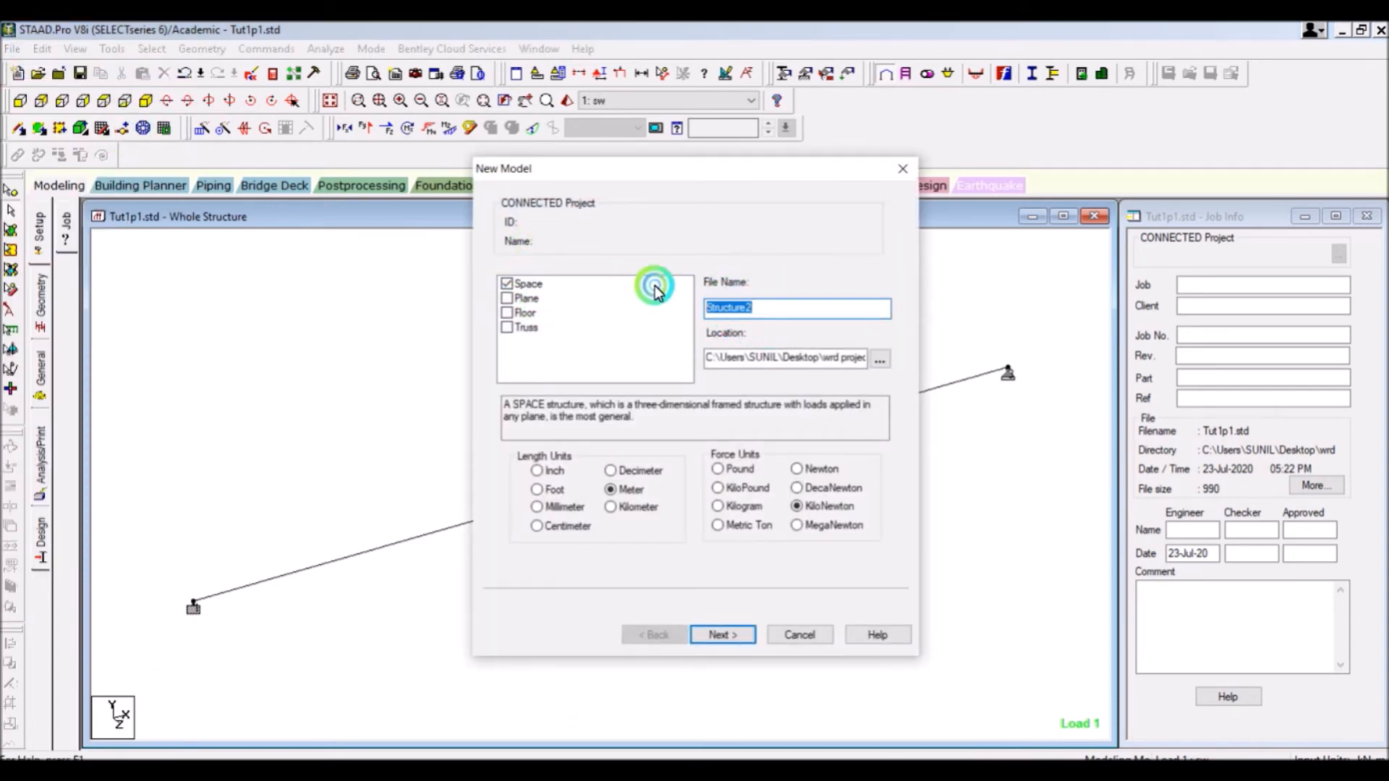
{"action": "type", "text": "Tut"}
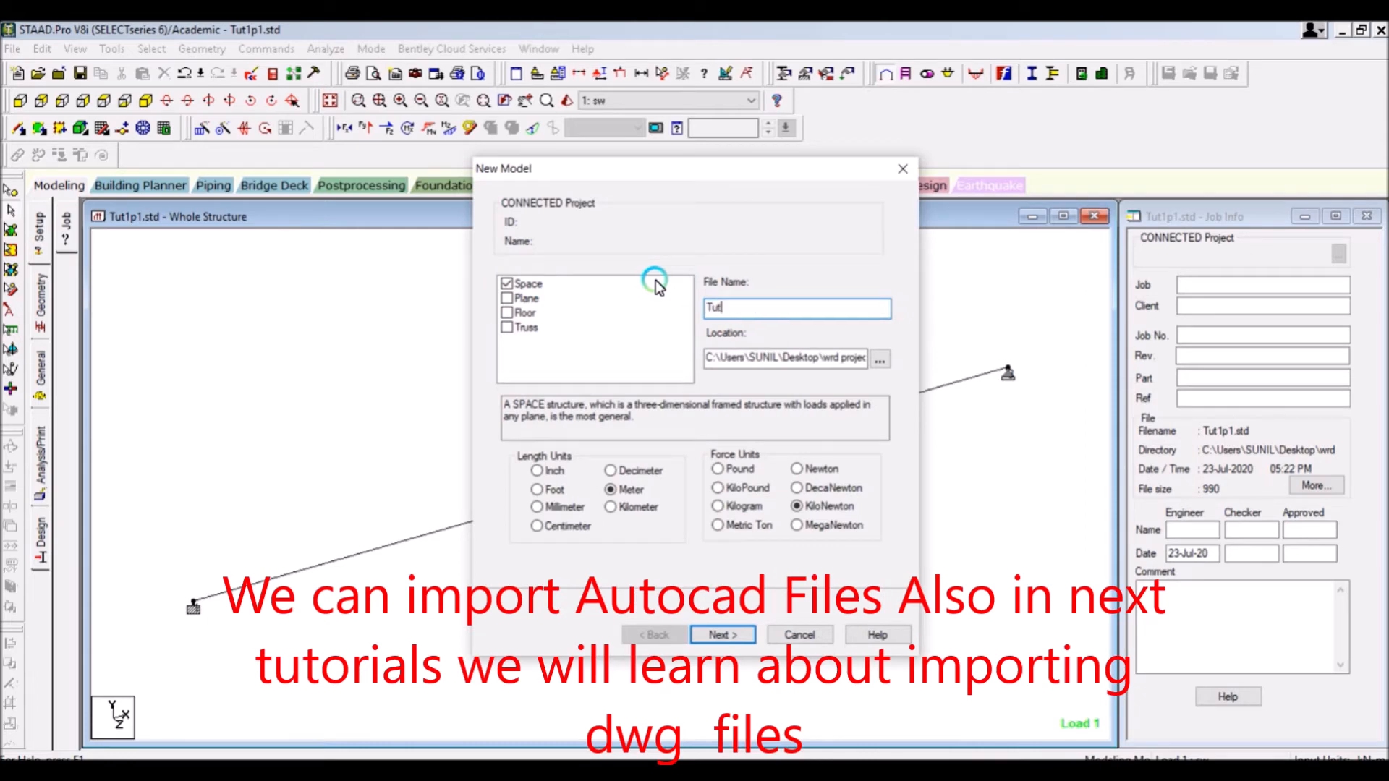
{"action": "type", "text": "1p2"}
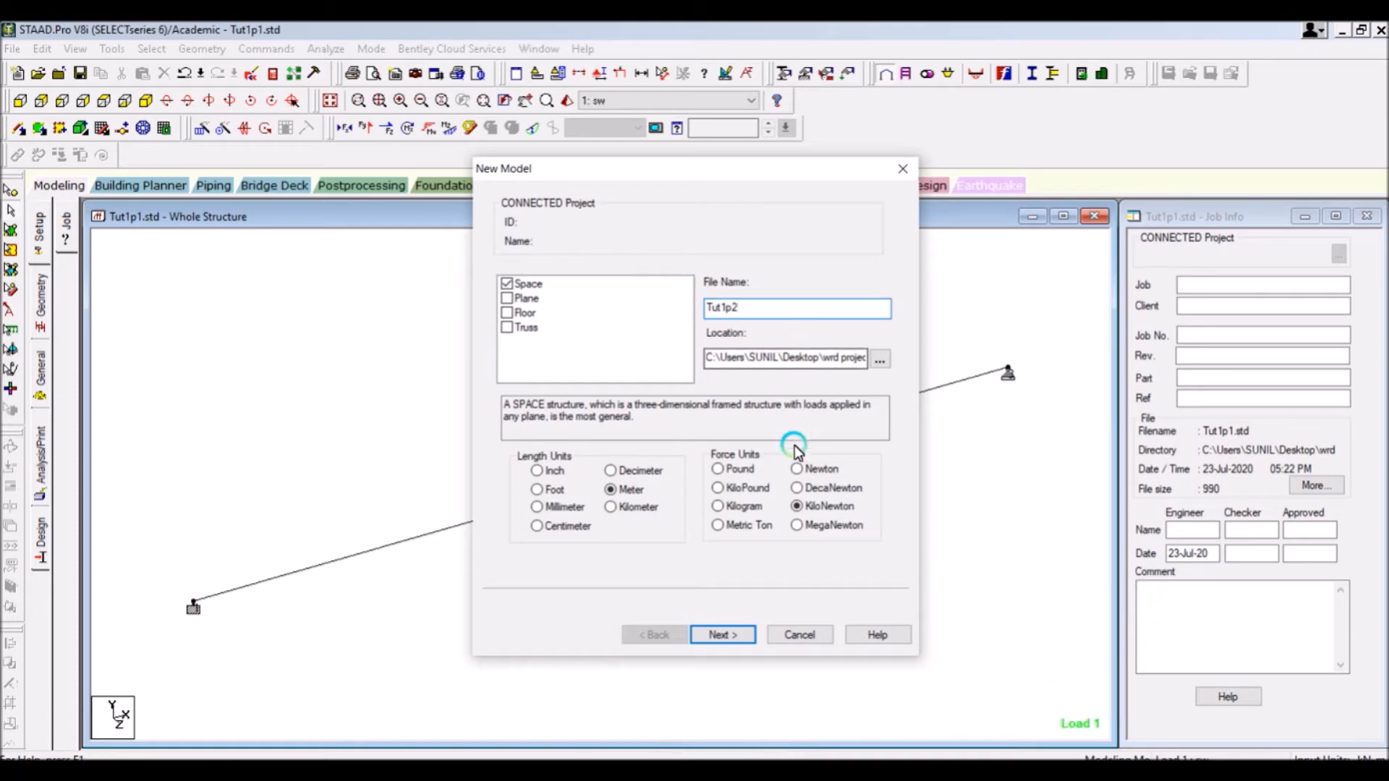
{"action": "left_click", "coordinate": [727, 634]}
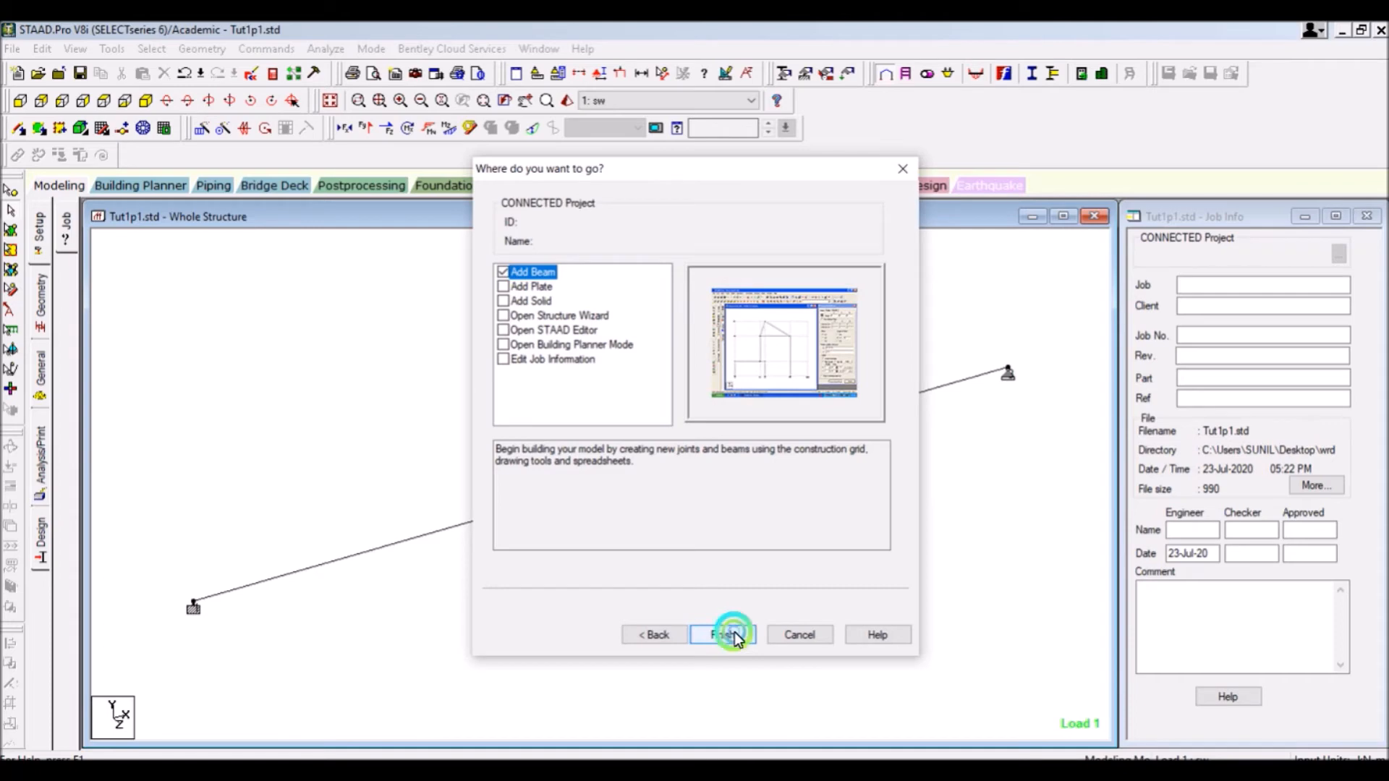
{"action": "left_click", "coordinate": [733, 635]}
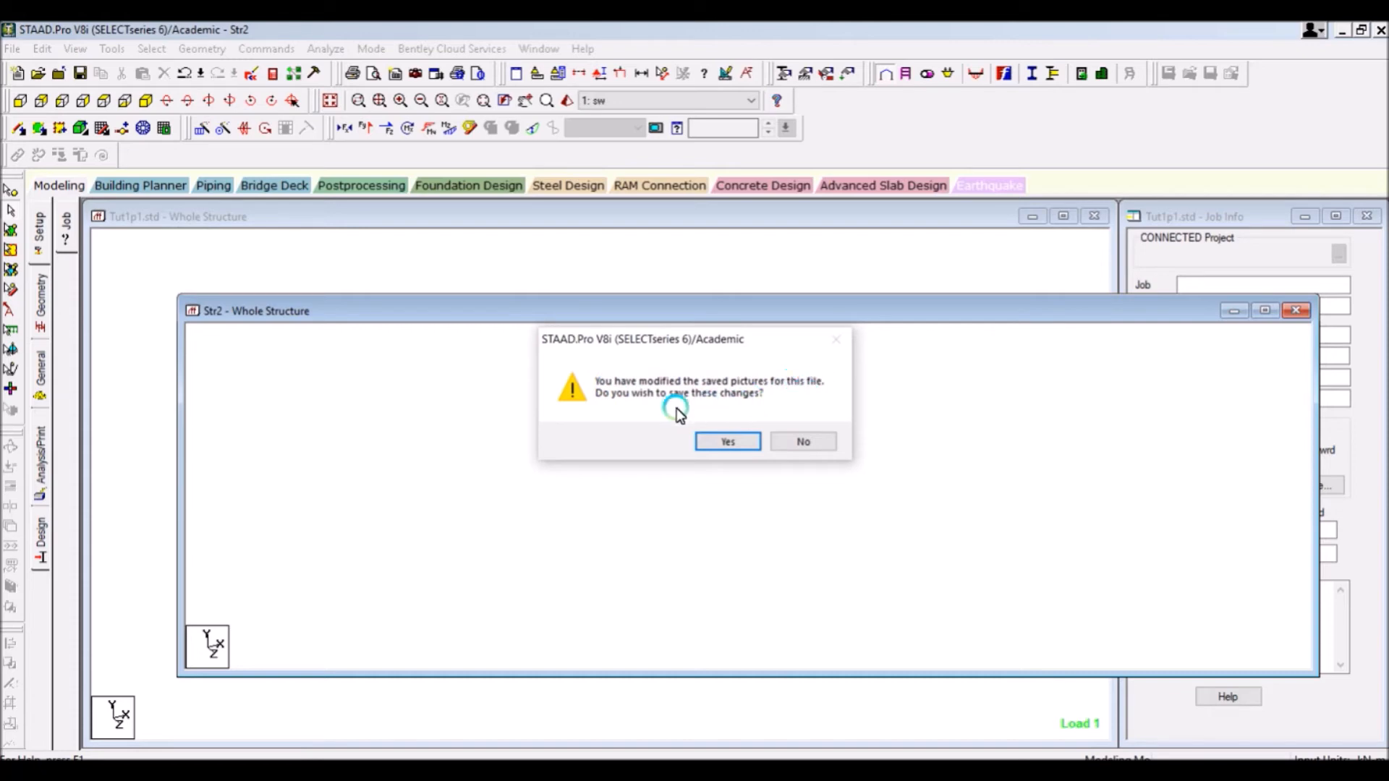
{"action": "left_click", "coordinate": [727, 442]}
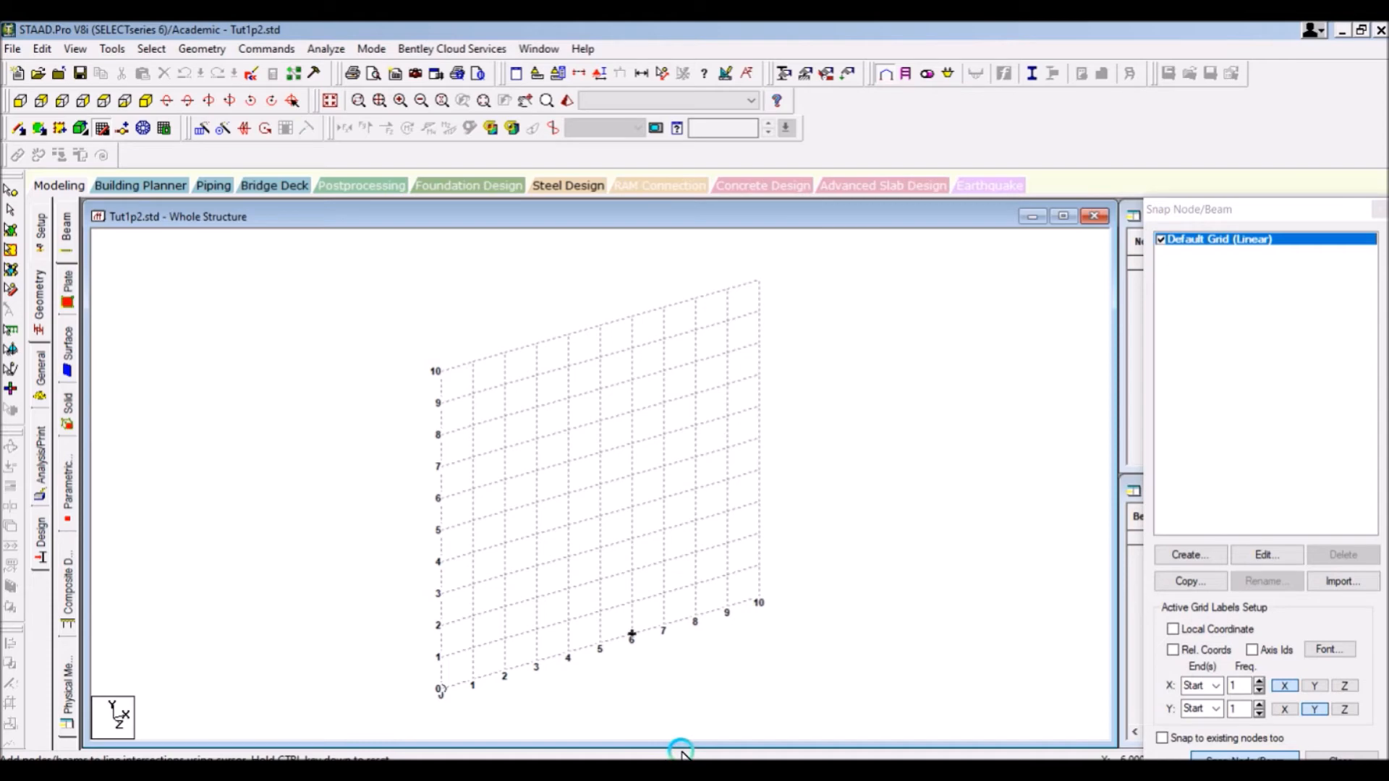
Step: Consult the floor plan picture, and set the default linear grid to the X-Z plane
{"action": "mouse_move", "coordinate": [932, 752]}
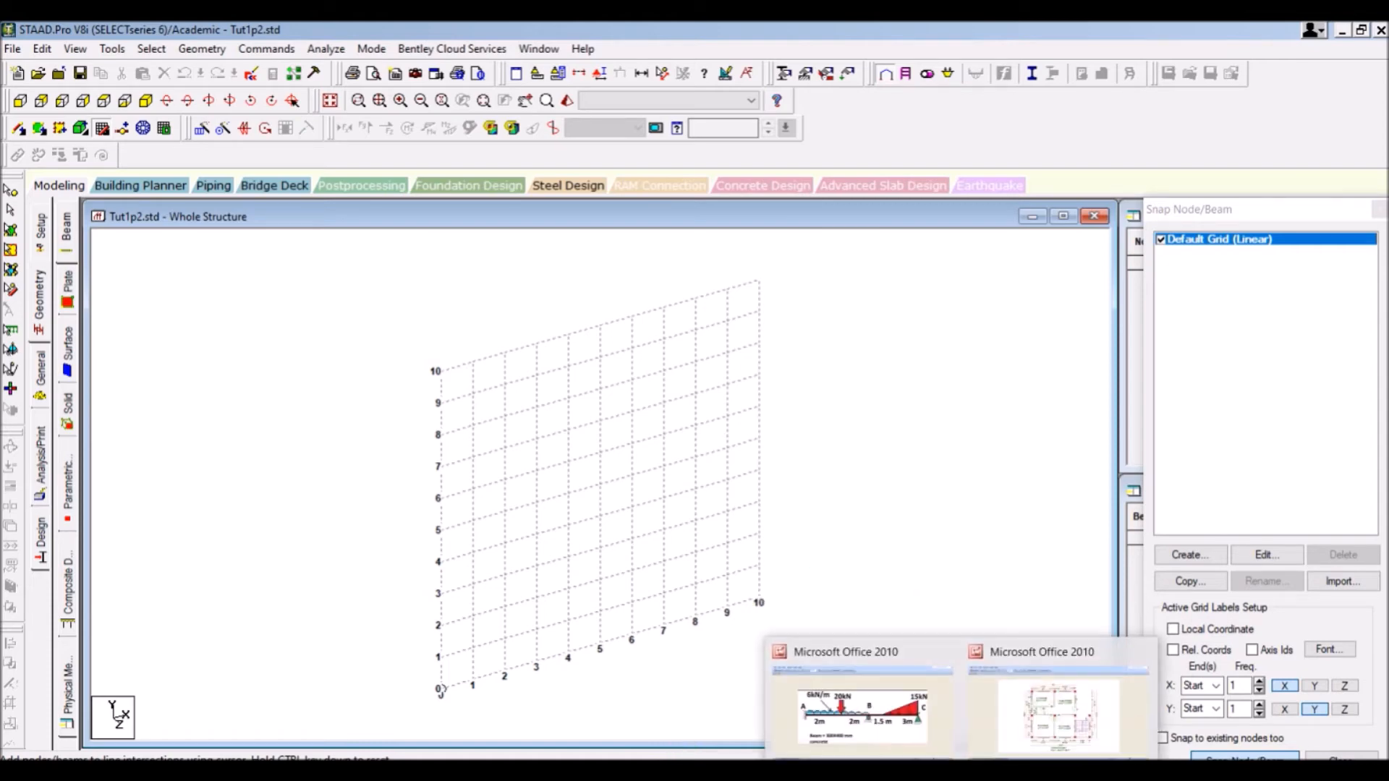
{"action": "left_click", "coordinate": [988, 699]}
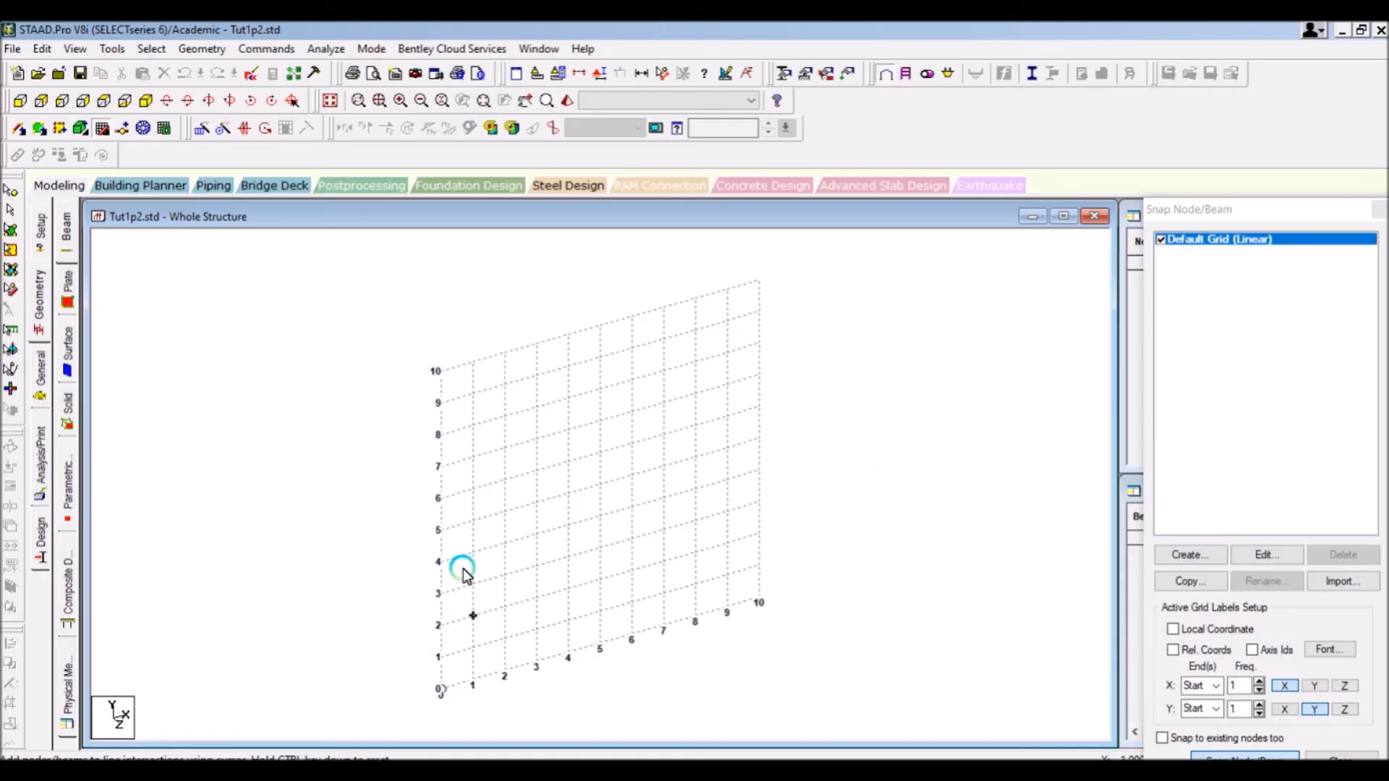
{"action": "left_click", "coordinate": [1267, 555]}
{"action": "left_click", "coordinate": [940, 335]}
{"action": "left_click", "coordinate": [941, 603]}
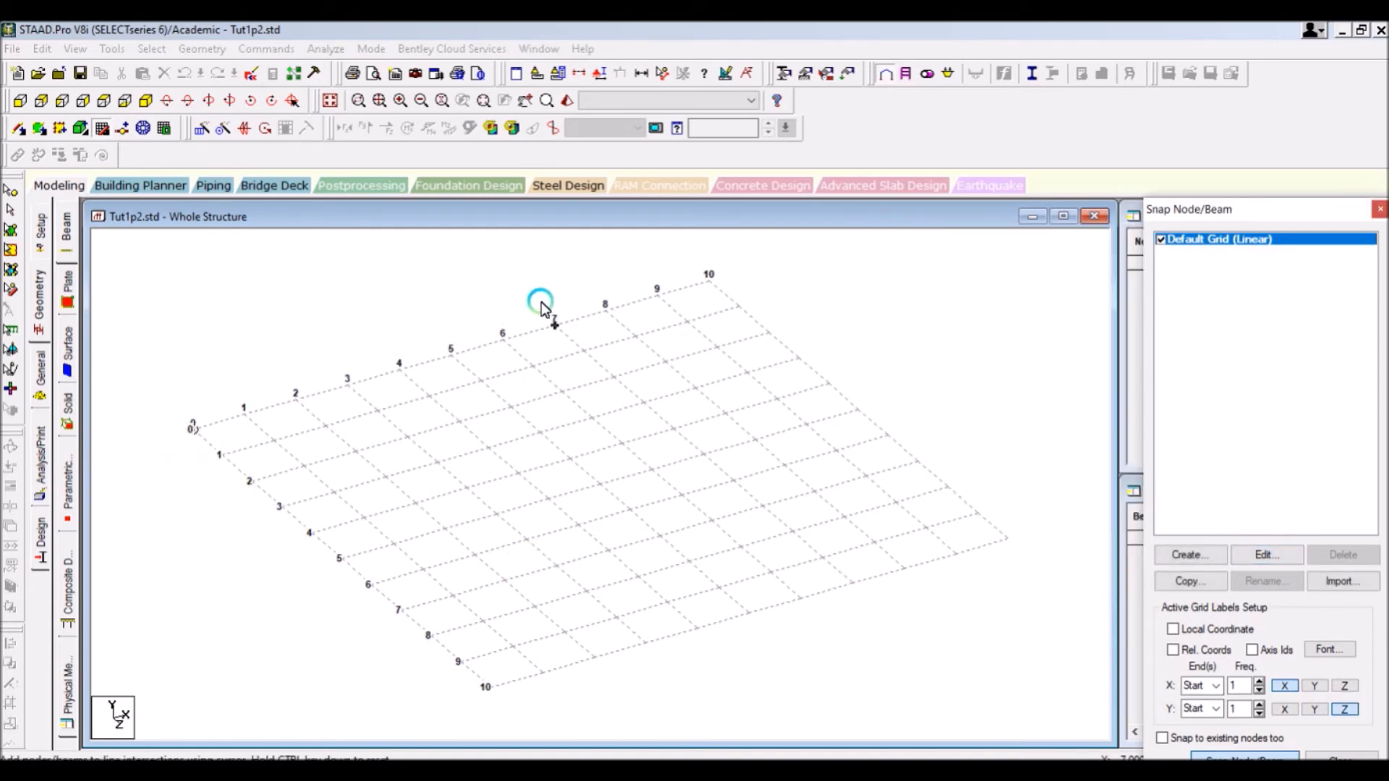
{"action": "left_click", "coordinate": [1266, 554]}
{"action": "left_click", "coordinate": [975, 505]}
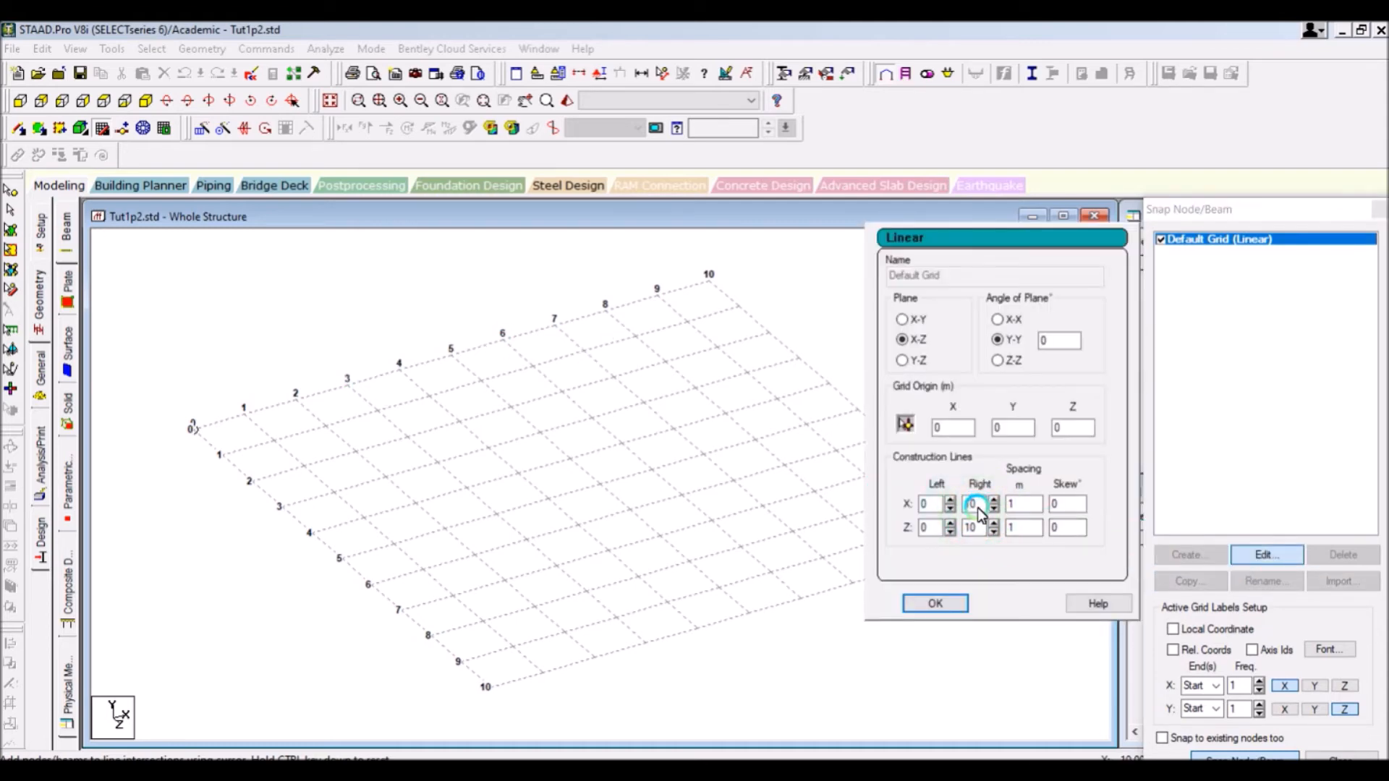
{"action": "left_click", "coordinate": [959, 605]}
Step: Draw two consecutive beams along the X axis, from the origin to grid line 3 and on to grid line 6
{"action": "left_click", "coordinate": [187, 428]}
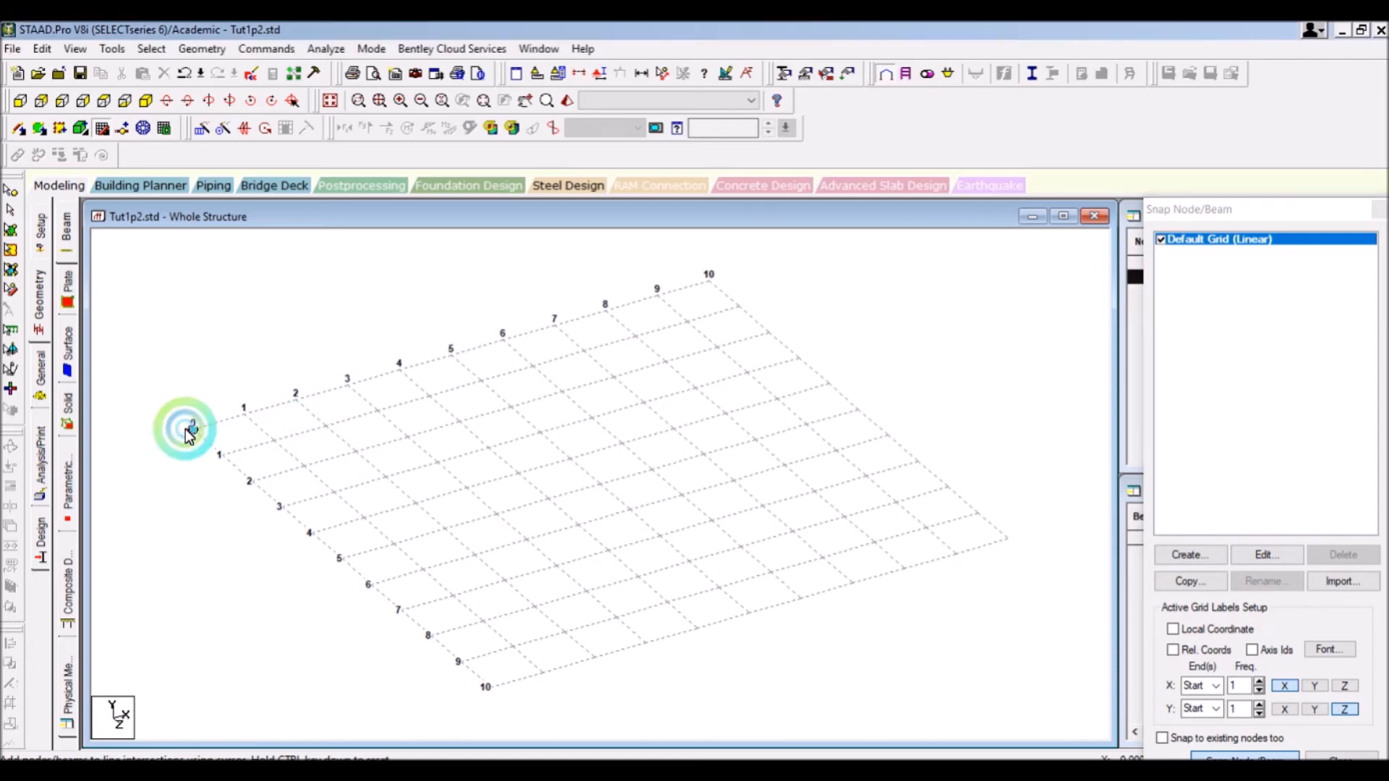
{"action": "left_click", "coordinate": [187, 429]}
{"action": "left_click", "coordinate": [194, 431]}
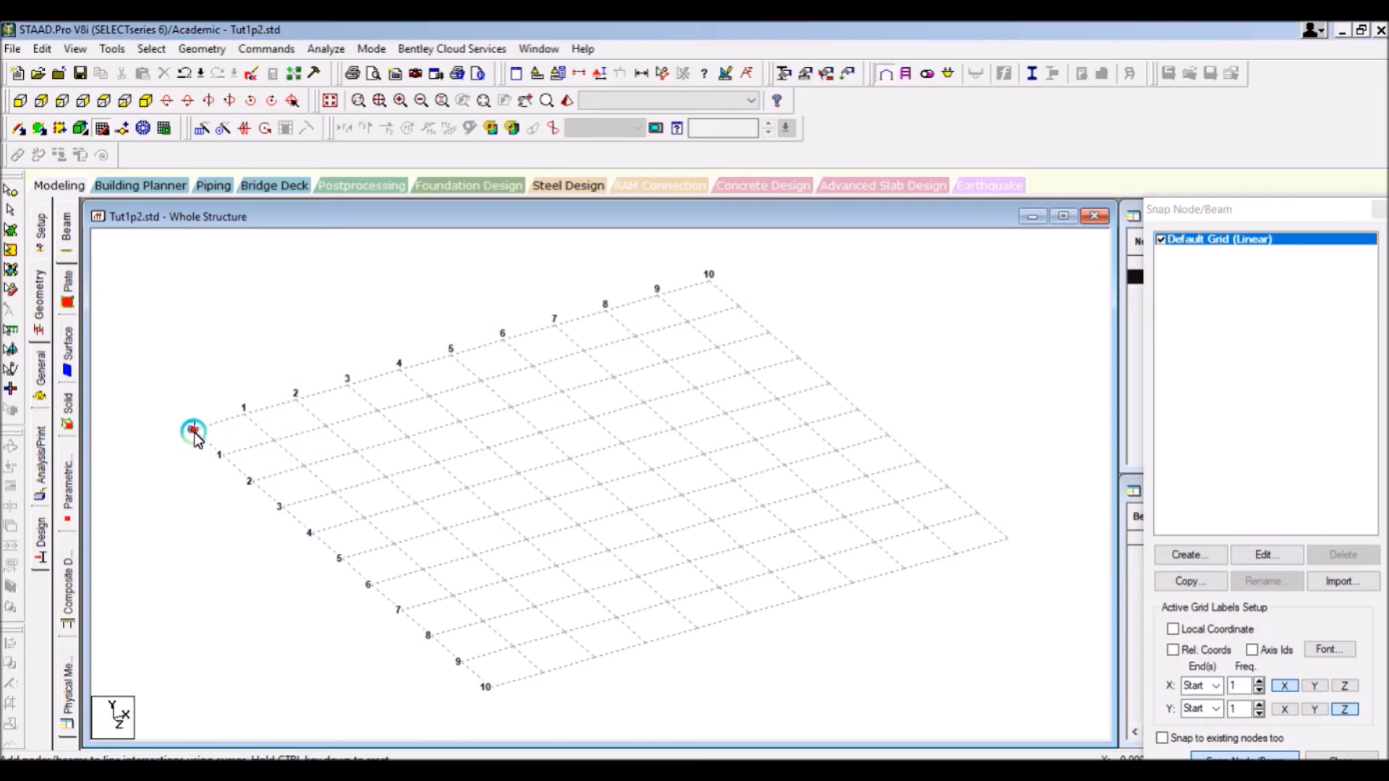
{"action": "left_click", "coordinate": [338, 393]}
{"action": "left_click", "coordinate": [485, 344]}
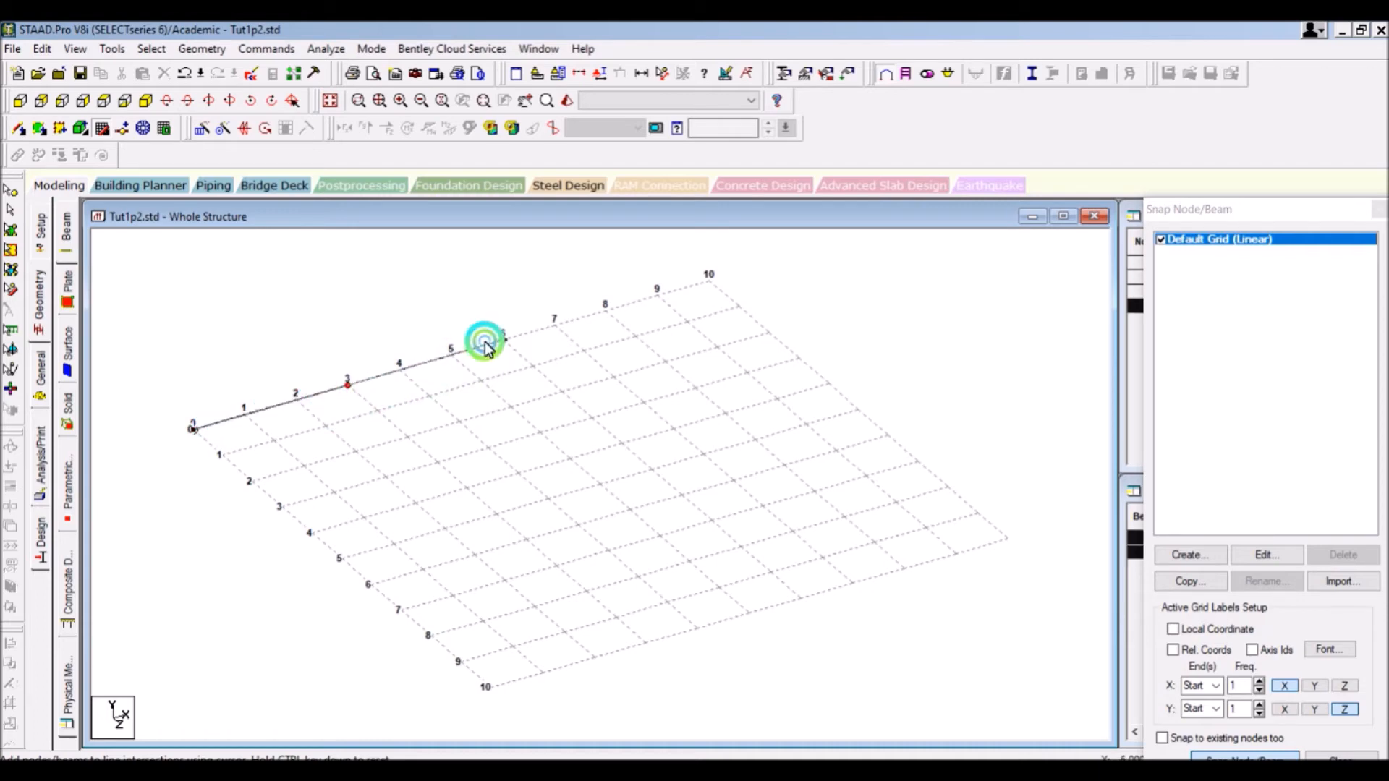
{"action": "left_click", "coordinate": [1218, 755]}
Step: Draw two consecutive beams along the Z axis from the origin, ending at grid lines 3 and 6
{"action": "left_click", "coordinate": [194, 427]}
{"action": "left_click", "coordinate": [283, 506]}
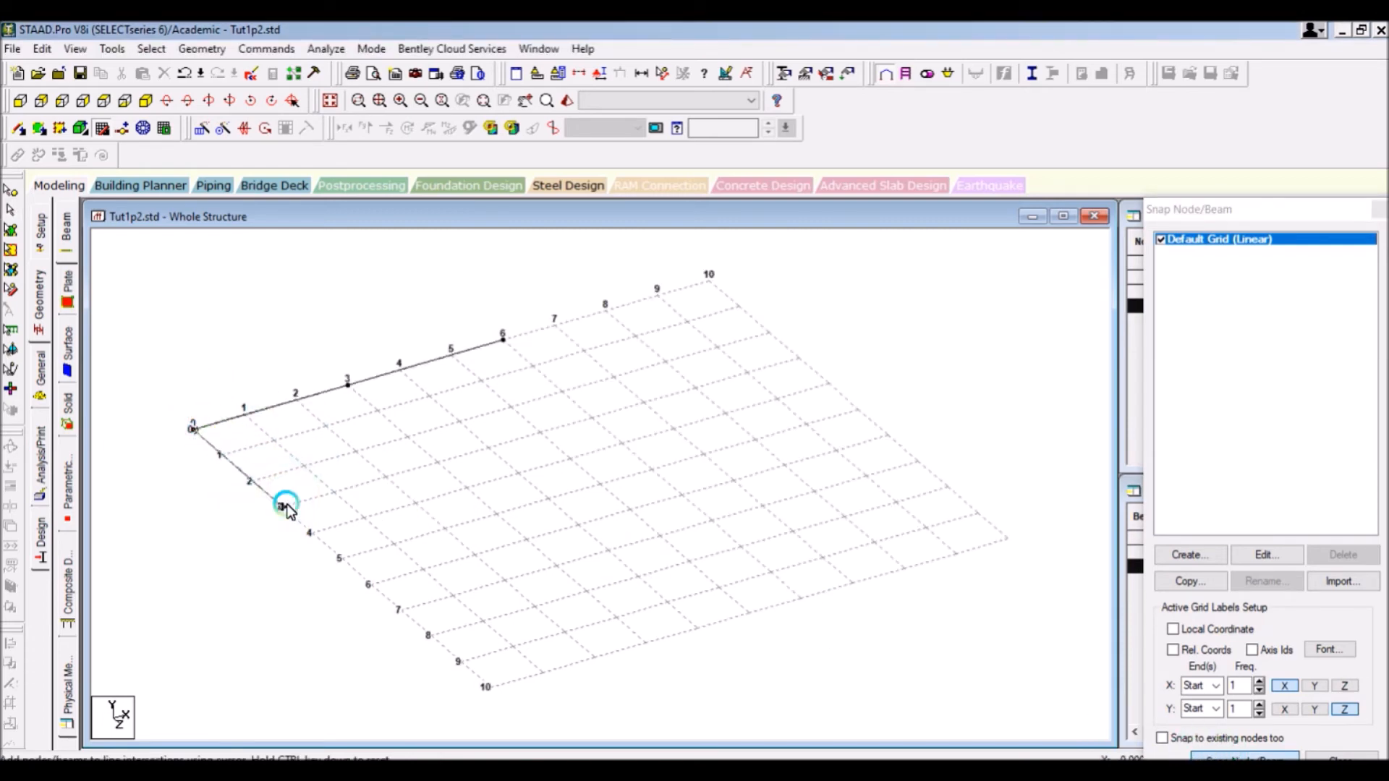
{"action": "left_click", "coordinate": [370, 583]}
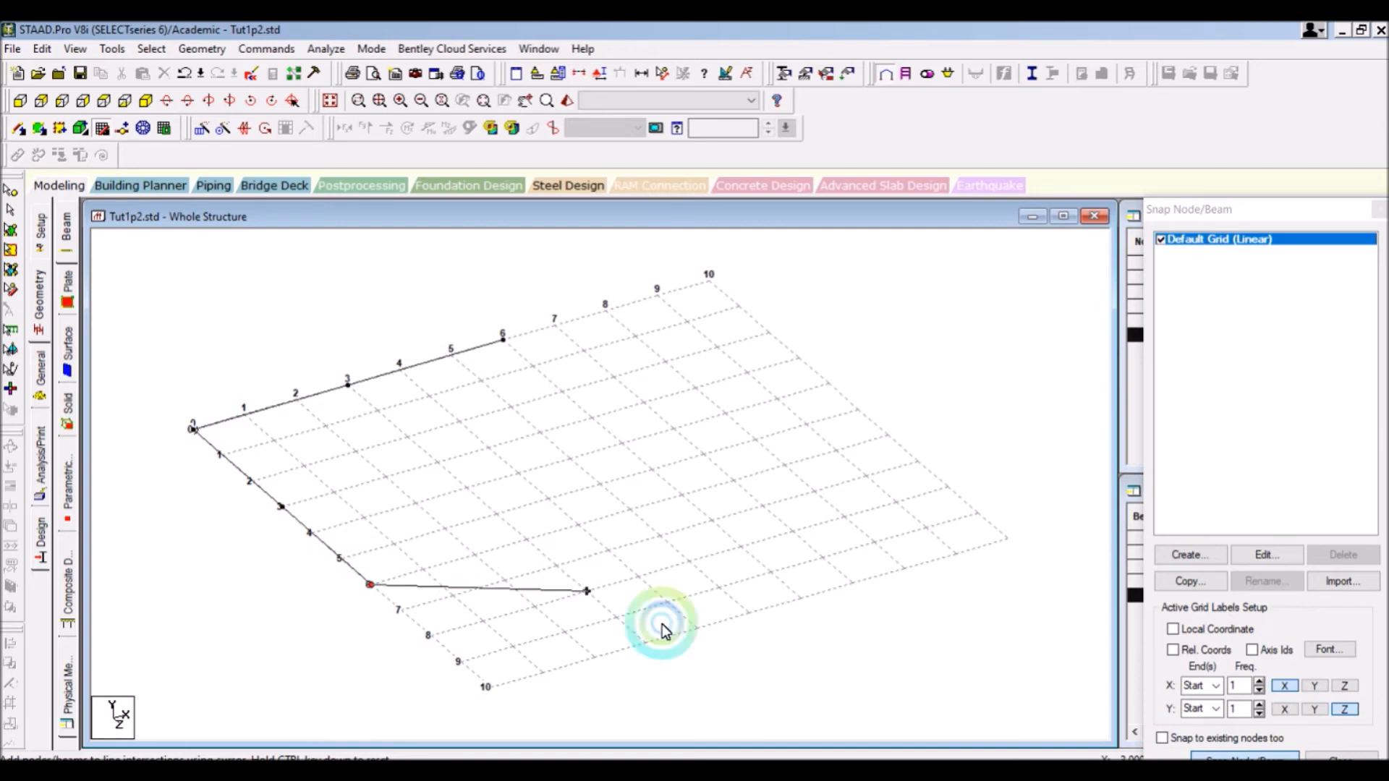
{"action": "left_click", "coordinate": [1230, 754]}
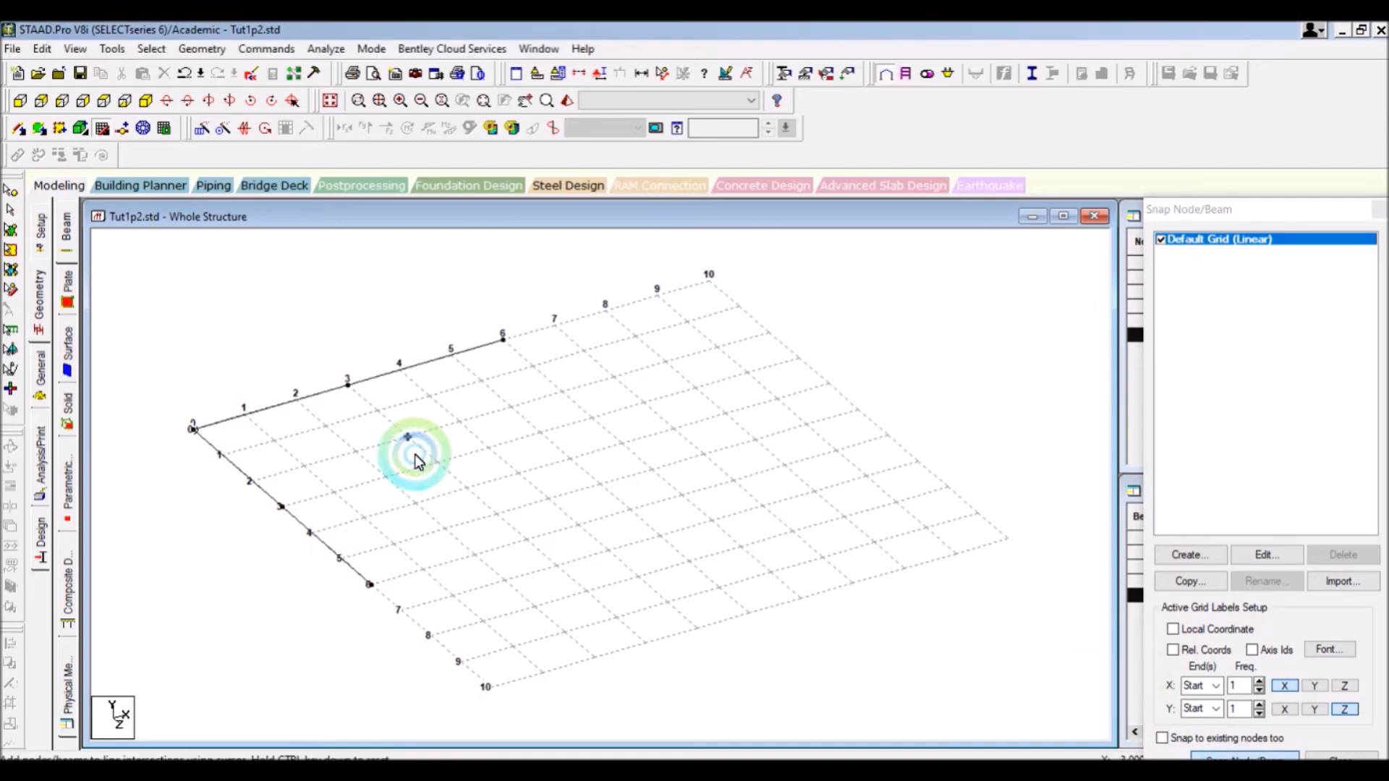
Step: Draw two consecutive beams in the Z direction at X = 3, with nodes at Z = 0, 3 and 6
{"action": "left_click", "coordinate": [352, 387]}
{"action": "left_click", "coordinate": [437, 458]}
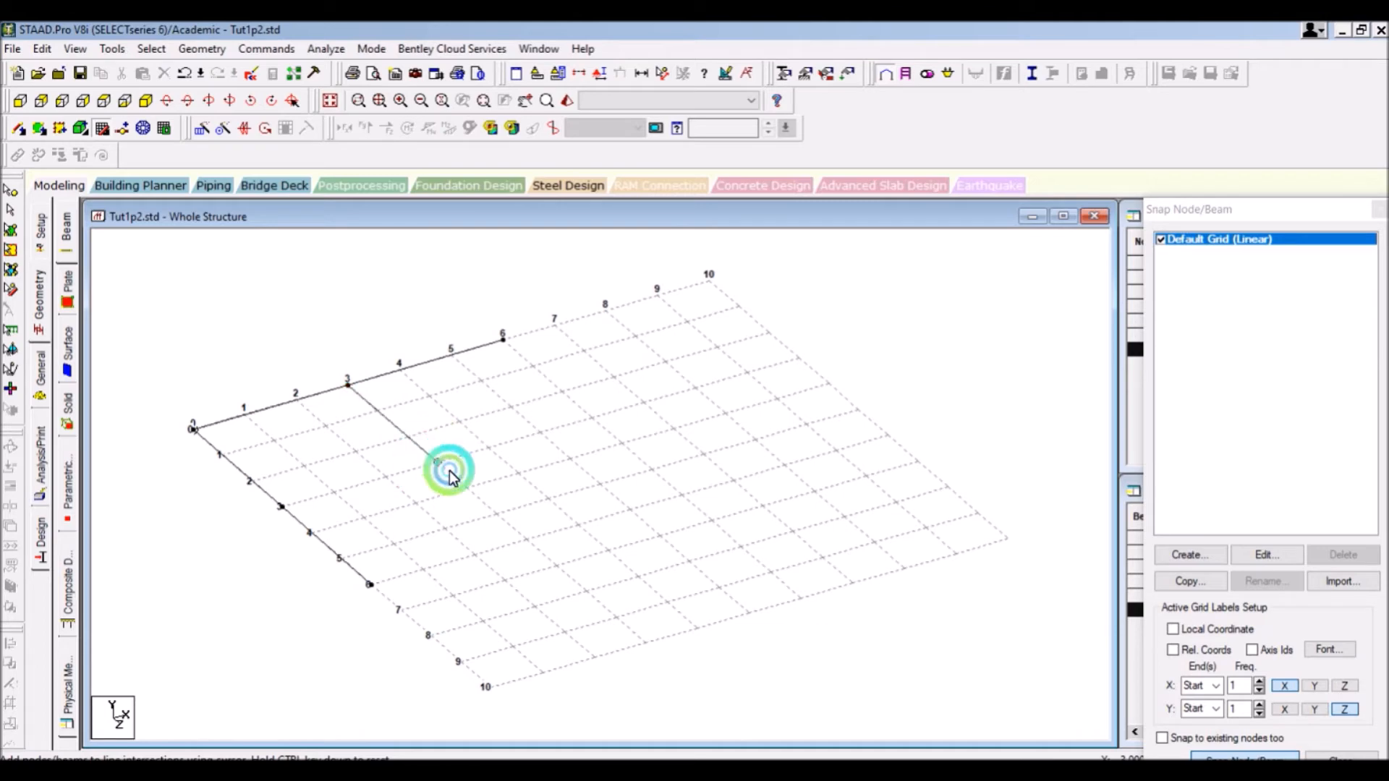
{"action": "left_click", "coordinate": [522, 537]}
{"action": "left_click", "coordinate": [1215, 755]}
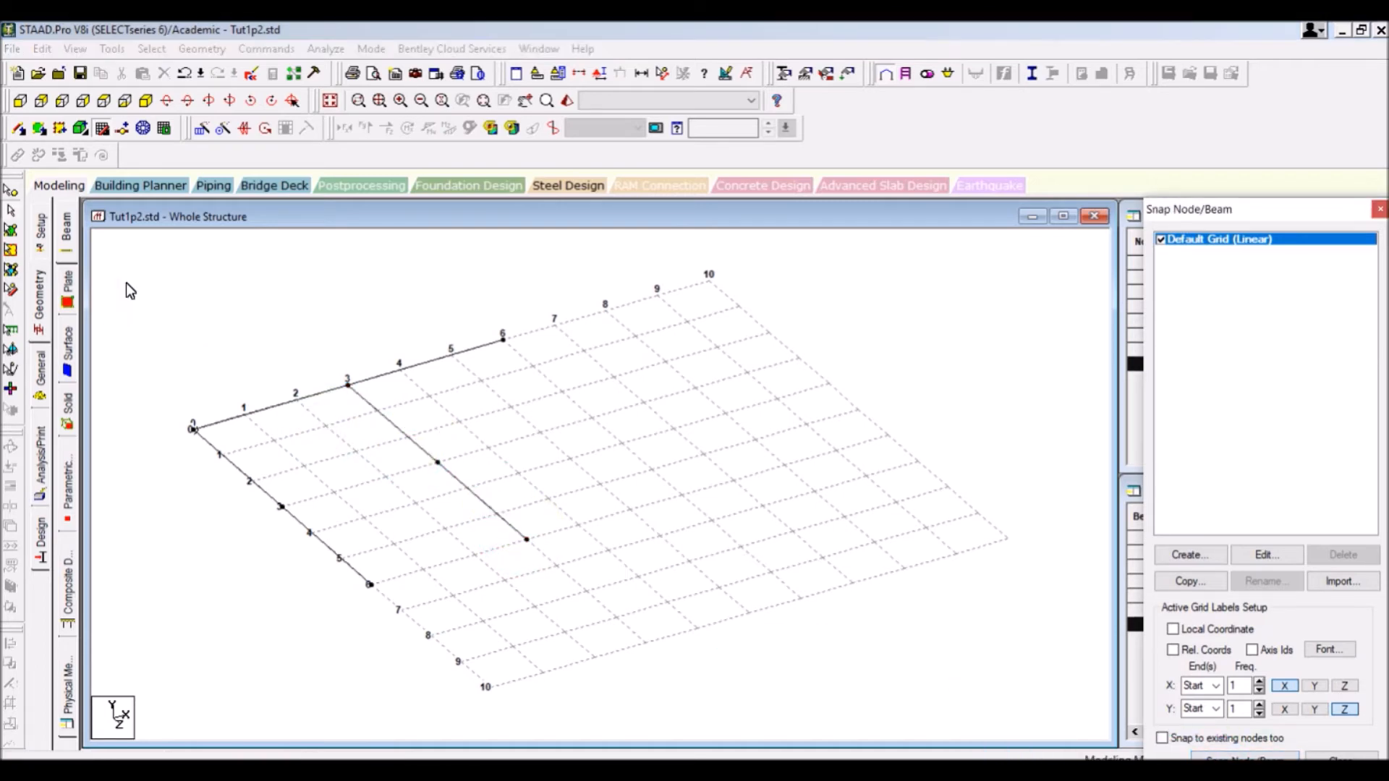
Step: Add two cross beams between X = 0 and X = 3, at Z = 3 and Z = 6
{"action": "left_click", "coordinate": [18, 128]}
{"action": "left_click", "coordinate": [284, 505]}
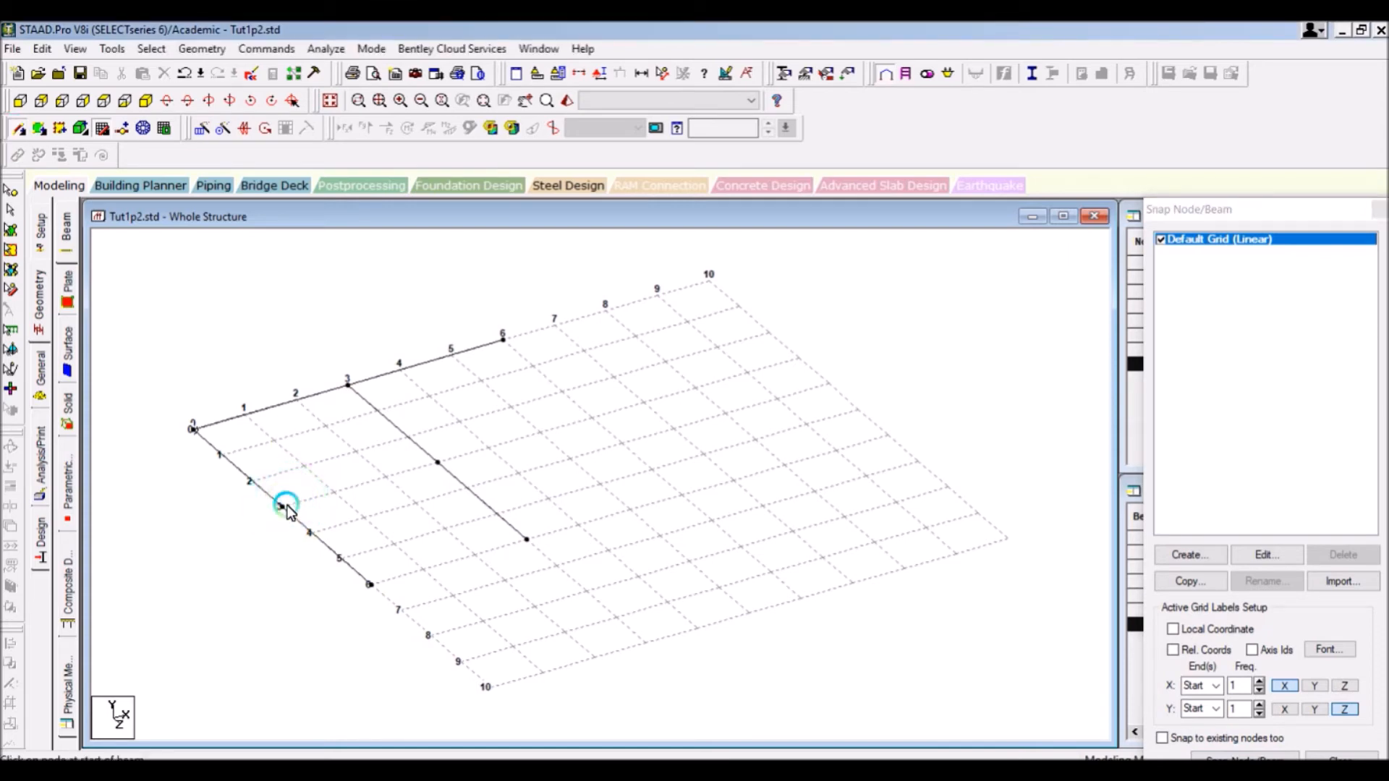
{"action": "left_click", "coordinate": [438, 461]}
{"action": "left_click", "coordinate": [410, 577]}
{"action": "left_click", "coordinate": [526, 540]}
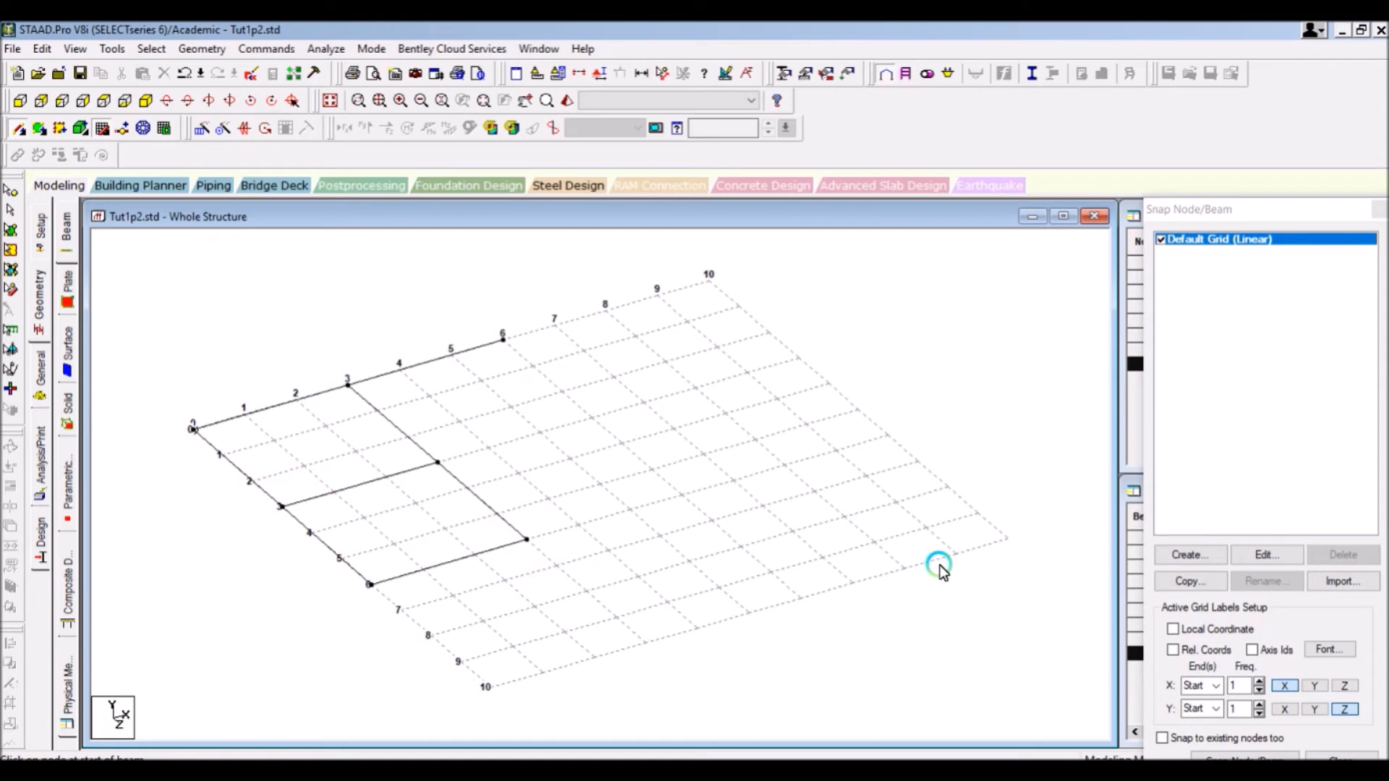
Step: Draw two consecutive beams in the Z direction at X = 6, with nodes at Z = 0, 3 and 6
{"action": "left_click", "coordinate": [1233, 754]}
{"action": "left_click", "coordinate": [554, 467]}
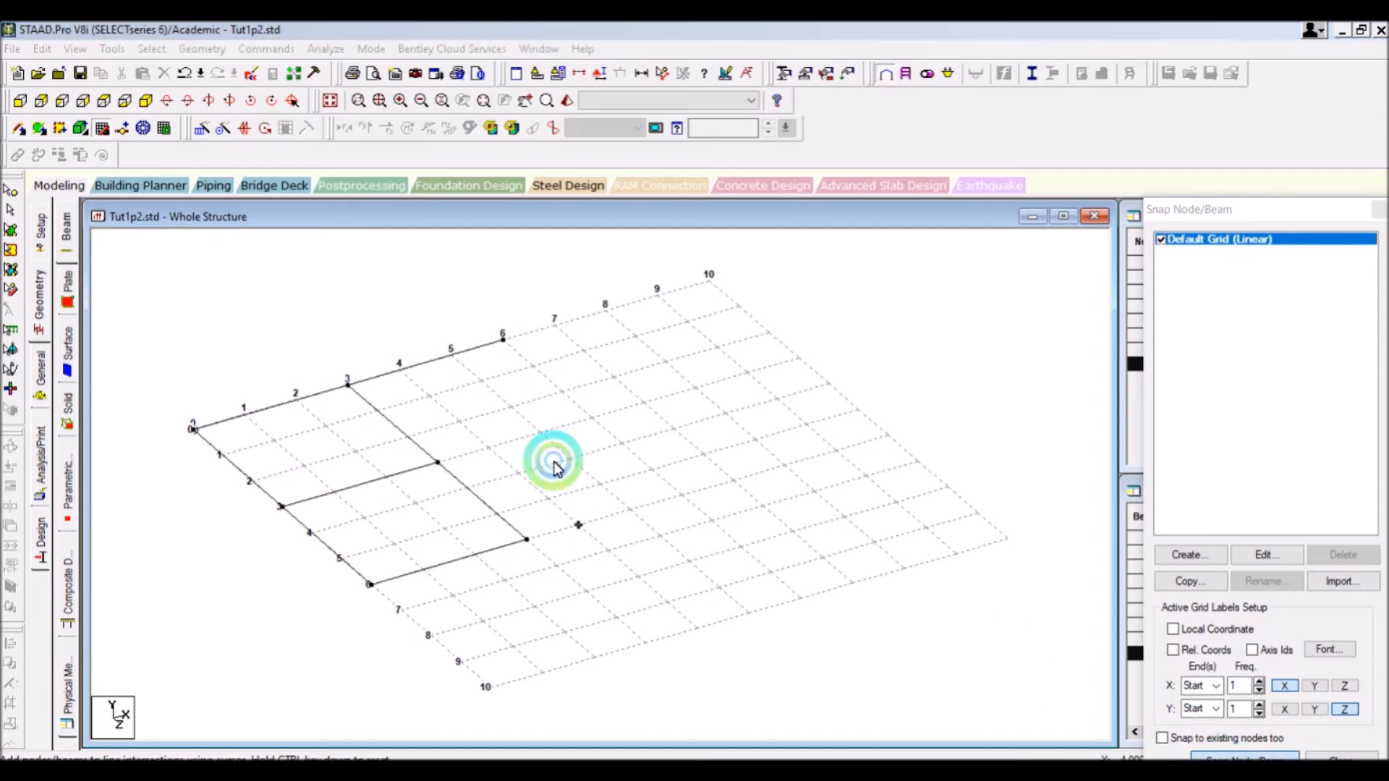
{"action": "left_click", "coordinate": [503, 335]}
{"action": "left_click", "coordinate": [685, 498]}
{"action": "left_click", "coordinate": [1220, 757]}
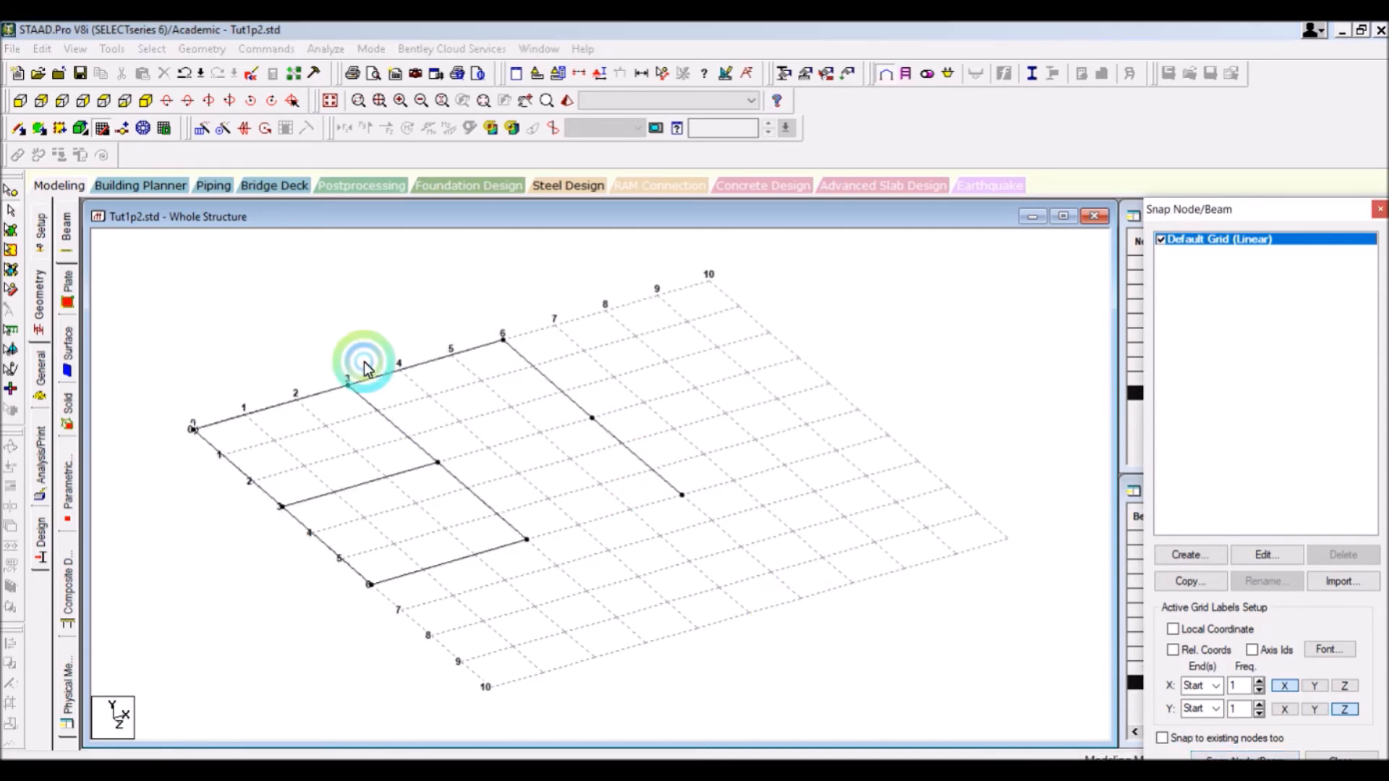
Step: Add two cross beams between X = 3 and X = 6, at Z = 3 and Z = 6
{"action": "left_click", "coordinate": [19, 128]}
{"action": "left_click", "coordinate": [438, 462]}
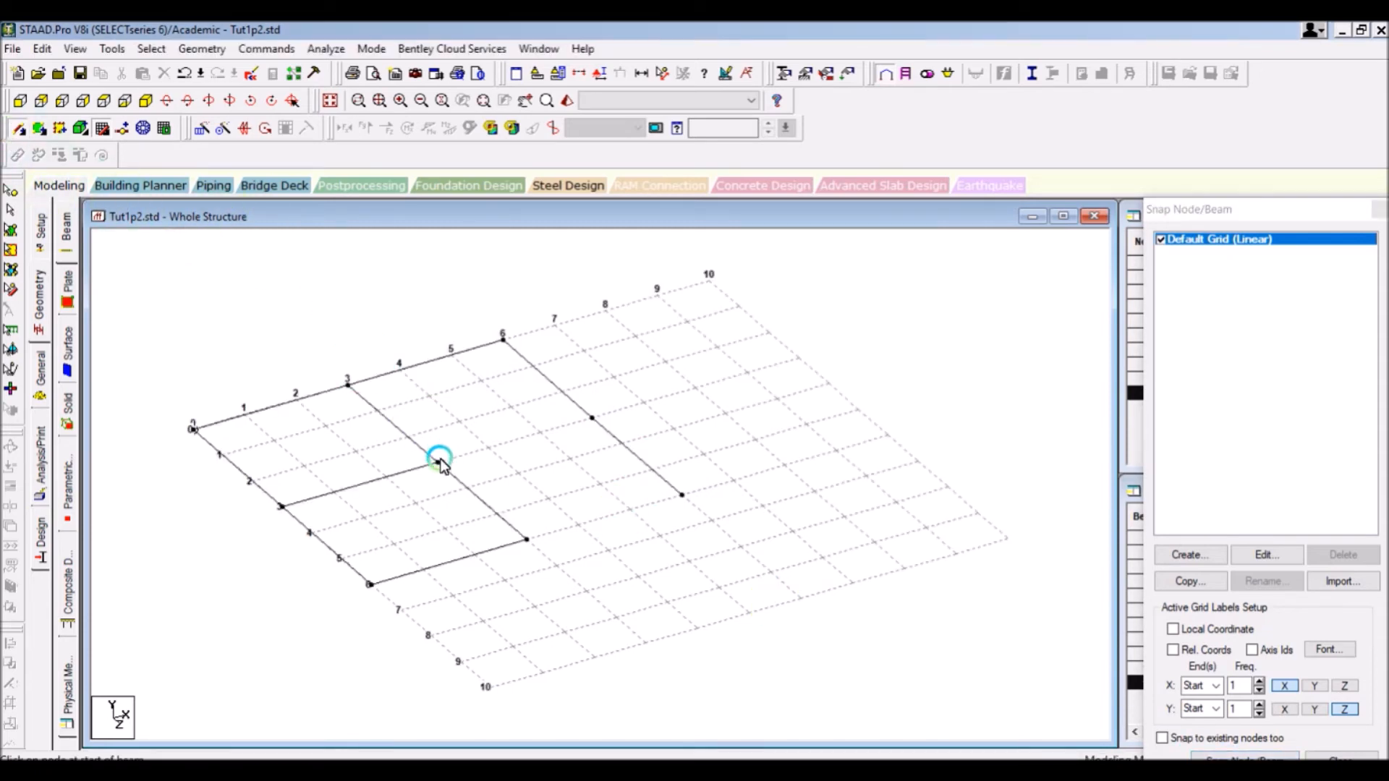
{"action": "left_click", "coordinate": [592, 418]}
{"action": "left_click", "coordinate": [526, 538]}
{"action": "left_click", "coordinate": [682, 496]}
Step: Repeat the beam at X = 6 between Z = 3 and Z = 6 once in X with 2 m spacing and linked steps
{"action": "left_click", "coordinate": [620, 456]}
{"action": "left_click", "coordinate": [80, 128]}
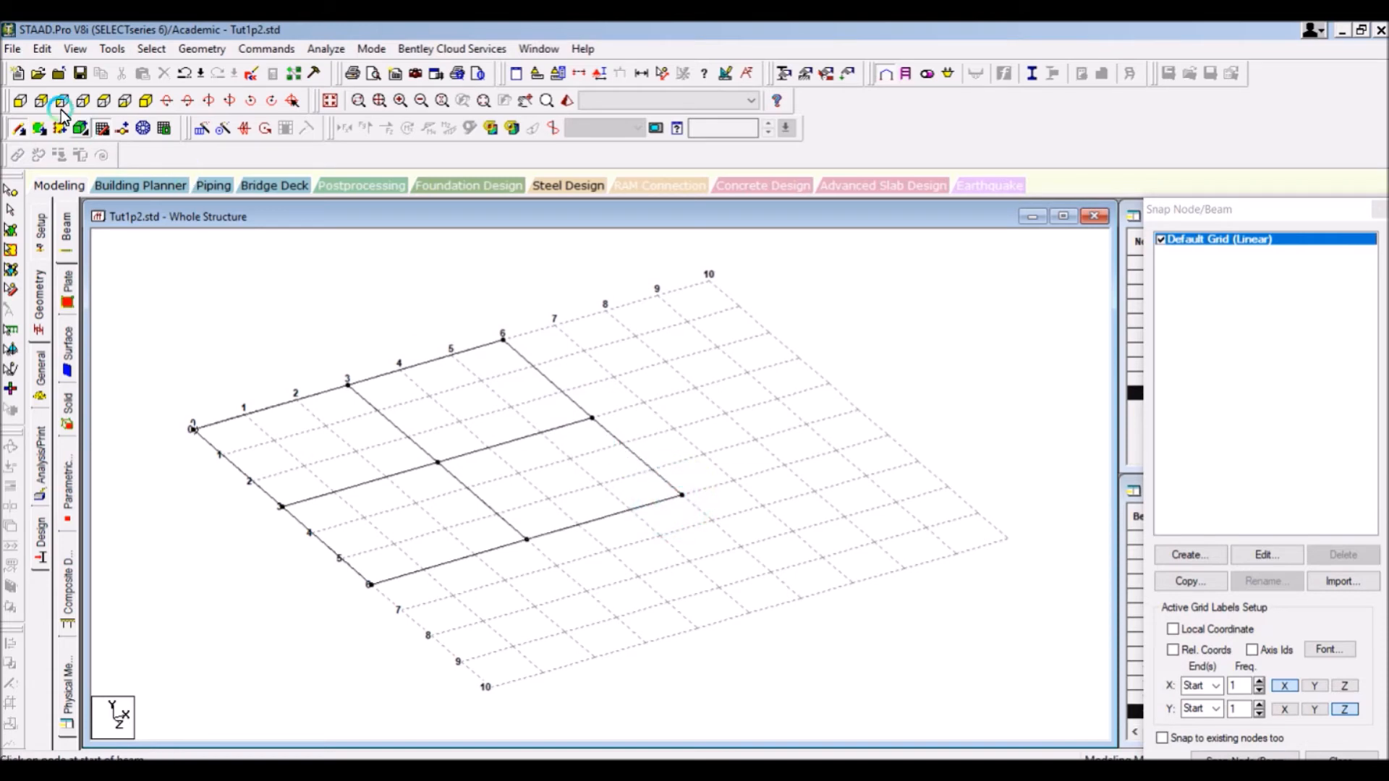
{"action": "left_click", "coordinate": [245, 150]}
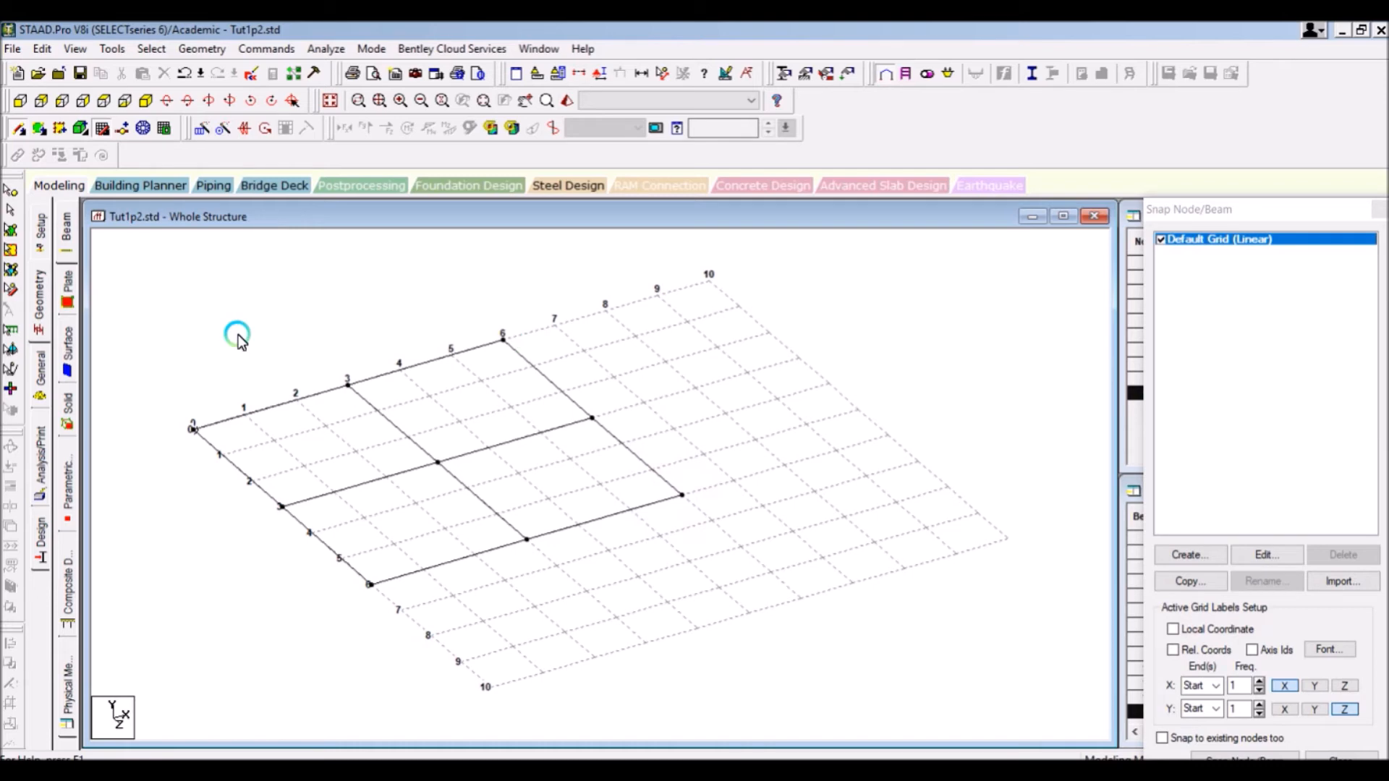
{"action": "left_click", "coordinate": [199, 138]}
{"action": "left_click_drag", "start_coordinate": [724, 492], "coordinate": [678, 494]}
{"action": "type", "text": "2"}
{"action": "left_click", "coordinate": [859, 423]}
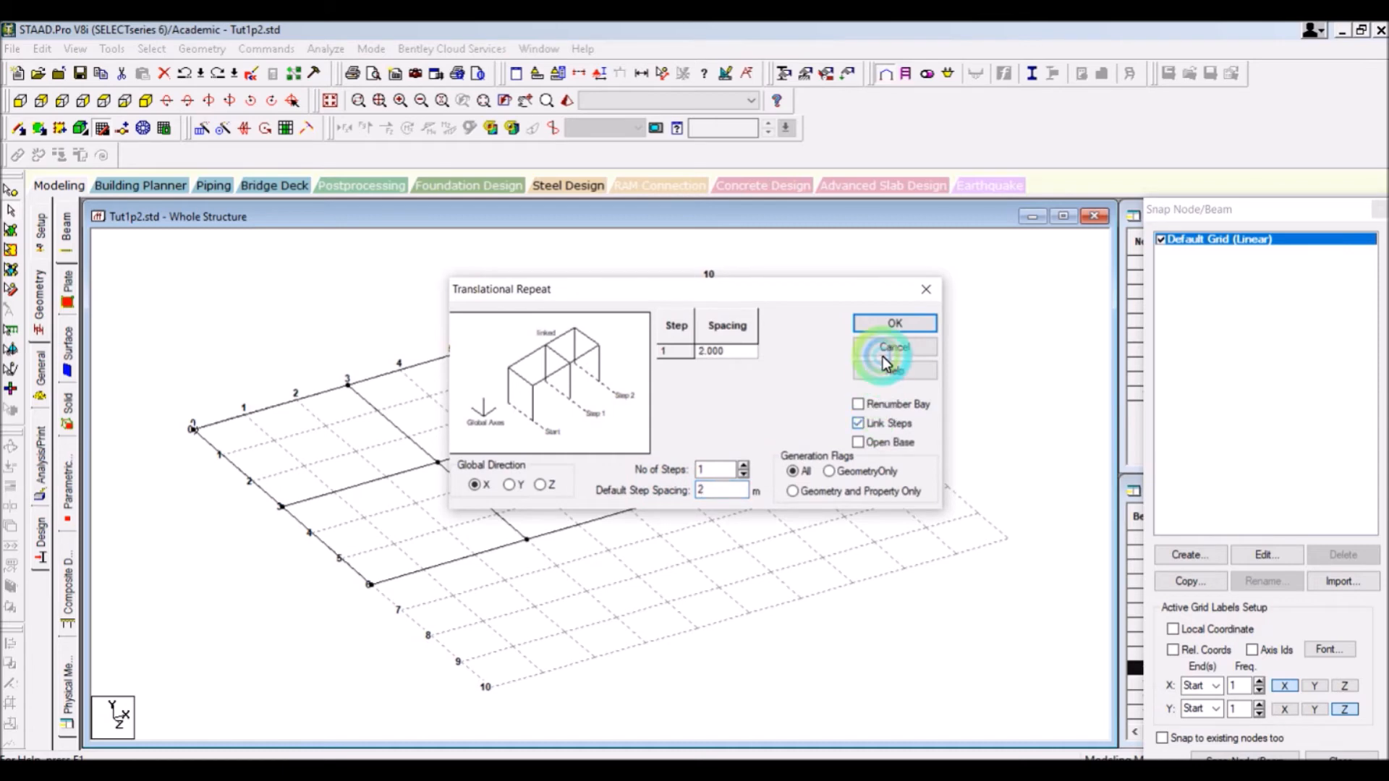
{"action": "left_click", "coordinate": [868, 324]}
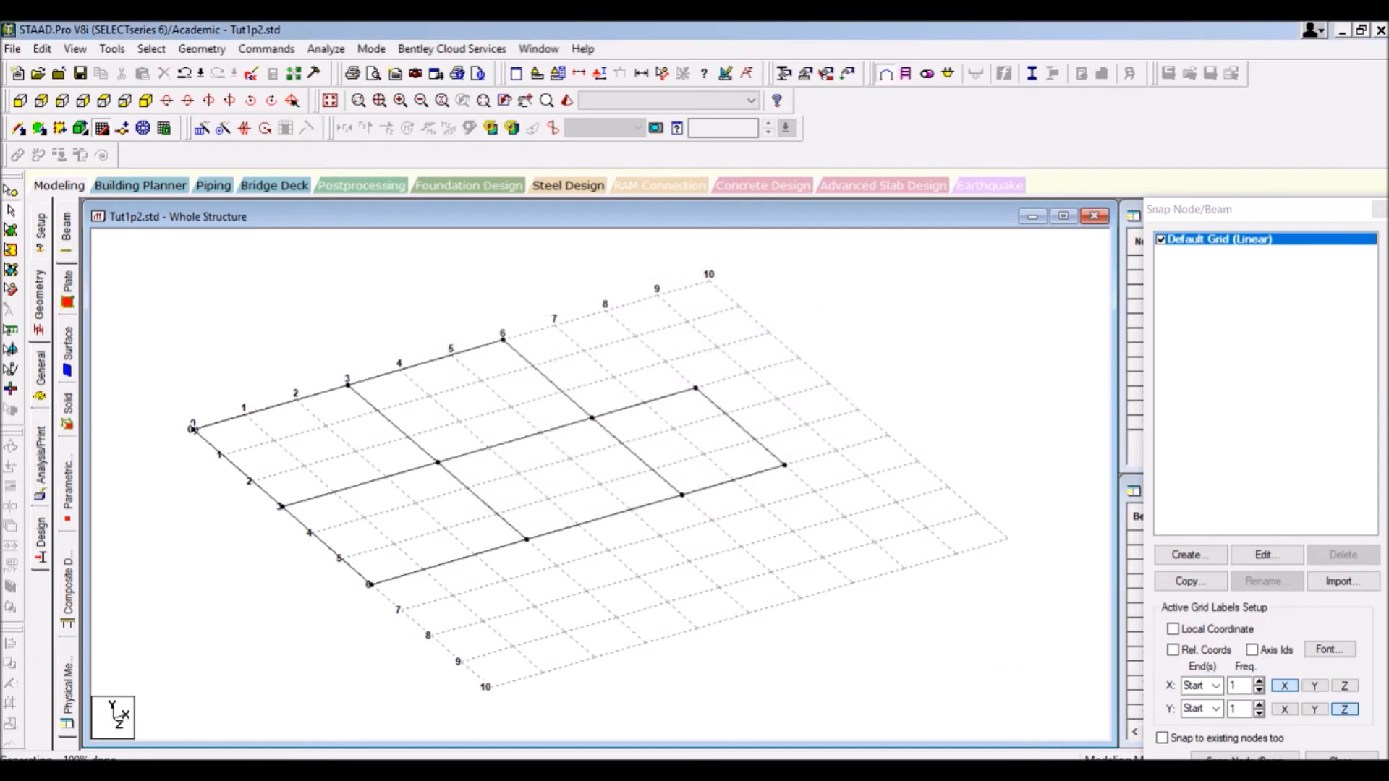
Step: Compare the drawn beam layout with the ground floor plan picture and return to the model
{"action": "left_click", "coordinate": [996, 715]}
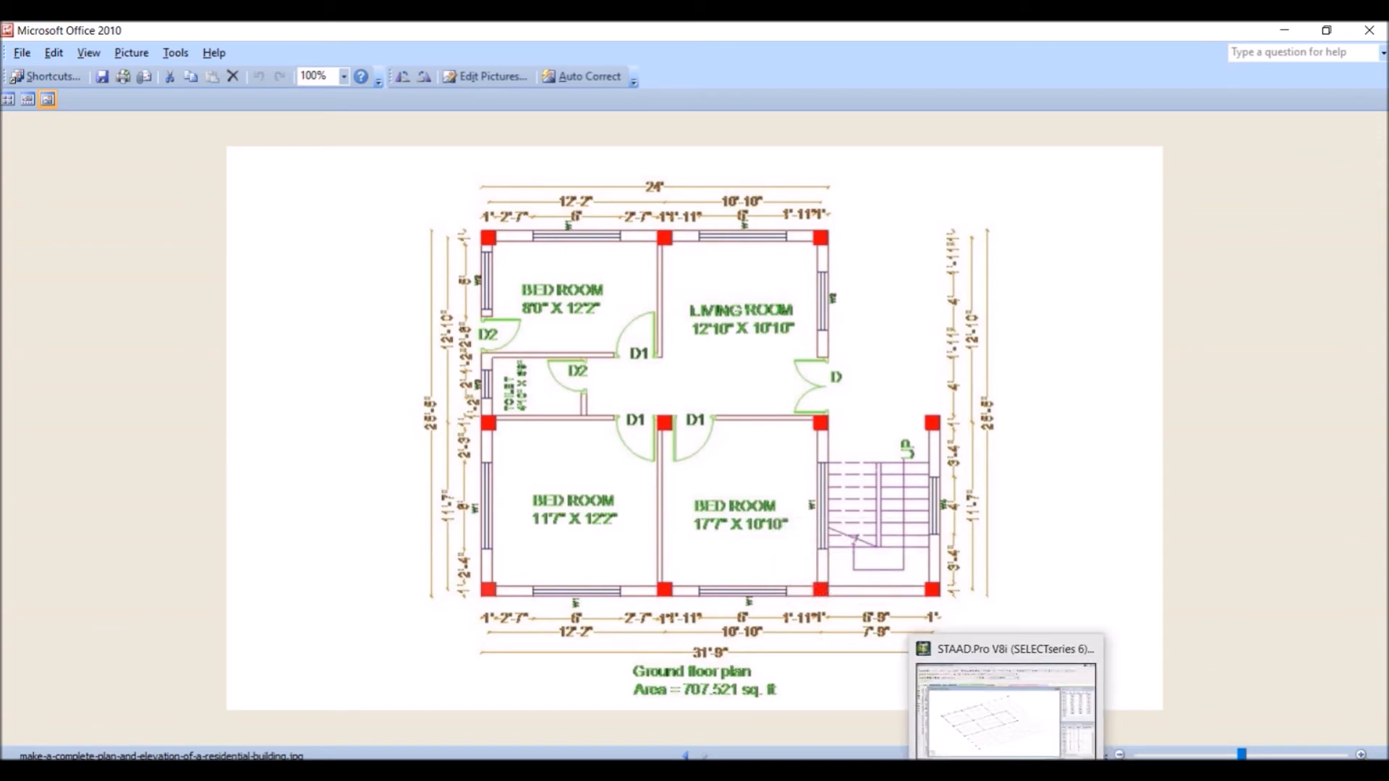
{"action": "left_click", "coordinate": [1002, 771]}
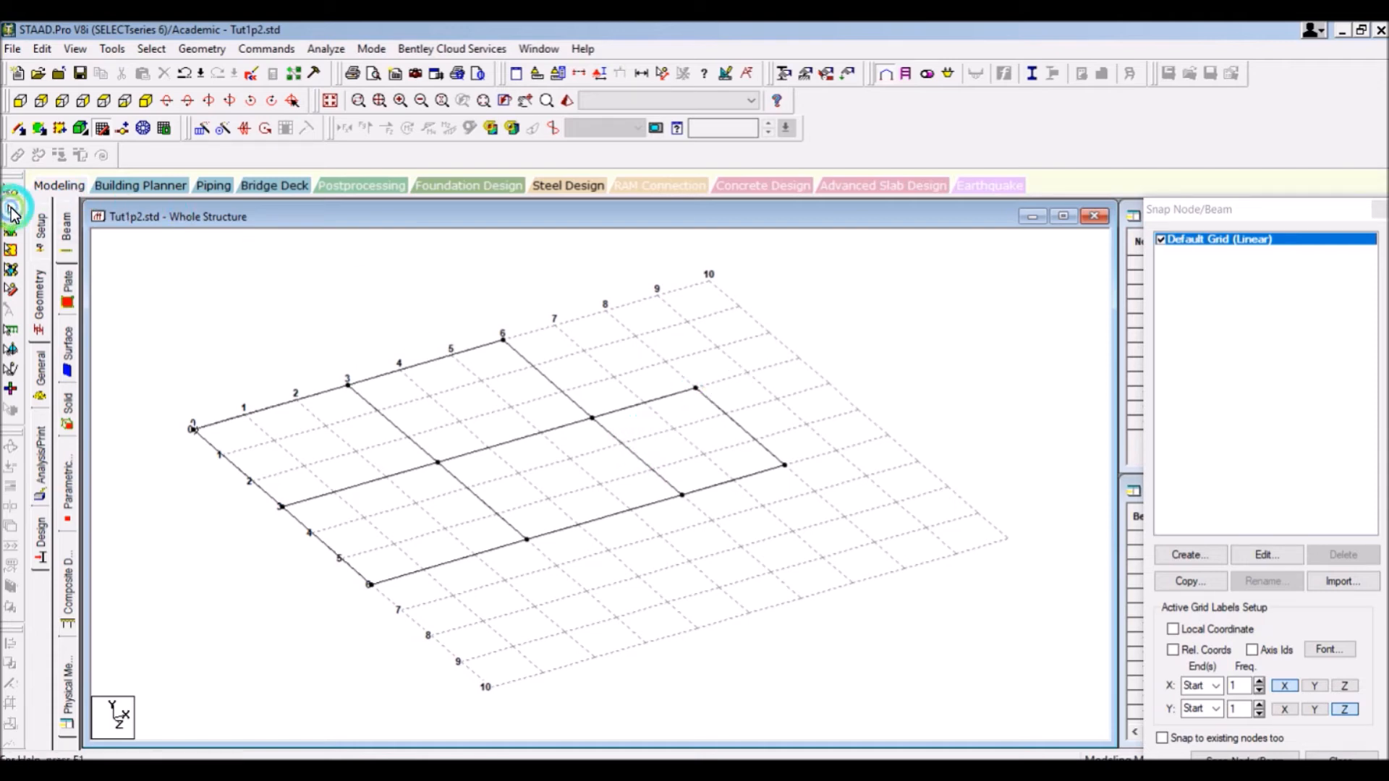
{"action": "left_click_drag", "start_coordinate": [853, 260], "coordinate": [267, 635]}
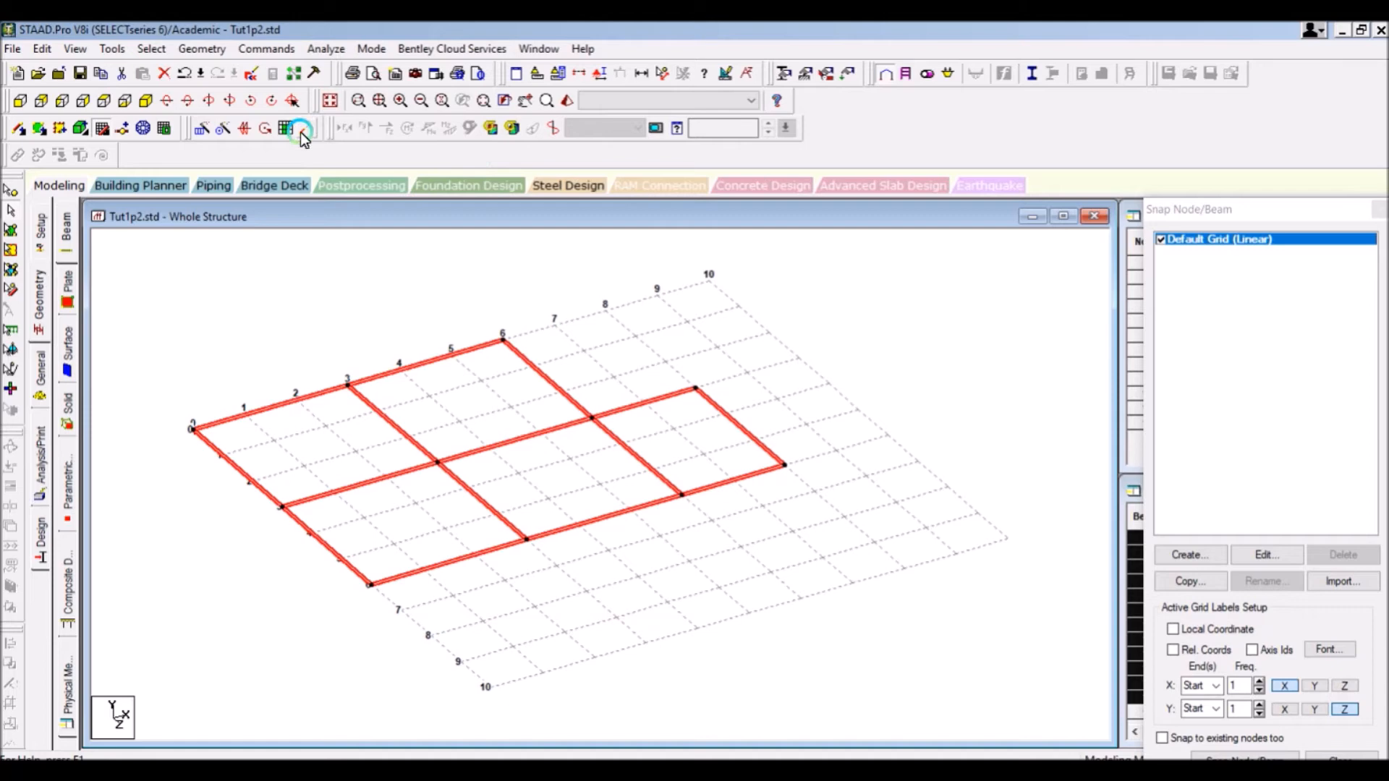
{"action": "left_click", "coordinate": [208, 130]}
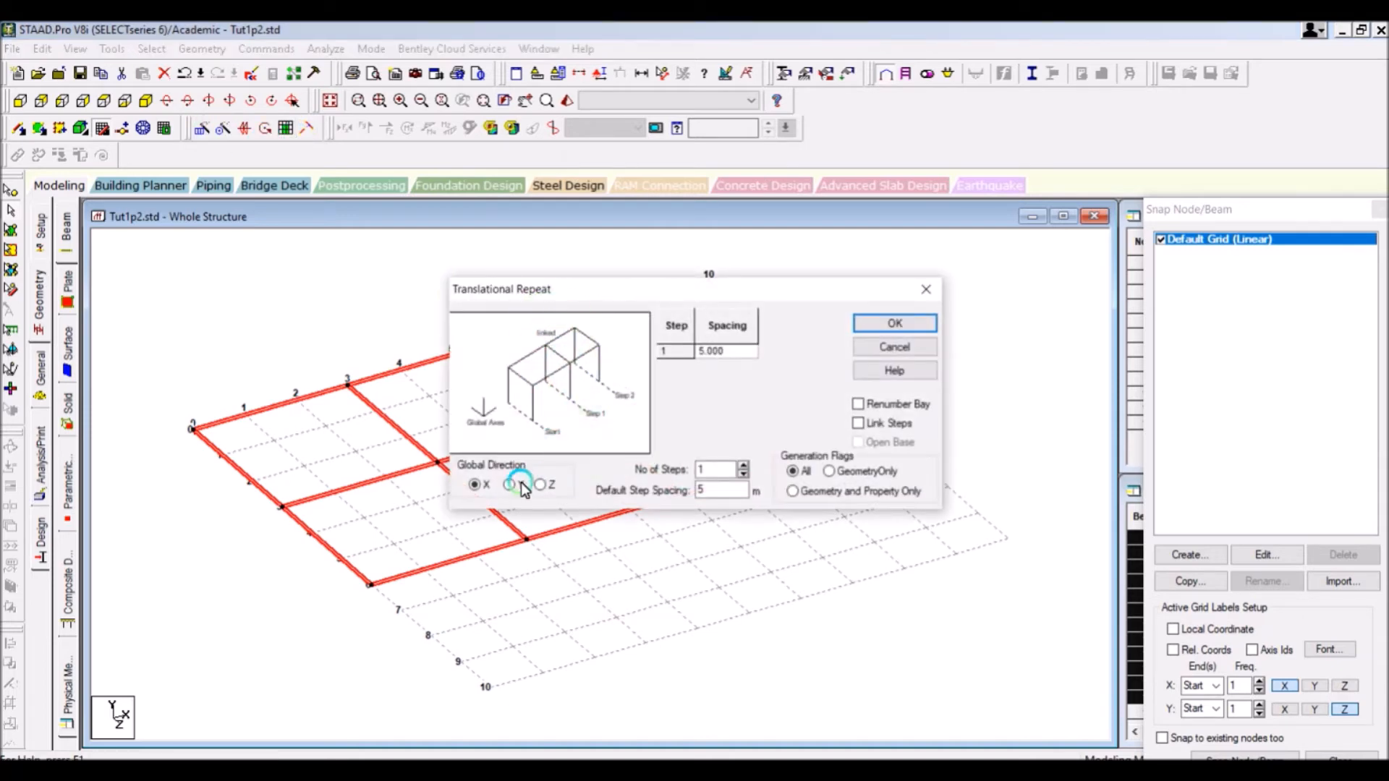
{"action": "left_click", "coordinate": [510, 485]}
{"action": "left_click", "coordinate": [635, 498]}
{"action": "left_click_drag", "start_coordinate": [713, 490], "coordinate": [646, 486]}
{"action": "key", "text": "BackSpace"}
{"action": "left_click", "coordinate": [928, 289]}
Step: Select all nodes of the beam layout and repeat them once in Y with -3 m spacing and linked steps to form columns
{"action": "left_click", "coordinate": [10, 192]}
{"action": "left_click_drag", "start_coordinate": [910, 276], "coordinate": [254, 457]}
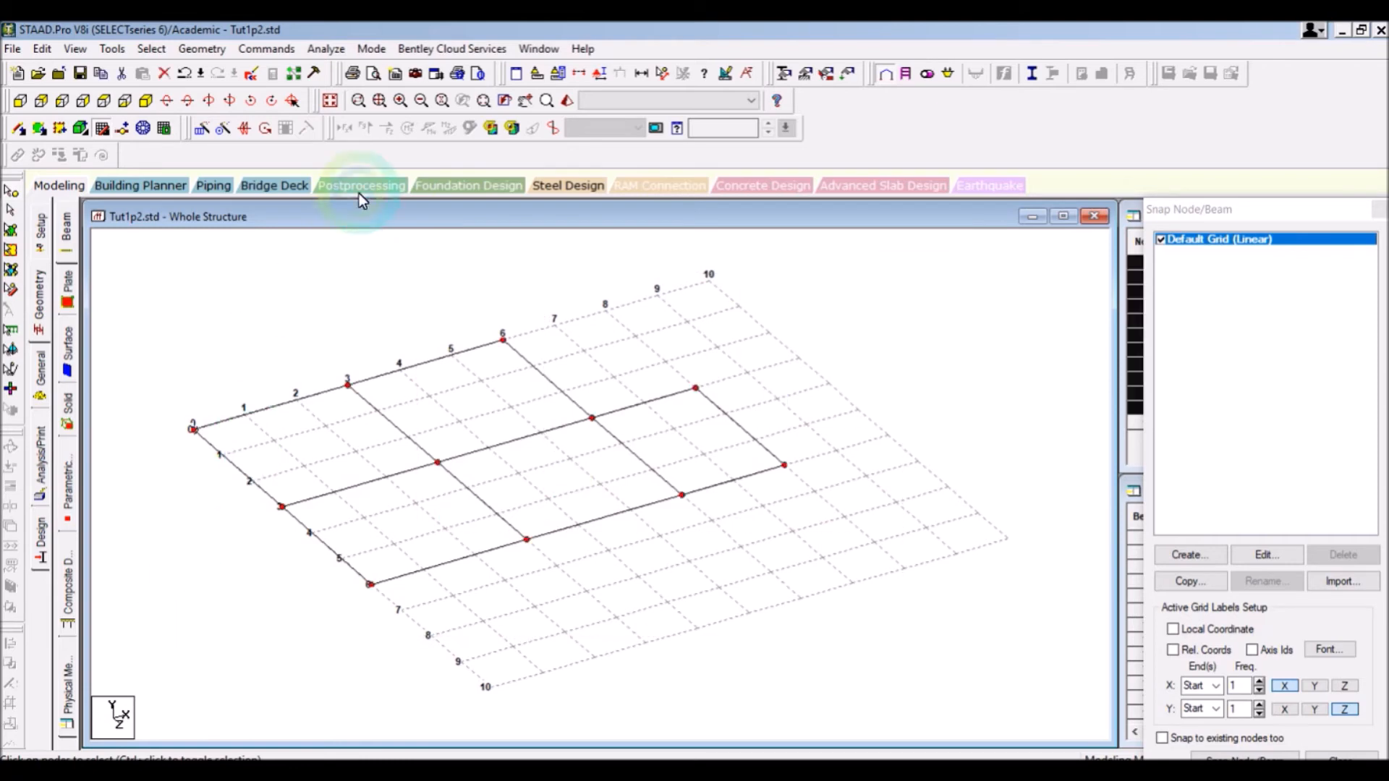
{"action": "left_click", "coordinate": [206, 129]}
{"action": "left_click", "coordinate": [510, 485]}
{"action": "left_click", "coordinate": [693, 494]}
{"action": "left_click", "coordinate": [635, 476]}
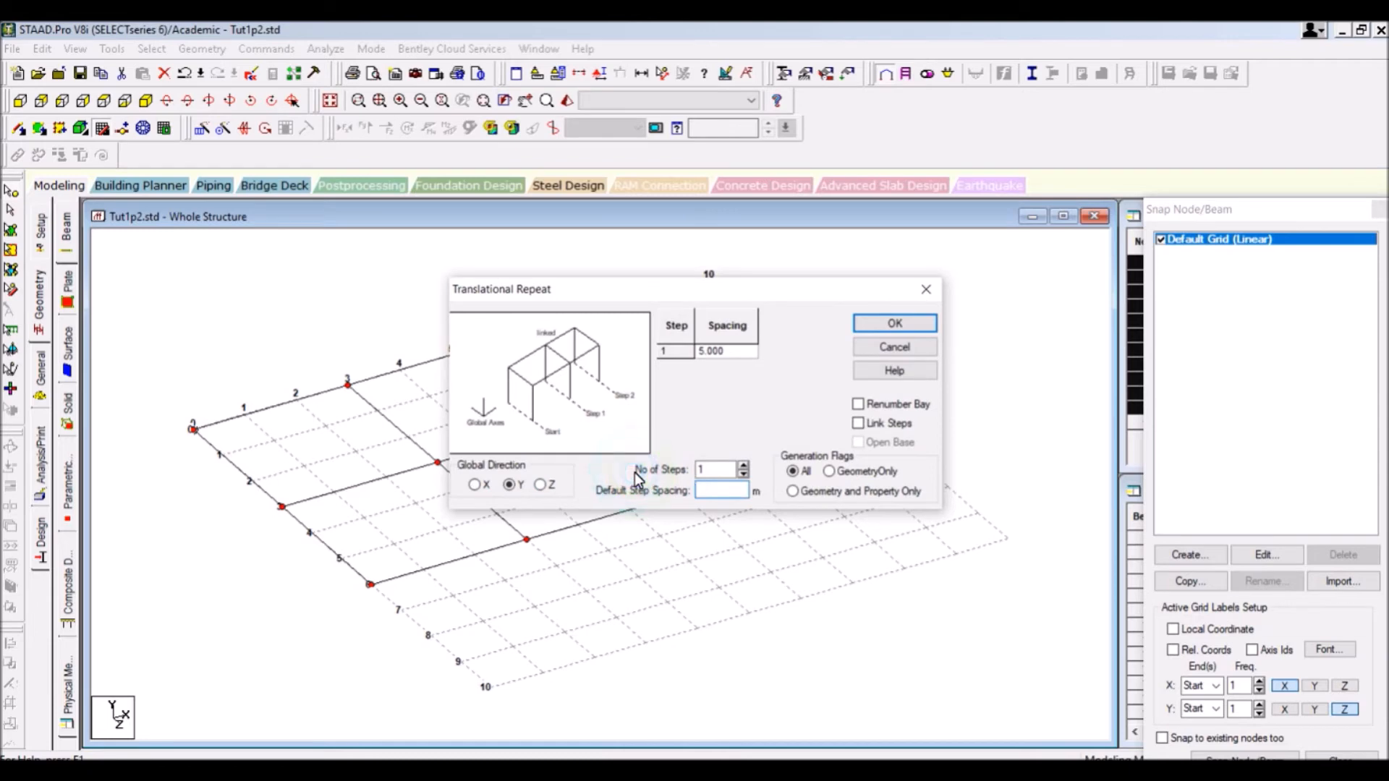
{"action": "type", "text": "-3"}
{"action": "left_click", "coordinate": [860, 425]}
{"action": "left_click", "coordinate": [723, 414]}
{"action": "left_click", "coordinate": [919, 326]}
{"action": "left_click", "coordinate": [837, 378]}
{"action": "left_click", "coordinate": [824, 378]}
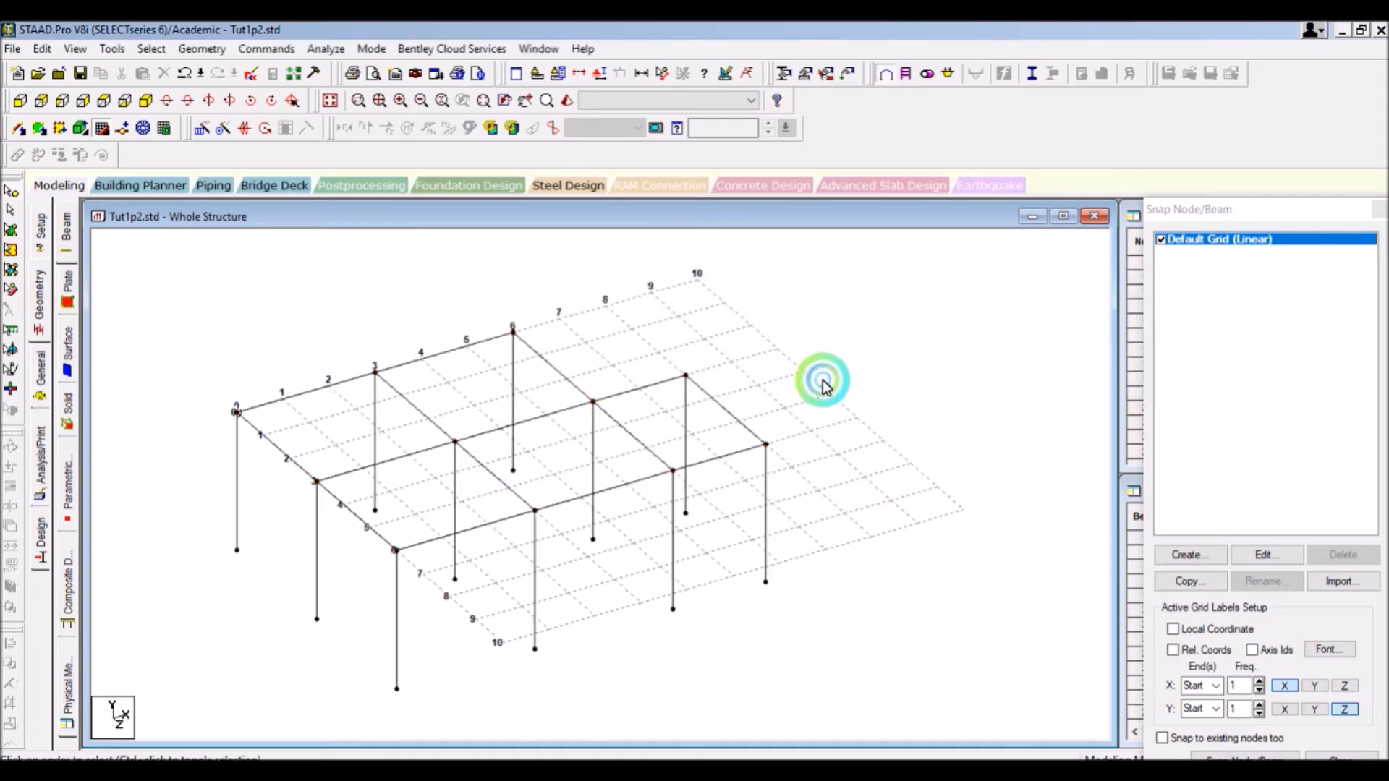
{"action": "left_click", "coordinate": [831, 379]}
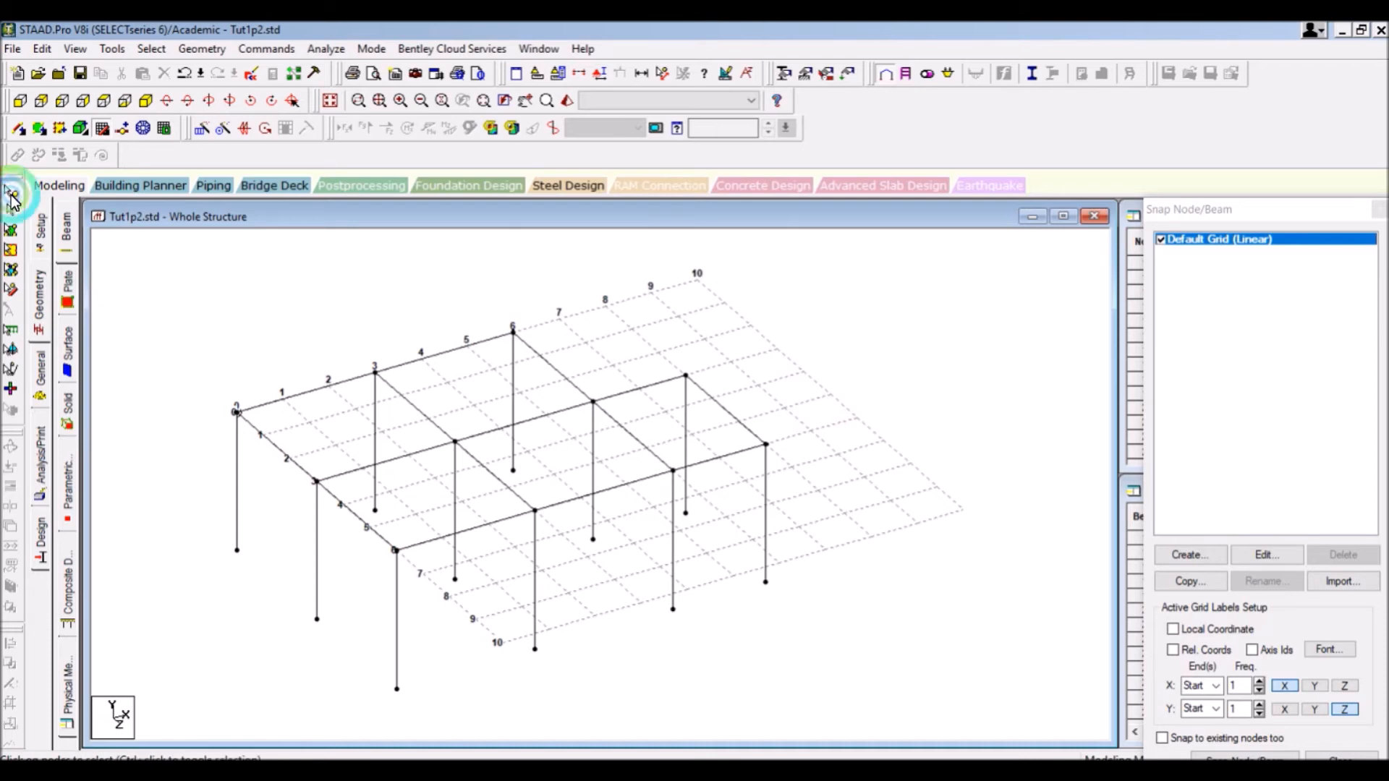
Step: Check the coordinates of the column base node below the origin and of the top node at X = 6, Z = 0
{"action": "left_click", "coordinate": [237, 550]}
{"action": "double_click", "coordinate": [236, 549]}
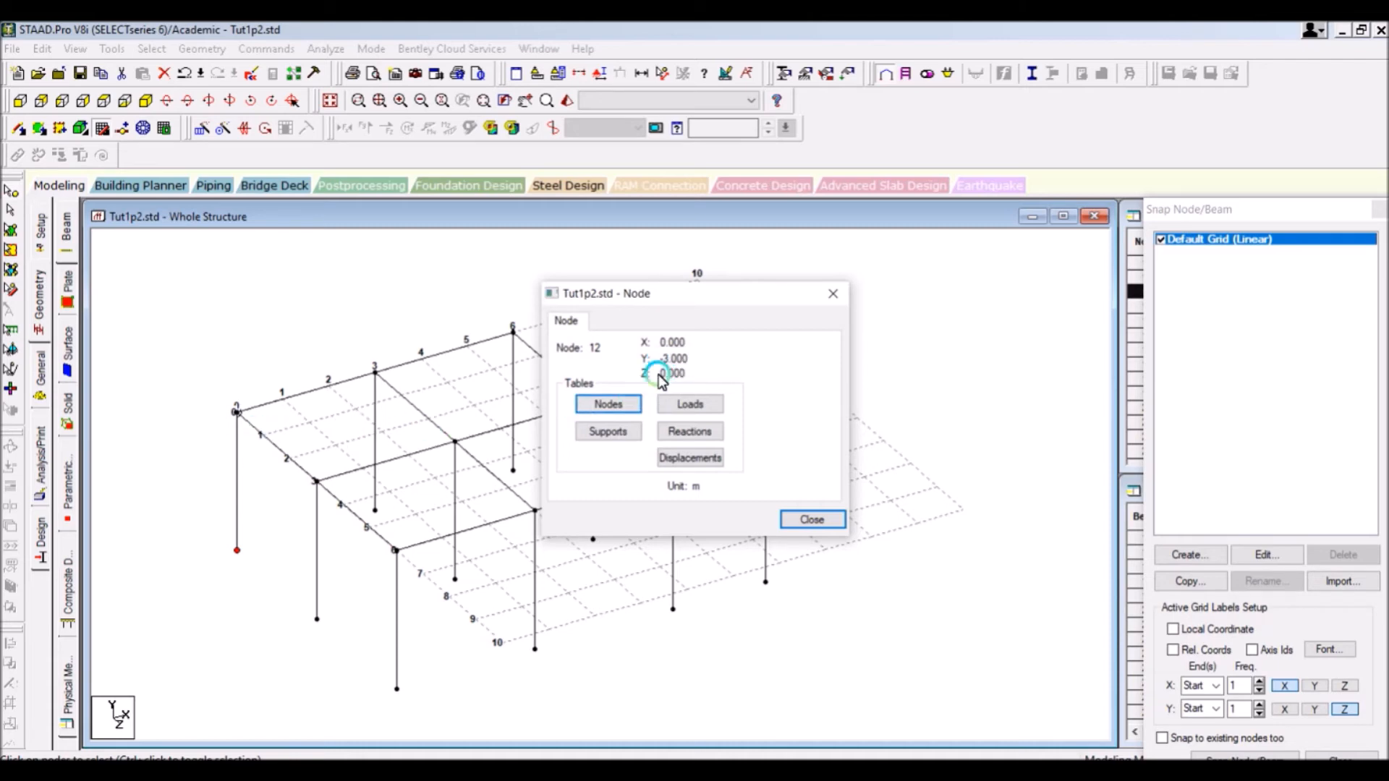
{"action": "left_click", "coordinate": [832, 293]}
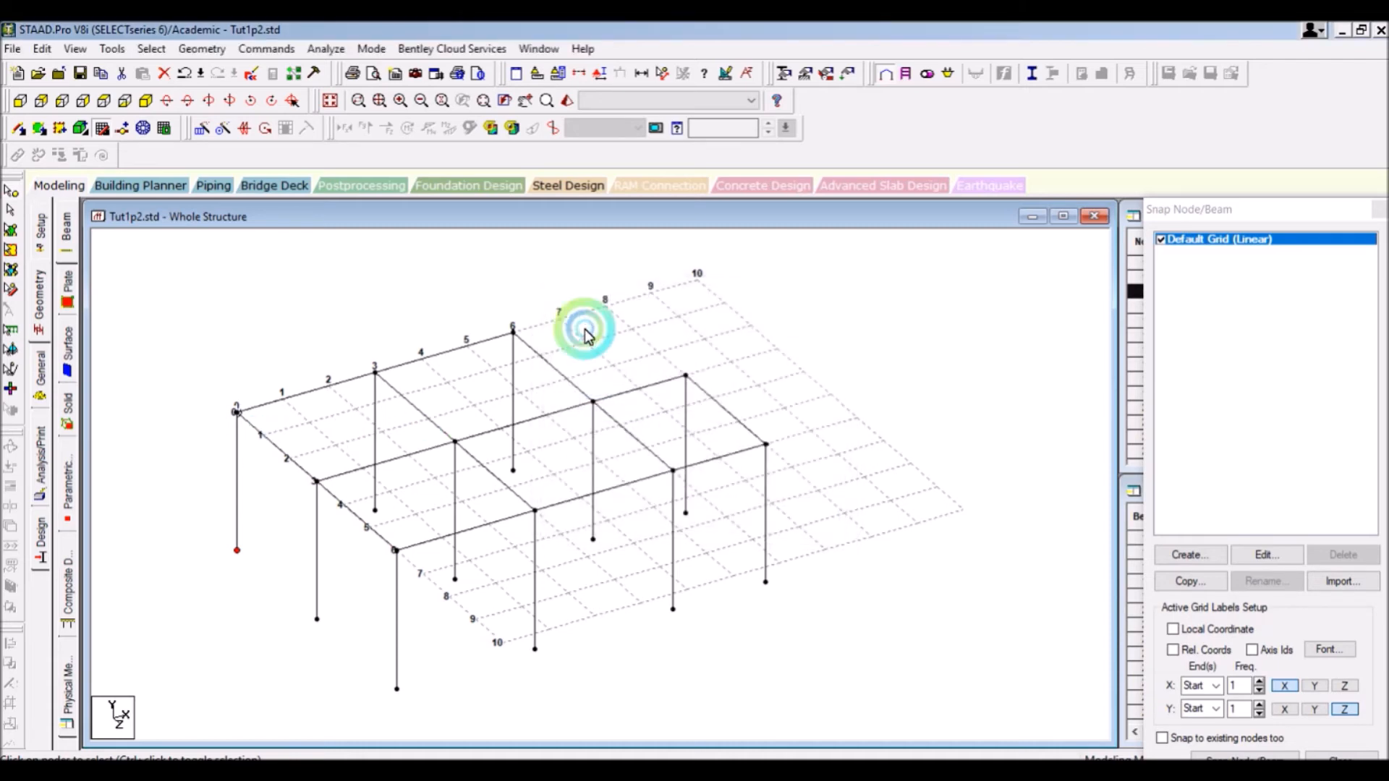
{"action": "double_click", "coordinate": [513, 330]}
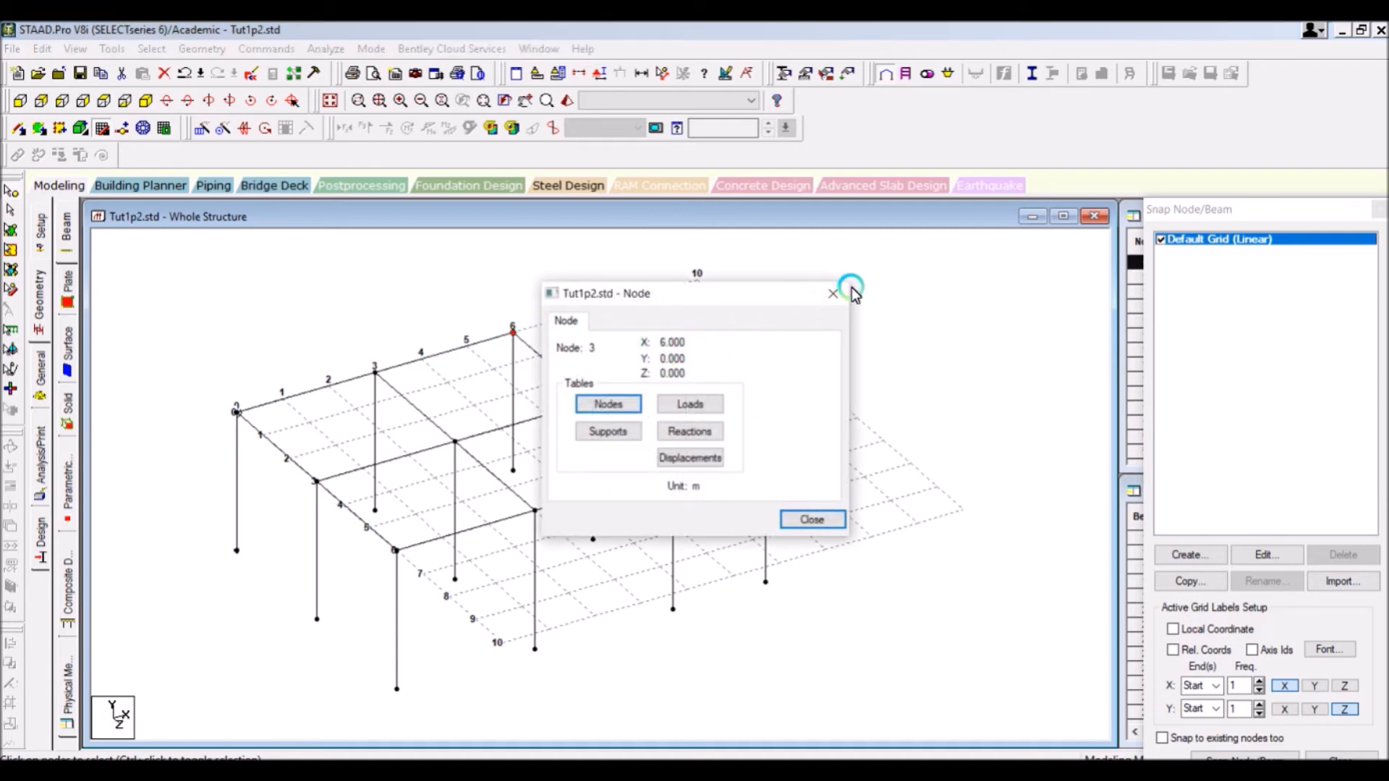
{"action": "left_click", "coordinate": [834, 293]}
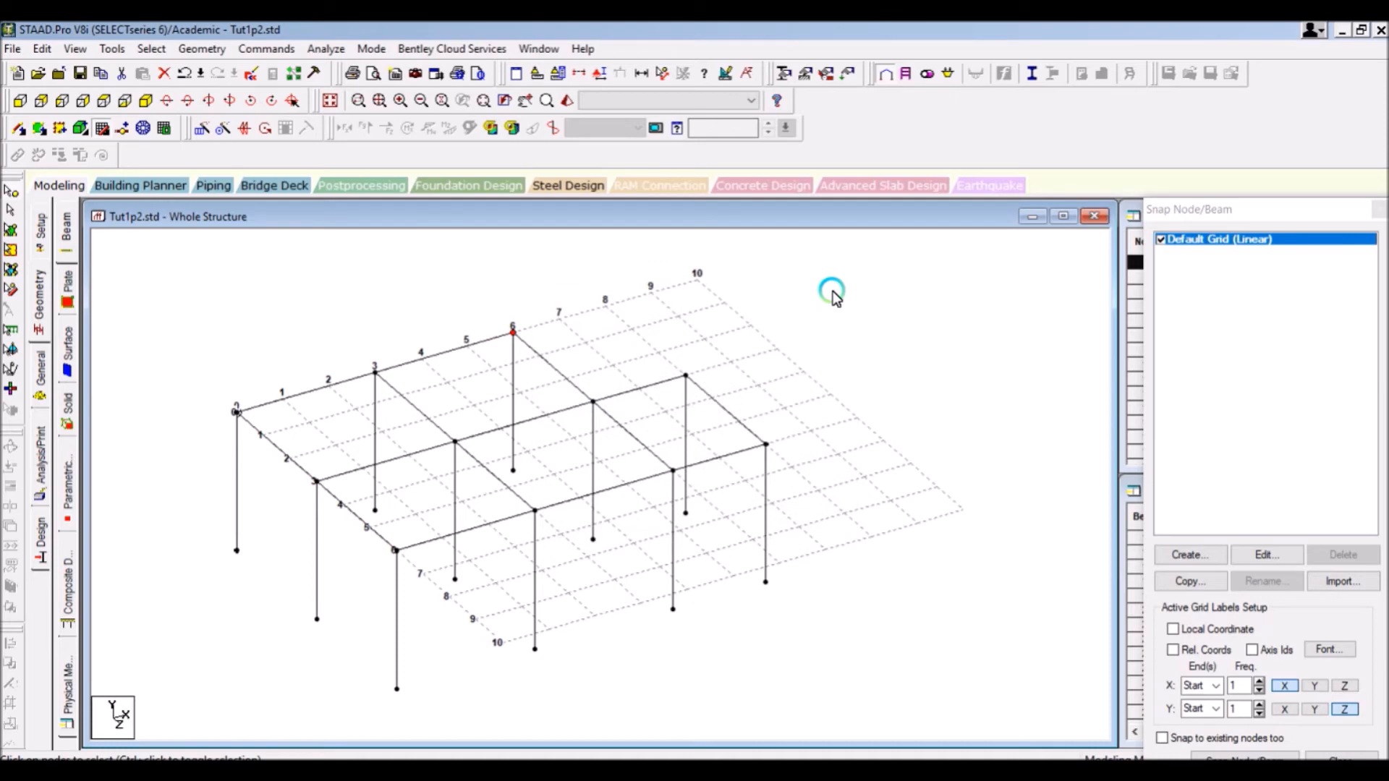
{"action": "left_click", "coordinate": [823, 298]}
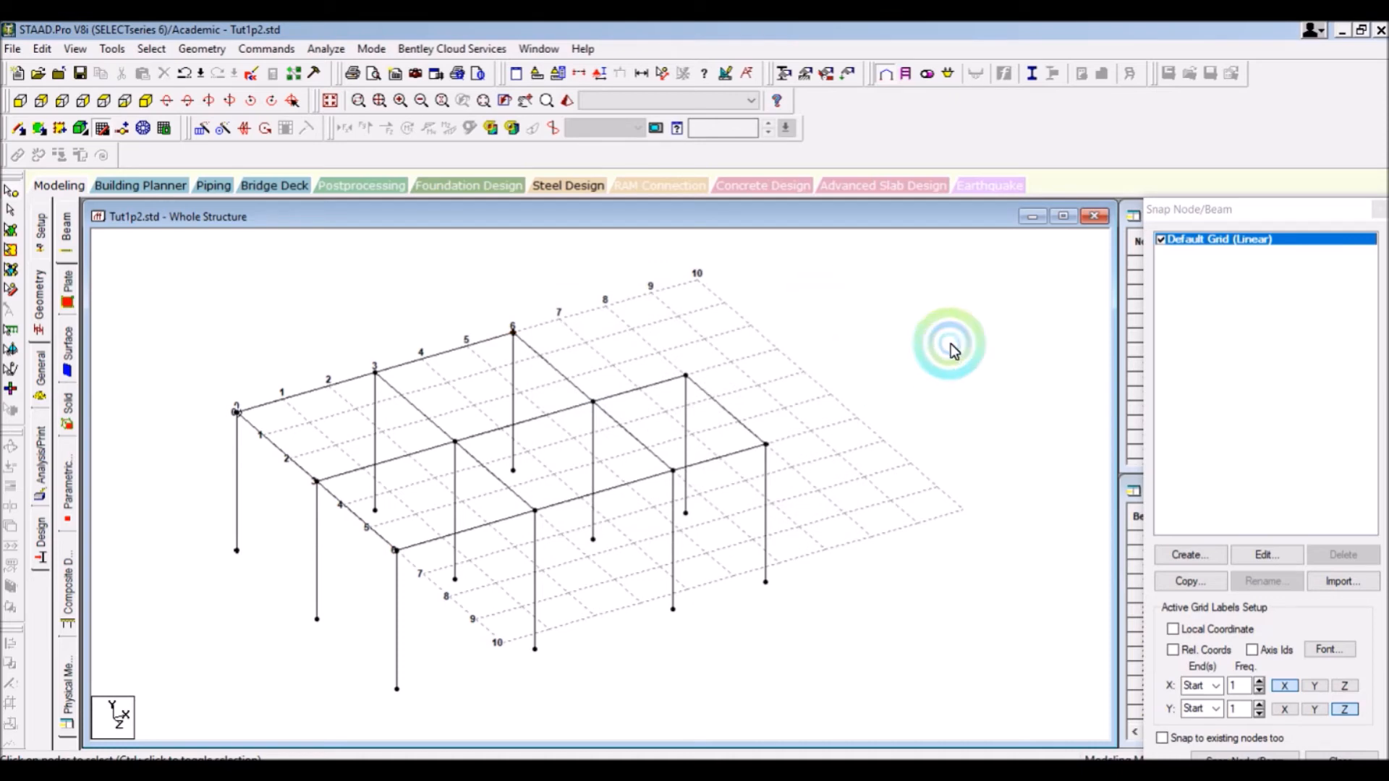
Step: Close the snap grid and delete all beams and columns together with the nodes left unattached
{"action": "left_click", "coordinate": [1371, 215]}
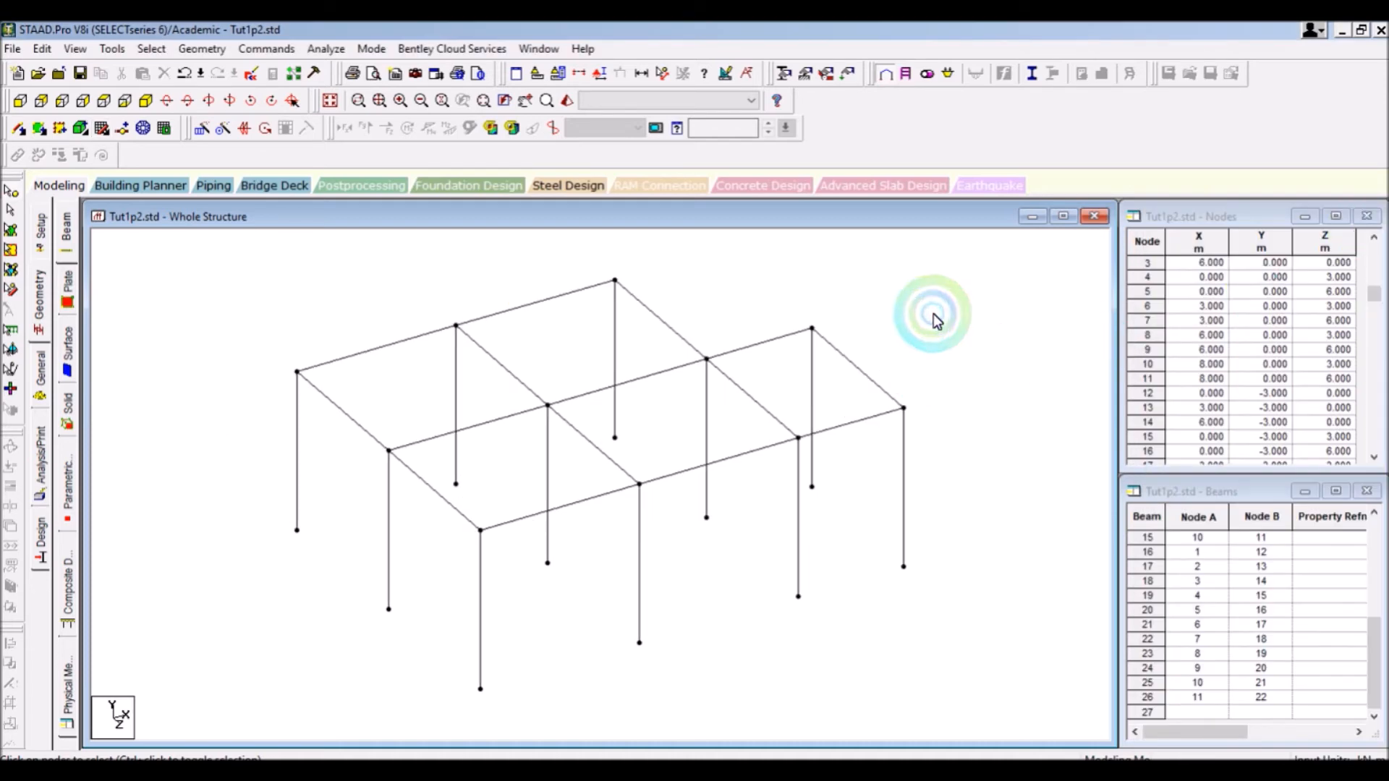
{"action": "left_click_drag", "start_coordinate": [1013, 261], "coordinate": [267, 700]}
{"action": "left_click", "coordinate": [1063, 369]}
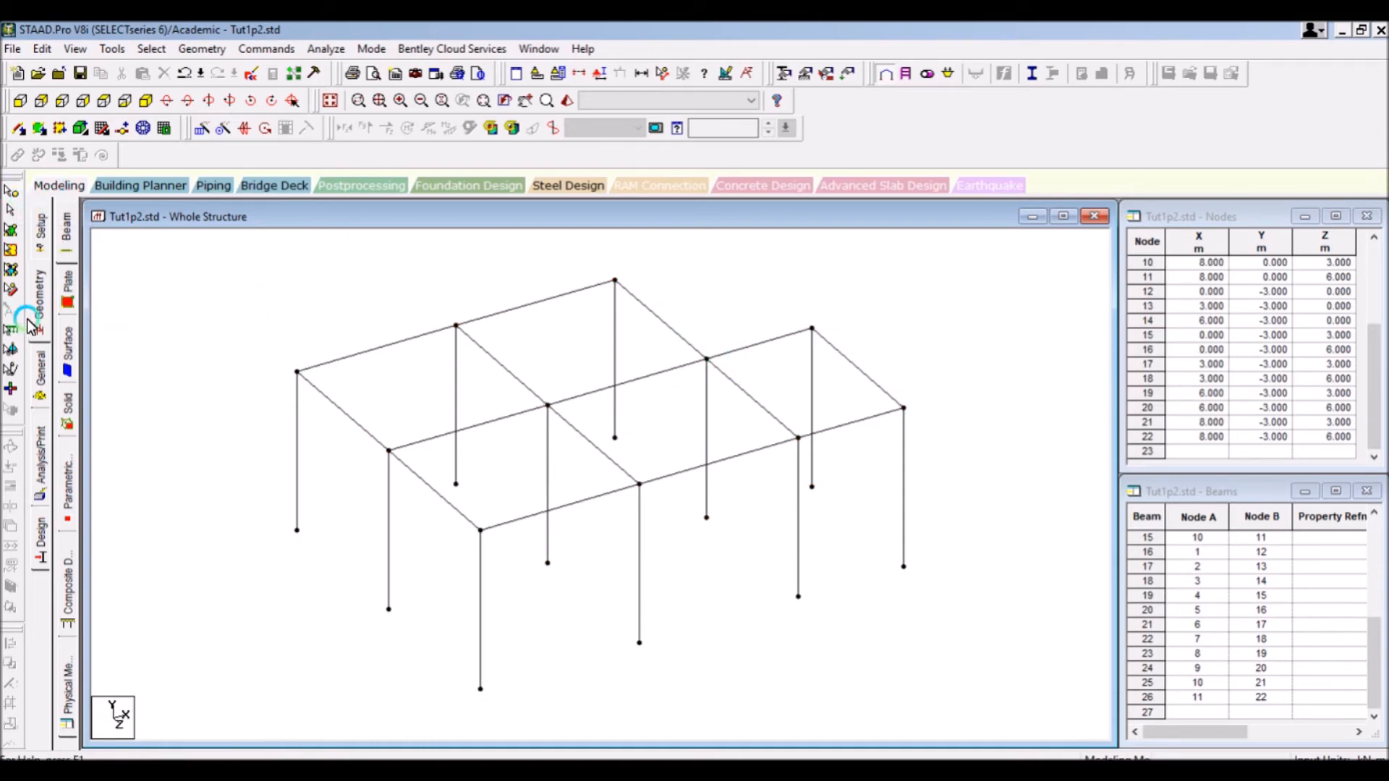
{"action": "left_click", "coordinate": [877, 382]}
{"action": "left_click", "coordinate": [992, 274]}
{"action": "left_click_drag", "start_coordinate": [1007, 248], "coordinate": [236, 726]}
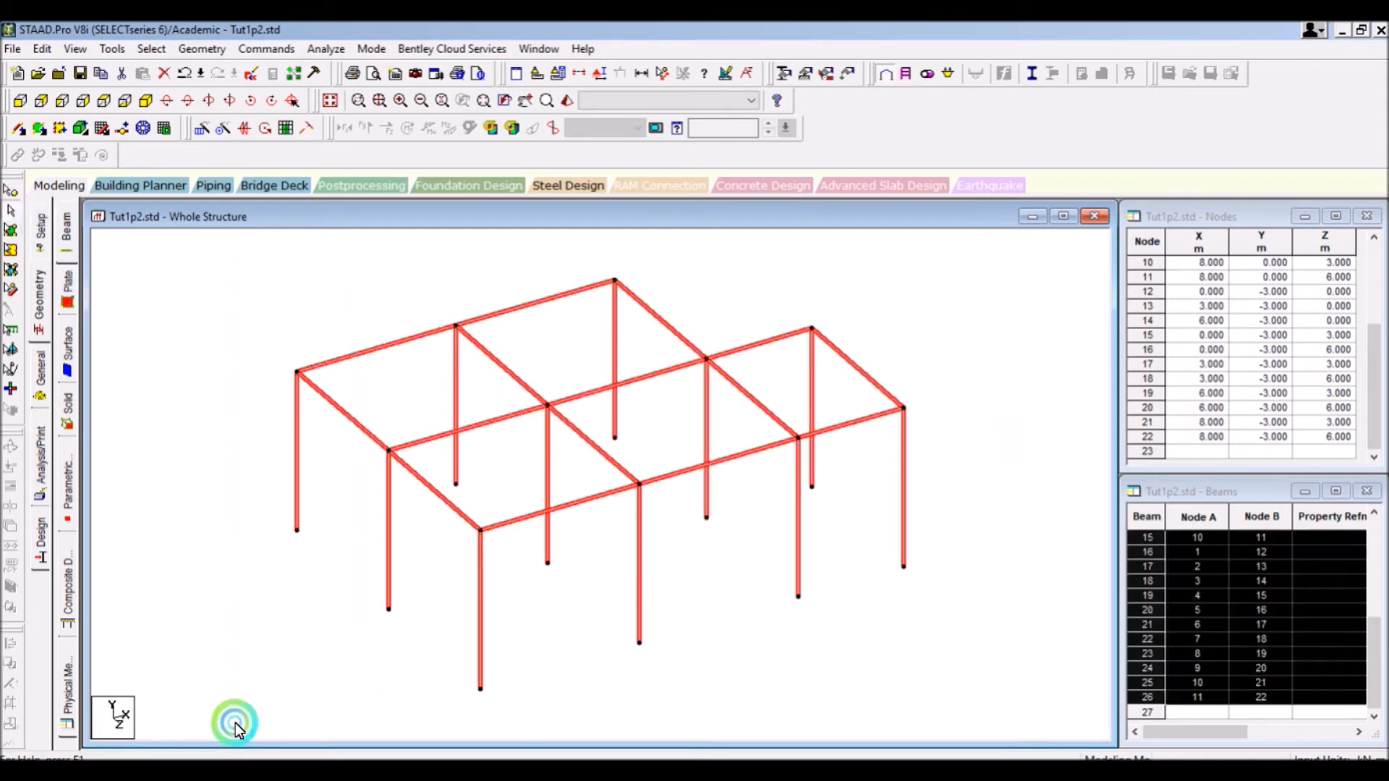
{"action": "key", "text": "Delete"}
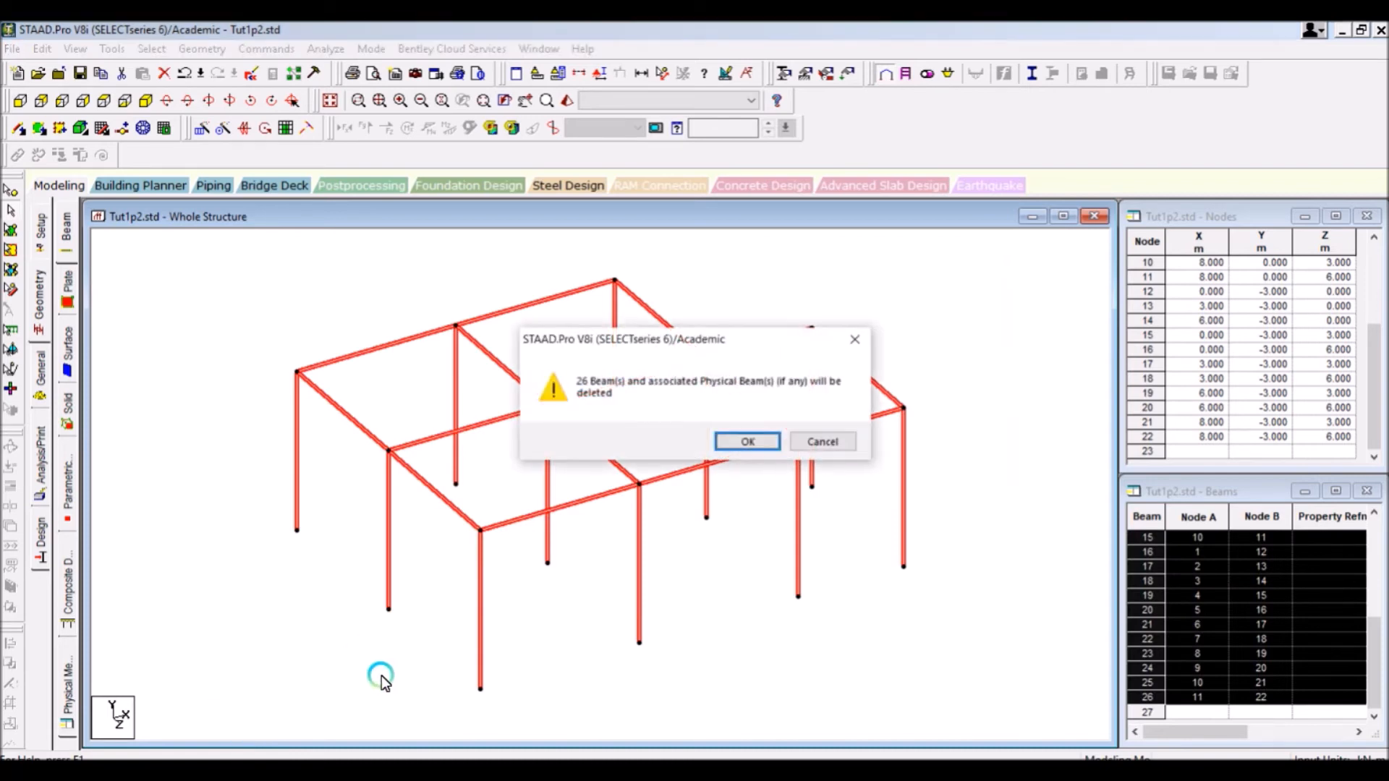
{"action": "key", "text": "Return"}
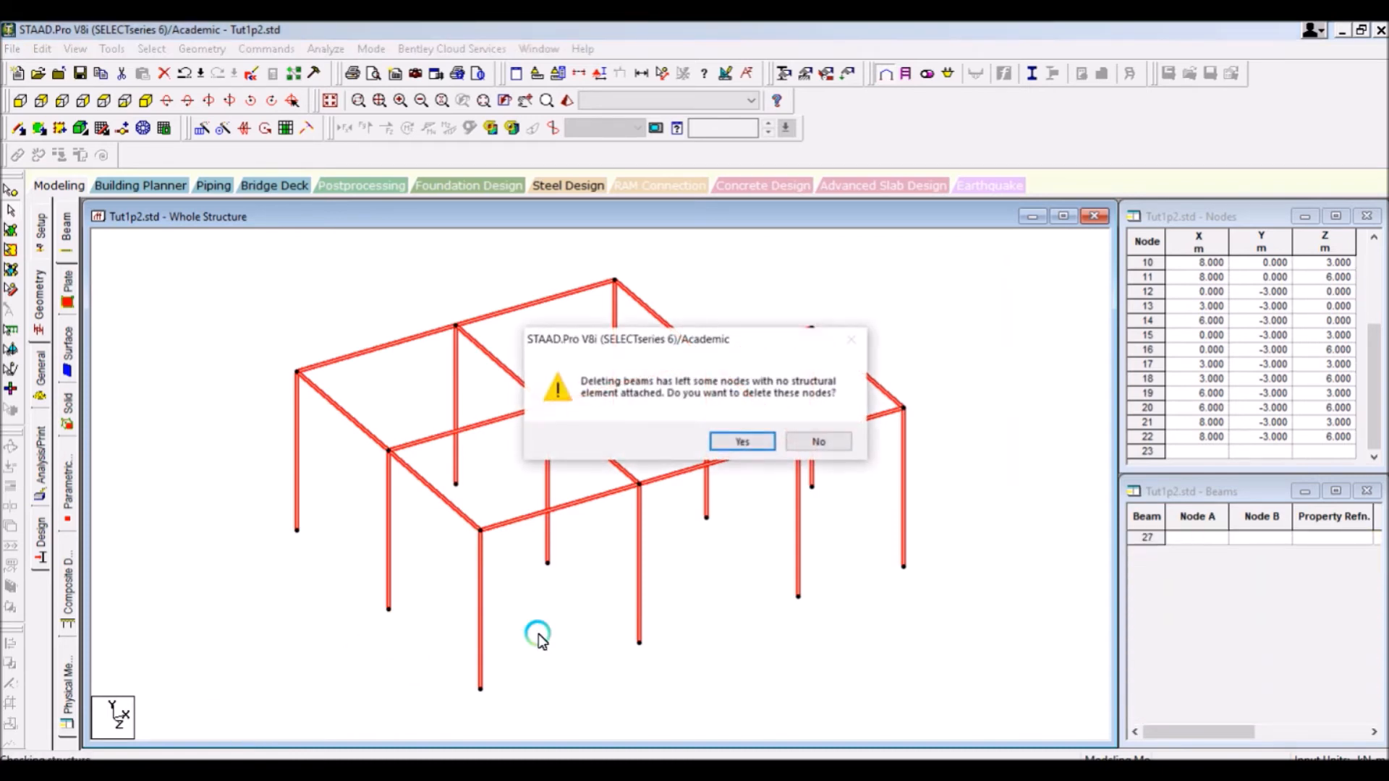
{"action": "left_click", "coordinate": [767, 437]}
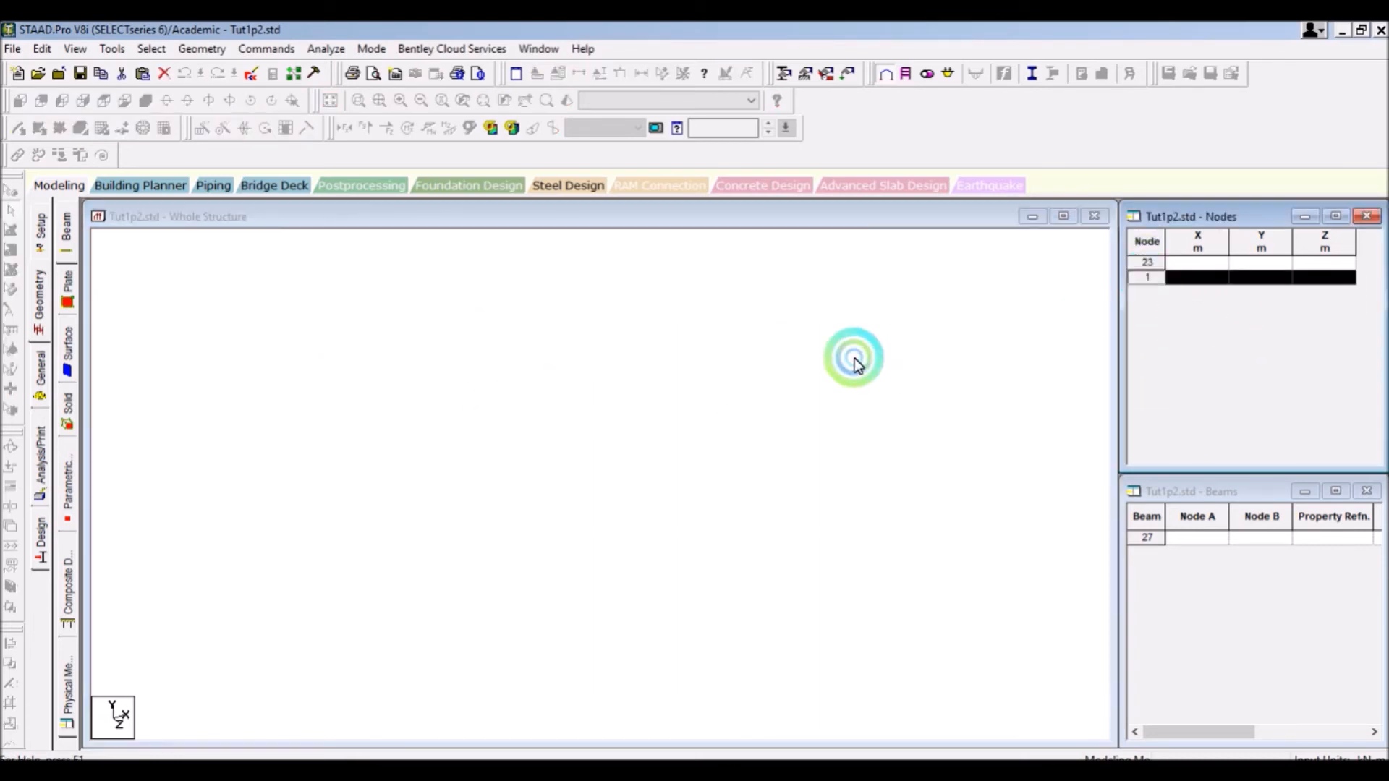
{"action": "left_click", "coordinate": [145, 129]}
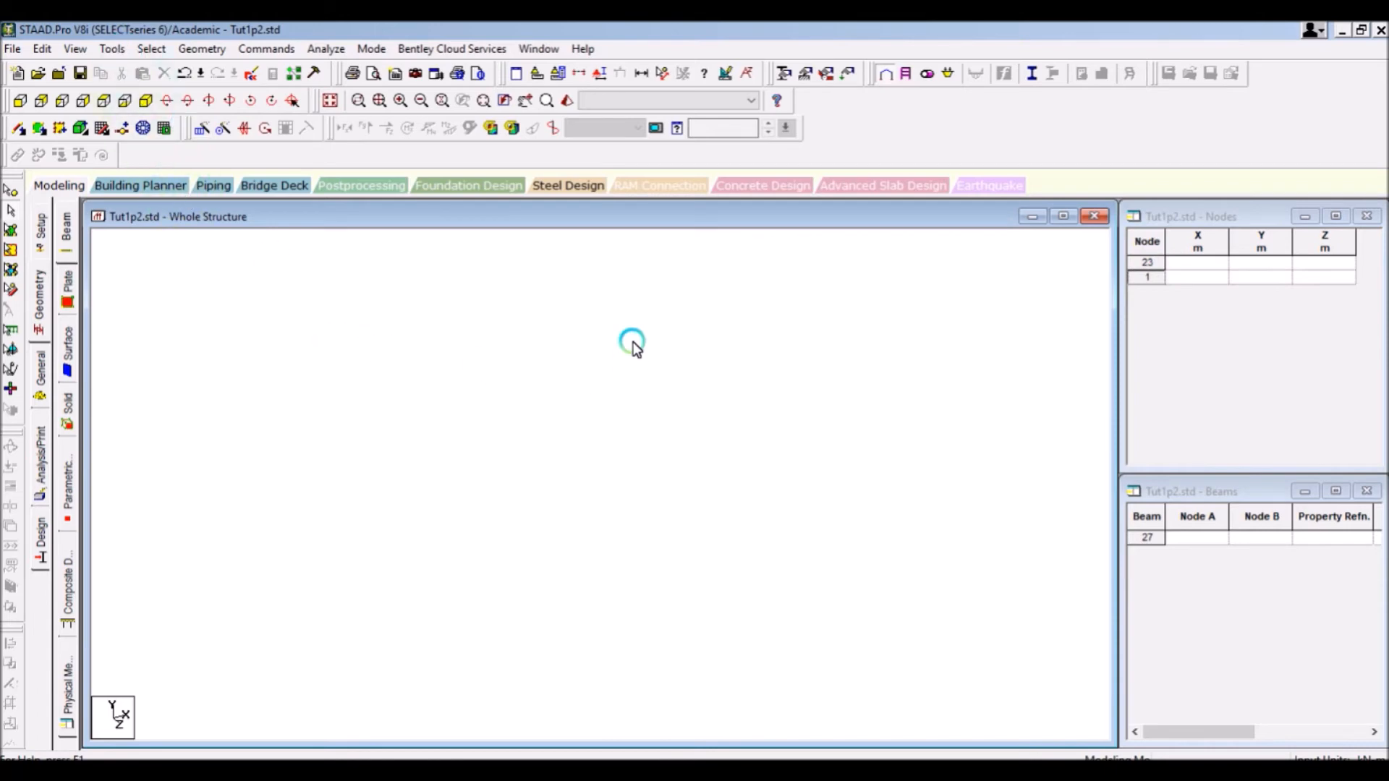
{"action": "left_click_drag", "start_coordinate": [1001, 211], "coordinate": [930, 245]}
{"action": "left_click_drag", "start_coordinate": [548, 255], "coordinate": [612, 210]}
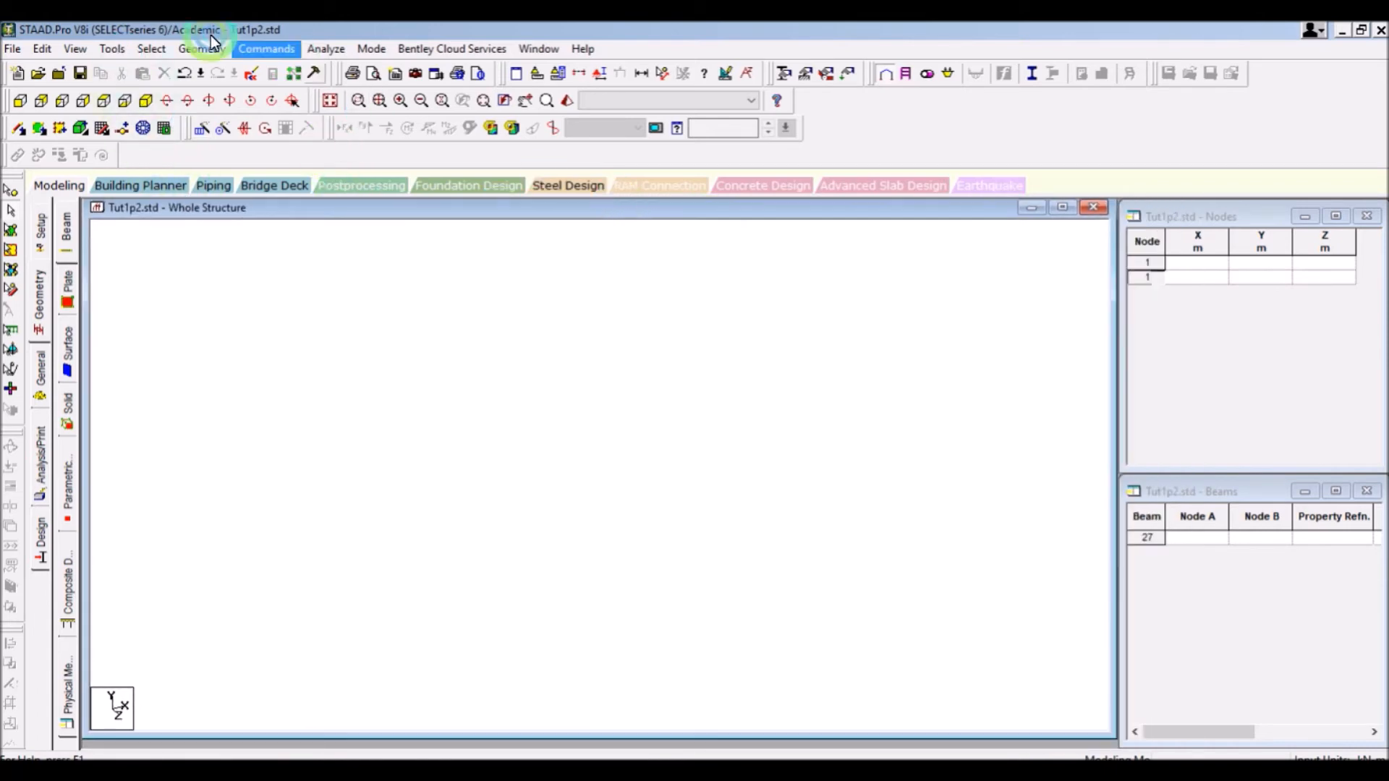
Step: Check the model for duplicate nodes with a tolerance of 0.001 m
{"action": "left_click", "coordinate": [117, 47]}
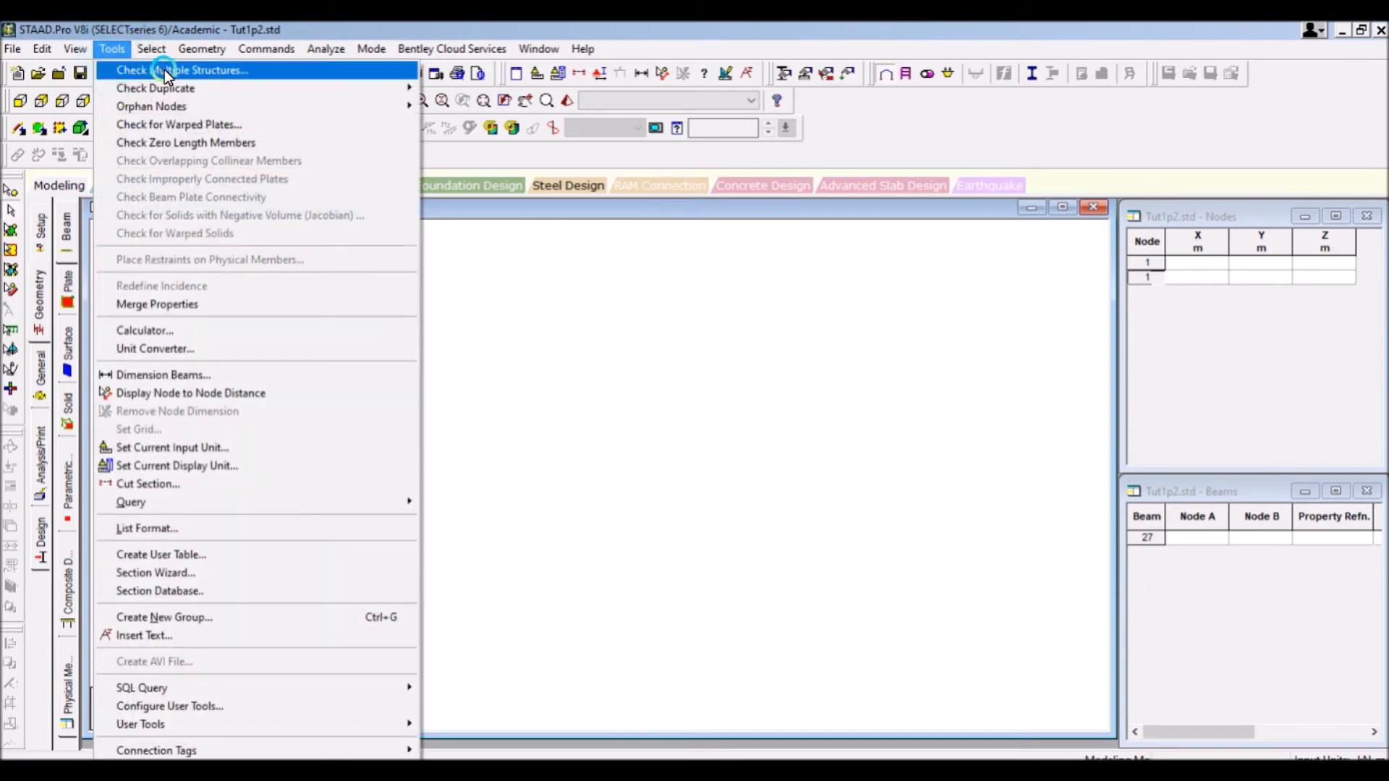
{"action": "mouse_move", "coordinate": [365, 89]}
{"action": "left_click", "coordinate": [463, 89]}
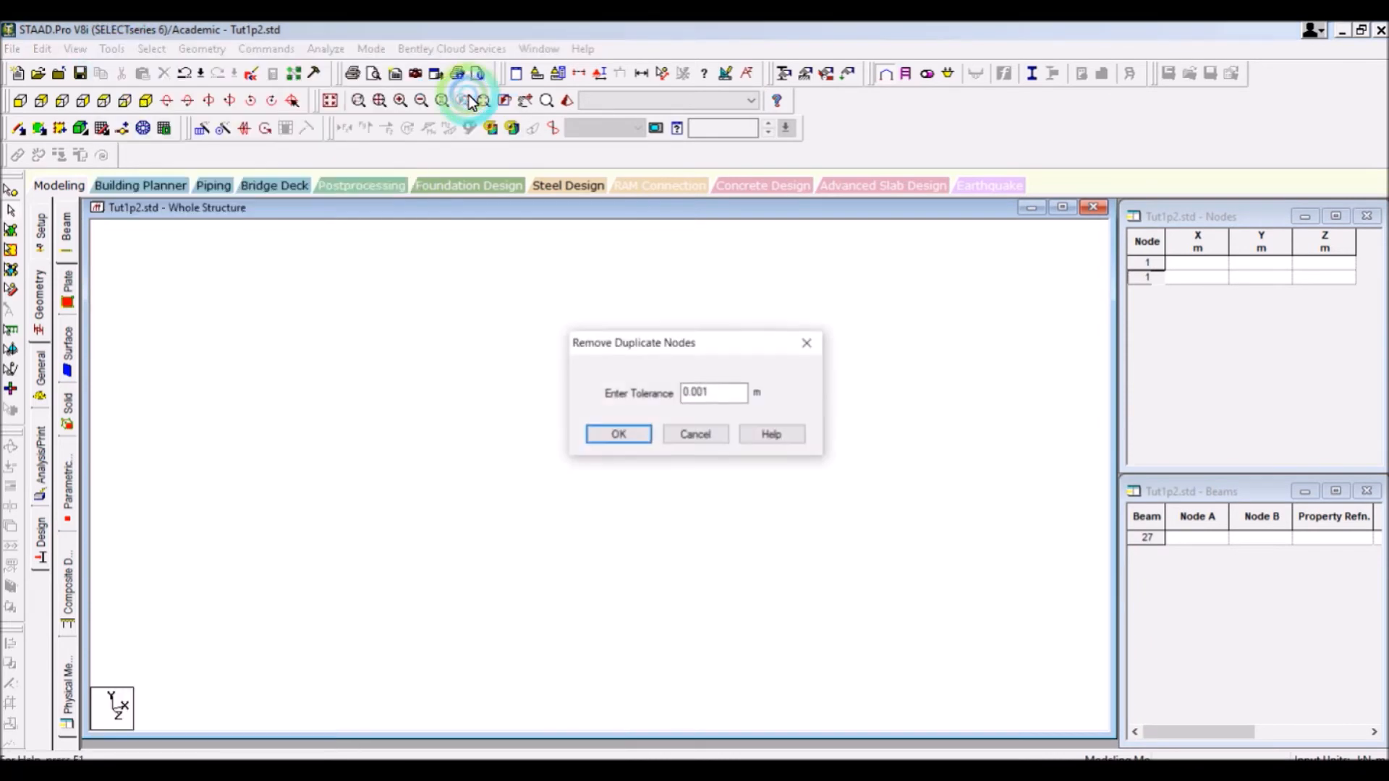
{"action": "left_click", "coordinate": [631, 434]}
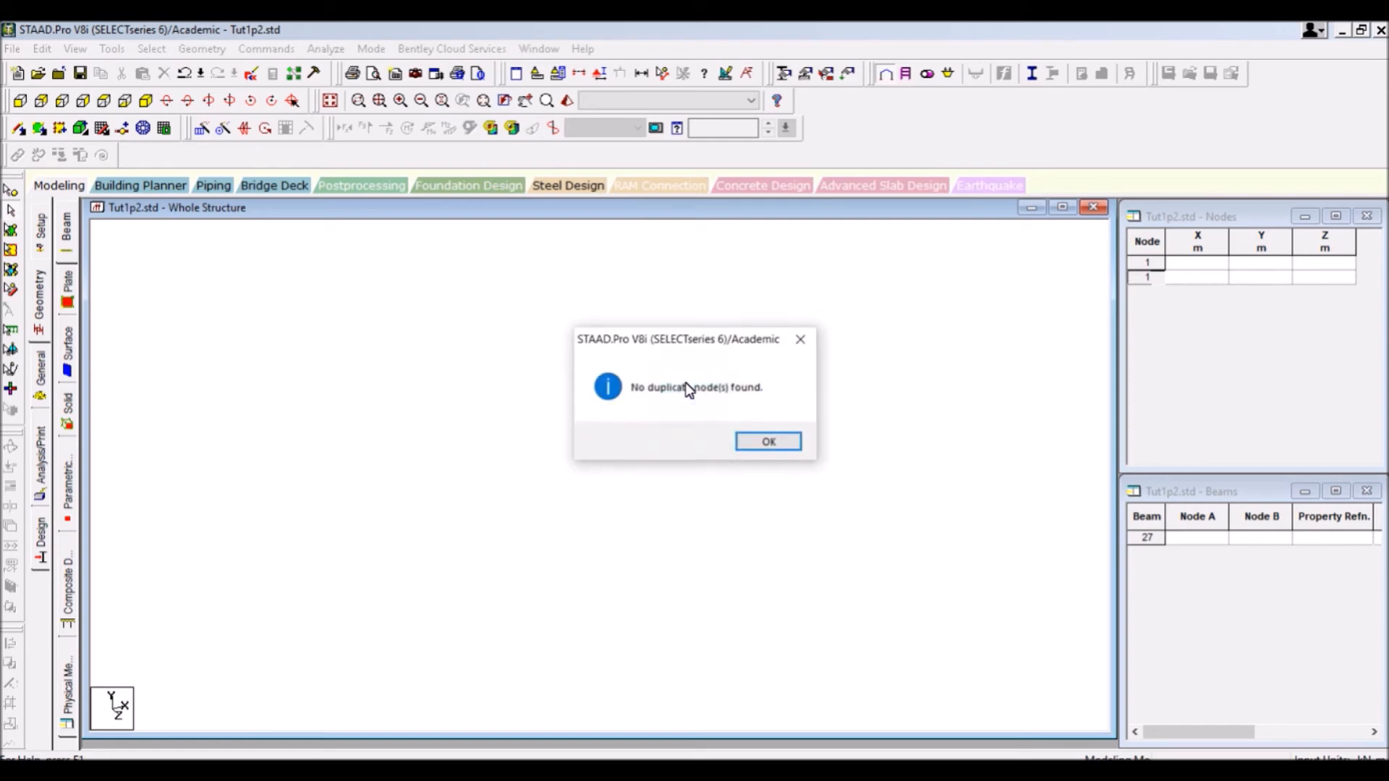
{"action": "left_click", "coordinate": [766, 437]}
Step: Save the modified structure and run the highlight check for orphan nodes
{"action": "left_click", "coordinate": [112, 49]}
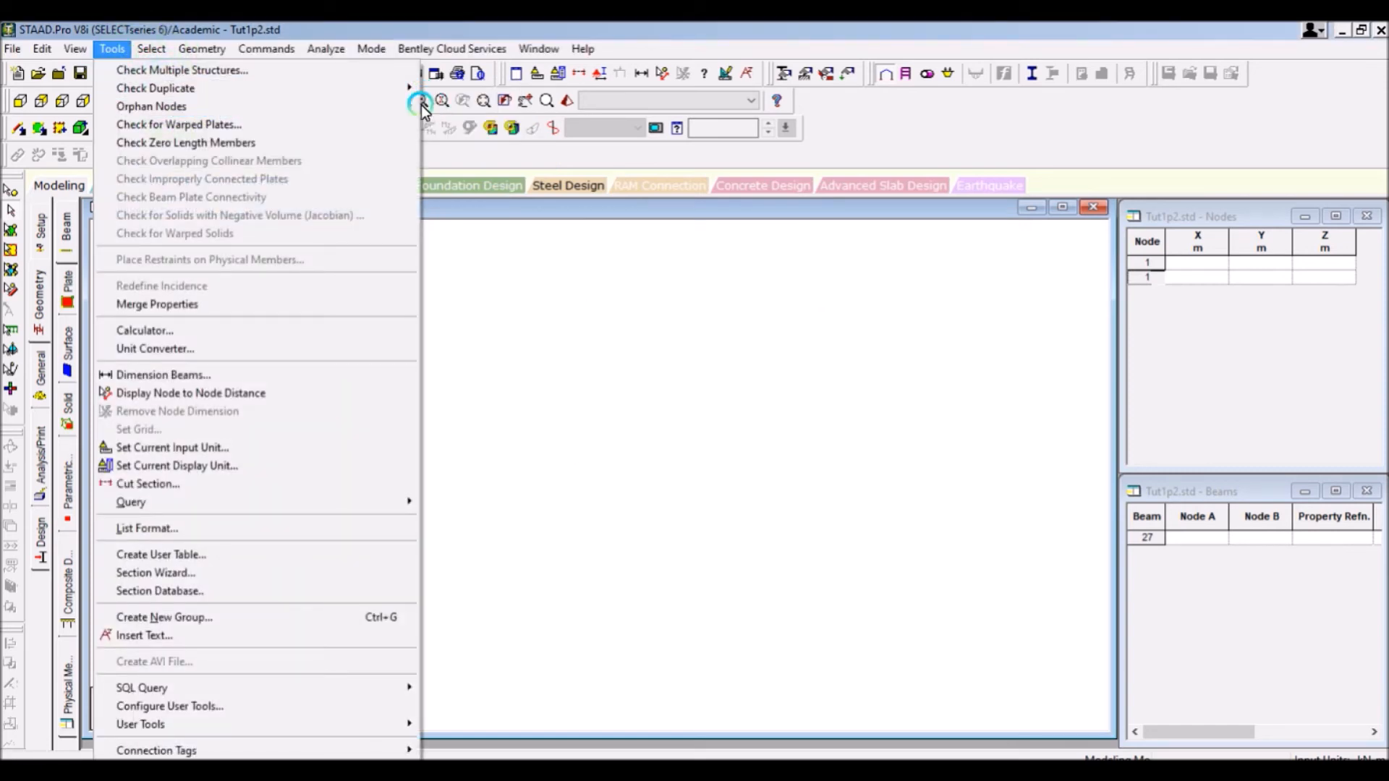
{"action": "mouse_move", "coordinate": [407, 105]}
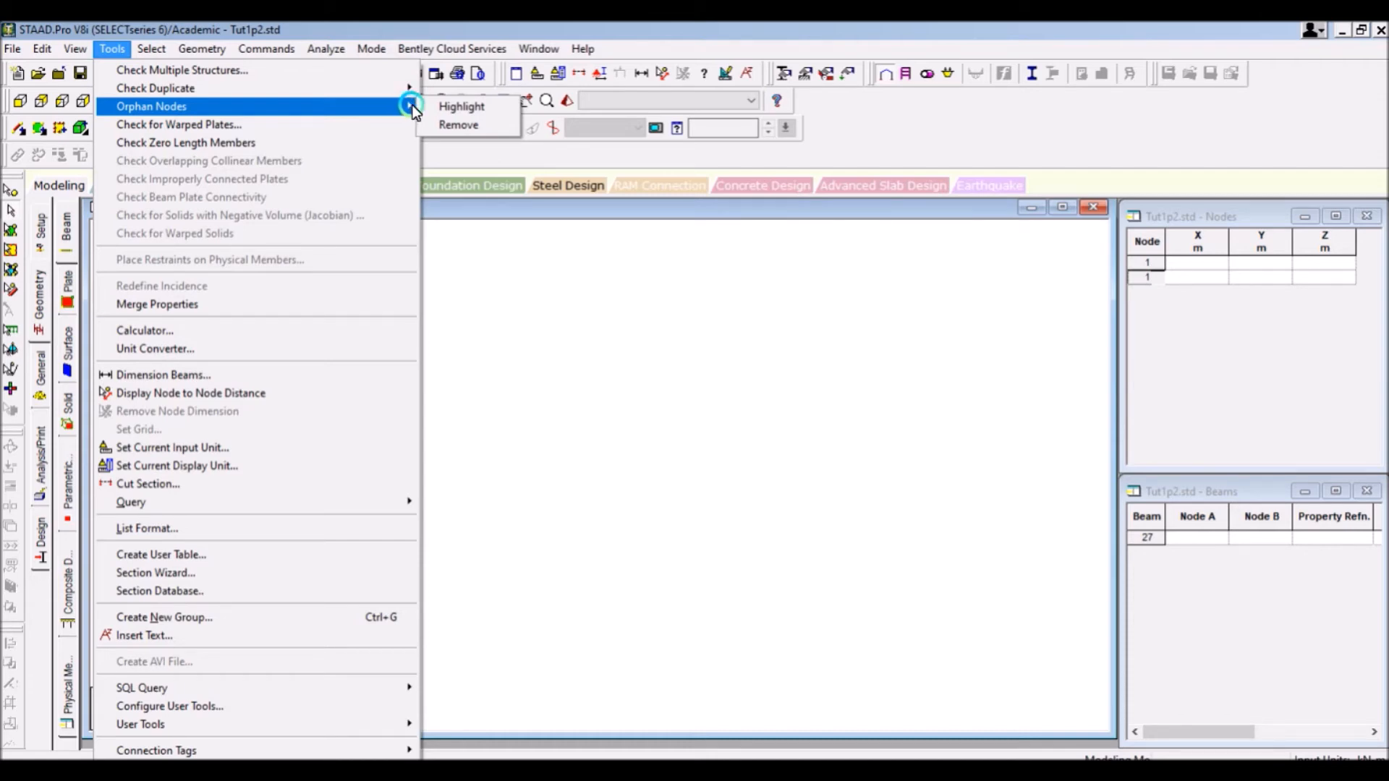
{"action": "left_click", "coordinate": [686, 448]}
{"action": "left_click", "coordinate": [583, 427]}
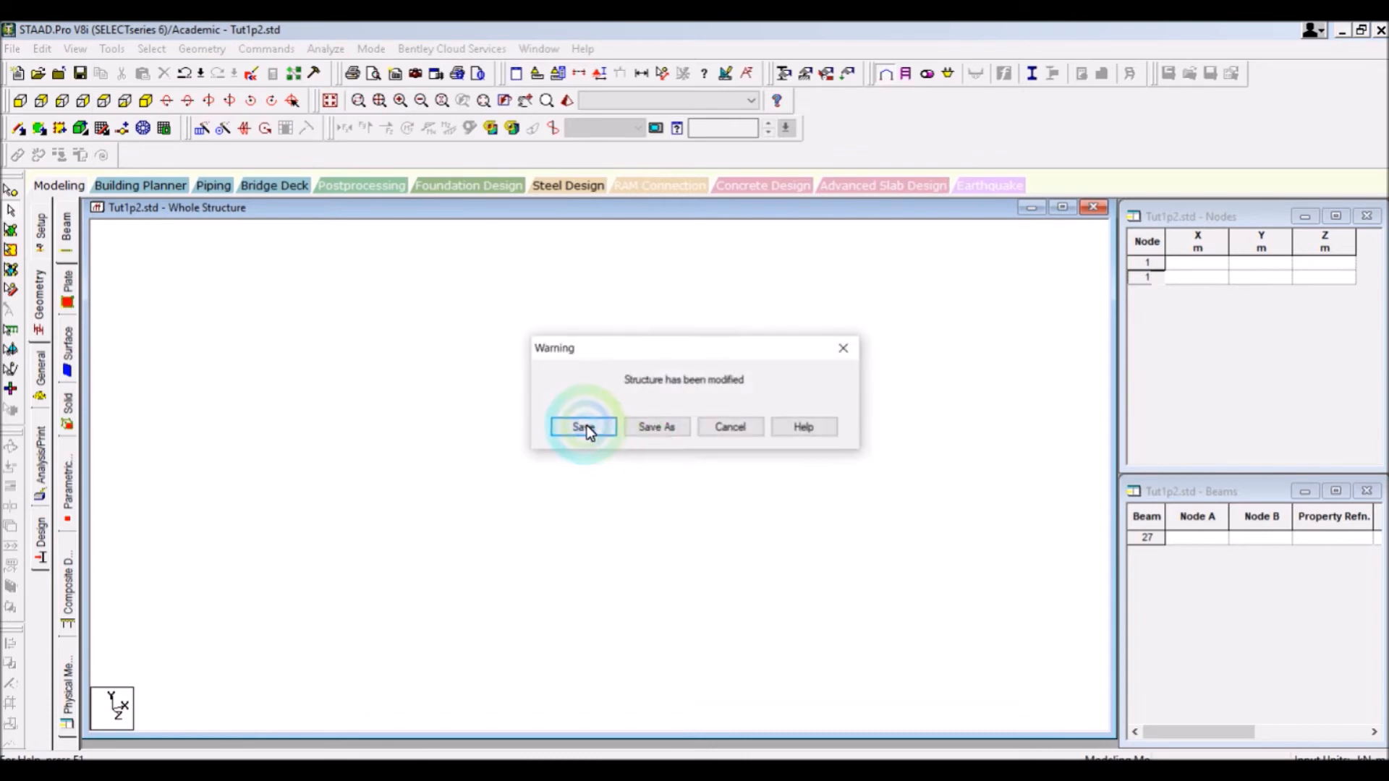
{"action": "left_click", "coordinate": [110, 49]}
{"action": "left_click", "coordinate": [200, 70]}
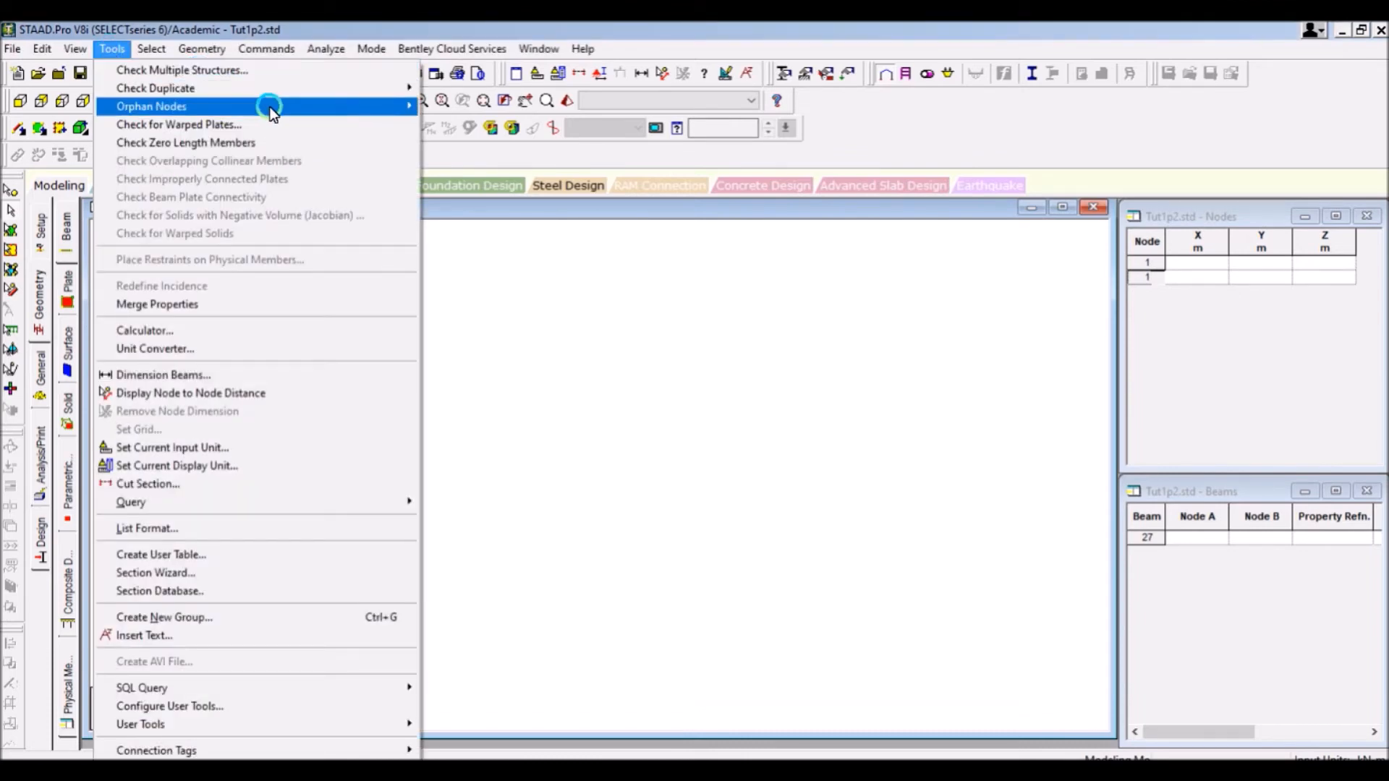
{"action": "mouse_move", "coordinate": [359, 105]}
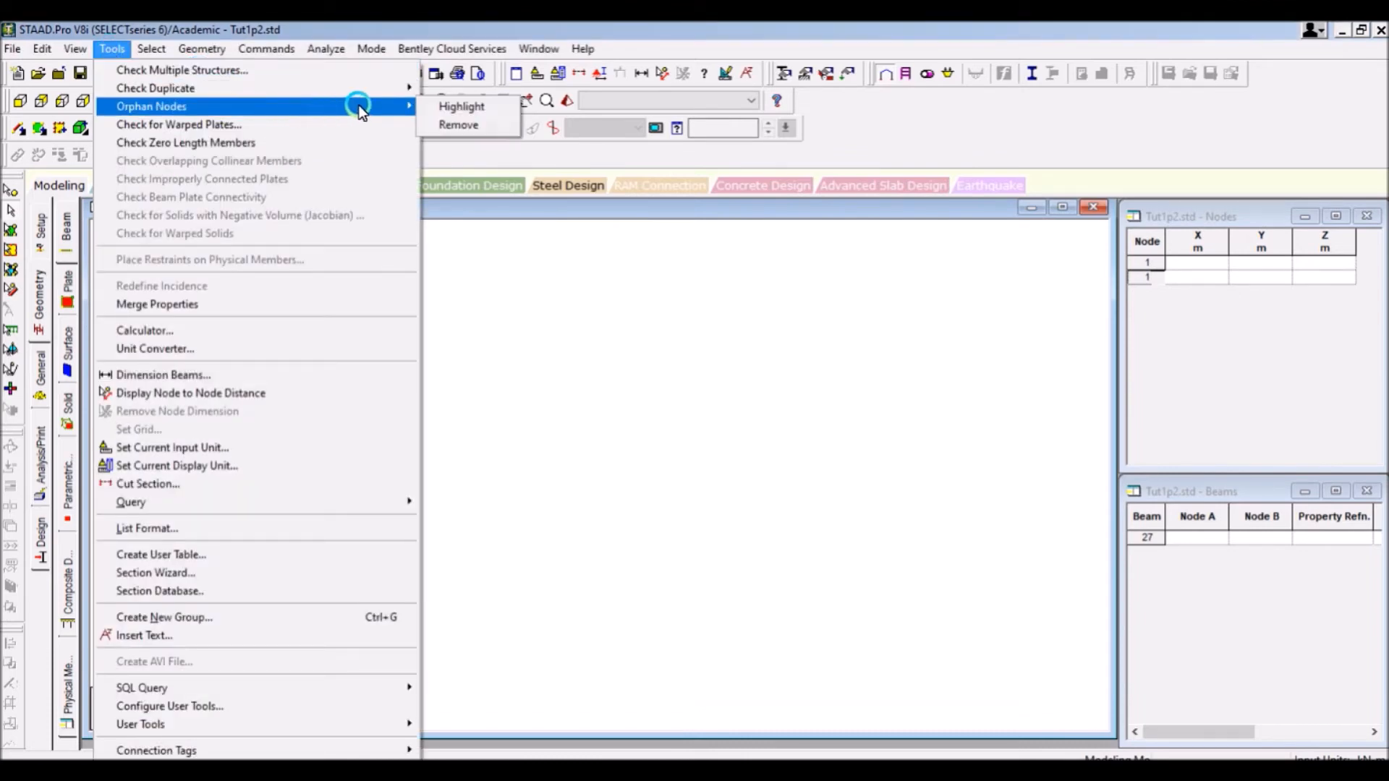
{"action": "left_click", "coordinate": [450, 105]}
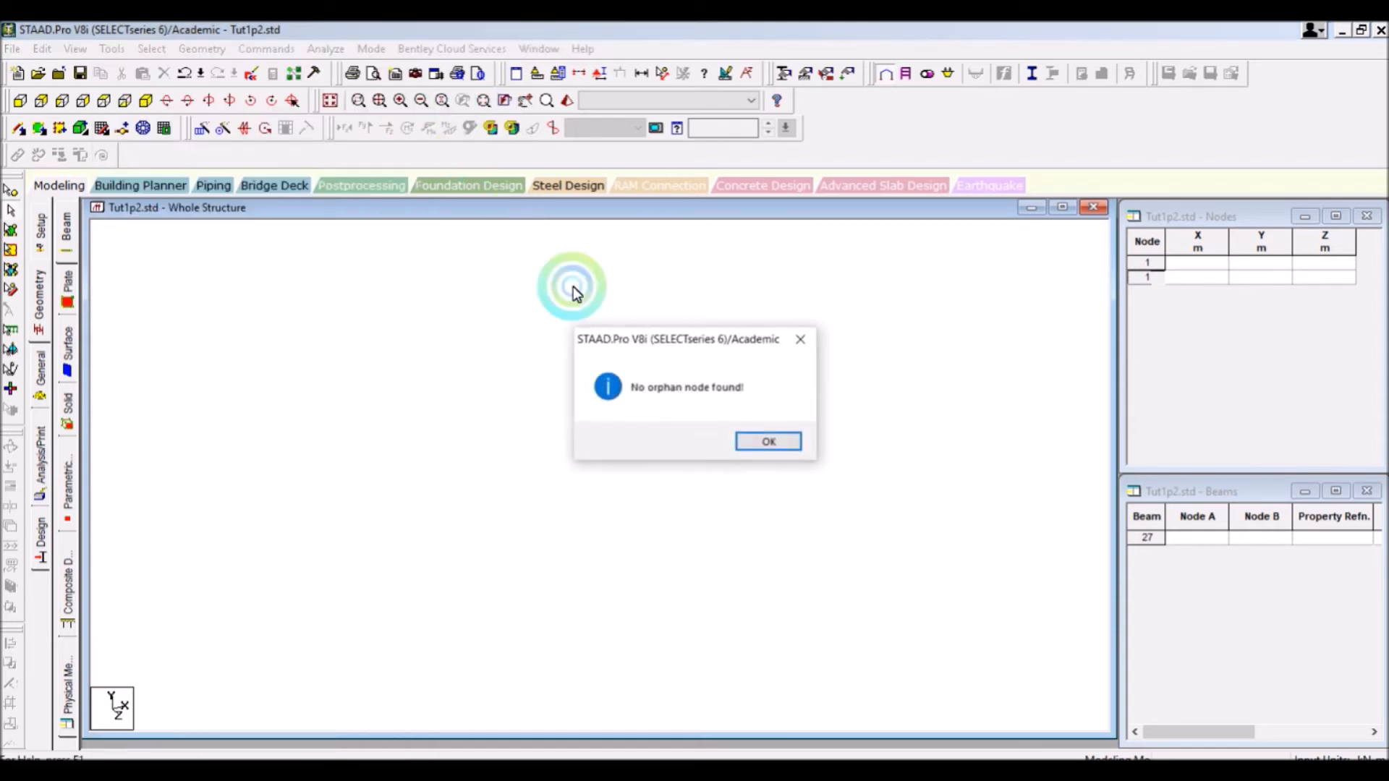
{"action": "left_click", "coordinate": [749, 443]}
Step: Check the model for zero length members with a tolerance of 0.001 m
{"action": "left_click", "coordinate": [114, 50]}
{"action": "left_click", "coordinate": [141, 139]}
{"action": "left_click", "coordinate": [618, 434]}
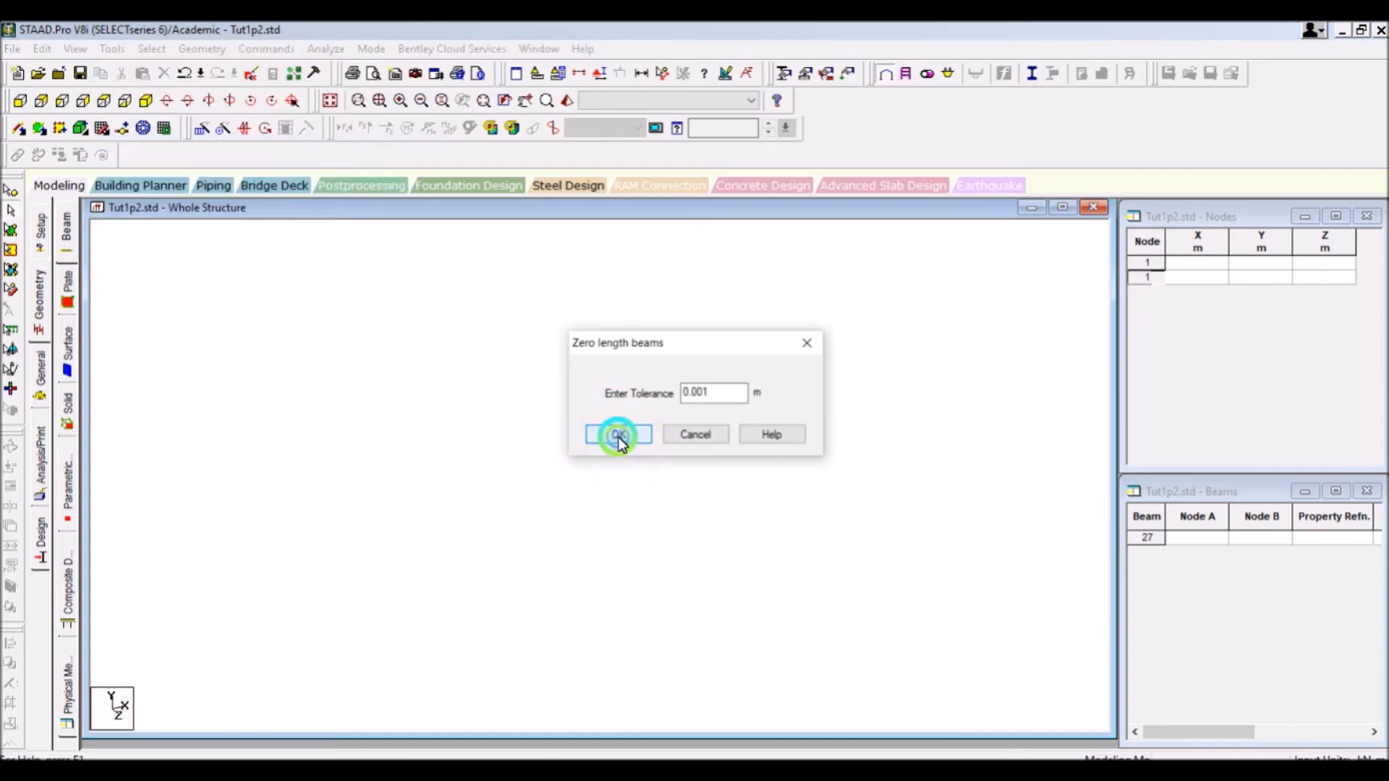
{"action": "left_click", "coordinate": [752, 437]}
{"action": "left_click", "coordinate": [105, 48]}
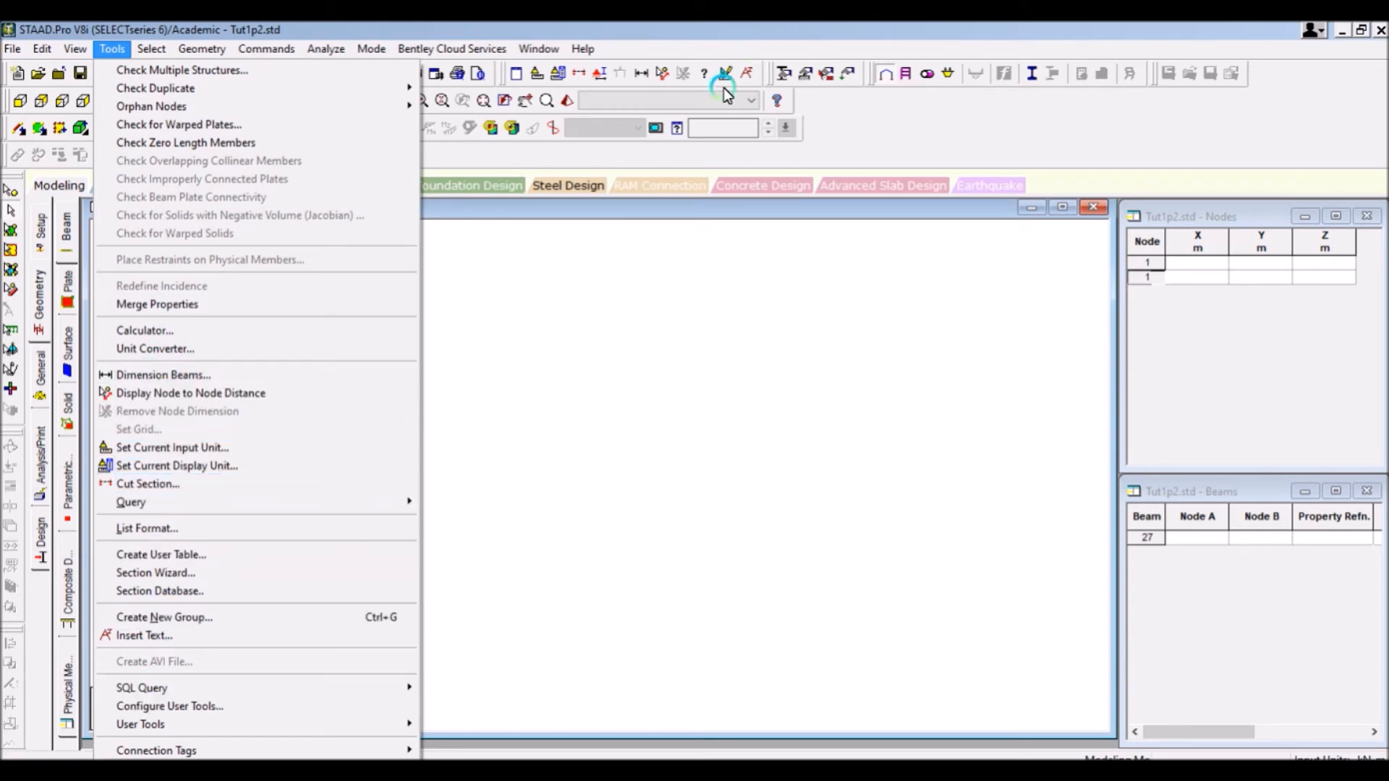
{"action": "left_click", "coordinate": [506, 302]}
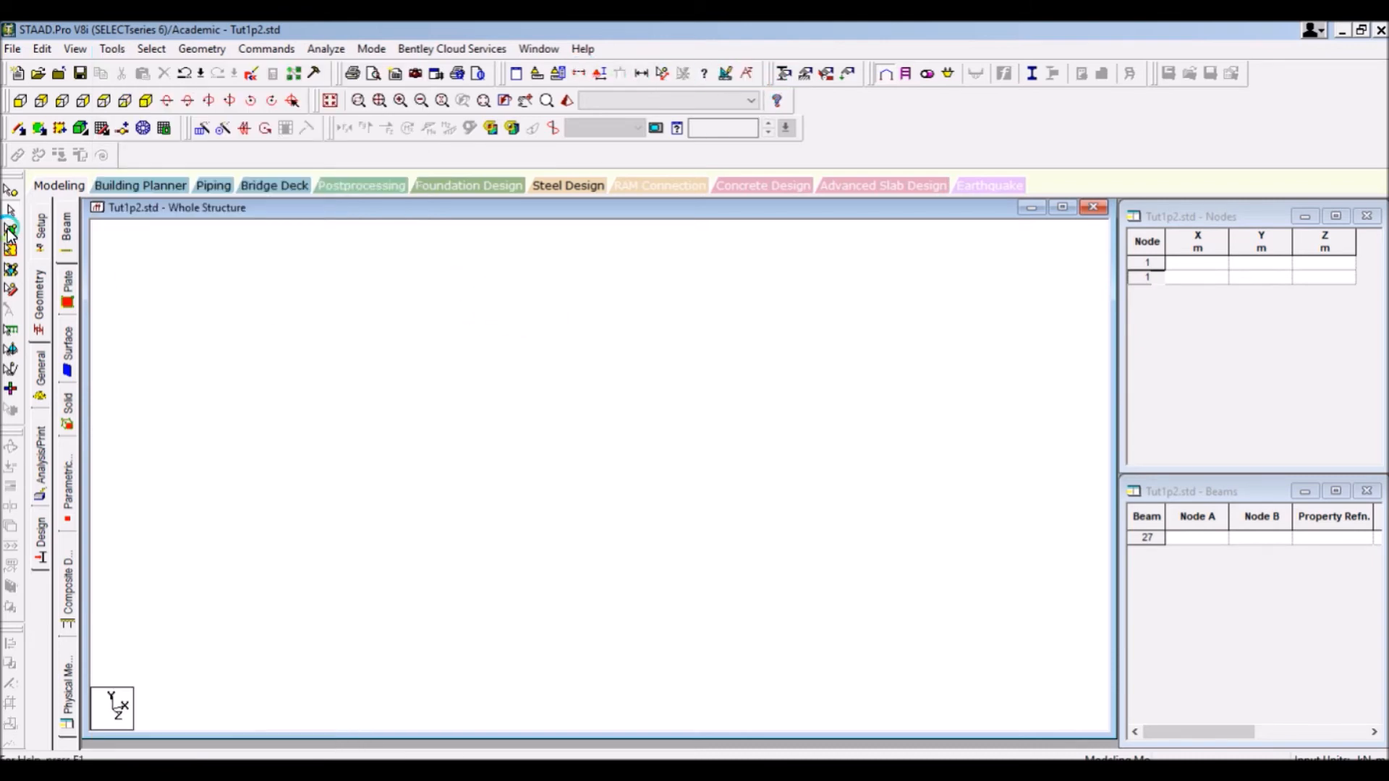
Step: Reopen the snap node/beam grid and place a node at the grid origin
{"action": "left_click", "coordinate": [43, 229]}
{"action": "left_click", "coordinate": [44, 288]}
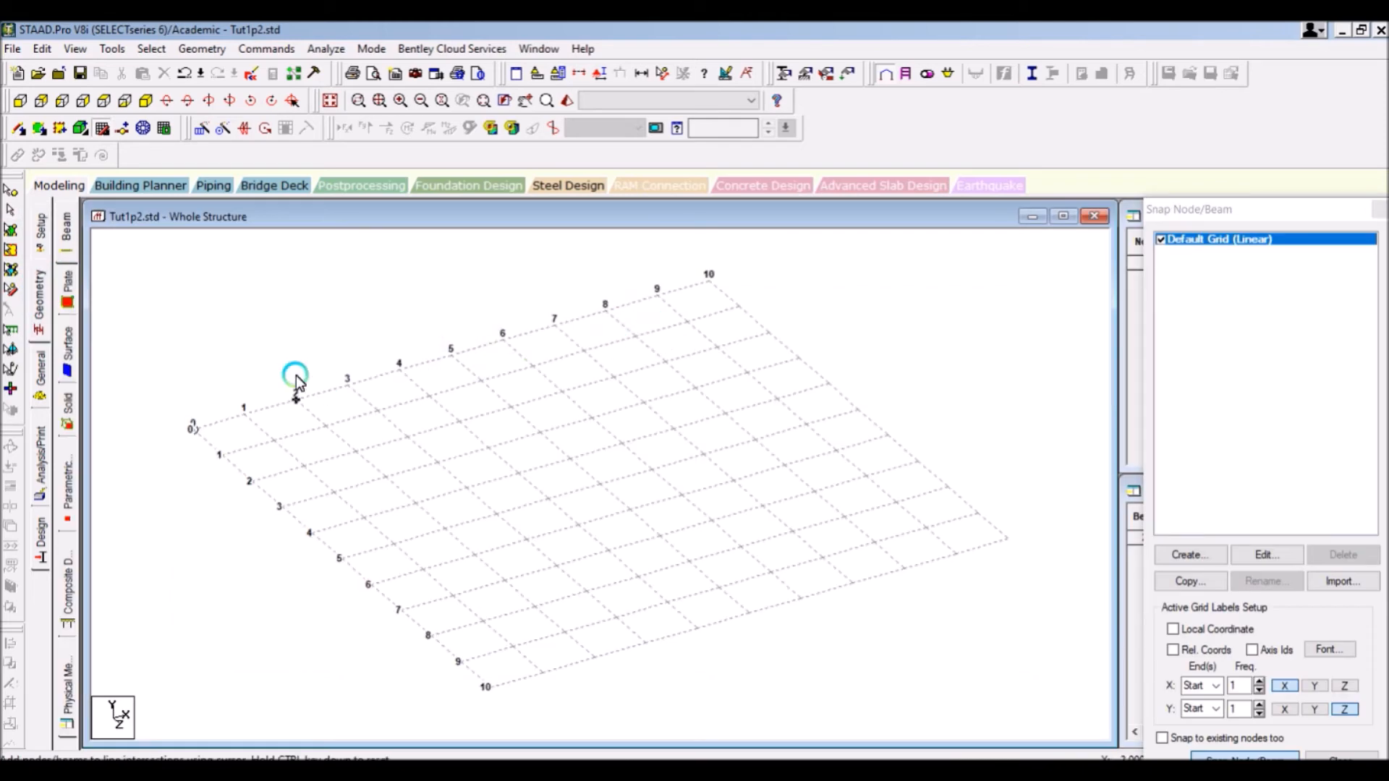
{"action": "left_click", "coordinate": [10, 191]}
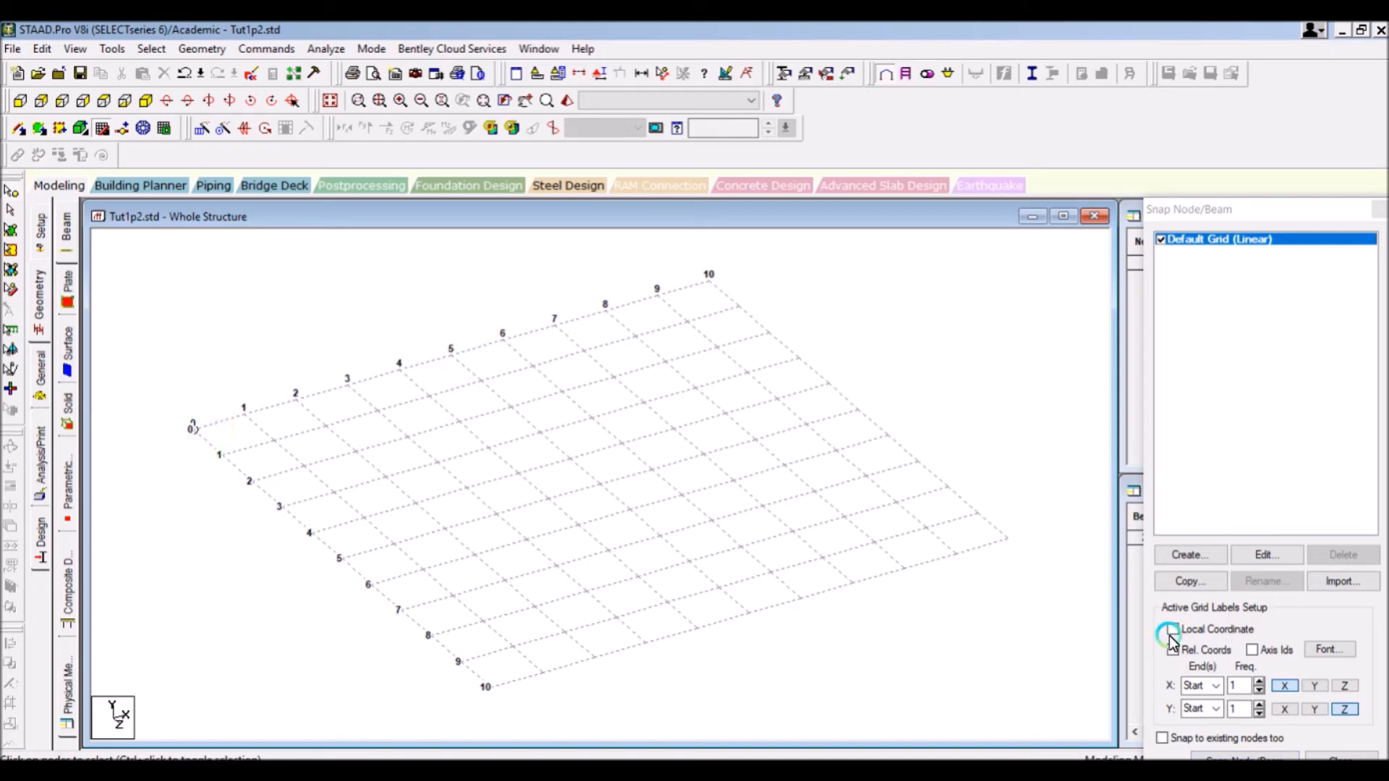
{"action": "left_click", "coordinate": [1228, 757]}
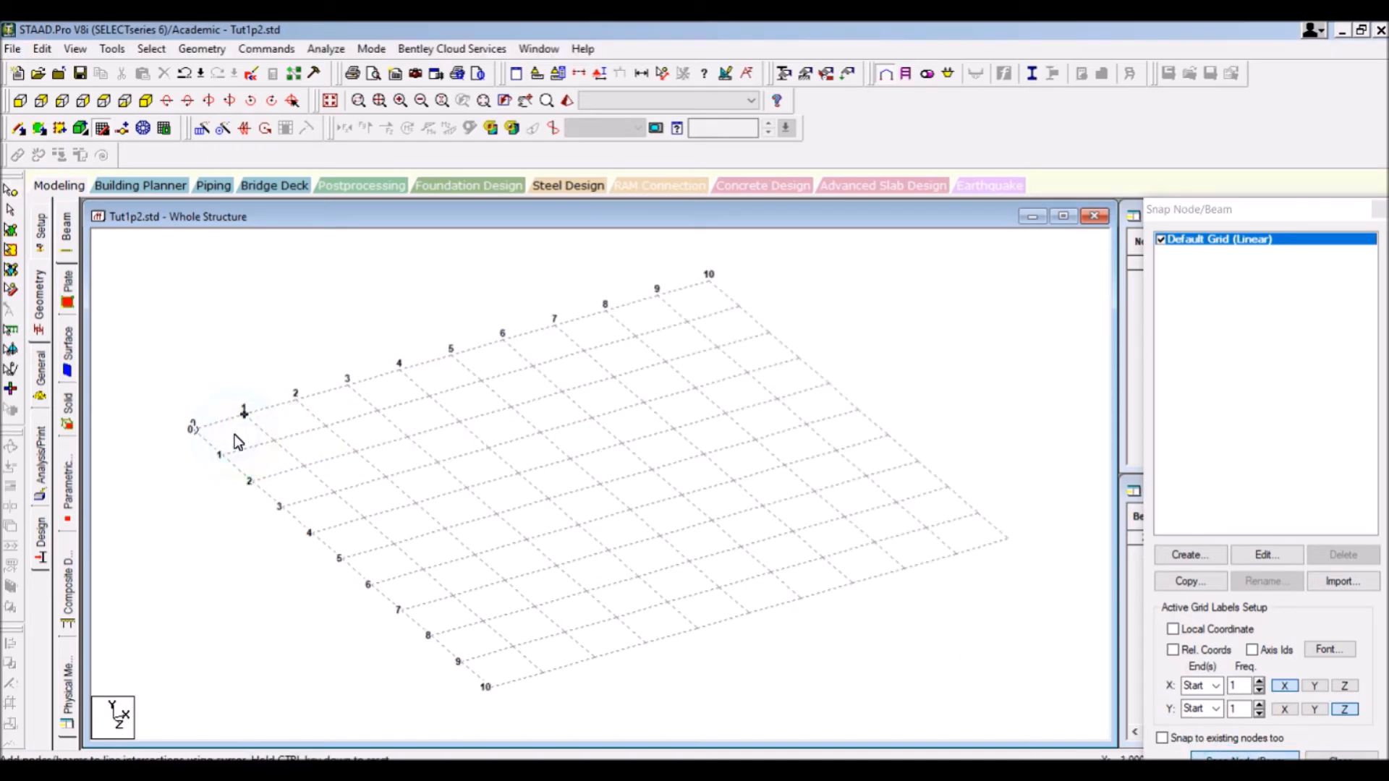
{"action": "left_click", "coordinate": [194, 427]}
{"action": "left_click", "coordinate": [1211, 757]}
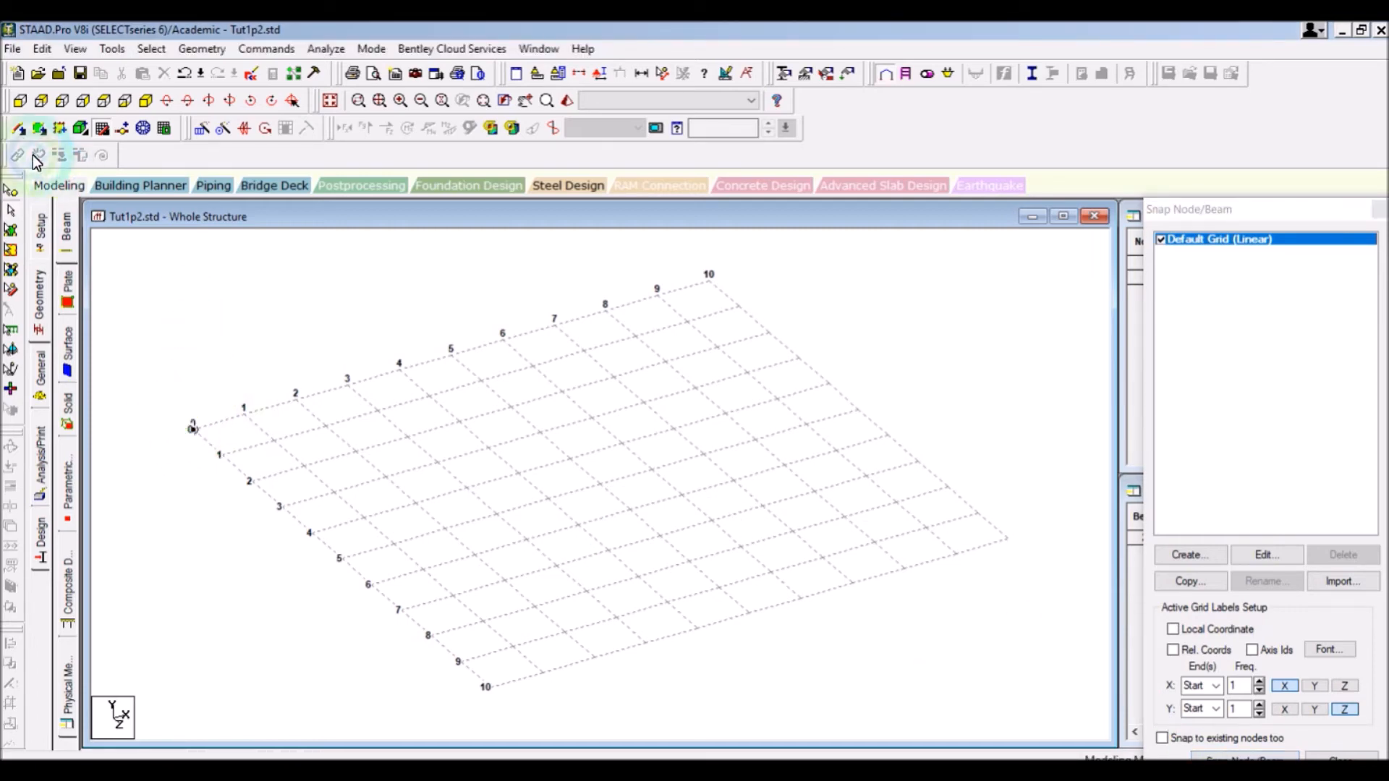
Step: Repeat the origin node along global X with Translational Repeat, using 2 steps of 3 m spacing without linking the steps
{"action": "left_click", "coordinate": [9, 192]}
{"action": "left_click", "coordinate": [191, 382]}
{"action": "left_click_drag", "start_coordinate": [220, 400], "coordinate": [160, 473]}
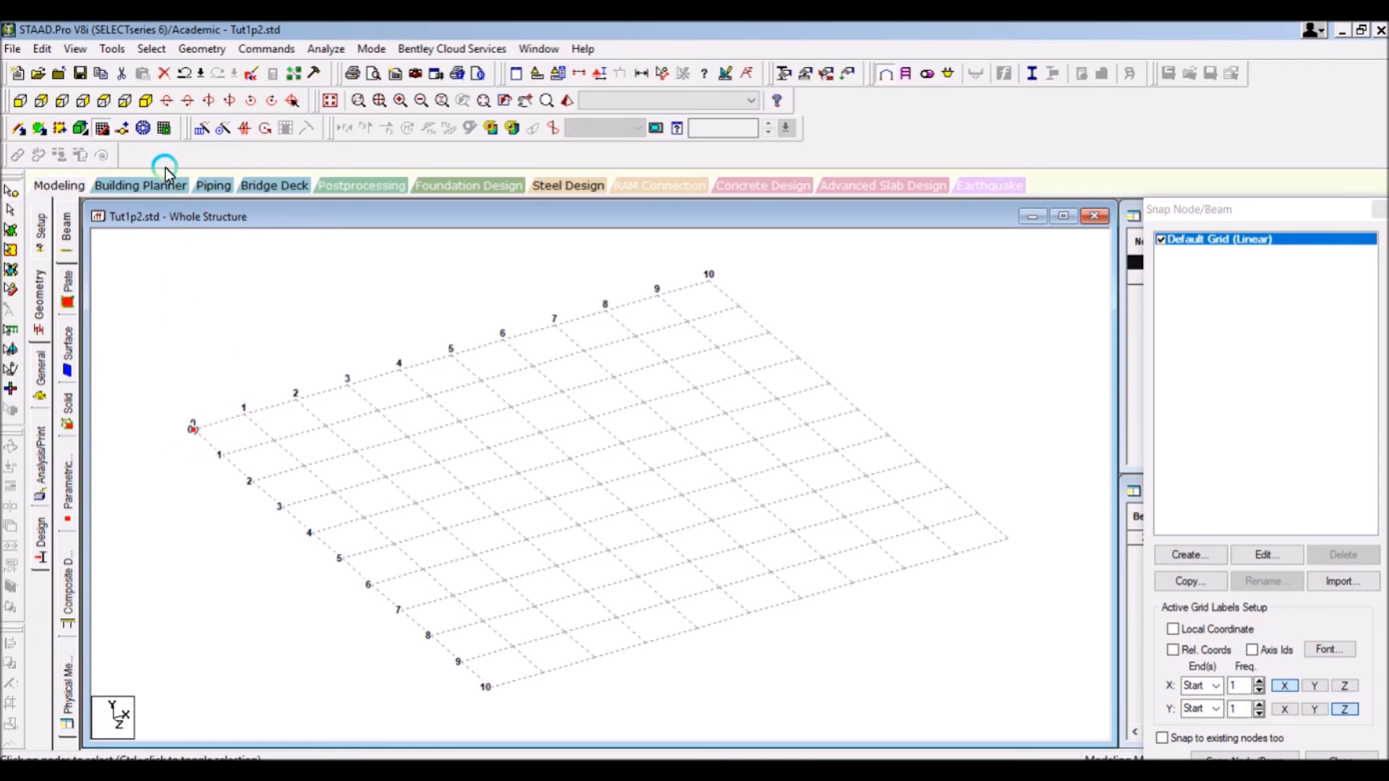
{"action": "left_click", "coordinate": [197, 130]}
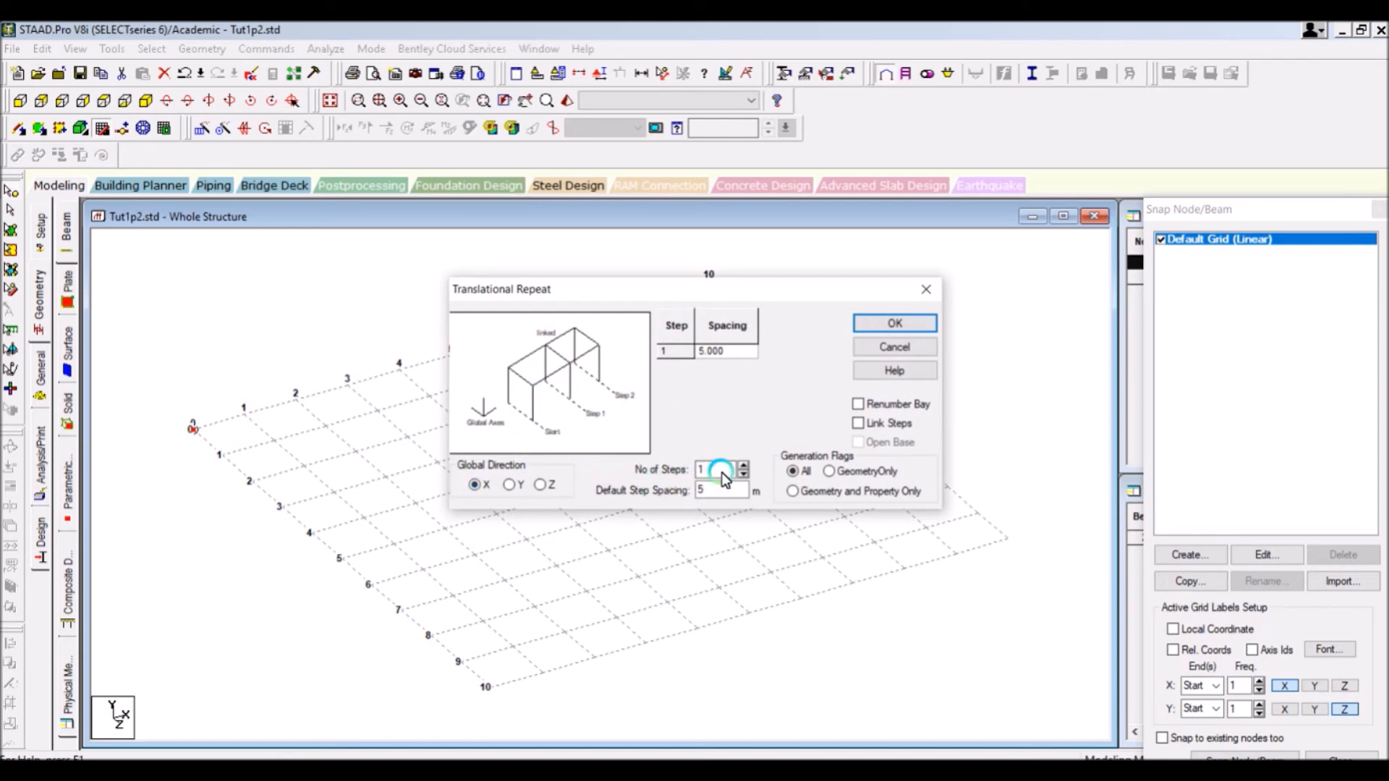
{"action": "left_click", "coordinate": [743, 466]}
{"action": "left_click_drag", "start_coordinate": [713, 487], "coordinate": [669, 484]}
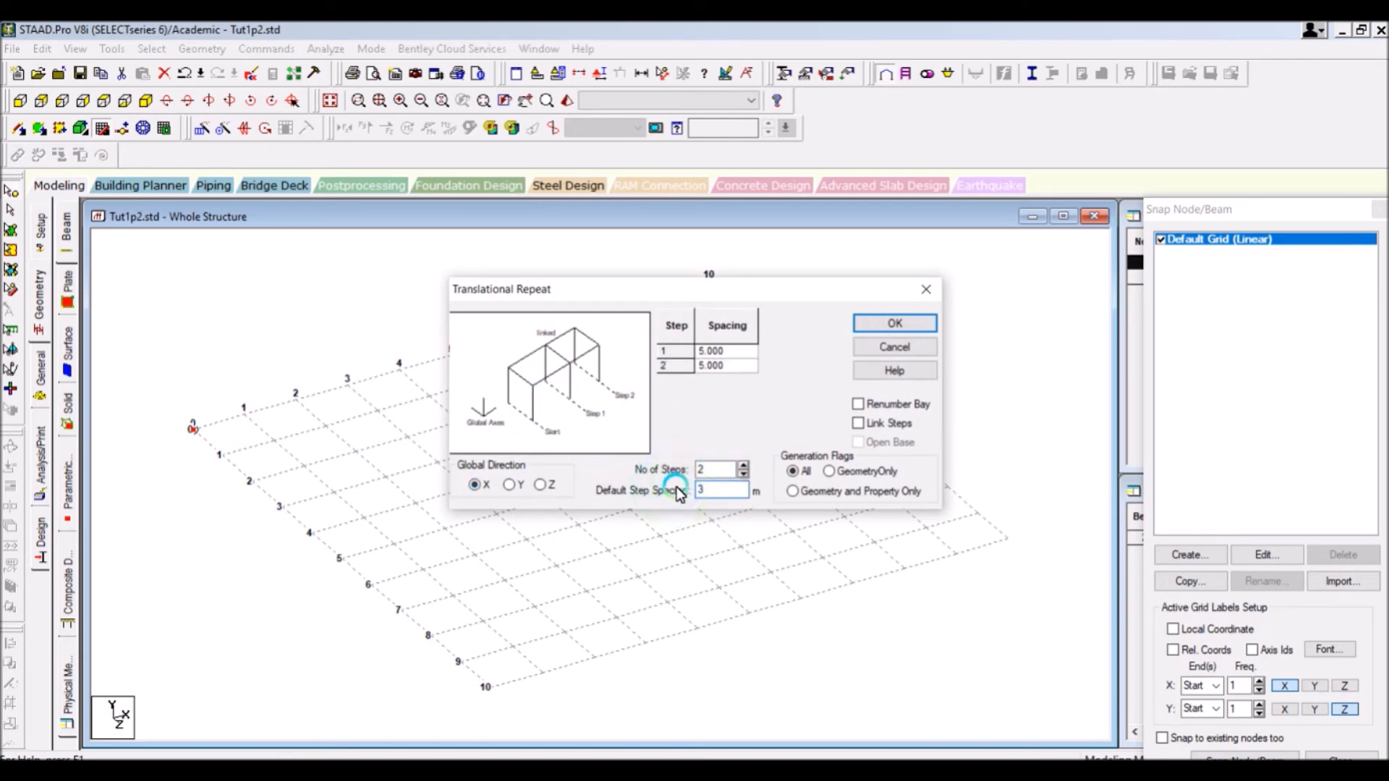
{"action": "left_click_drag", "start_coordinate": [755, 293], "coordinate": [947, 208]}
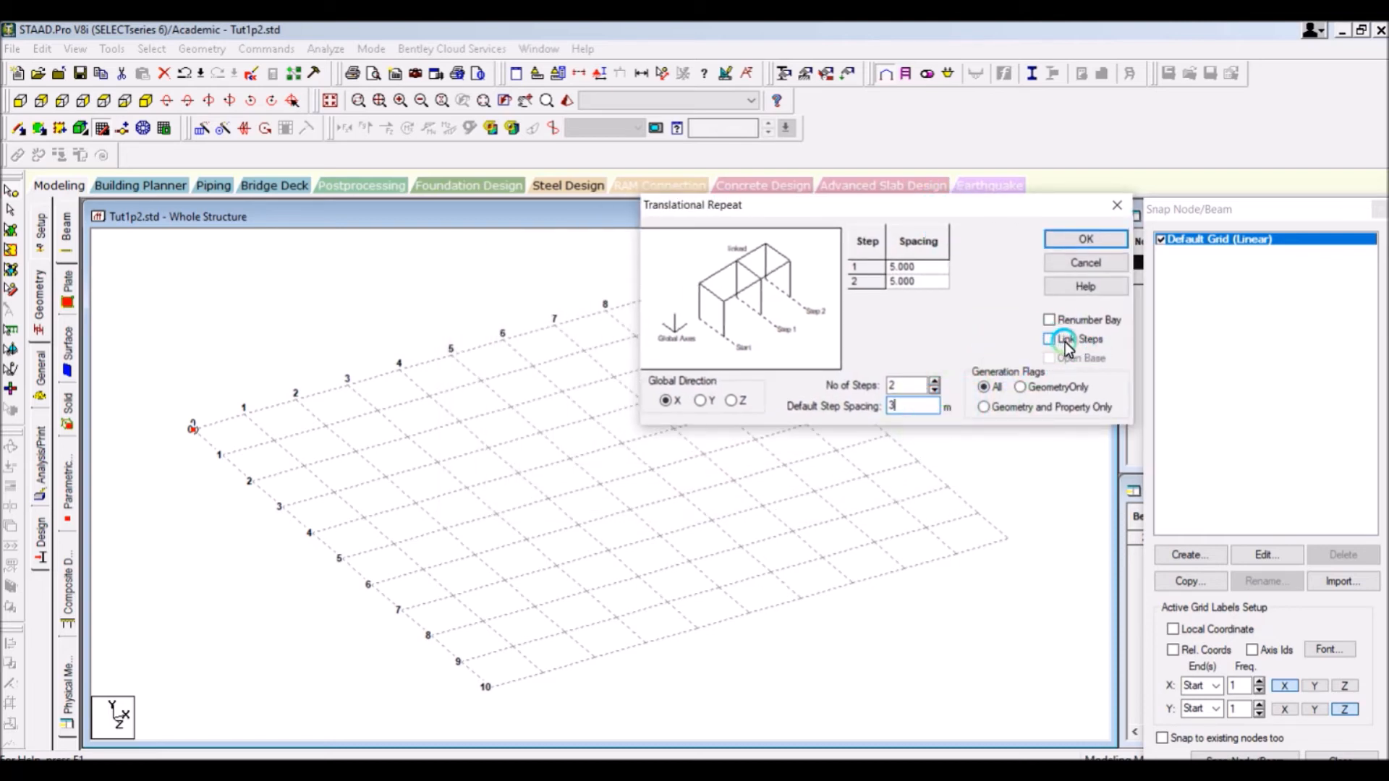
{"action": "left_click", "coordinate": [1083, 239]}
Step: Repeat the three nodes of the X row along global Z in 2 unlinked steps of 3 m
{"action": "left_click_drag", "start_coordinate": [544, 310], "coordinate": [165, 470]}
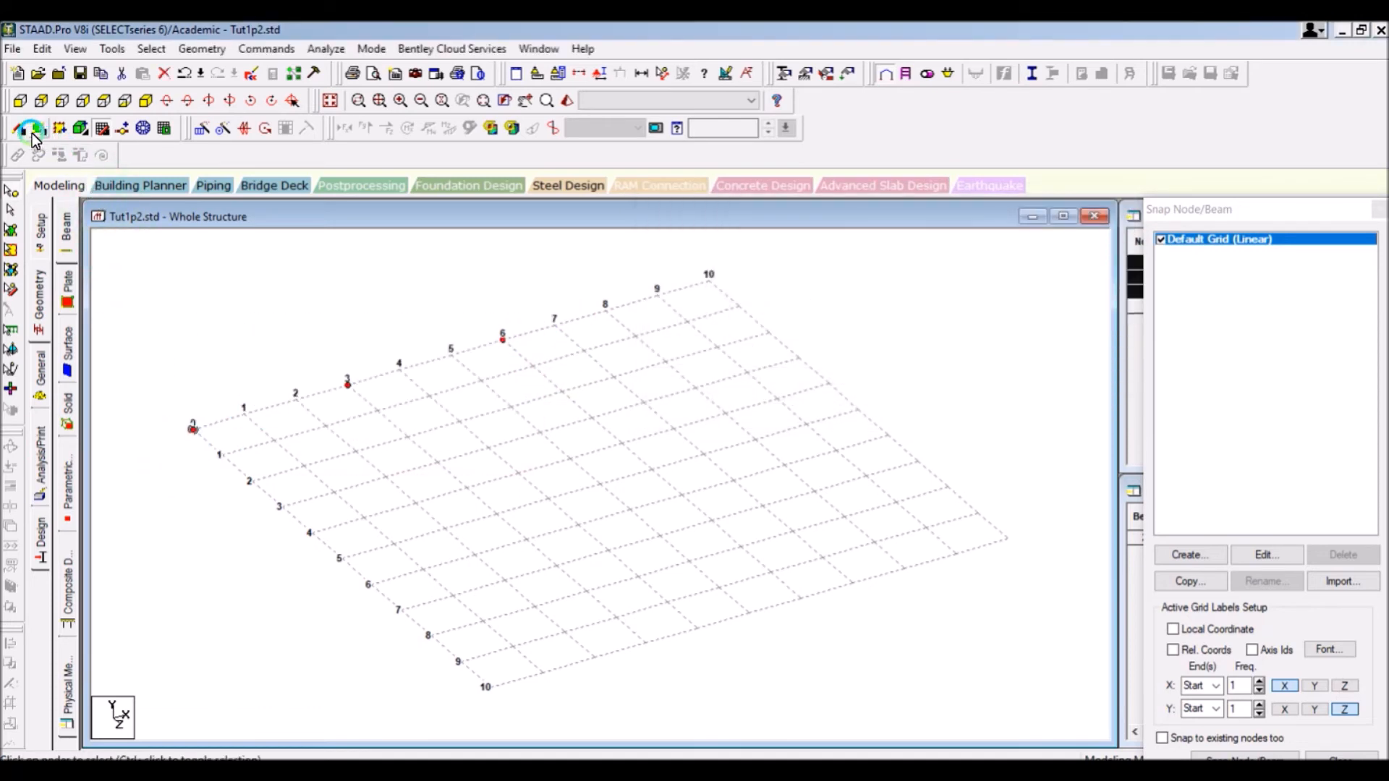
{"action": "left_click", "coordinate": [200, 130]}
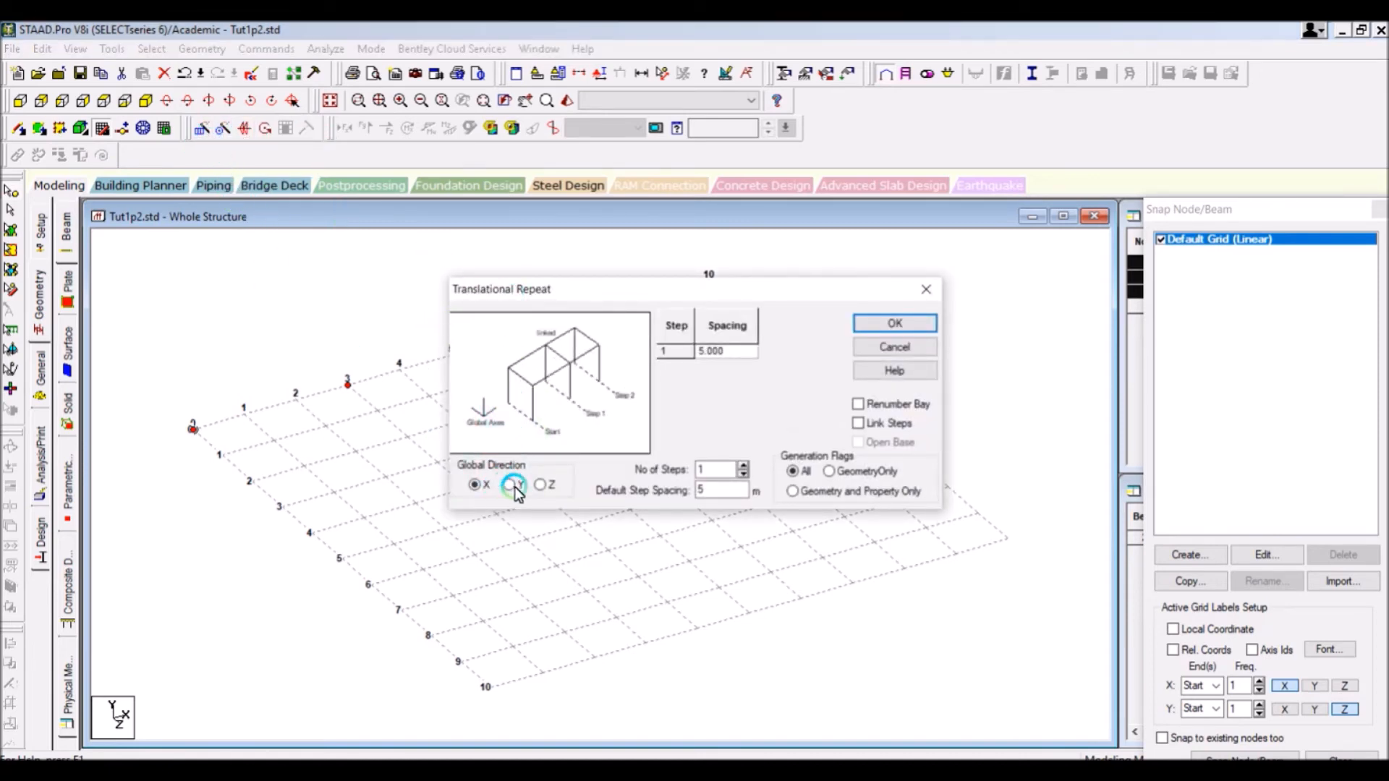
{"action": "left_click", "coordinate": [548, 485]}
{"action": "double_click", "coordinate": [716, 490]}
{"action": "type", "text": "3"}
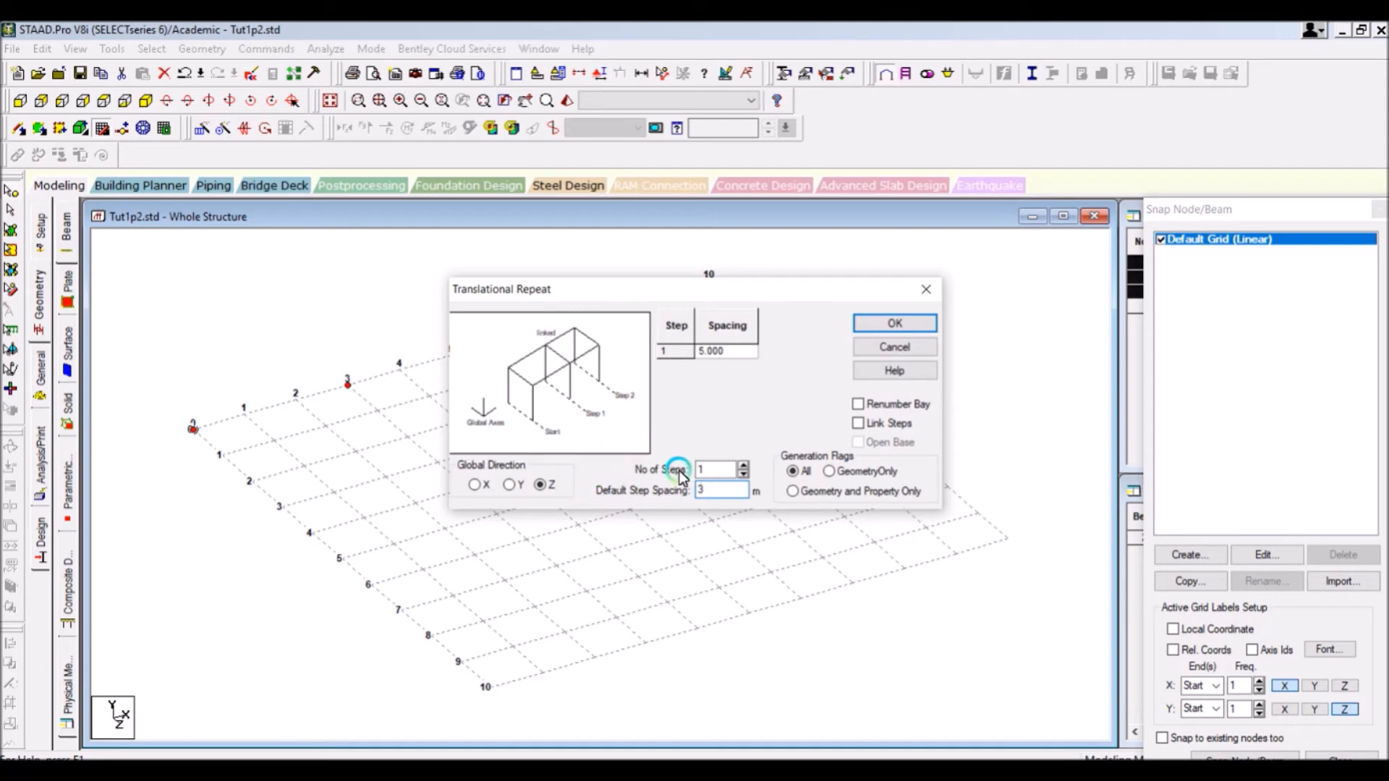
{"action": "left_click", "coordinate": [743, 465]}
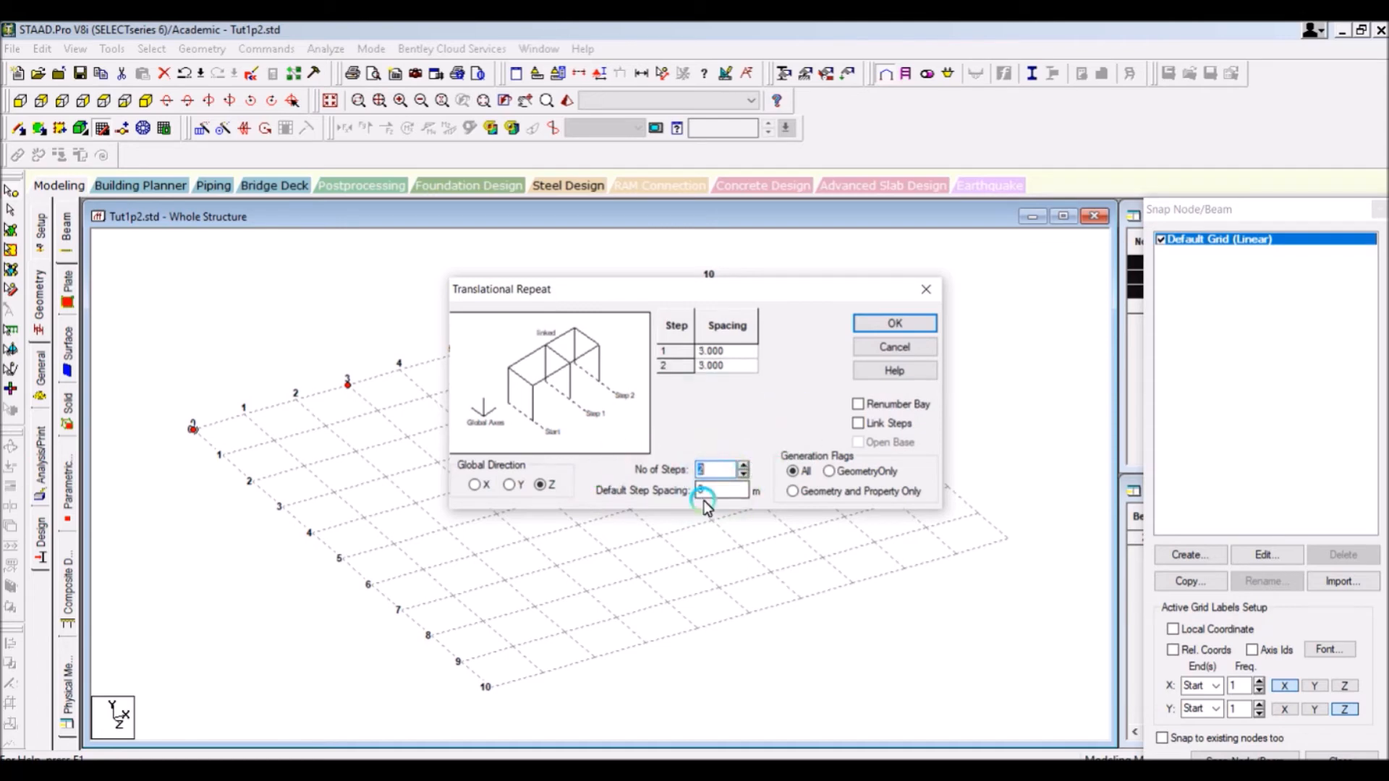
{"action": "left_click", "coordinate": [868, 407]}
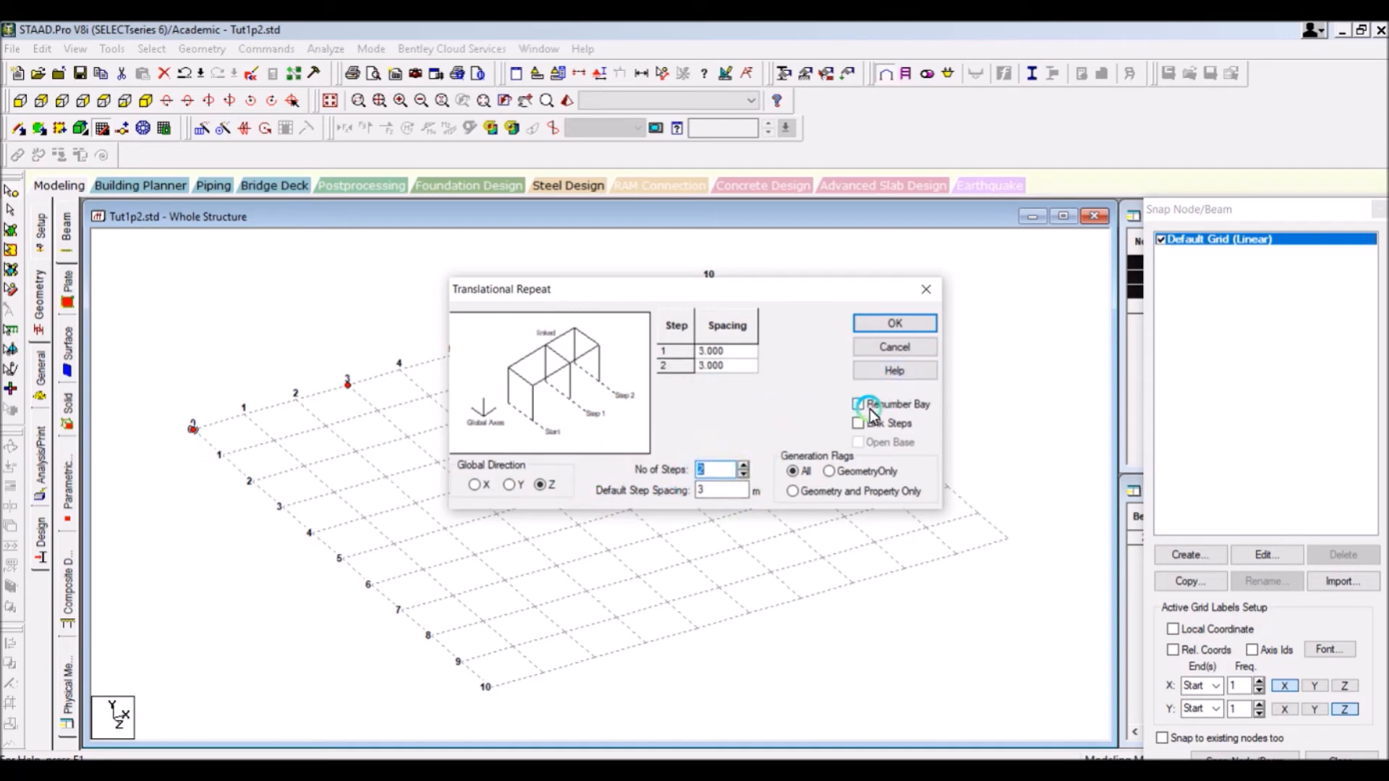
{"action": "left_click", "coordinate": [894, 323]}
{"action": "left_click", "coordinate": [661, 437]}
{"action": "left_click", "coordinate": [772, 450]}
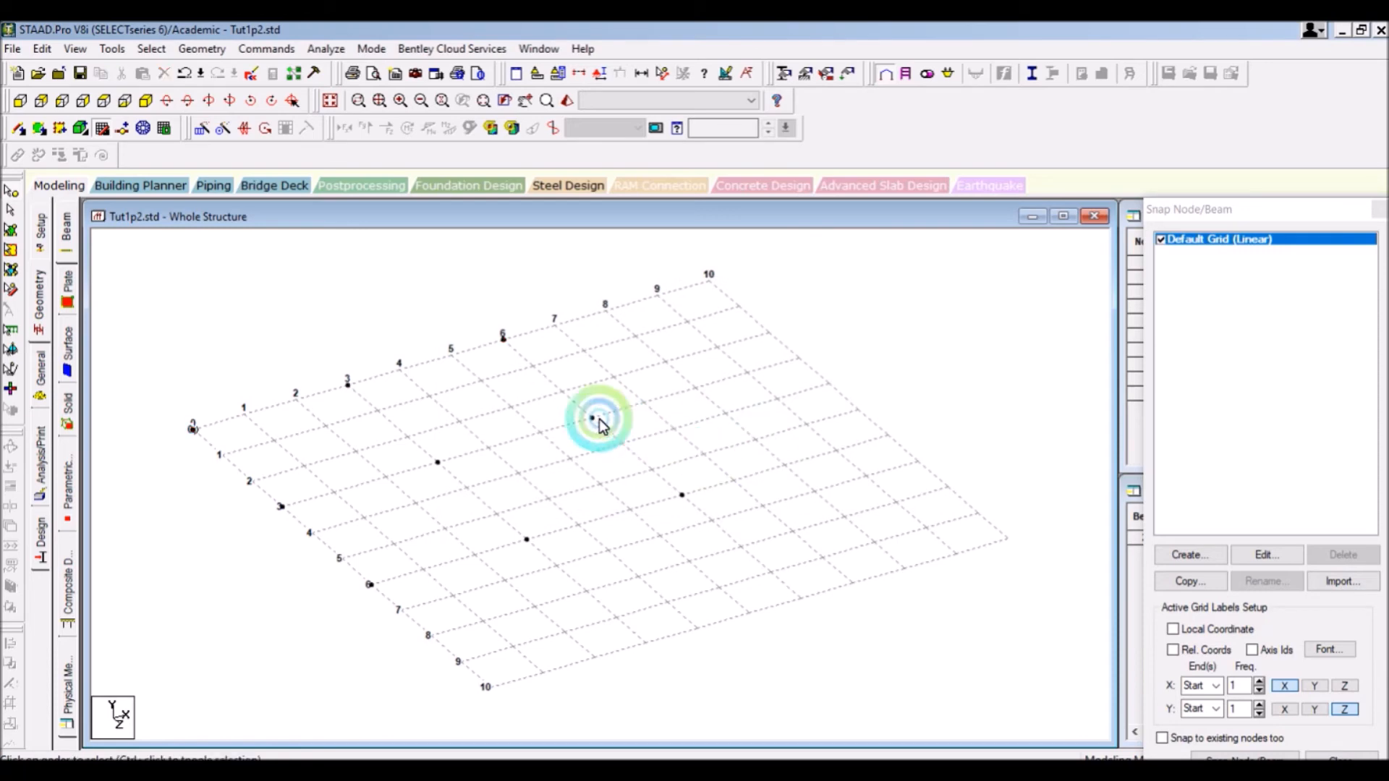
Step: Repeat the two nodes at X = 6 m, Z = 3 m and 6 m, one unlinked 2 m step along global X
{"action": "left_click_drag", "start_coordinate": [582, 400], "coordinate": [735, 507]}
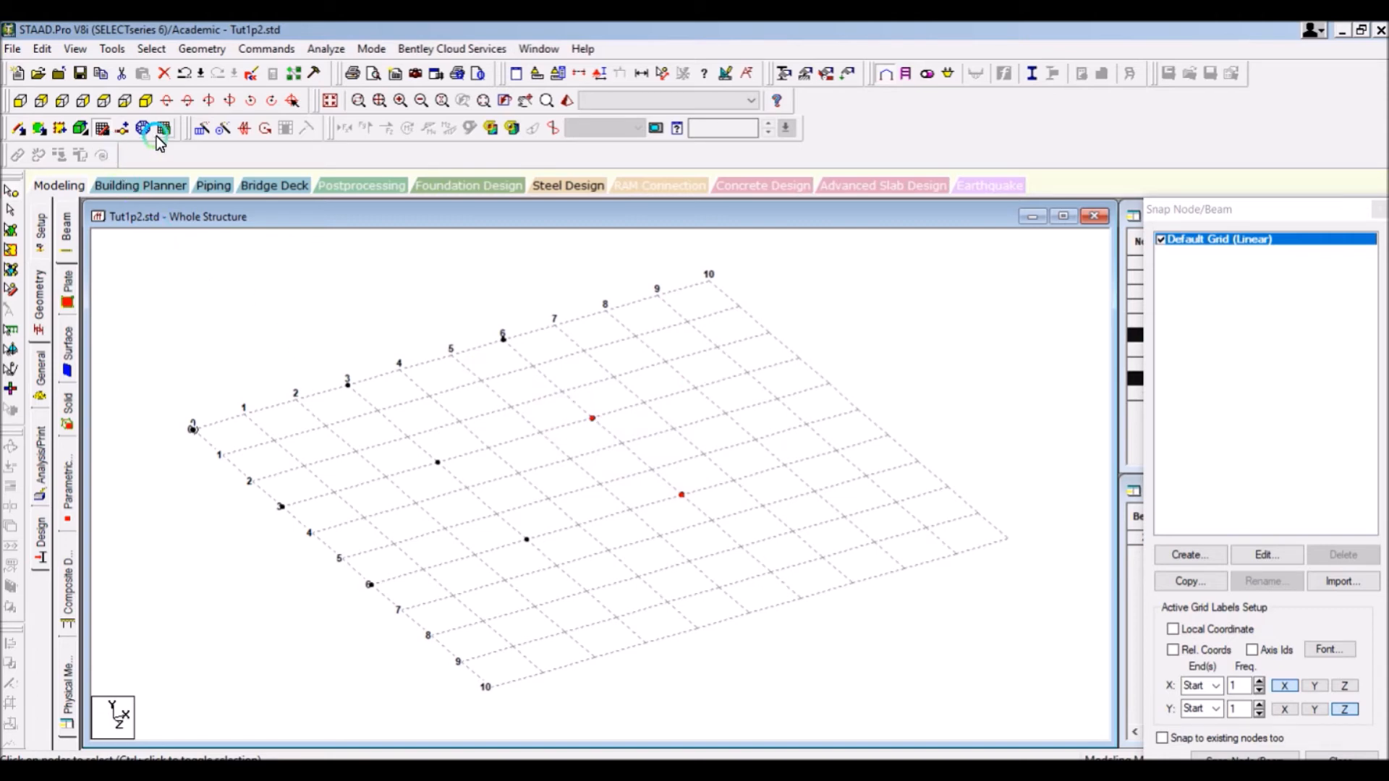
{"action": "left_click", "coordinate": [202, 128]}
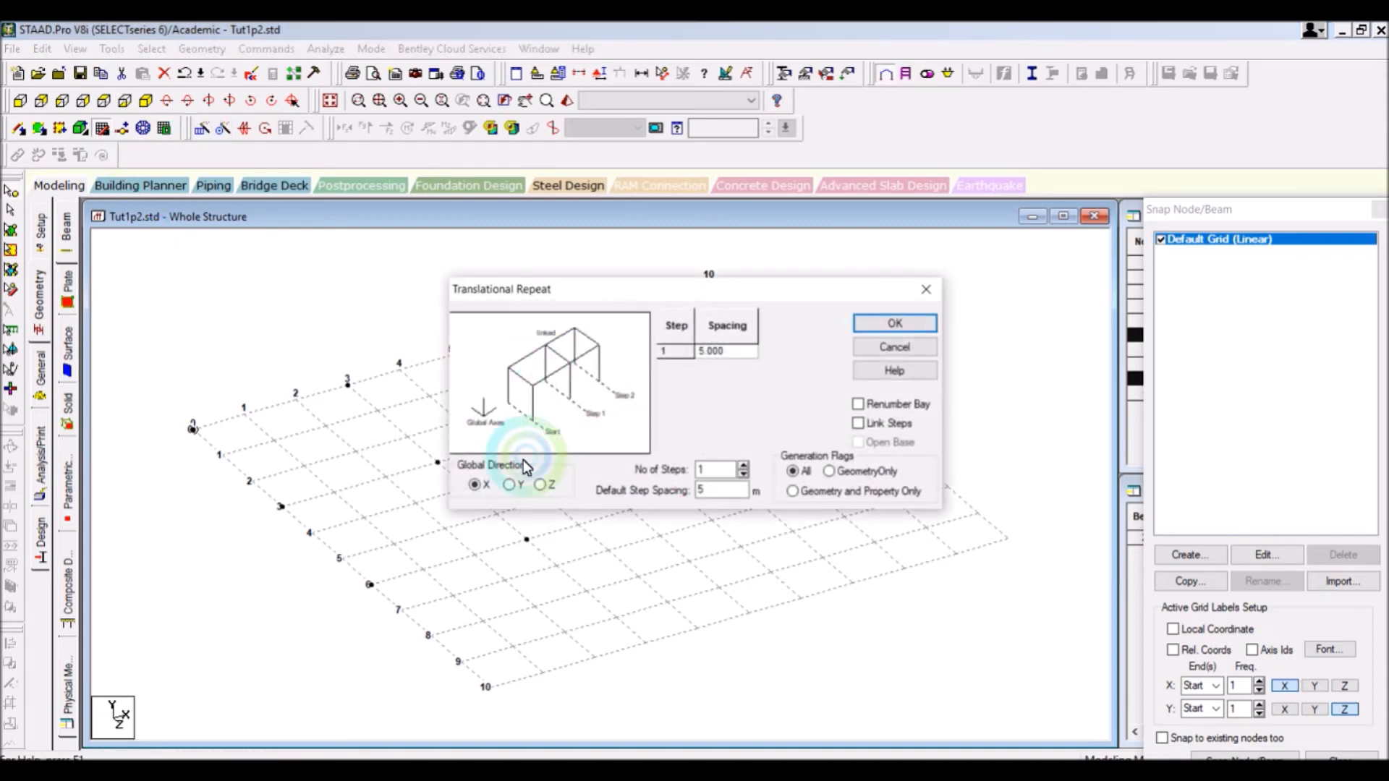
{"action": "double_click", "coordinate": [701, 490]}
{"action": "type", "text": "2"}
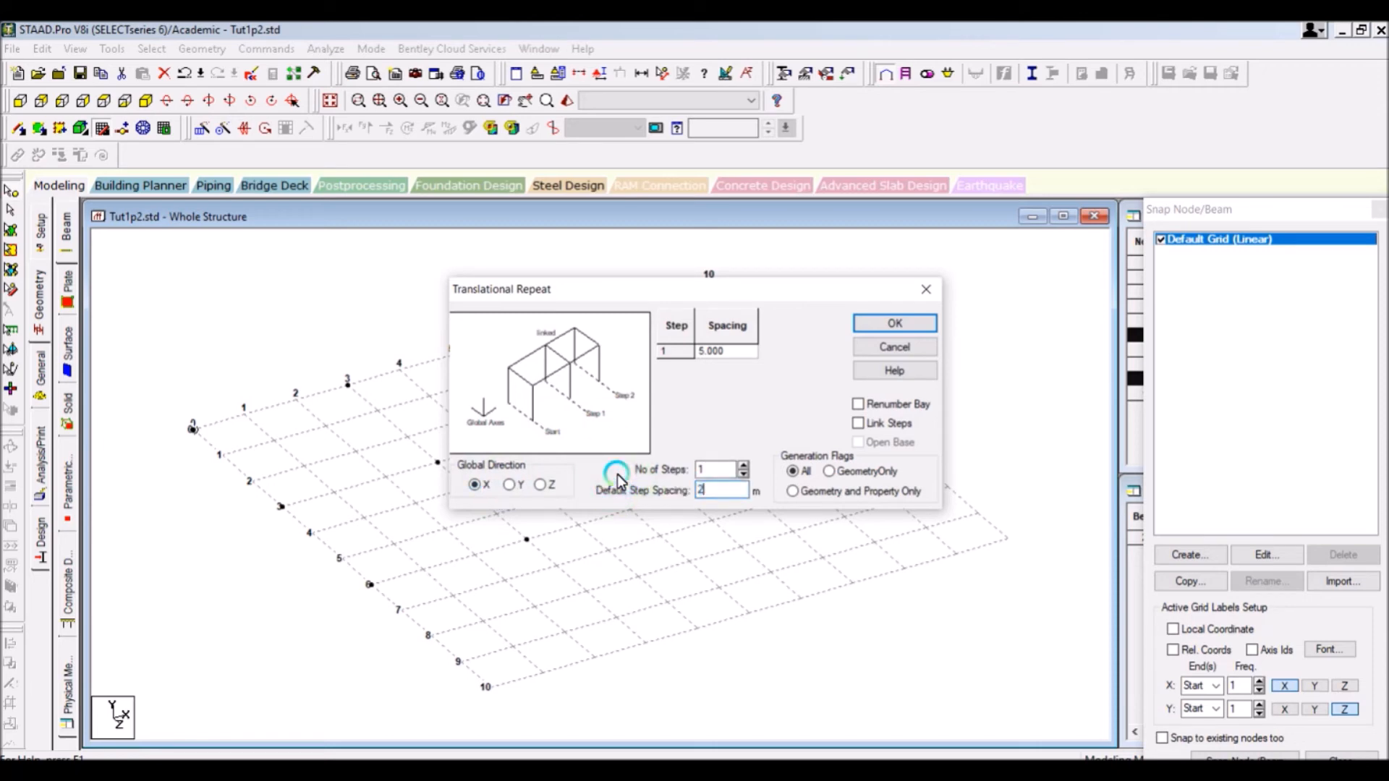
{"action": "left_click", "coordinate": [883, 323]}
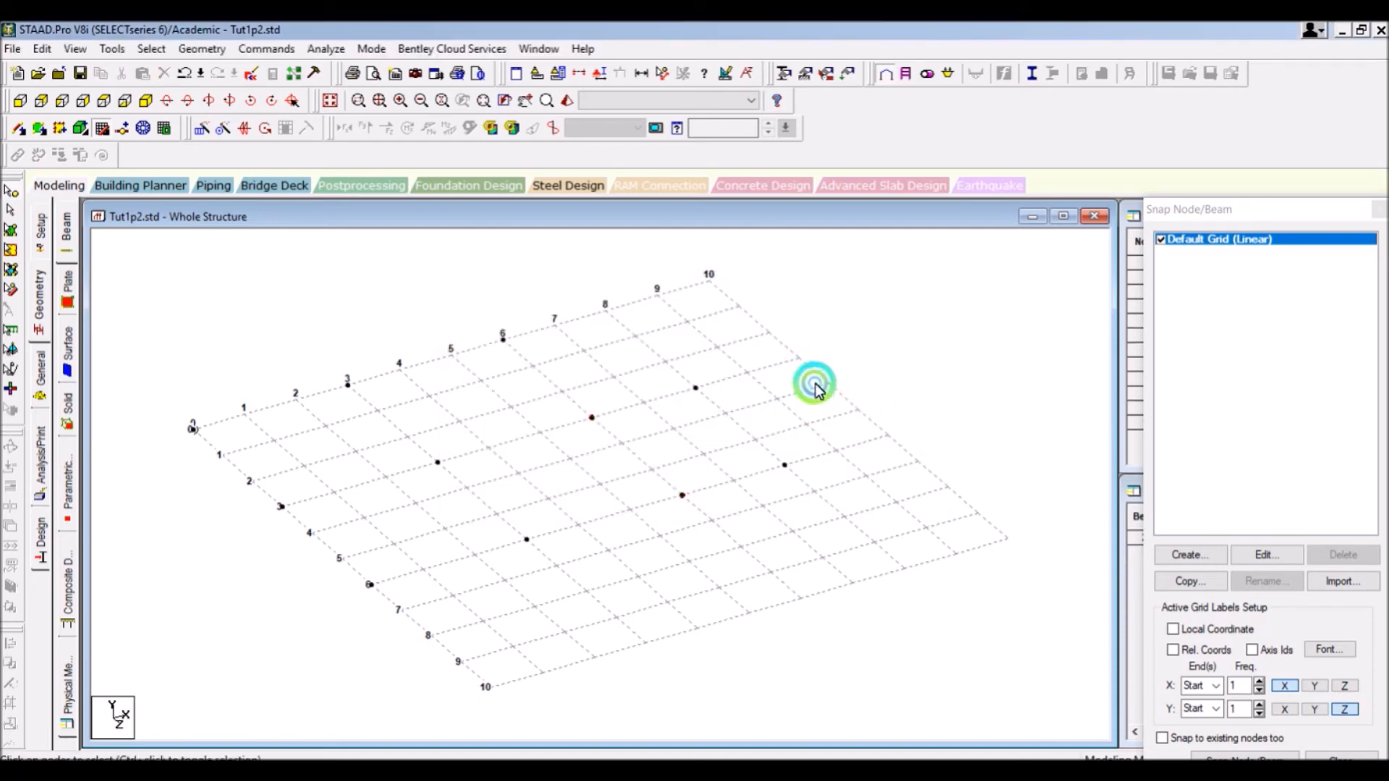
{"action": "left_click", "coordinate": [829, 355]}
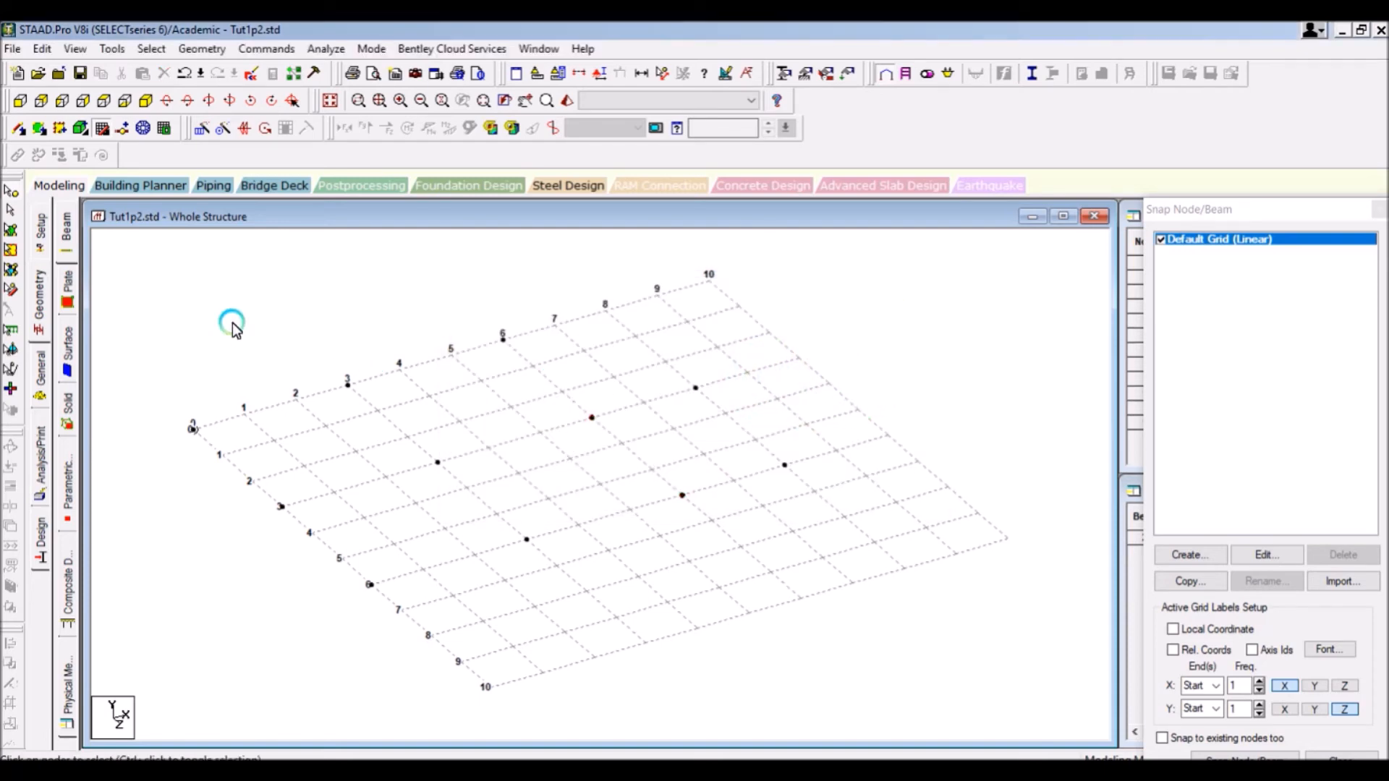
Step: Generate columns from all base nodes by a single 3 m translational repeat along global Y with Link Steps enabled
{"action": "left_click_drag", "start_coordinate": [878, 262], "coordinate": [167, 627]}
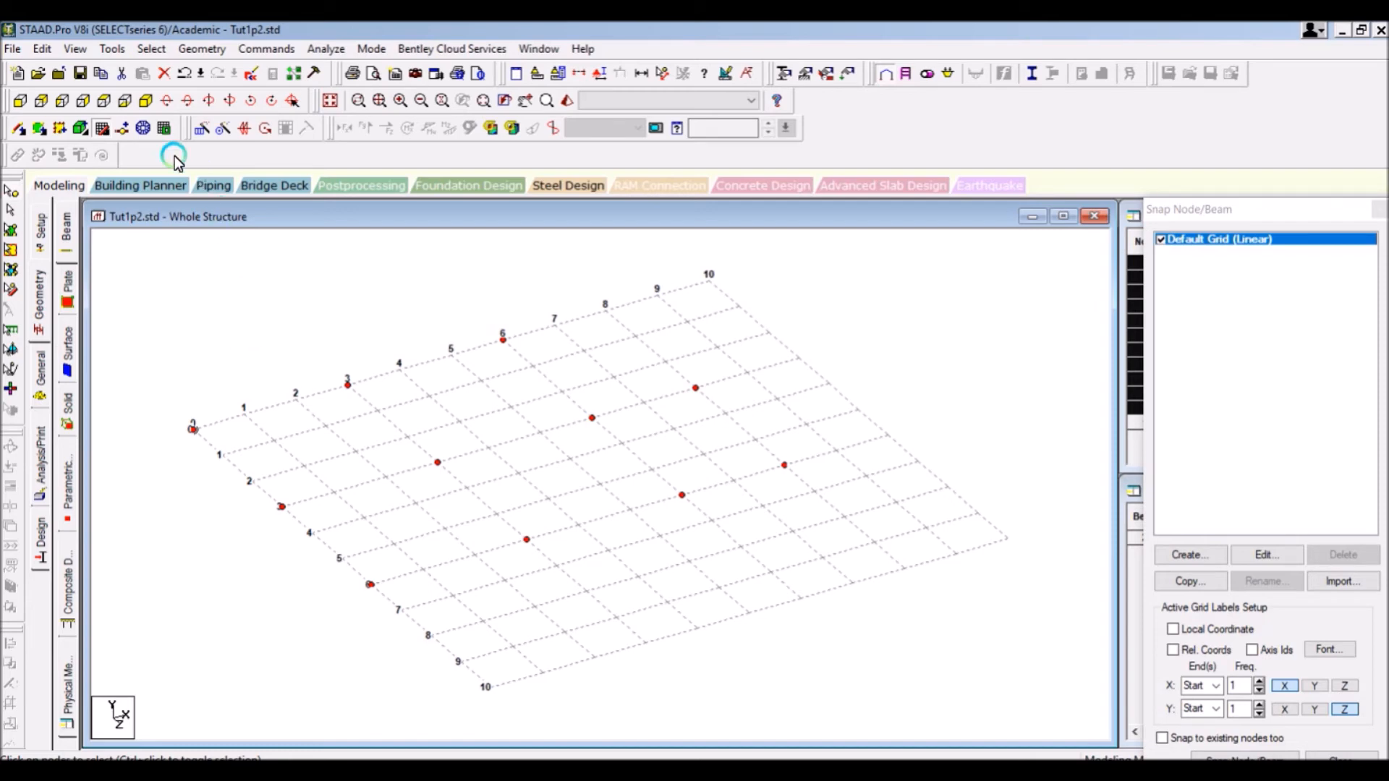
{"action": "left_click", "coordinate": [196, 130]}
{"action": "left_click", "coordinate": [511, 485]}
{"action": "left_click", "coordinate": [706, 493]}
{"action": "left_click_drag", "start_coordinate": [717, 493], "coordinate": [649, 490]}
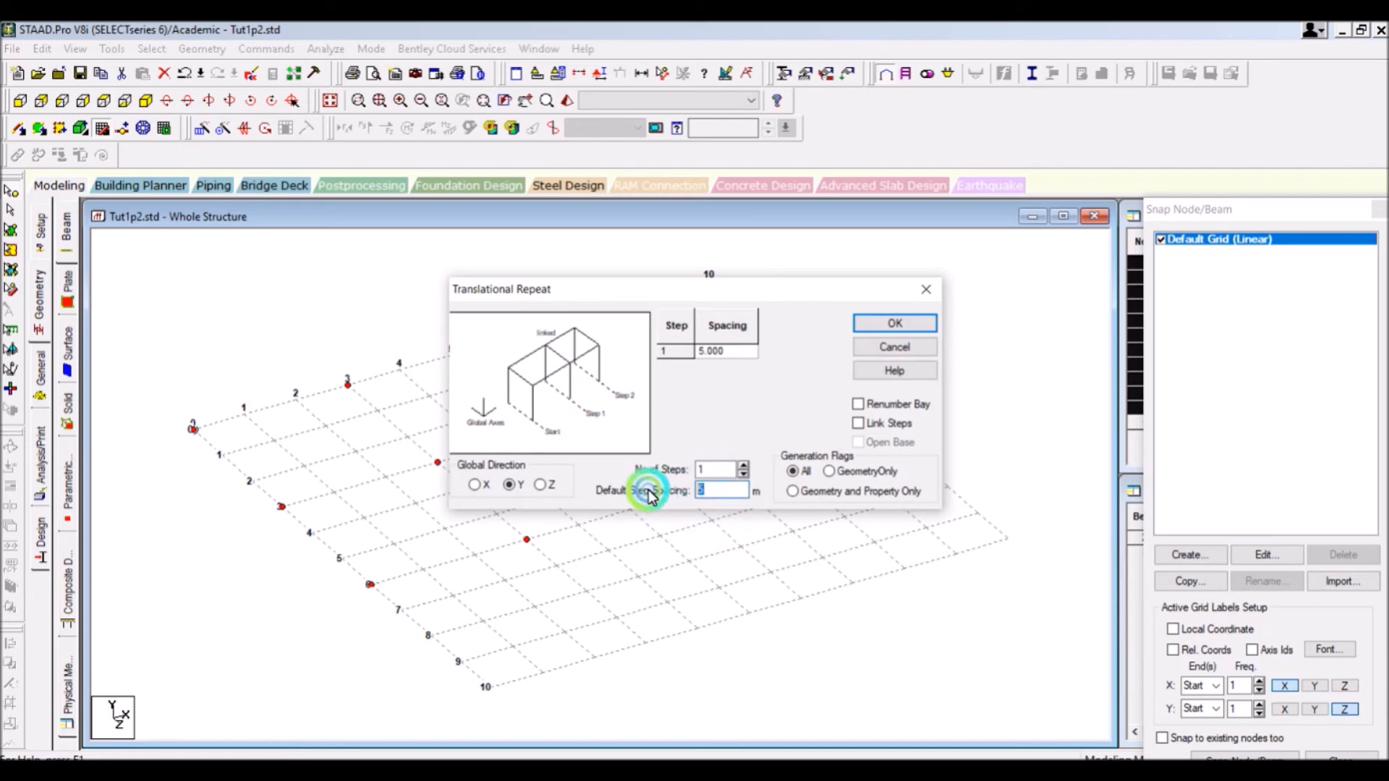
{"action": "type", "text": "3"}
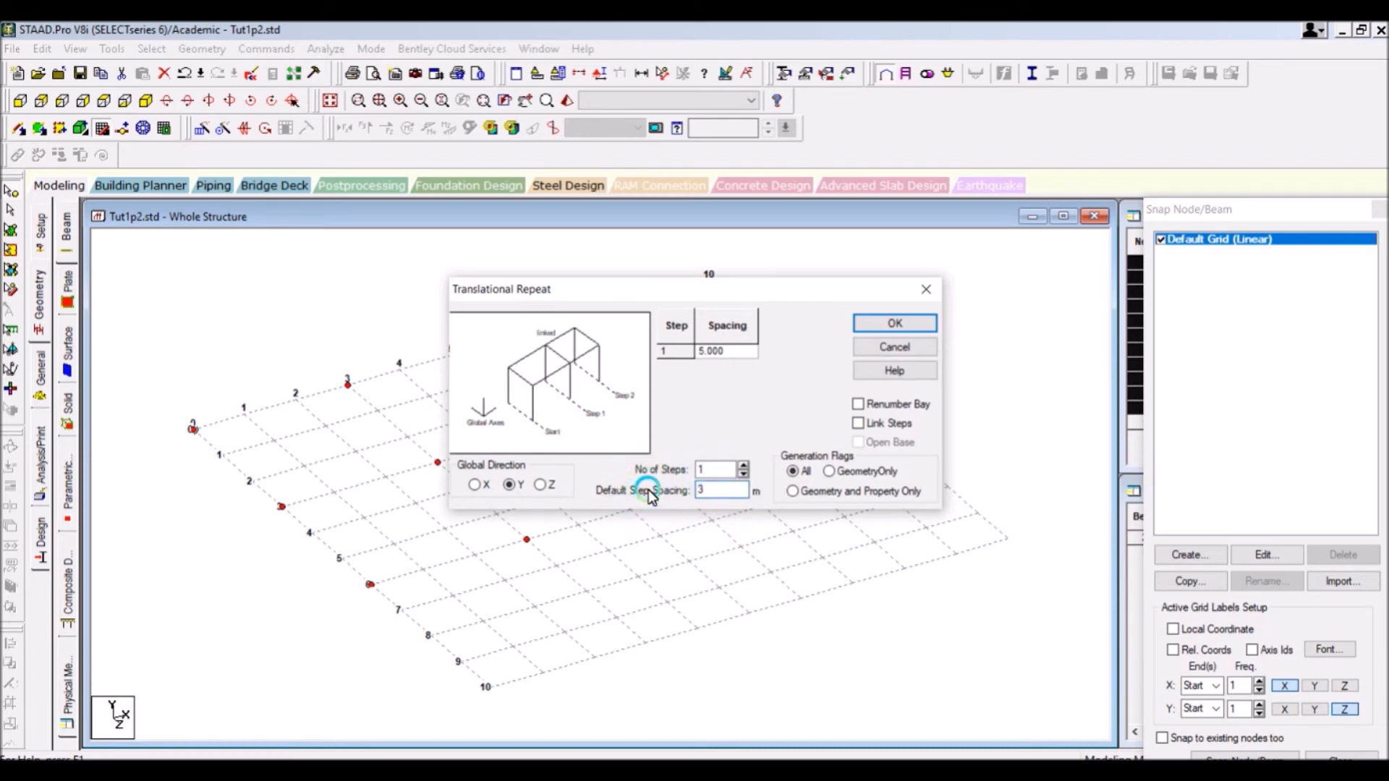
{"action": "left_click", "coordinate": [859, 425]}
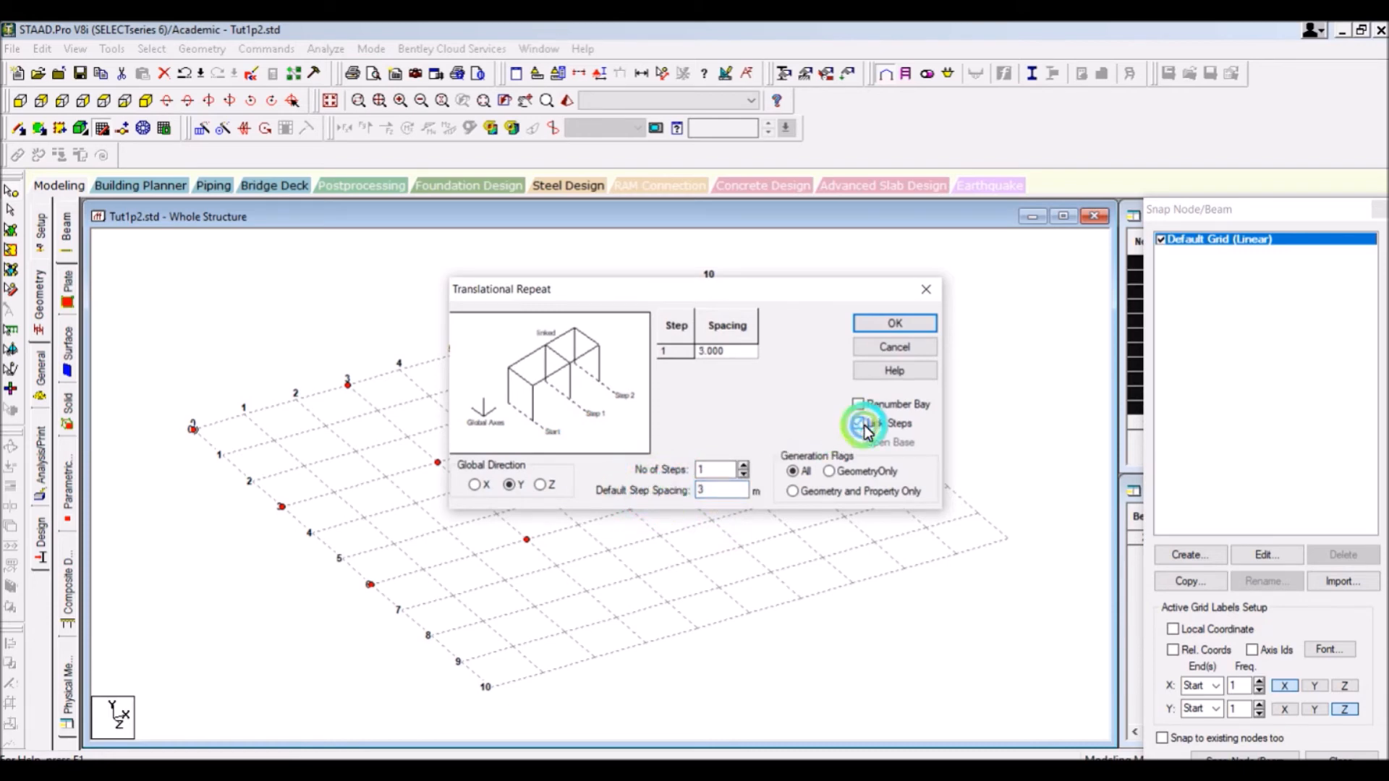
{"action": "left_click", "coordinate": [887, 331]}
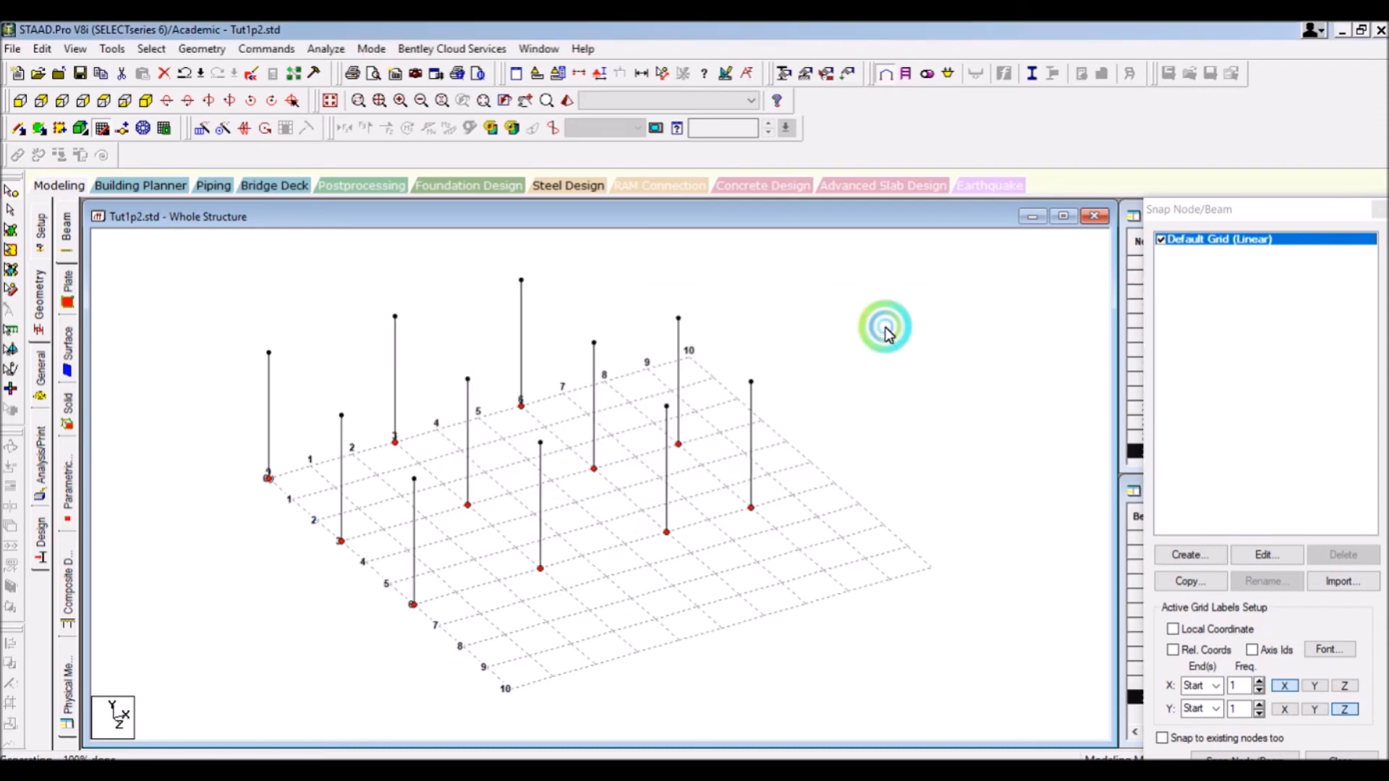
{"action": "left_click", "coordinate": [837, 375]}
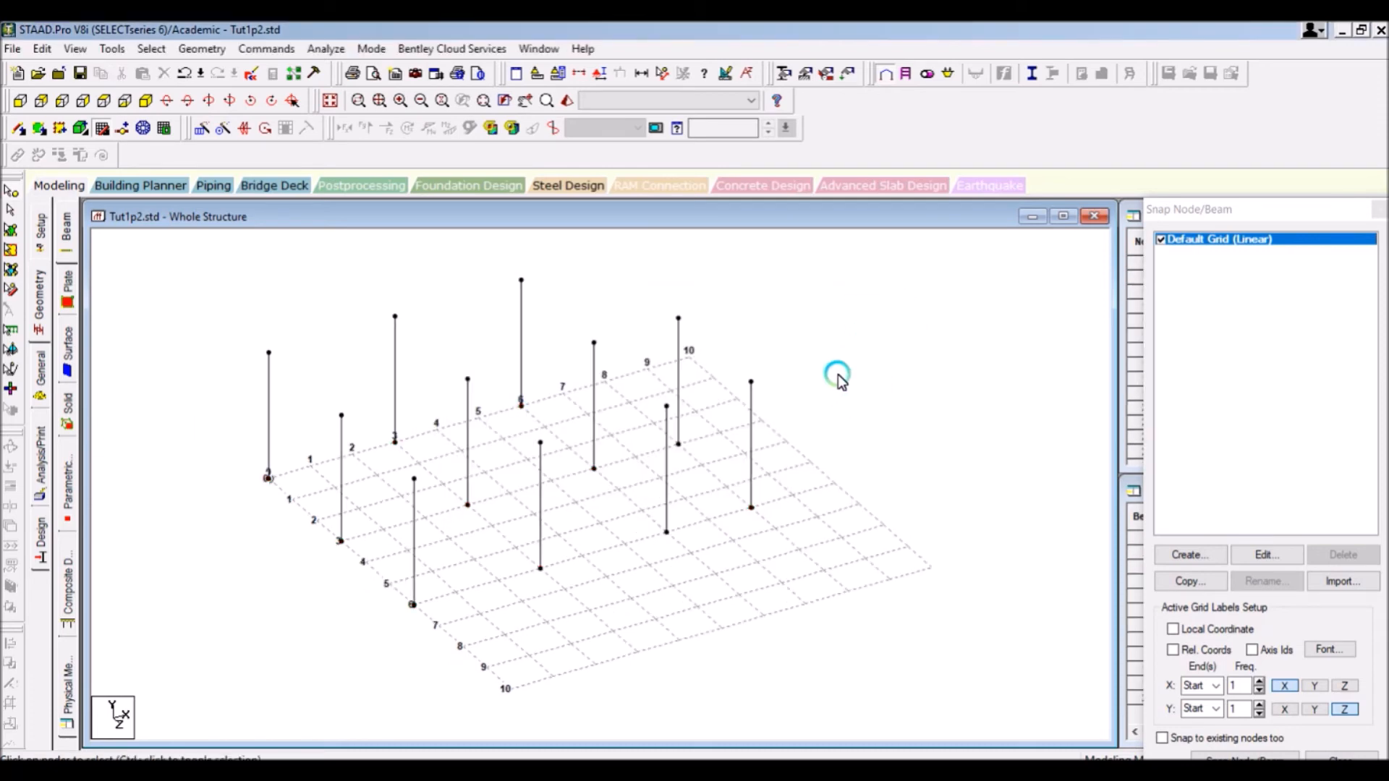
Step: Select all column top nodes in the front view, return to the isometric view and connect them with beams along the X axis
{"action": "left_click", "coordinate": [20, 100]}
{"action": "left_click", "coordinate": [166, 300]}
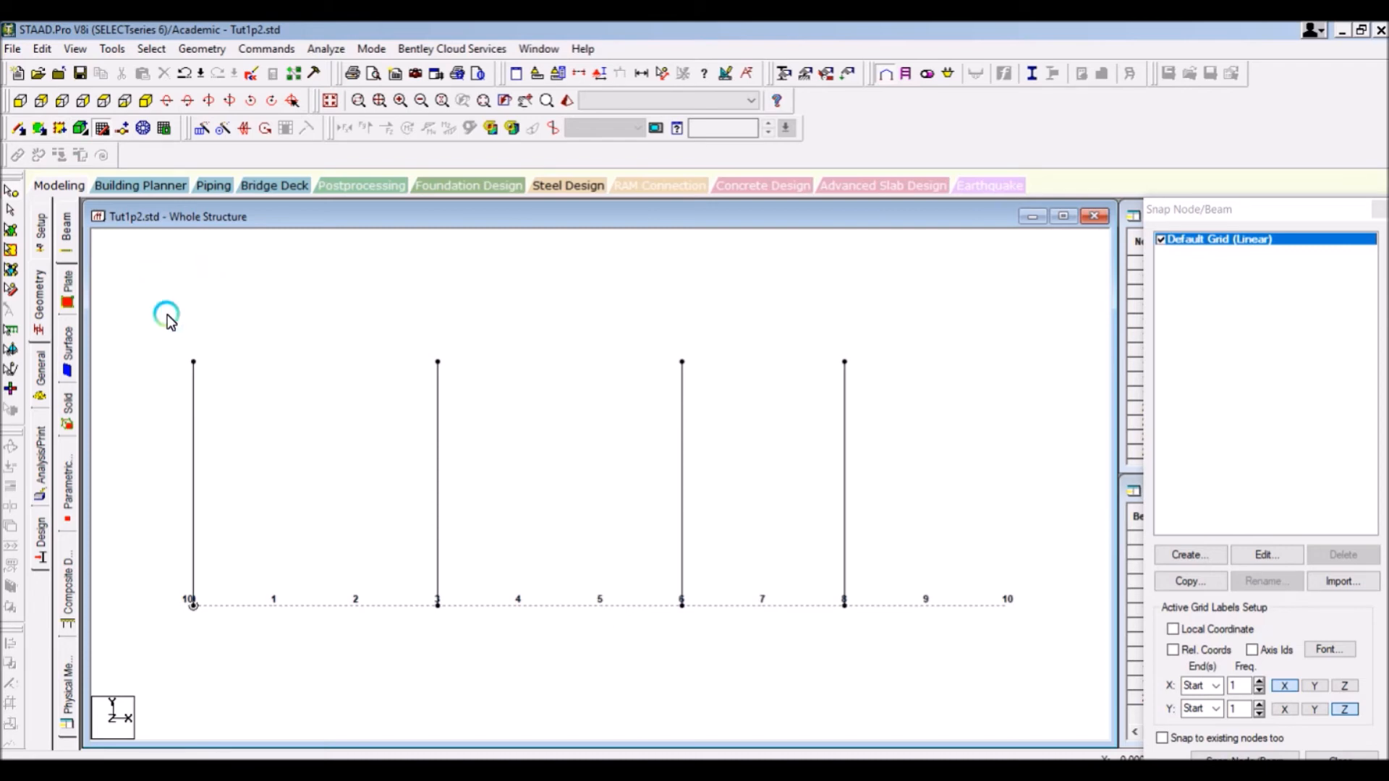
{"action": "left_click_drag", "start_coordinate": [156, 318], "coordinate": [977, 405]}
{"action": "left_click", "coordinate": [145, 100]}
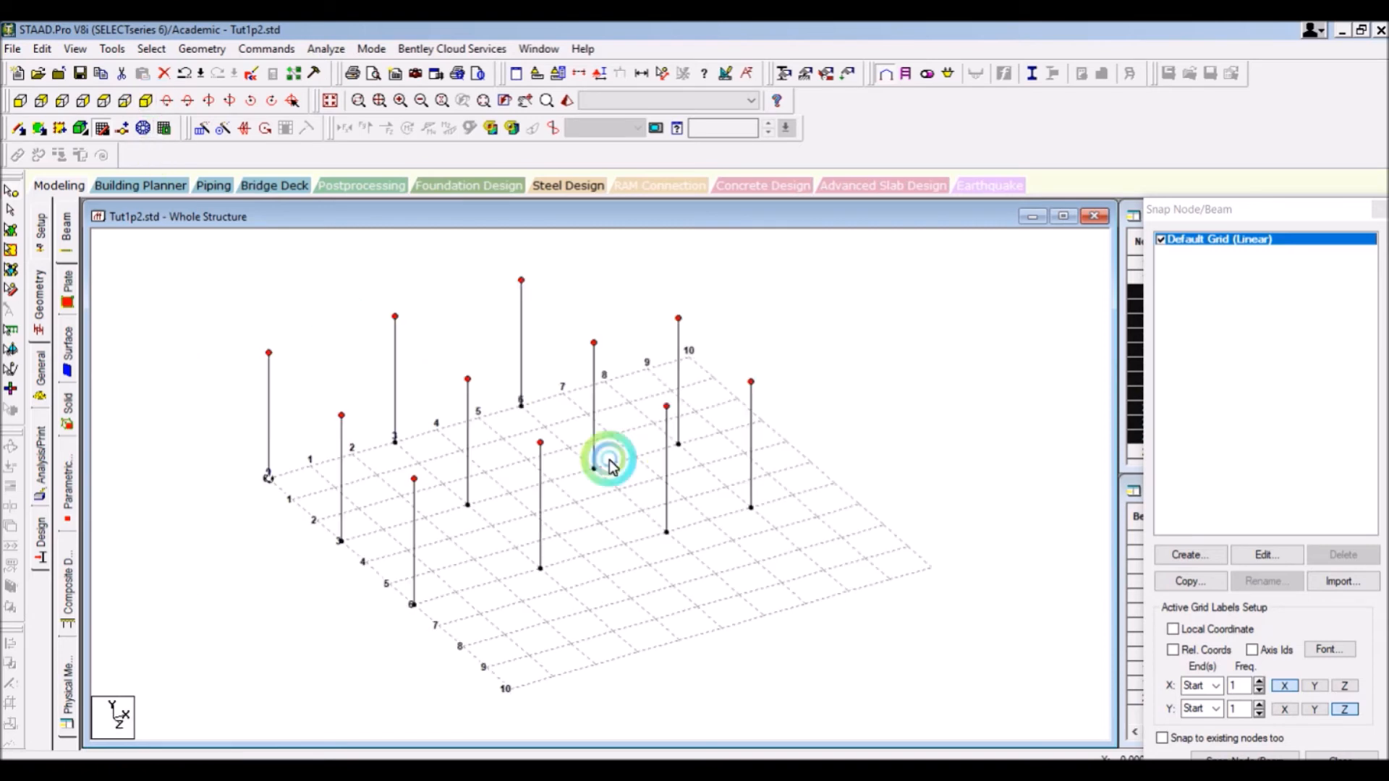
{"action": "left_click", "coordinate": [154, 52]}
{"action": "mouse_move", "coordinate": [293, 138]}
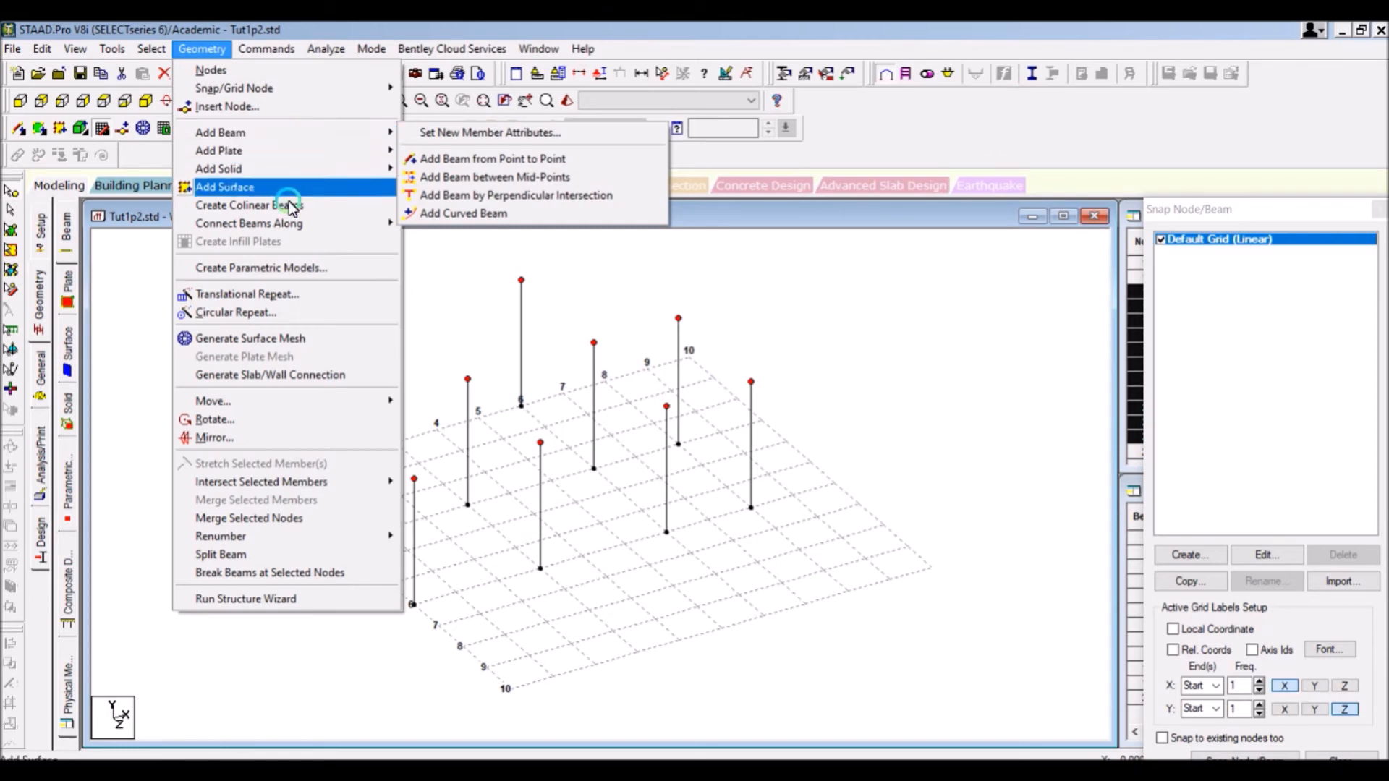
{"action": "mouse_move", "coordinate": [293, 224]}
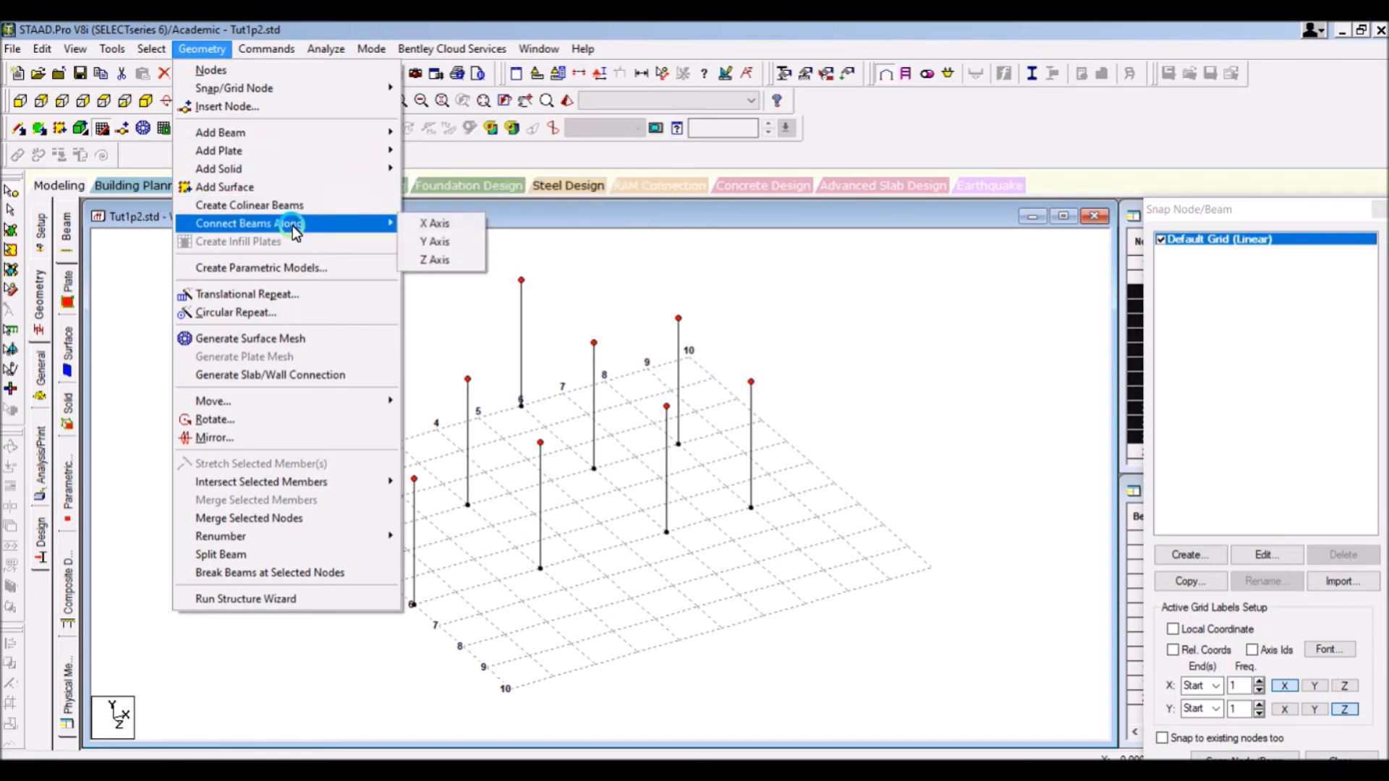
{"action": "left_click", "coordinate": [433, 225]}
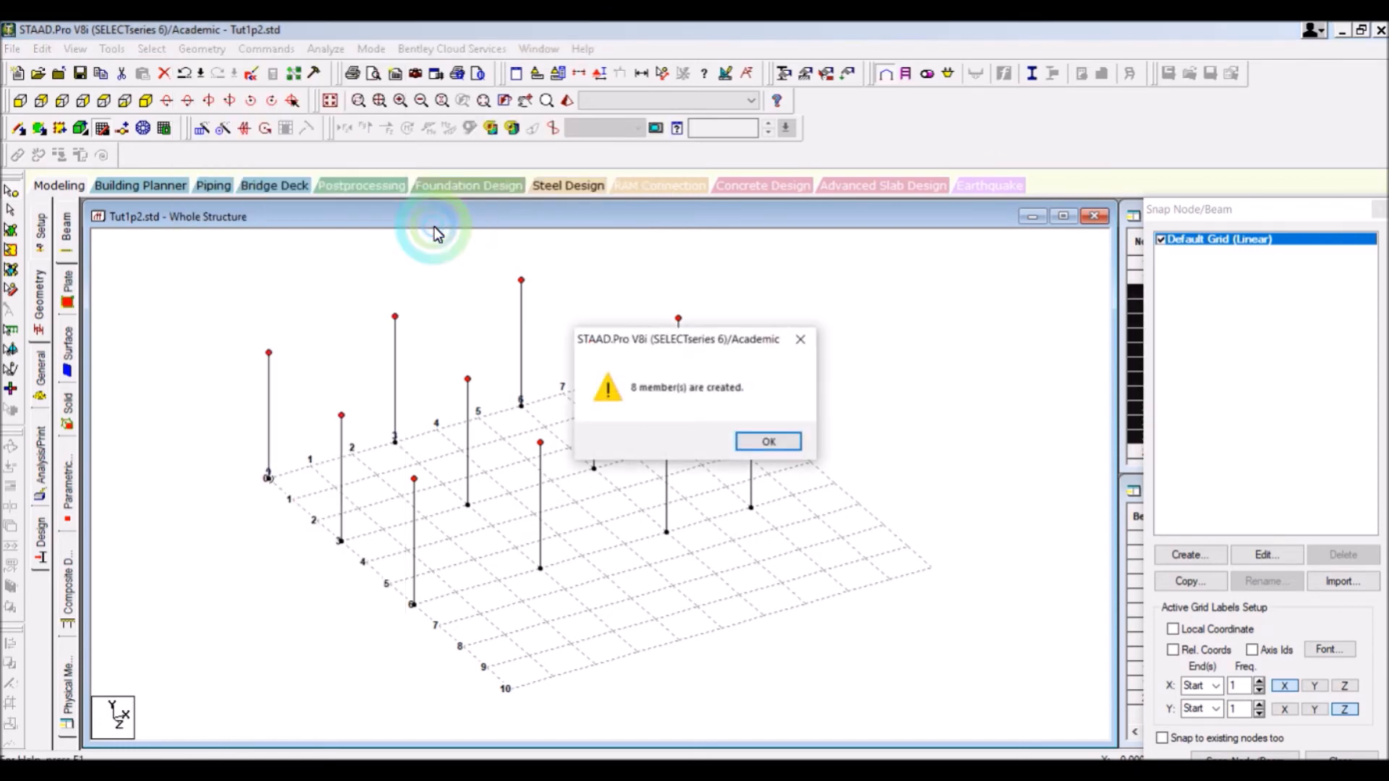
{"action": "left_click", "coordinate": [768, 443]}
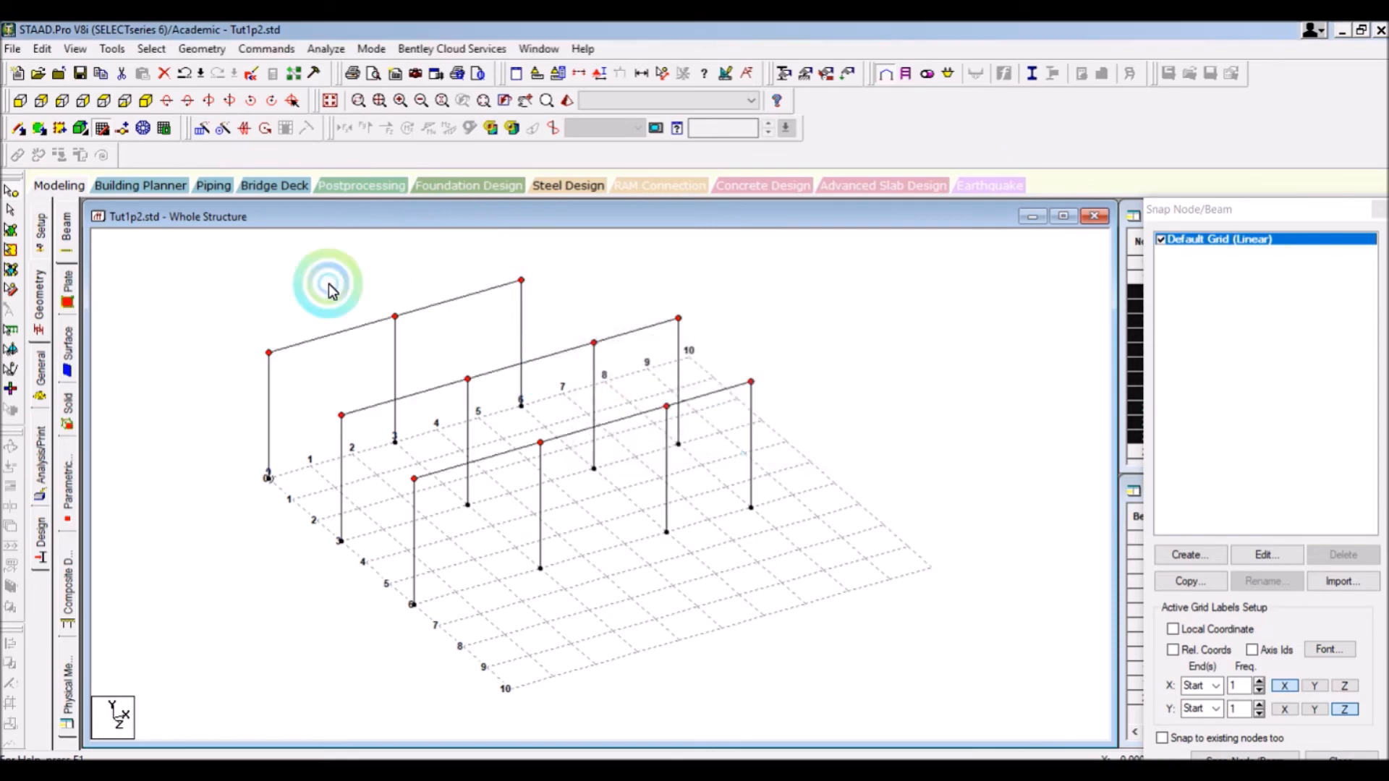
Step: Connect the selected column top nodes with beams along the Z axis, then clear the selection
{"action": "left_click", "coordinate": [154, 49]}
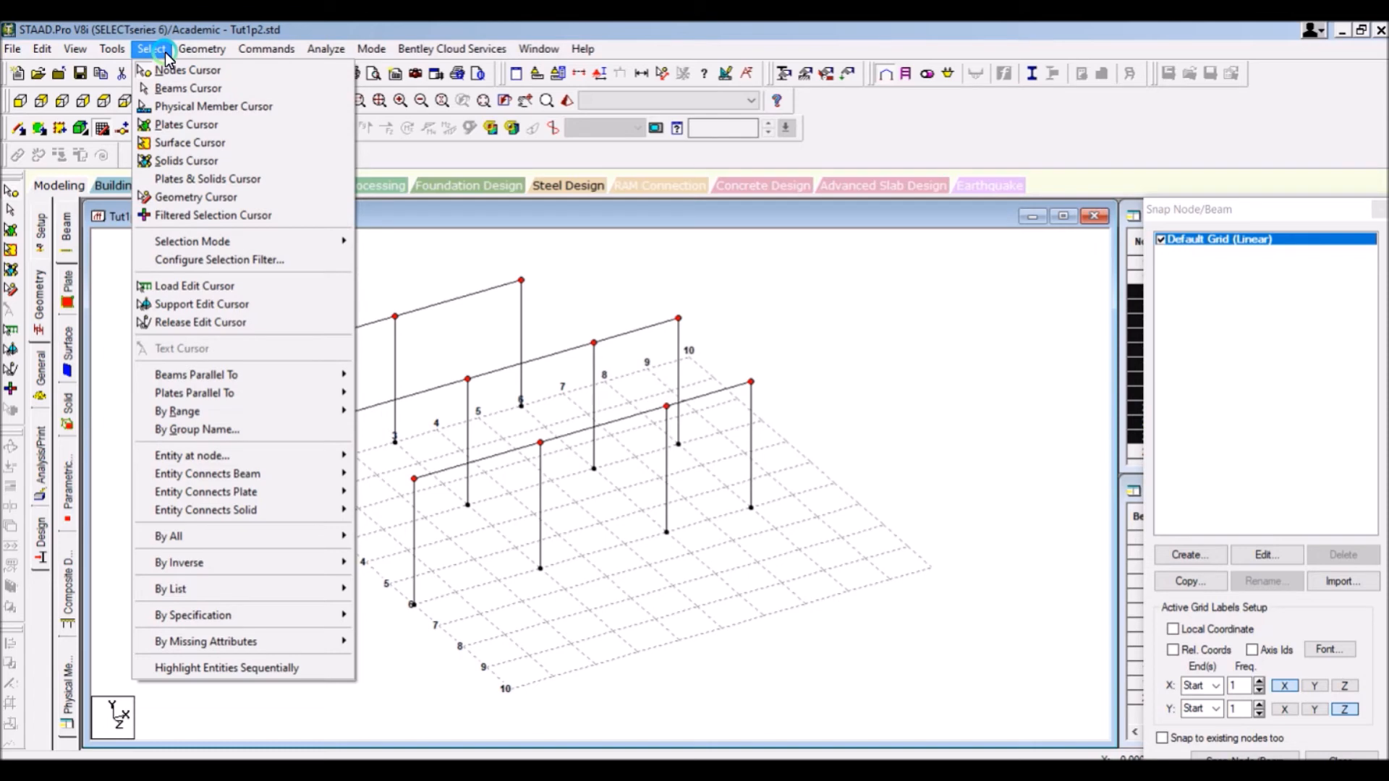
{"action": "left_click", "coordinate": [184, 49]}
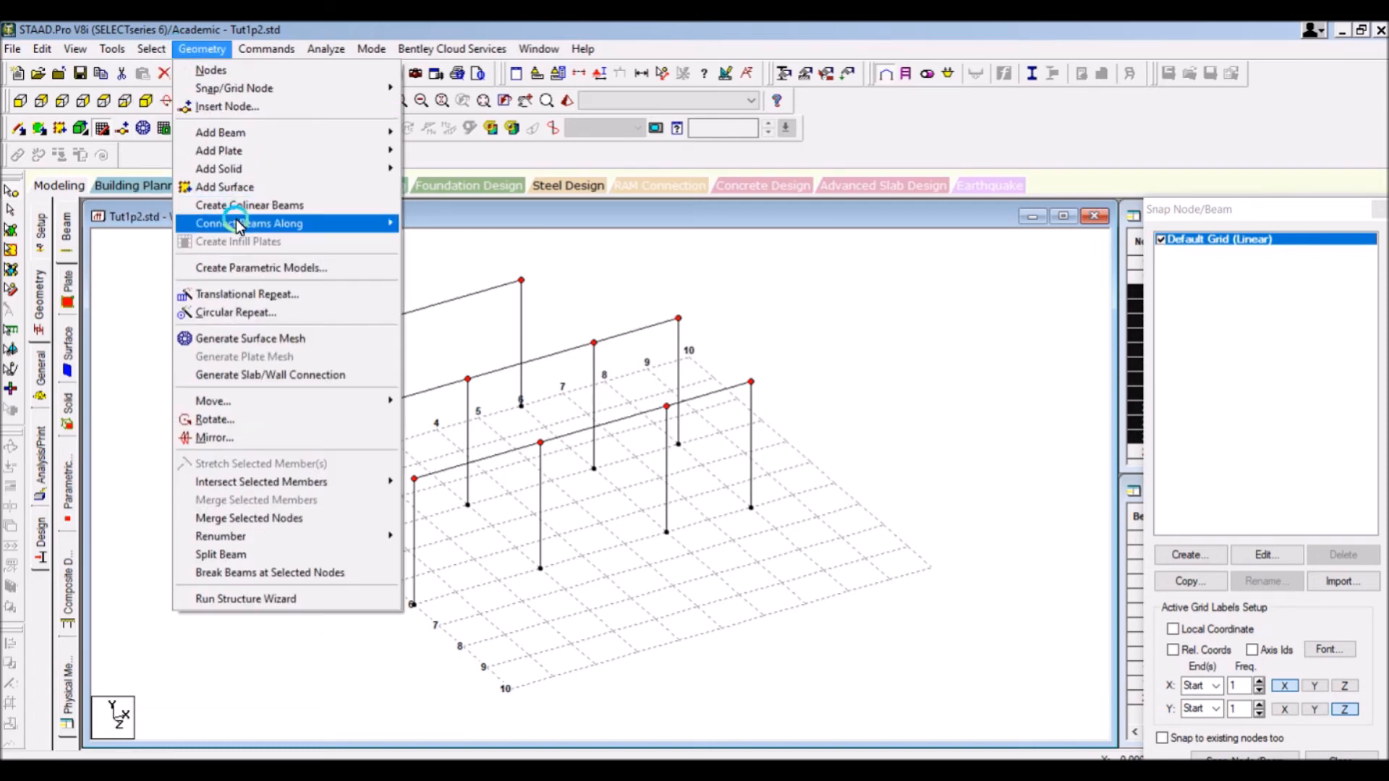
{"action": "mouse_move", "coordinate": [246, 223]}
{"action": "left_click", "coordinate": [436, 226]}
{"action": "left_click", "coordinate": [429, 261]}
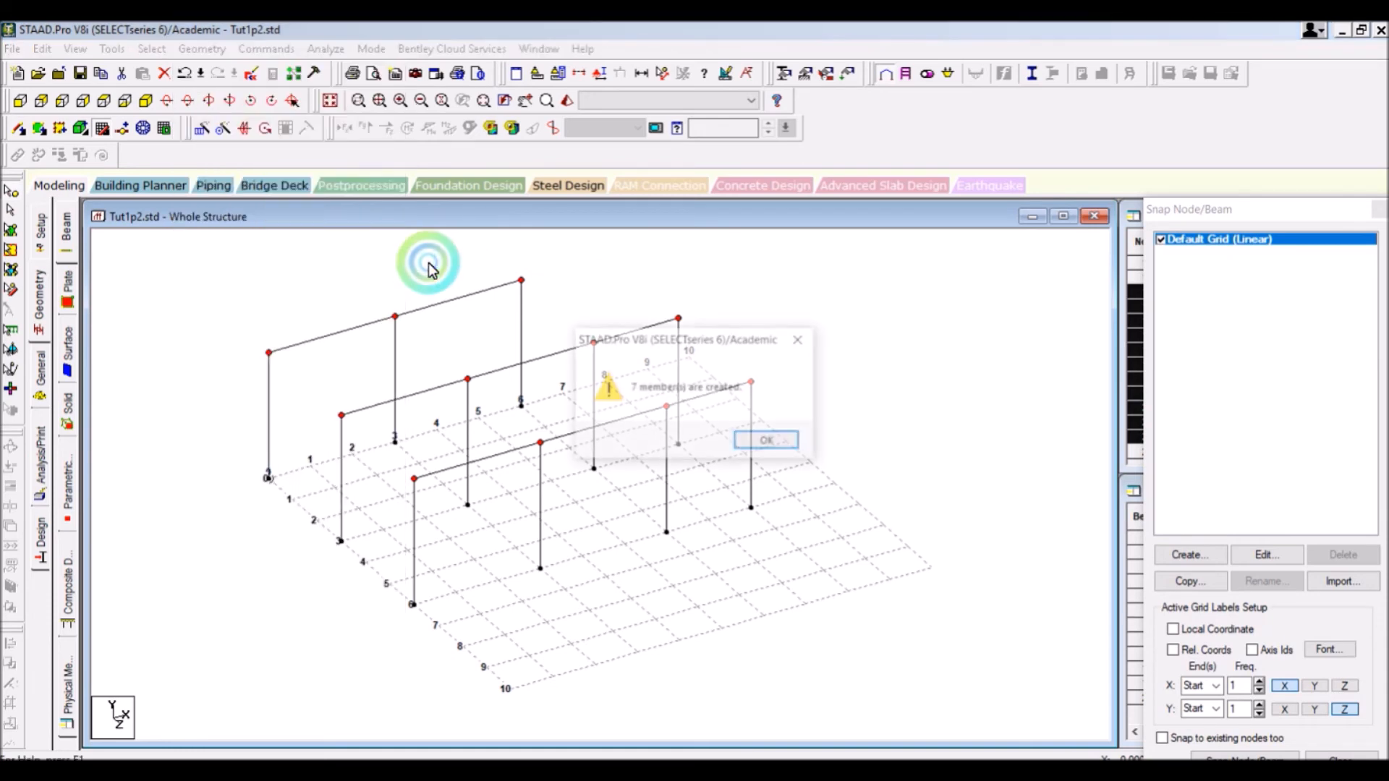
{"action": "left_click", "coordinate": [756, 447]}
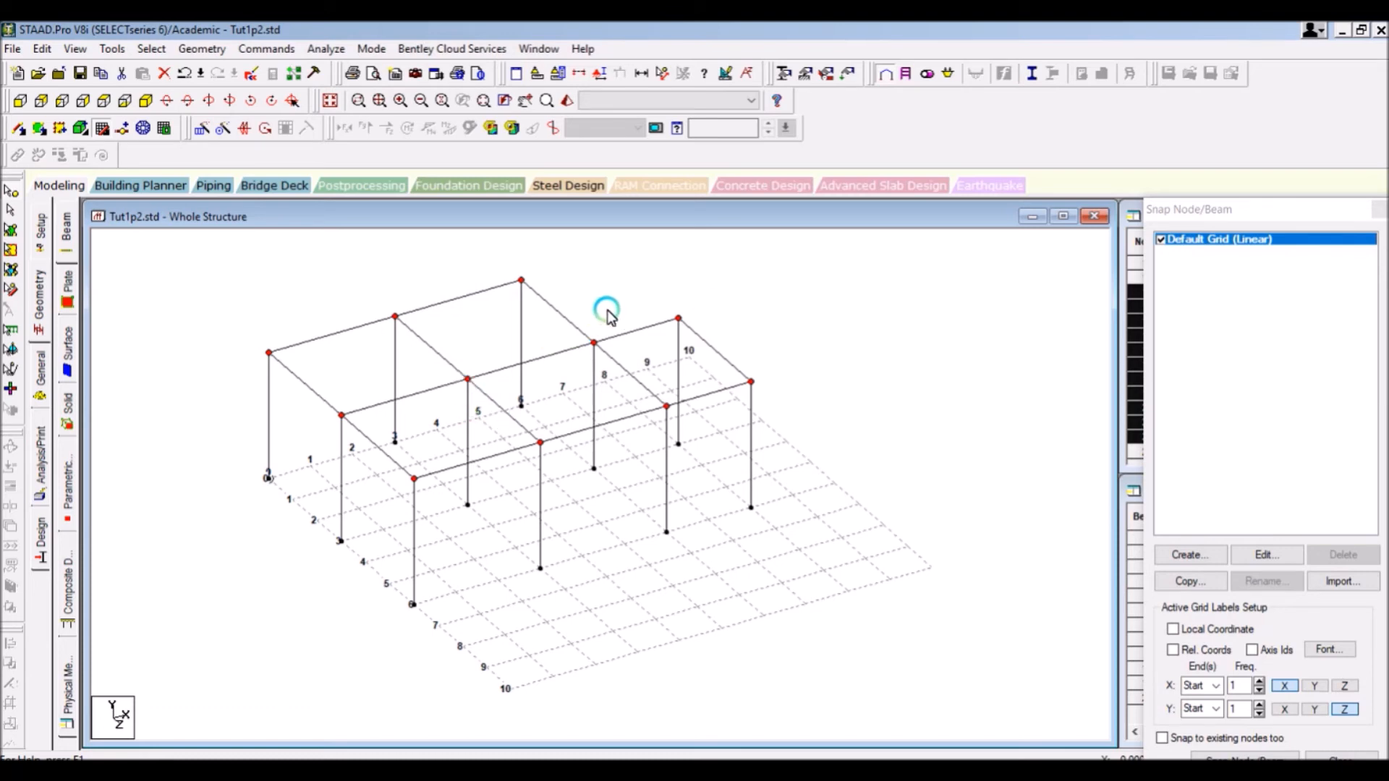
{"action": "left_click", "coordinate": [648, 286]}
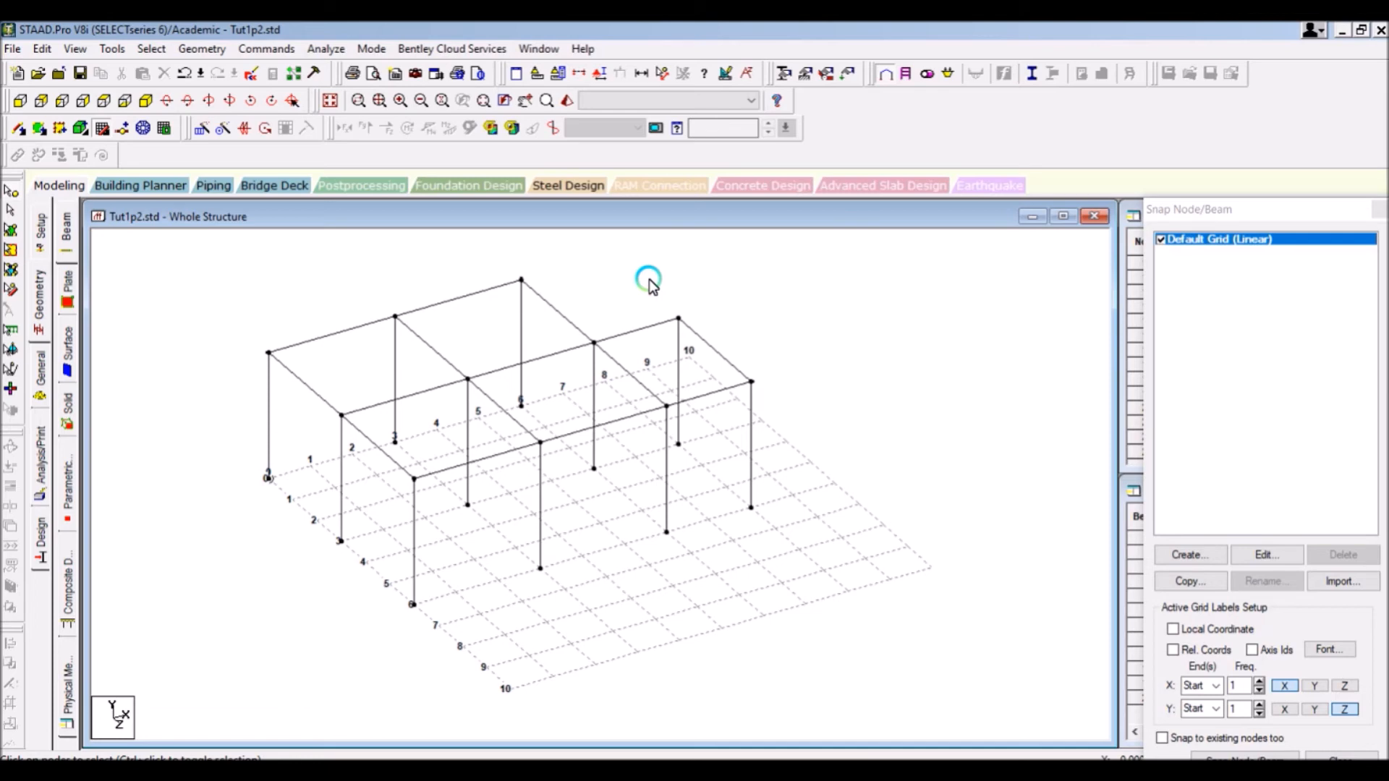
{"action": "left_click", "coordinate": [230, 52]}
{"action": "left_click", "coordinate": [224, 50]}
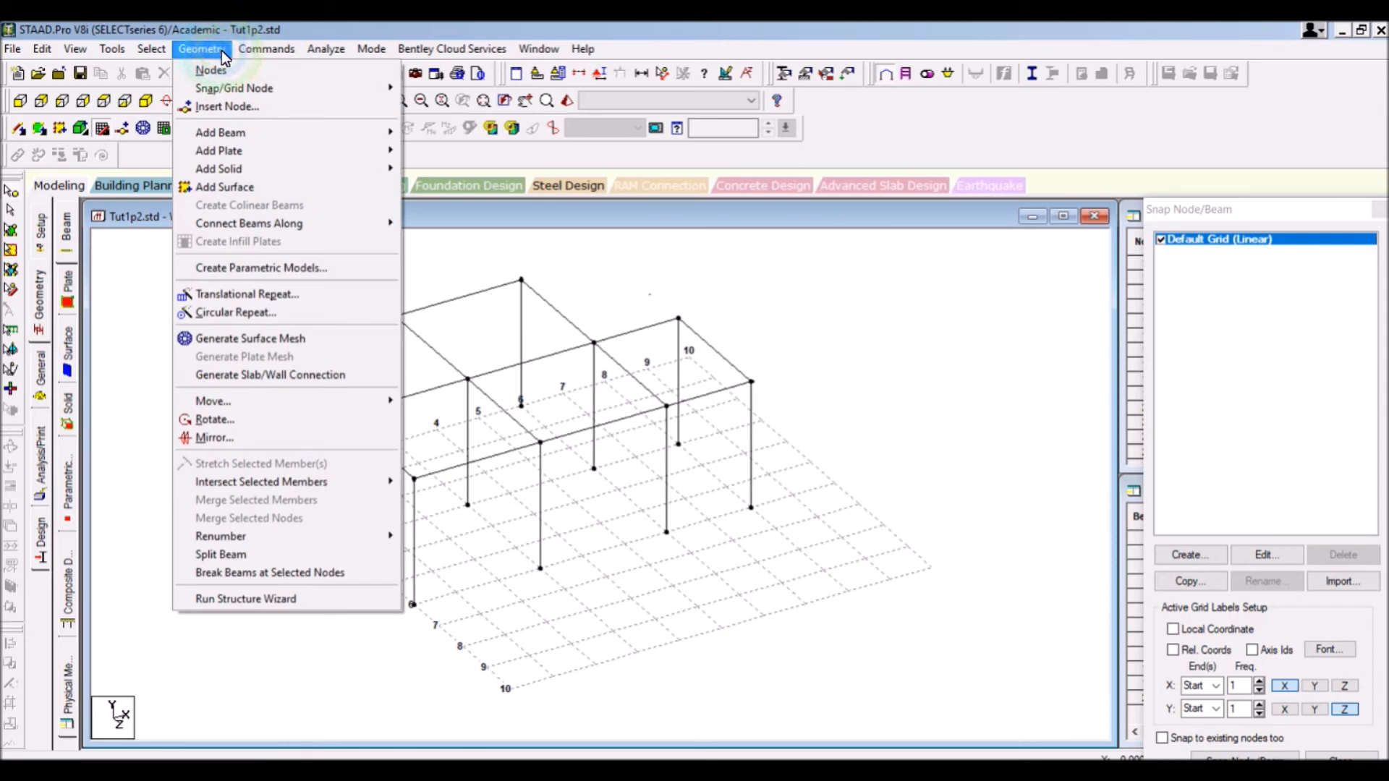
{"action": "left_click", "coordinate": [343, 223]}
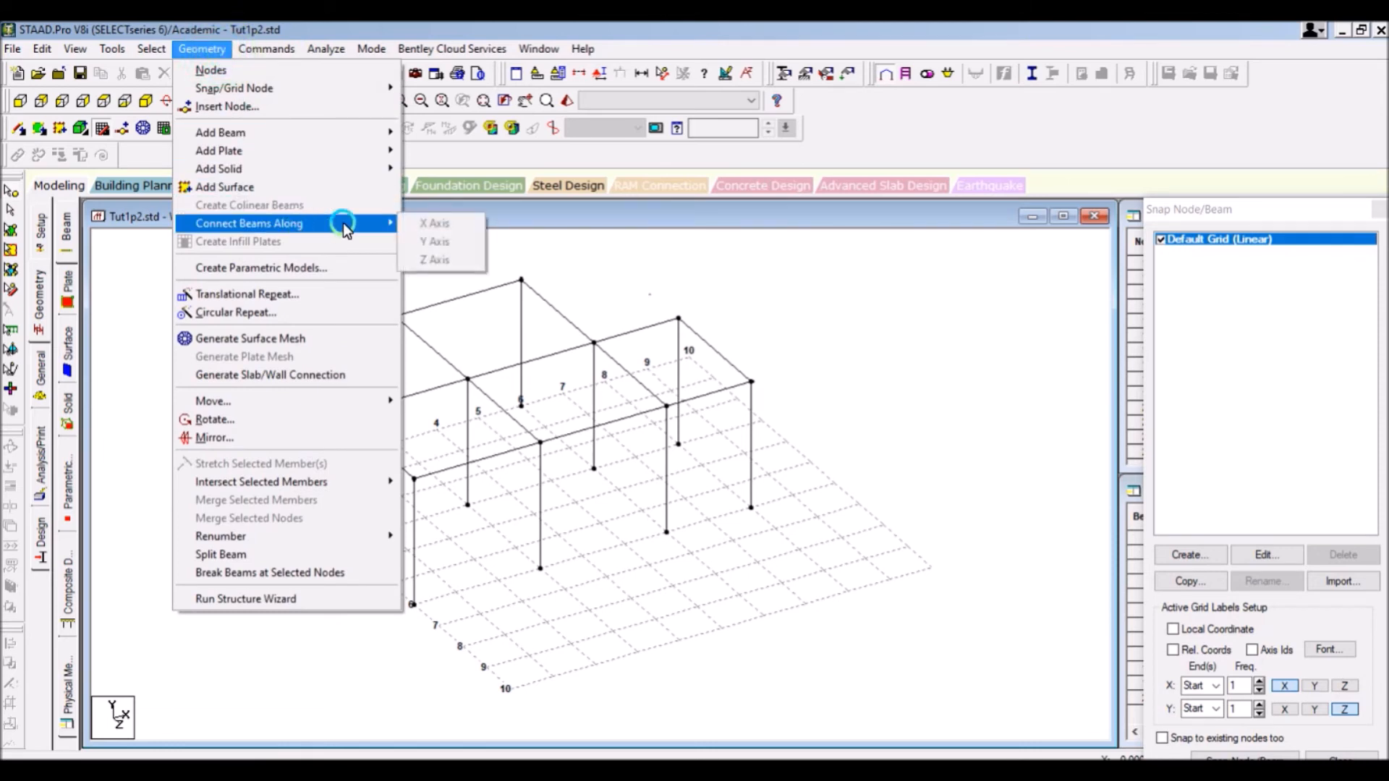
{"action": "left_click", "coordinate": [447, 241]}
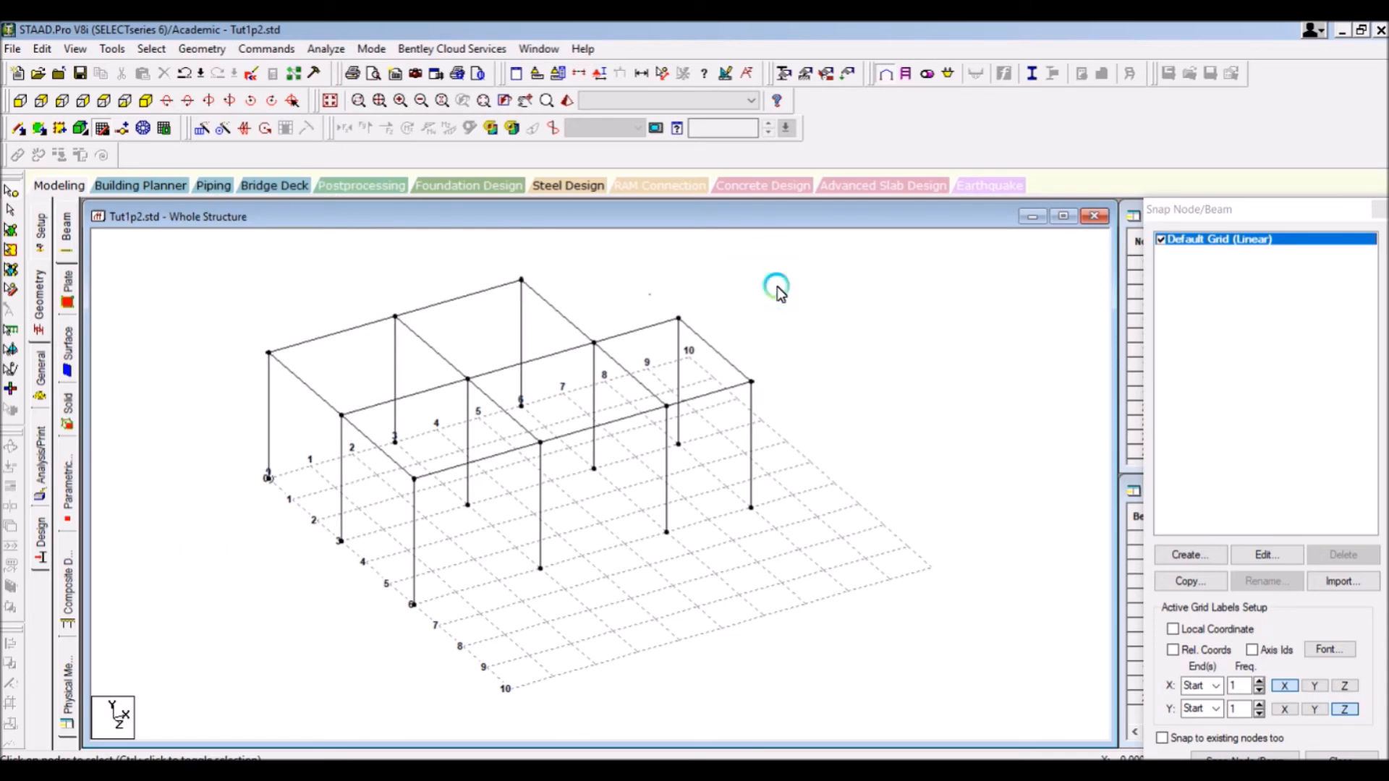
Step: Close the snap node/beam grid so only the finished frame is displayed, and clear any selection
{"action": "left_click", "coordinate": [1379, 210]}
{"action": "left_click", "coordinate": [893, 297]}
{"action": "left_click", "coordinate": [105, 338]}
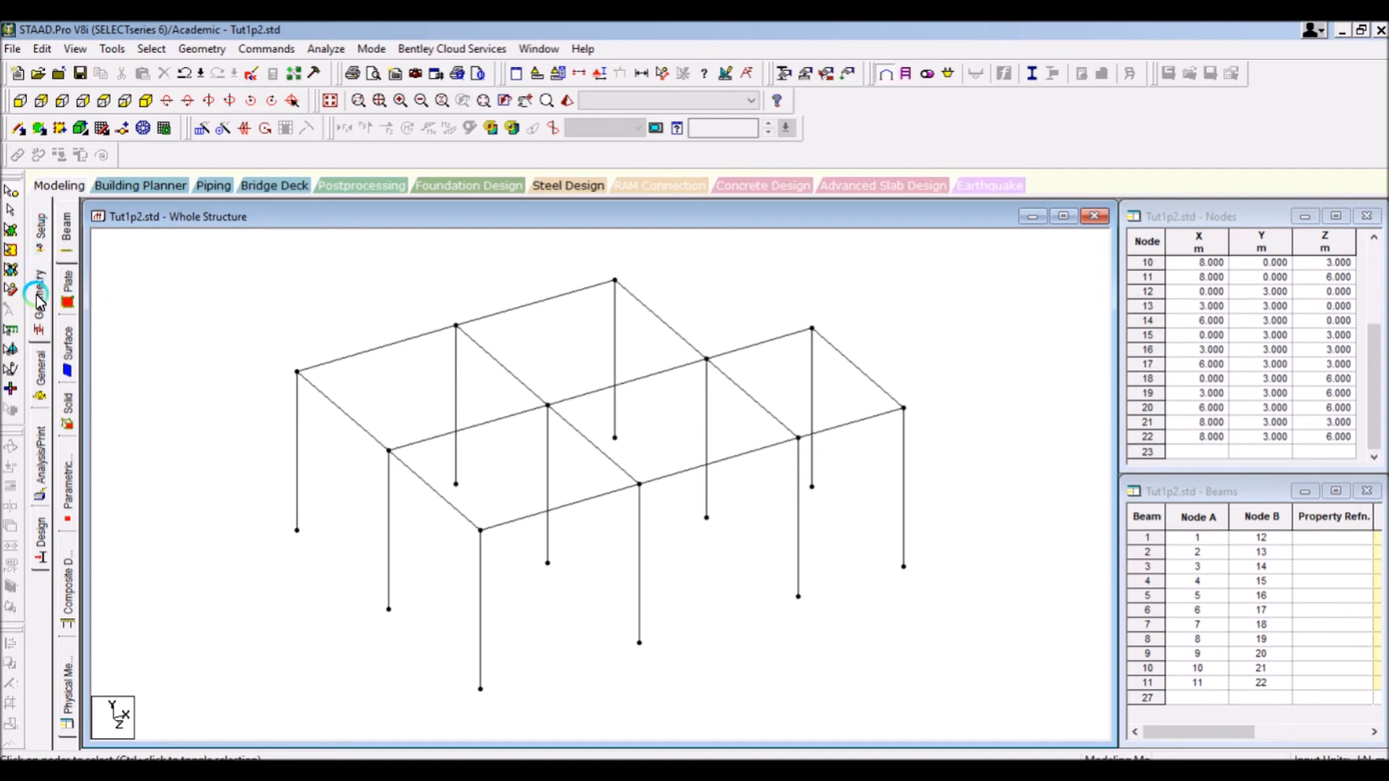
{"action": "left_click", "coordinate": [44, 235]}
{"action": "left_click", "coordinate": [44, 288]}
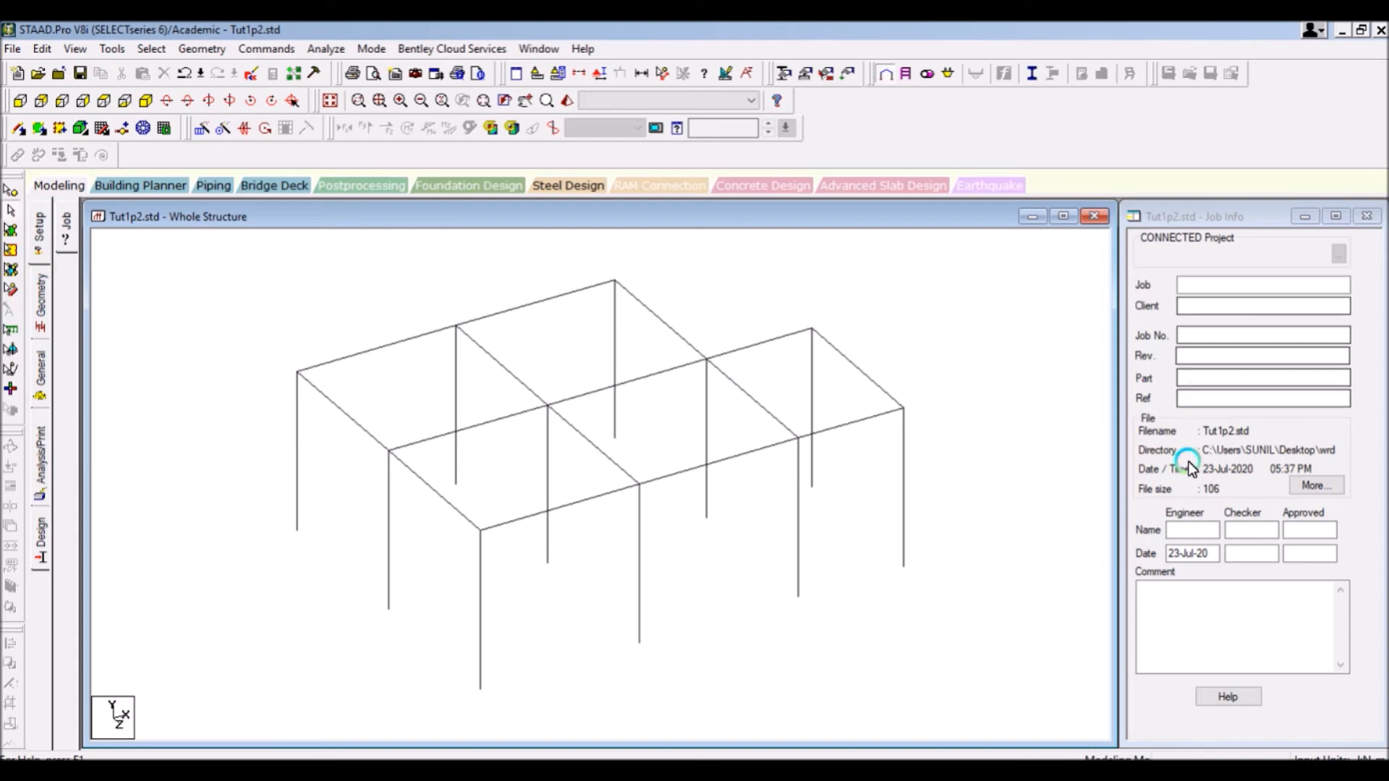
{"action": "left_click", "coordinate": [46, 300]}
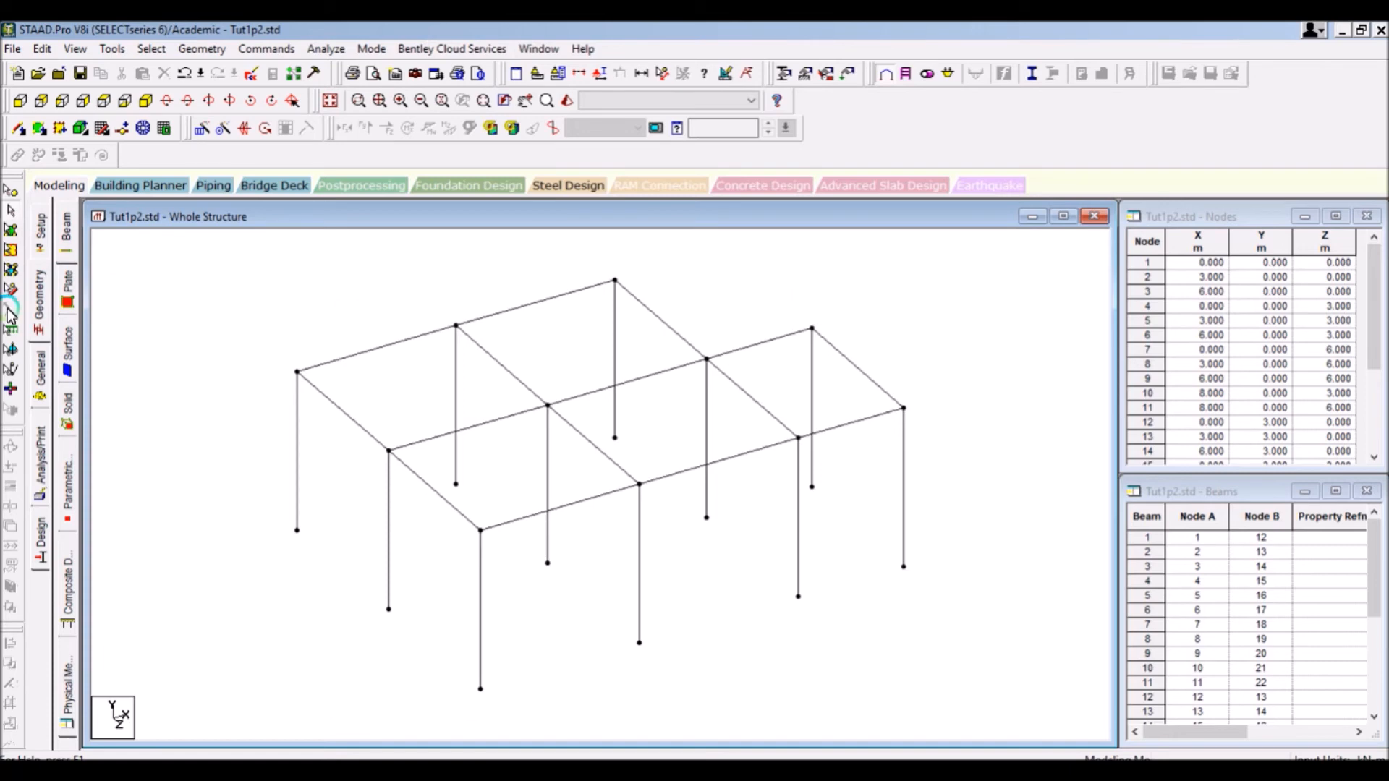
Step: Define a rectangular concrete section with YD 0.4 m and ZD 0.4 m in the general member properties
{"action": "left_click", "coordinate": [40, 370]}
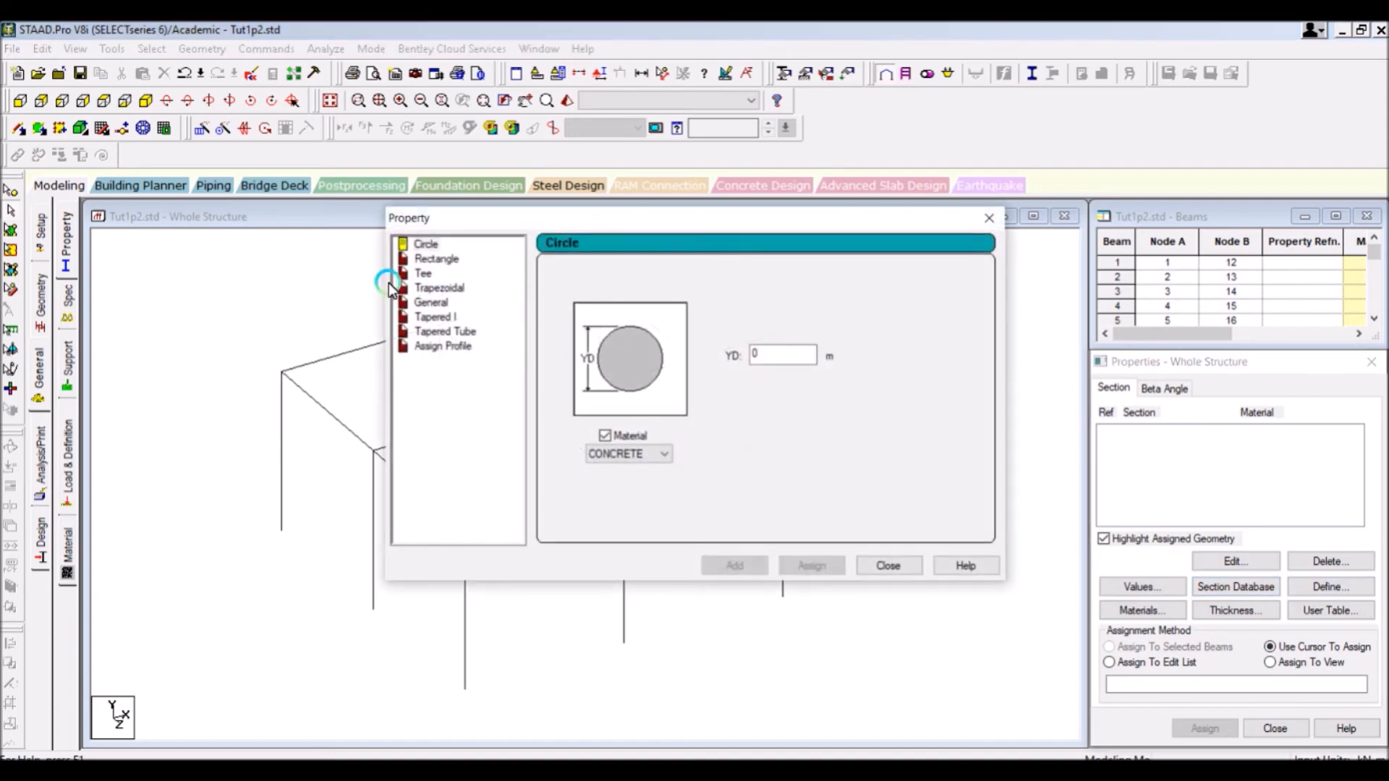
{"action": "left_click", "coordinate": [436, 258]}
{"action": "left_click", "coordinate": [620, 323]}
{"action": "left_click_drag", "start_coordinate": [769, 343], "coordinate": [727, 341]}
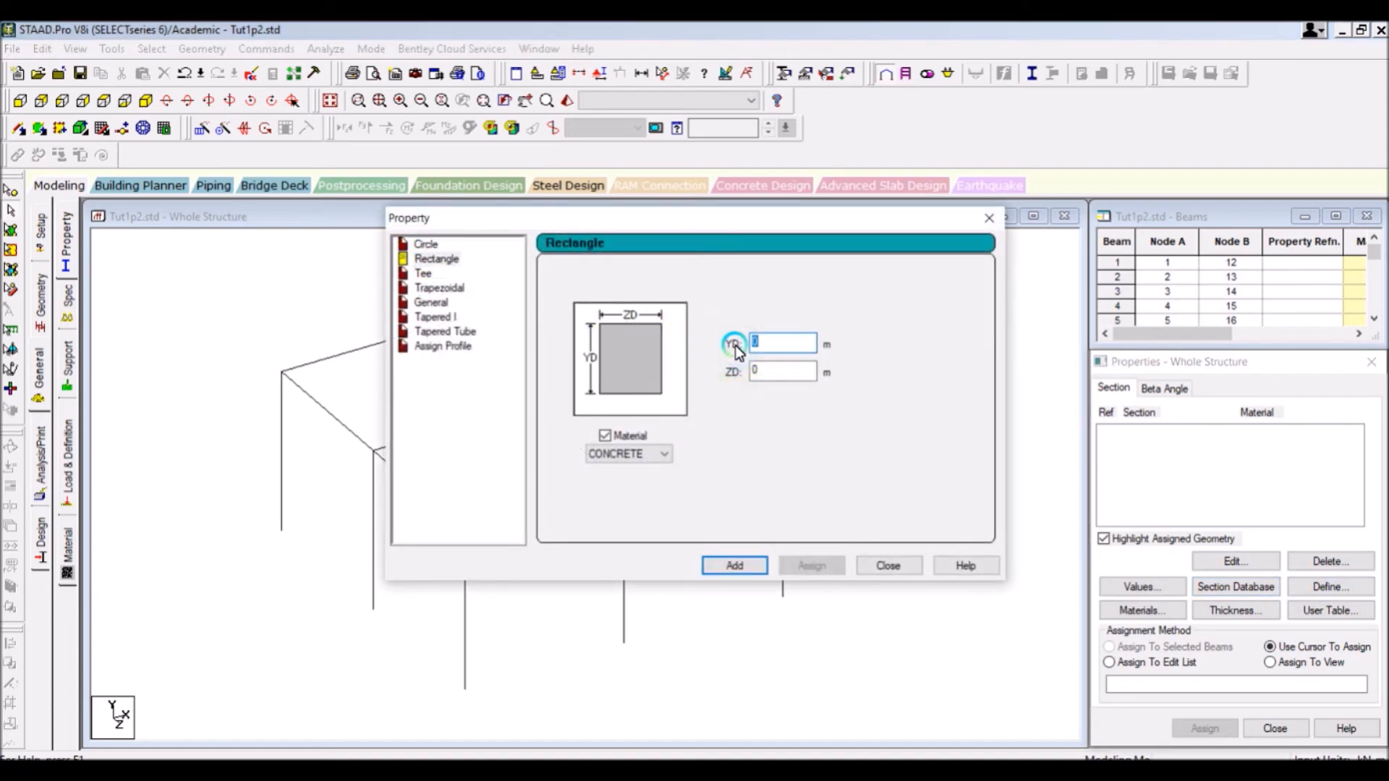
{"action": "double_click", "coordinate": [783, 371]}
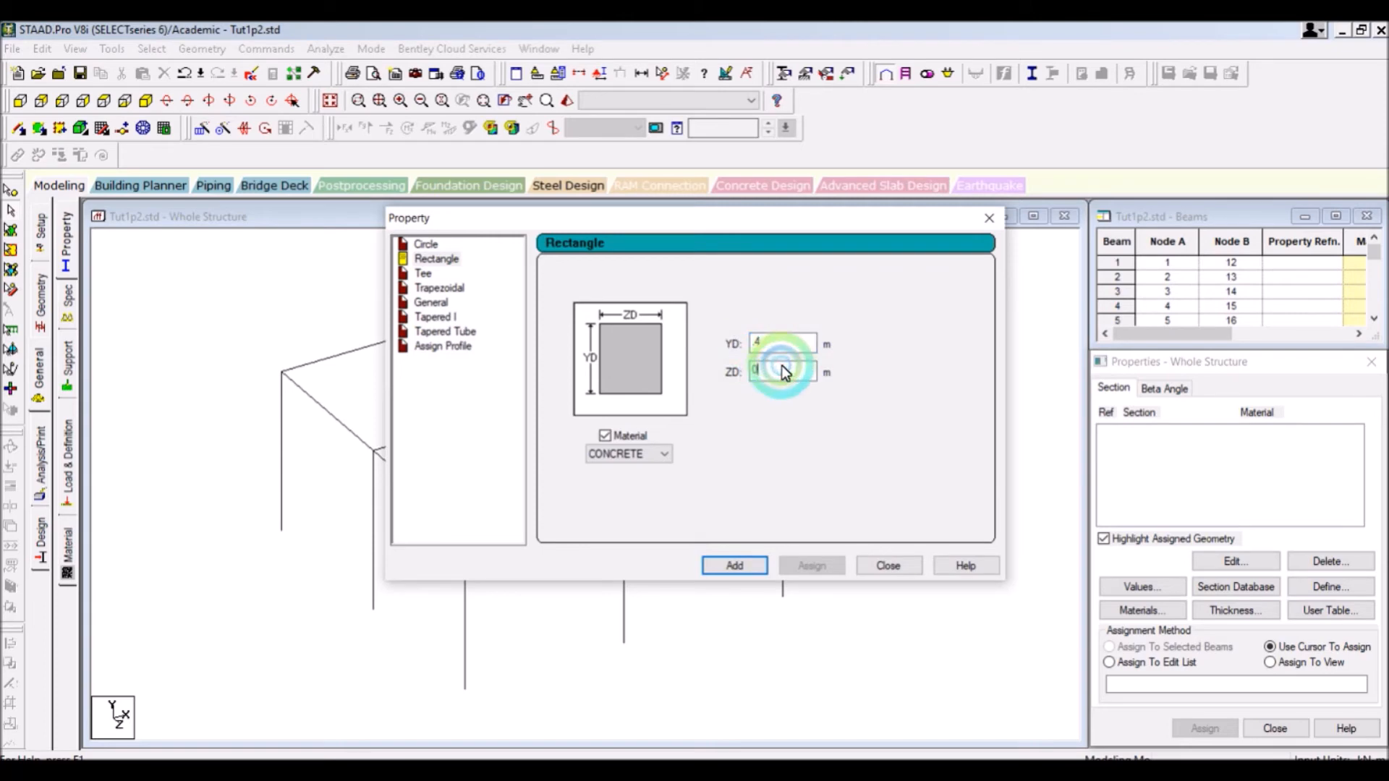
{"action": "type", "text": "0.4"}
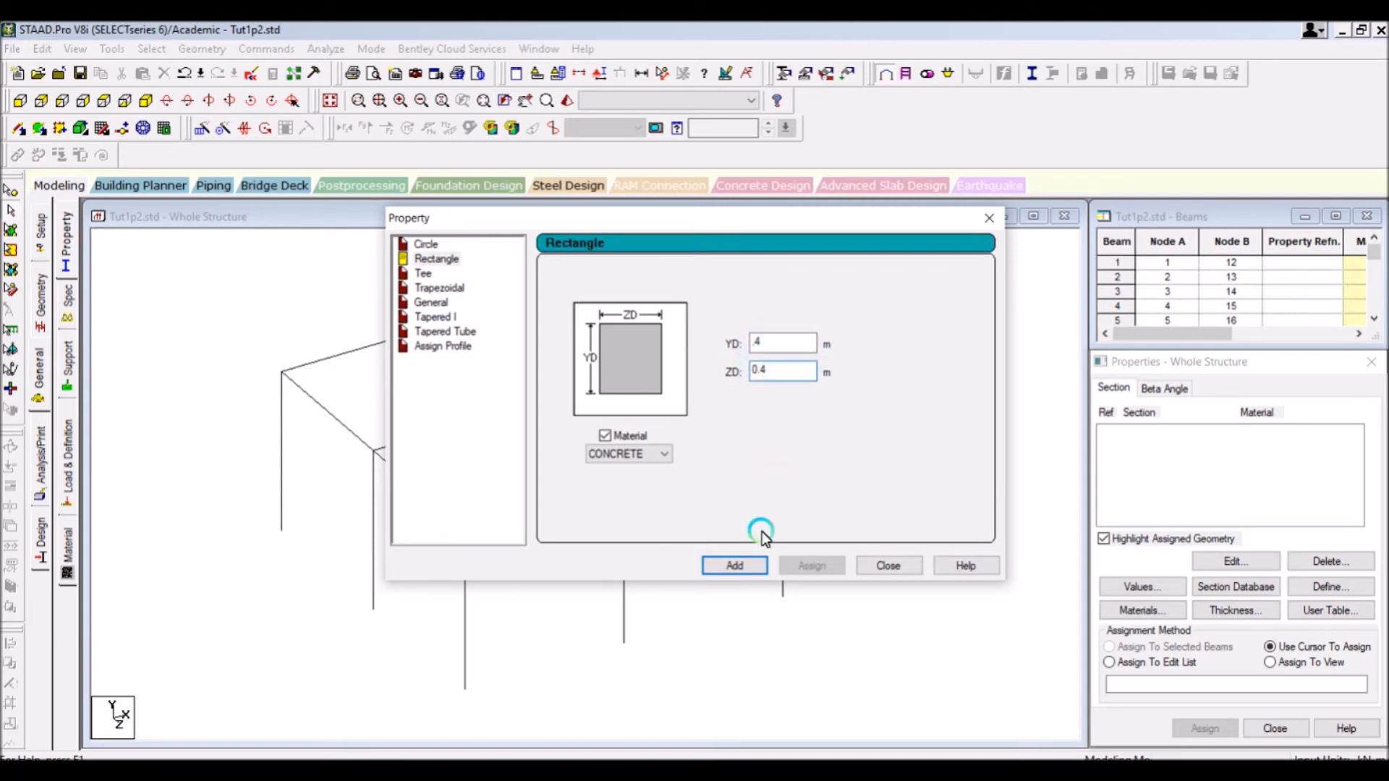
{"action": "left_click", "coordinate": [757, 572]}
{"action": "left_click", "coordinate": [879, 565]}
{"action": "left_click", "coordinate": [1133, 436]}
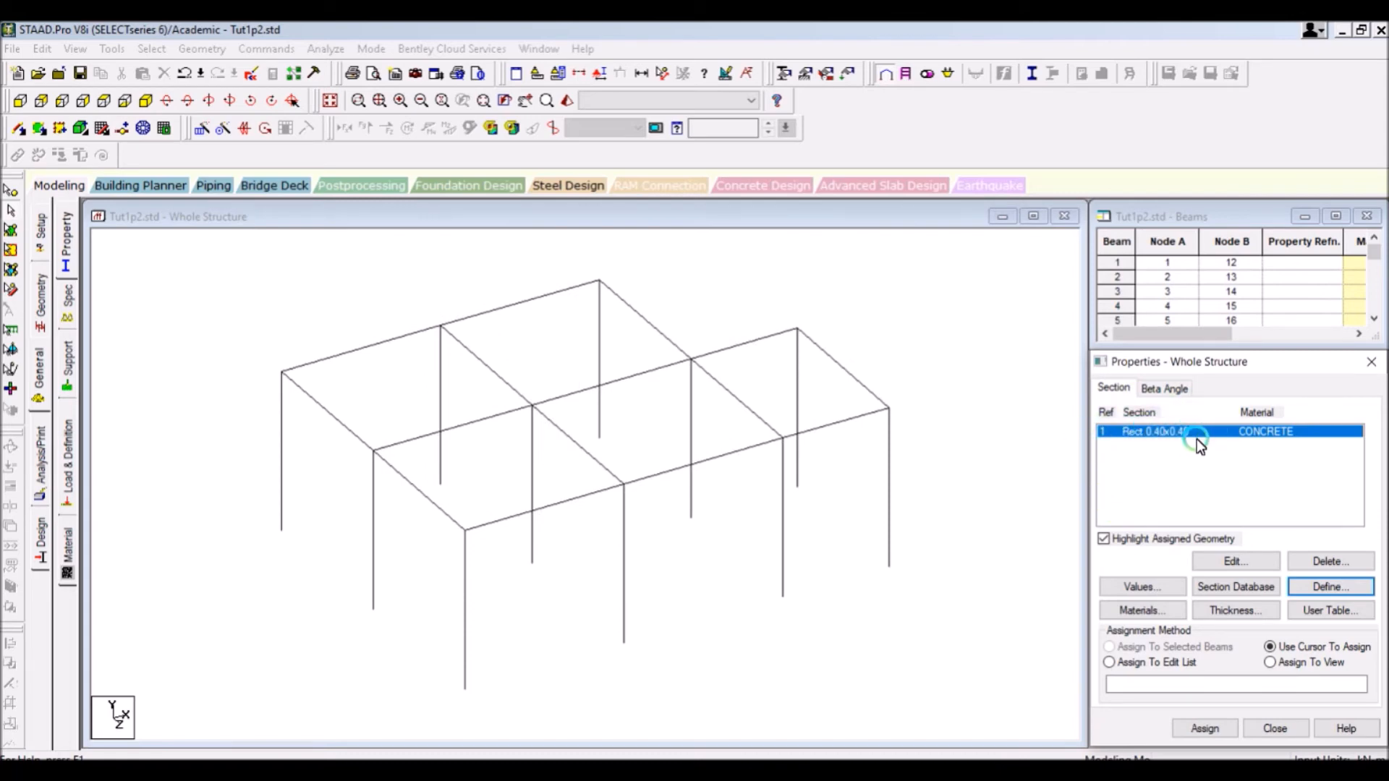
Step: Define a second rectangular concrete section with YD 0.4 m and ZD 0.3 m
{"action": "left_click", "coordinate": [1331, 587]}
{"action": "left_click", "coordinate": [436, 259]}
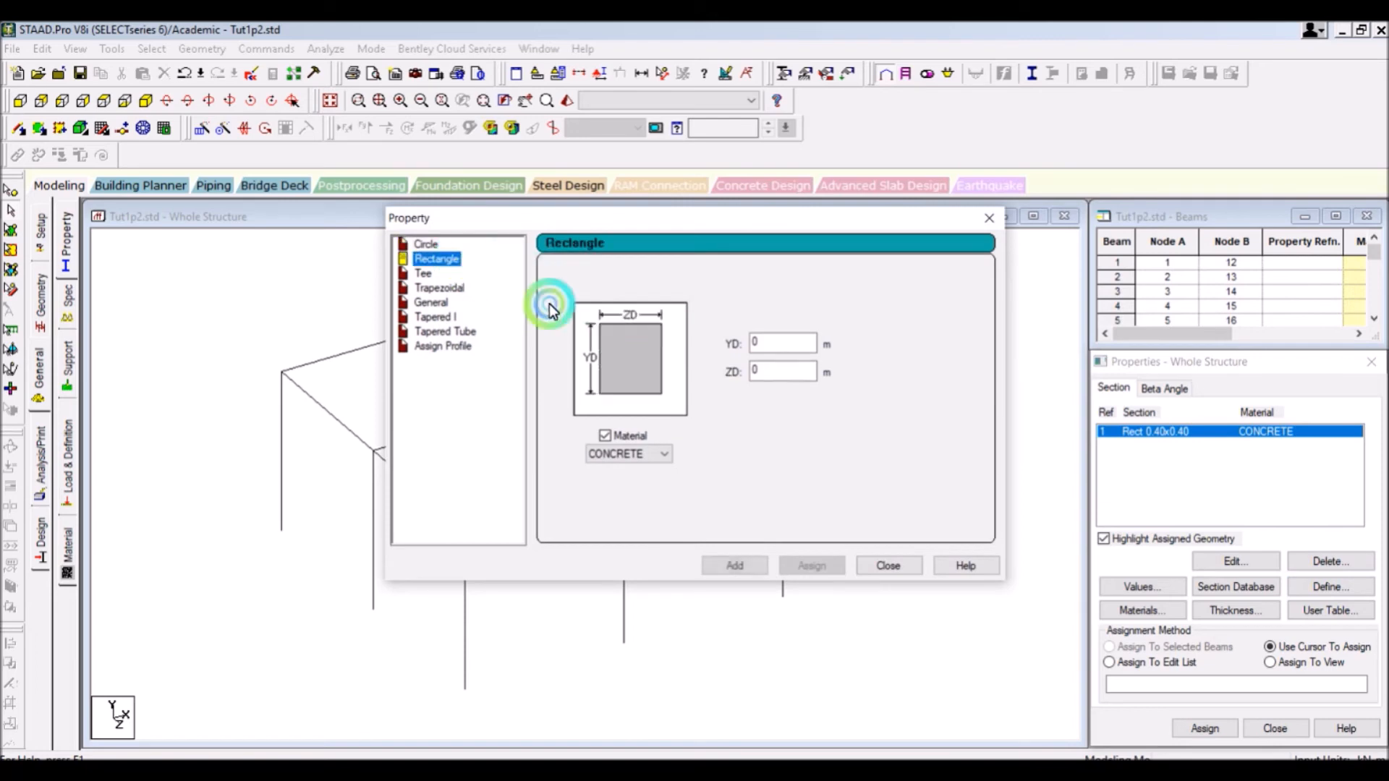
{"action": "left_click", "coordinate": [771, 347]}
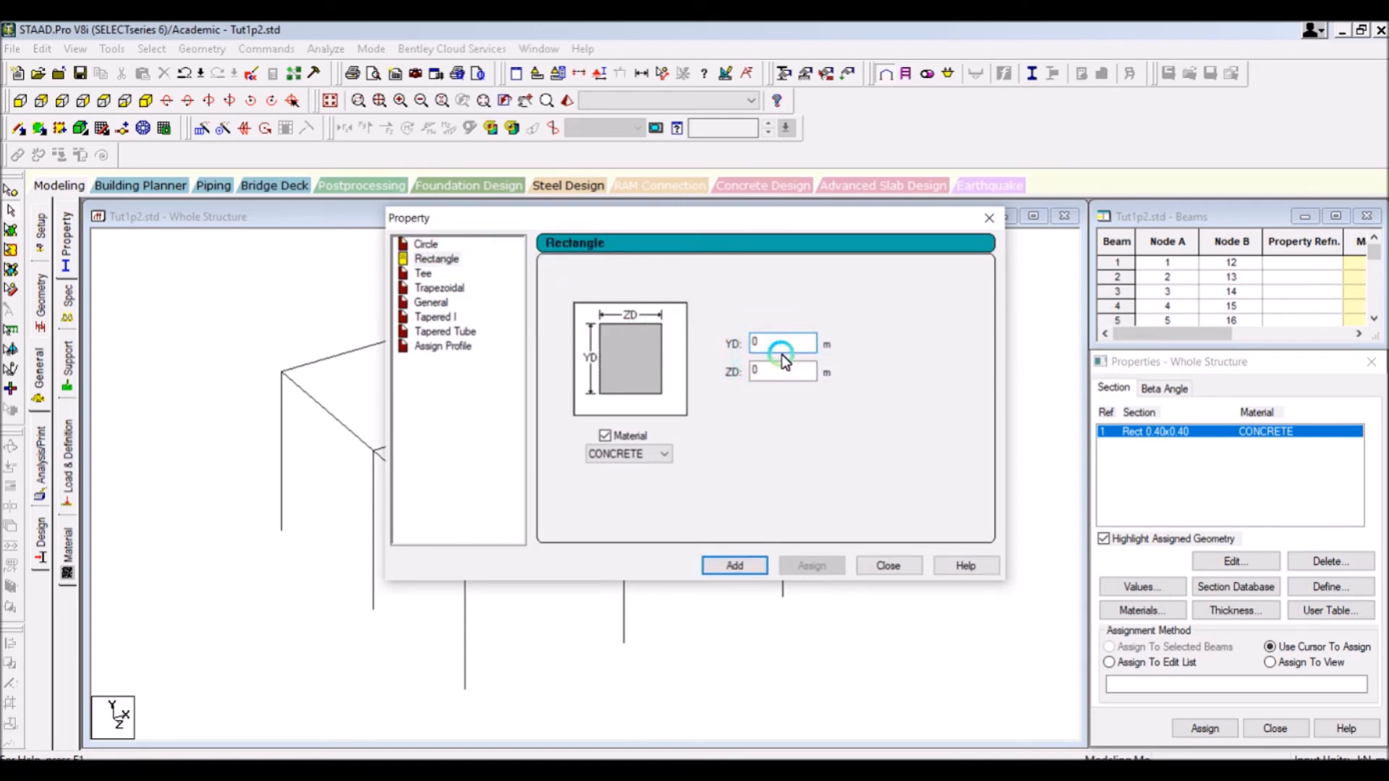
{"action": "type", "text": ".3"}
{"action": "left_click", "coordinate": [791, 372]}
{"action": "left_click", "coordinate": [775, 340]}
{"action": "type", "text": "4"}
{"action": "left_click", "coordinate": [774, 373]}
{"action": "type", "text": ".3"}
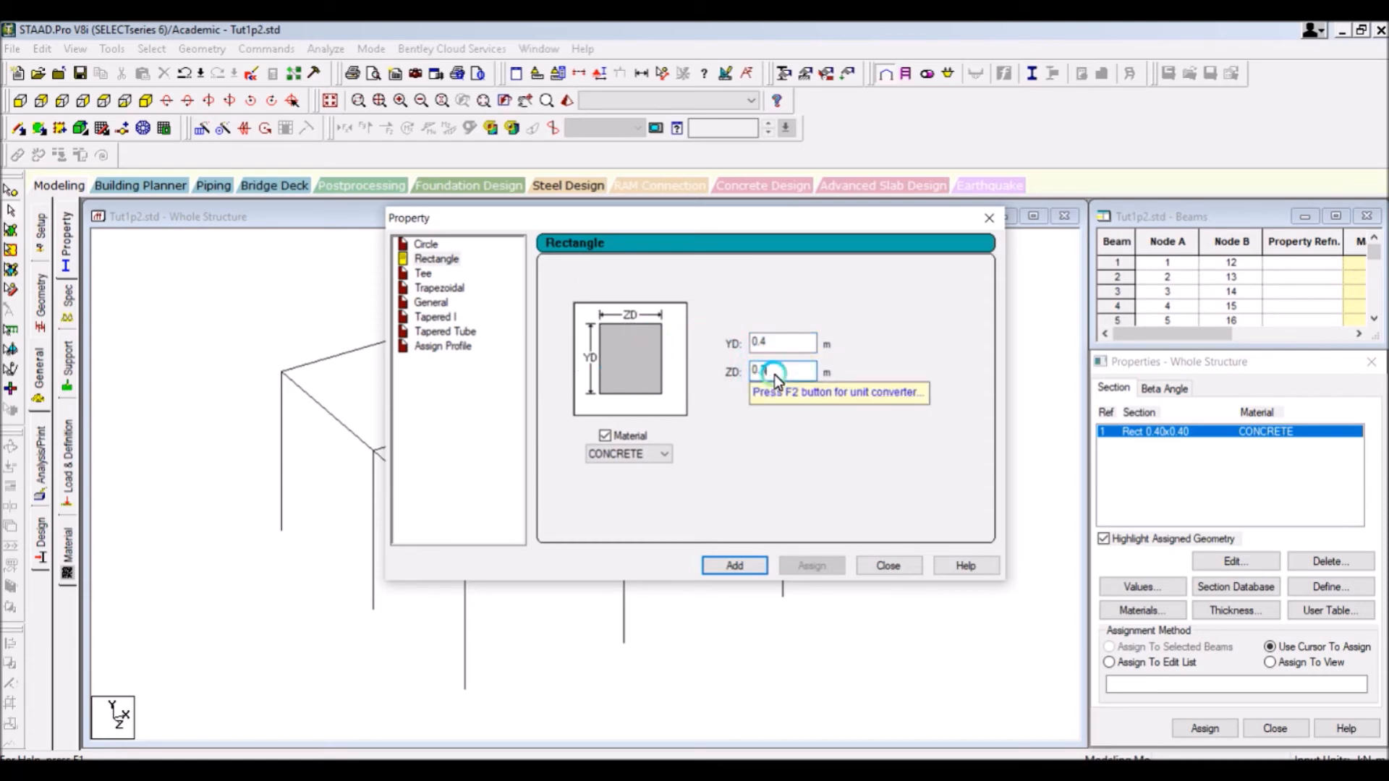
{"action": "left_click", "coordinate": [747, 566]}
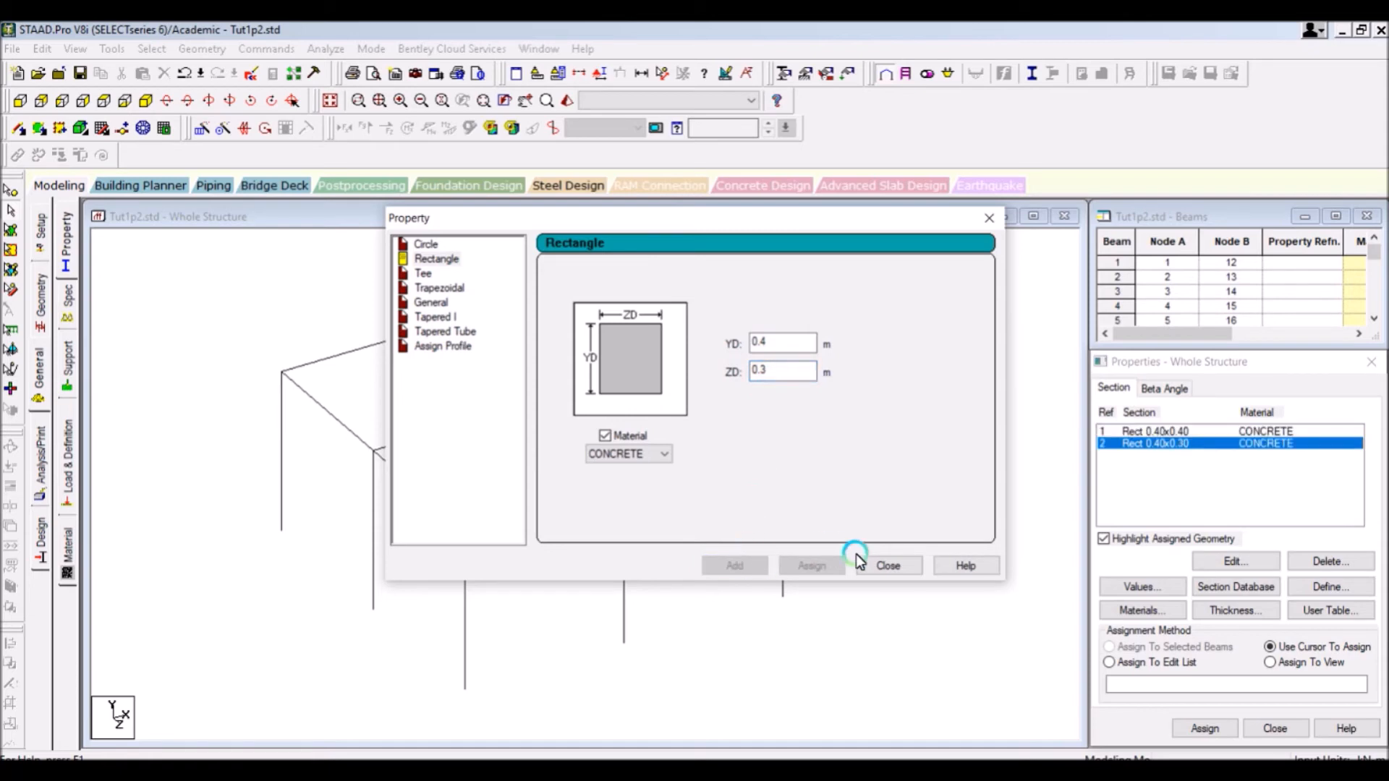
{"action": "left_click", "coordinate": [899, 558]}
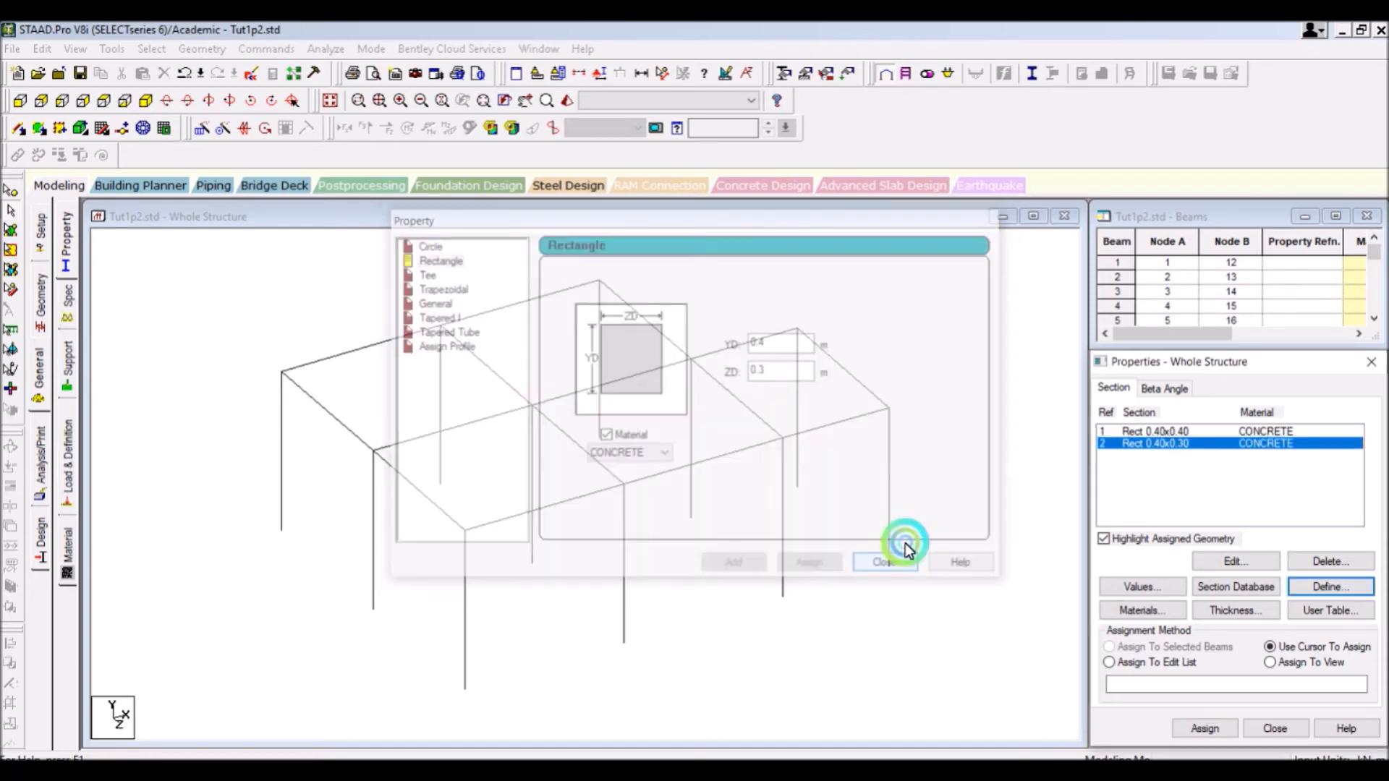
Step: Choose the Rect 0.40x0.40 section for assignment and accept the auto save, saving the modified structure
{"action": "left_click", "coordinate": [1154, 431]}
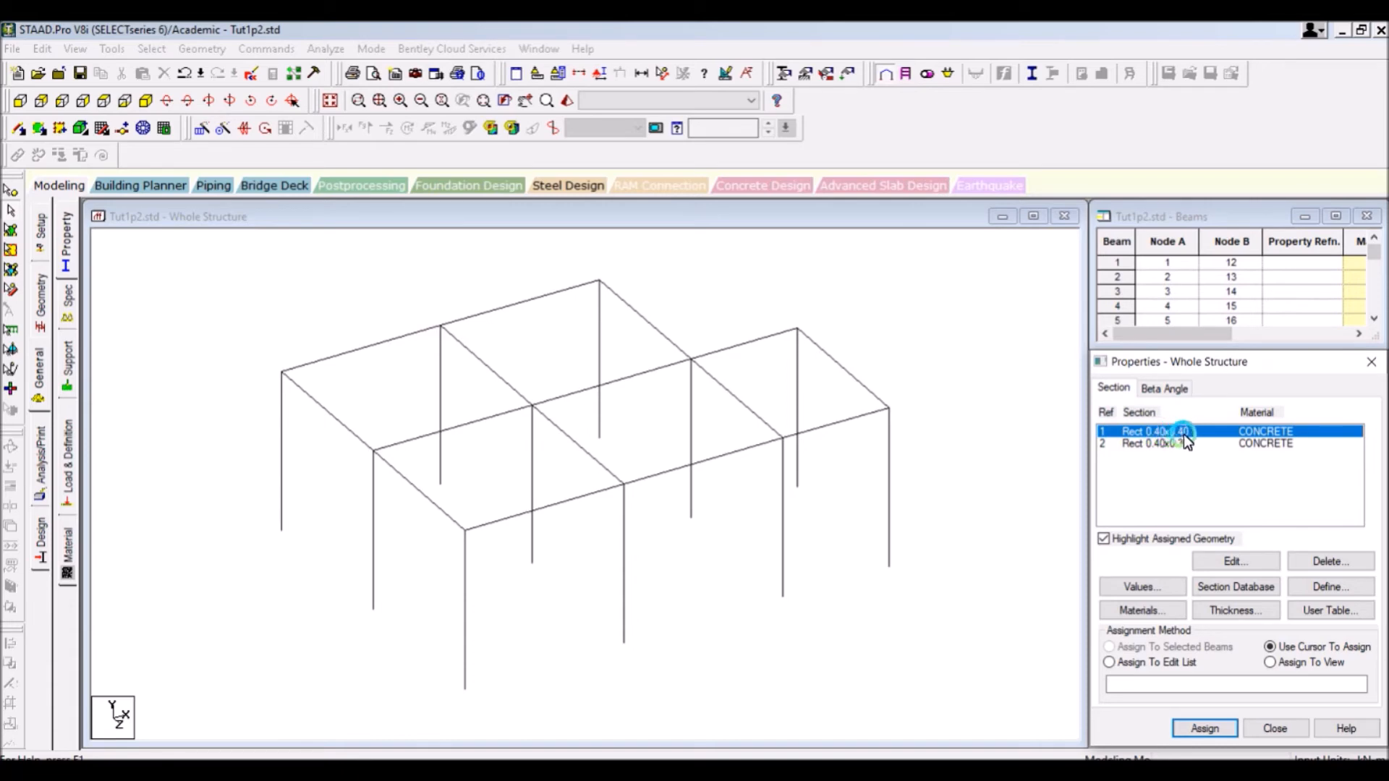
{"action": "left_click", "coordinate": [889, 474]}
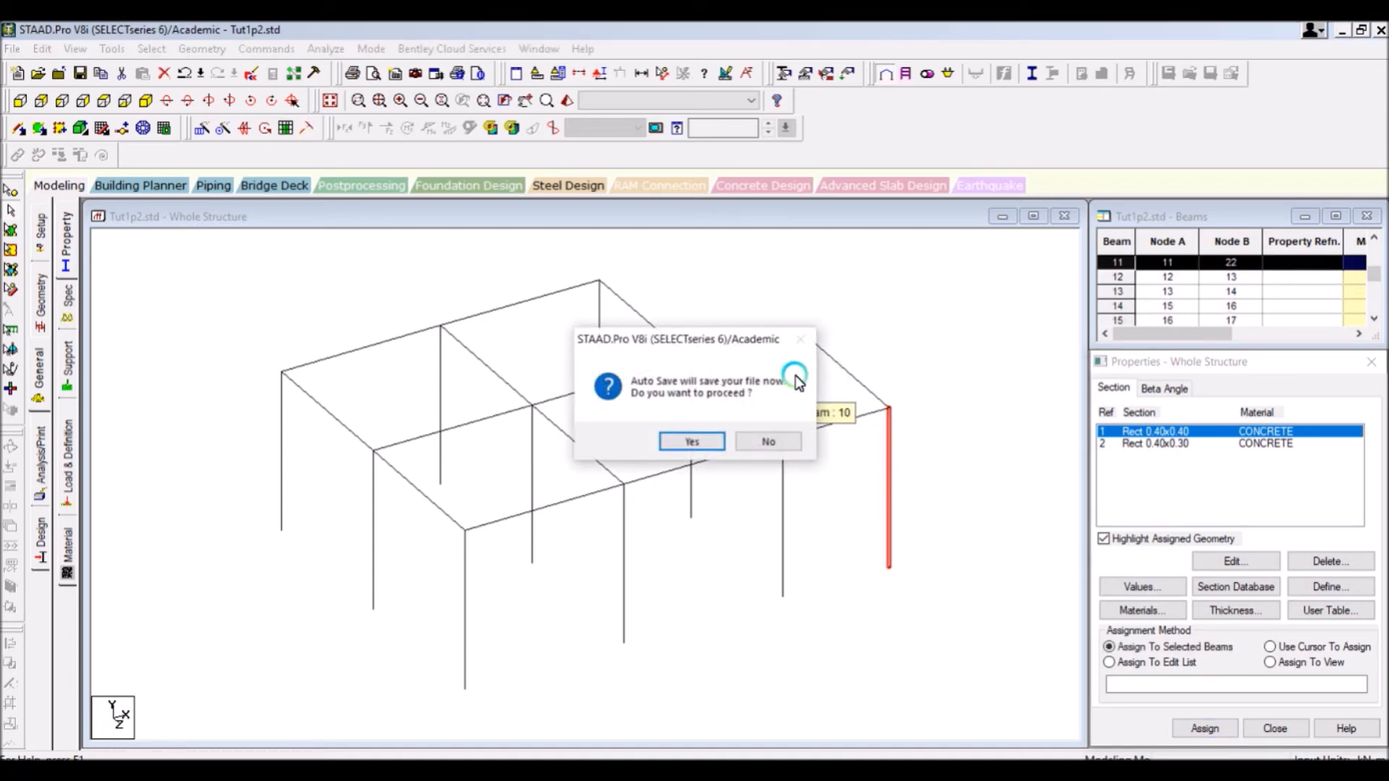
{"action": "left_click", "coordinate": [700, 443]}
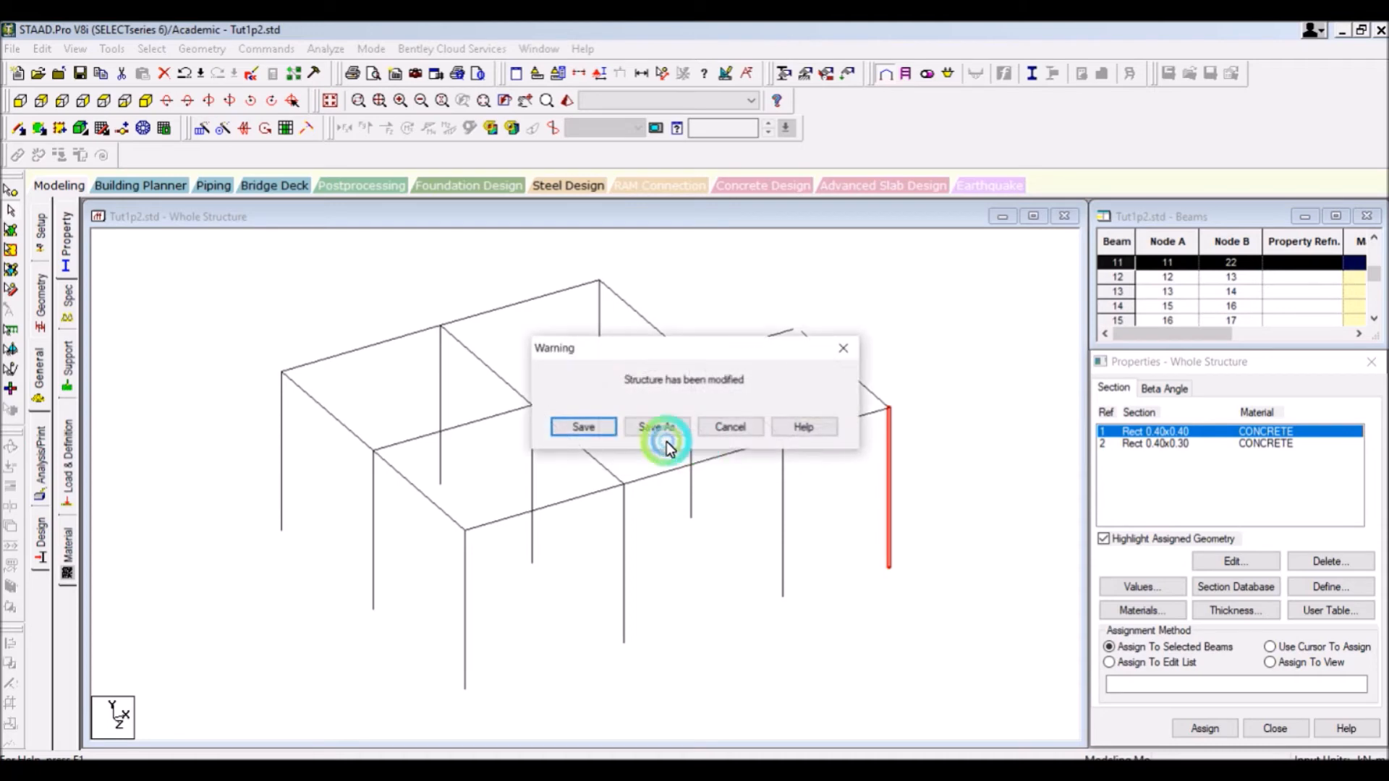
{"action": "left_click", "coordinate": [613, 425]}
{"action": "left_click", "coordinate": [794, 381], "text": "ctrl"}
{"action": "left_click", "coordinate": [783, 481], "text": "ctrl"}
{"action": "left_click", "coordinate": [684, 367], "text": "ctrl"}
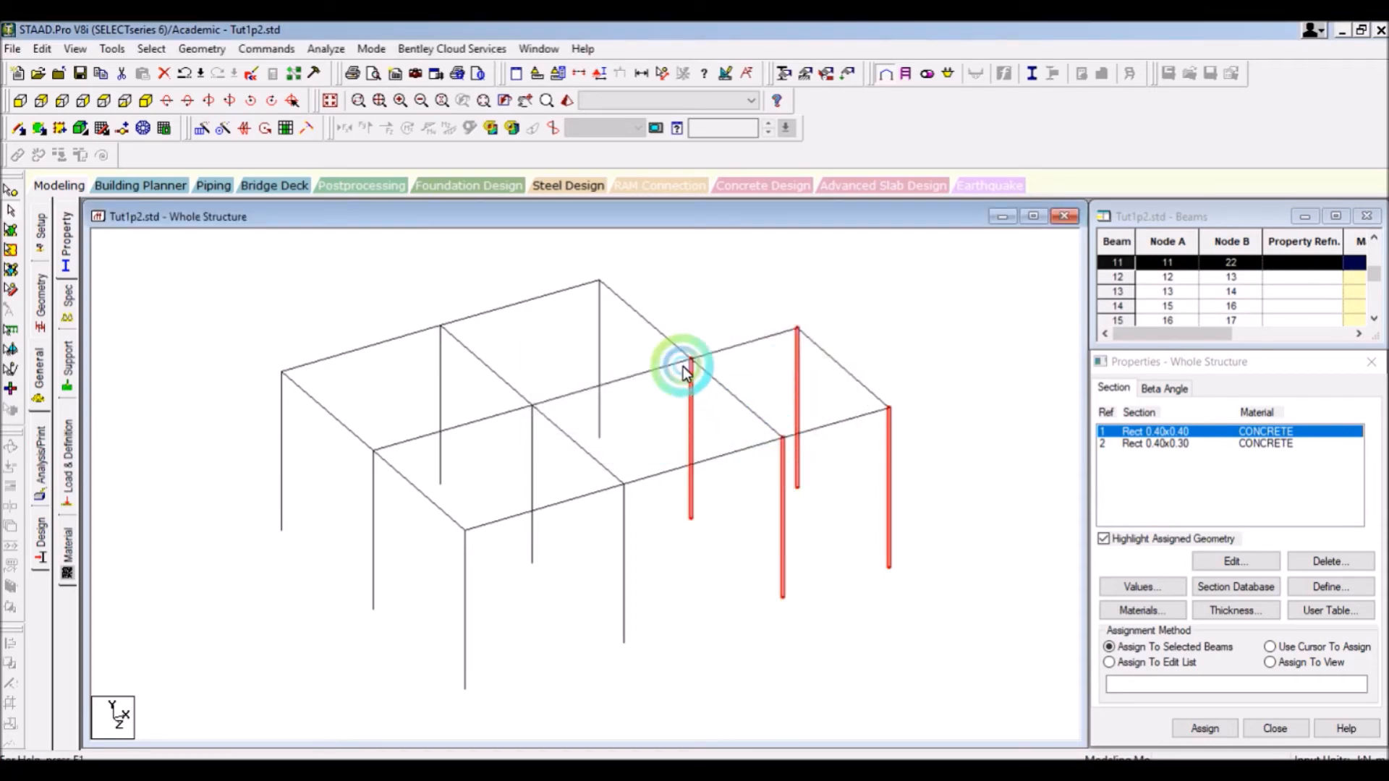
{"action": "left_click", "coordinate": [600, 287], "text": "ctrl"}
{"action": "left_click", "coordinate": [610, 293], "text": "ctrl"}
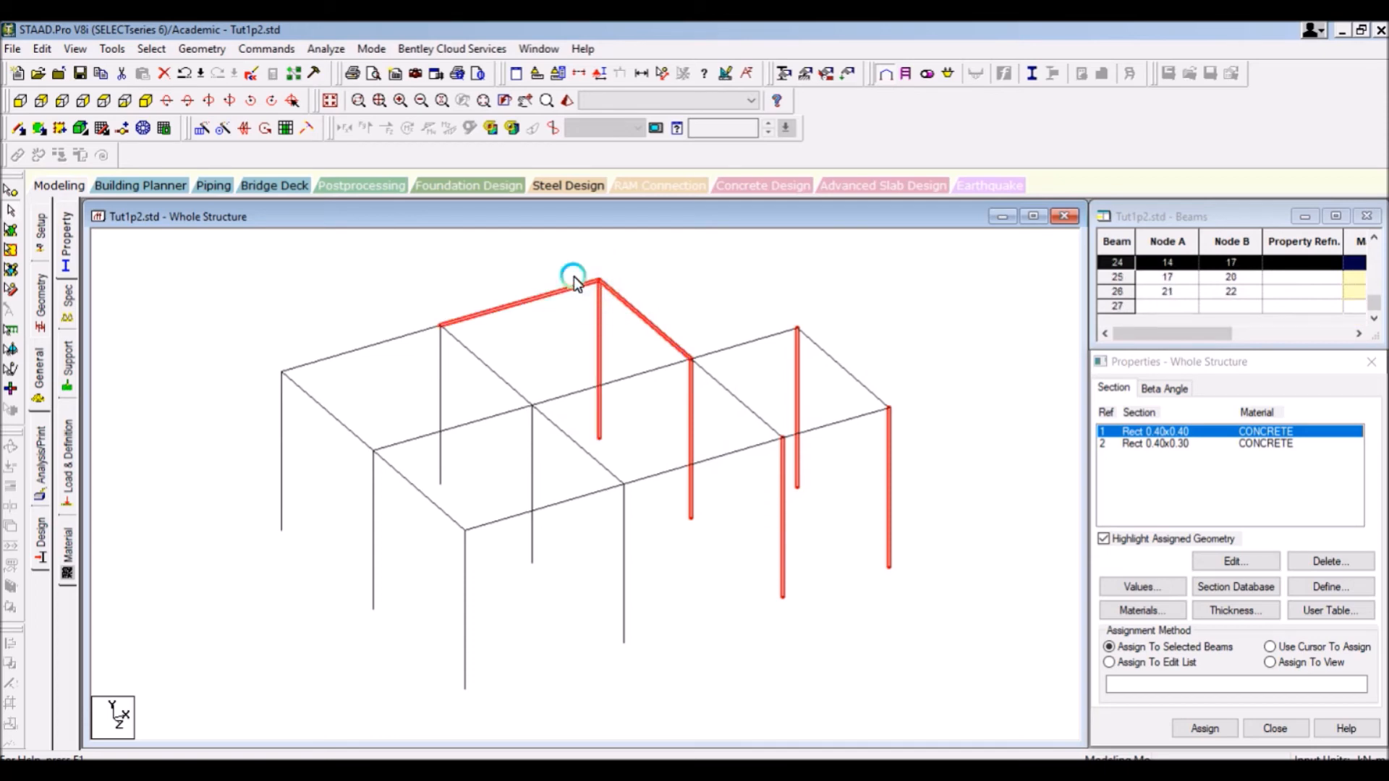
{"action": "left_click", "coordinate": [689, 291]}
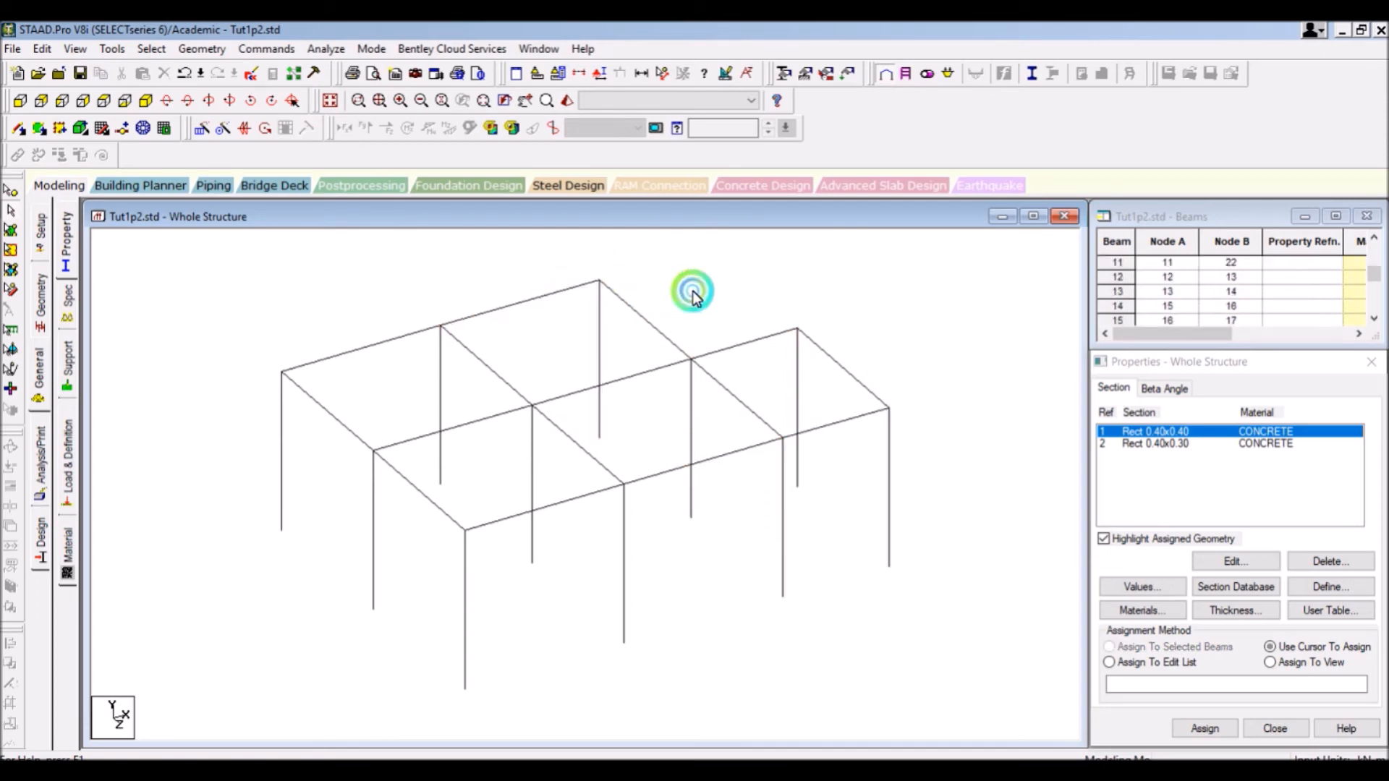
{"action": "left_click", "coordinate": [962, 338]}
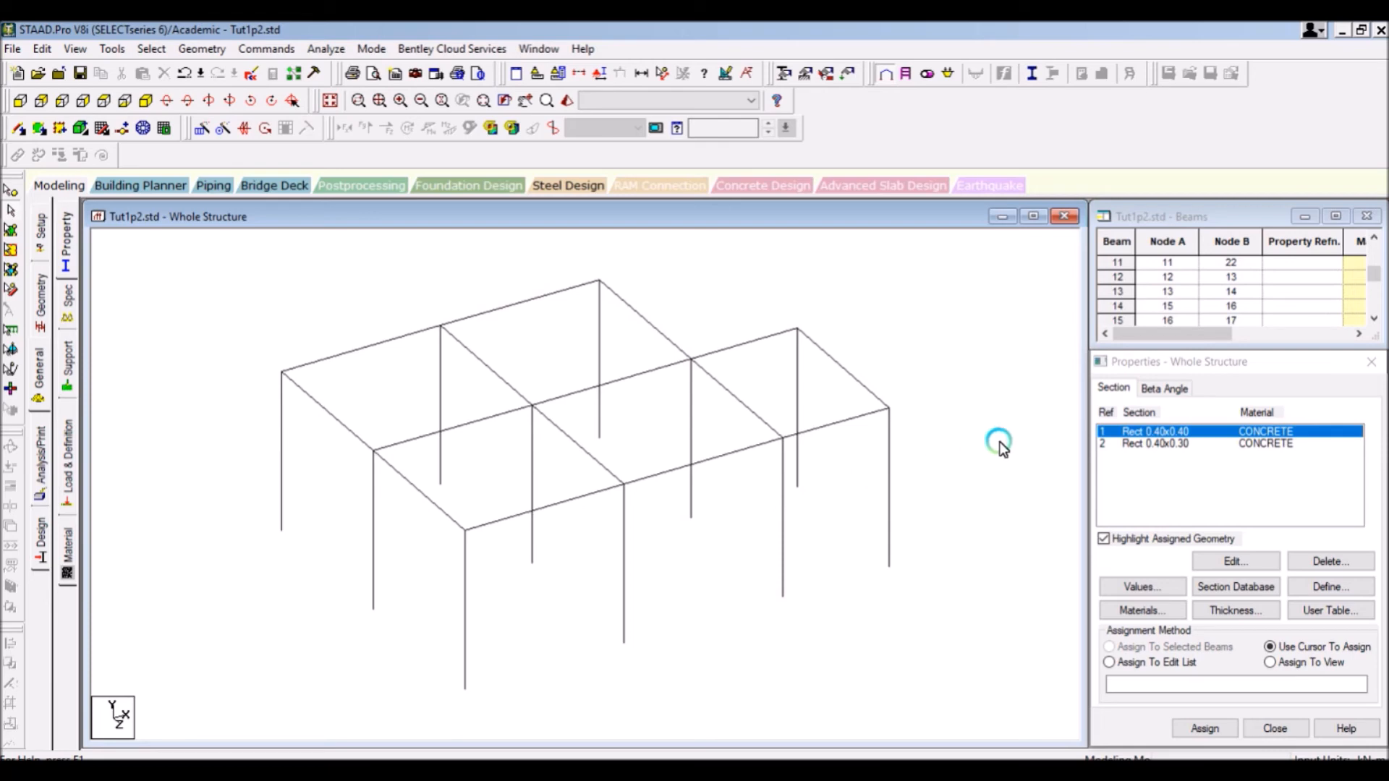
{"action": "left_click", "coordinate": [156, 49]}
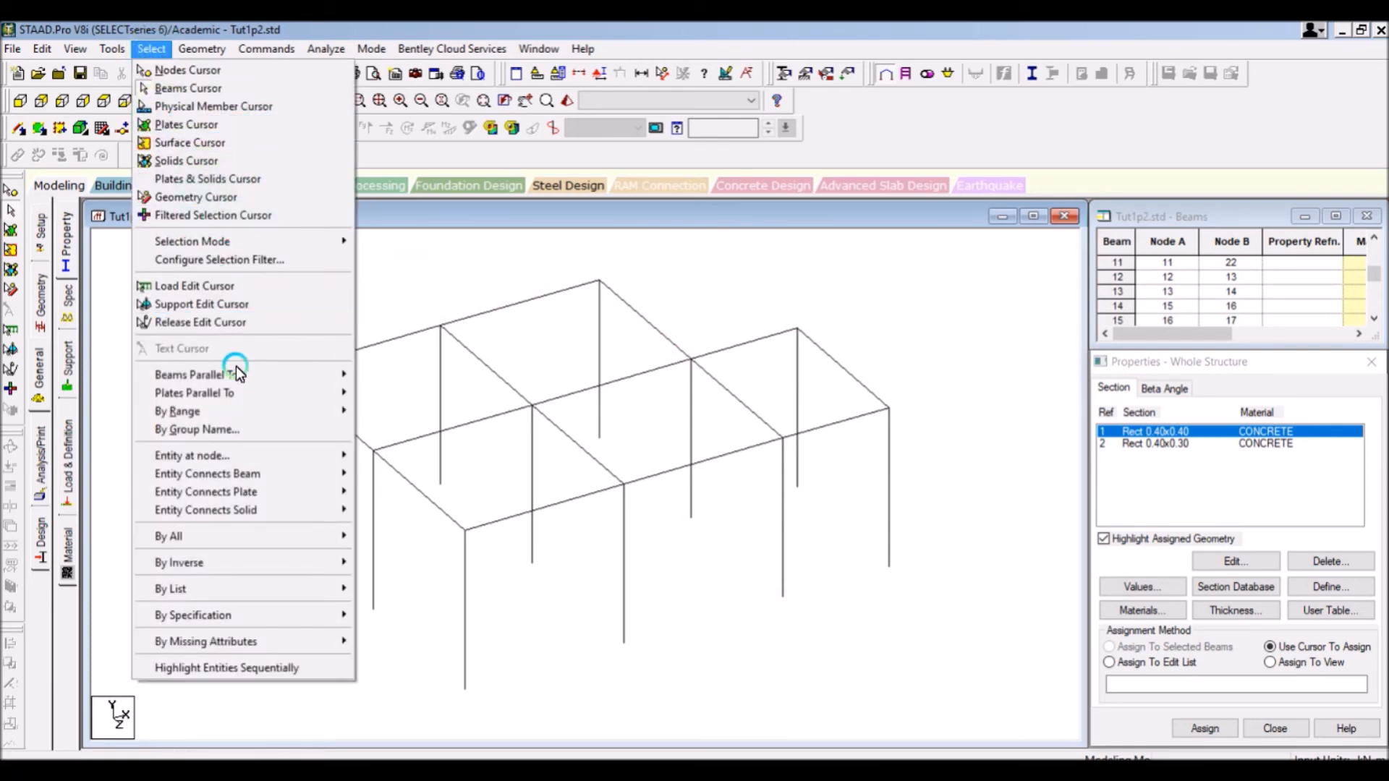
{"action": "mouse_move", "coordinate": [218, 371]}
{"action": "left_click", "coordinate": [376, 390]}
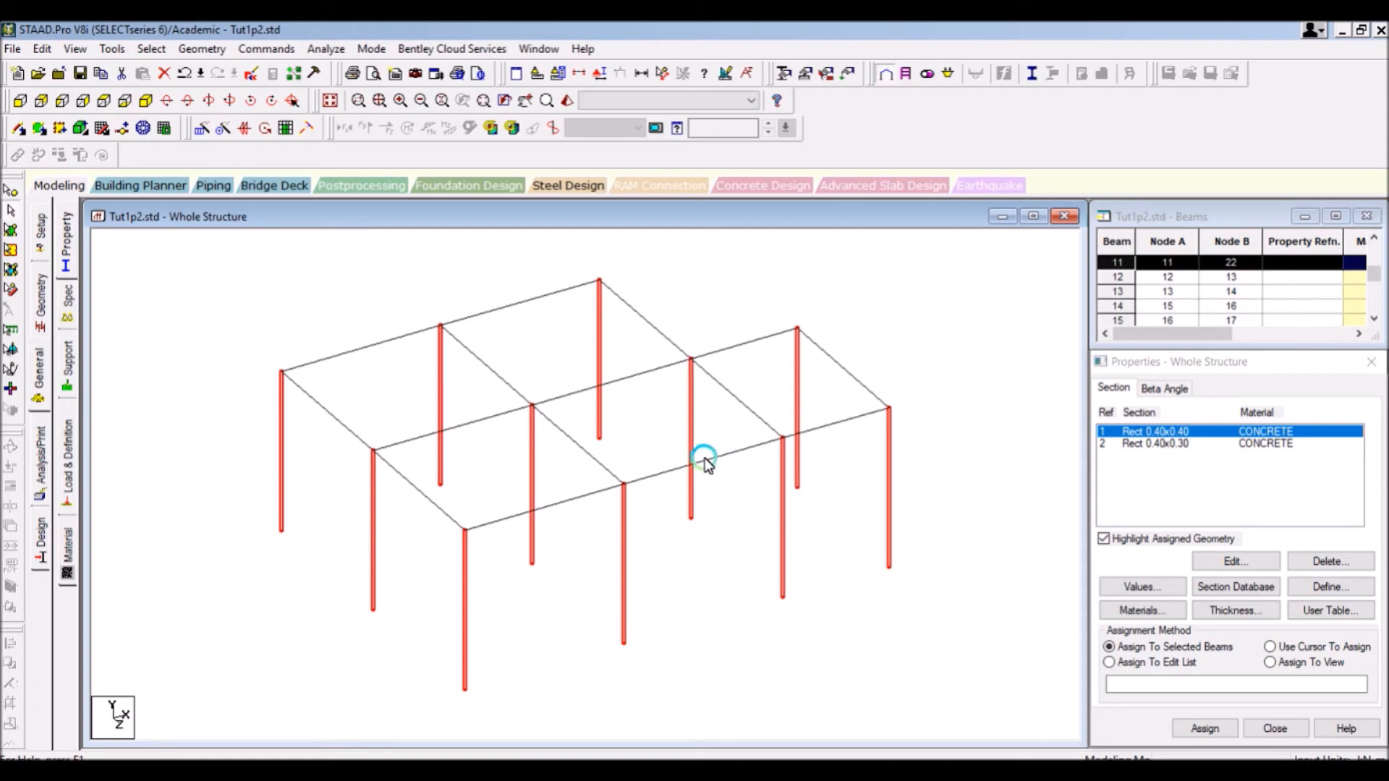
{"action": "left_click", "coordinate": [913, 492]}
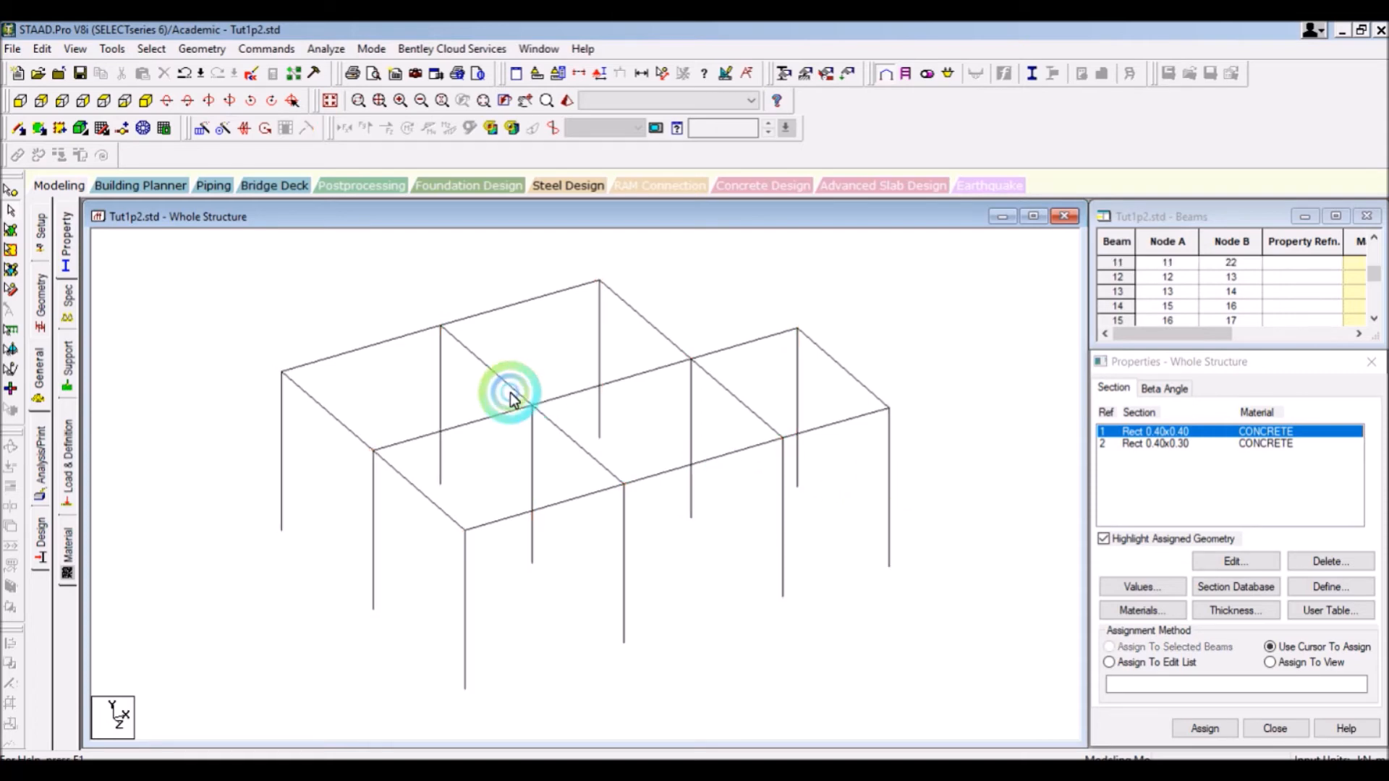
Step: Select all members parallel to the Y axis and assign the Rect 0.40x0.40 section to the selected beams
{"action": "left_click", "coordinate": [151, 49]}
{"action": "mouse_move", "coordinate": [228, 375]}
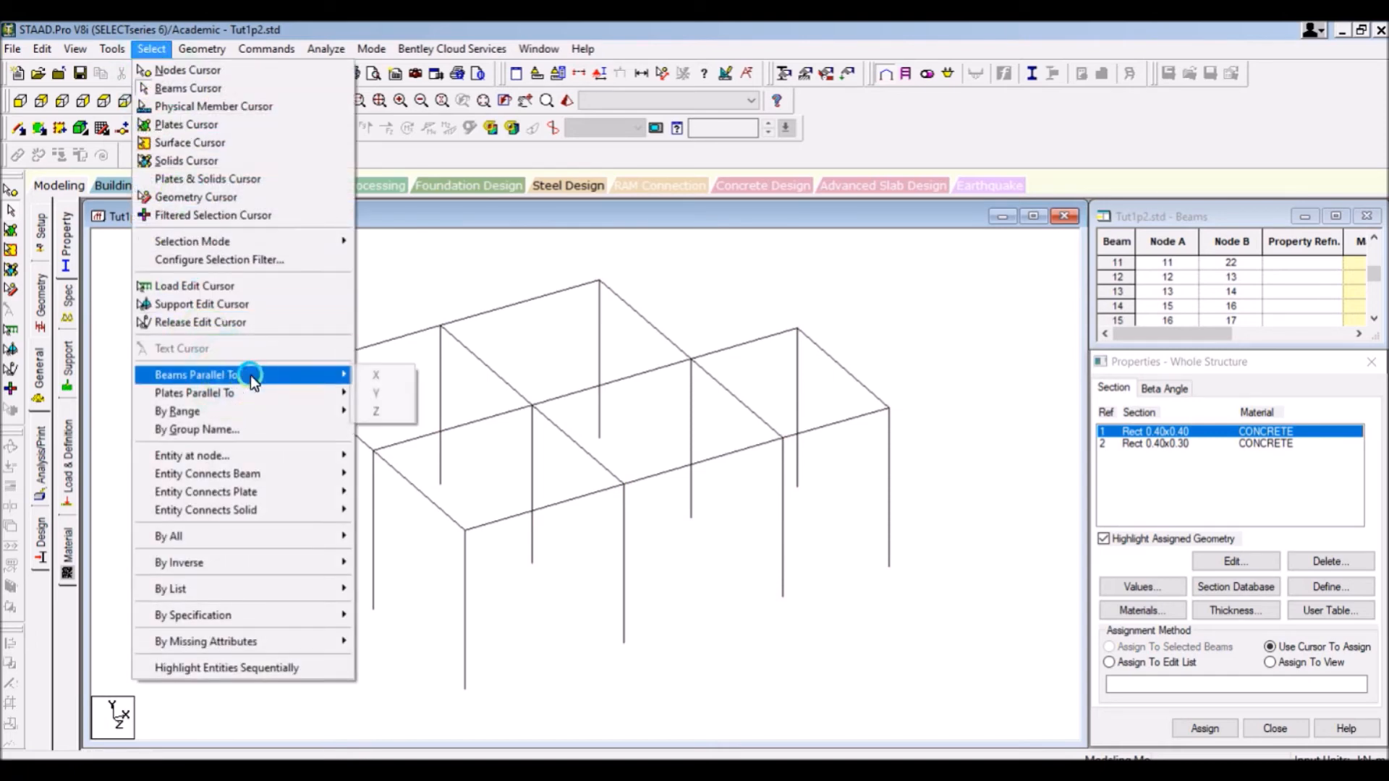
{"action": "left_click", "coordinate": [387, 389]}
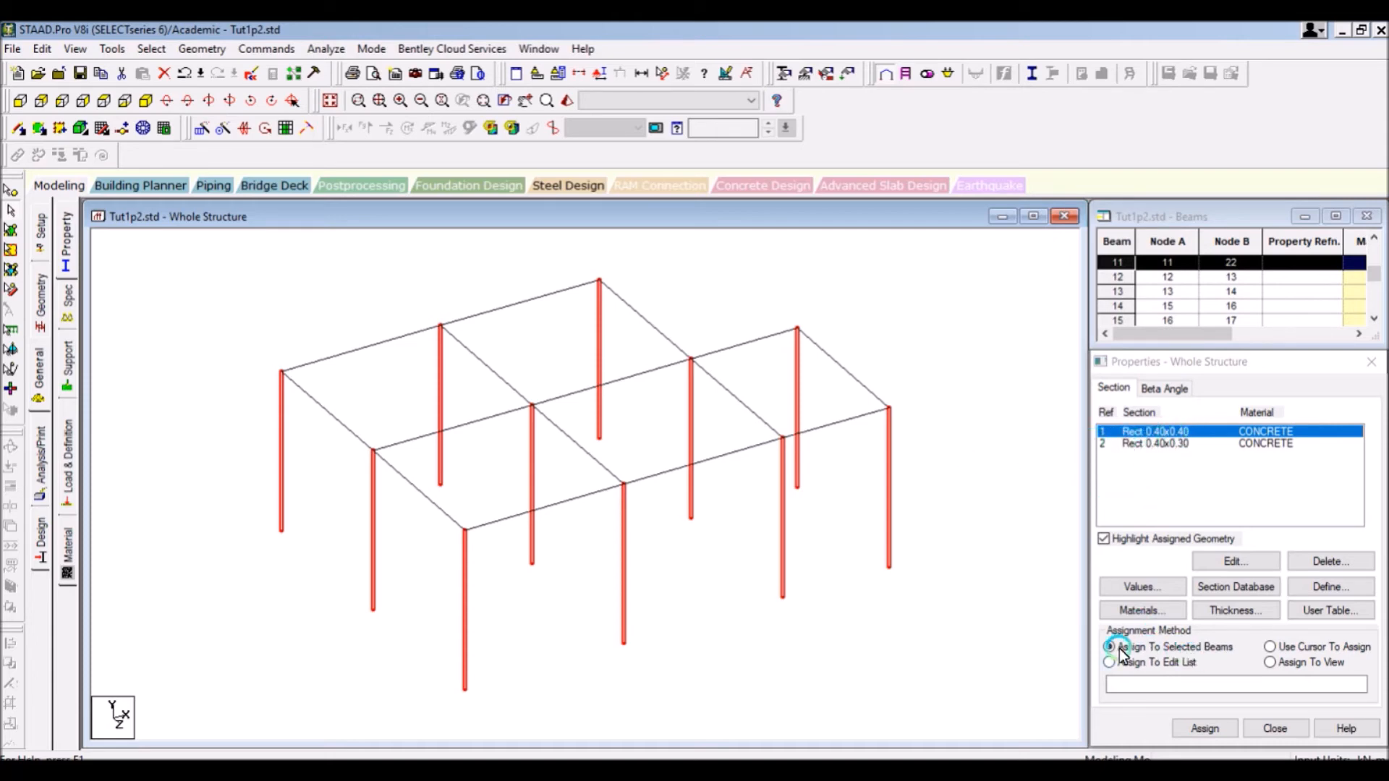
{"action": "left_click", "coordinate": [1217, 725]}
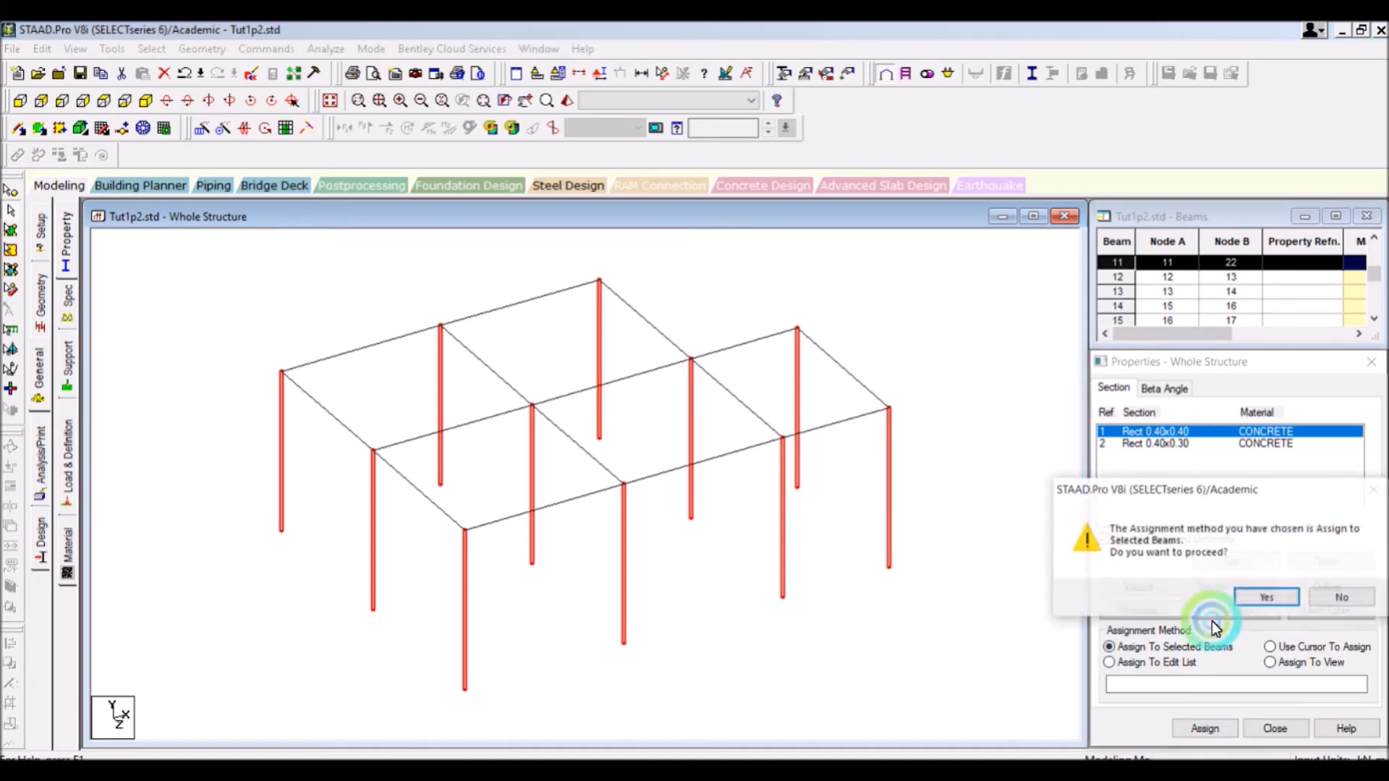
{"action": "left_click", "coordinate": [1252, 599]}
{"action": "left_click", "coordinate": [994, 544]}
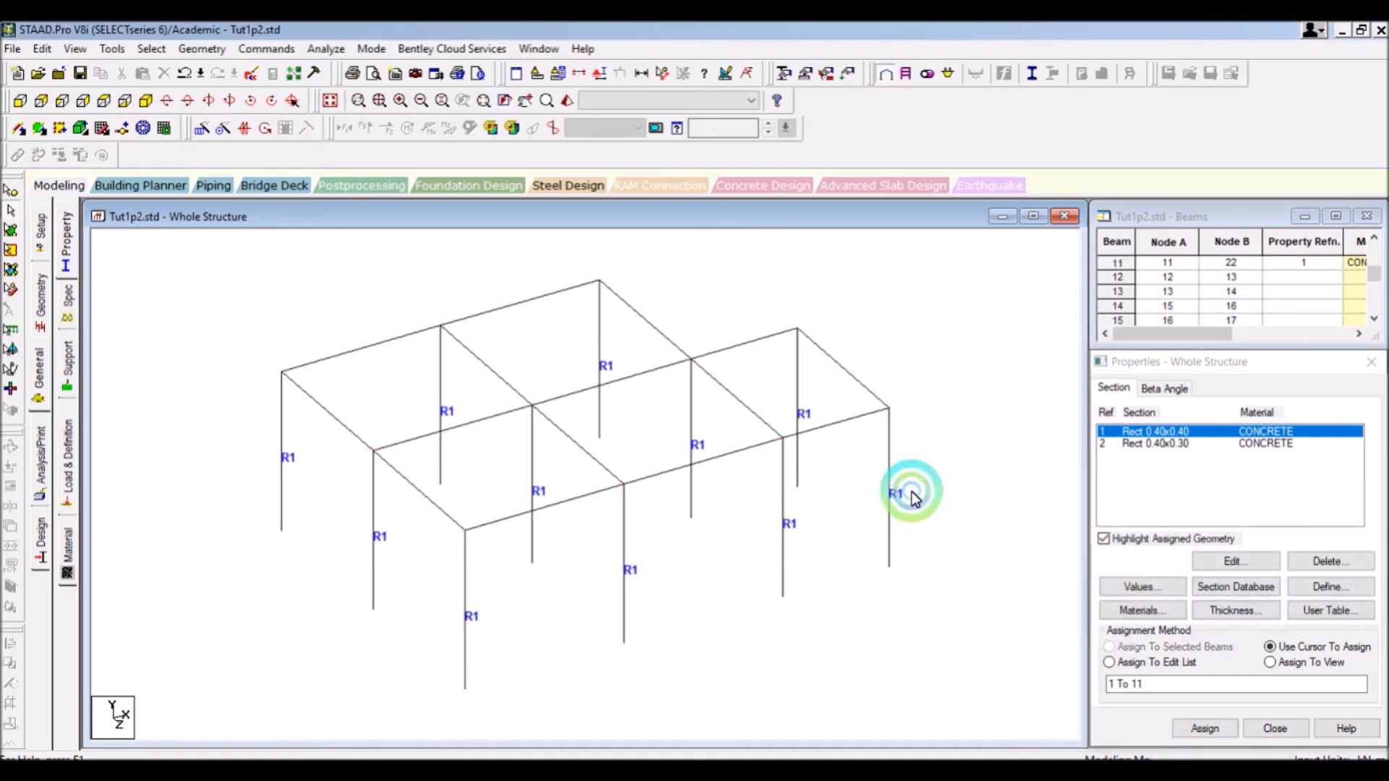
Step: Inspect the column sections from several angles in the 3D rendered view, then close it
{"action": "left_click", "coordinate": [567, 100]}
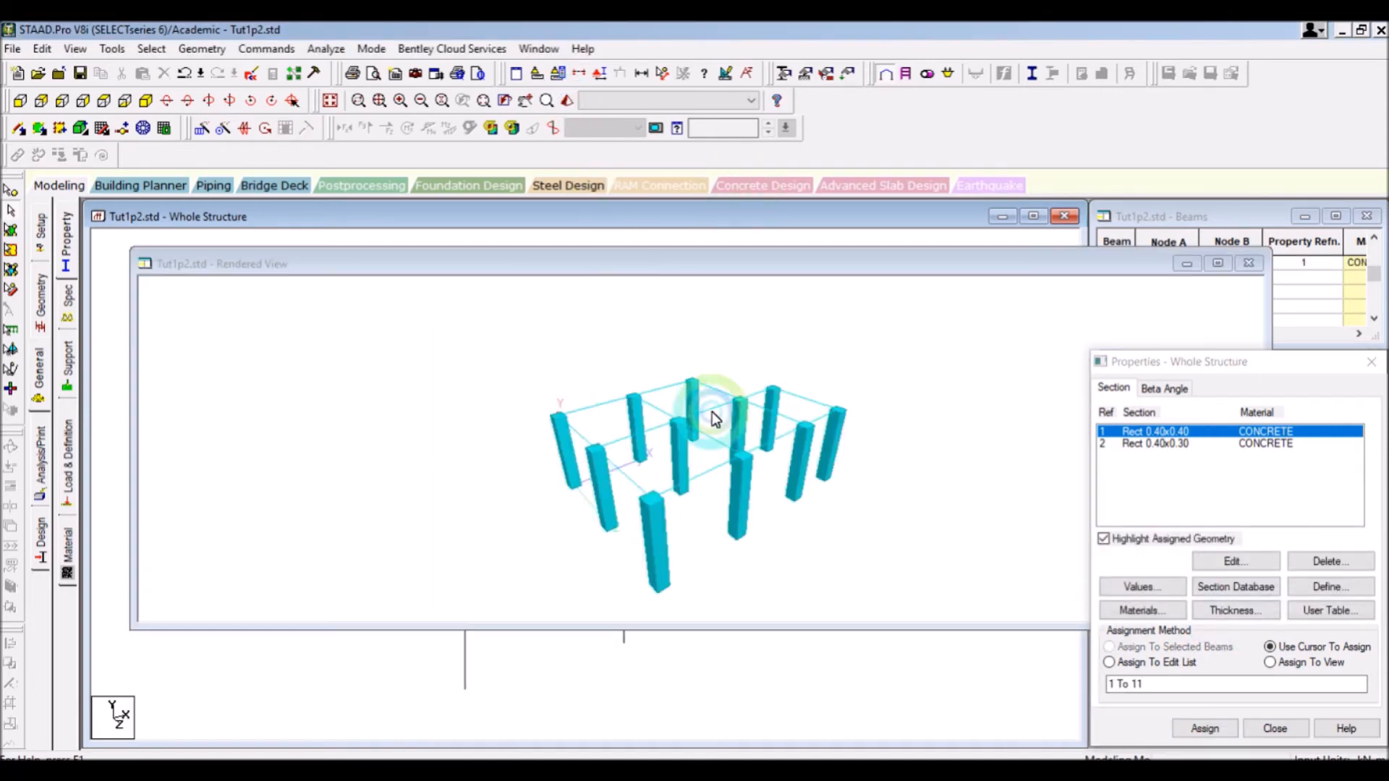
{"action": "left_click_drag", "start_coordinate": [714, 413], "coordinate": [779, 455]}
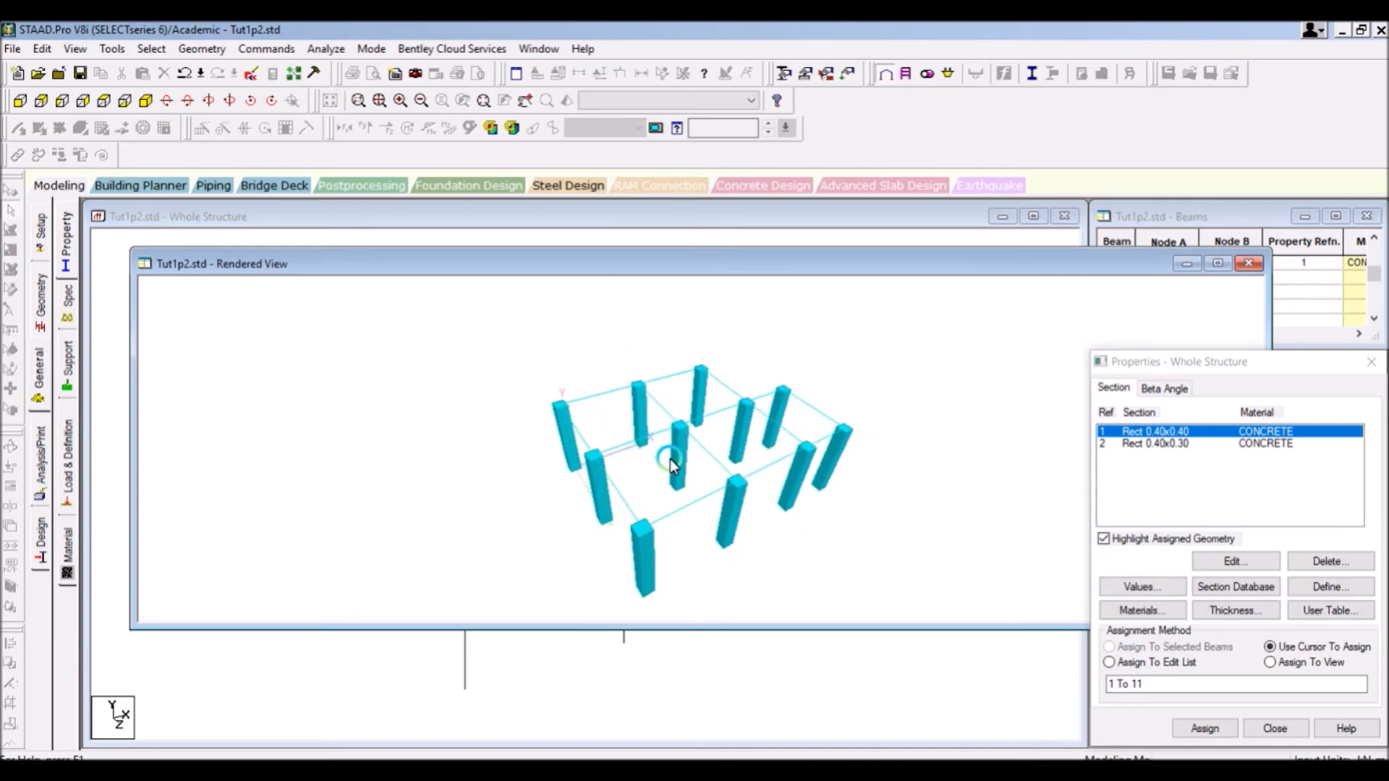
{"action": "left_click_drag", "start_coordinate": [735, 469], "coordinate": [779, 374]}
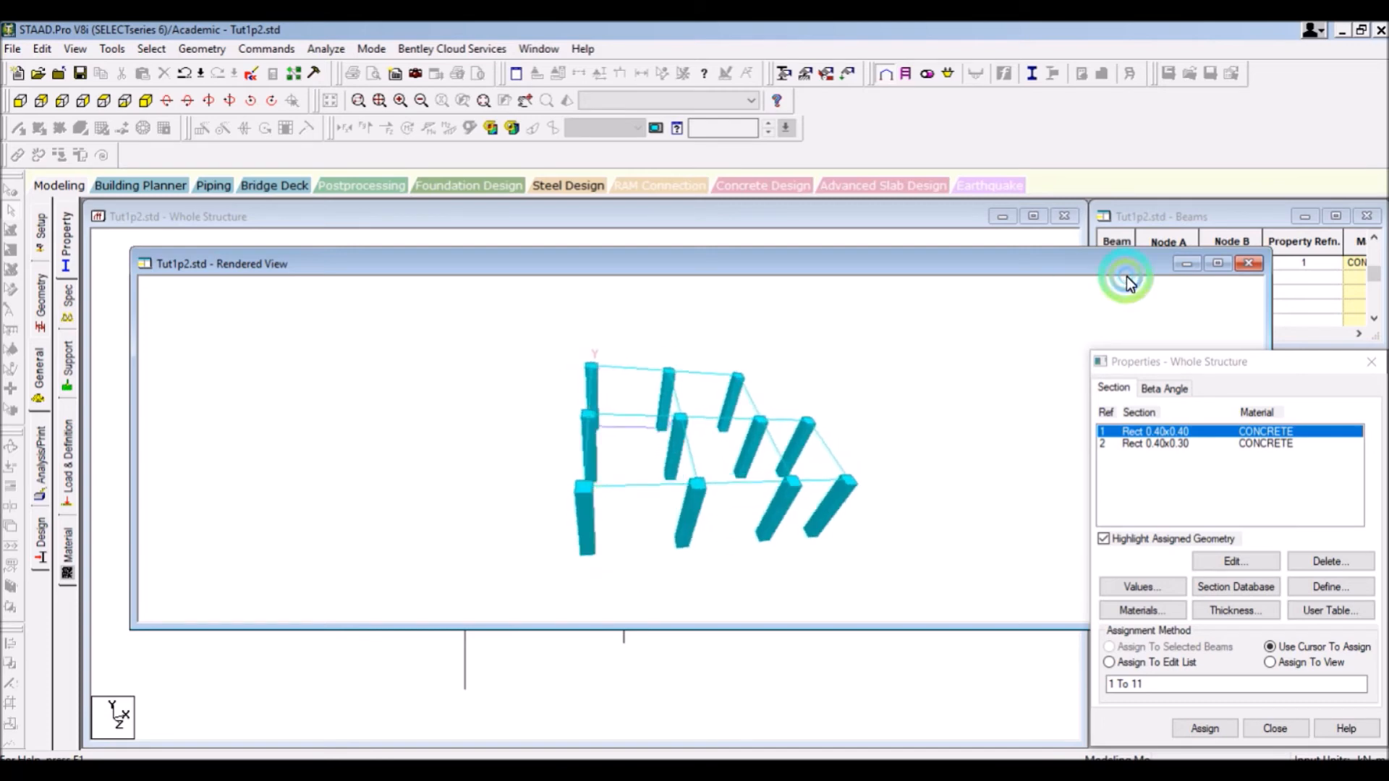
{"action": "left_click", "coordinate": [1244, 265]}
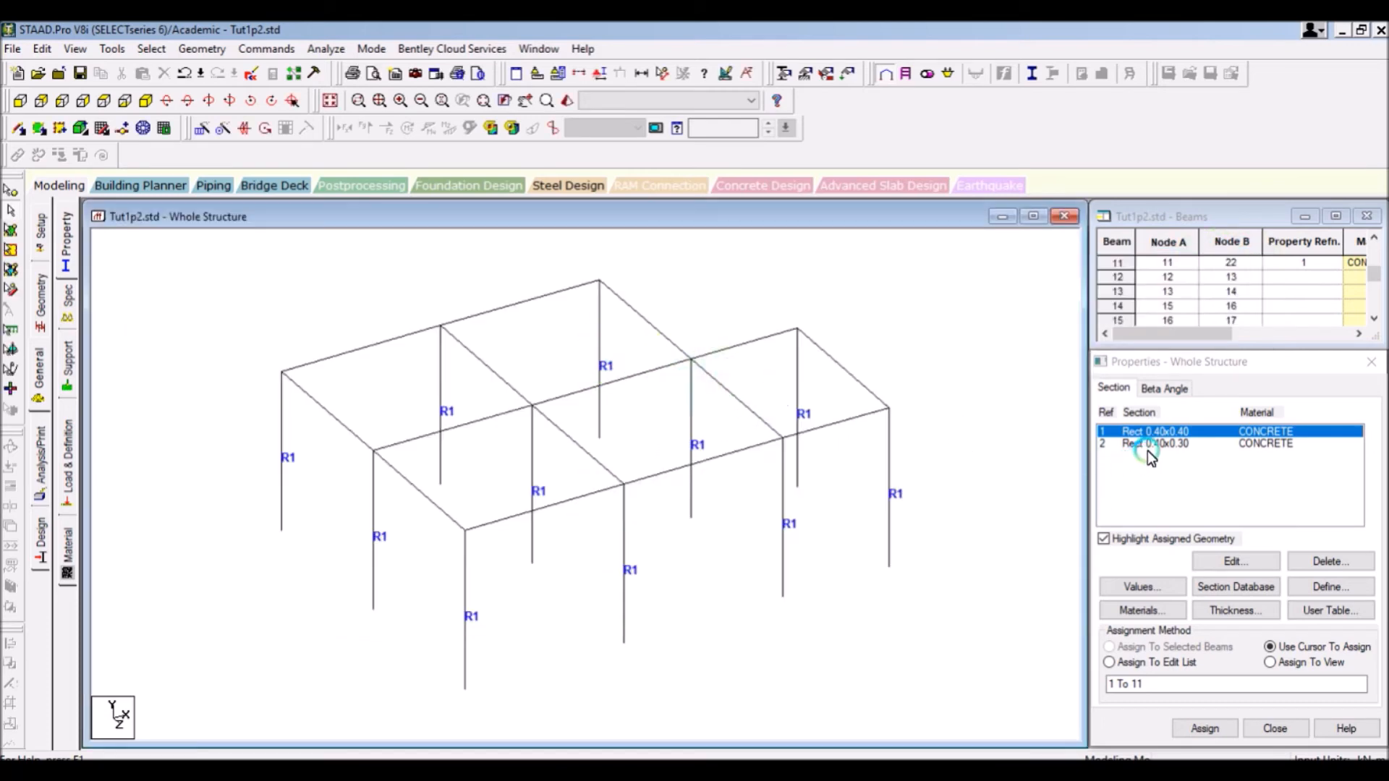
Step: Choose the Rect 0.40x0.30 section and select all beams parallel to the X and Z axes
{"action": "left_click", "coordinate": [1151, 443]}
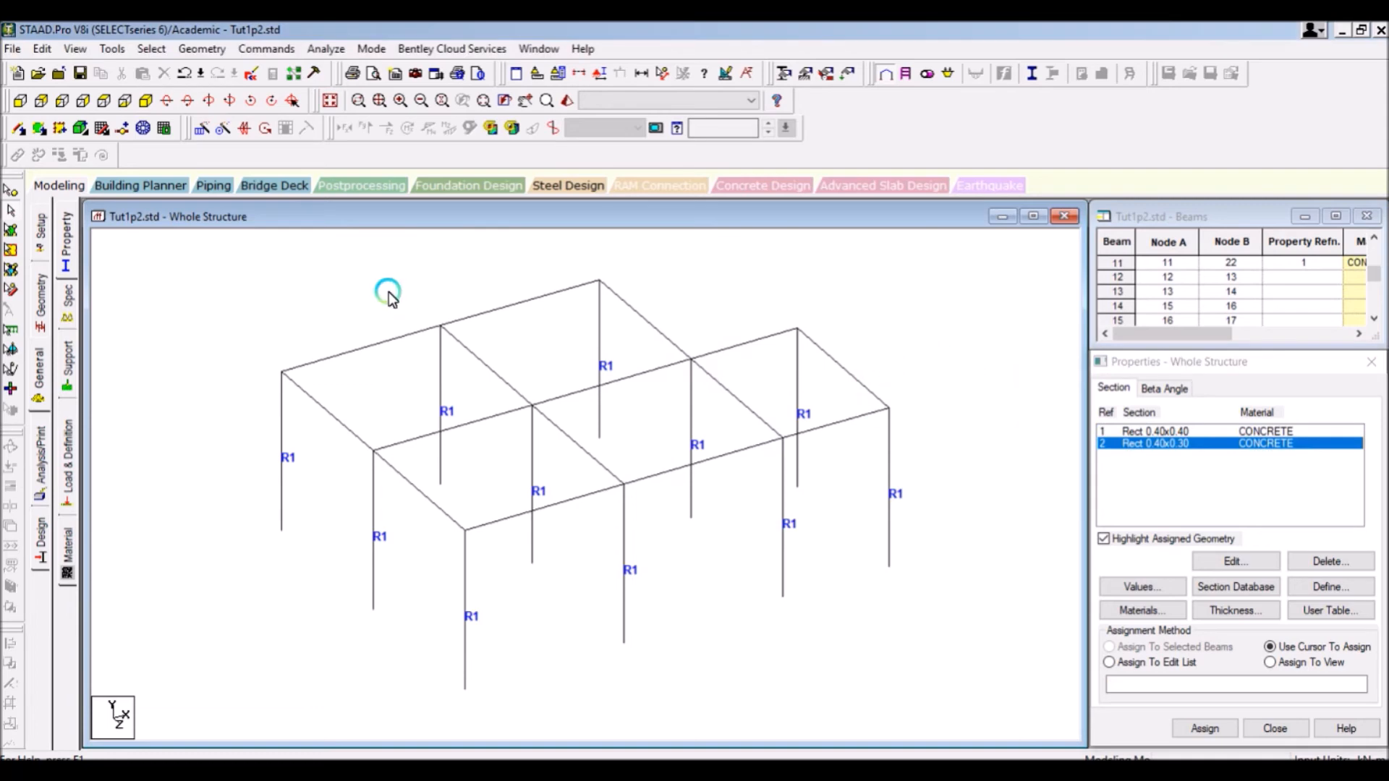
{"action": "left_click", "coordinate": [152, 49]}
{"action": "mouse_move", "coordinate": [304, 375]}
{"action": "left_click", "coordinate": [376, 377]}
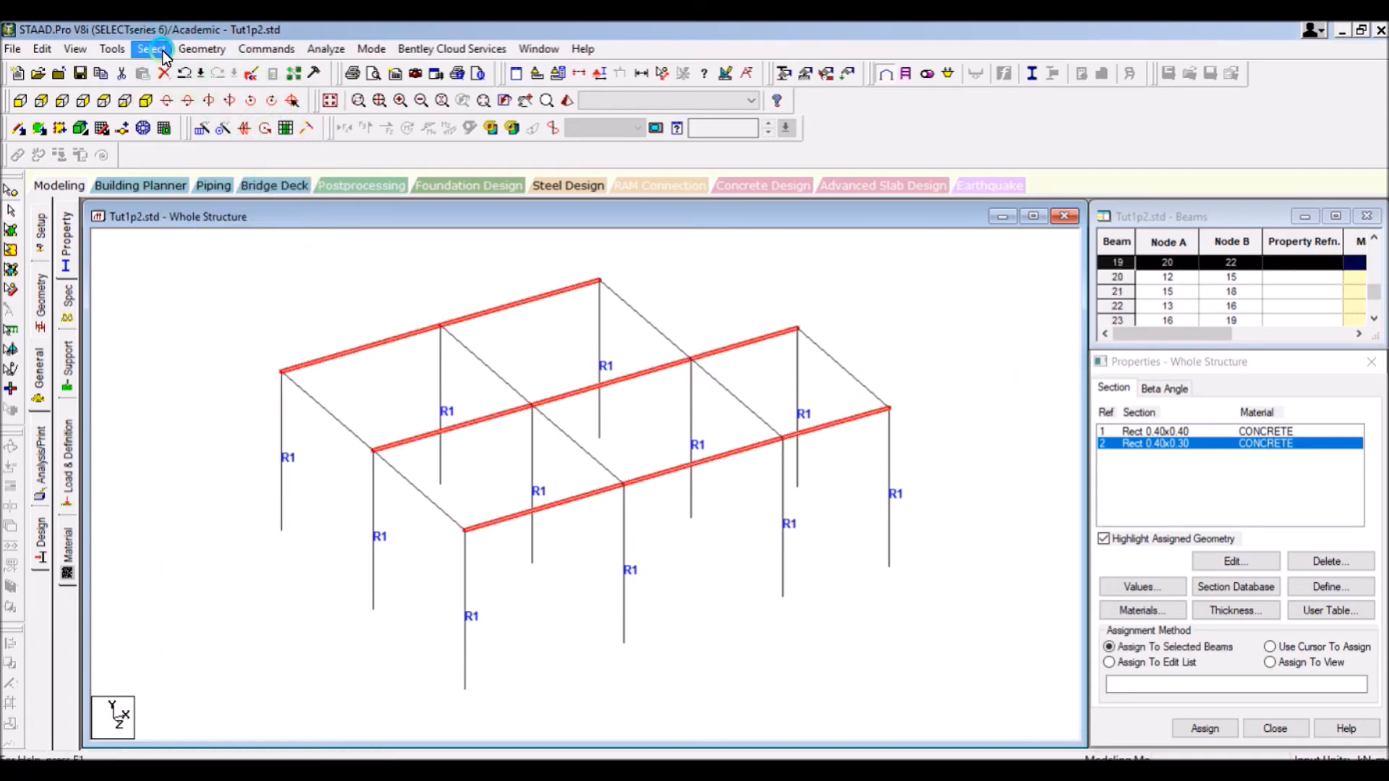
{"action": "left_click", "coordinate": [152, 49]}
{"action": "left_click", "coordinate": [334, 376]}
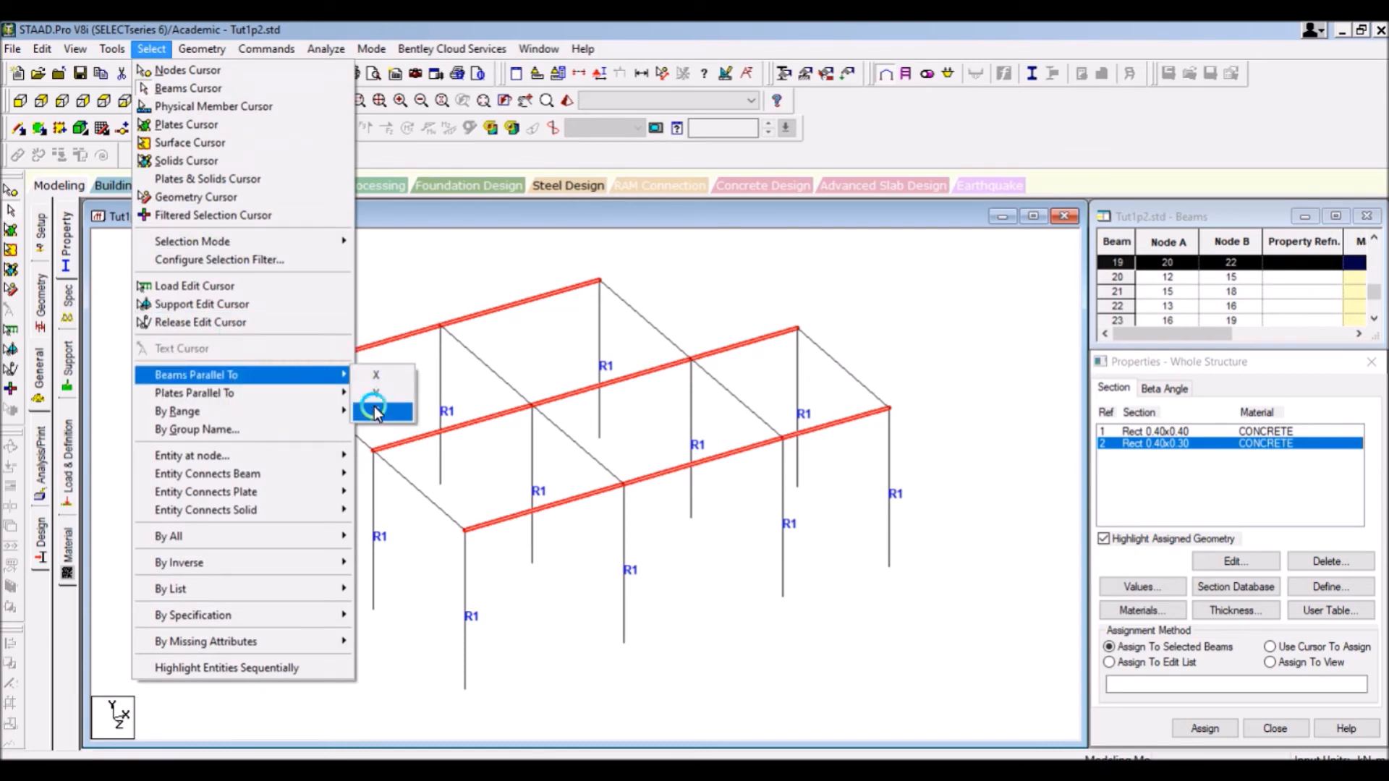
{"action": "left_click", "coordinate": [375, 410]}
{"action": "left_click", "coordinate": [461, 517]}
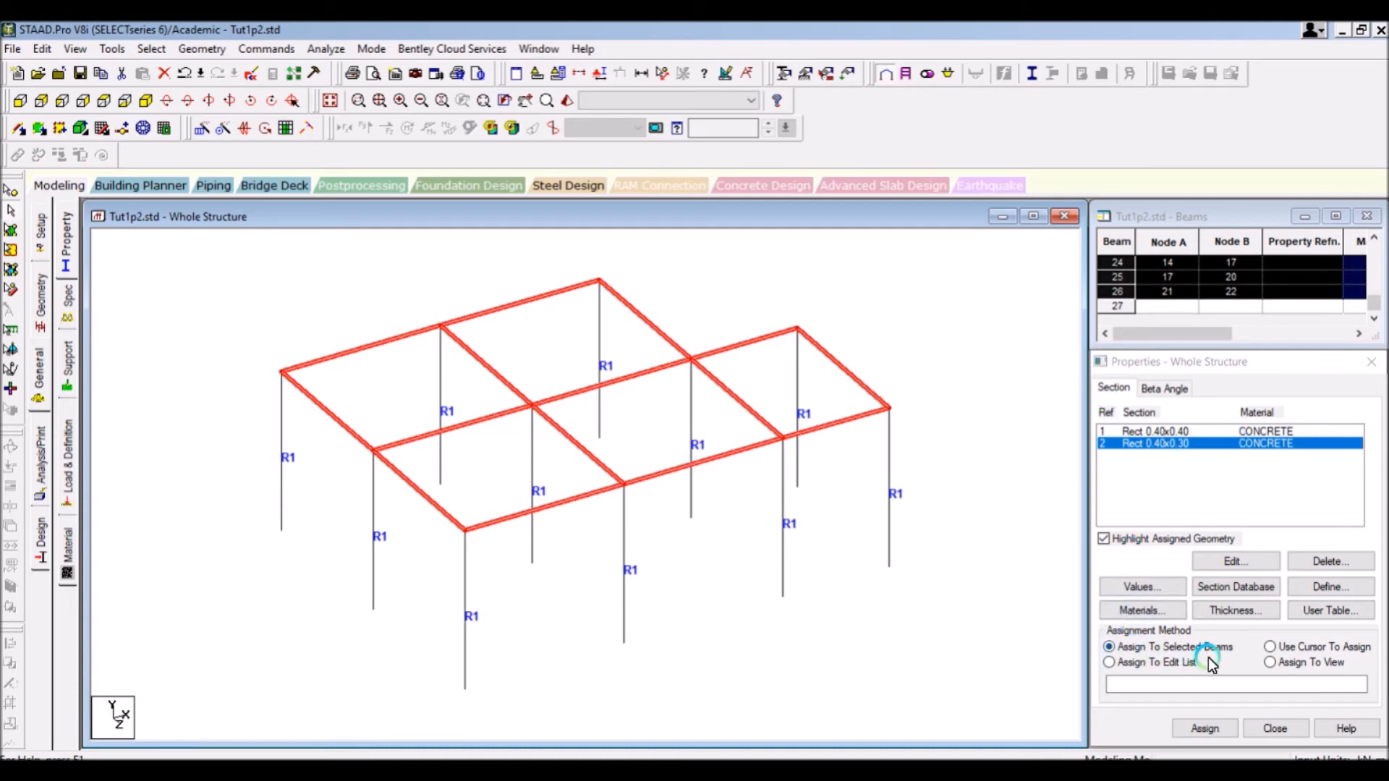
Step: Assign the Rect 0.40x0.30 section to the selected beams and check the frame in the 3D rendered view
{"action": "left_click", "coordinate": [1203, 728]}
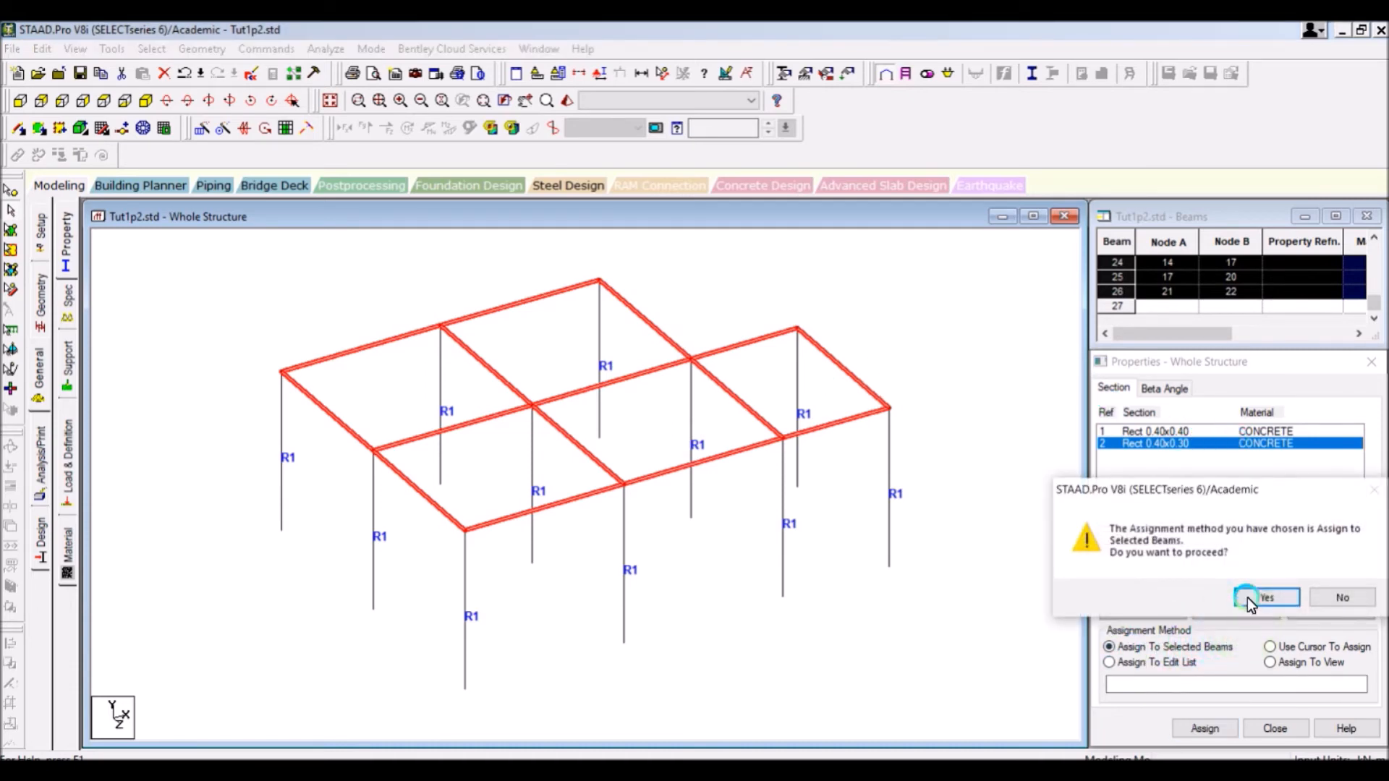
{"action": "left_click", "coordinate": [1266, 598]}
{"action": "left_click", "coordinate": [570, 101]}
{"action": "left_click_drag", "start_coordinate": [878, 432], "coordinate": [811, 488]}
{"action": "left_click", "coordinate": [1276, 286]}
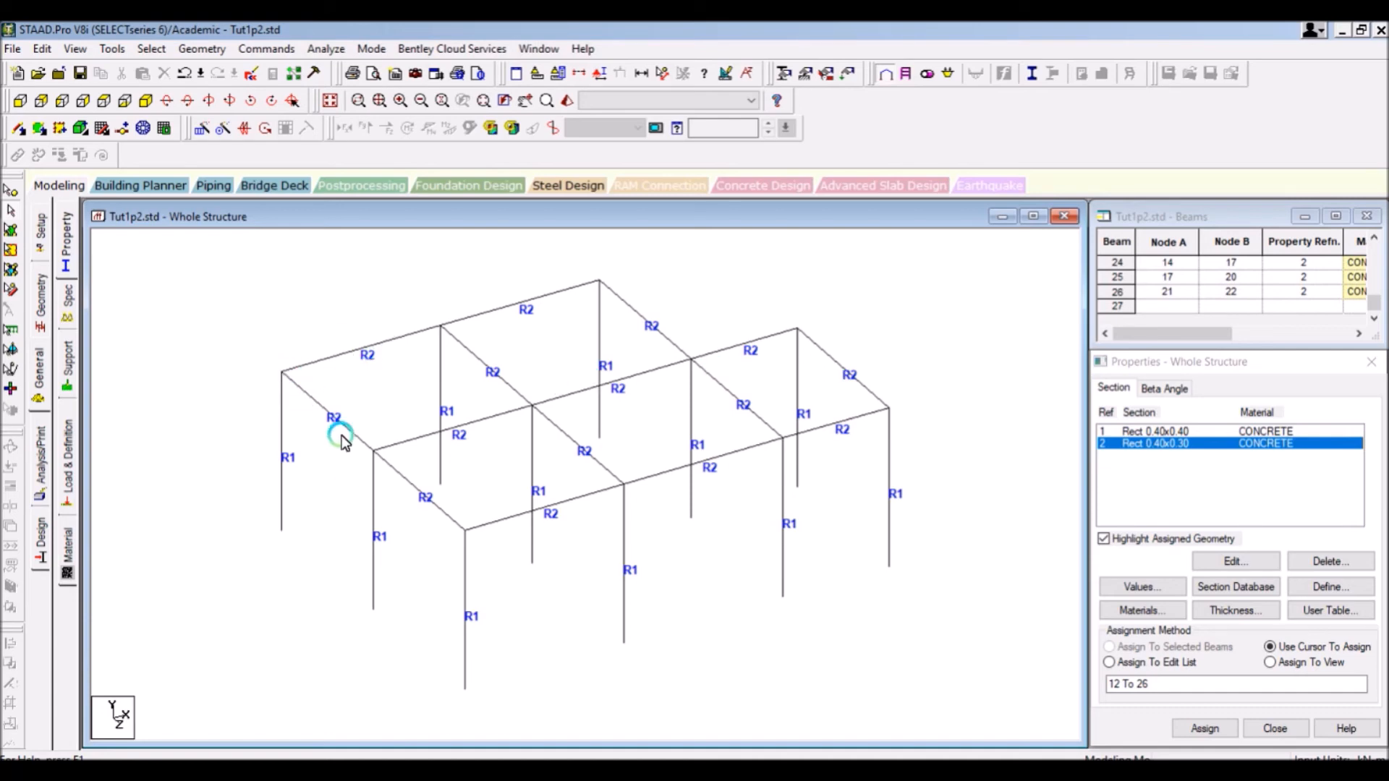
Step: Create a four-noded plate between roof-level nodes 12, 13, 16 and 15 in the rear corner bay at the X=0 end
{"action": "left_click", "coordinate": [43, 303]}
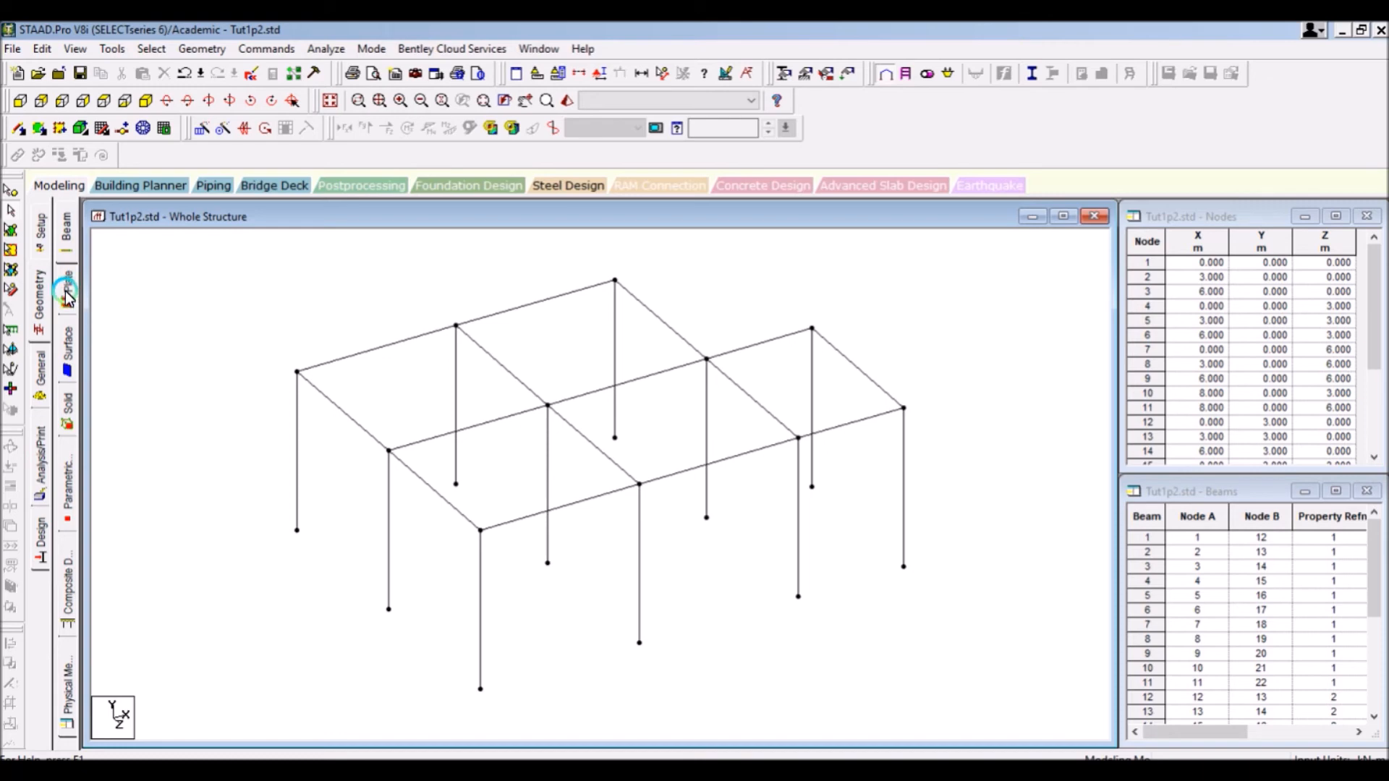
{"action": "left_click", "coordinate": [68, 293]}
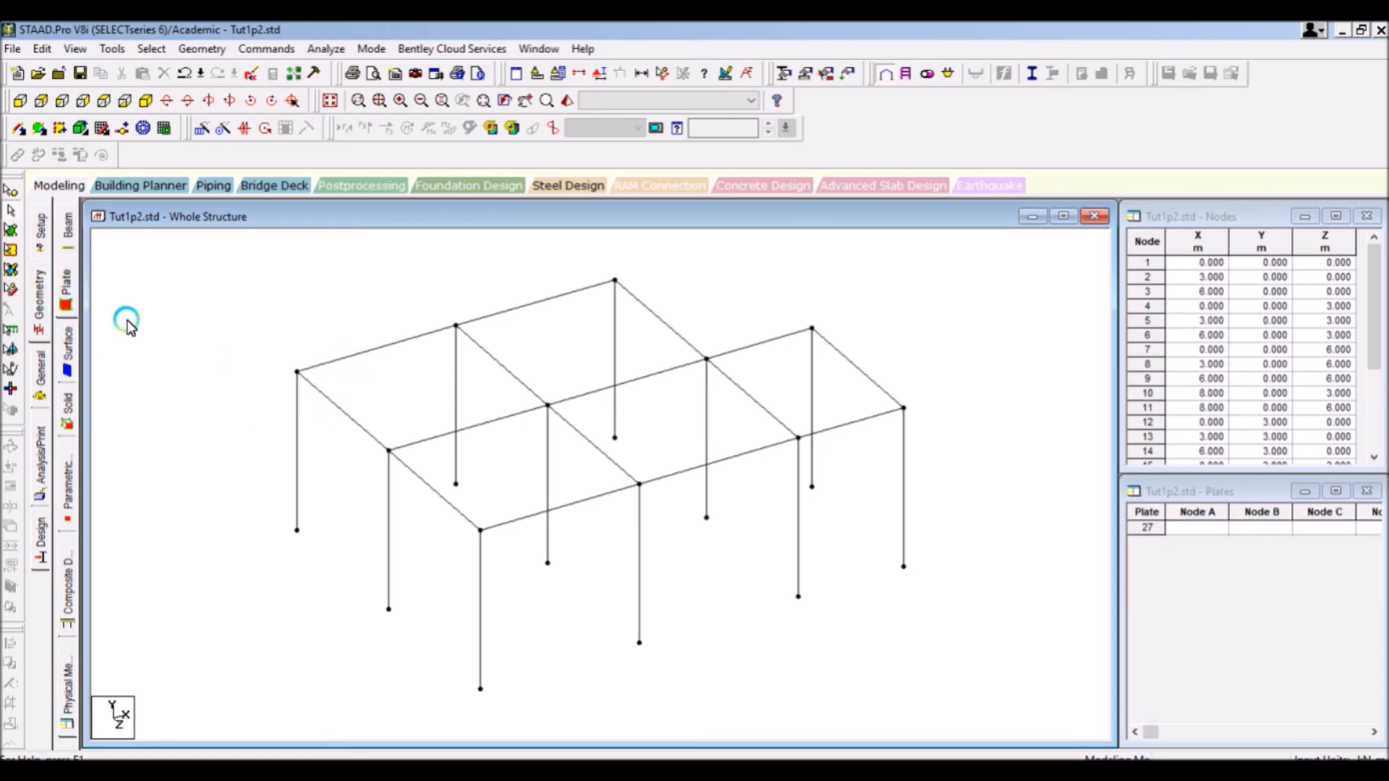
{"action": "left_click", "coordinate": [40, 129]}
{"action": "left_click", "coordinate": [297, 372]}
{"action": "left_click", "coordinate": [456, 325]}
{"action": "left_click", "coordinate": [547, 405]}
{"action": "left_click", "coordinate": [388, 451]}
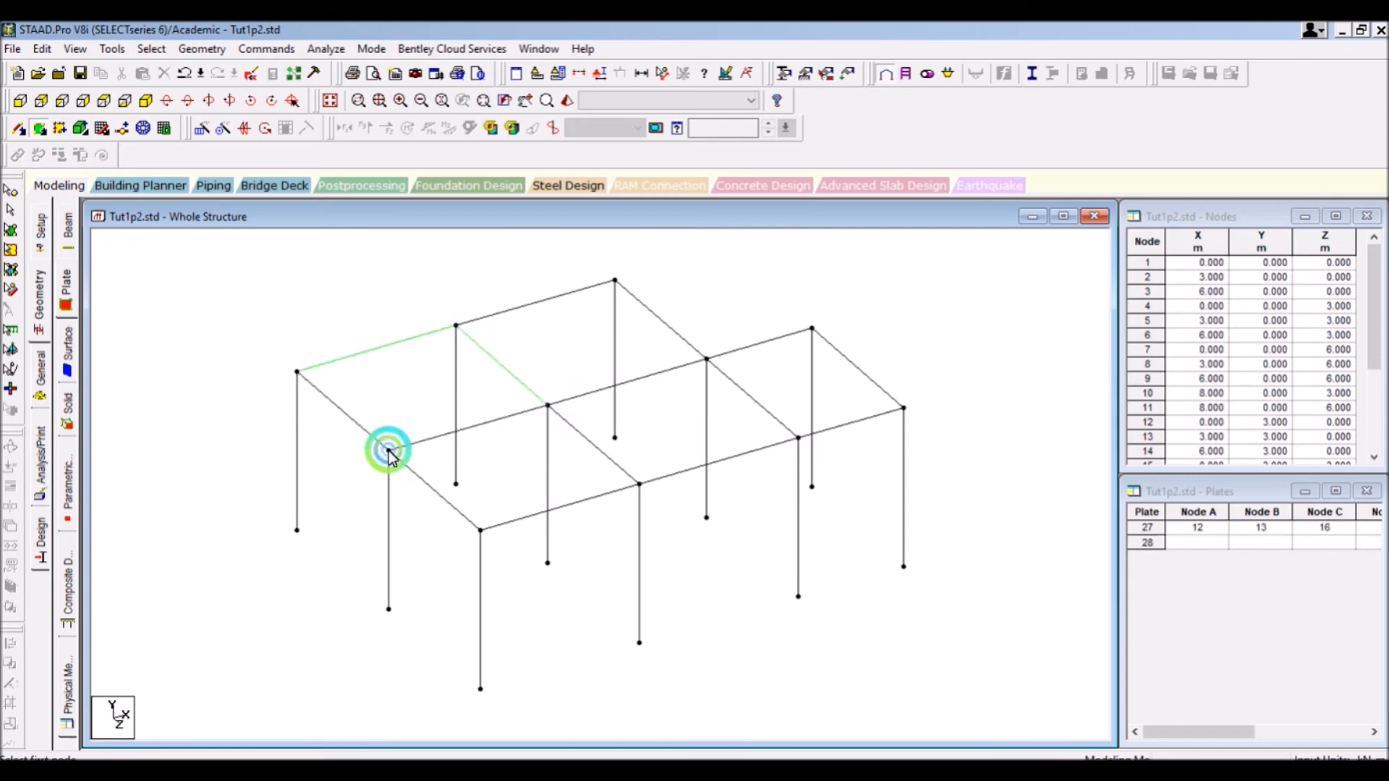
Step: Inspect the first slab plate in the 3D rendered view, then close that view
{"action": "left_click", "coordinate": [567, 100]}
{"action": "left_click_drag", "start_coordinate": [744, 449], "coordinate": [621, 369]}
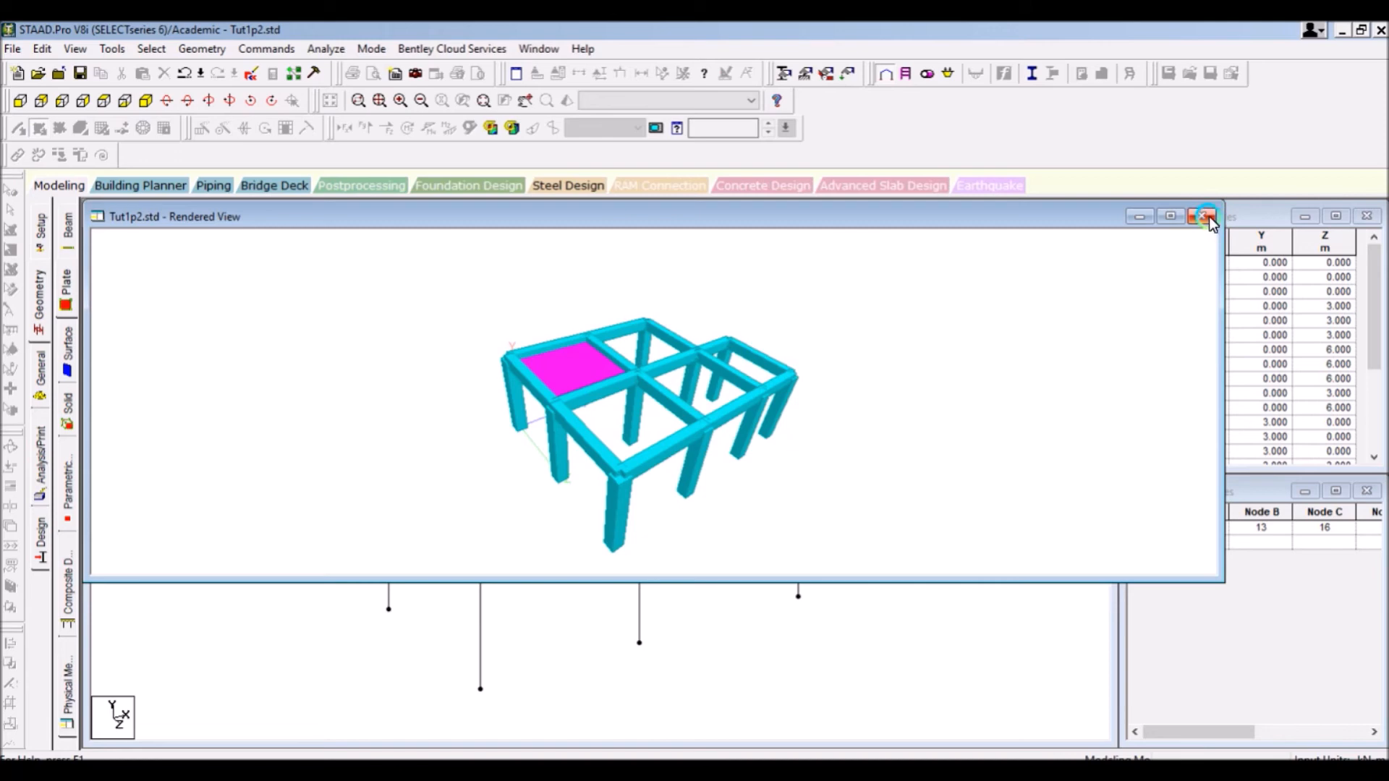
{"action": "left_click", "coordinate": [1205, 217]}
Step: Add four-noded plates in the second rear bay and in the front bay at the X=0 end of the roof grid
{"action": "left_click", "coordinate": [469, 322]}
{"action": "left_click", "coordinate": [615, 281]}
{"action": "left_click", "coordinate": [706, 360]}
{"action": "left_click", "coordinate": [548, 405]}
{"action": "left_click", "coordinate": [389, 449]}
{"action": "left_click", "coordinate": [548, 406]}
{"action": "left_click", "coordinate": [639, 483]}
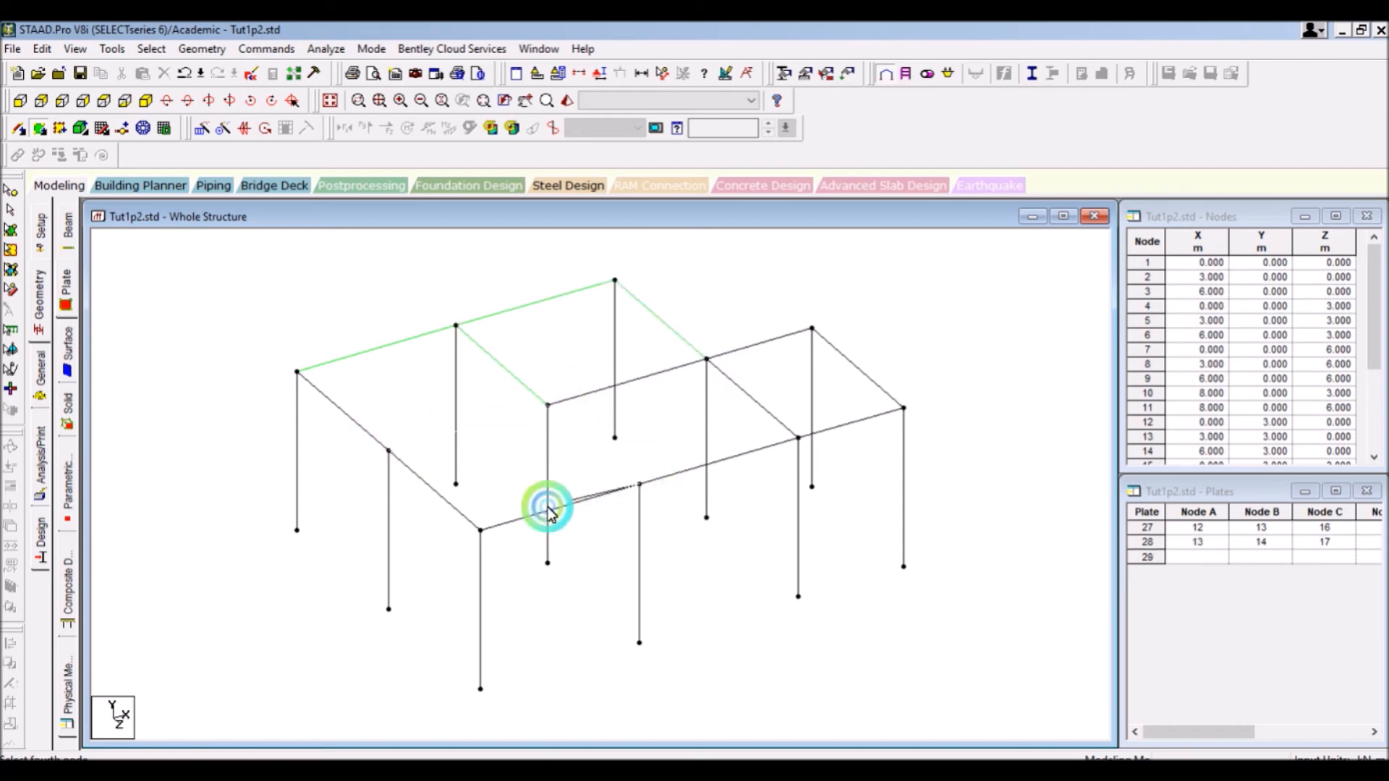
{"action": "left_click", "coordinate": [481, 531]}
Step: Add four-noded plates in the middle front bay and in the projecting end bay between nodes 17, 21, 22 and 20
{"action": "left_click", "coordinate": [547, 406]}
{"action": "left_click", "coordinate": [707, 359]}
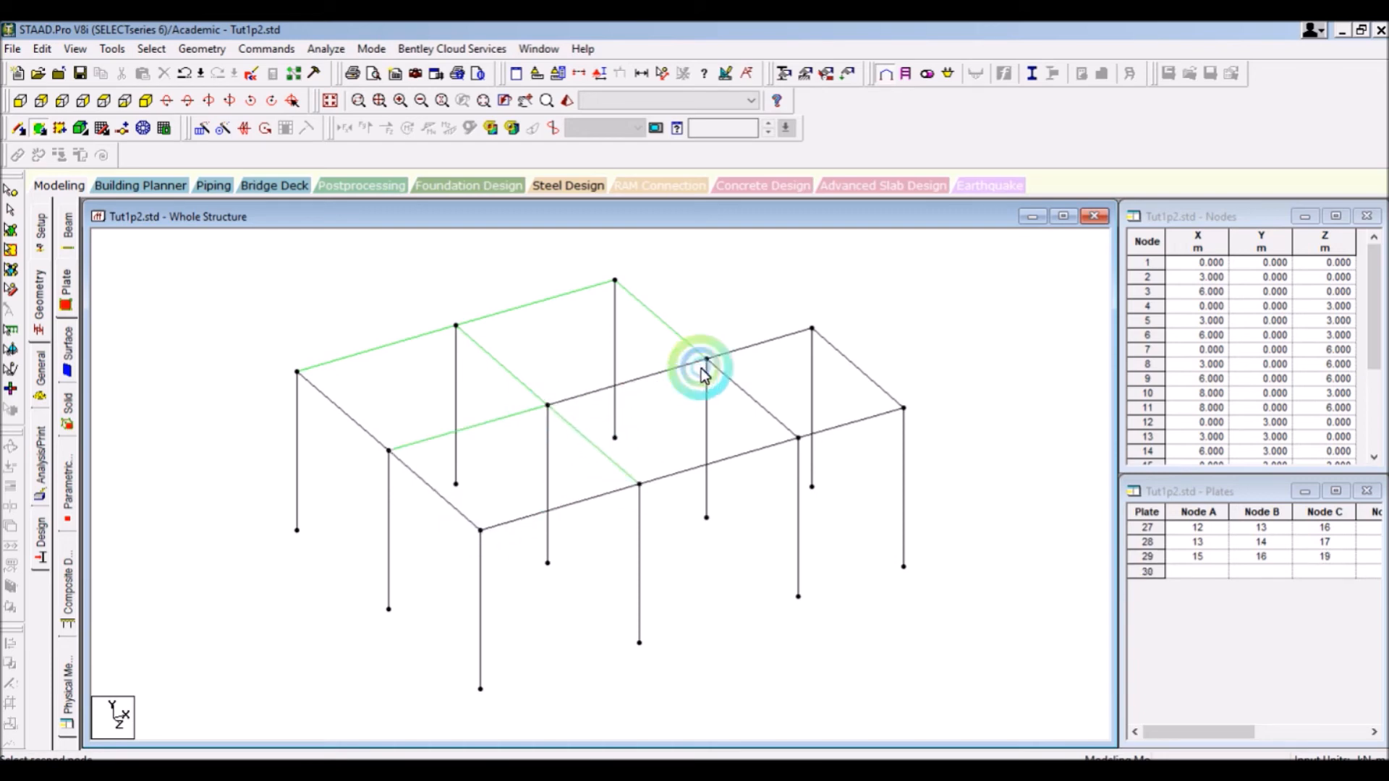
{"action": "left_click", "coordinate": [796, 438]}
{"action": "left_click", "coordinate": [656, 481]}
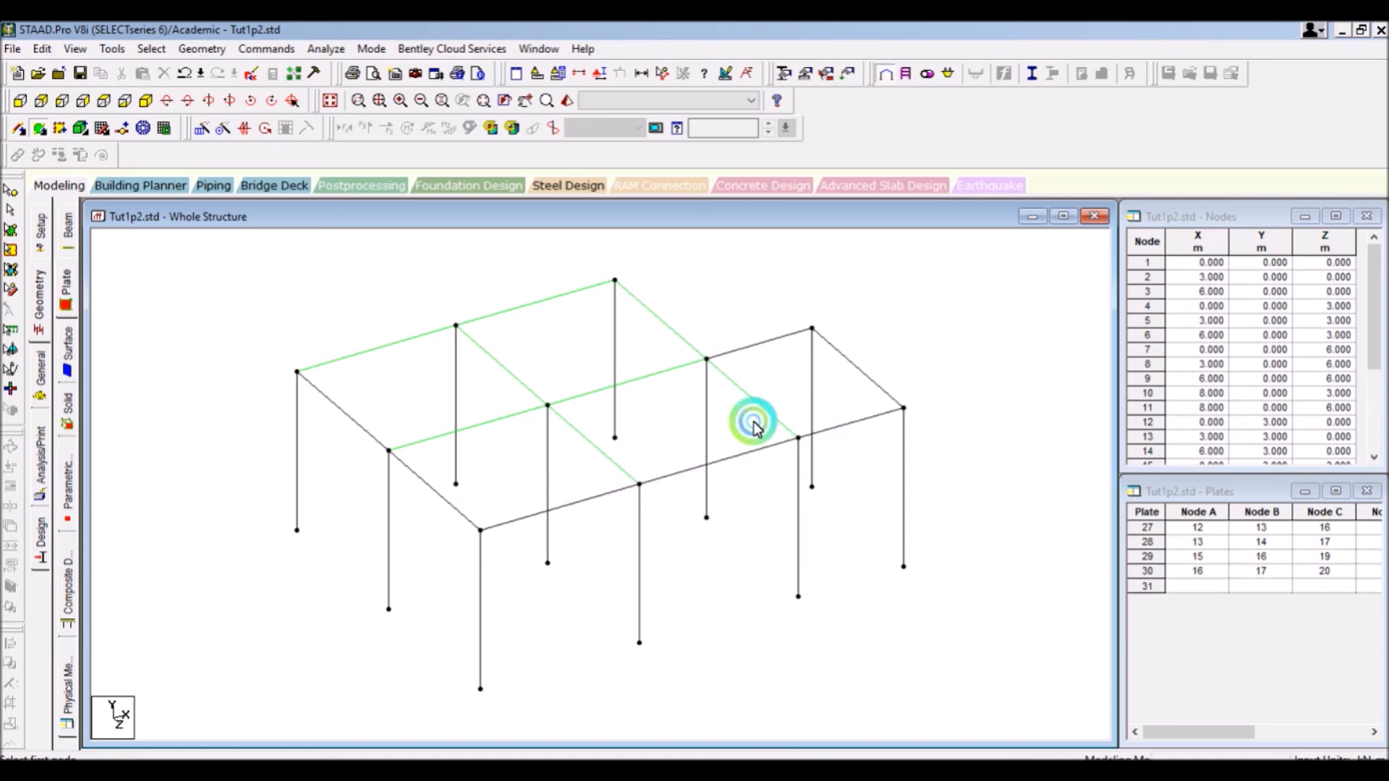
{"action": "left_click", "coordinate": [706, 359]}
{"action": "left_click", "coordinate": [811, 329]}
{"action": "left_click", "coordinate": [903, 410]}
{"action": "left_click", "coordinate": [799, 437]}
{"action": "left_click", "coordinate": [811, 479]}
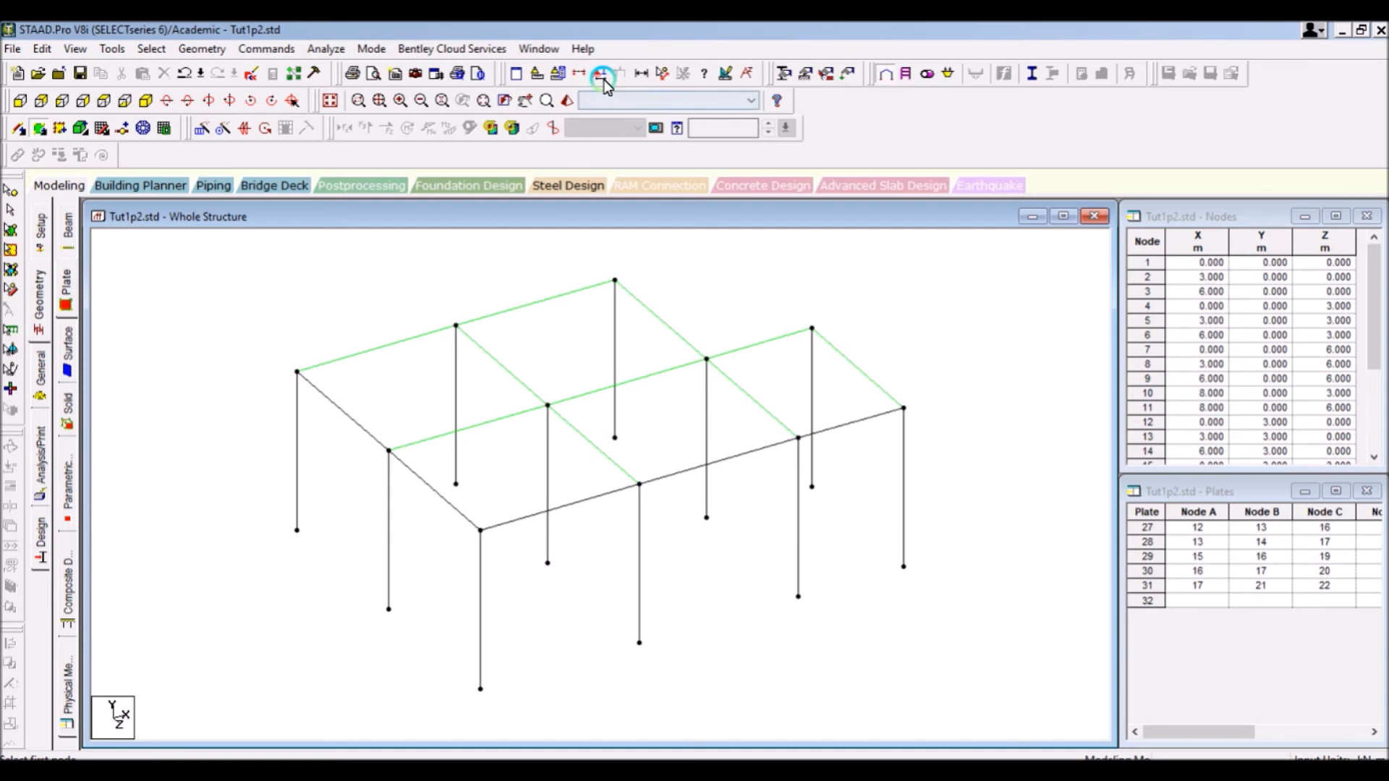
Step: Inspect all the slab plates in the 3D rendered view, then close it
{"action": "left_click", "coordinate": [554, 128]}
{"action": "left_click_drag", "start_coordinate": [758, 459], "coordinate": [890, 362]}
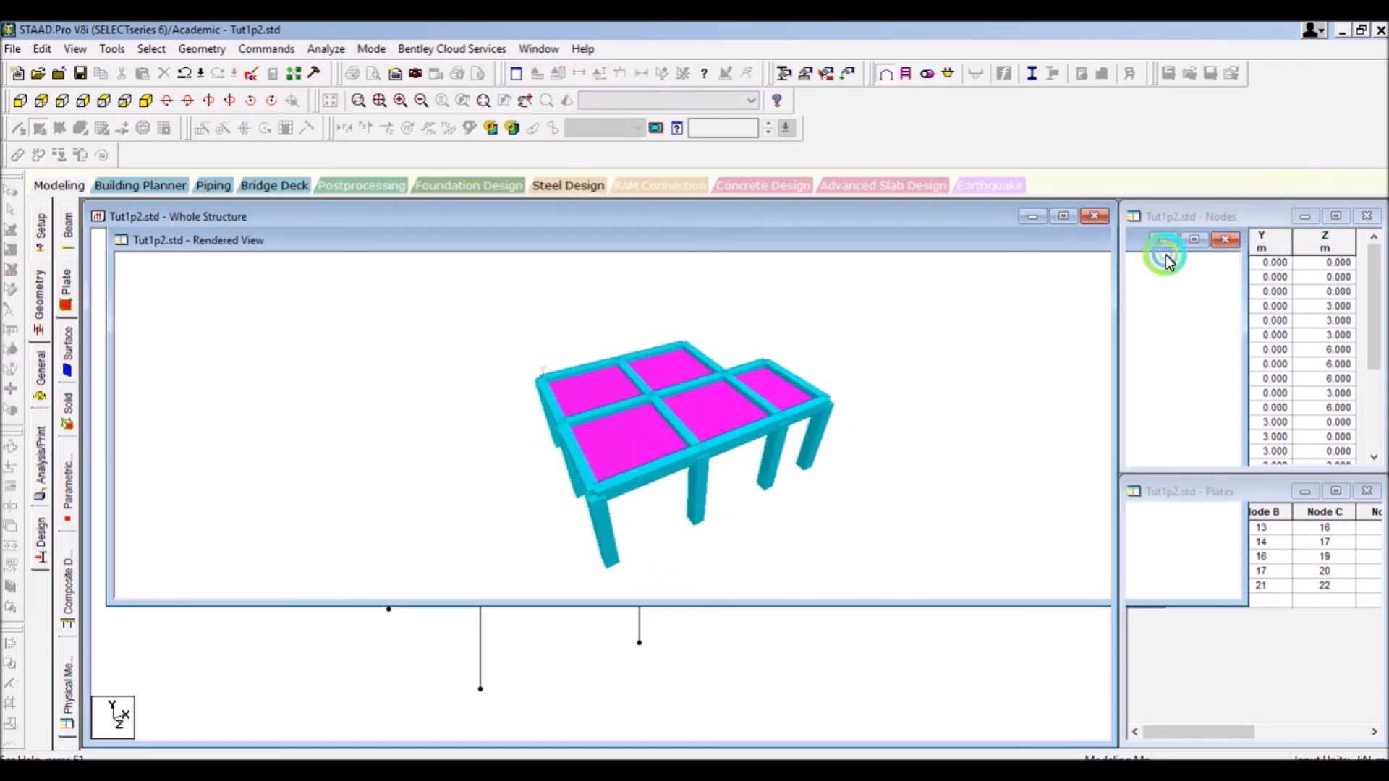
{"action": "left_click", "coordinate": [1224, 240]}
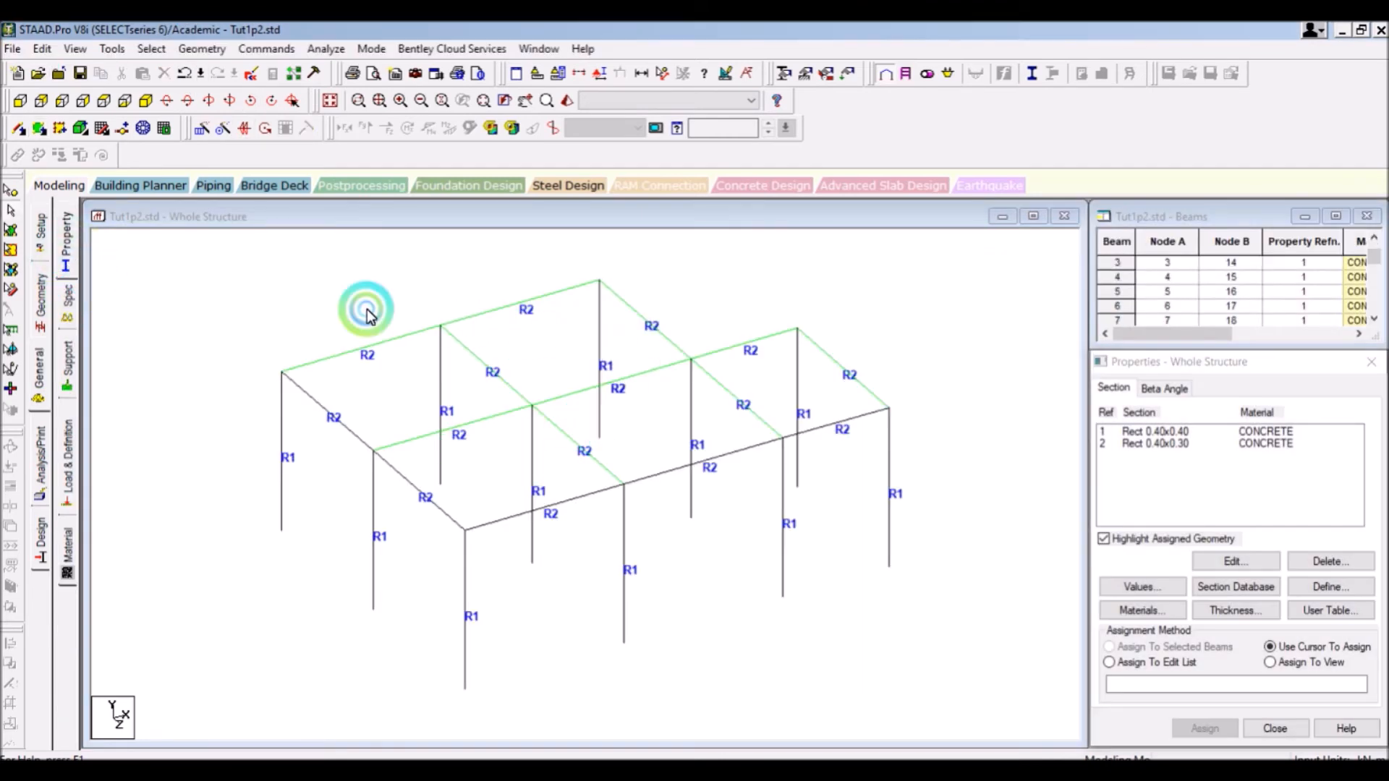
Step: Activate the plates cursor on the property page, try it on individual slab plates and clear the selection
{"action": "left_click", "coordinate": [11, 230]}
{"action": "left_click", "coordinate": [687, 413]}
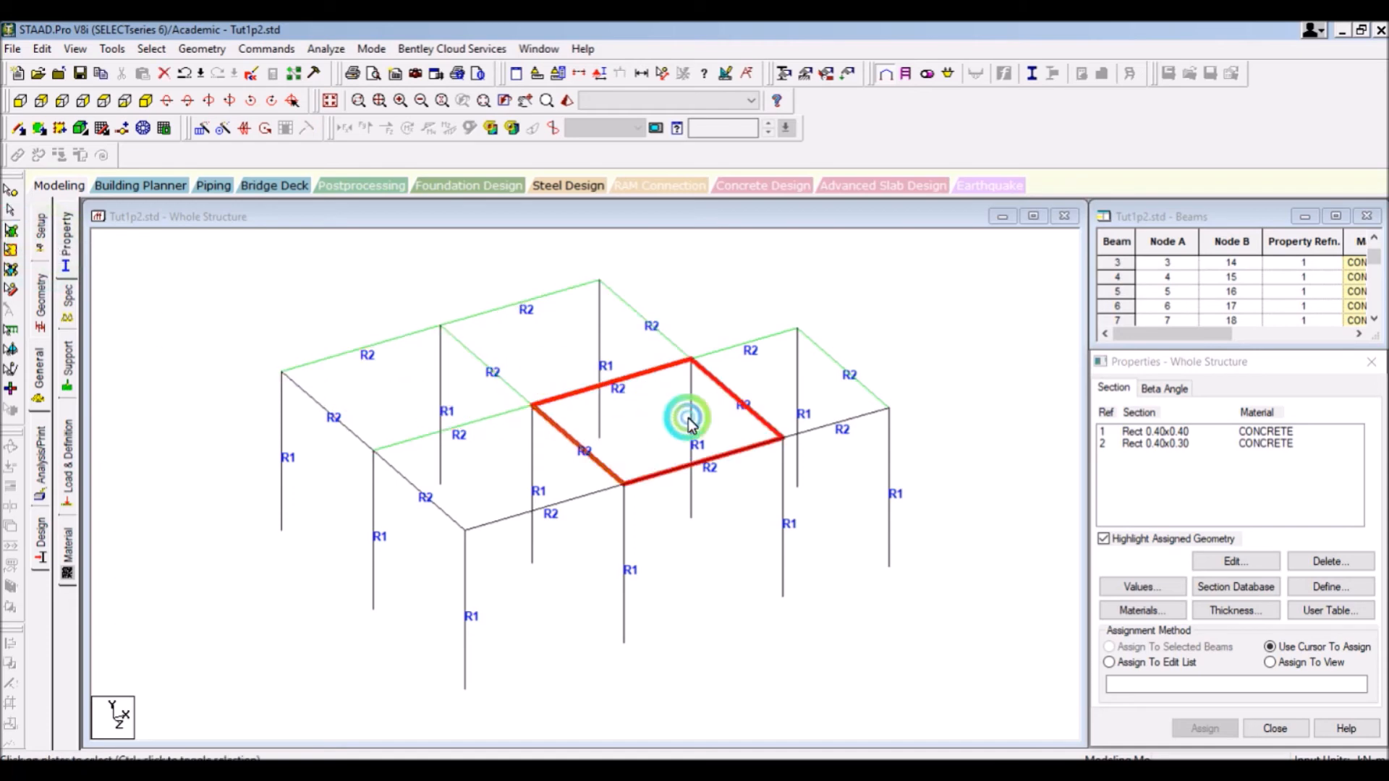
{"action": "left_click", "coordinate": [763, 379]}
{"action": "left_click", "coordinate": [468, 498]}
{"action": "left_click", "coordinate": [1187, 490]}
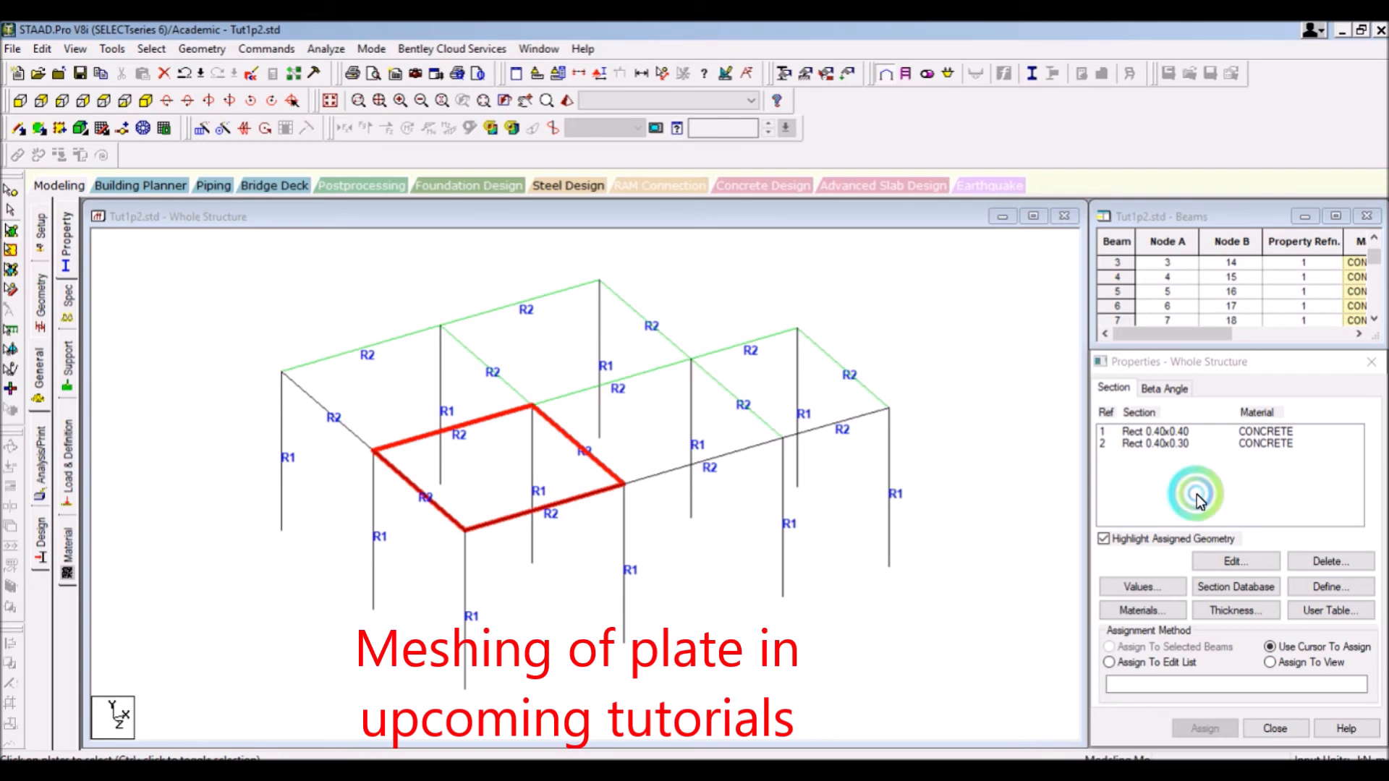
{"action": "left_click", "coordinate": [1197, 589]}
{"action": "left_click", "coordinate": [1033, 552]}
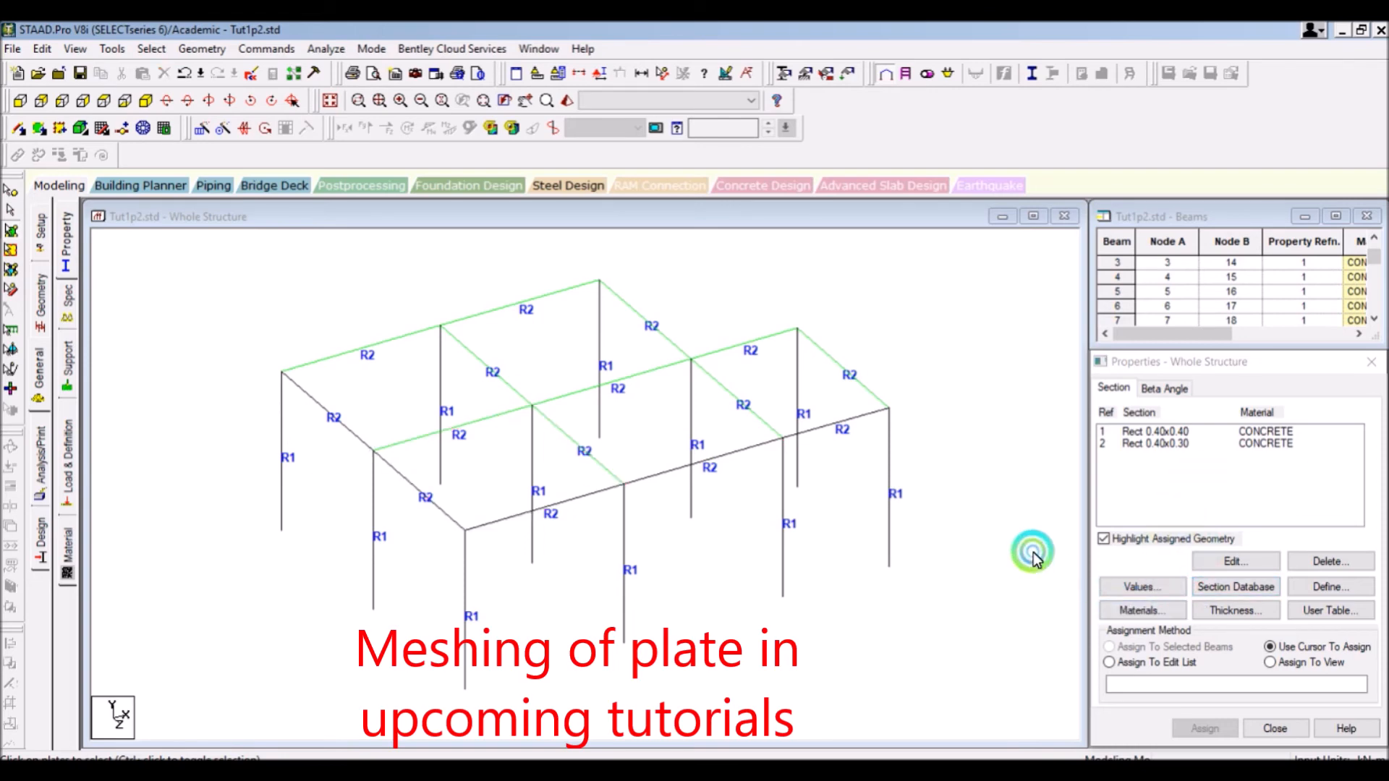
{"action": "left_click", "coordinate": [1114, 561]}
{"action": "left_click", "coordinate": [1135, 598]}
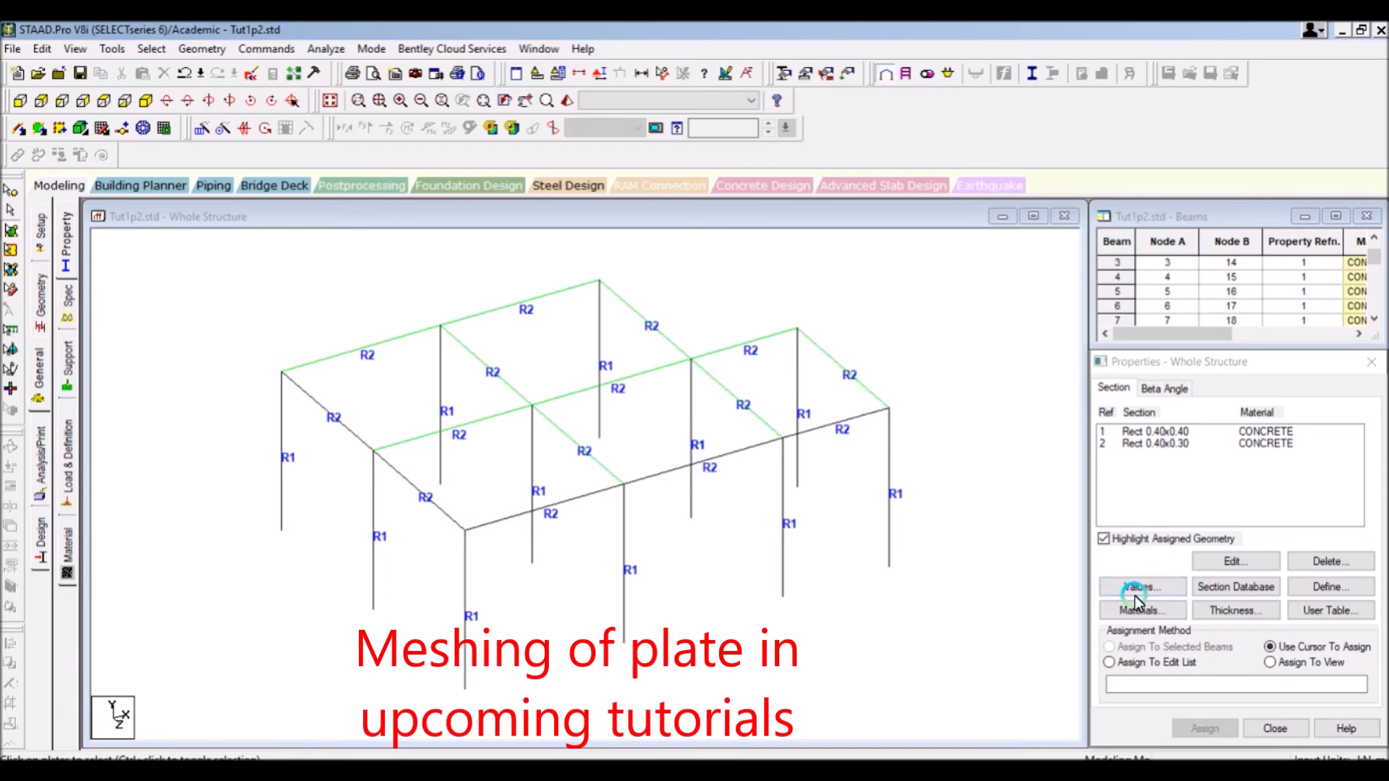
Step: Add a concrete plate element thickness of 0.15 m at all four nodes and close the thickness dialog
{"action": "left_click", "coordinate": [1254, 612]}
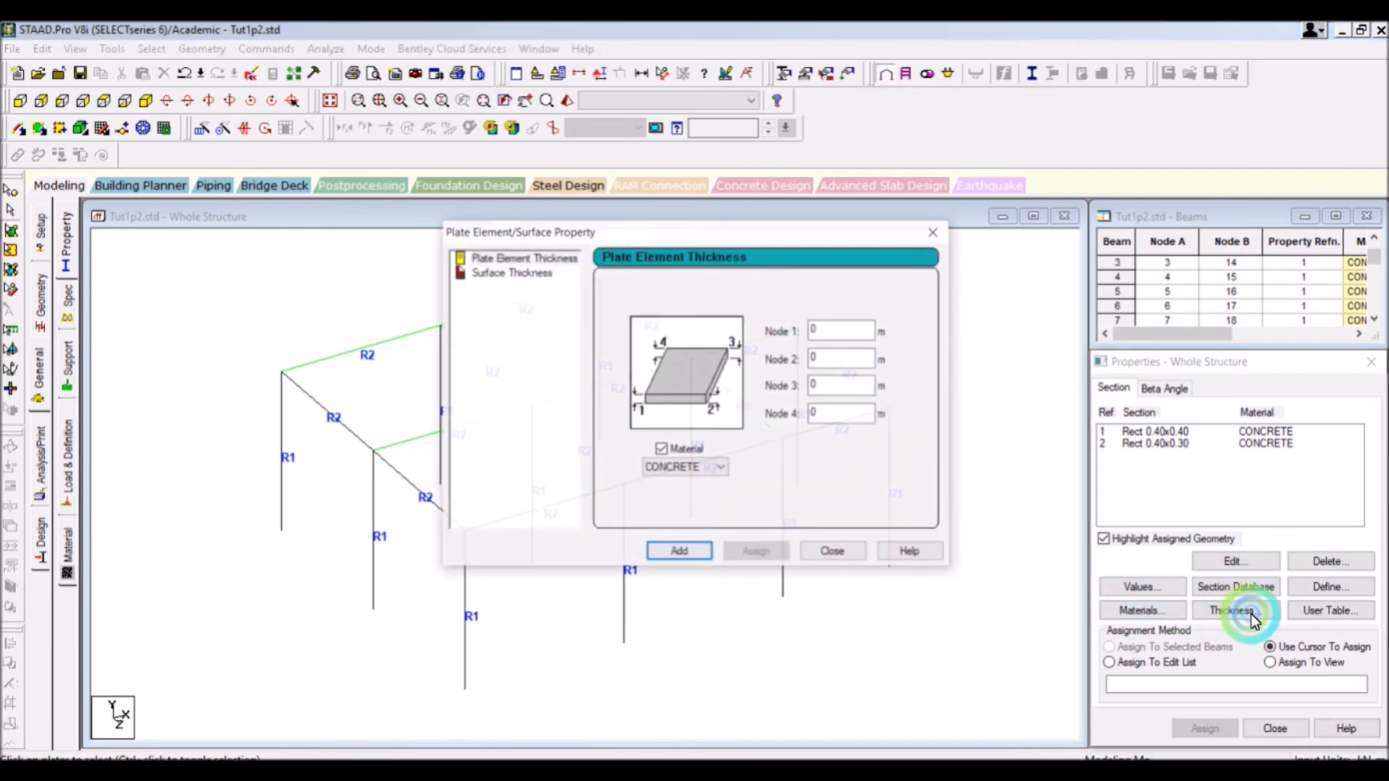
{"action": "left_click", "coordinate": [678, 374]}
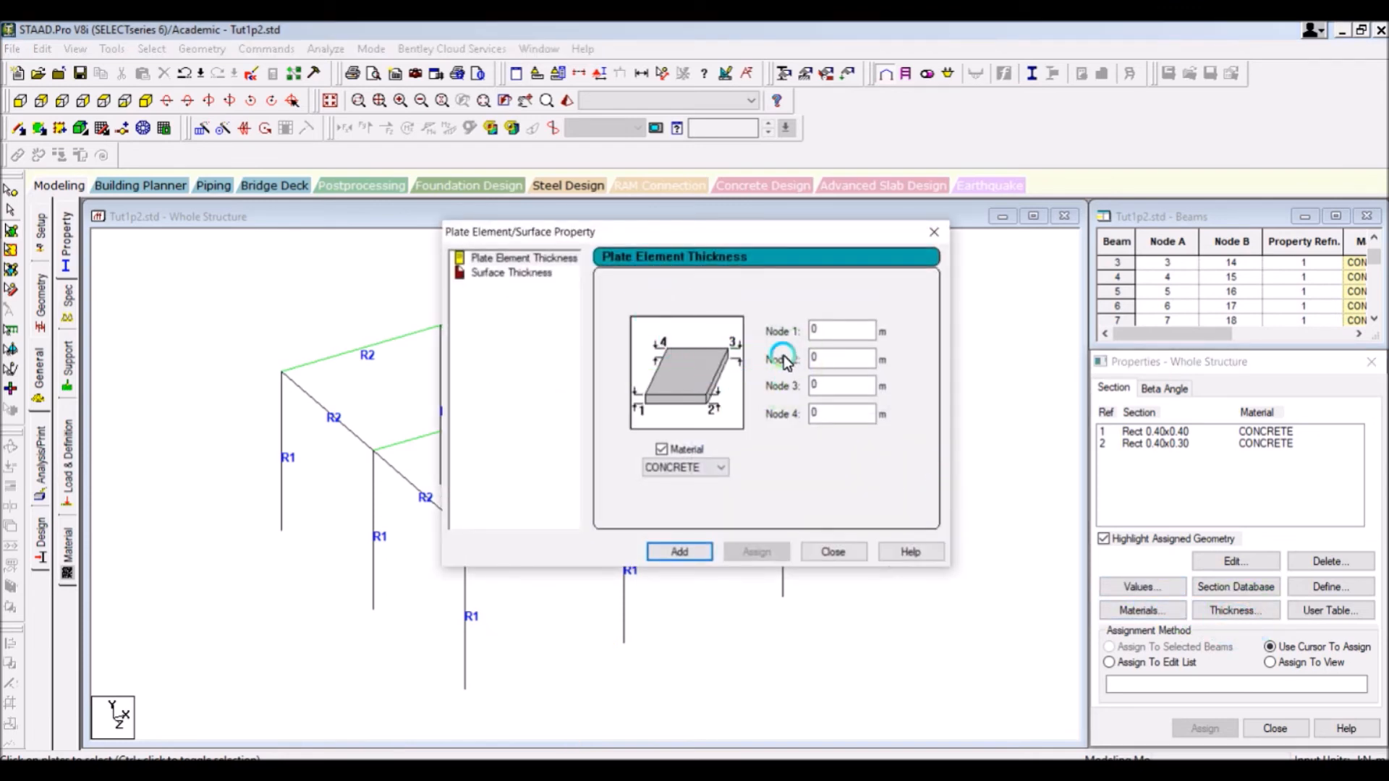
{"action": "left_click_drag", "start_coordinate": [712, 235], "coordinate": [926, 187]}
{"action": "left_click", "coordinate": [503, 434]}
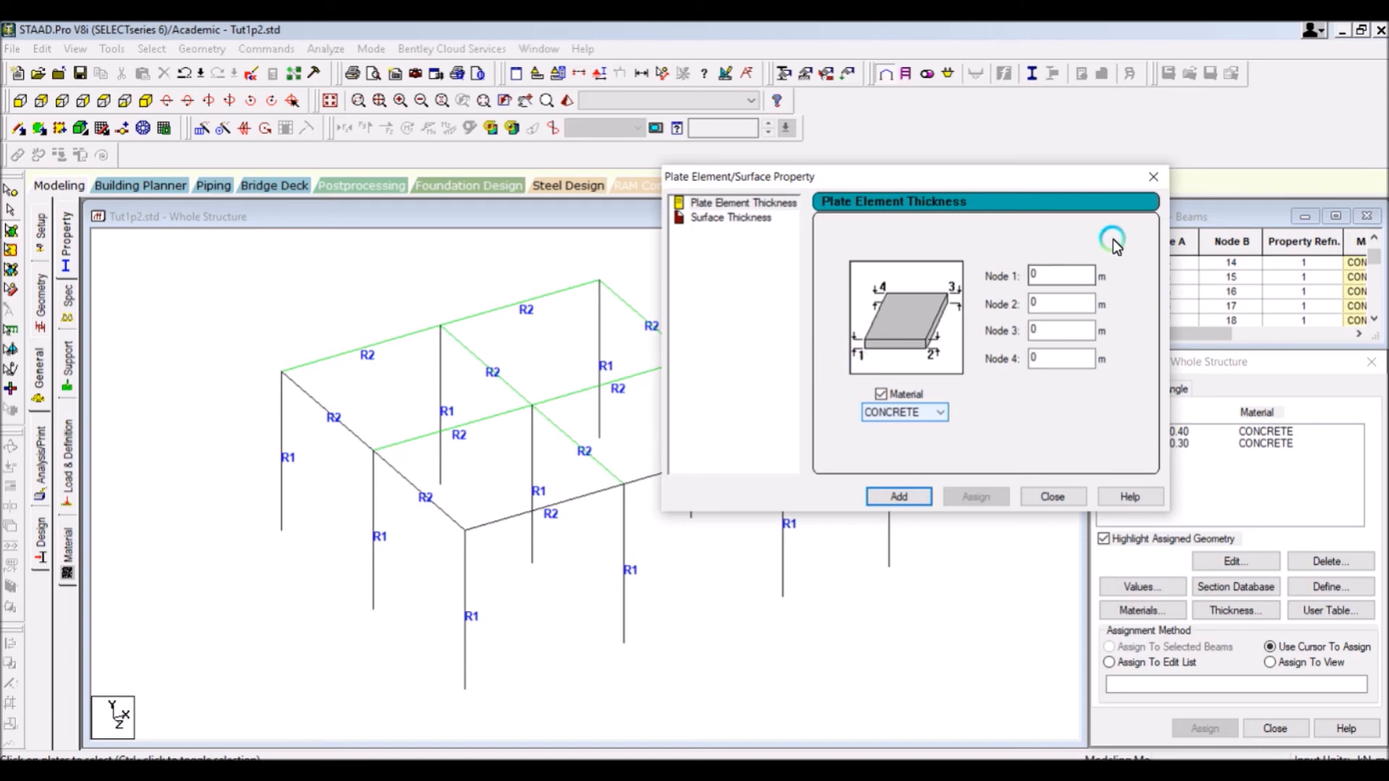
{"action": "left_click", "coordinate": [1053, 281]}
{"action": "left_click", "coordinate": [1056, 303]}
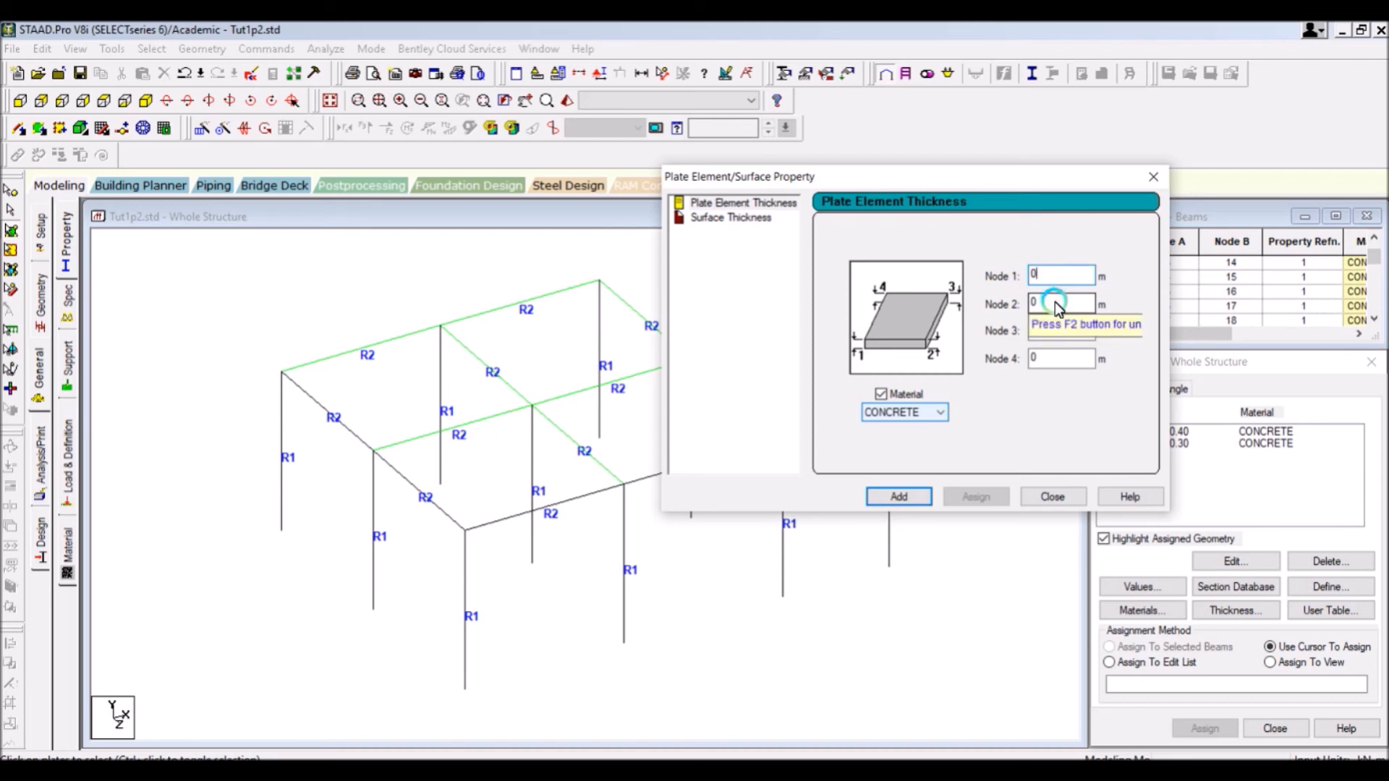
{"action": "type", "text": ".15"}
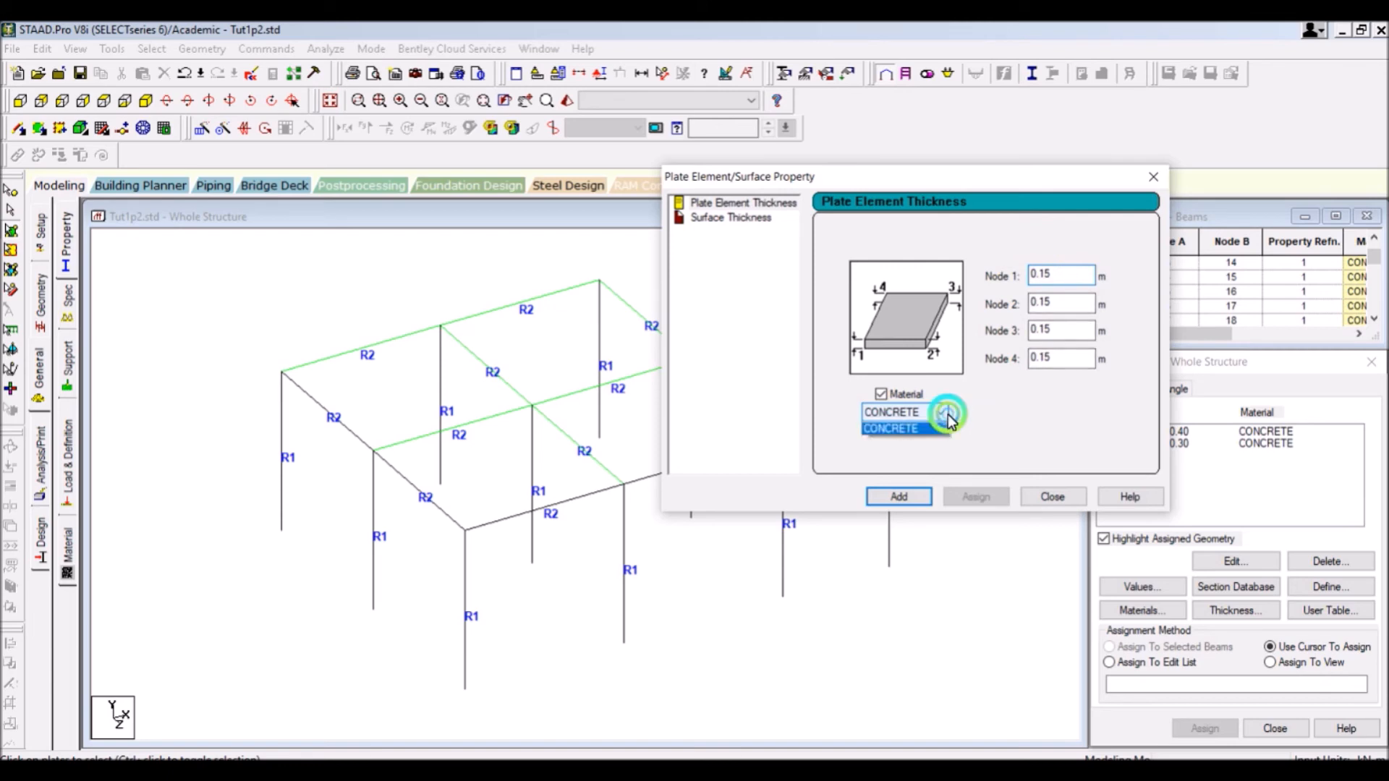
{"action": "left_click", "coordinate": [929, 499]}
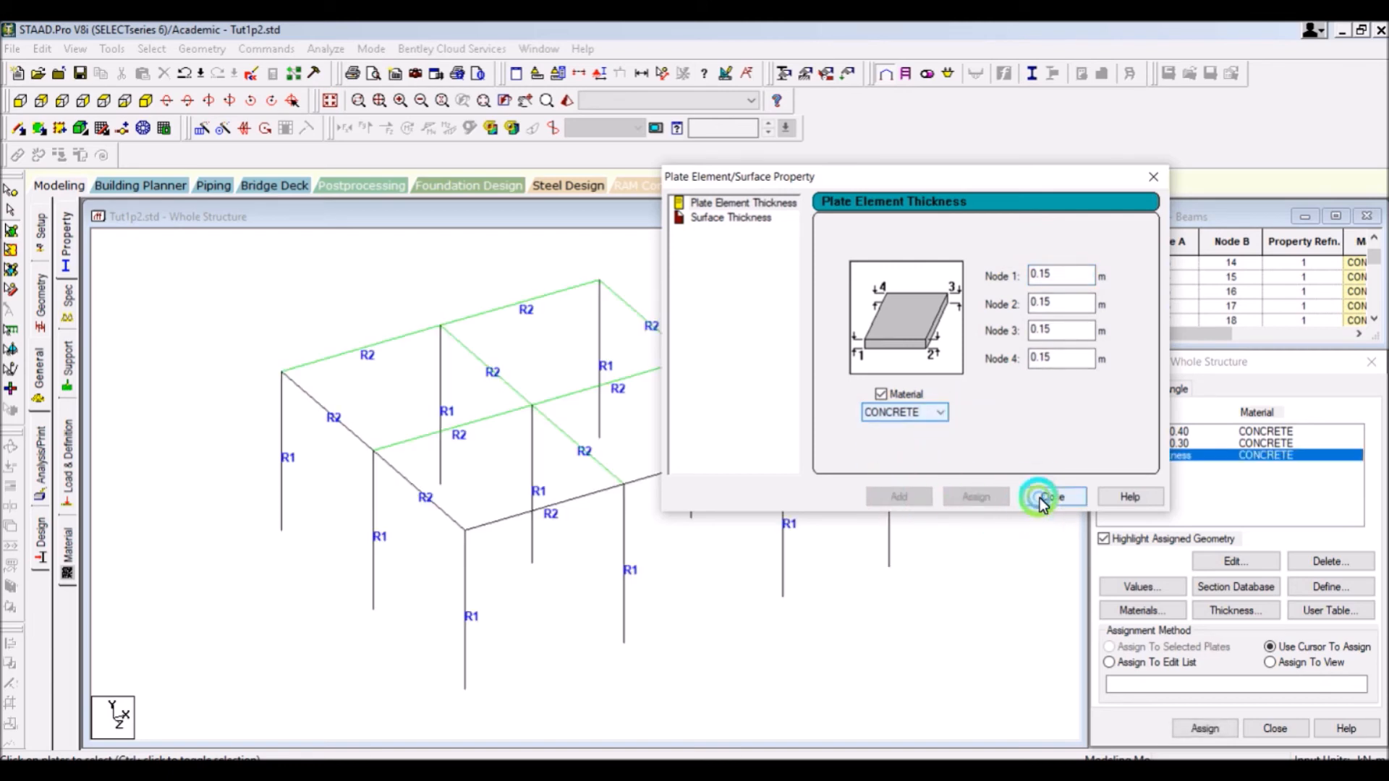
{"action": "left_click", "coordinate": [1053, 496]}
Step: Select all the slab plates, assign the Plate Thickness property to them and clear the selection
{"action": "left_click", "coordinate": [1193, 455]}
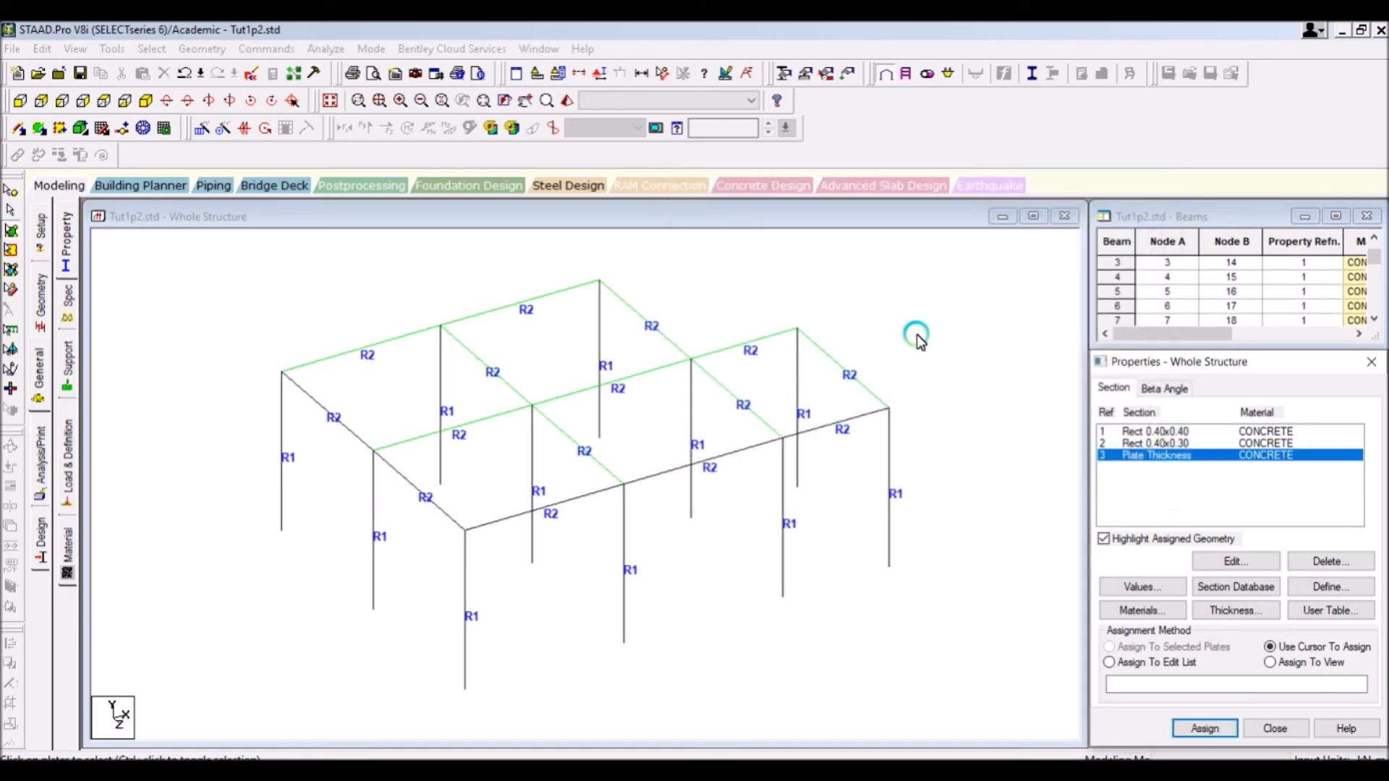
{"action": "left_click_drag", "start_coordinate": [909, 253], "coordinate": [276, 569]}
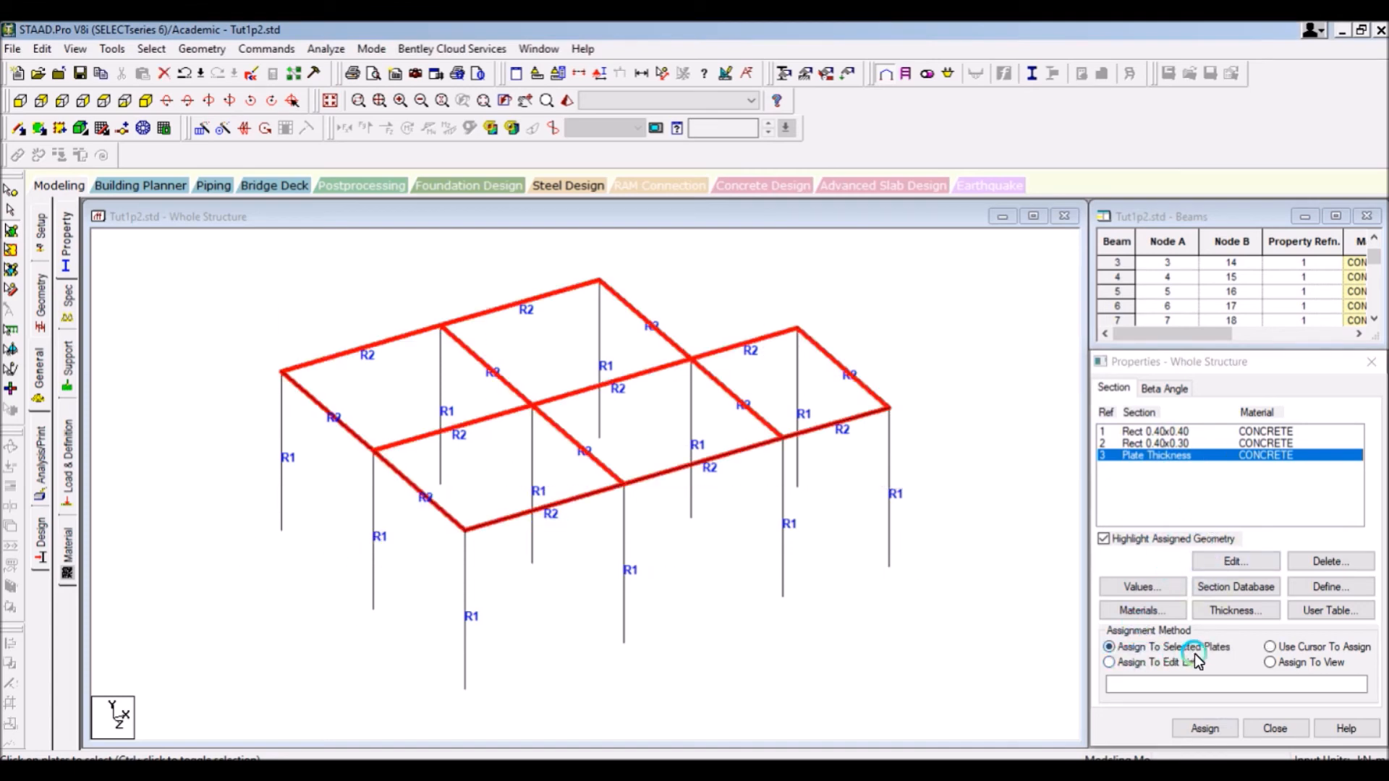
{"action": "left_click", "coordinate": [1198, 727]}
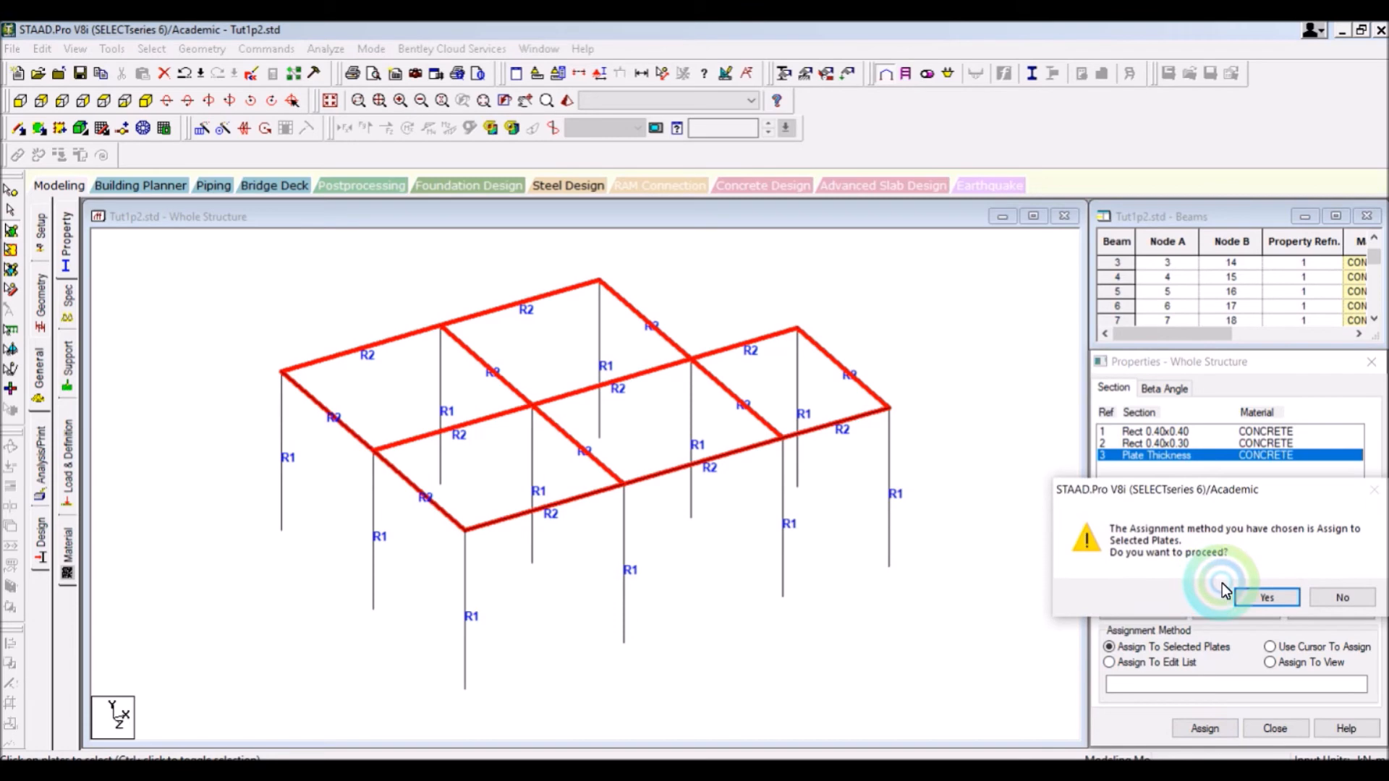
{"action": "left_click", "coordinate": [1264, 596]}
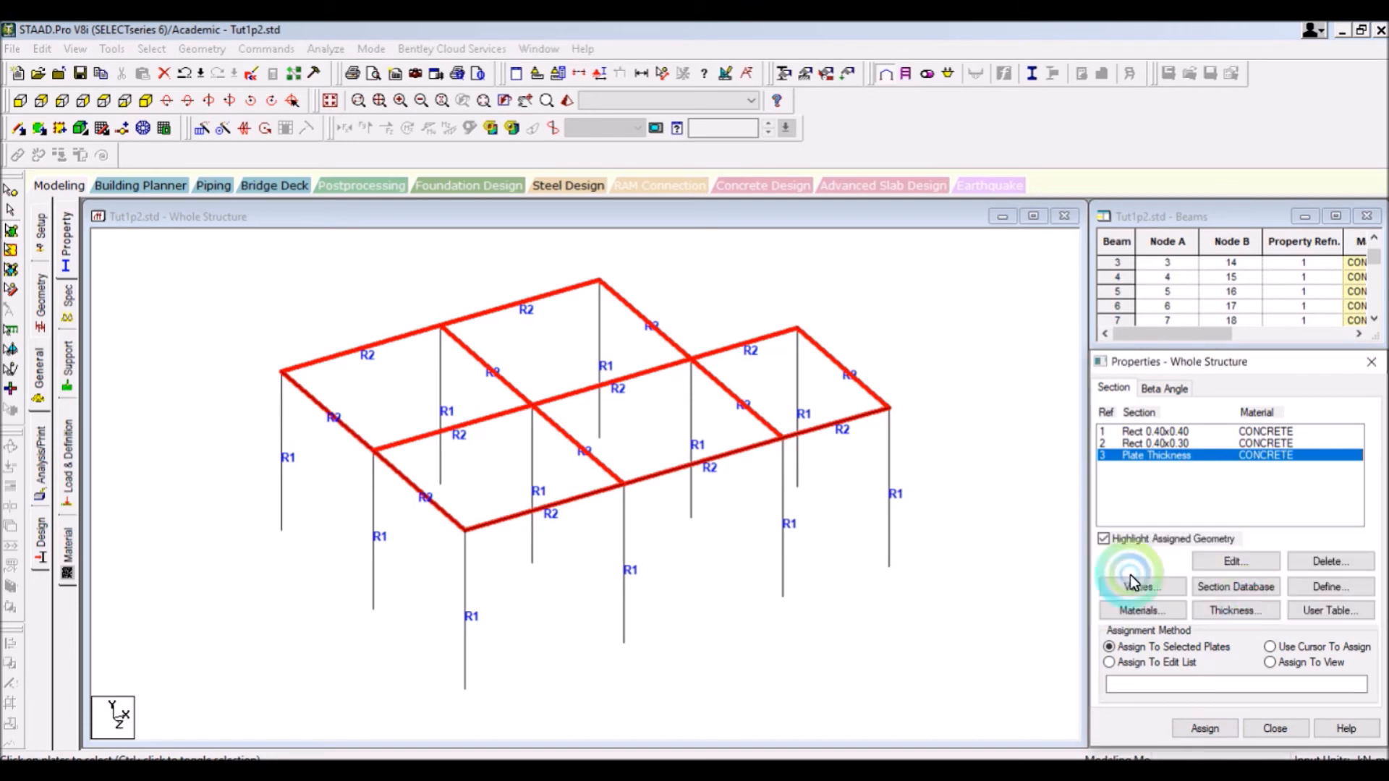
{"action": "left_click", "coordinate": [952, 458]}
{"action": "left_click", "coordinate": [129, 413]}
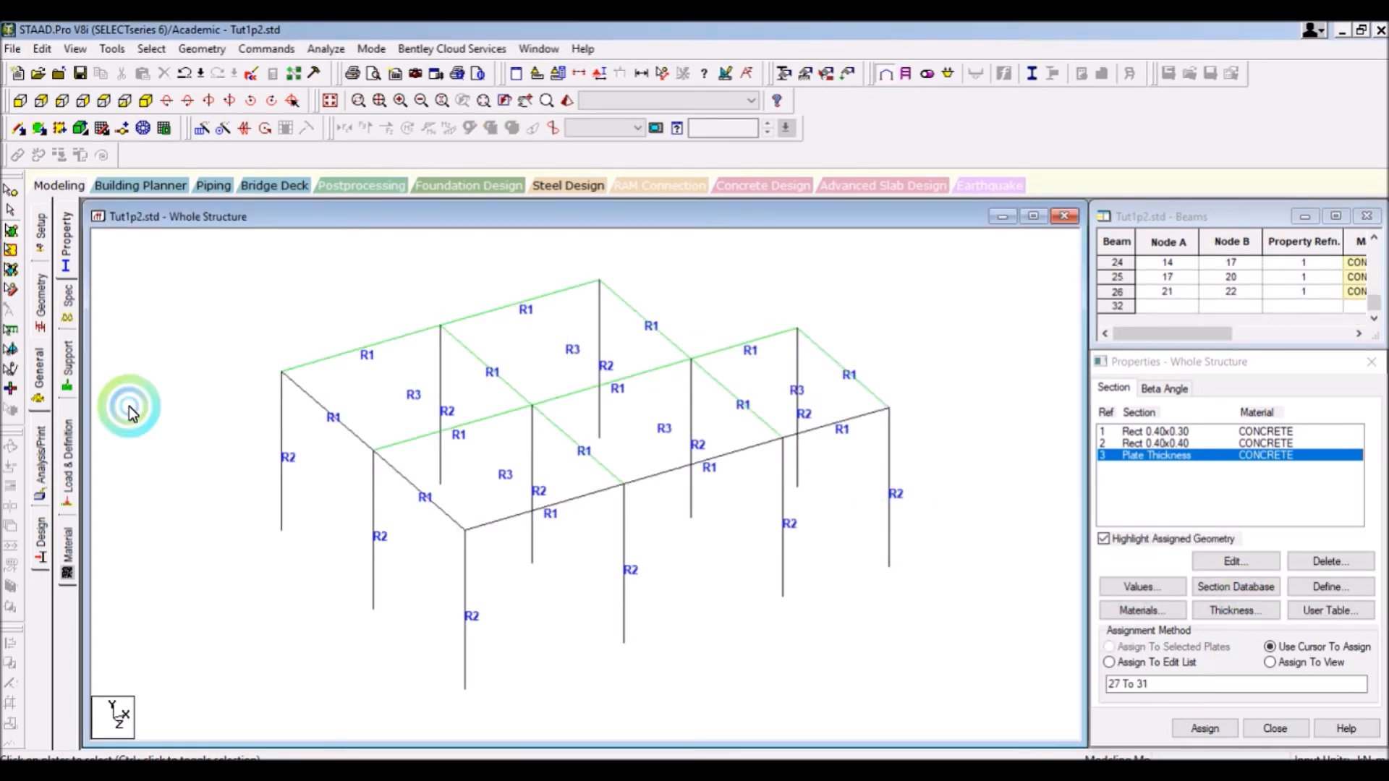
Step: Create a fixed support definition for the structure
{"action": "left_click", "coordinate": [73, 369]}
{"action": "left_click", "coordinate": [285, 454]}
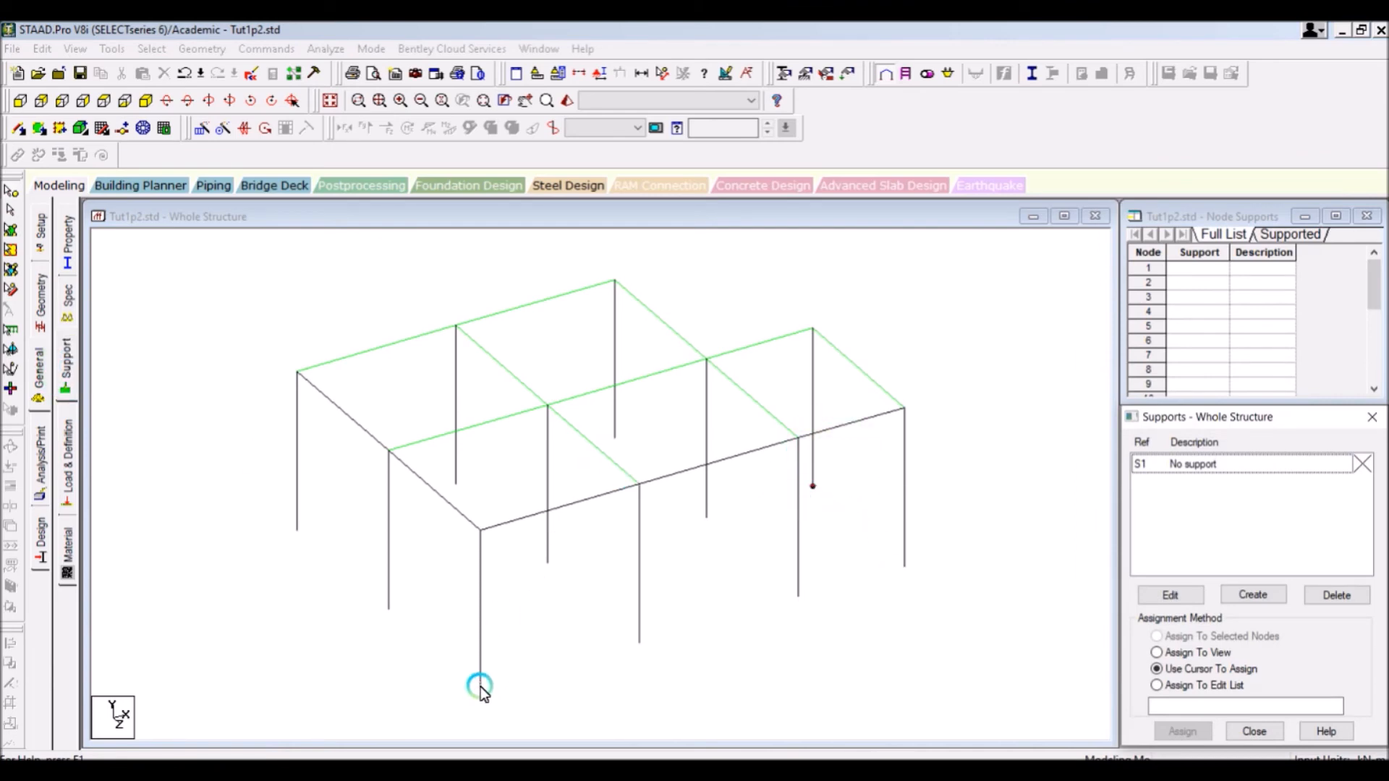
{"action": "left_click", "coordinate": [1250, 594]}
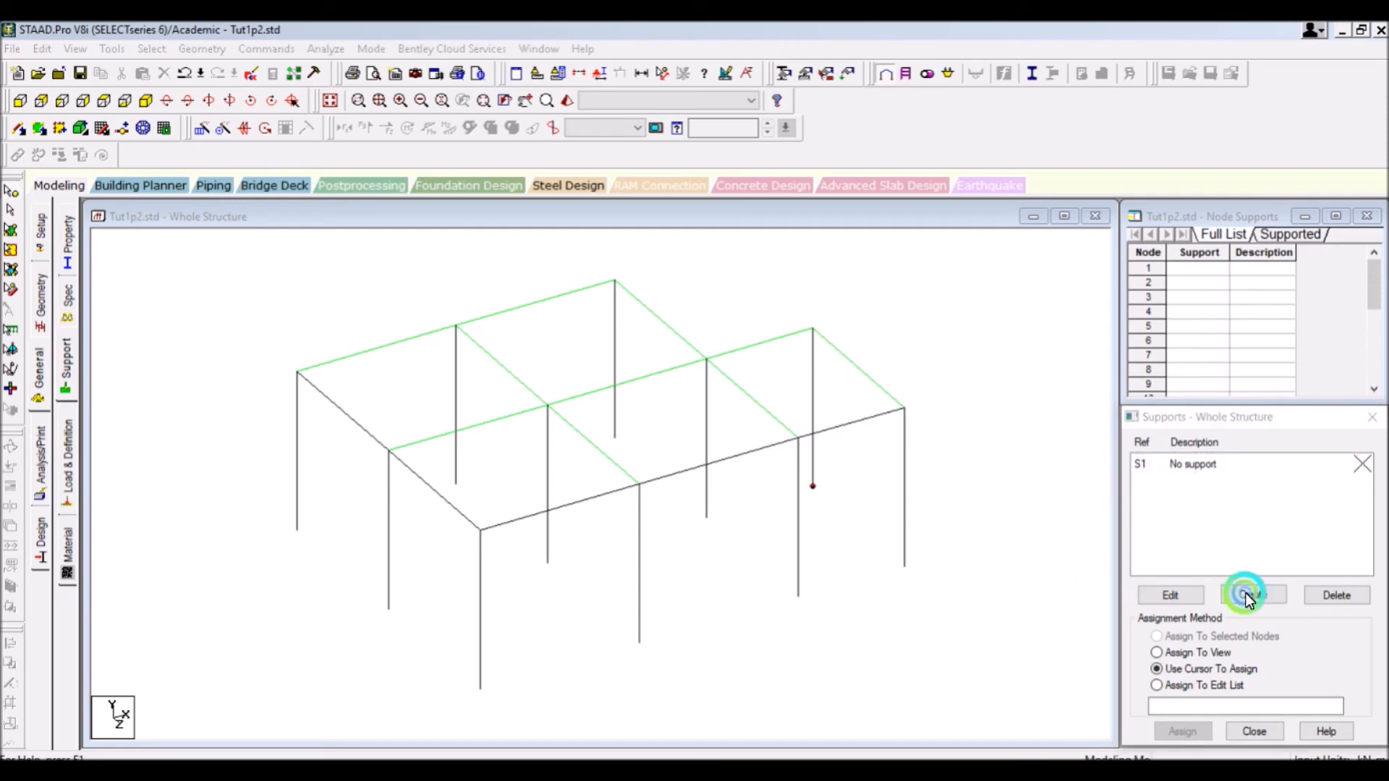
{"action": "left_click", "coordinate": [1129, 748]}
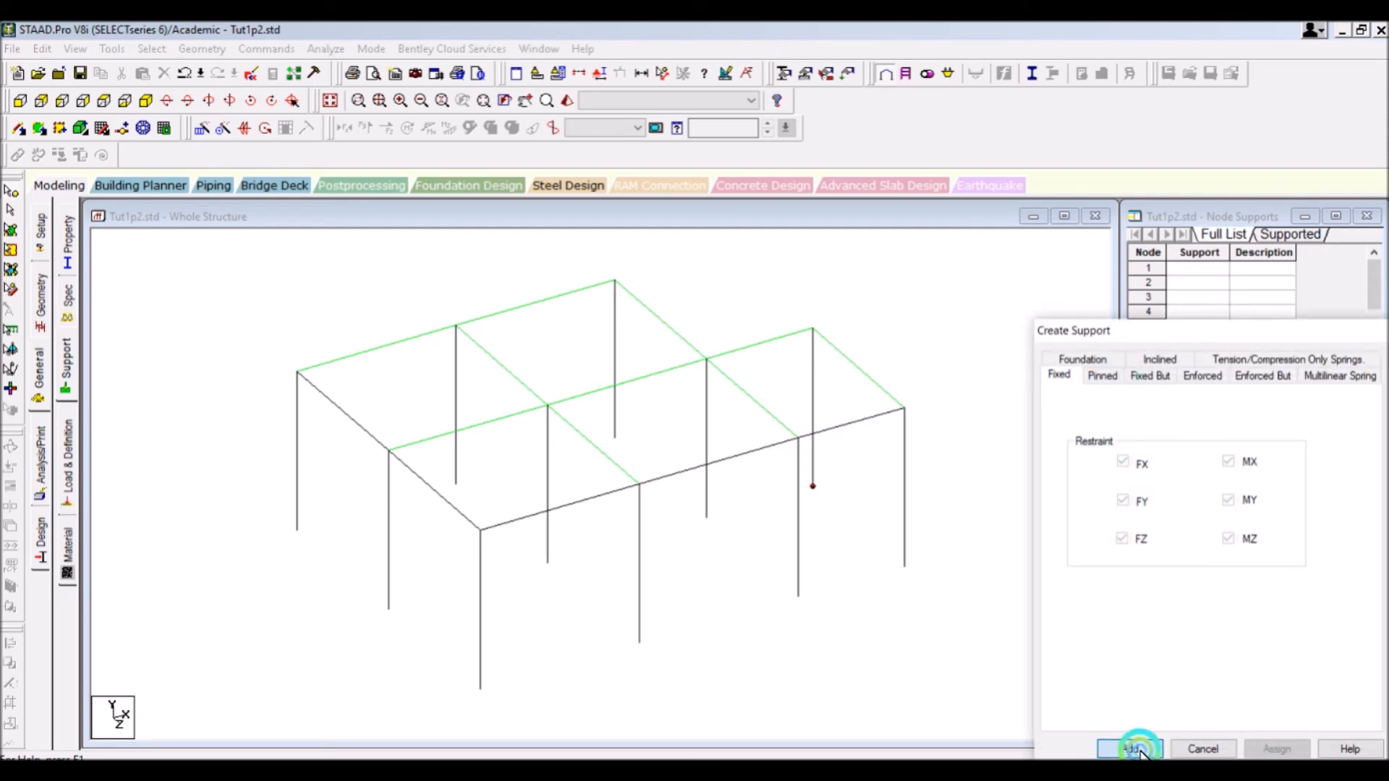
Step: Select the base nodes of all columns, assign the fixed Support 2 to them and clear the selection
{"action": "left_click", "coordinate": [1187, 484]}
{"action": "left_click", "coordinate": [690, 587]}
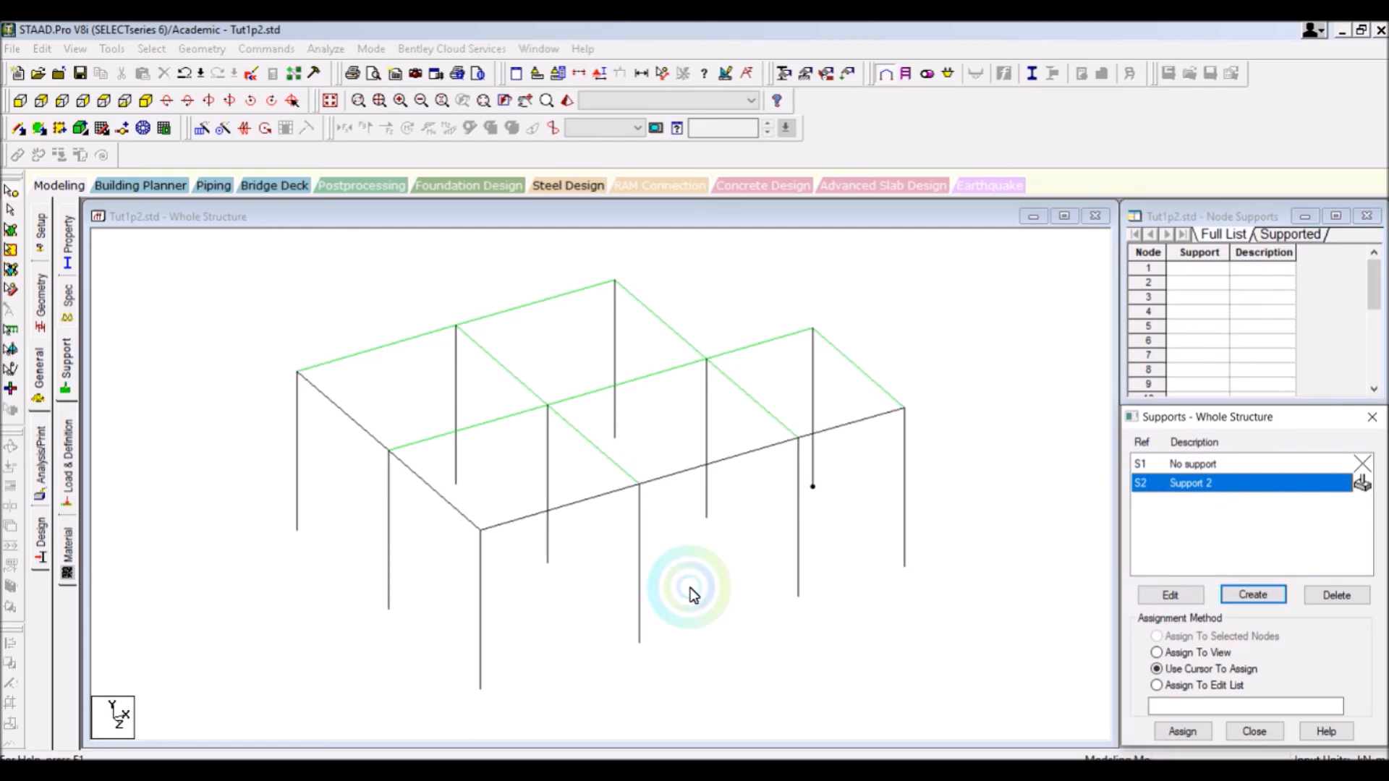
{"action": "left_click", "coordinate": [1241, 670]}
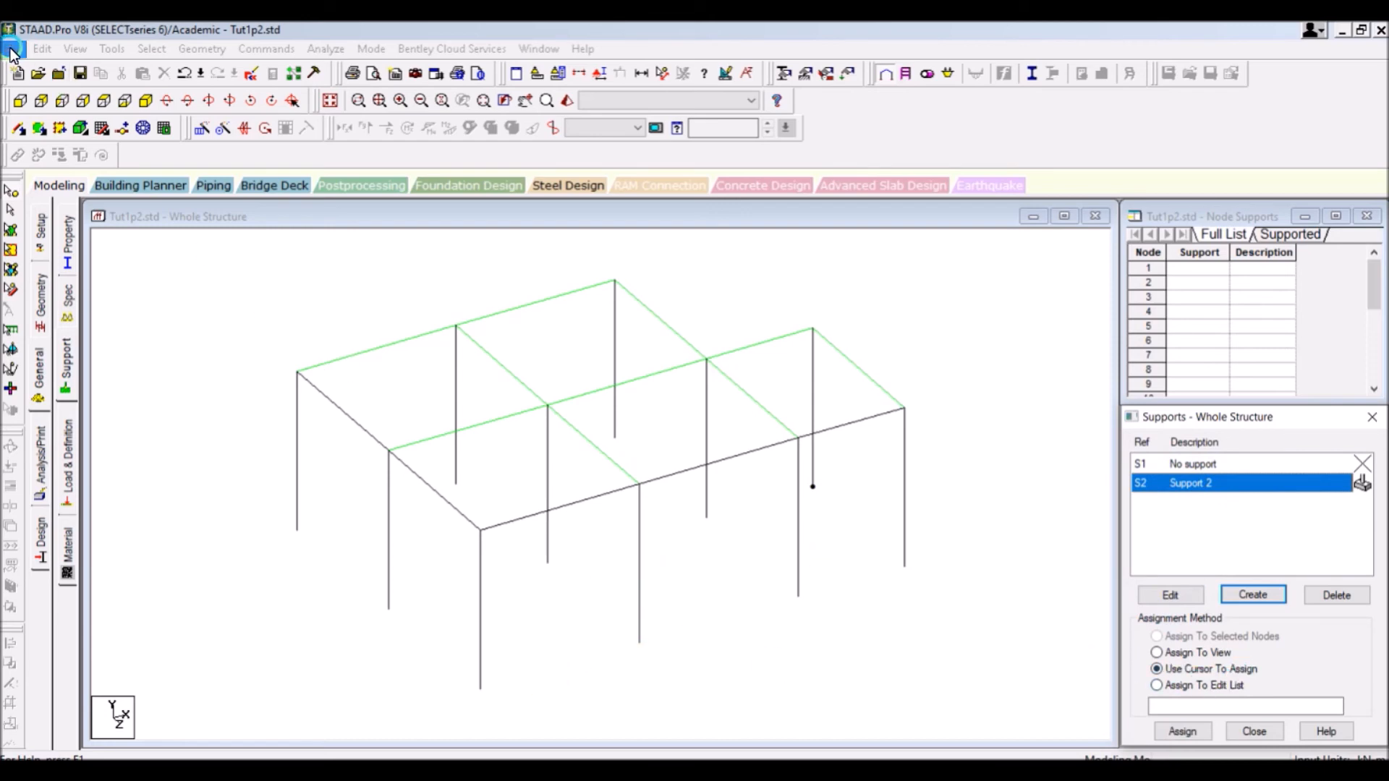
{"action": "left_click", "coordinate": [20, 101]}
{"action": "left_click_drag", "start_coordinate": [1064, 587], "coordinate": [166, 680]}
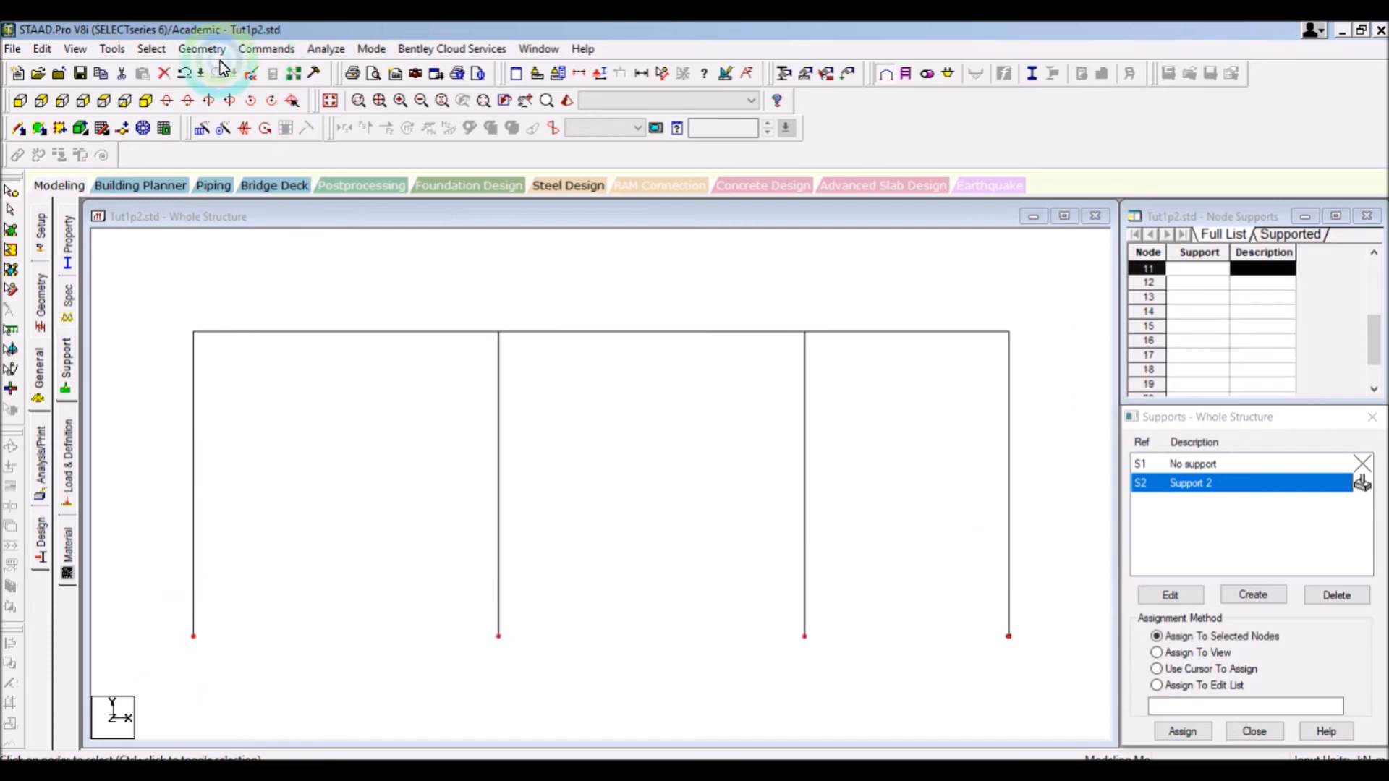
{"action": "left_click", "coordinate": [148, 99]}
{"action": "left_click", "coordinate": [823, 466]}
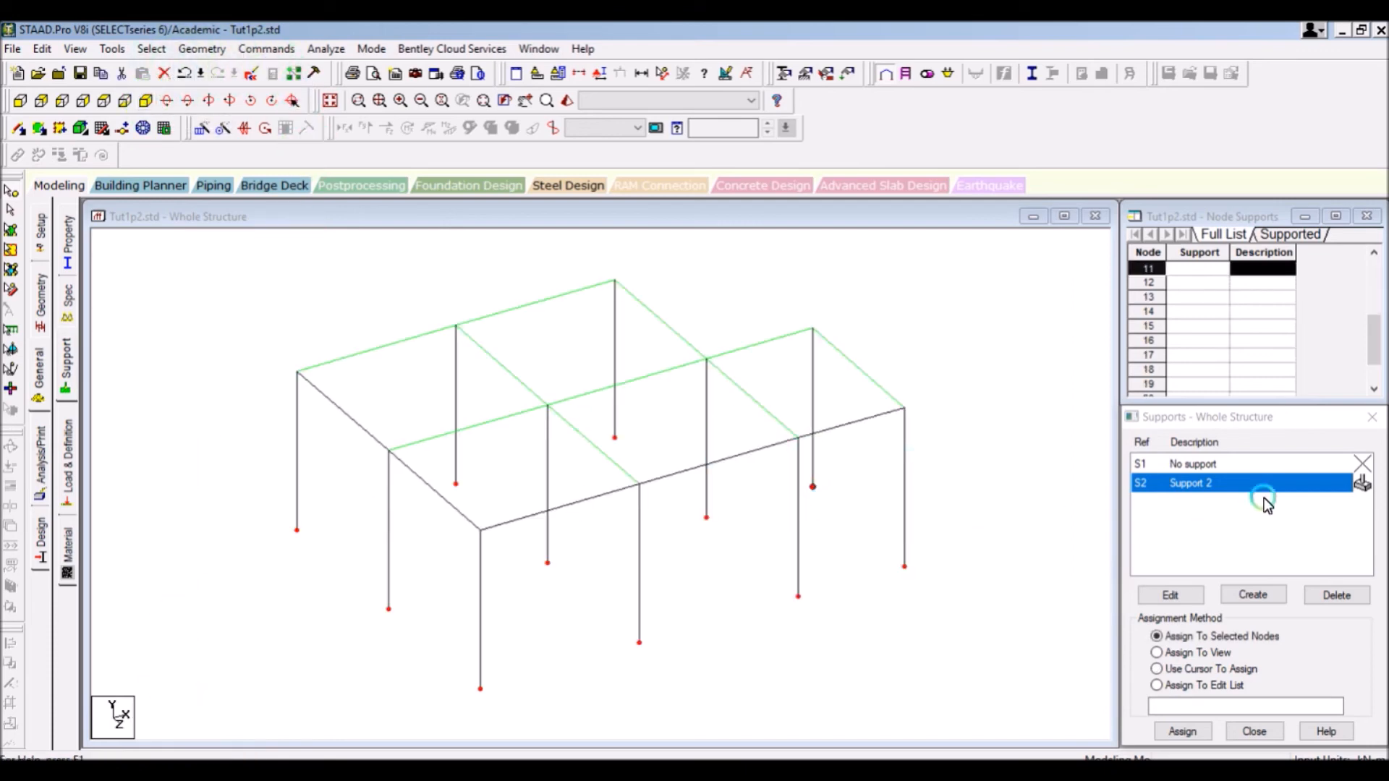
{"action": "left_click", "coordinate": [1181, 730]}
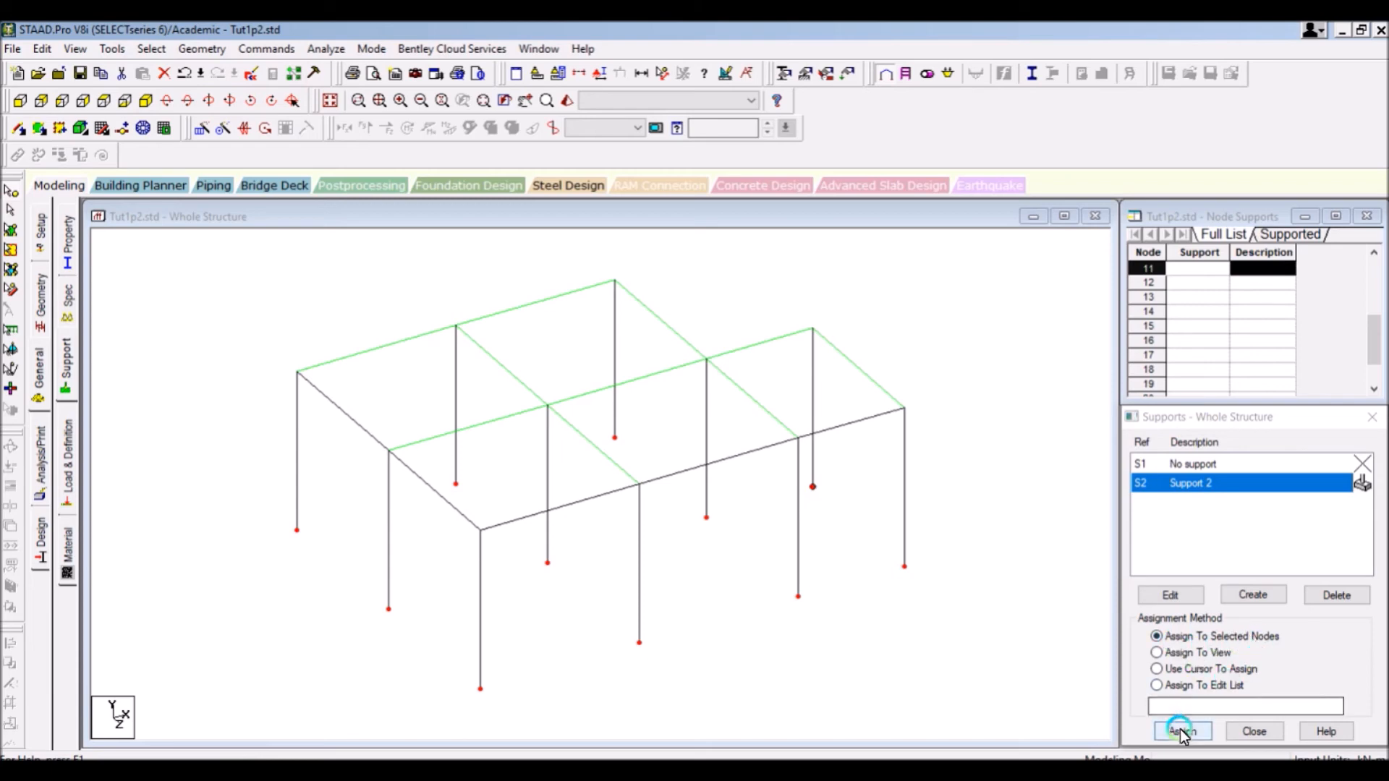
{"action": "left_click", "coordinate": [1245, 626]}
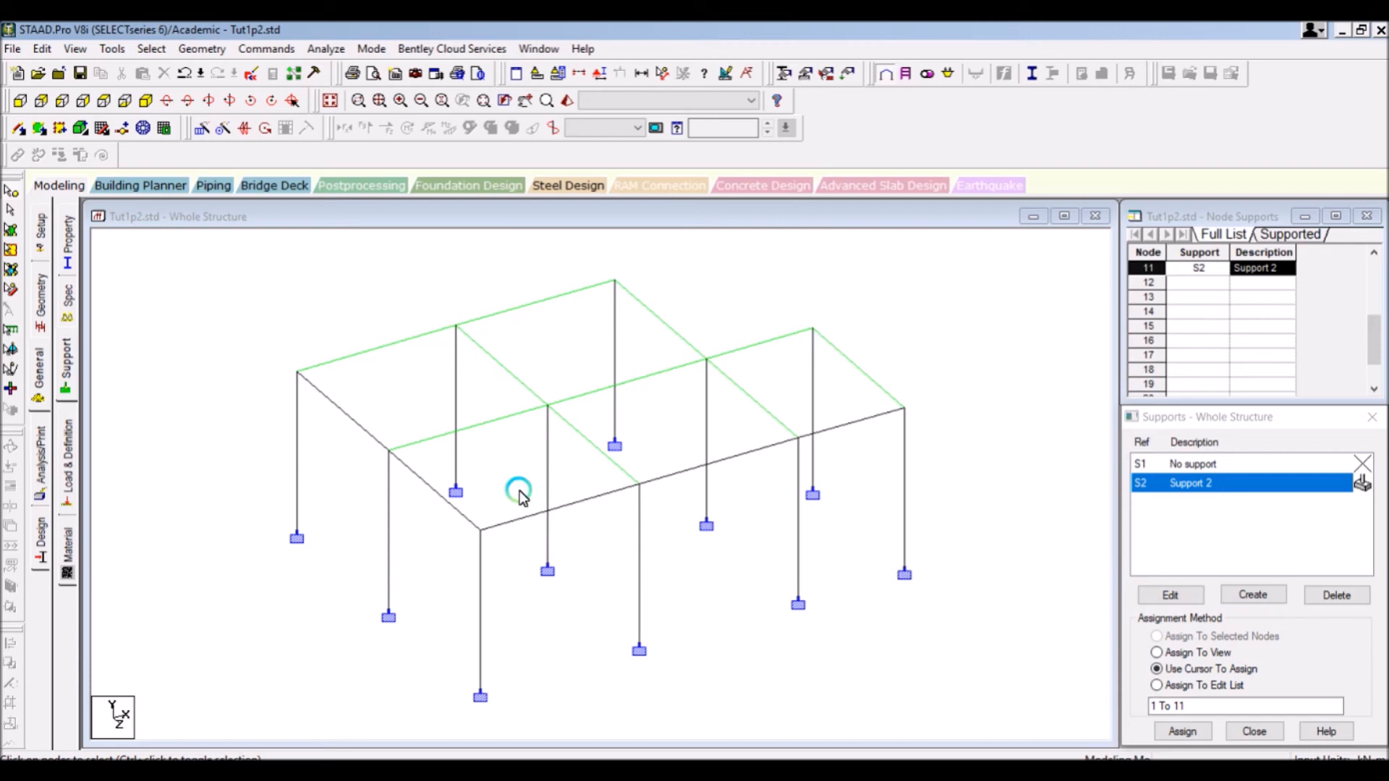
Step: Create a primary load case titled sw with the loading type Dead and close the load case dialog
{"action": "left_click", "coordinate": [70, 447]}
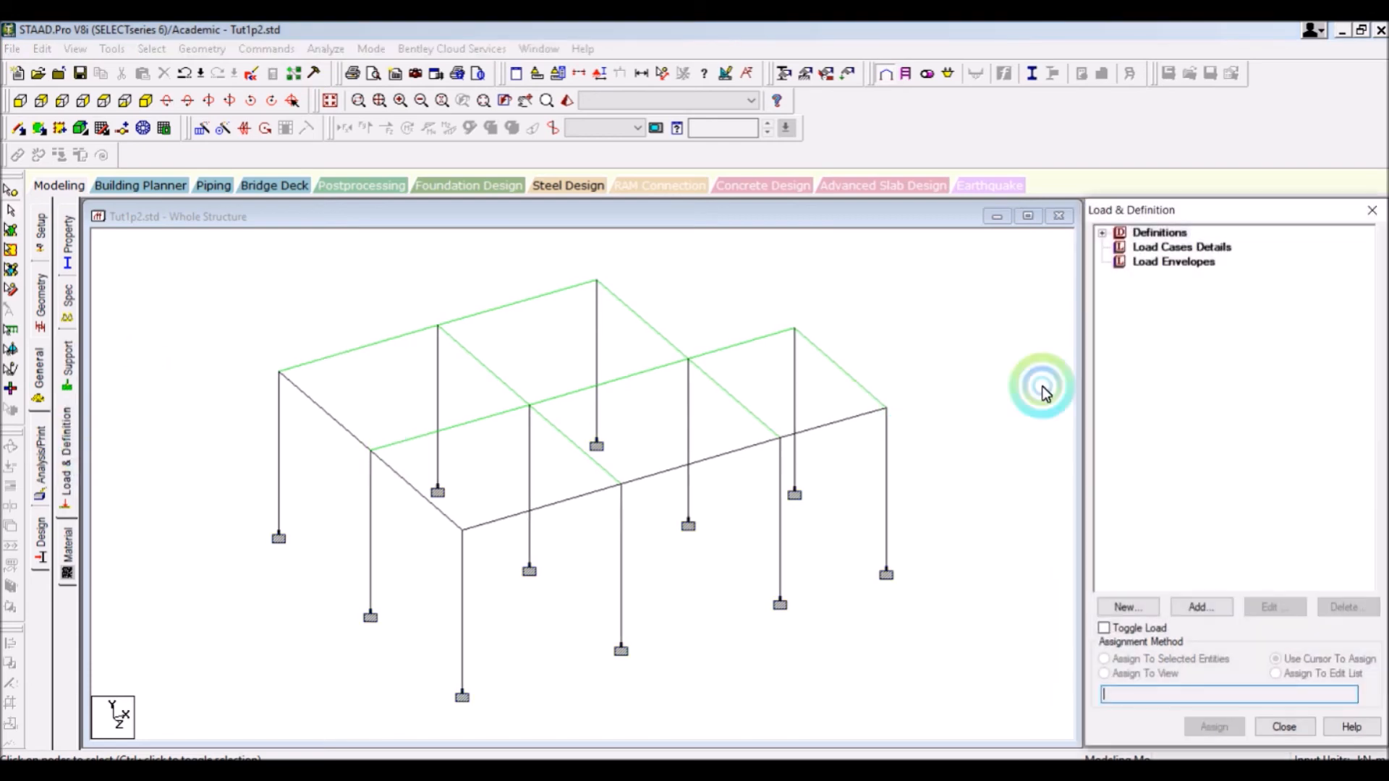
{"action": "left_click", "coordinate": [1167, 248]}
{"action": "left_click", "coordinate": [1200, 607]}
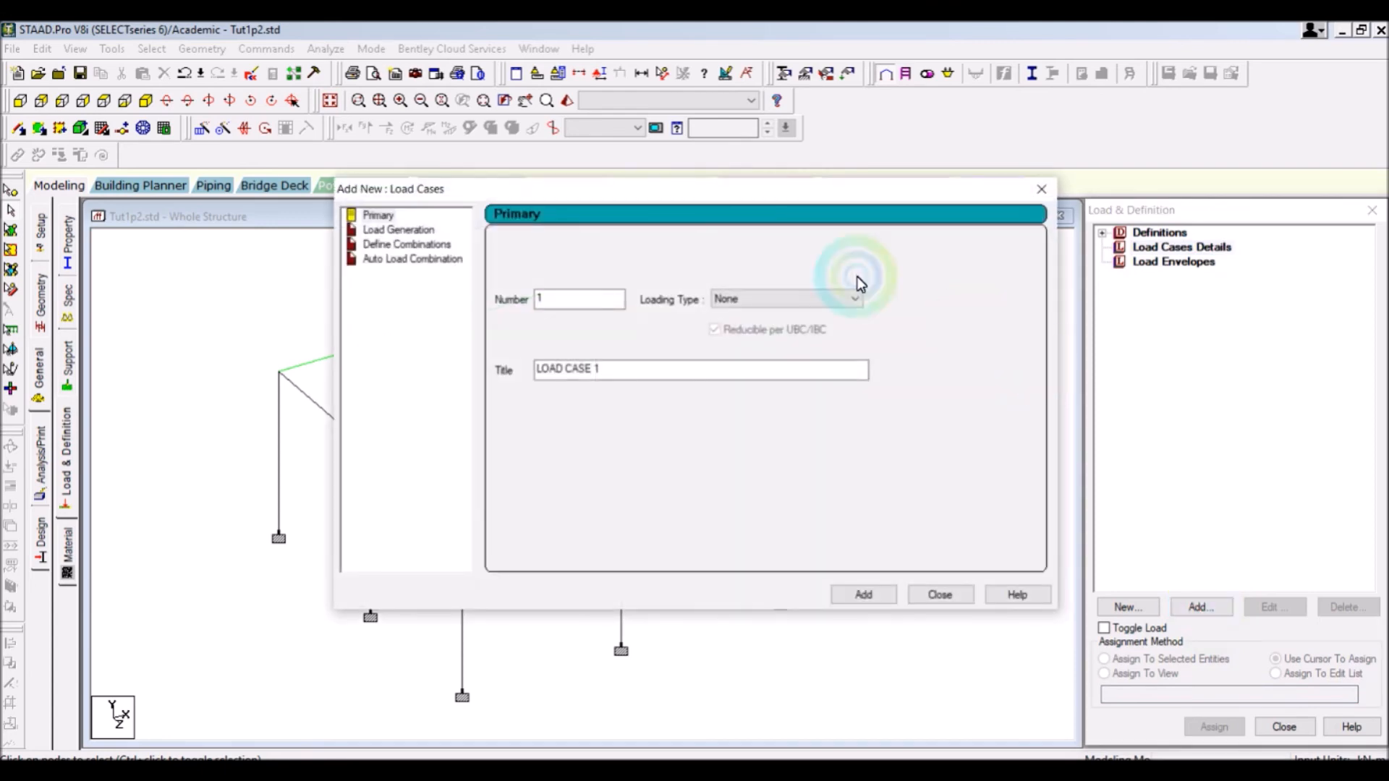
{"action": "left_click", "coordinate": [722, 299]}
{"action": "left_click", "coordinate": [729, 326]}
{"action": "left_click", "coordinate": [732, 299]}
{"action": "left_click", "coordinate": [735, 317]}
{"action": "left_click_drag", "start_coordinate": [636, 367], "coordinate": [456, 387]}
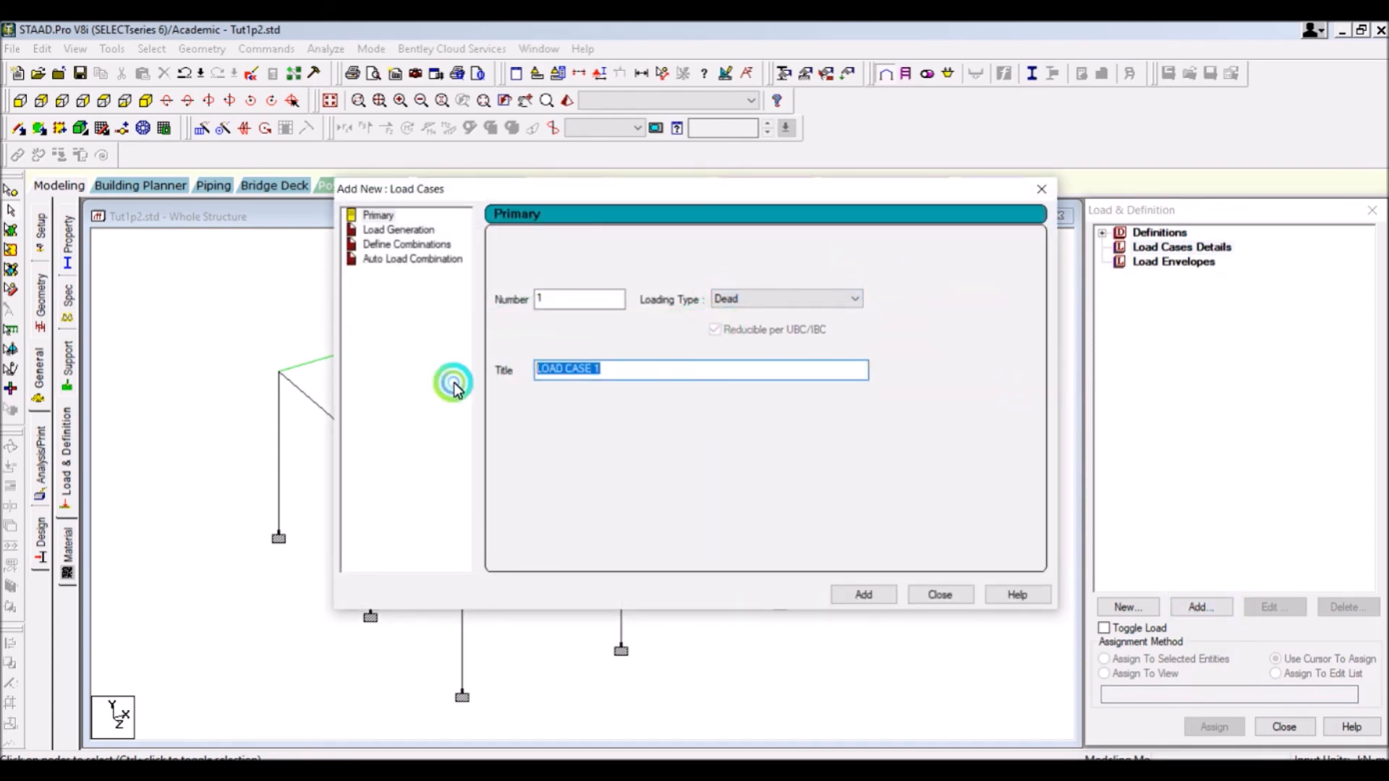
{"action": "type", "text": "sw"}
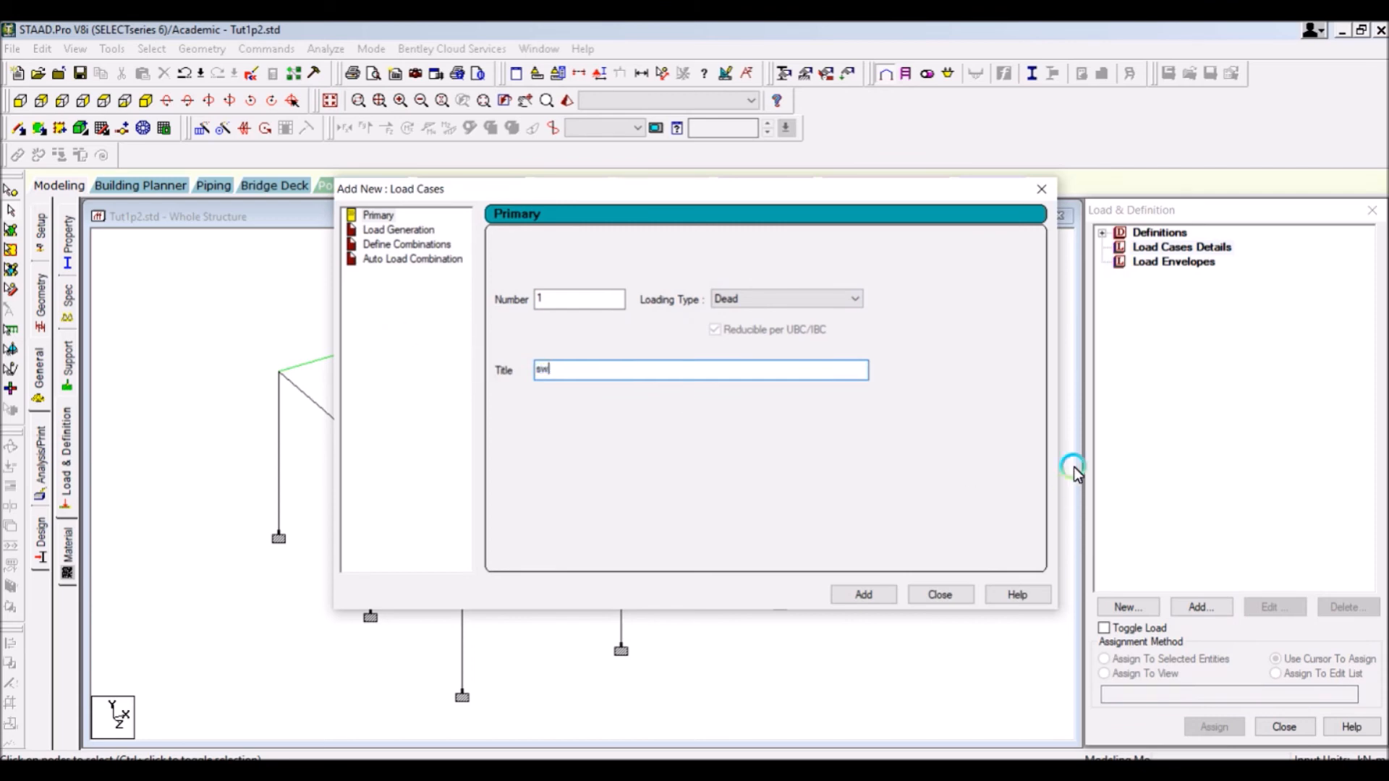
{"action": "left_click", "coordinate": [864, 595]}
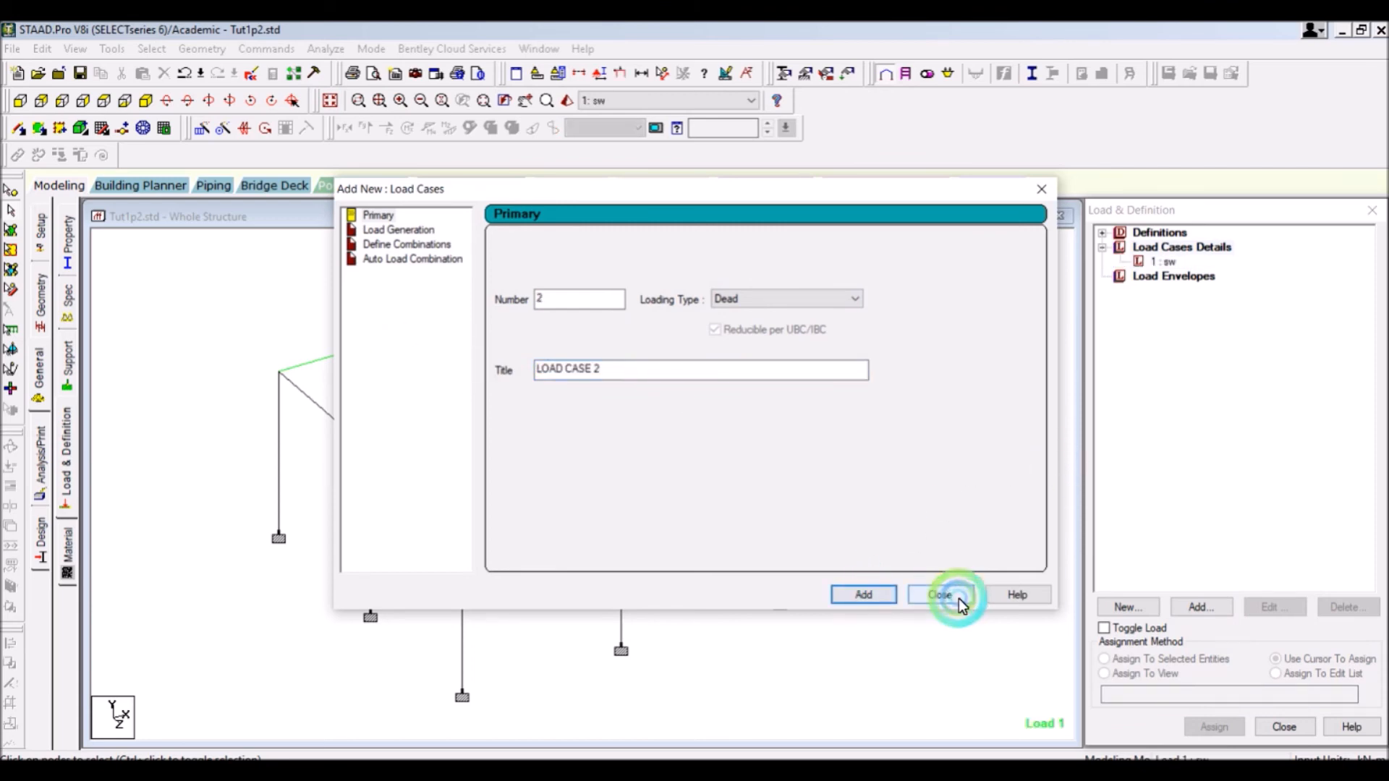
{"action": "left_click", "coordinate": [958, 598]}
Step: Add a selfweight load in the Y direction with factor -1 to the sw load case
{"action": "left_click", "coordinate": [1141, 264]}
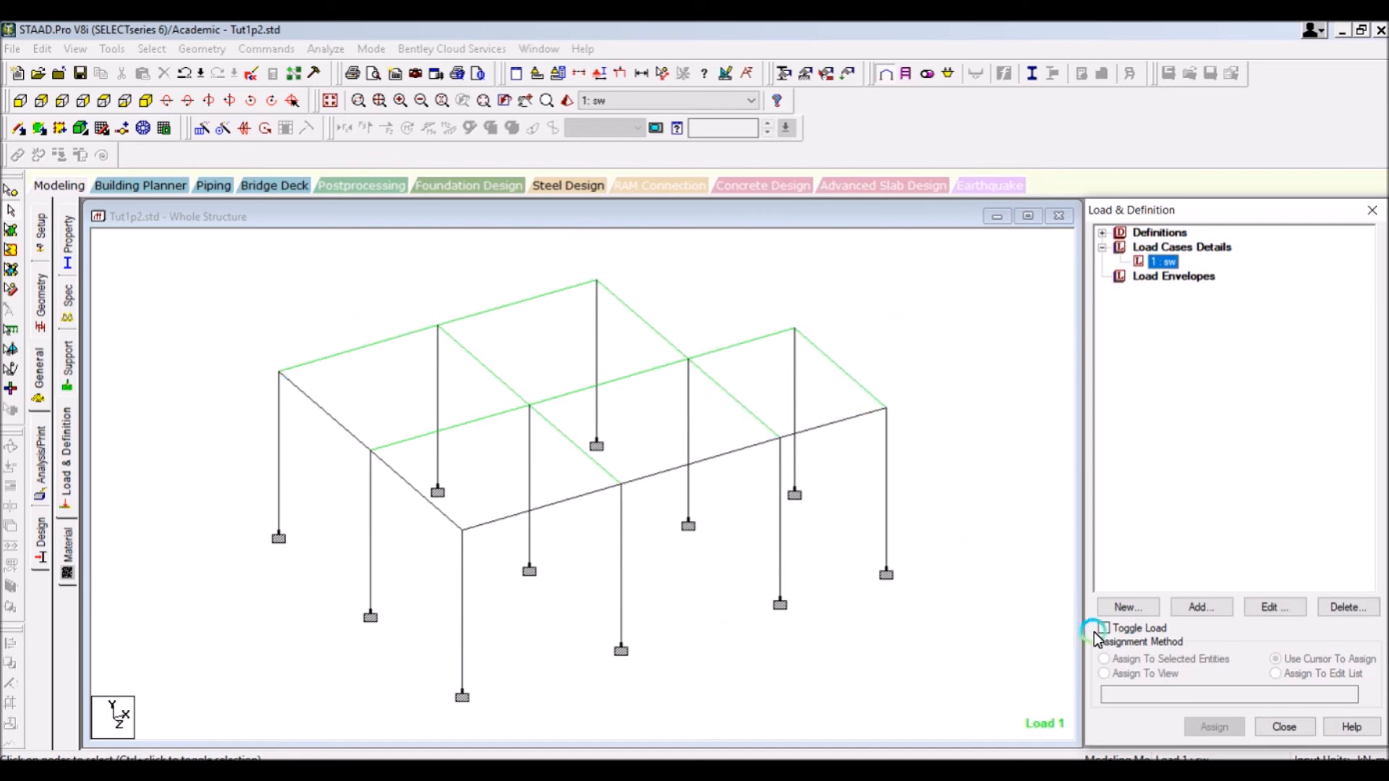
{"action": "left_click", "coordinate": [1197, 606]}
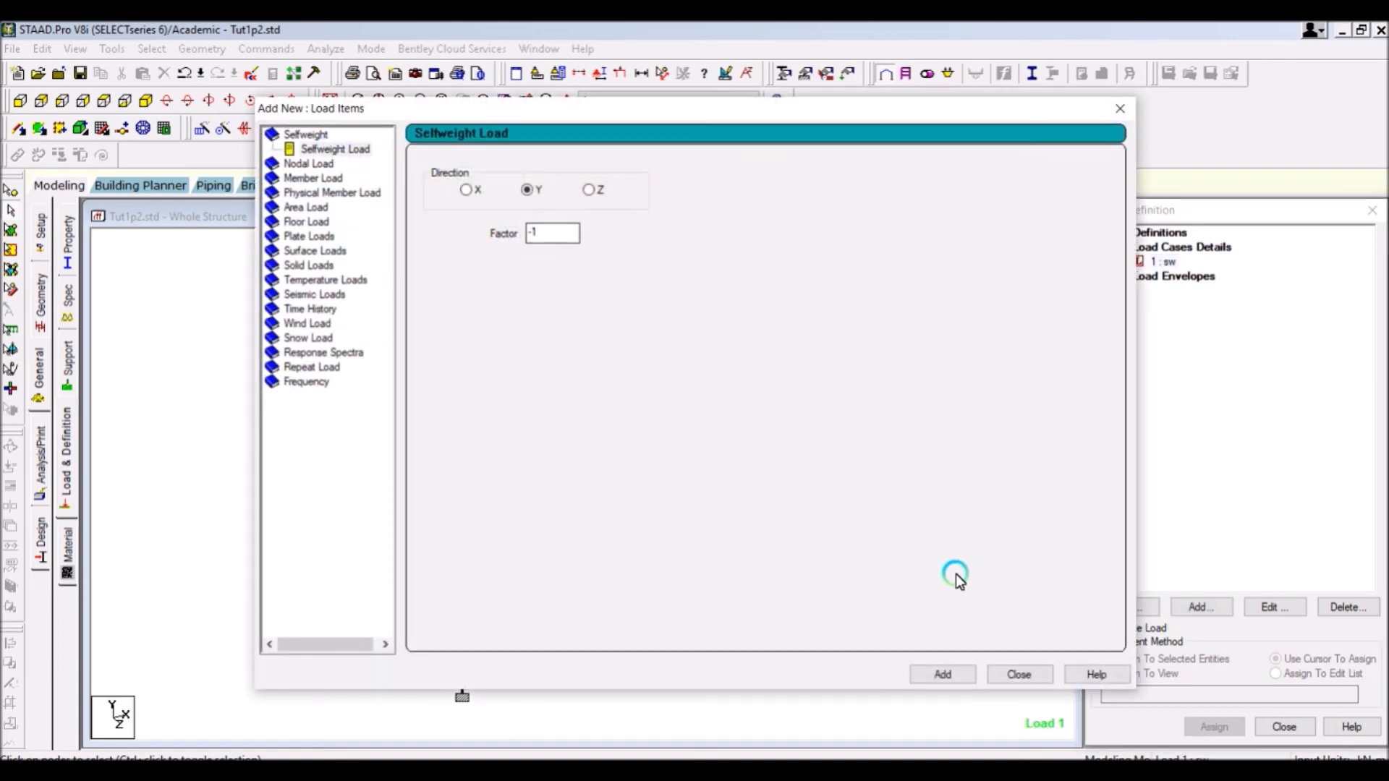
{"action": "left_click", "coordinate": [954, 671]}
{"action": "left_click", "coordinate": [1005, 675]}
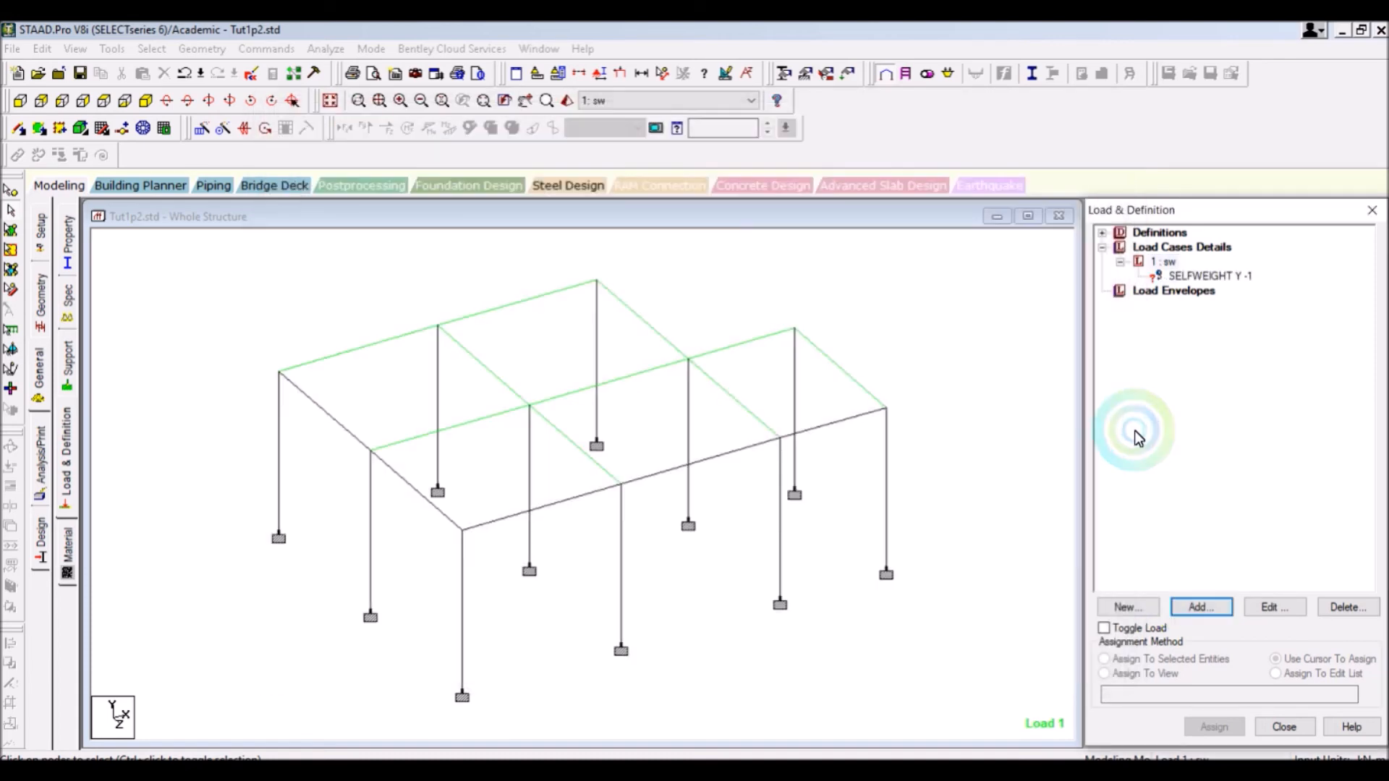
Step: Assign the SELFWEIGHT Y -1 load to the whole structure in view and clear the selection
{"action": "left_click", "coordinate": [1177, 278]}
{"action": "left_click", "coordinate": [1104, 673]}
{"action": "left_click", "coordinate": [1230, 729]}
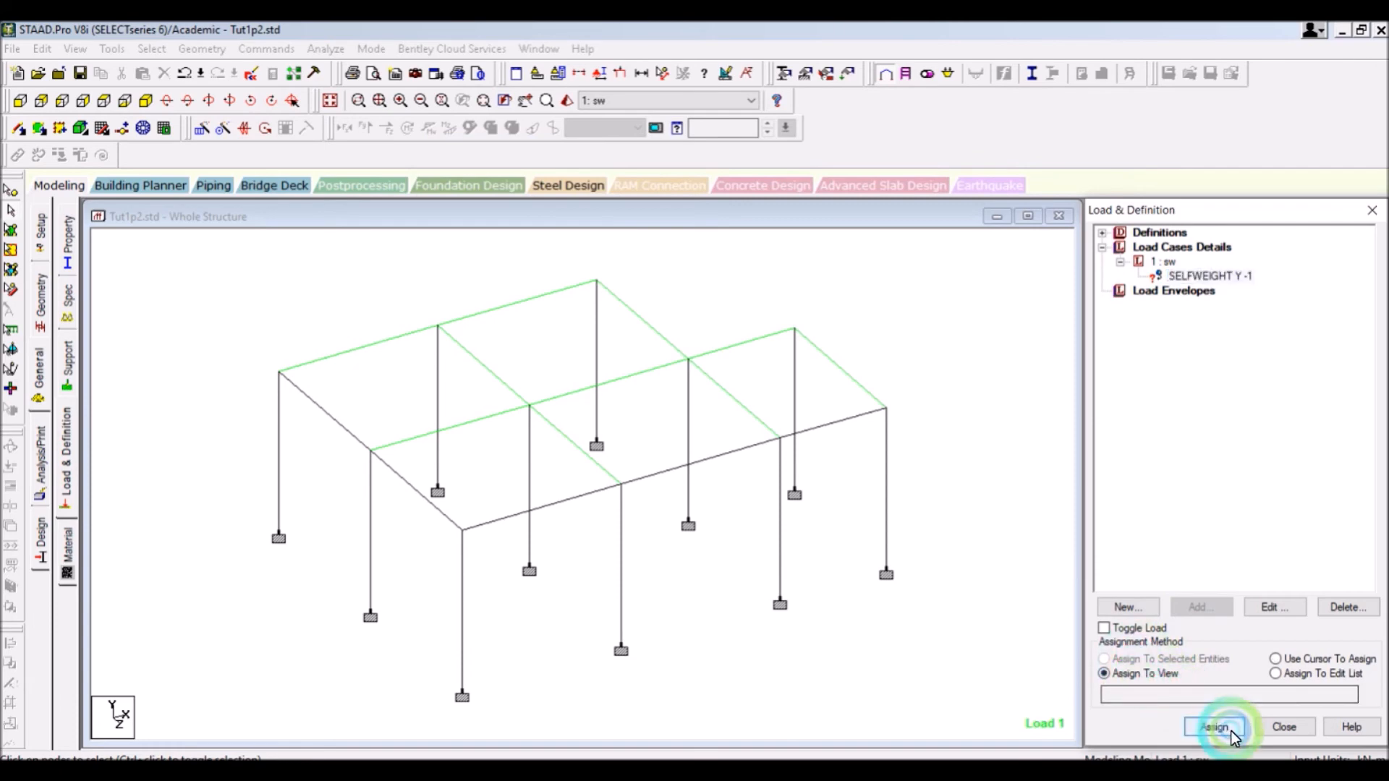
{"action": "left_click", "coordinate": [1258, 517]}
{"action": "left_click", "coordinate": [1049, 432]}
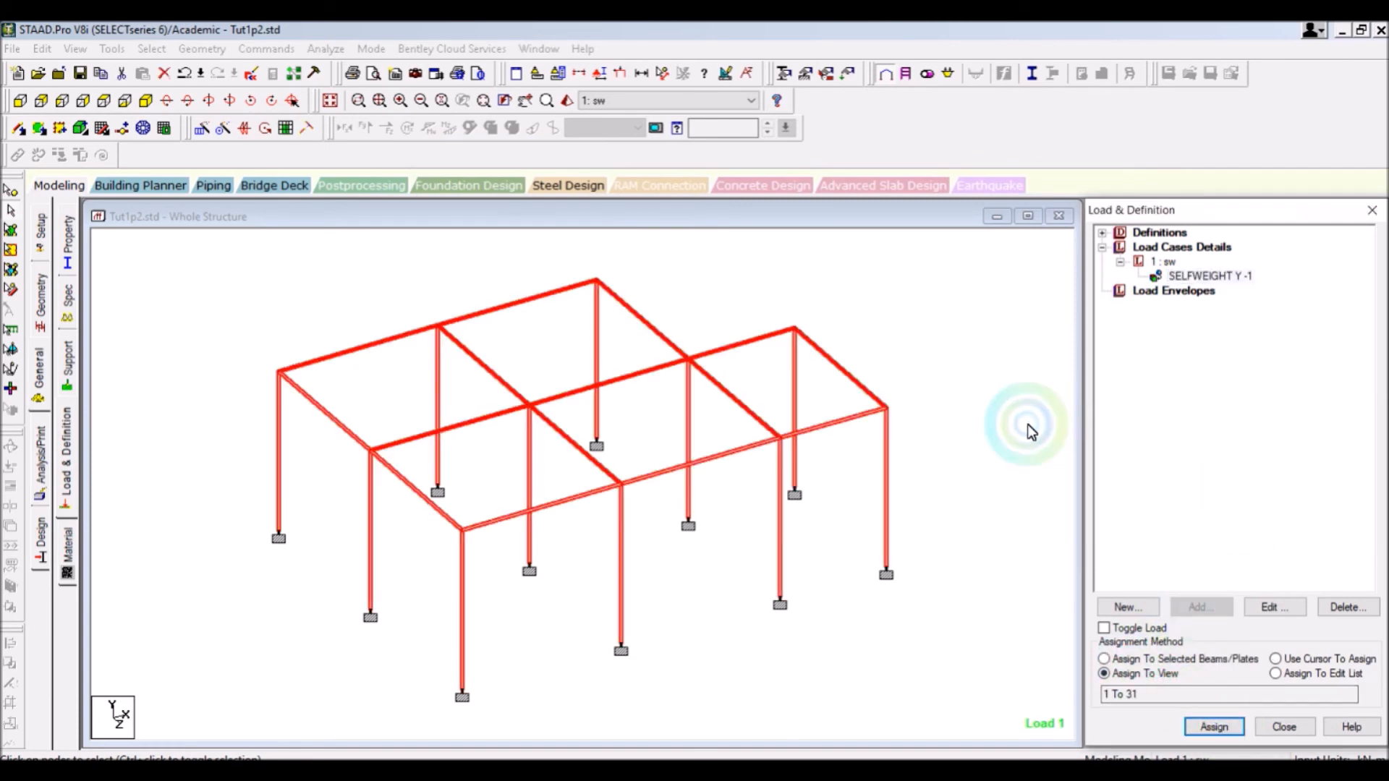
{"action": "left_click", "coordinate": [947, 369]}
{"action": "left_click", "coordinate": [1125, 323]}
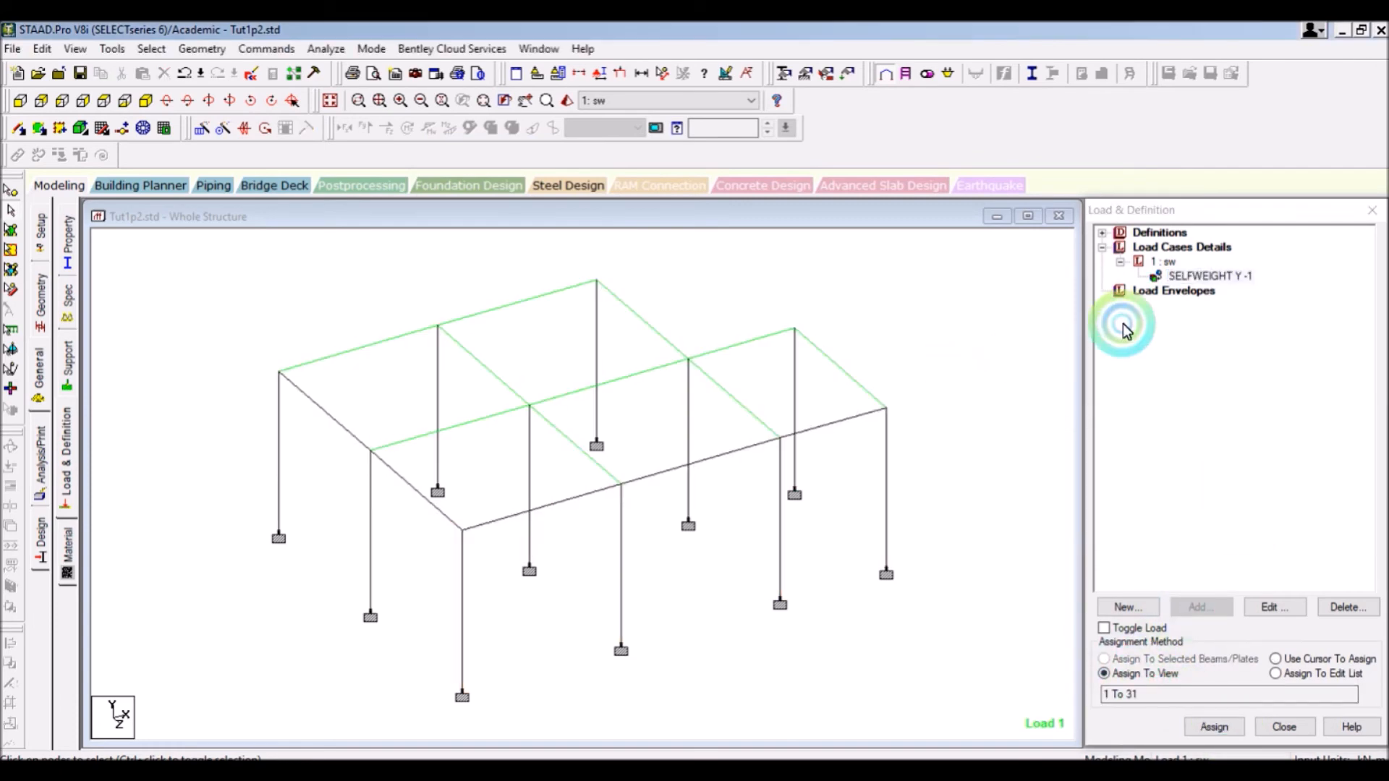
{"action": "left_click", "coordinate": [1178, 276]}
{"action": "left_click", "coordinate": [651, 419]}
{"action": "left_click", "coordinate": [904, 329]}
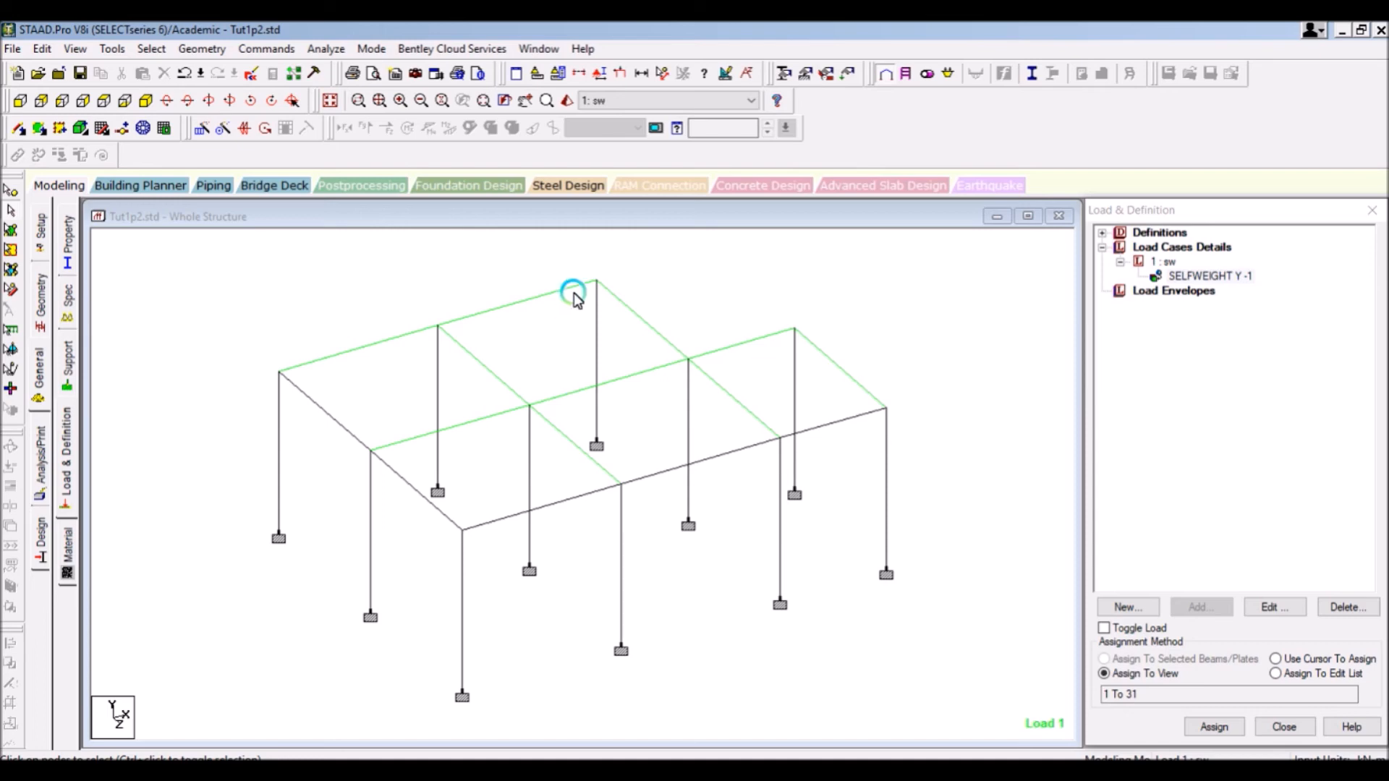
{"action": "left_click", "coordinate": [1165, 262]}
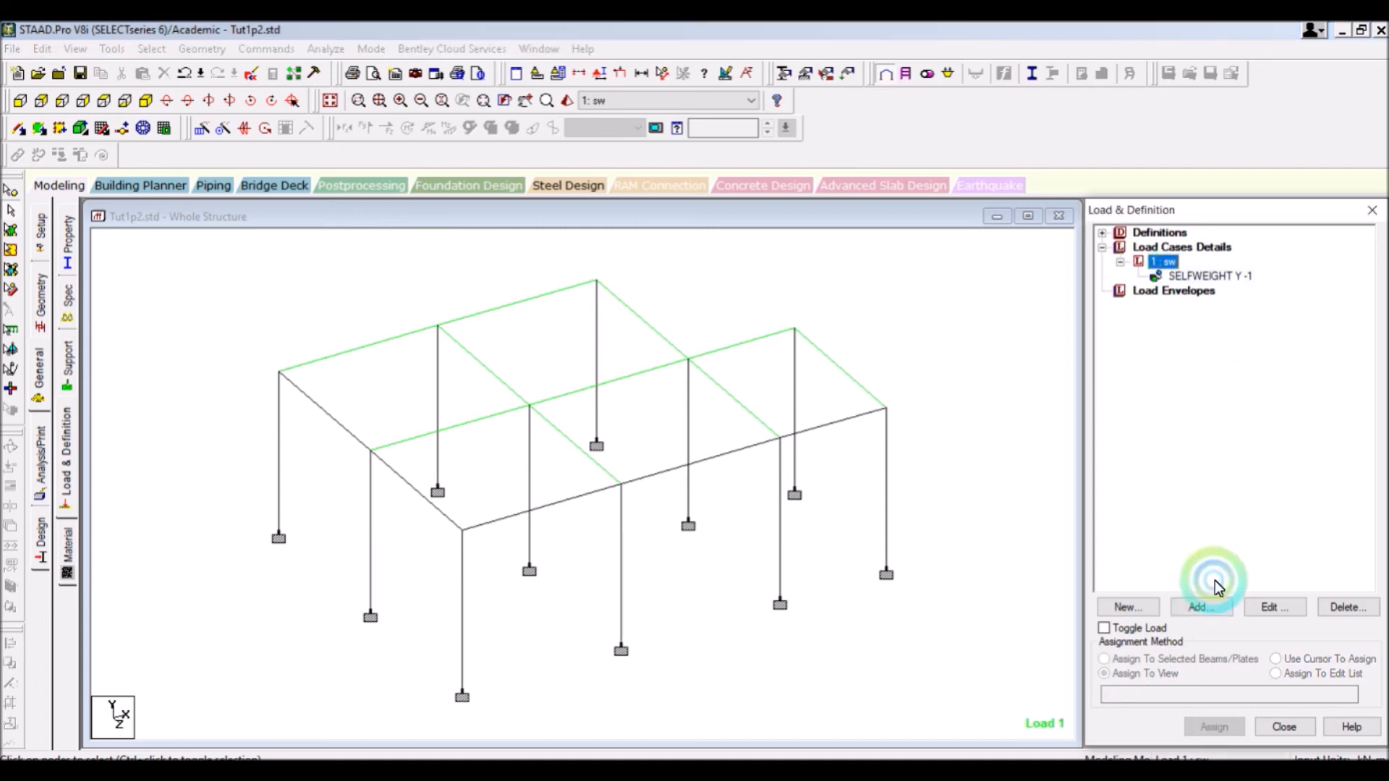
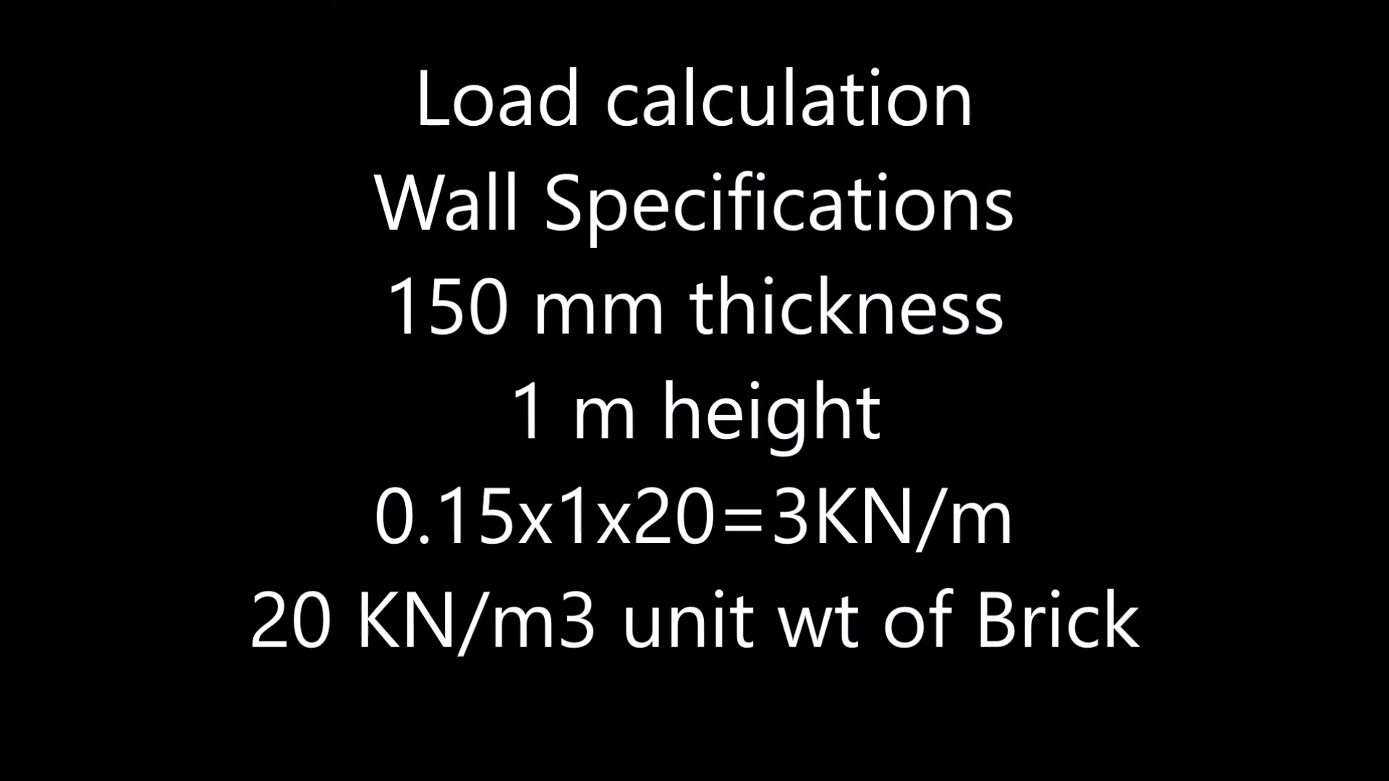
Step: Add a uniform member force of -3 kN/m in the GY direction to the ll load case
{"action": "left_click", "coordinate": [1202, 606]}
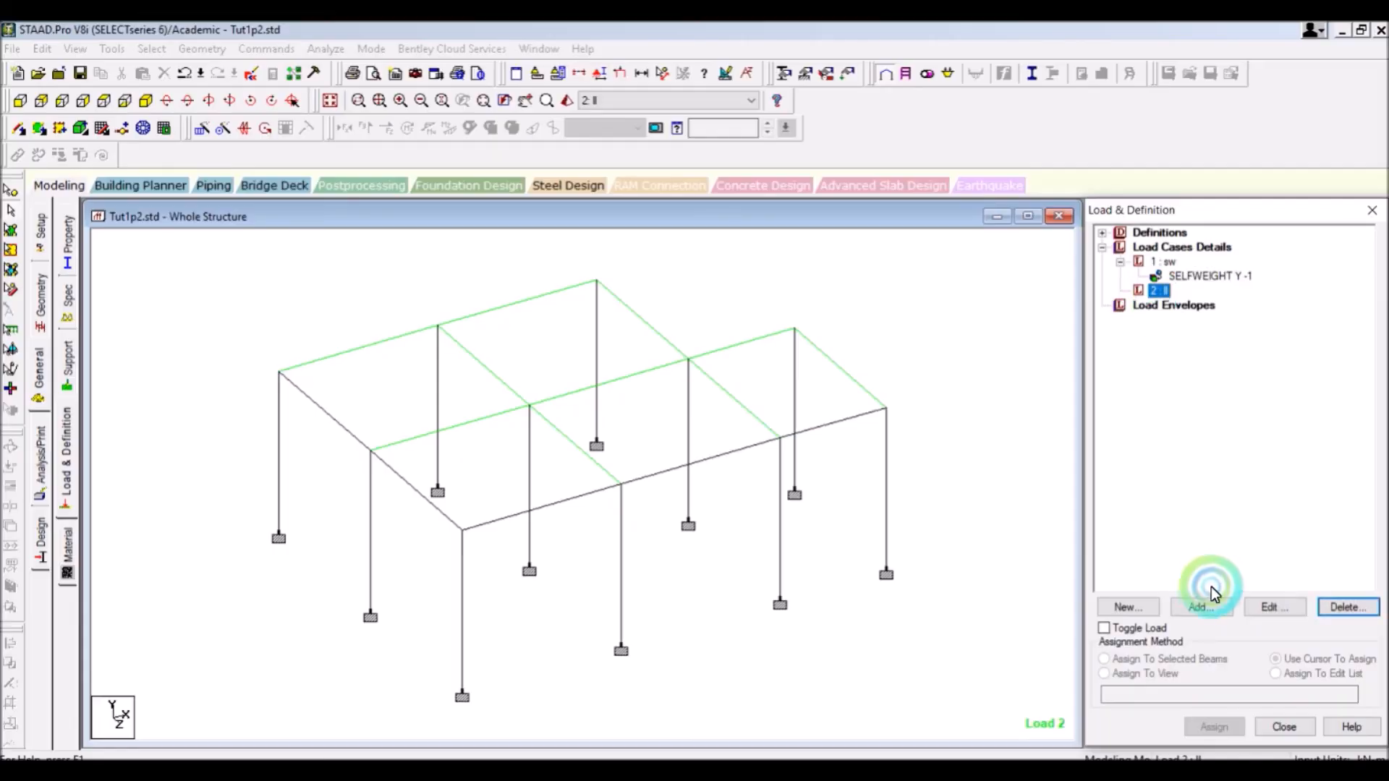
{"action": "left_click", "coordinate": [407, 332]}
{"action": "left_click", "coordinate": [312, 164]}
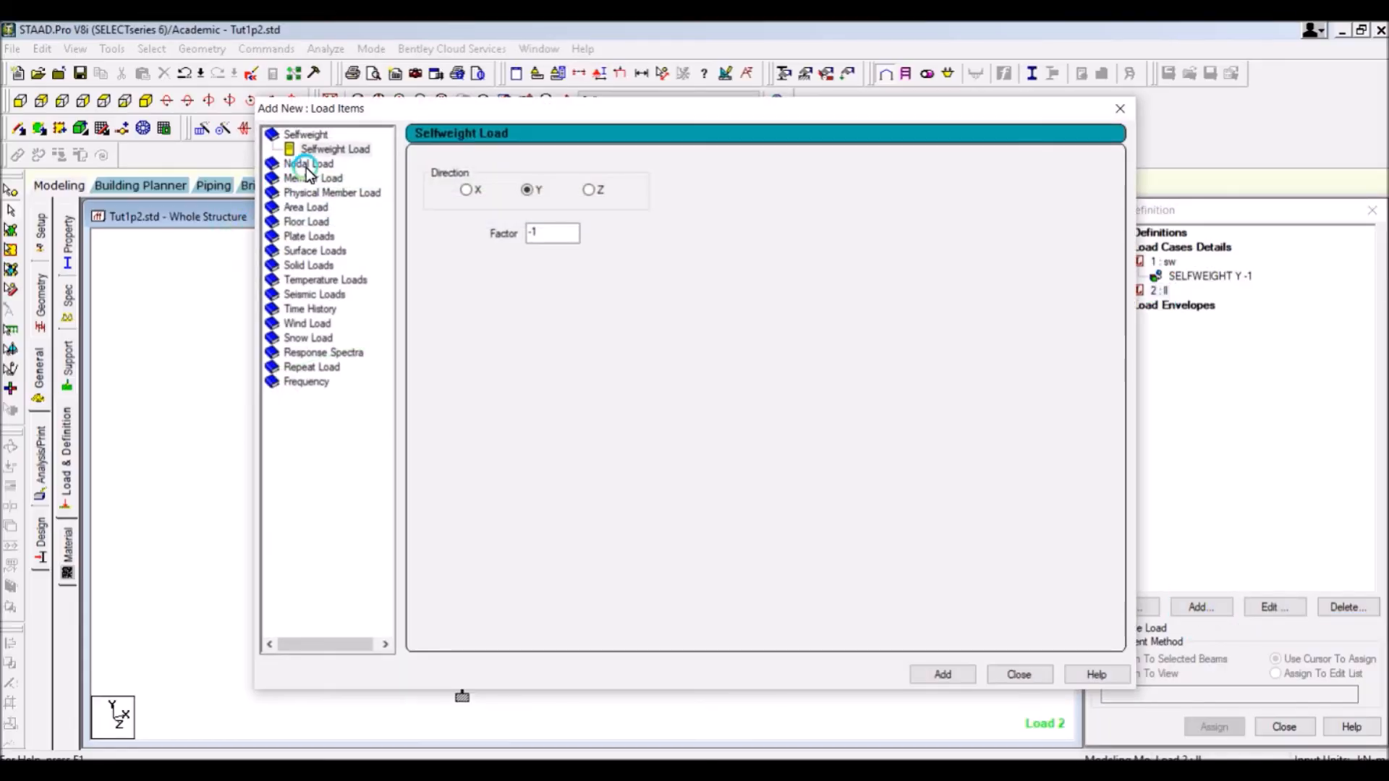
{"action": "left_click", "coordinate": [331, 178]}
{"action": "left_click", "coordinate": [539, 229]}
{"action": "left_click", "coordinate": [336, 194]}
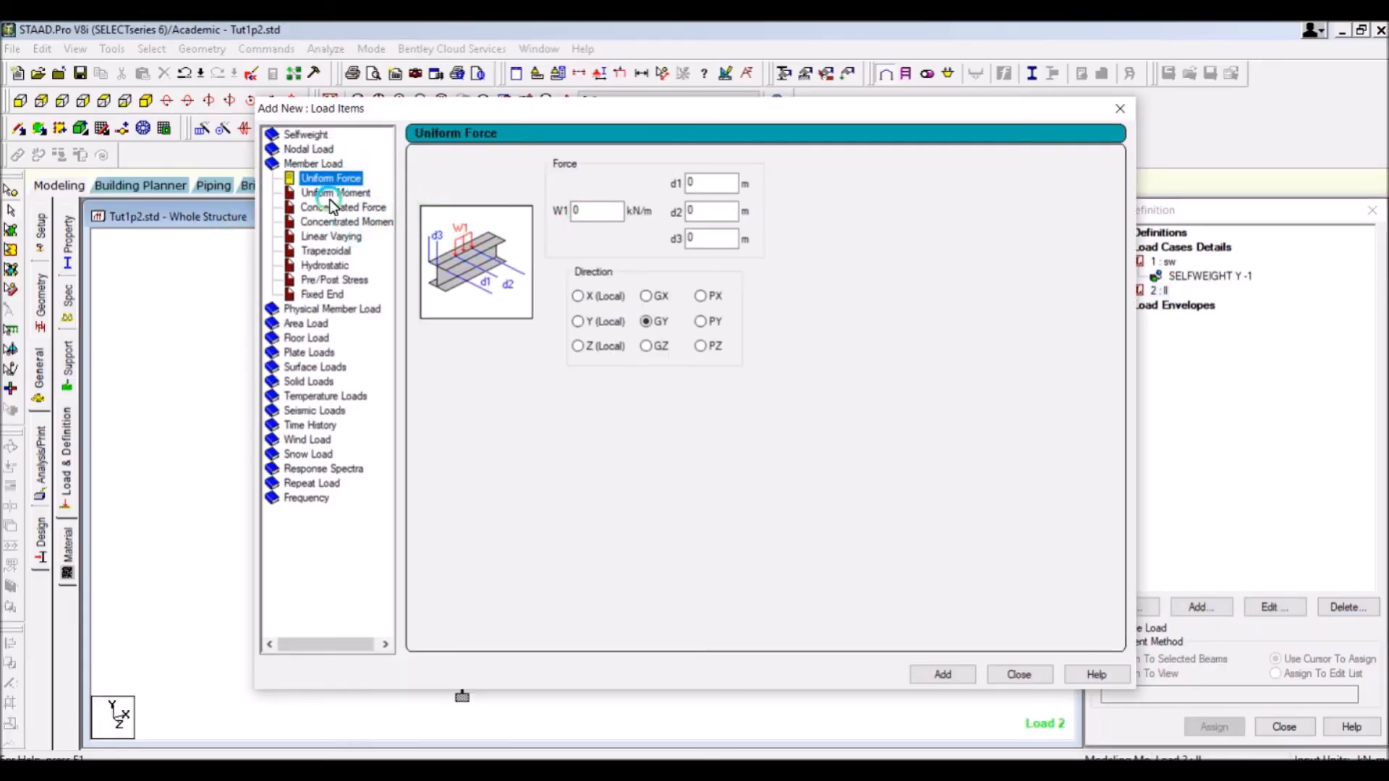
{"action": "double_click", "coordinate": [579, 210]}
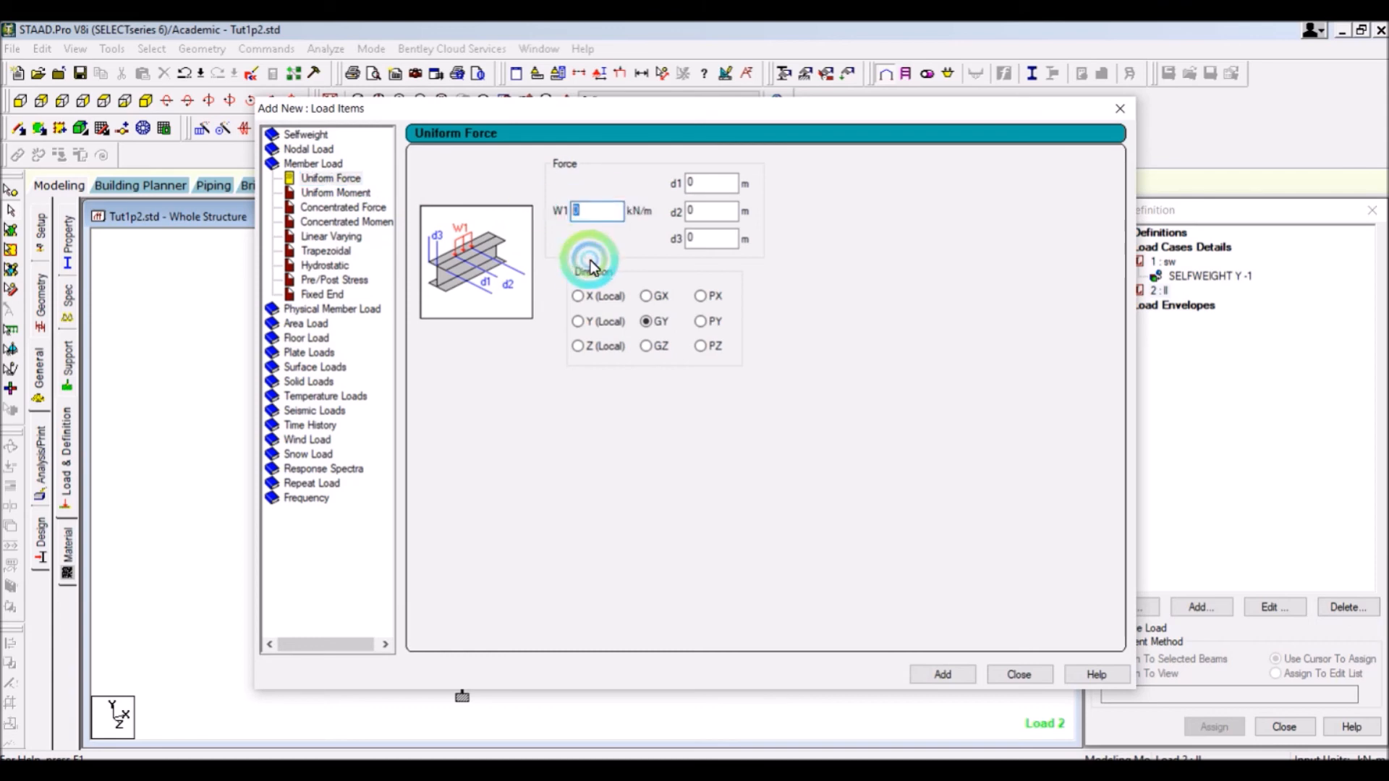
{"action": "type", "text": "-3"}
{"action": "left_click", "coordinate": [923, 673]}
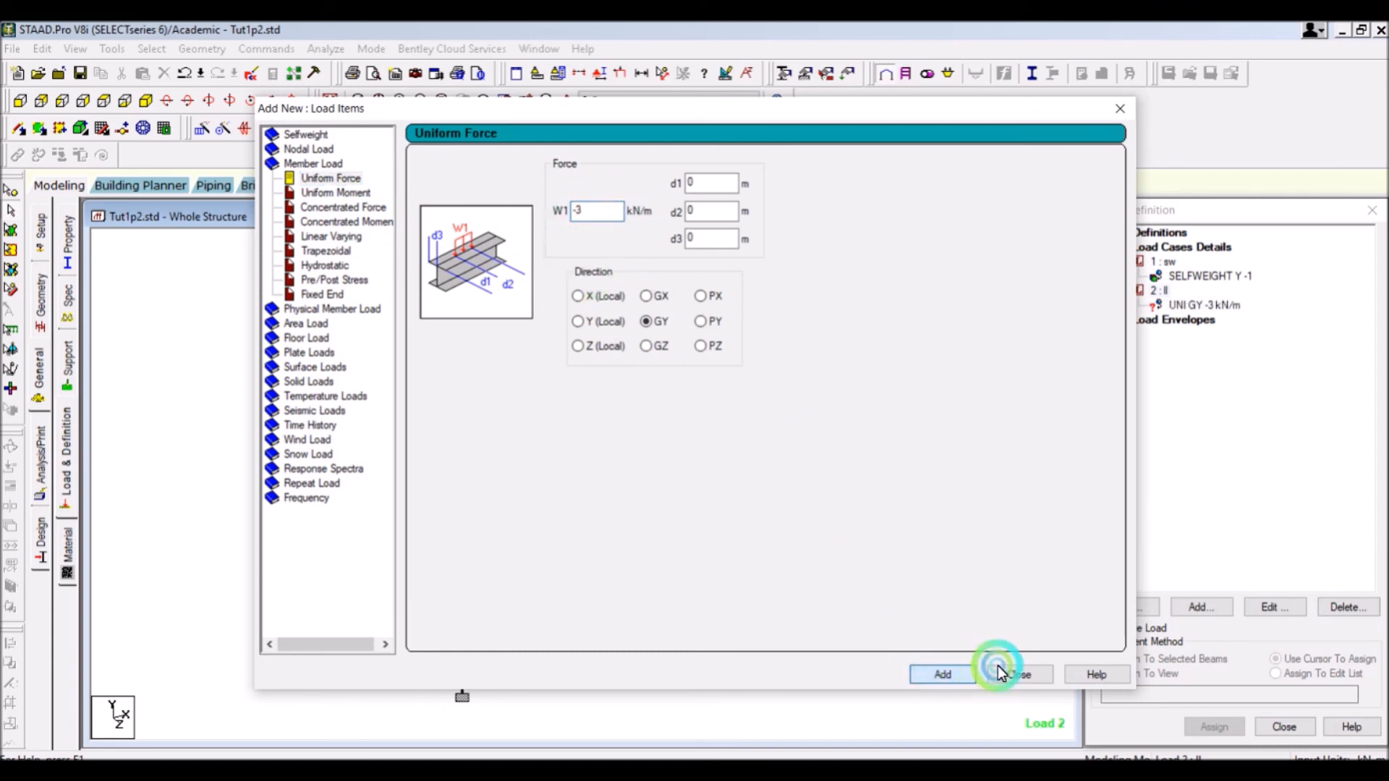
{"action": "left_click", "coordinate": [1002, 672]}
Step: Select the members along the top of the columns and show only these beams in plan
{"action": "left_click", "coordinate": [20, 100]}
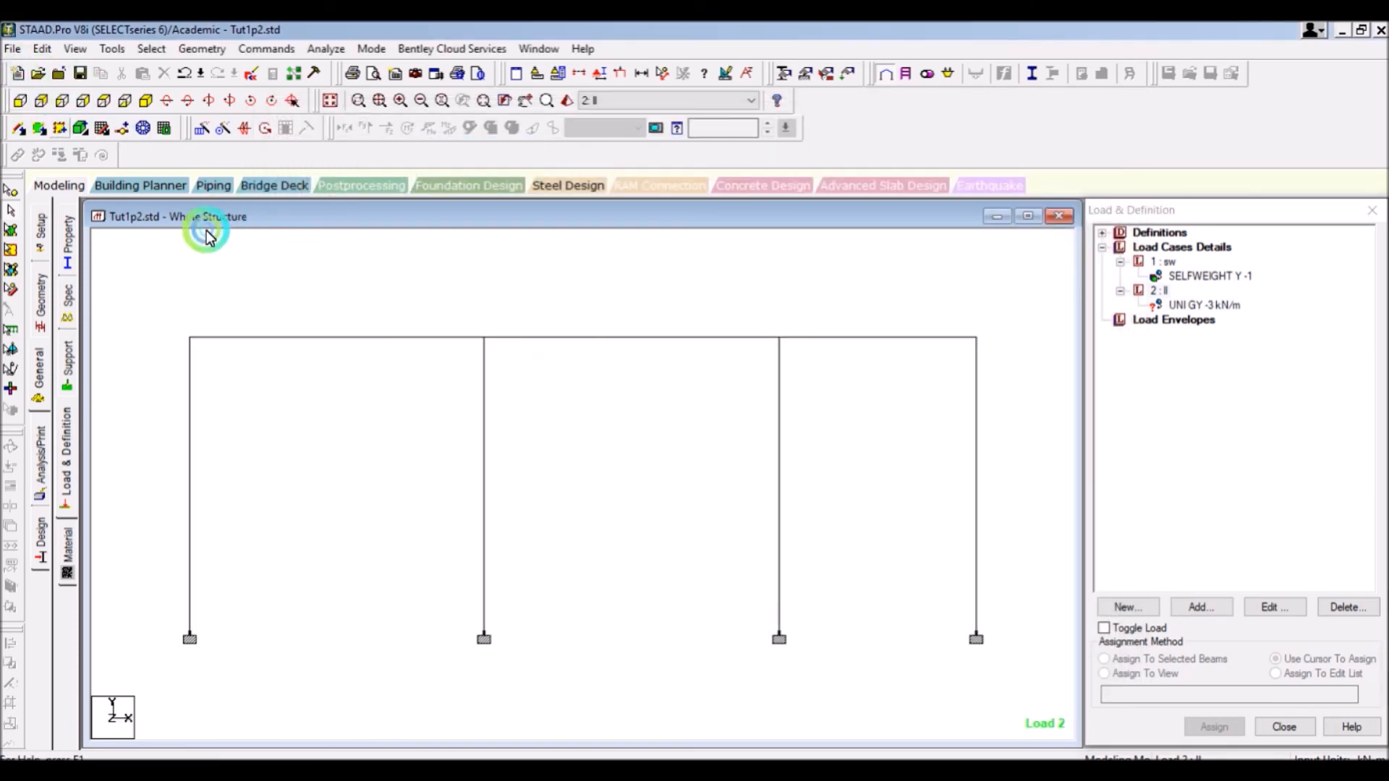
{"action": "left_click_drag", "start_coordinate": [149, 324], "coordinate": [988, 366]}
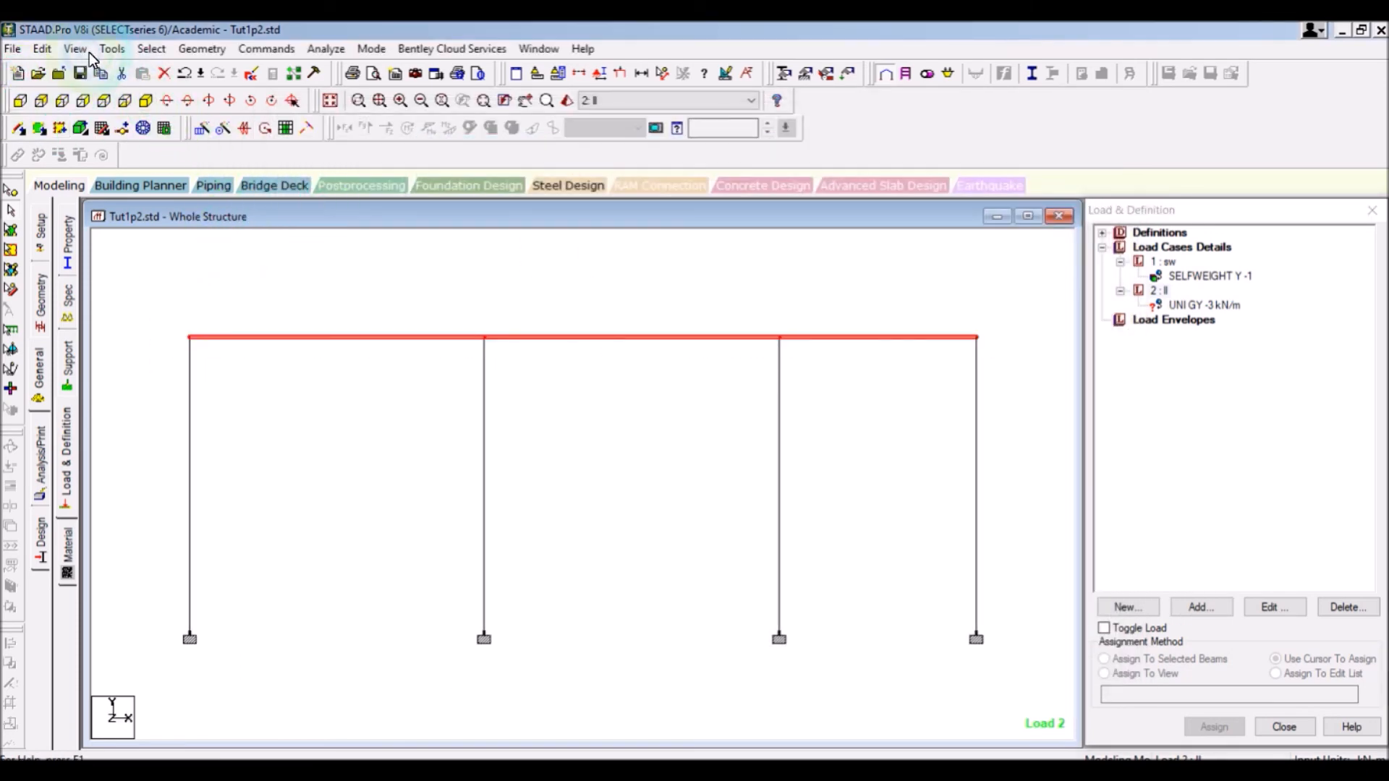
{"action": "left_click", "coordinate": [76, 49]}
{"action": "left_click", "coordinate": [95, 104]}
{"action": "left_click", "coordinate": [109, 94]}
{"action": "left_click", "coordinate": [474, 360]}
Step: Select all the outer perimeter beams of the floor, leaving the interior beams unselected
{"action": "left_click_drag", "start_coordinate": [236, 231], "coordinate": [890, 340]}
{"action": "left_click_drag", "start_coordinate": [289, 253], "coordinate": [373, 737], "text": "ctrl"}
{"action": "left_click_drag", "start_coordinate": [828, 693], "coordinate": [301, 713], "text": "ctrl"}
{"action": "left_click_drag", "start_coordinate": [727, 490], "coordinate": [731, 496], "text": "ctrl"}
{"action": "left_click_drag", "start_coordinate": [884, 466], "coordinate": [830, 718], "text": "ctrl"}
{"action": "left_click_drag", "start_coordinate": [773, 257], "coordinate": [673, 487], "text": "ctrl"}
{"action": "left_click", "coordinate": [151, 98]}
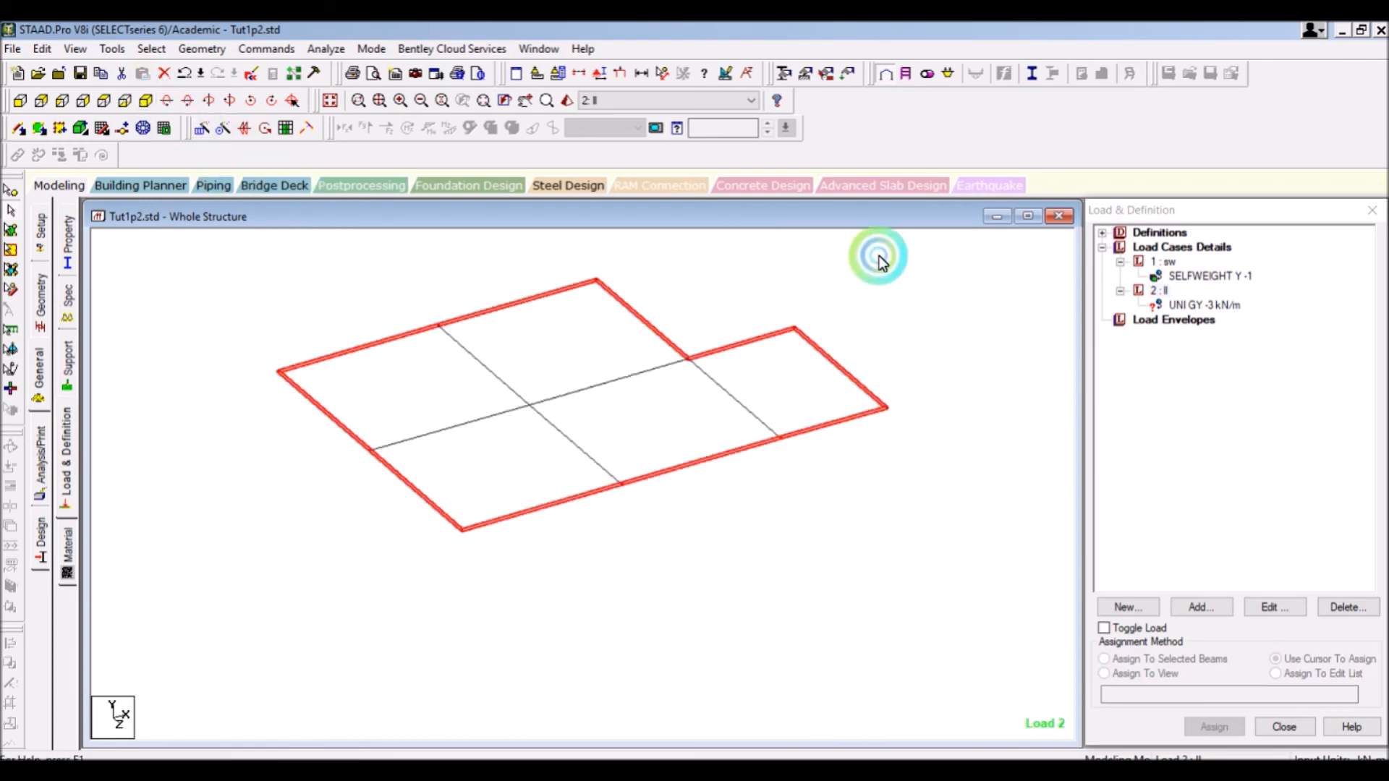
Step: Assign the UNI GY -3 kN/m load to the selected perimeter beams and display the whole structure again
{"action": "left_click", "coordinate": [1187, 305]}
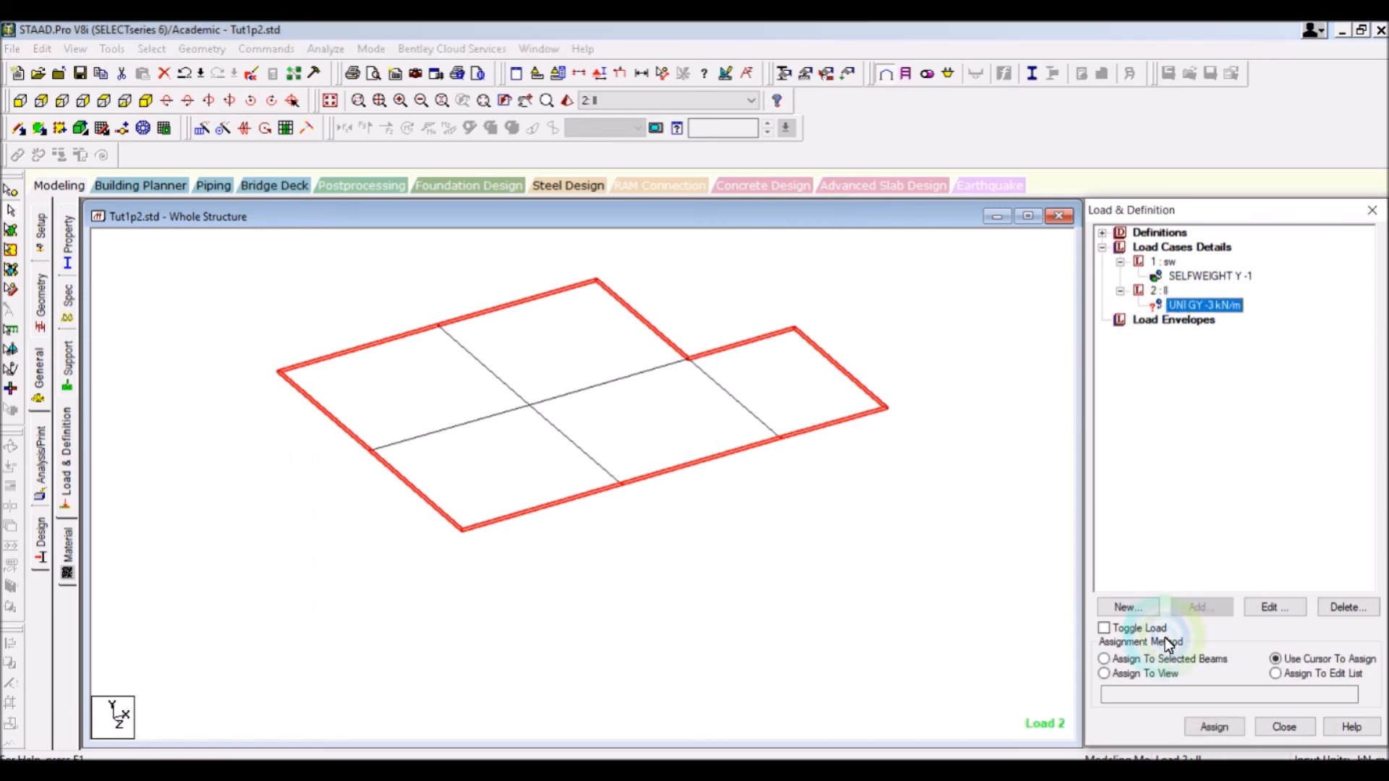
{"action": "left_click", "coordinate": [1152, 658]}
{"action": "left_click", "coordinate": [1234, 731]}
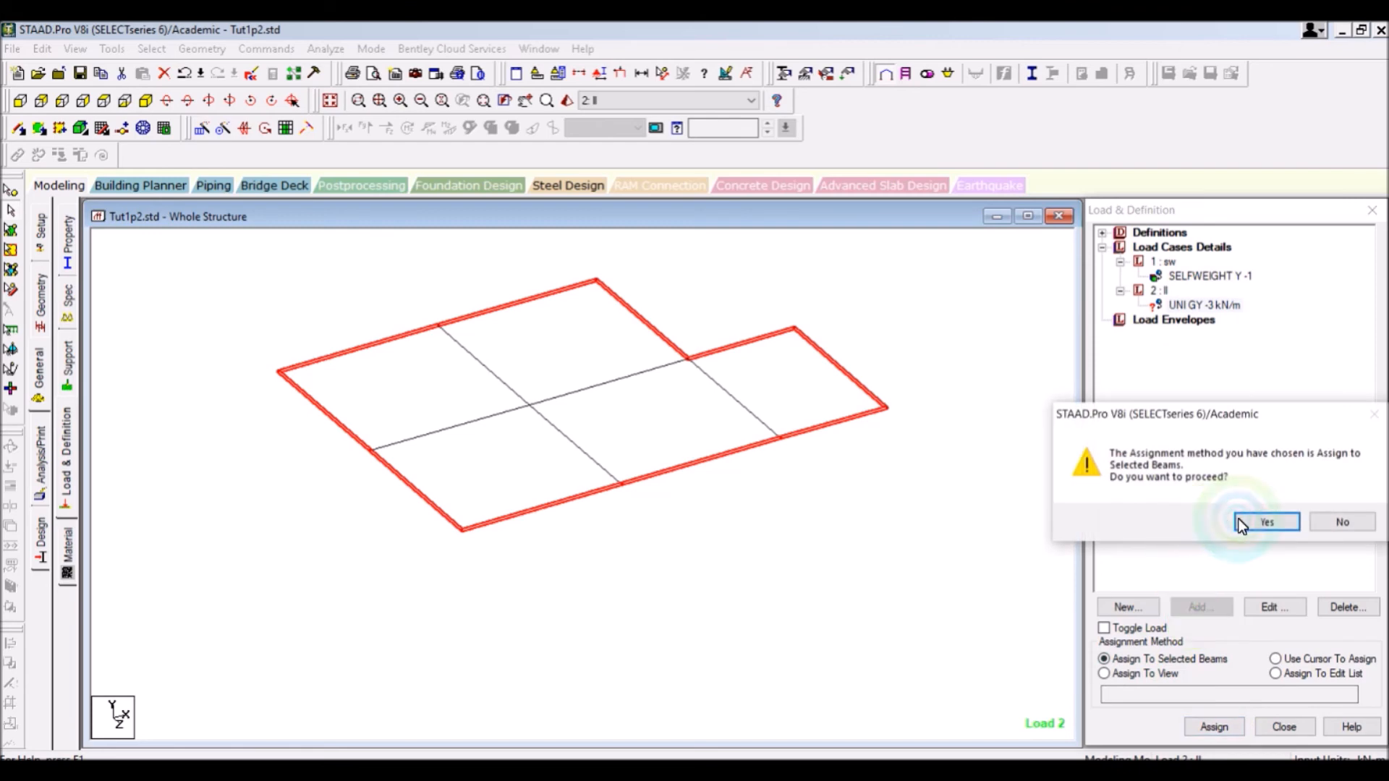
{"action": "left_click", "coordinate": [1270, 521]}
{"action": "left_click", "coordinate": [329, 100]}
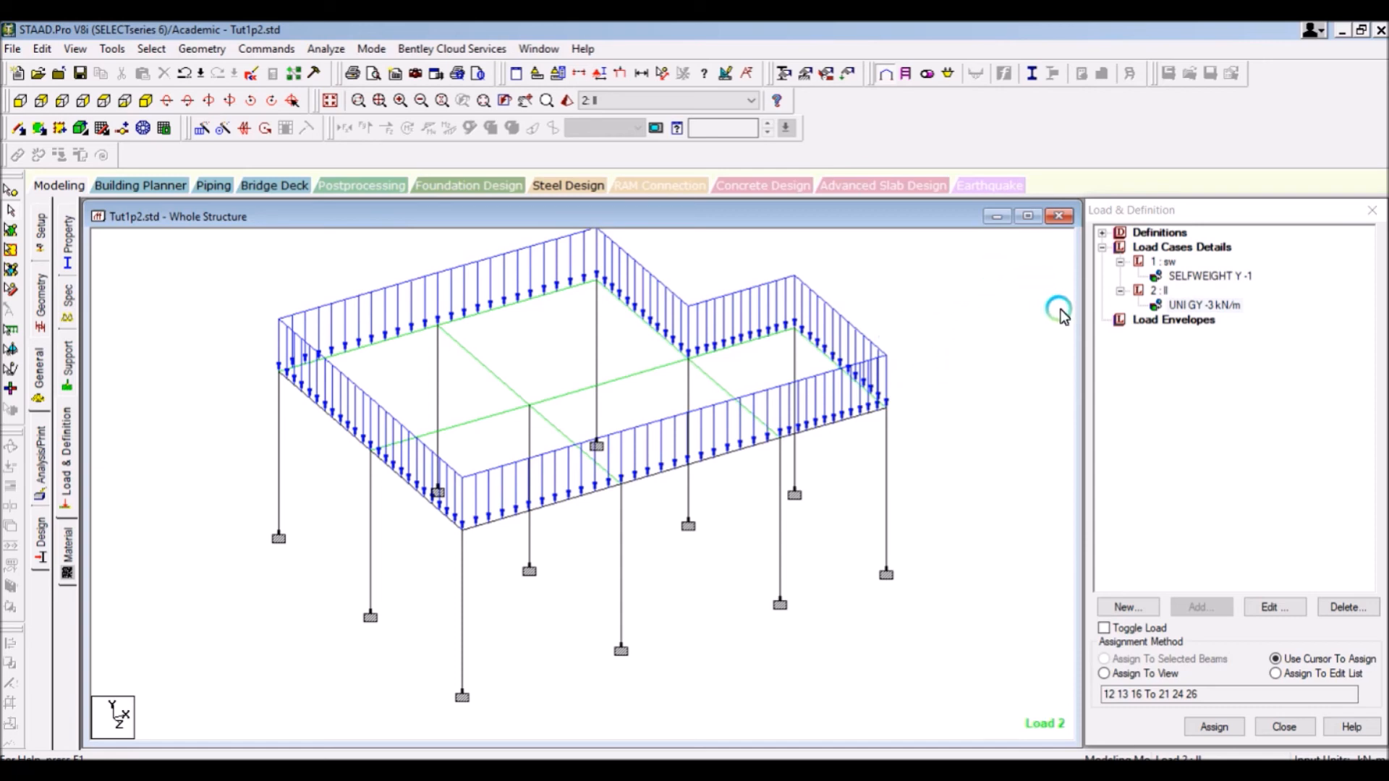
Step: Start a Y-range floor load for the ll load case with a pressure of -3 kN/m2 in Global Y
{"action": "left_click", "coordinate": [1159, 291]}
{"action": "left_click", "coordinate": [1200, 608]}
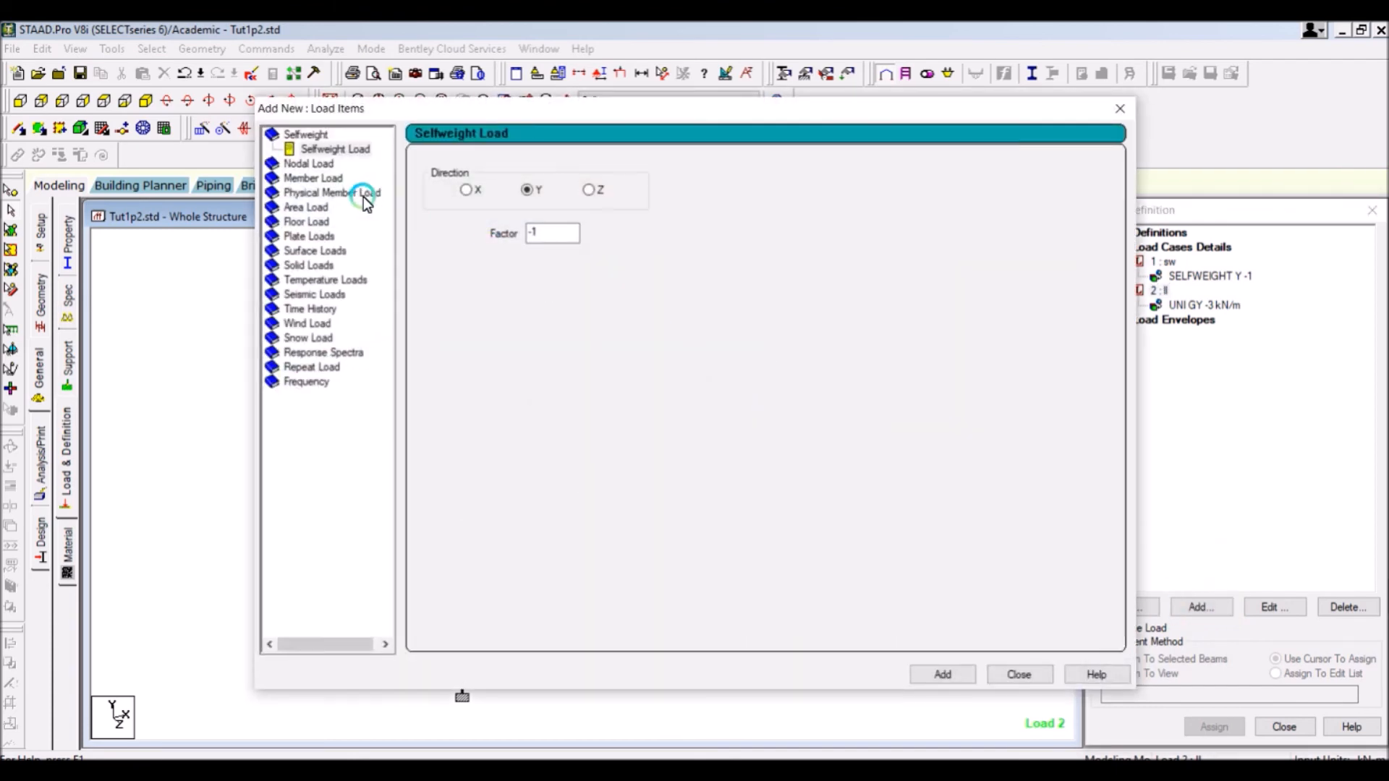
{"action": "left_click", "coordinate": [309, 222]}
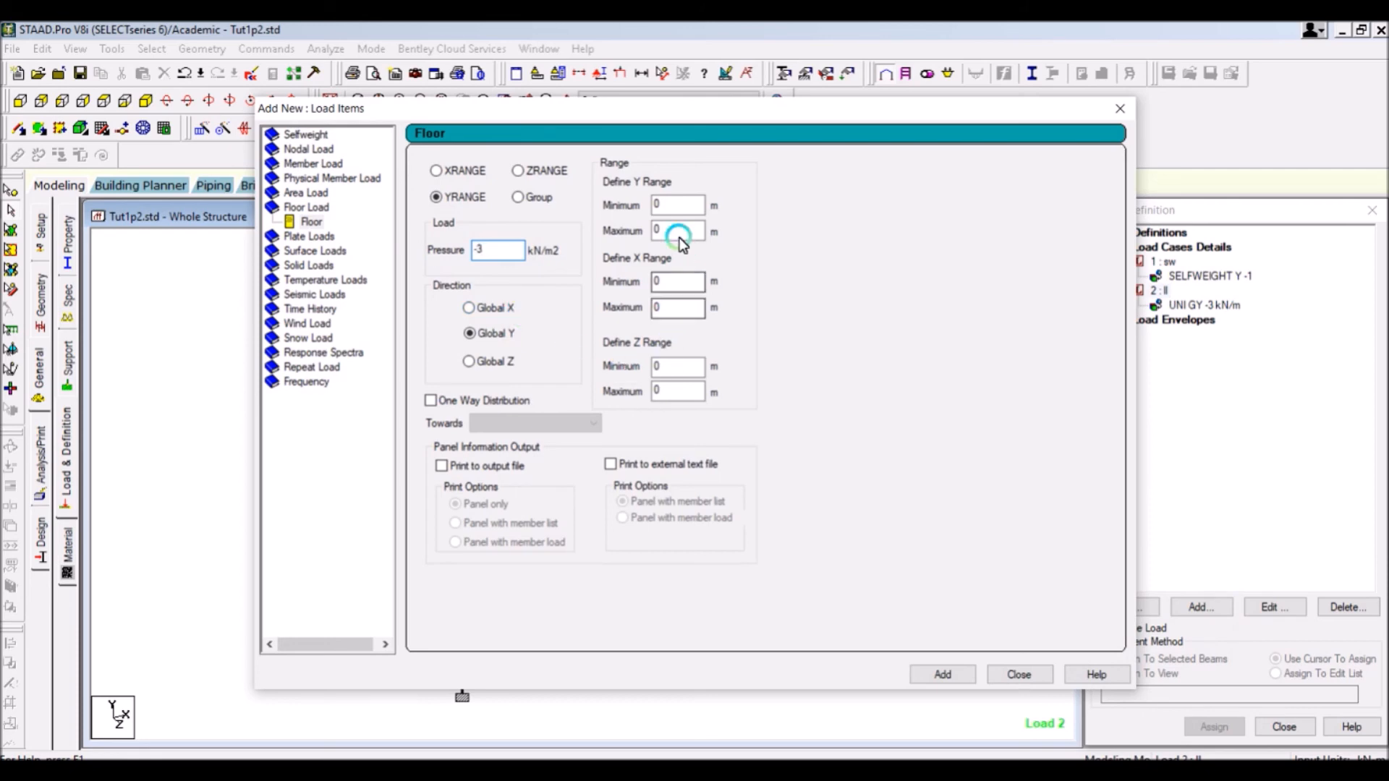
{"action": "left_click_drag", "start_coordinate": [677, 109], "coordinate": [1008, 93]}
{"action": "left_click", "coordinate": [1028, 211]}
{"action": "left_click", "coordinate": [1010, 207]}
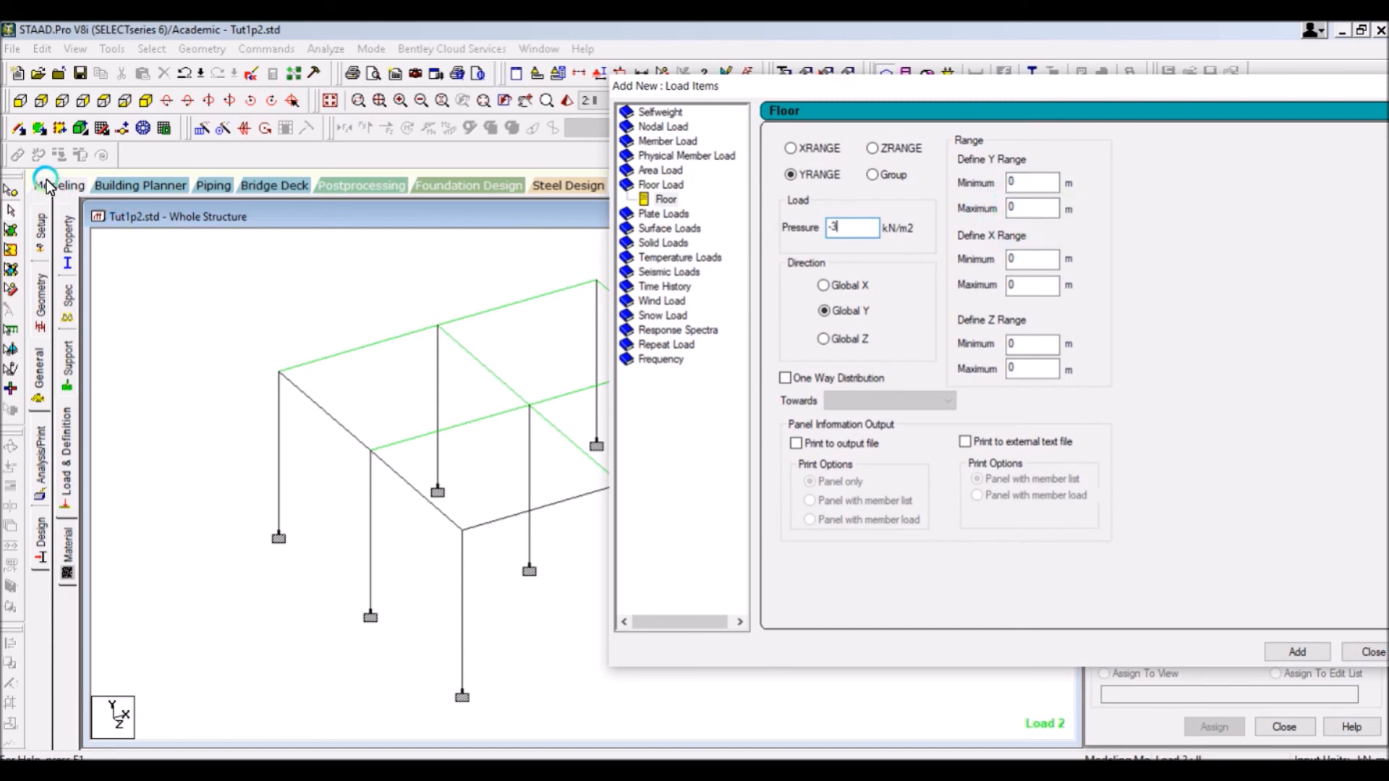
Step: Set the floor load's Y range from 0 to 3 m, checking the base and top nodes of a corner column
{"action": "double_click", "coordinate": [275, 533]}
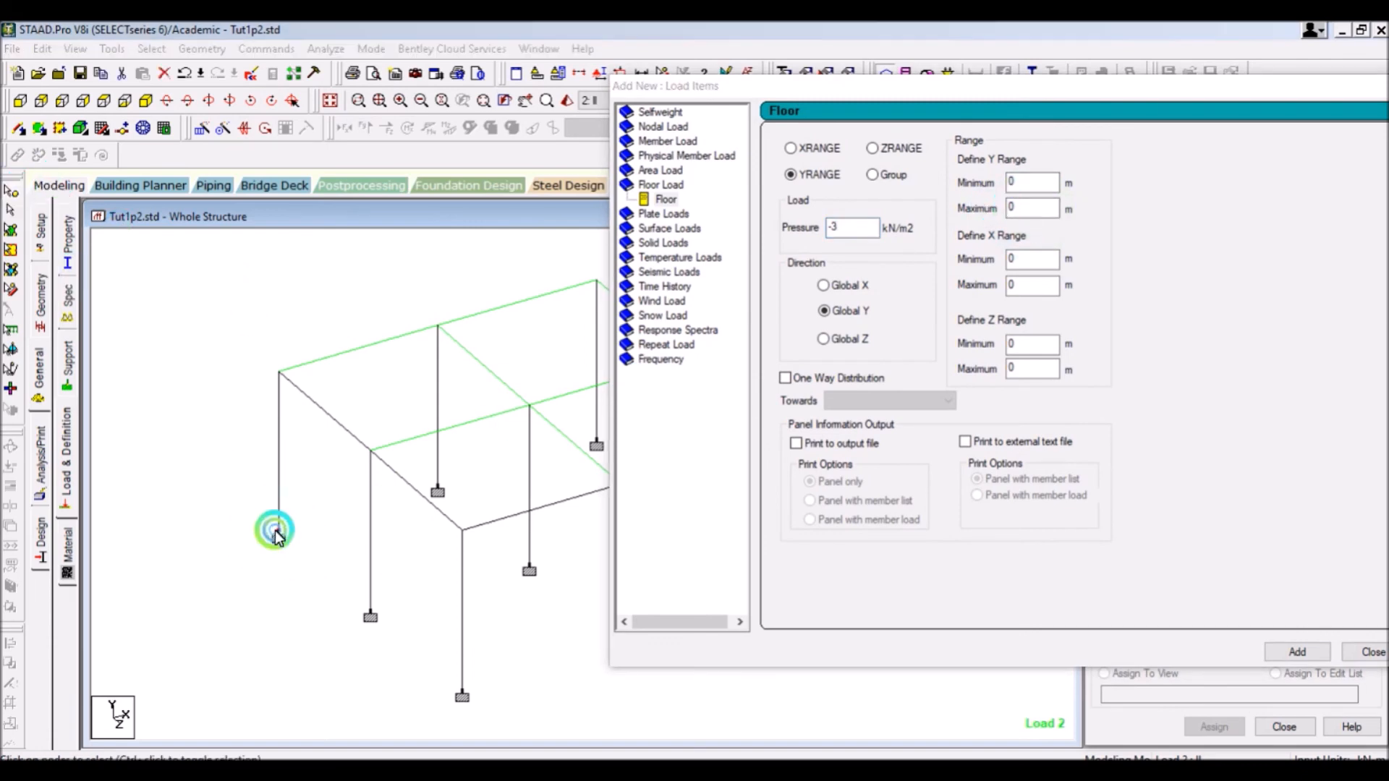
{"action": "left_click", "coordinate": [832, 293]}
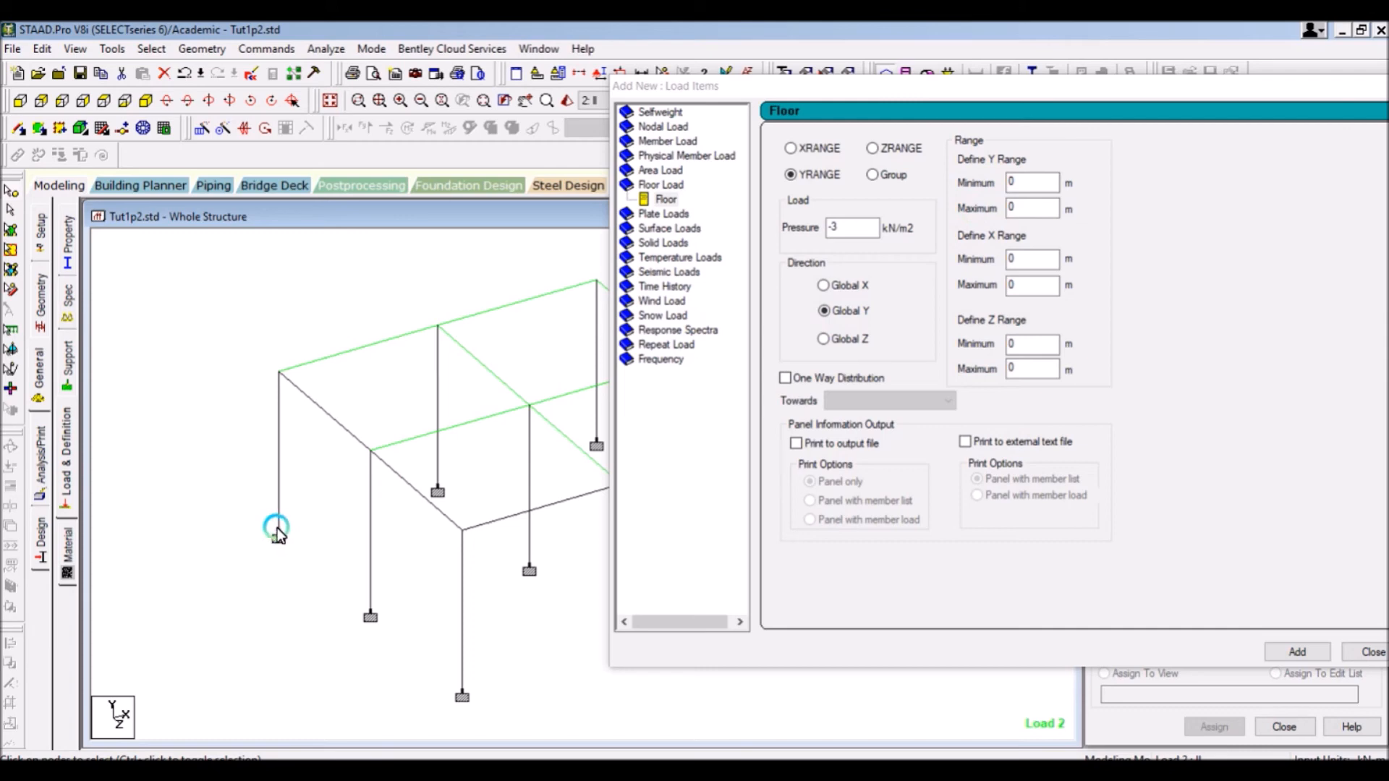
{"action": "left_click", "coordinate": [1031, 185]}
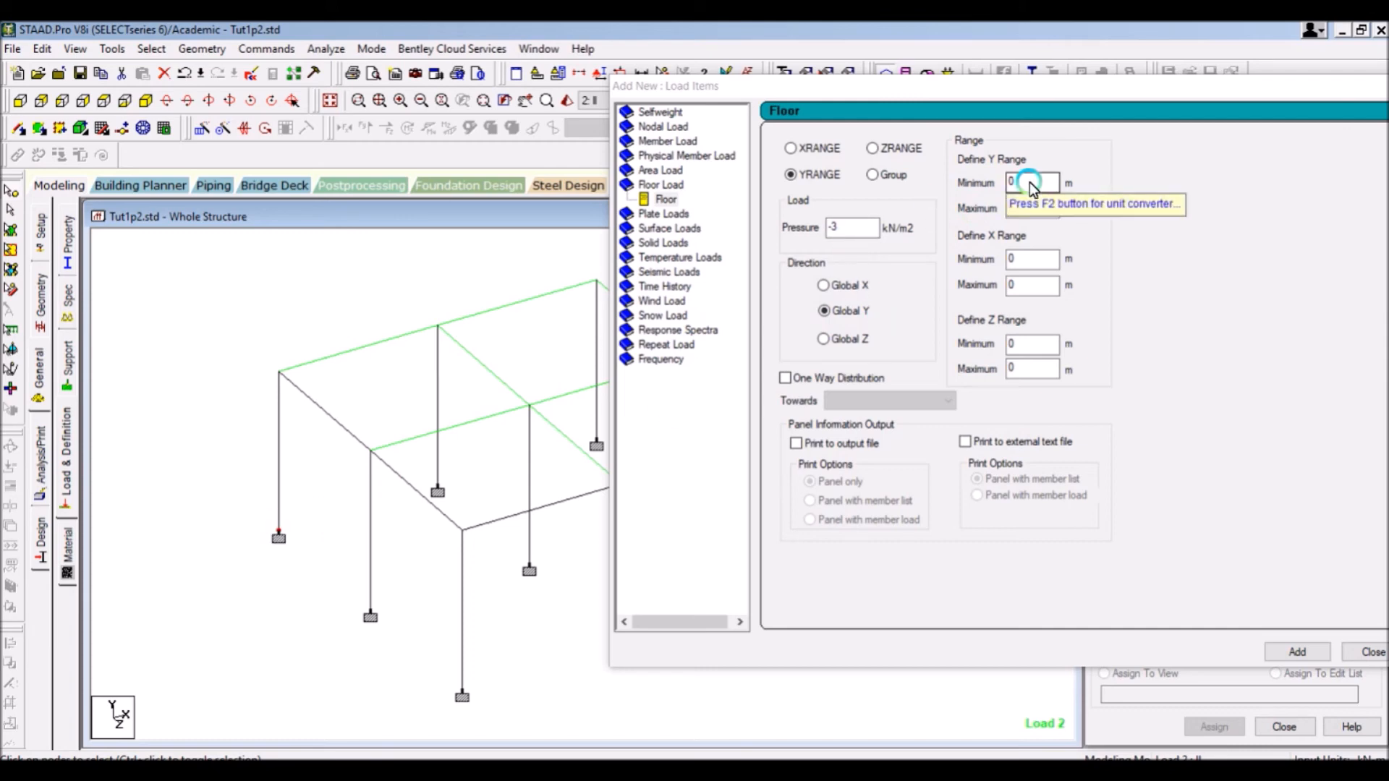
{"action": "left_click", "coordinate": [1031, 209]}
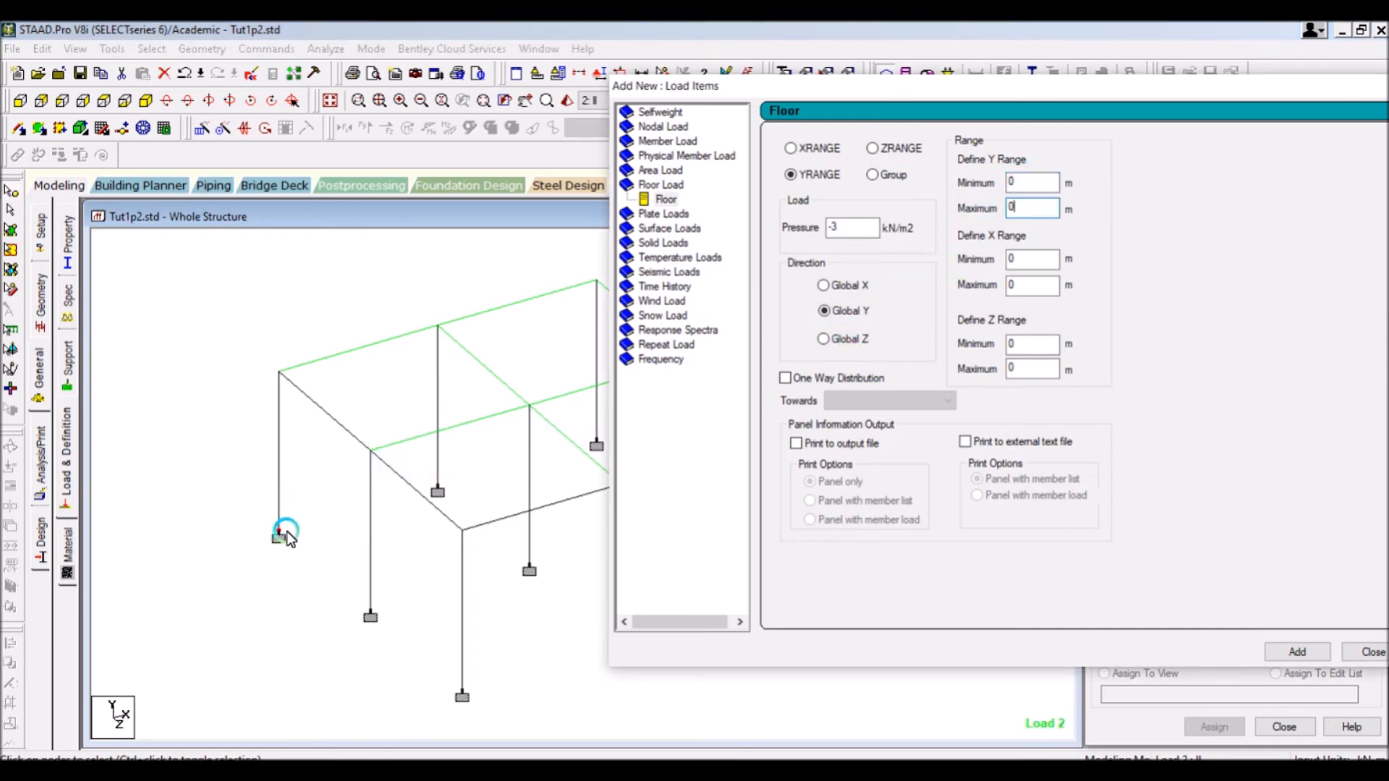
{"action": "double_click", "coordinate": [279, 373]}
{"action": "left_click", "coordinate": [833, 293]}
{"action": "left_click", "coordinate": [1039, 210]}
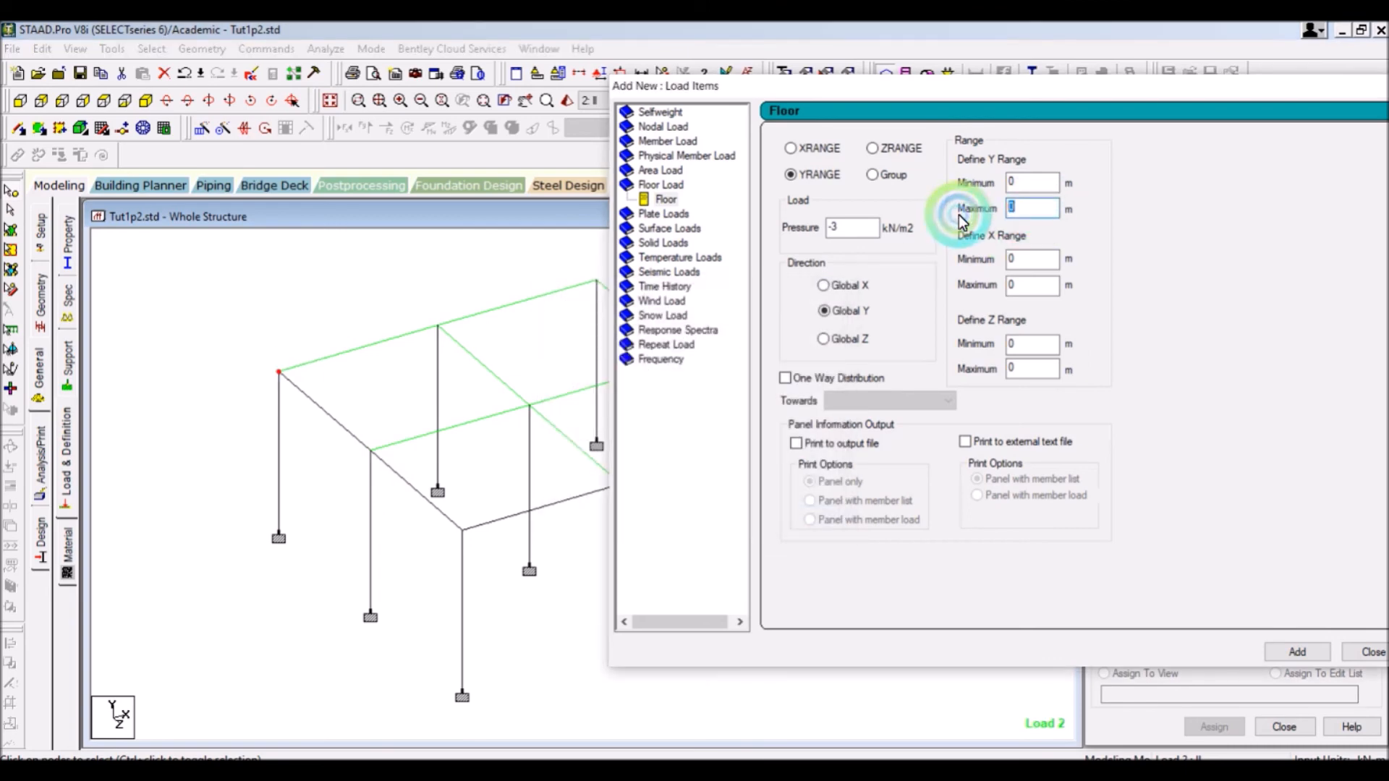
{"action": "type", "text": "3"}
{"action": "left_click", "coordinate": [1013, 164]}
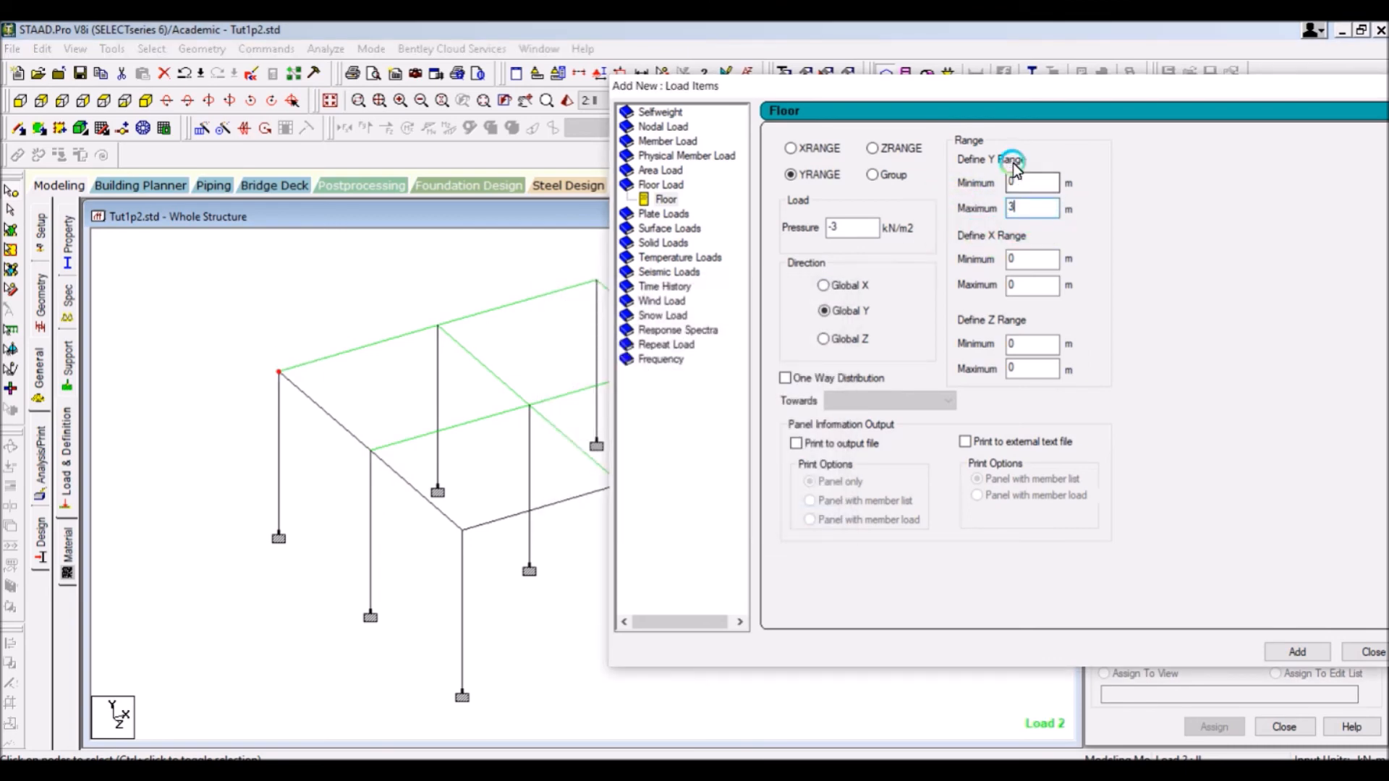
{"action": "left_click", "coordinate": [280, 374]}
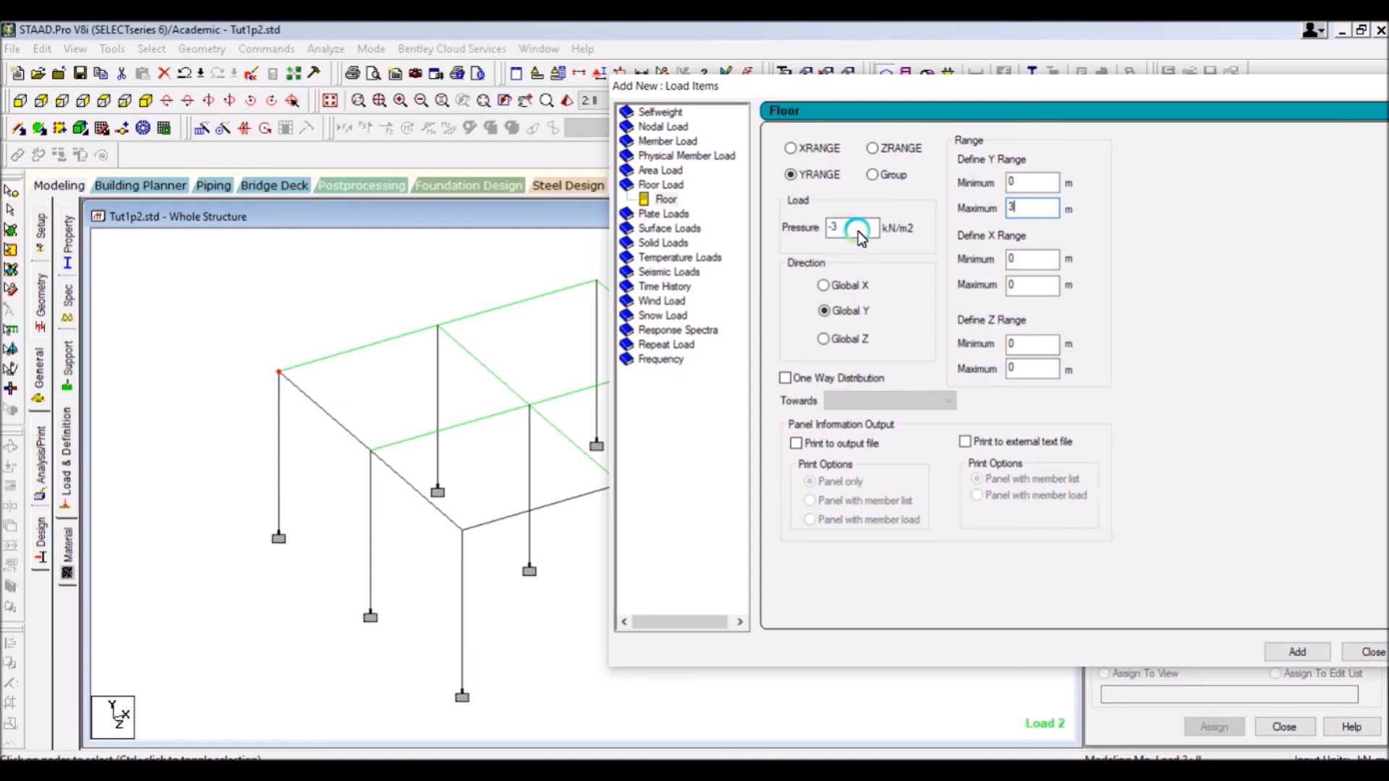
Step: Add the defined floor load to the ll load case and display its distribution on the frame
{"action": "left_click_drag", "start_coordinate": [955, 107], "coordinate": [683, 118]}
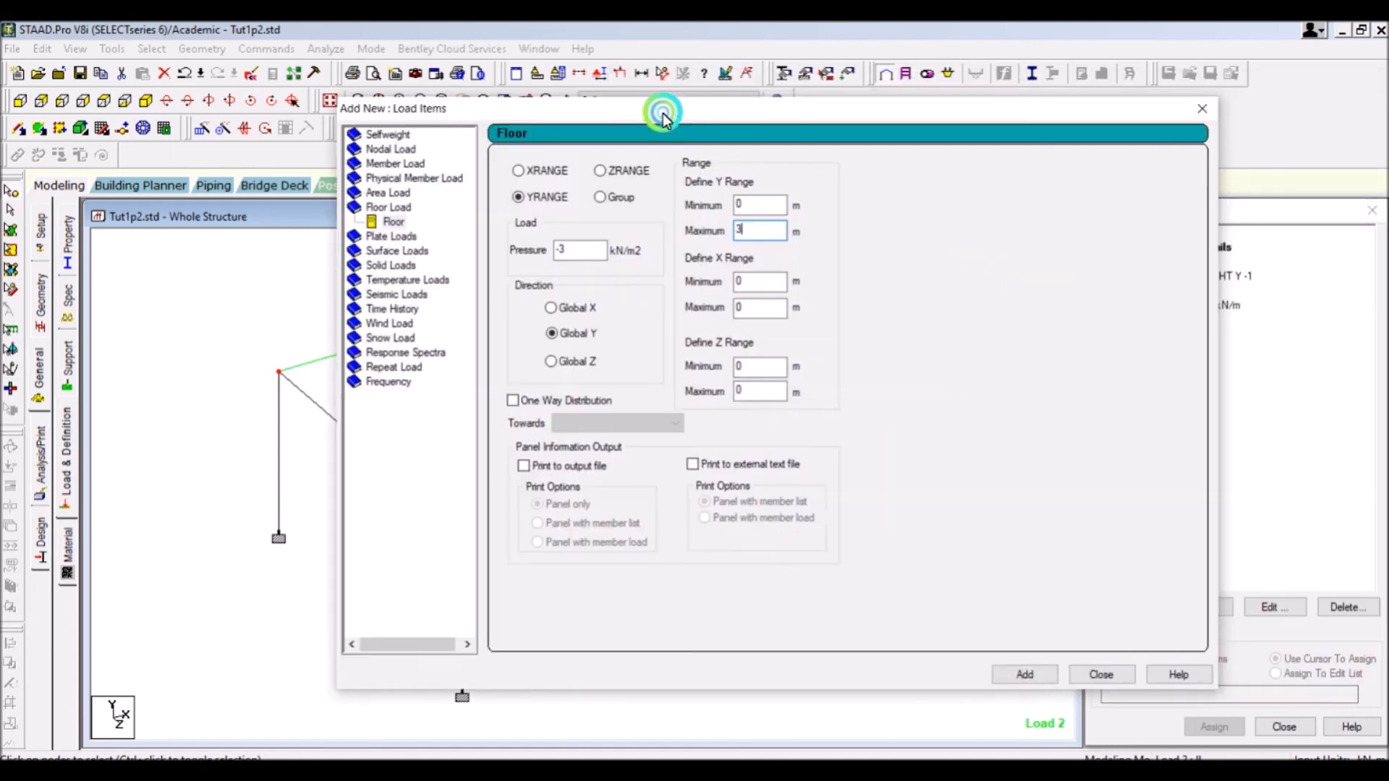
{"action": "left_click", "coordinate": [1000, 667]}
{"action": "left_click", "coordinate": [1077, 668]}
{"action": "left_click", "coordinate": [1224, 320]}
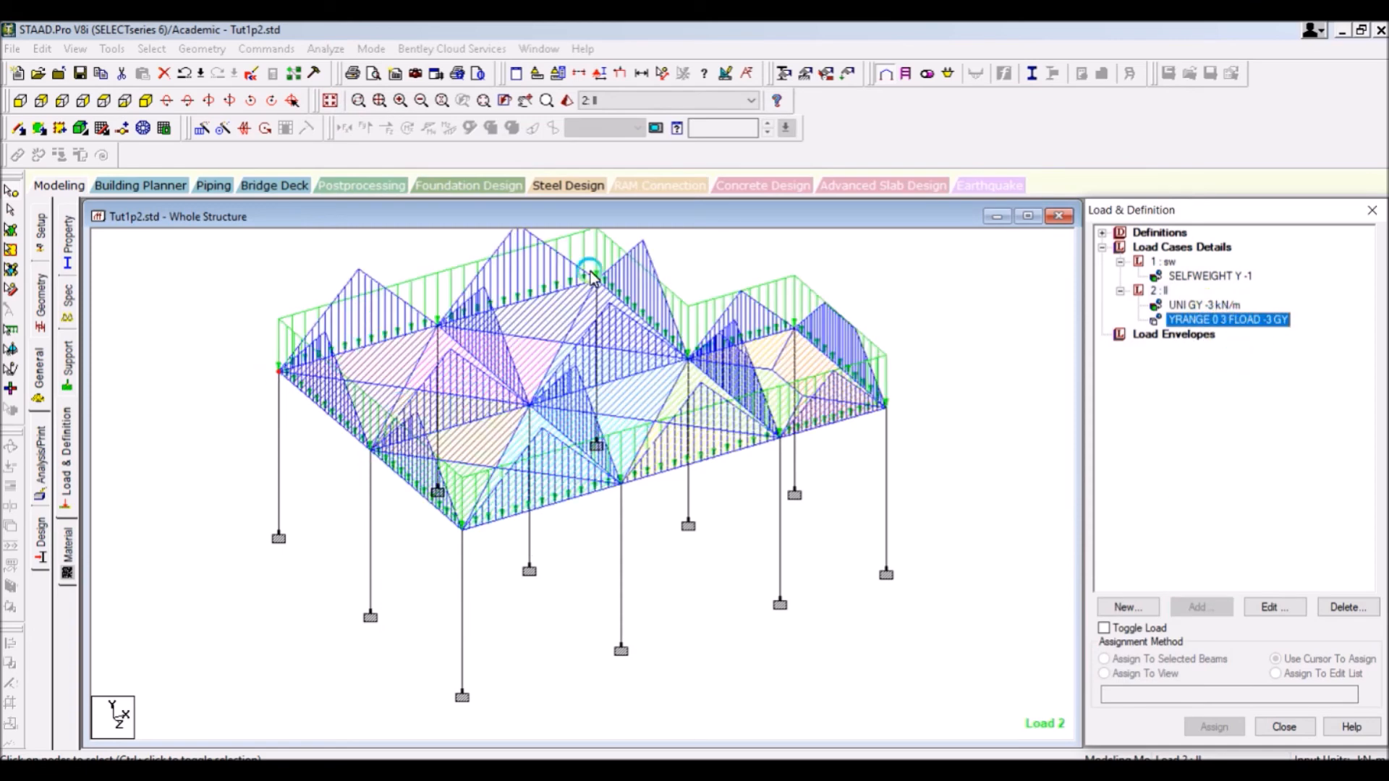
Step: Compare the perimeter UNI GY load with the floor load by highlighting each in turn on the frame
{"action": "left_click", "coordinate": [1197, 306]}
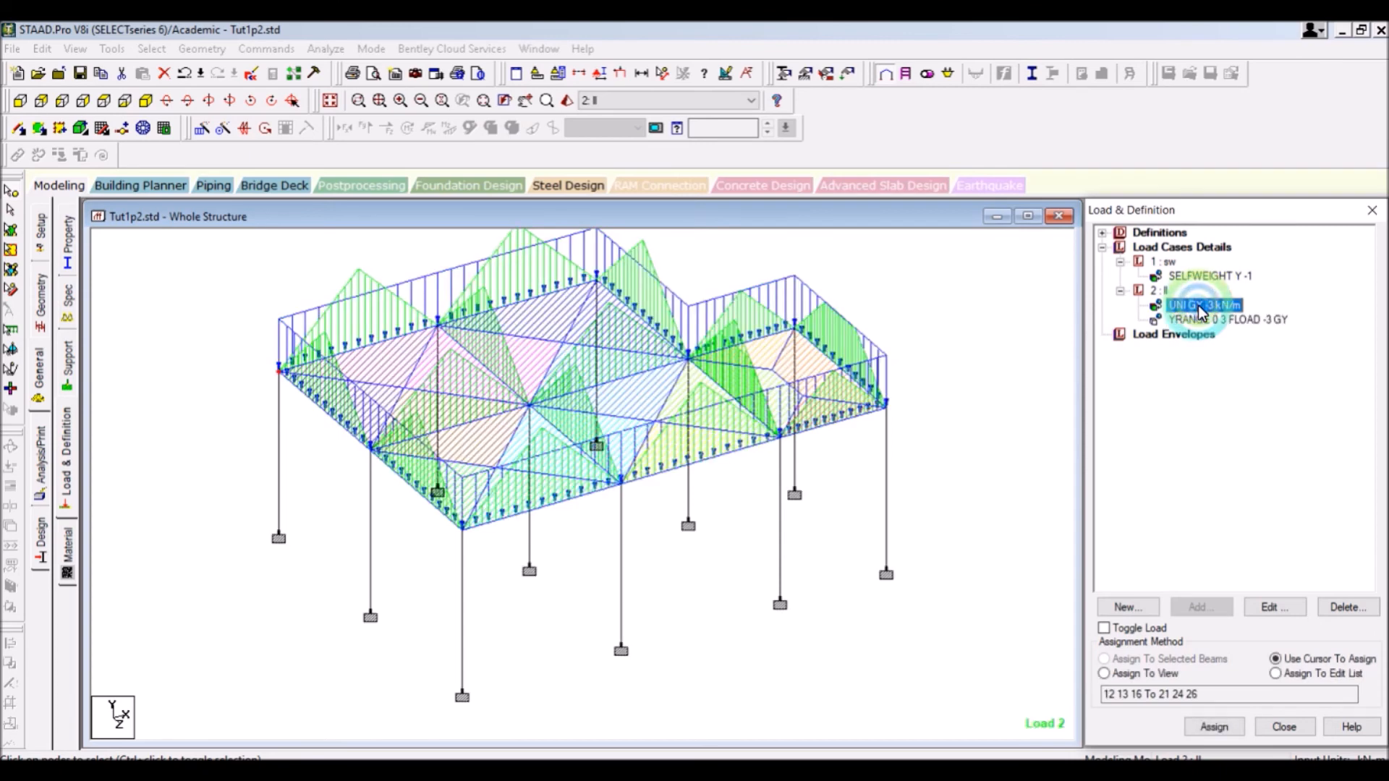
{"action": "left_click", "coordinate": [1195, 325]}
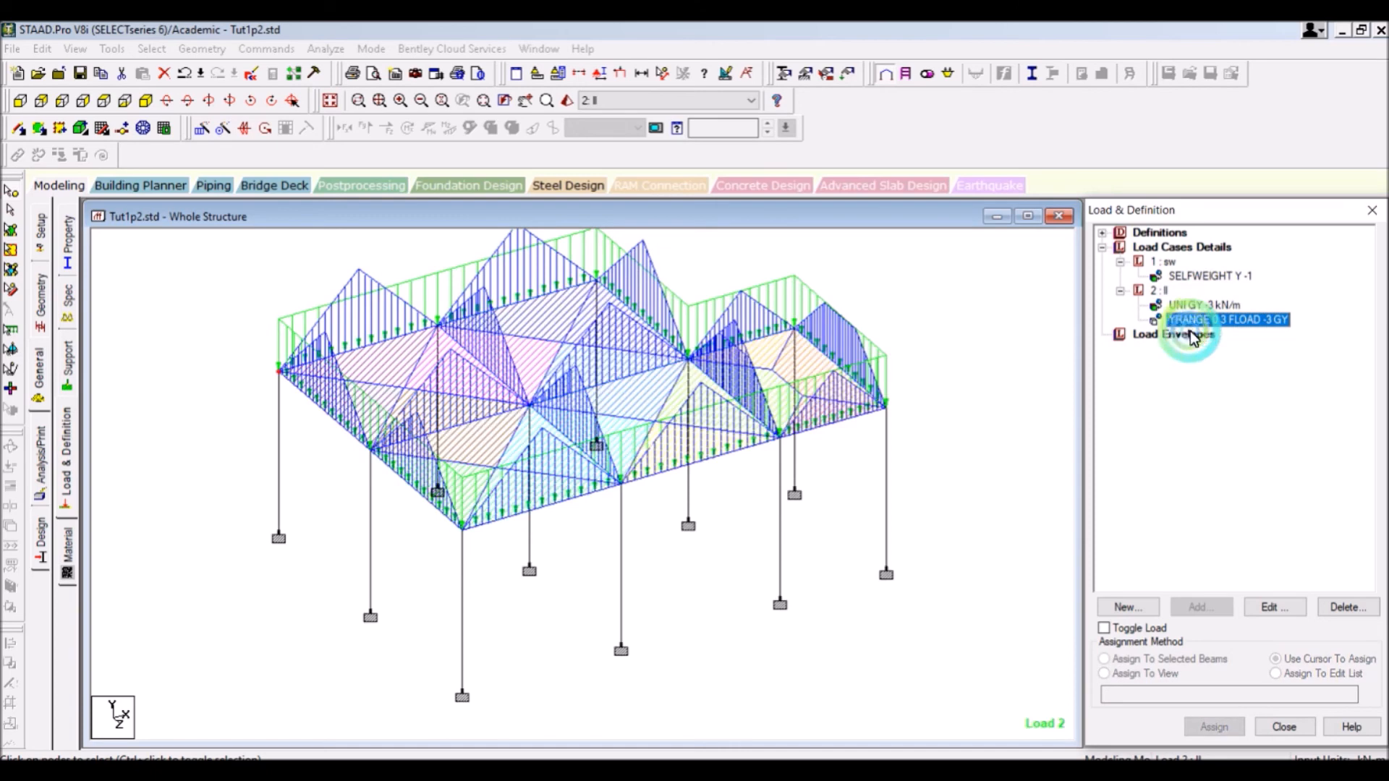
{"action": "left_click", "coordinate": [1014, 369]}
{"action": "left_click", "coordinate": [429, 517]}
{"action": "left_click", "coordinate": [554, 542]}
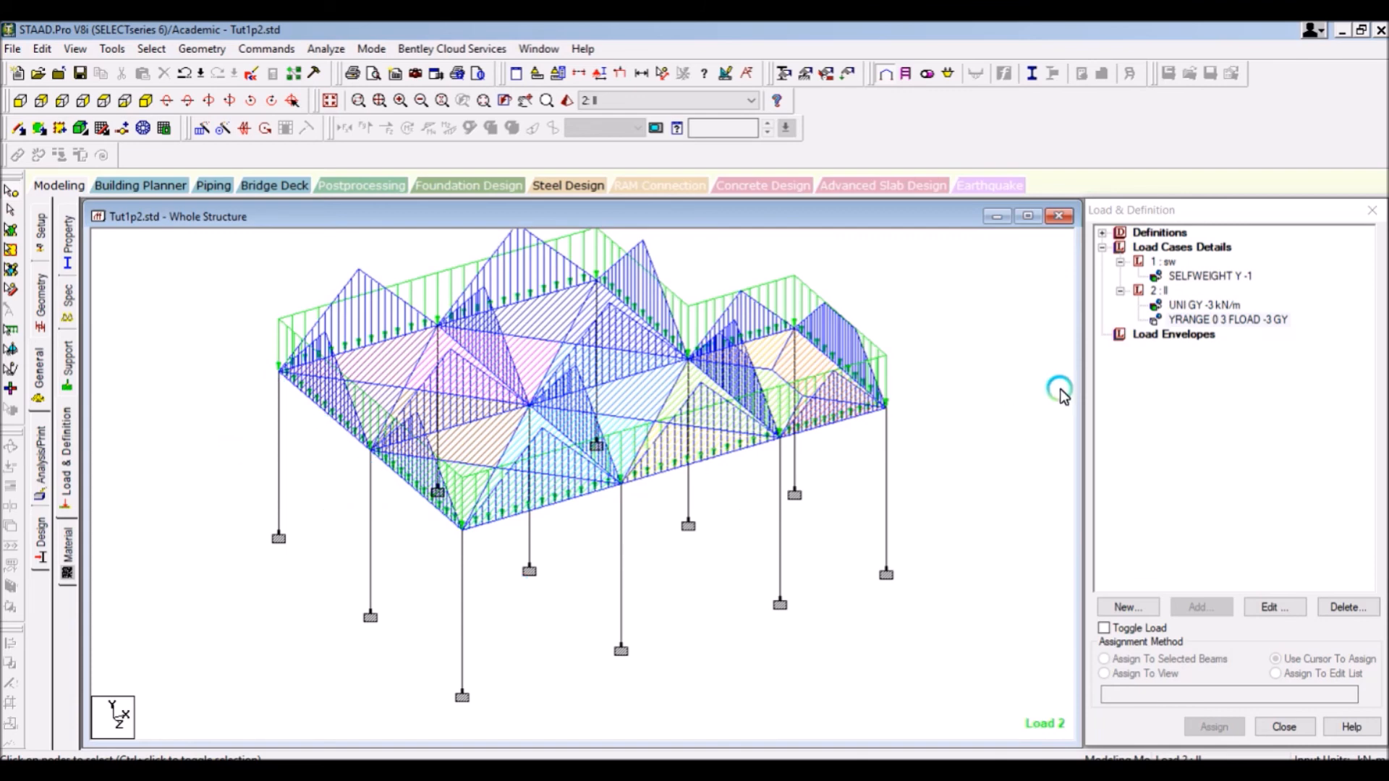
Step: Generate automatic load combinations with the Indian Code and add them to the load cases
{"action": "left_click", "coordinate": [1172, 248]}
{"action": "left_click", "coordinate": [1190, 550]}
{"action": "left_click", "coordinate": [1200, 608]}
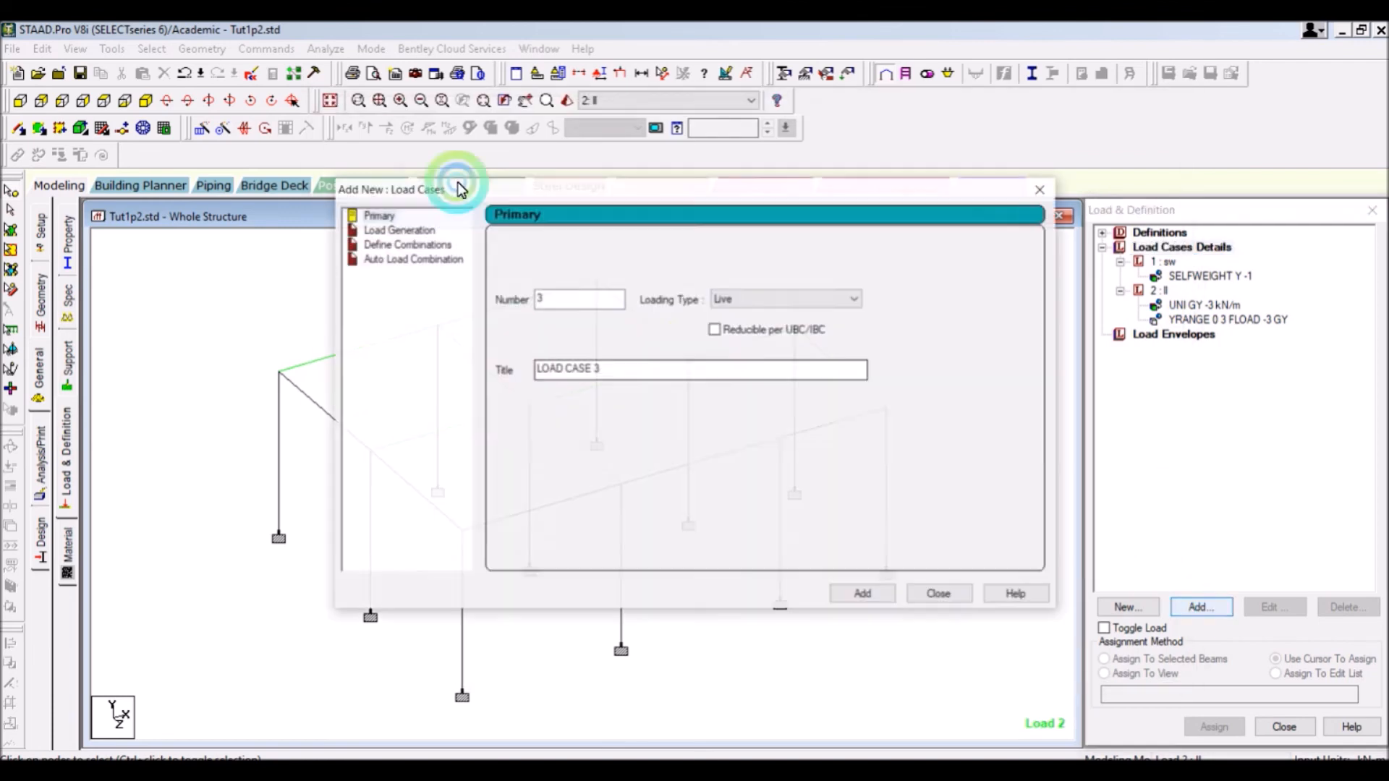
{"action": "left_click", "coordinate": [382, 261]}
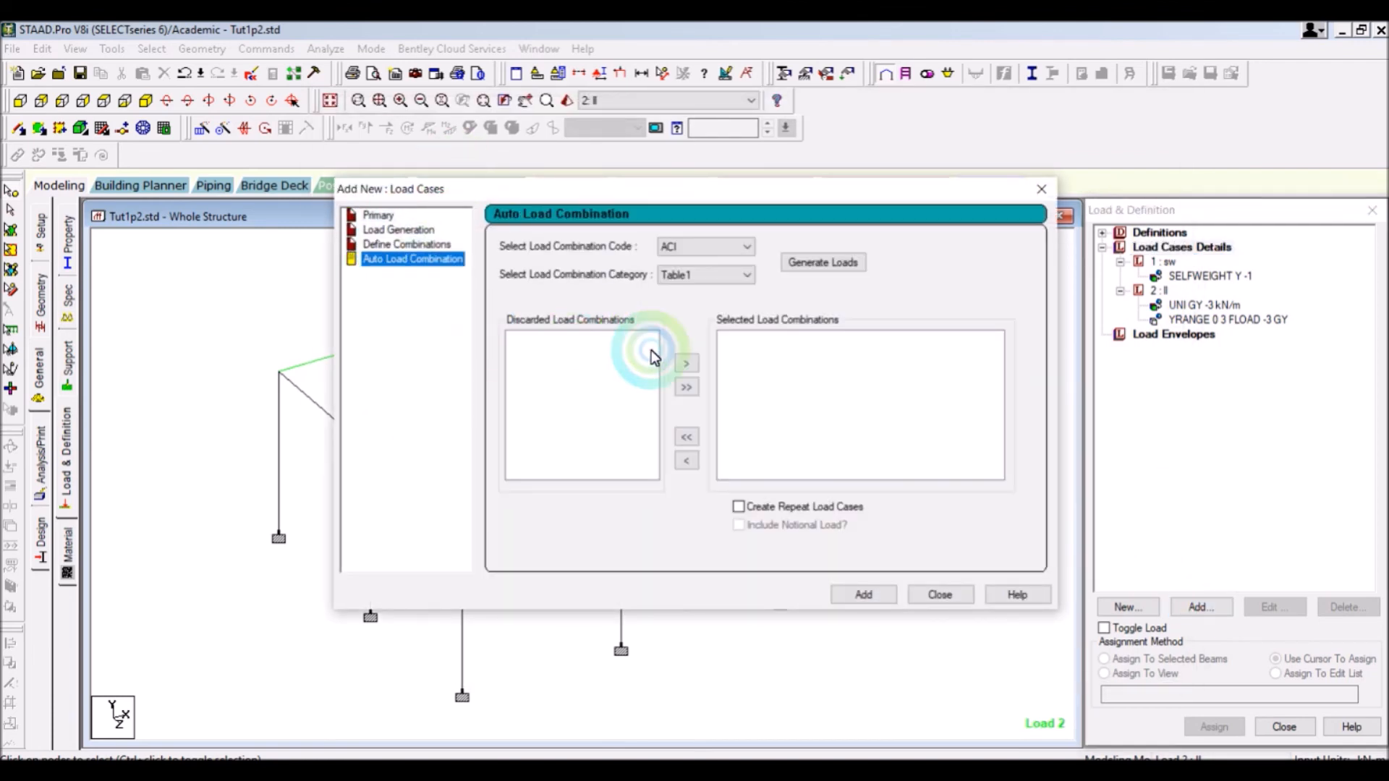
{"action": "left_click", "coordinate": [687, 250]}
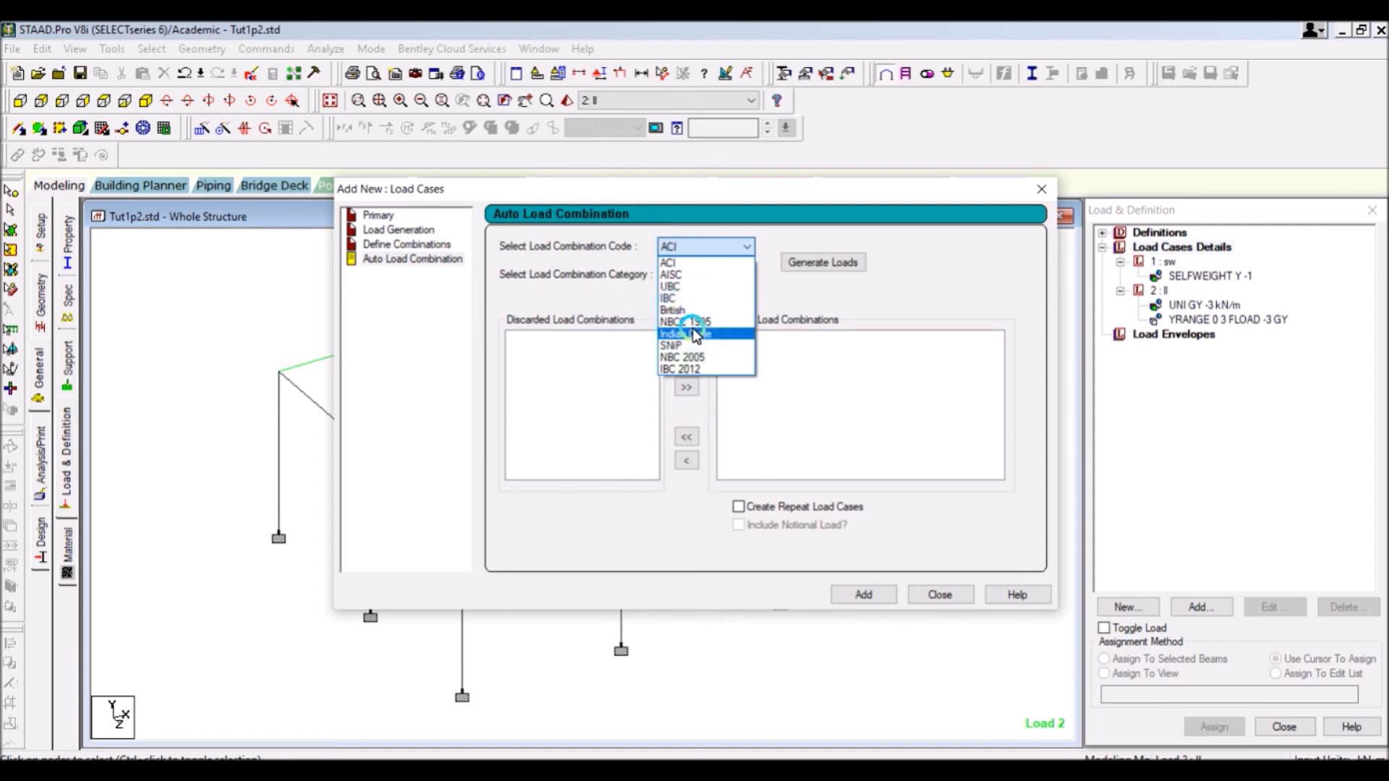
{"action": "left_click", "coordinate": [688, 332]}
{"action": "left_click", "coordinate": [823, 263]}
{"action": "left_click", "coordinate": [876, 595]}
{"action": "left_click", "coordinate": [925, 596]}
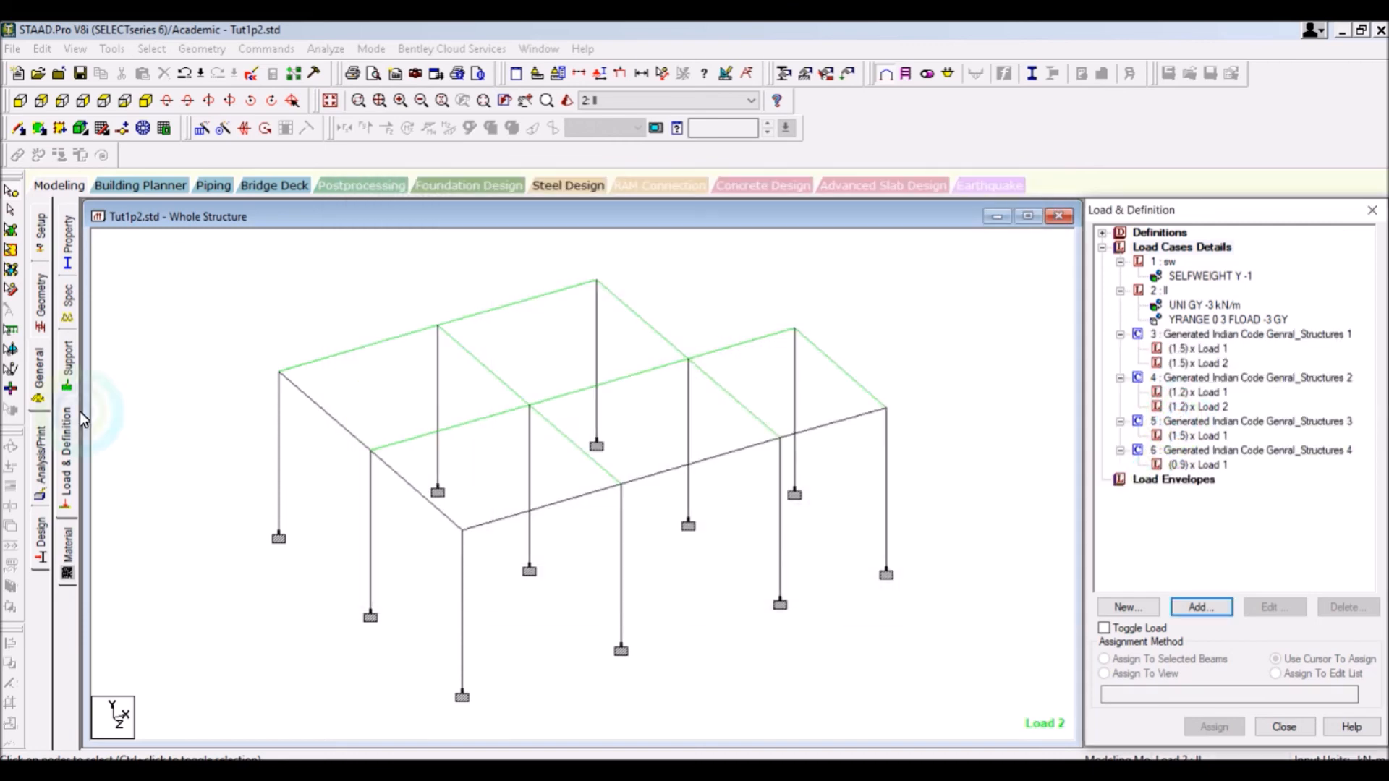
Step: Add a Perform Analysis command with the No Print option
{"action": "left_click", "coordinate": [43, 461]}
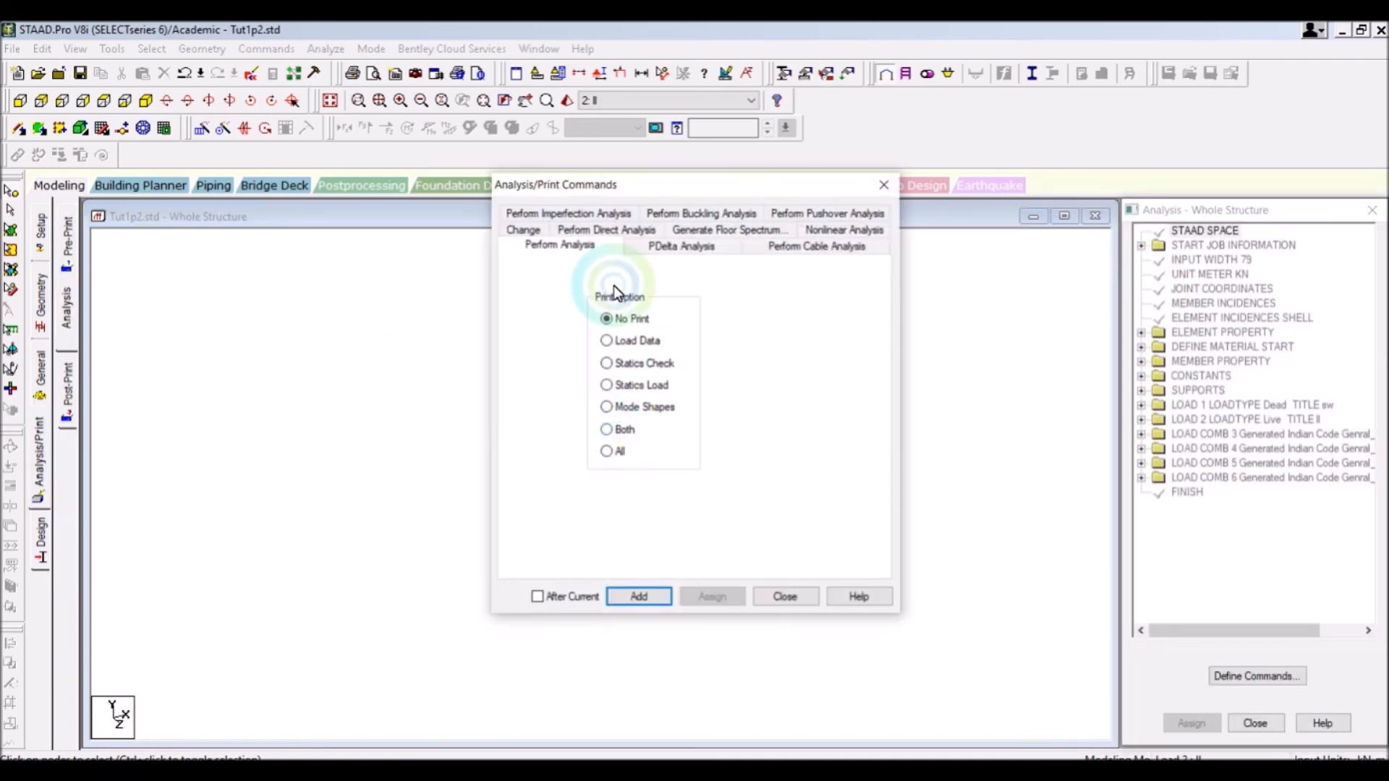
{"action": "left_click", "coordinate": [640, 596]}
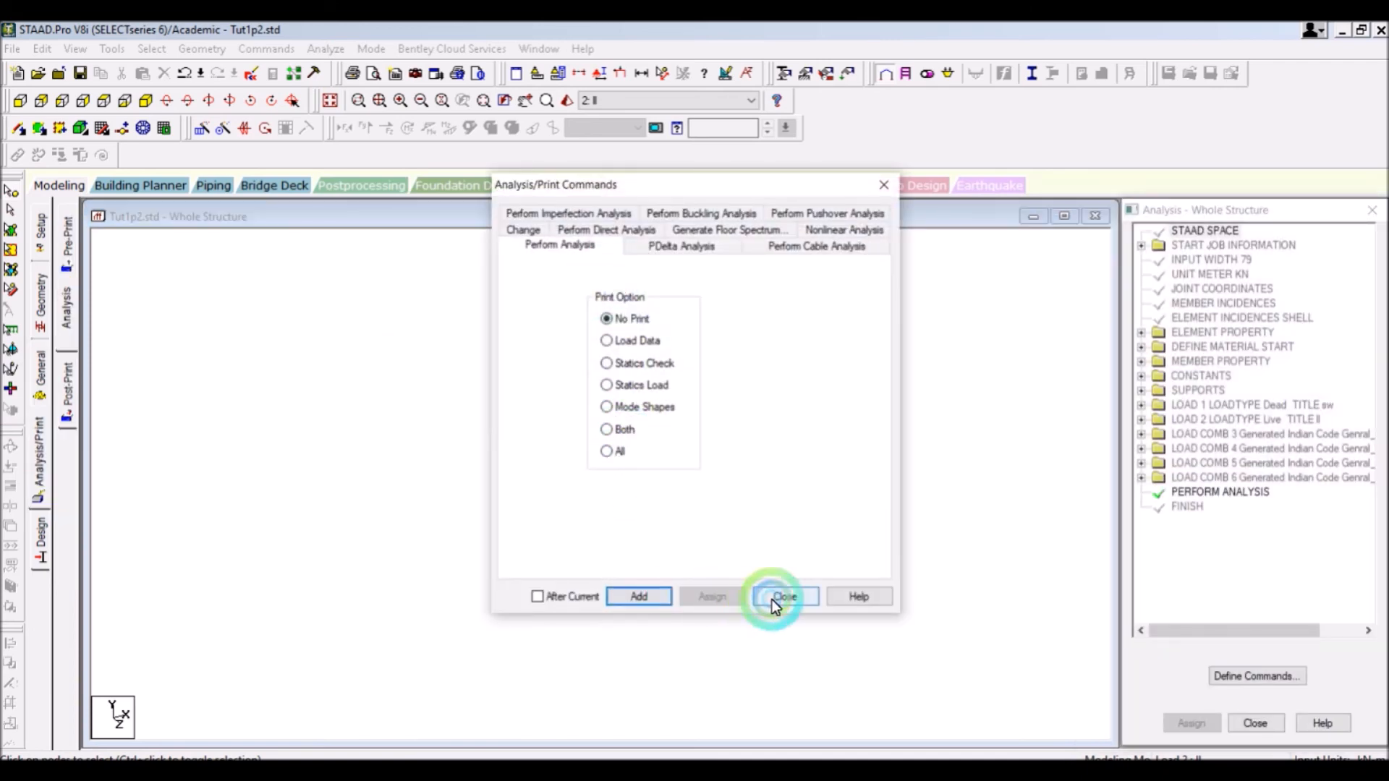
{"action": "left_click", "coordinate": [779, 598]}
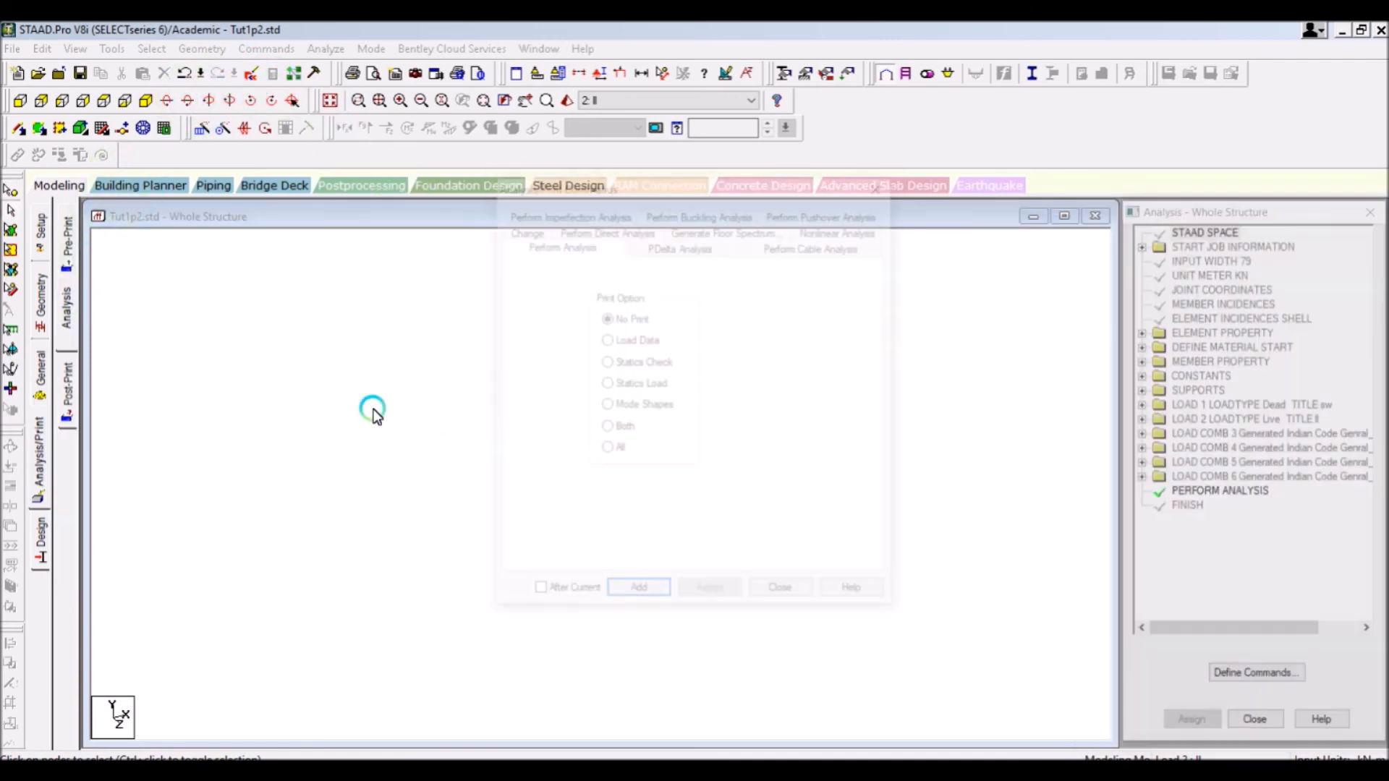
{"action": "left_click", "coordinate": [777, 595]}
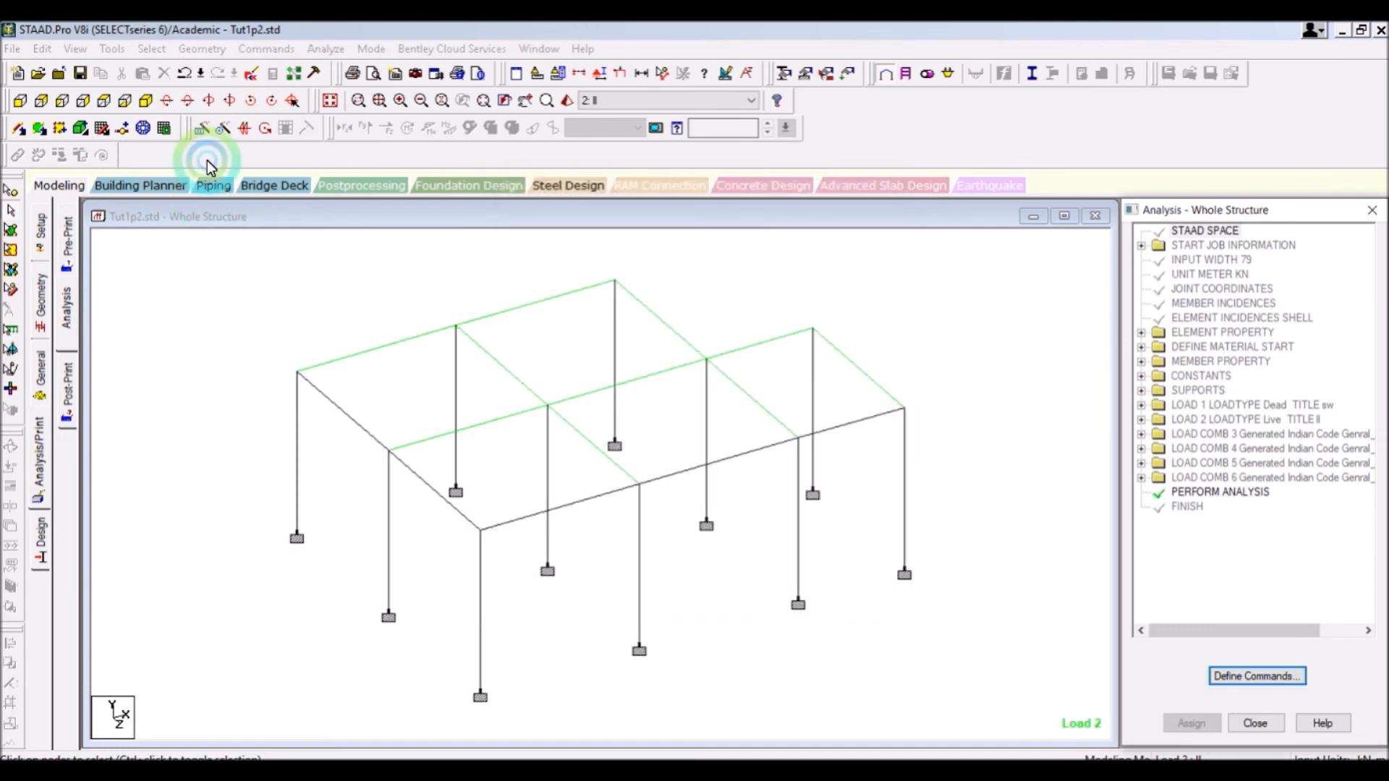
Step: Run the analysis and finish it with the View Output File option
{"action": "left_click", "coordinate": [284, 48]}
{"action": "mouse_move", "coordinate": [311, 52]}
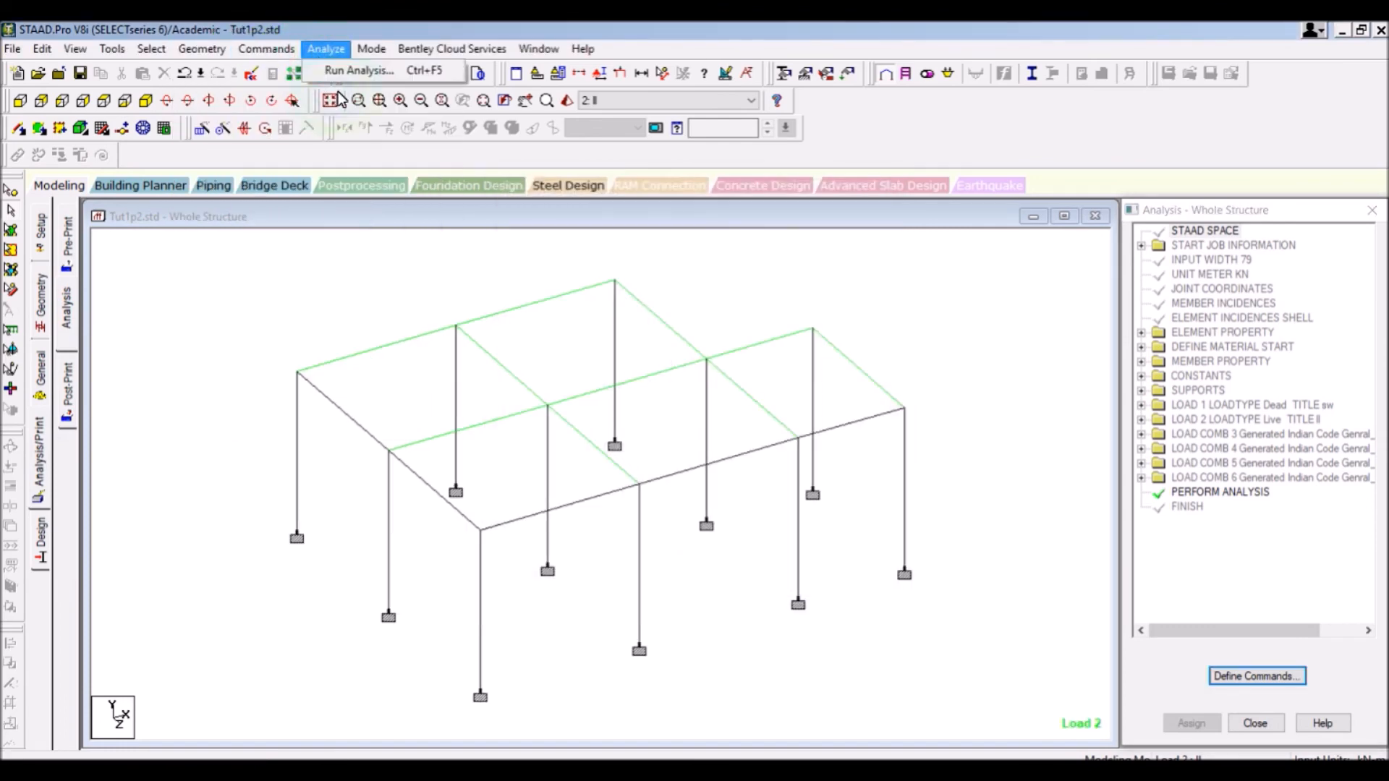
{"action": "left_click", "coordinate": [355, 66]}
{"action": "left_click", "coordinate": [587, 427]}
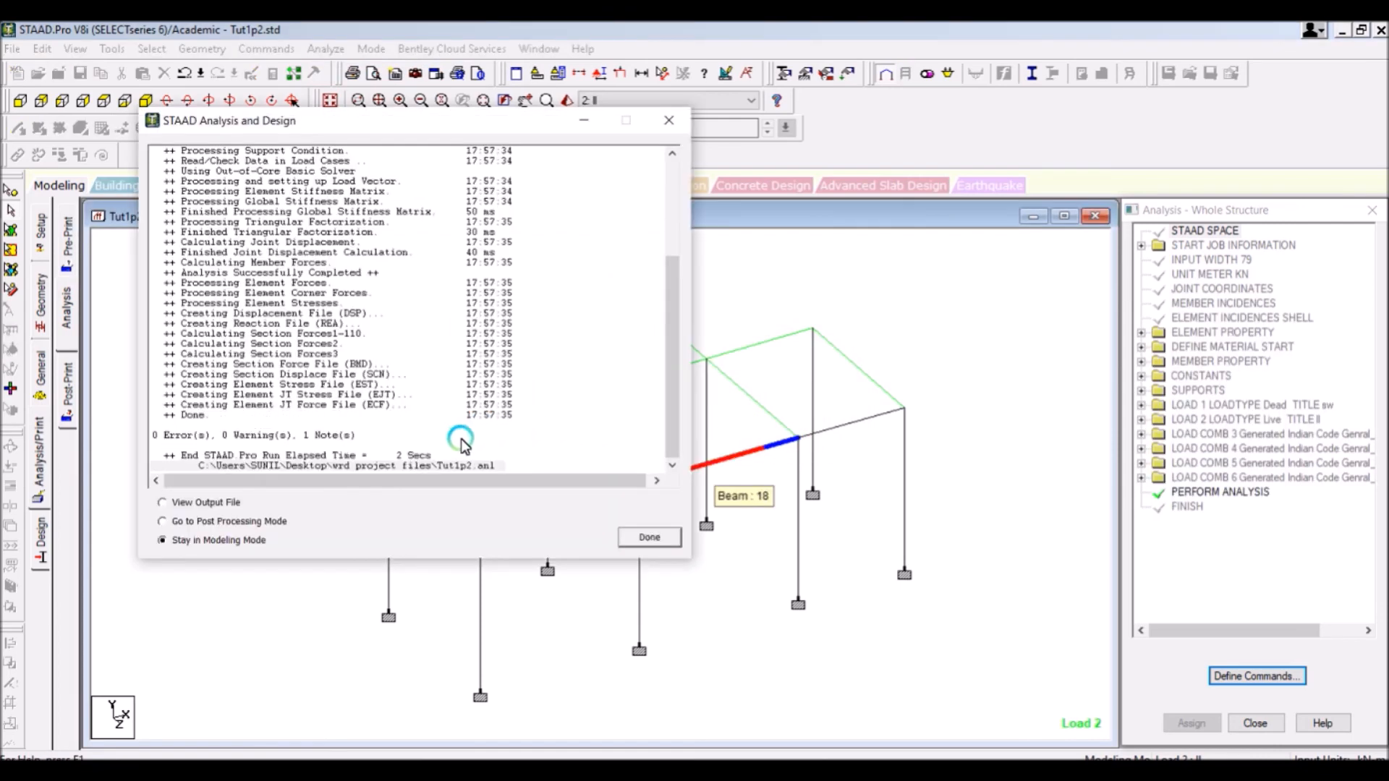
{"action": "left_click", "coordinate": [200, 505]}
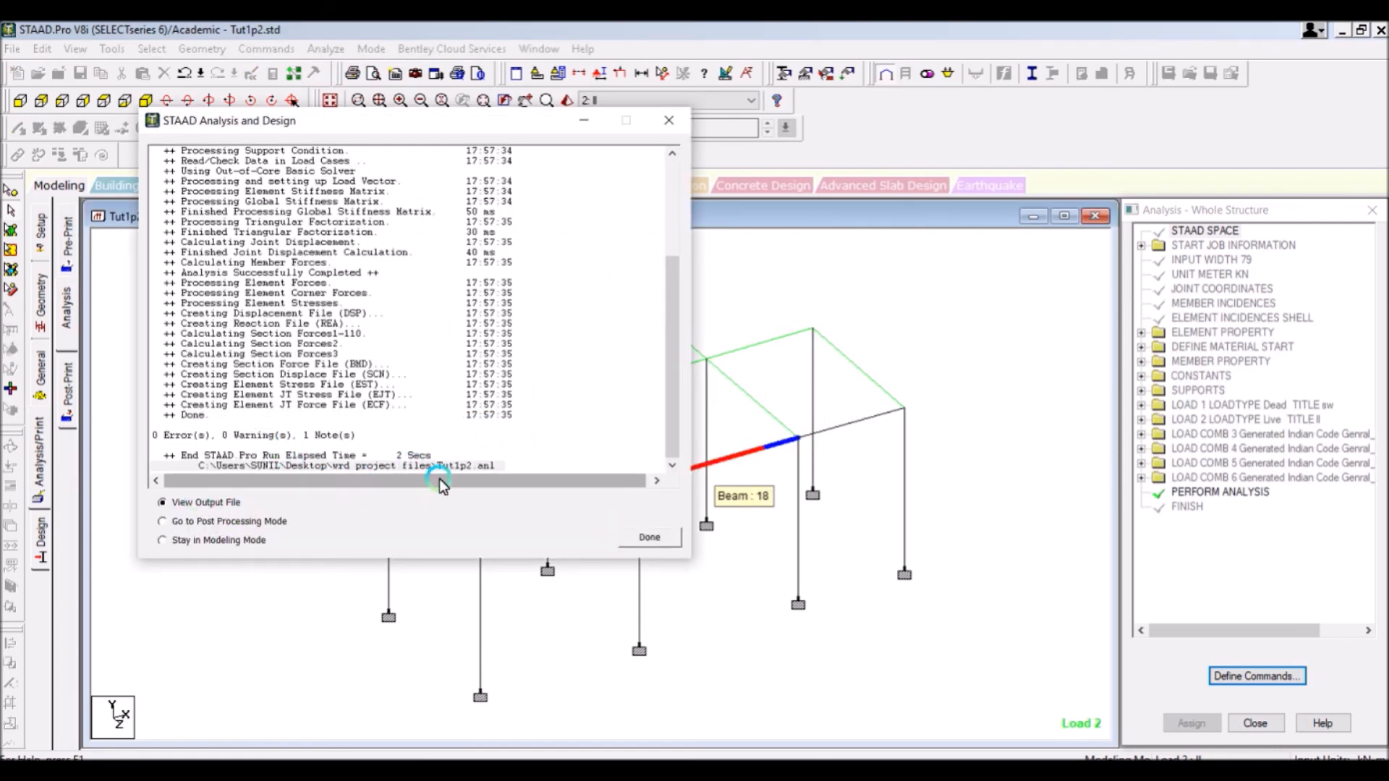
{"action": "left_click", "coordinate": [209, 441]}
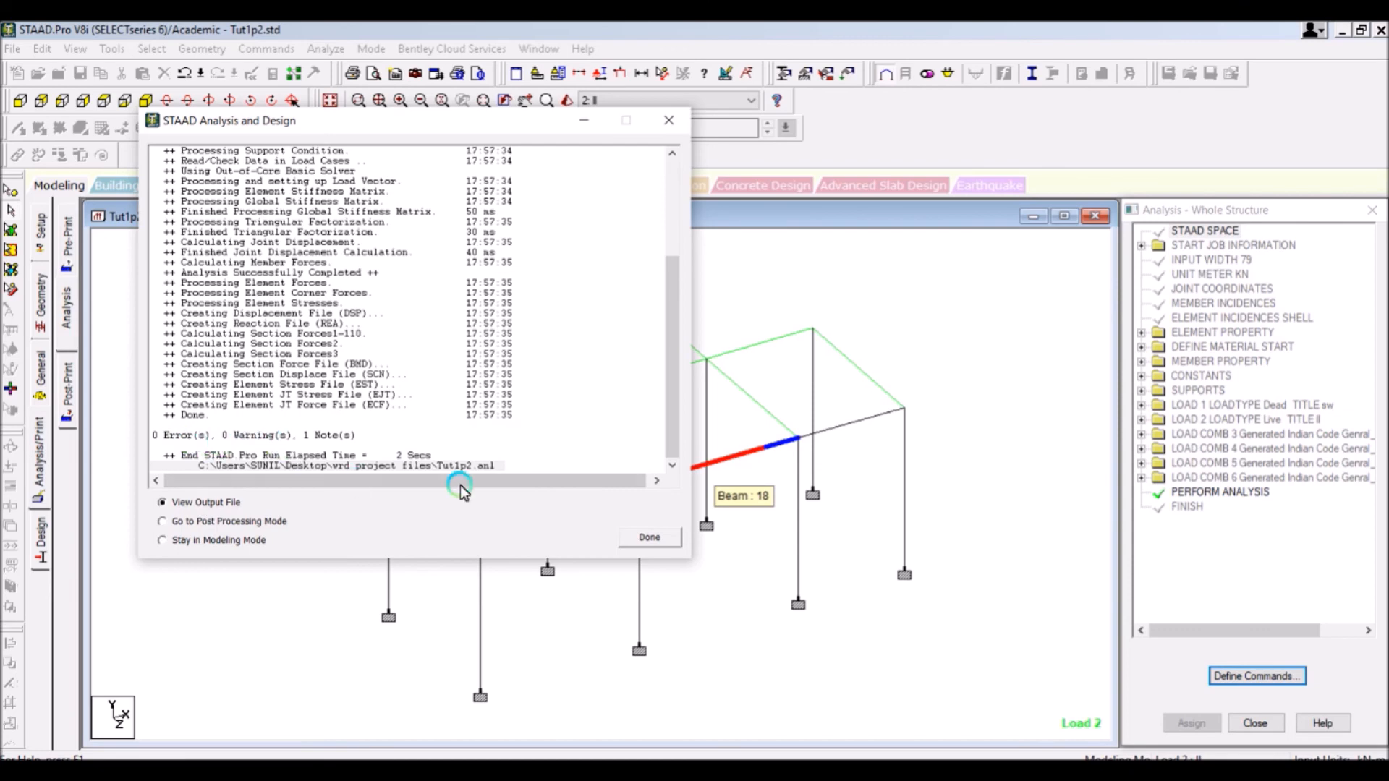
{"action": "left_click", "coordinate": [649, 536]}
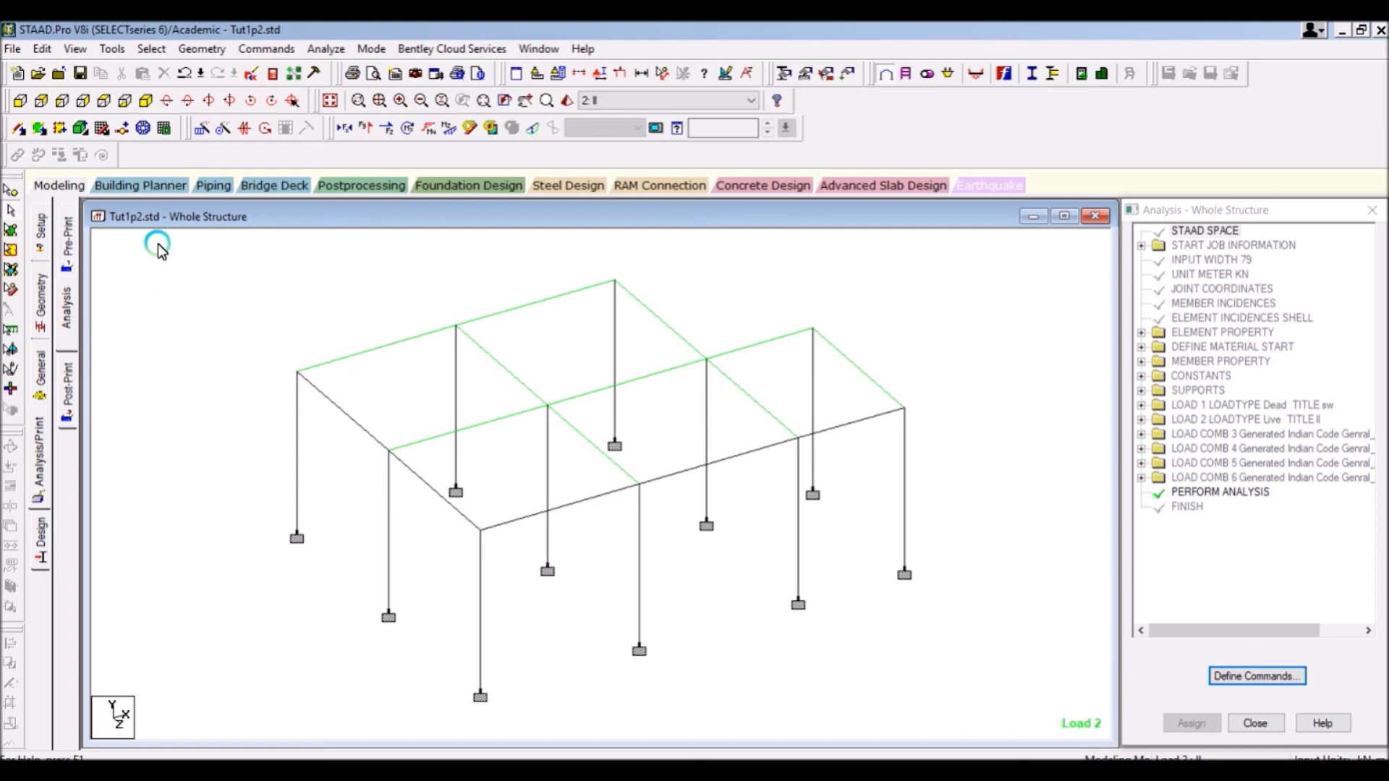
Step: Add a post-analysis Load List command containing all load cases and combinations
{"action": "left_click", "coordinate": [69, 394]}
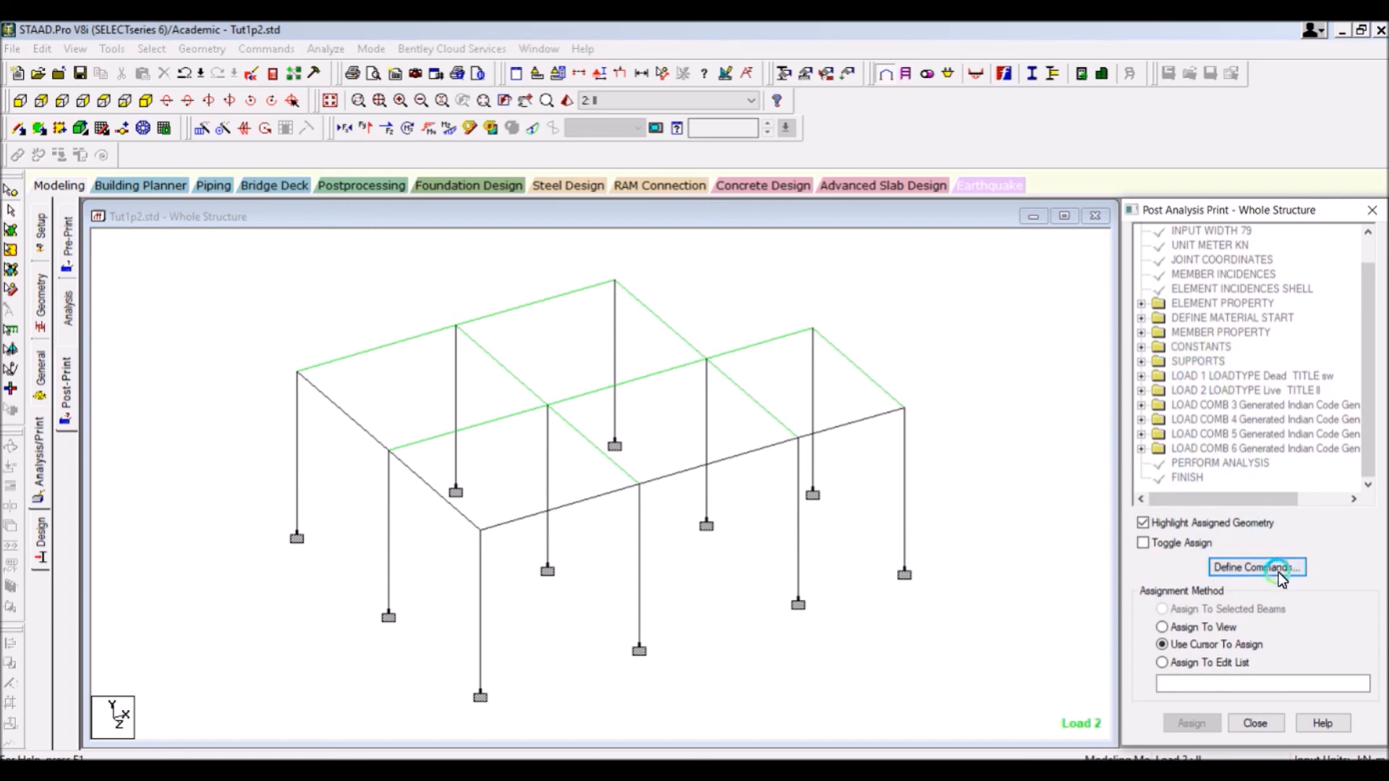
{"action": "left_click", "coordinate": [1273, 570]}
{"action": "left_click", "coordinate": [691, 412]}
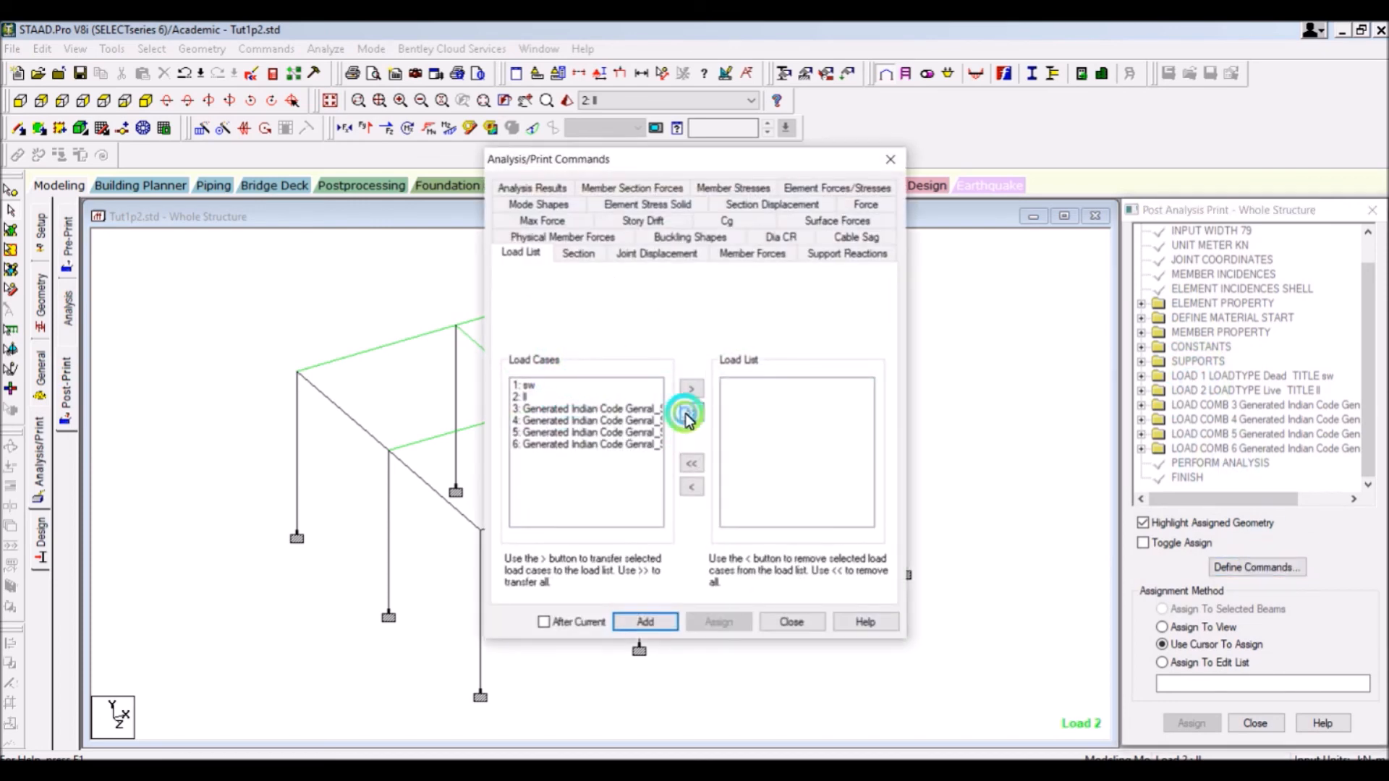
{"action": "left_click", "coordinate": [699, 463]}
{"action": "left_click", "coordinate": [671, 627]}
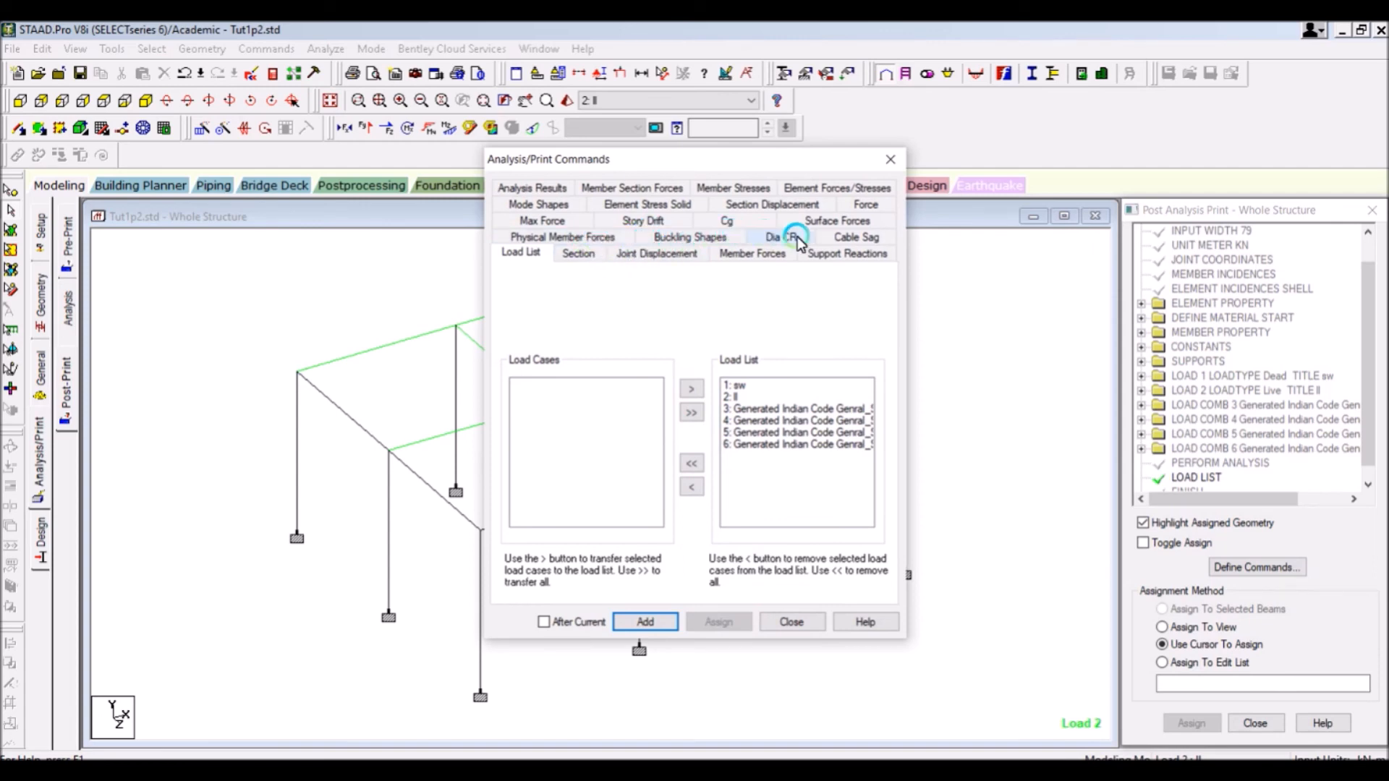
{"action": "left_click", "coordinate": [761, 206]}
{"action": "left_click", "coordinate": [544, 205]}
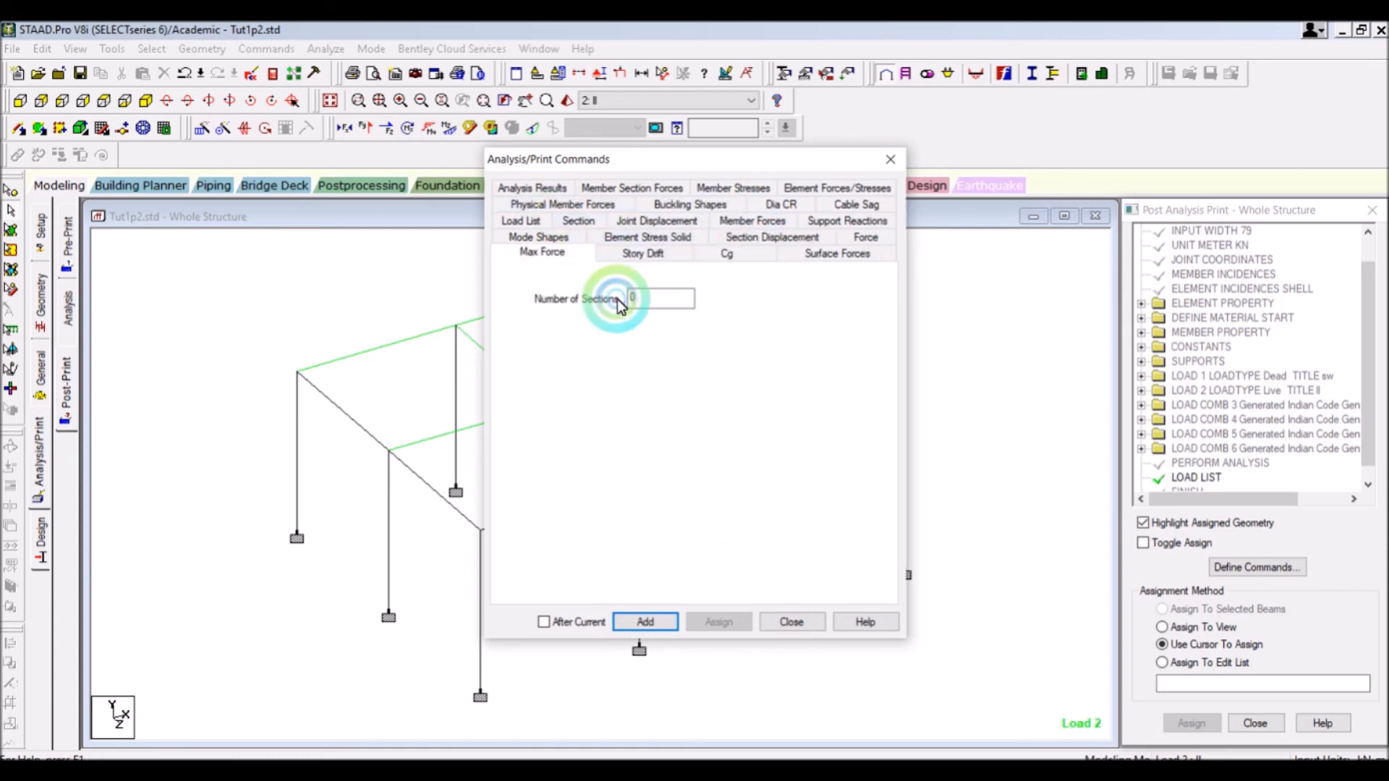
{"action": "left_click", "coordinate": [683, 207]}
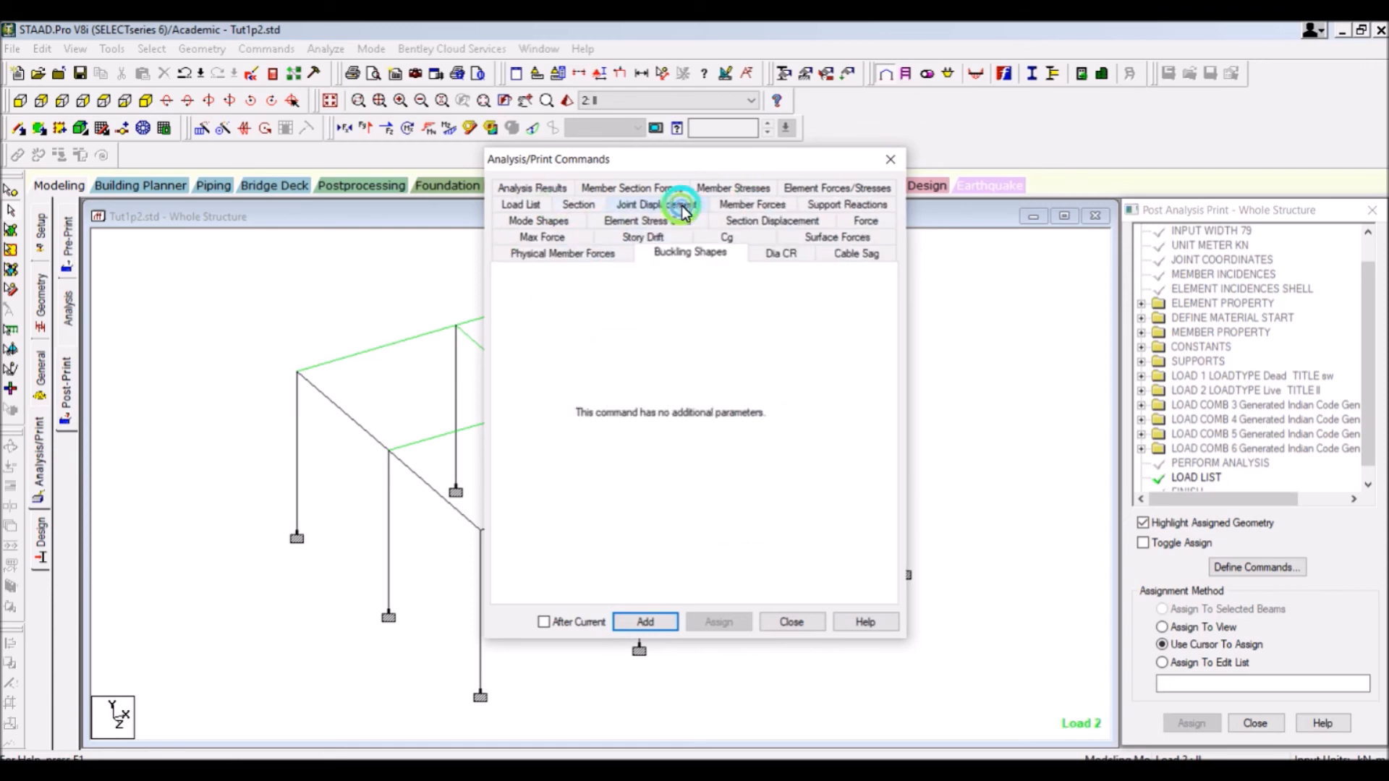
{"action": "left_click", "coordinate": [888, 158]}
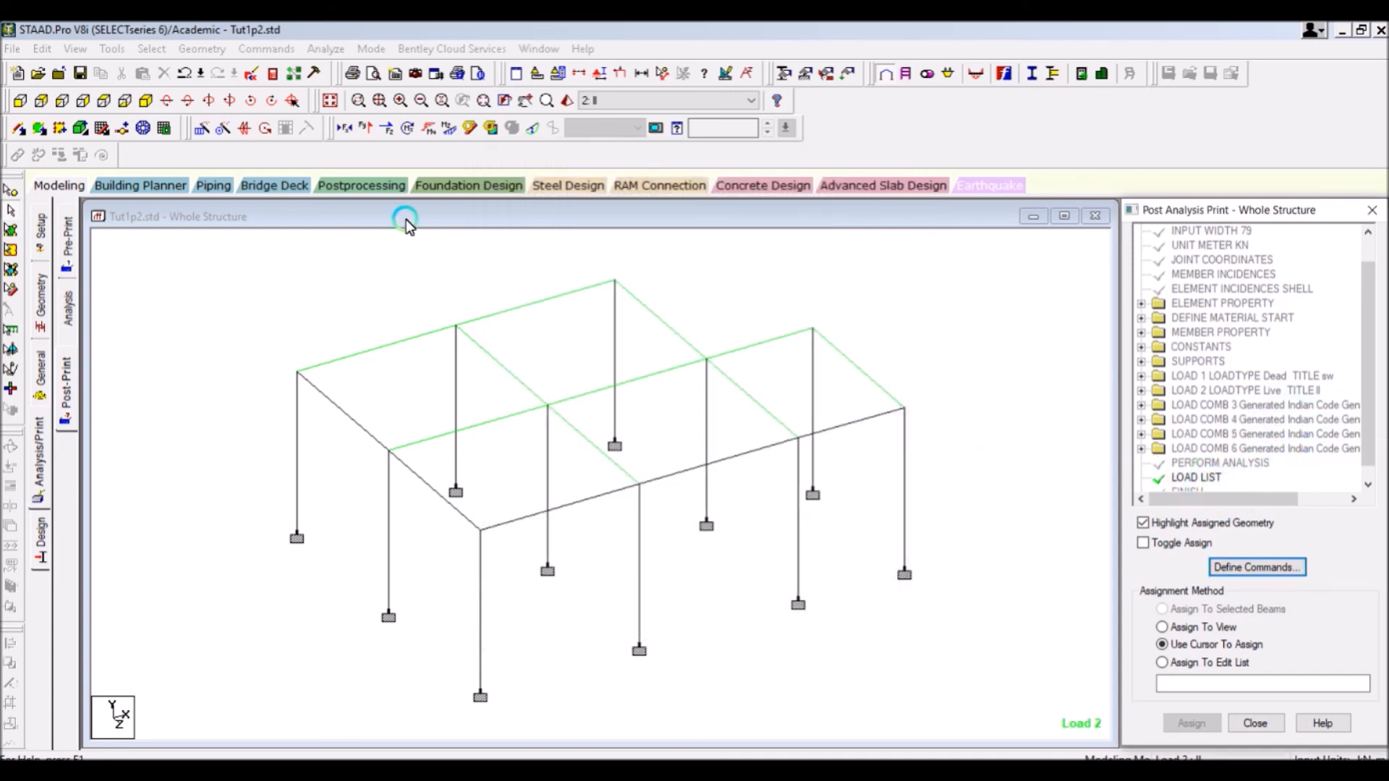
Step: Enter postprocessing with all load cases and enable automatic scaling for the mode shape and beam axial, shear, bending and torsion results
{"action": "left_click", "coordinate": [359, 187]}
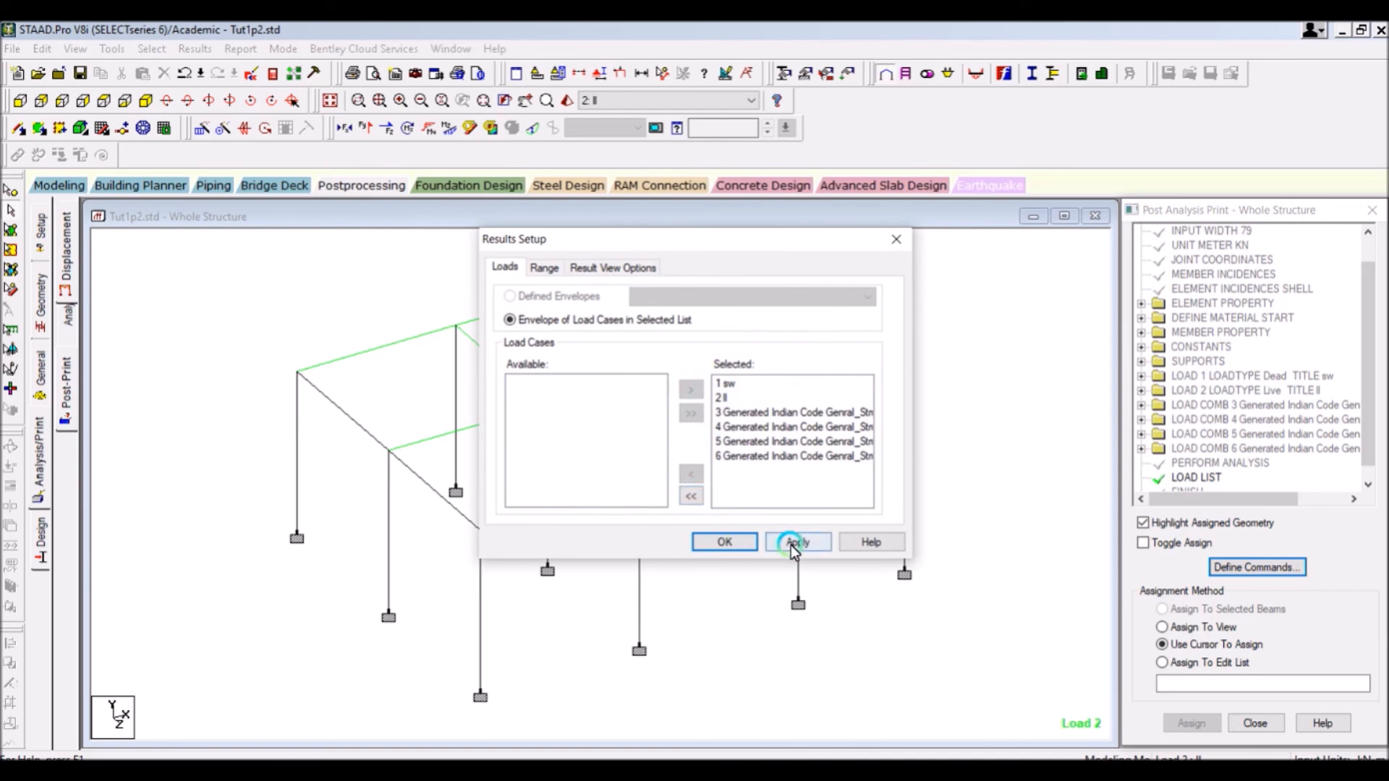
{"action": "left_click", "coordinate": [613, 279]}
{"action": "left_click", "coordinate": [521, 342]}
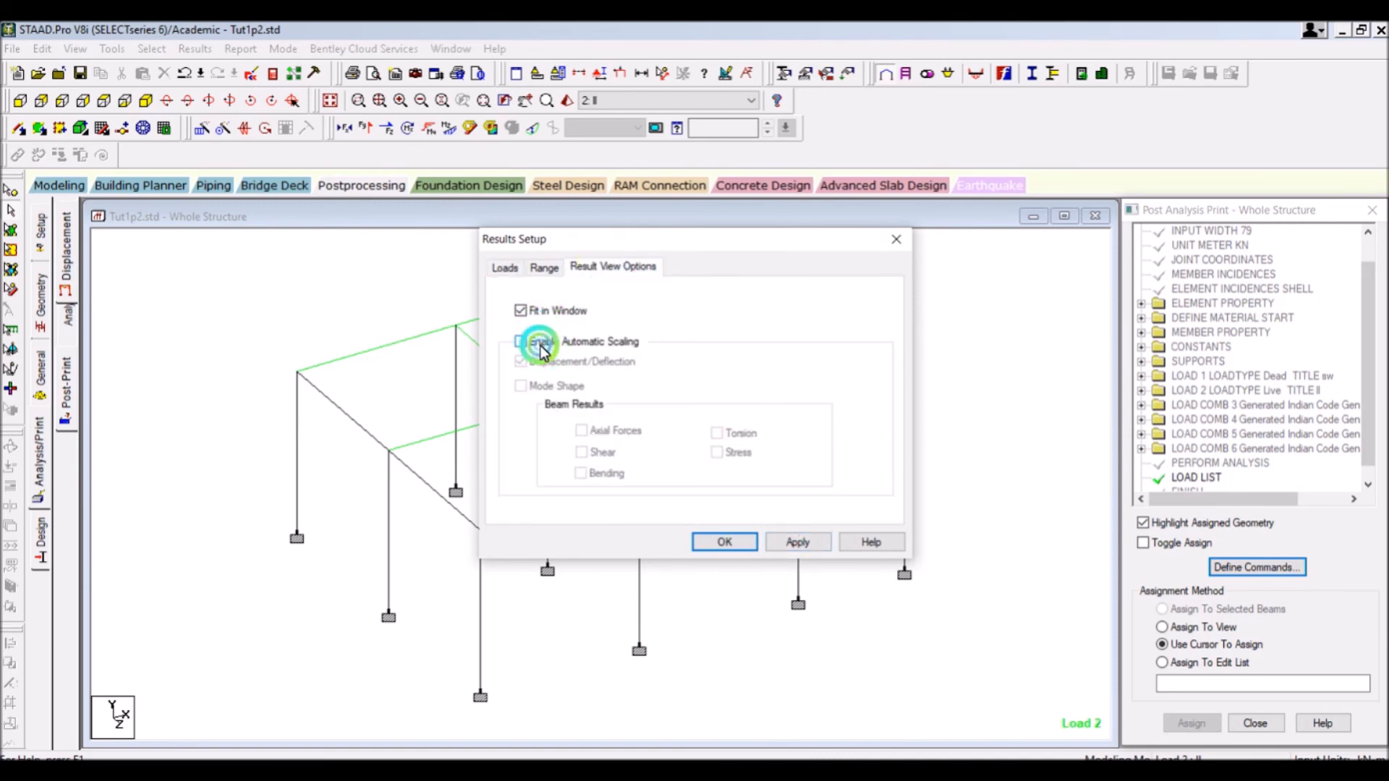
{"action": "left_click", "coordinate": [521, 361]}
{"action": "left_click", "coordinate": [521, 386]}
{"action": "left_click", "coordinate": [581, 430]}
{"action": "left_click", "coordinate": [580, 453]}
{"action": "left_click", "coordinate": [581, 473]}
{"action": "left_click", "coordinate": [716, 433]}
{"action": "left_click", "coordinate": [724, 543]}
{"action": "left_click", "coordinate": [604, 336]}
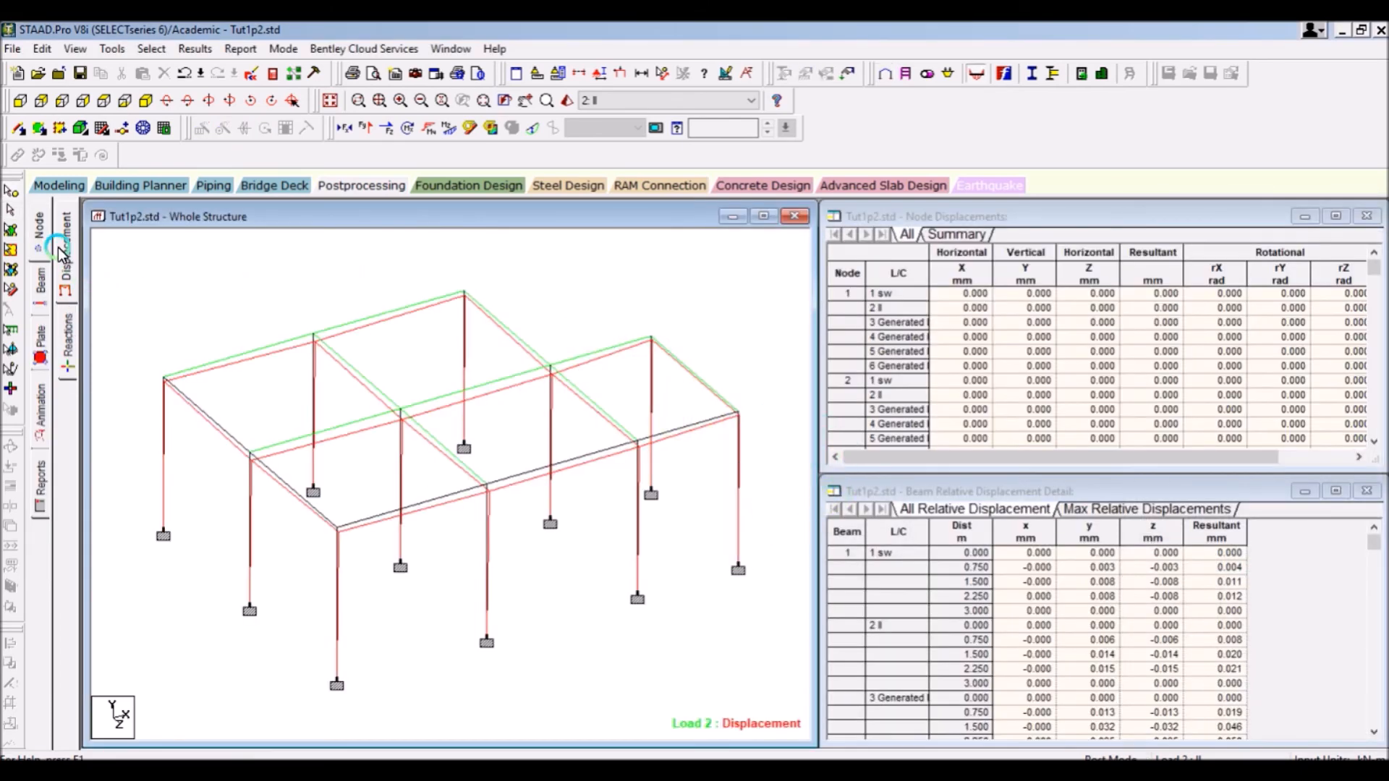
Step: Display the support reactions of the whole structure for load case 1: sw
{"action": "left_click", "coordinate": [68, 329]}
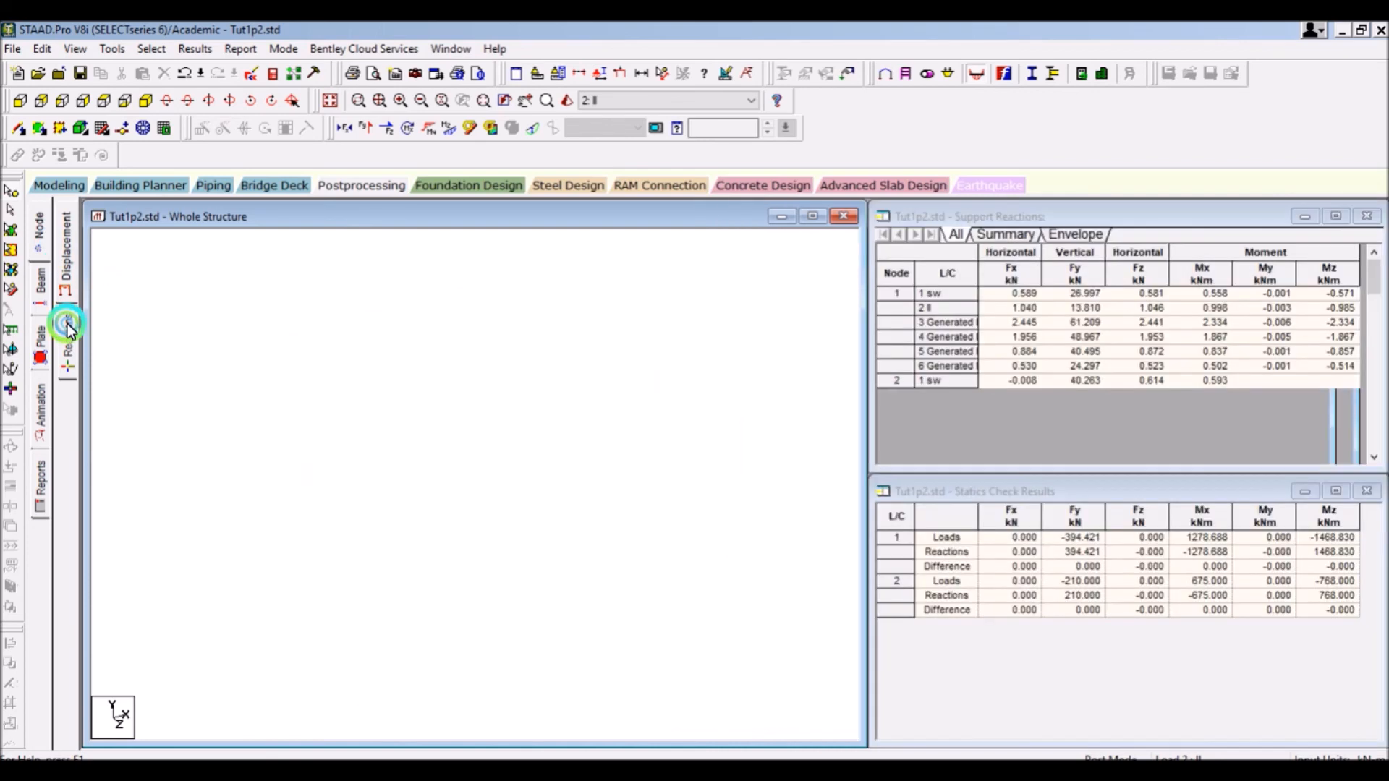
{"action": "left_click", "coordinate": [637, 101]}
{"action": "left_click", "coordinate": [615, 112]}
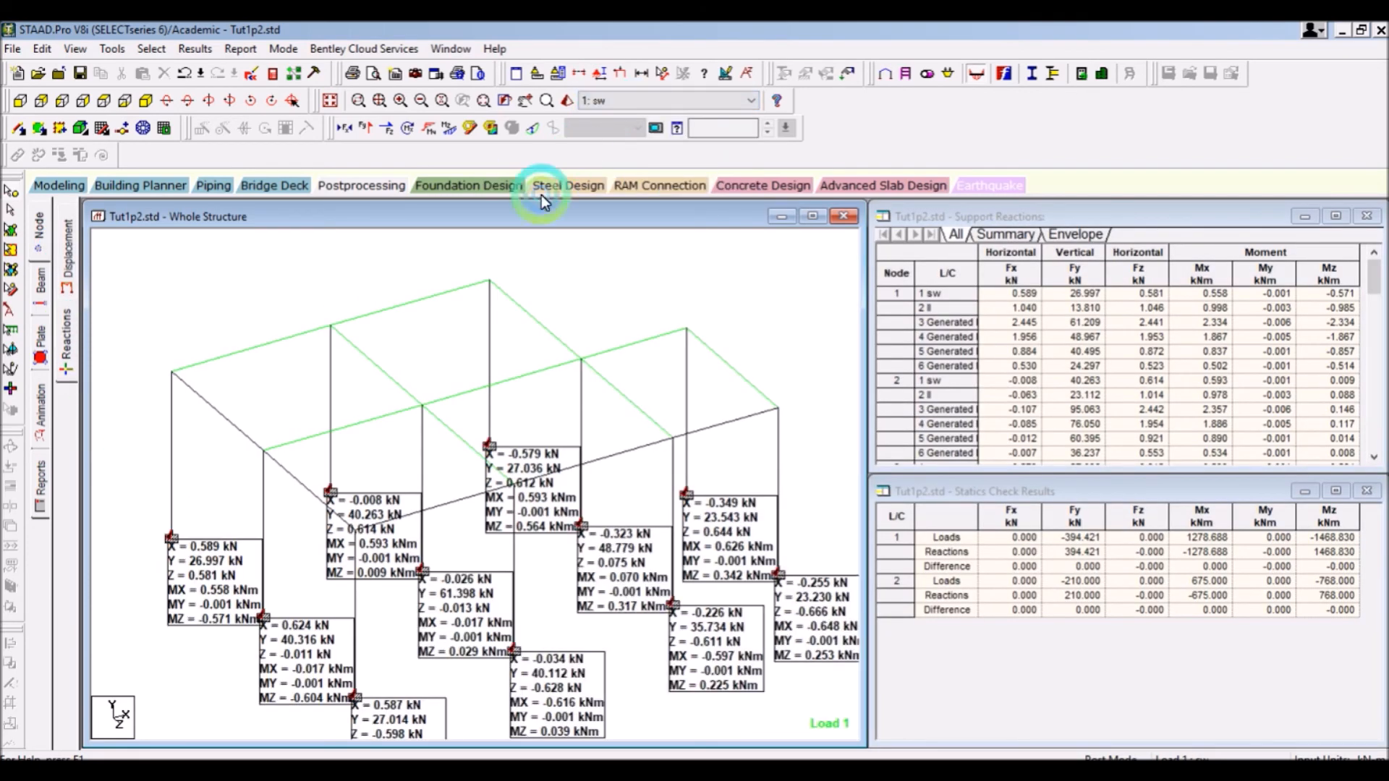
Step: Switch the displayed support reactions to load combination 3, the first generated Indian Code combination
{"action": "left_click", "coordinate": [634, 101]}
{"action": "left_click", "coordinate": [602, 134]}
{"action": "left_click", "coordinate": [611, 100]}
{"action": "left_click", "coordinate": [609, 135]}
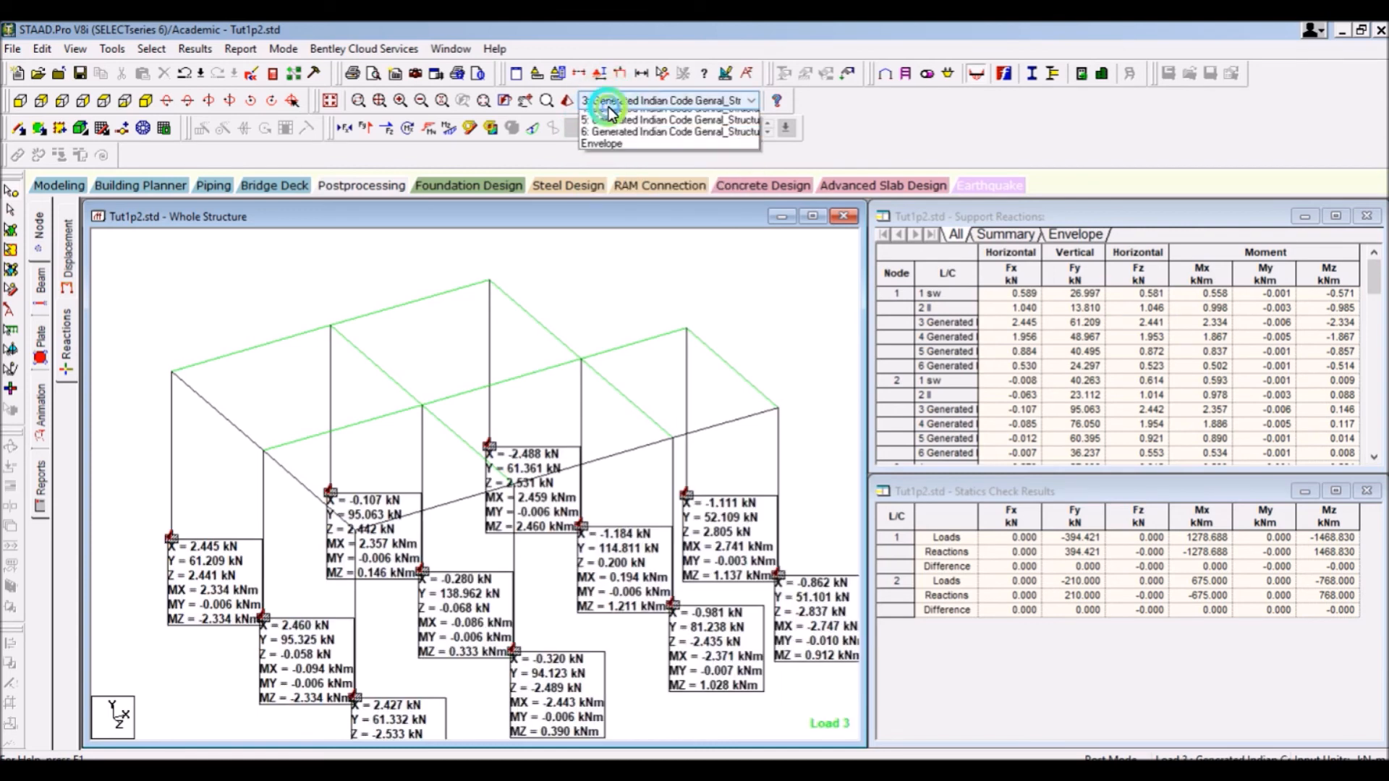
{"action": "left_click", "coordinate": [609, 101]}
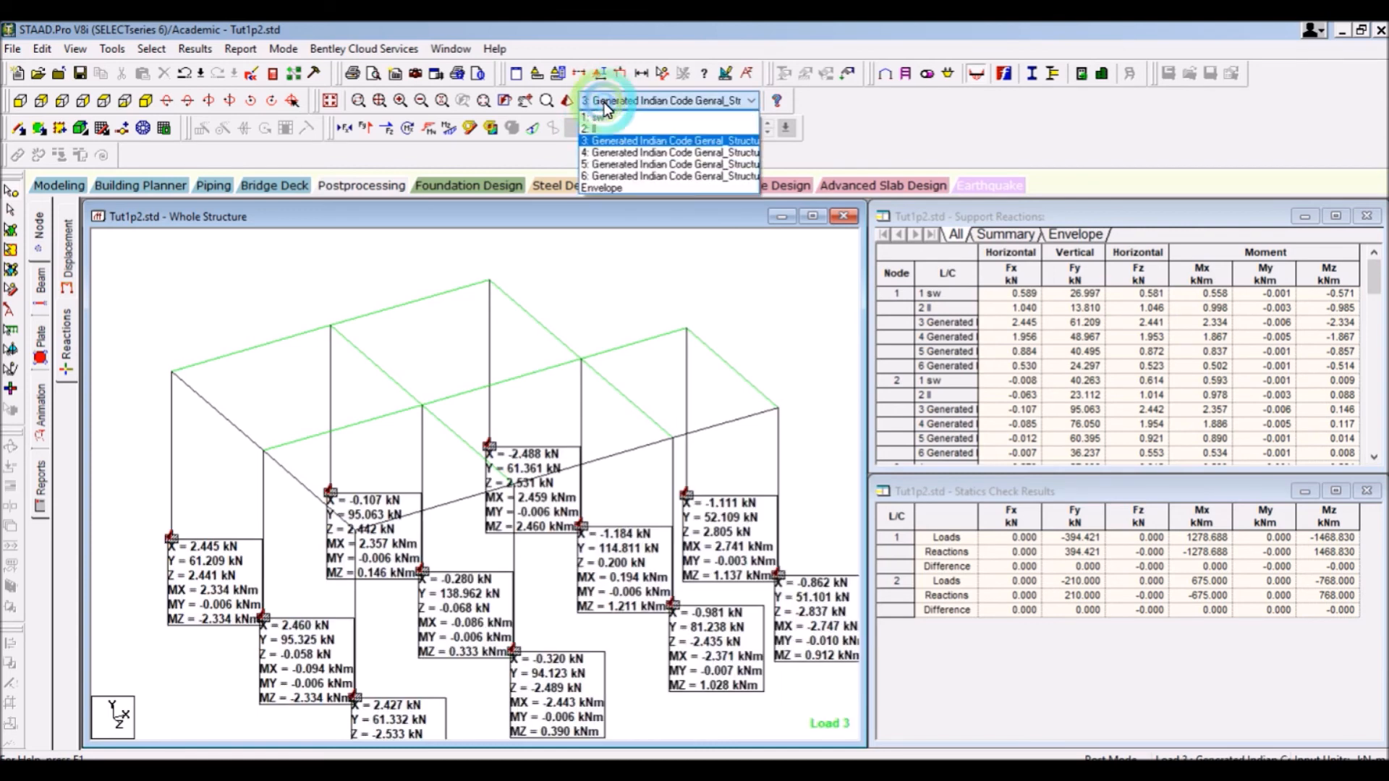
{"action": "left_click", "coordinate": [600, 141]}
{"action": "left_click", "coordinate": [923, 389]}
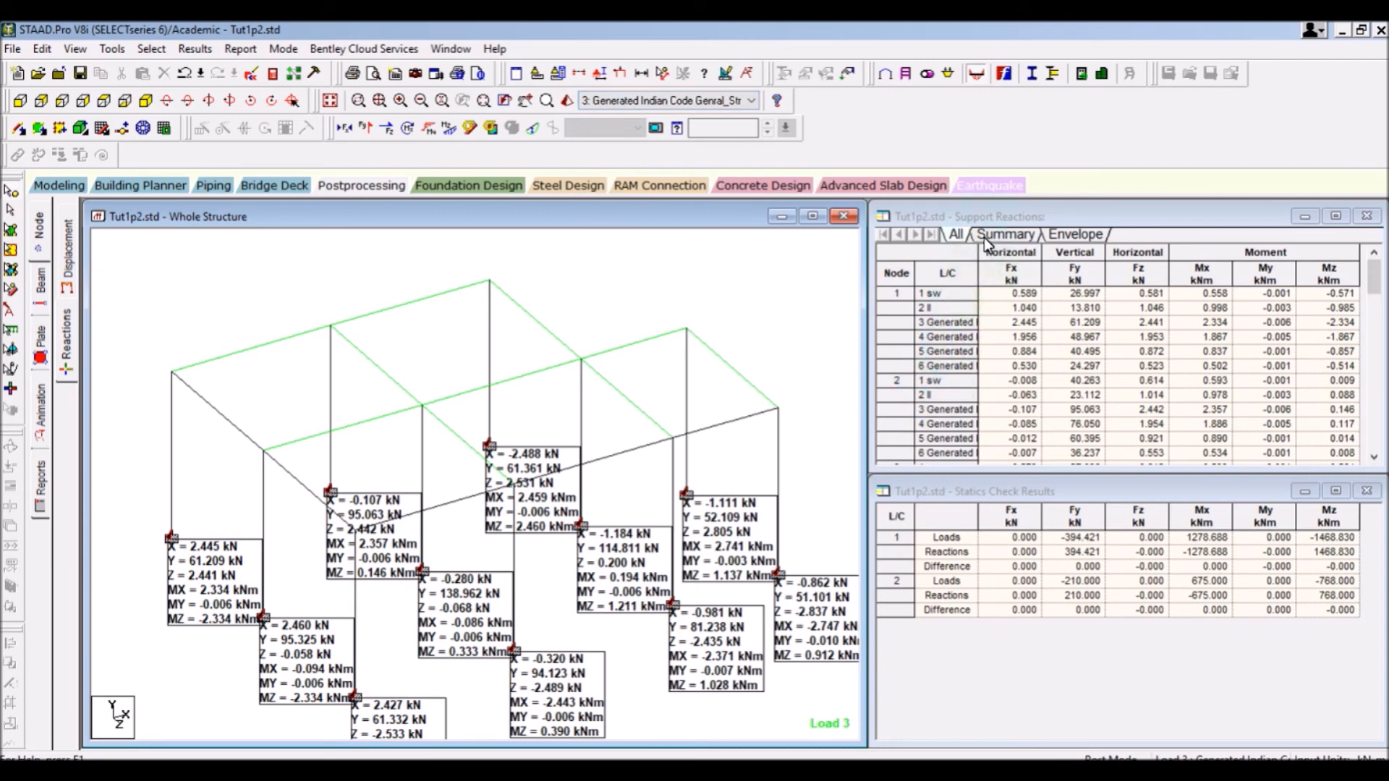
Step: Review the envelope and summary of the support reactions and check the node details of the Max Fx support
{"action": "left_click", "coordinate": [1056, 237]}
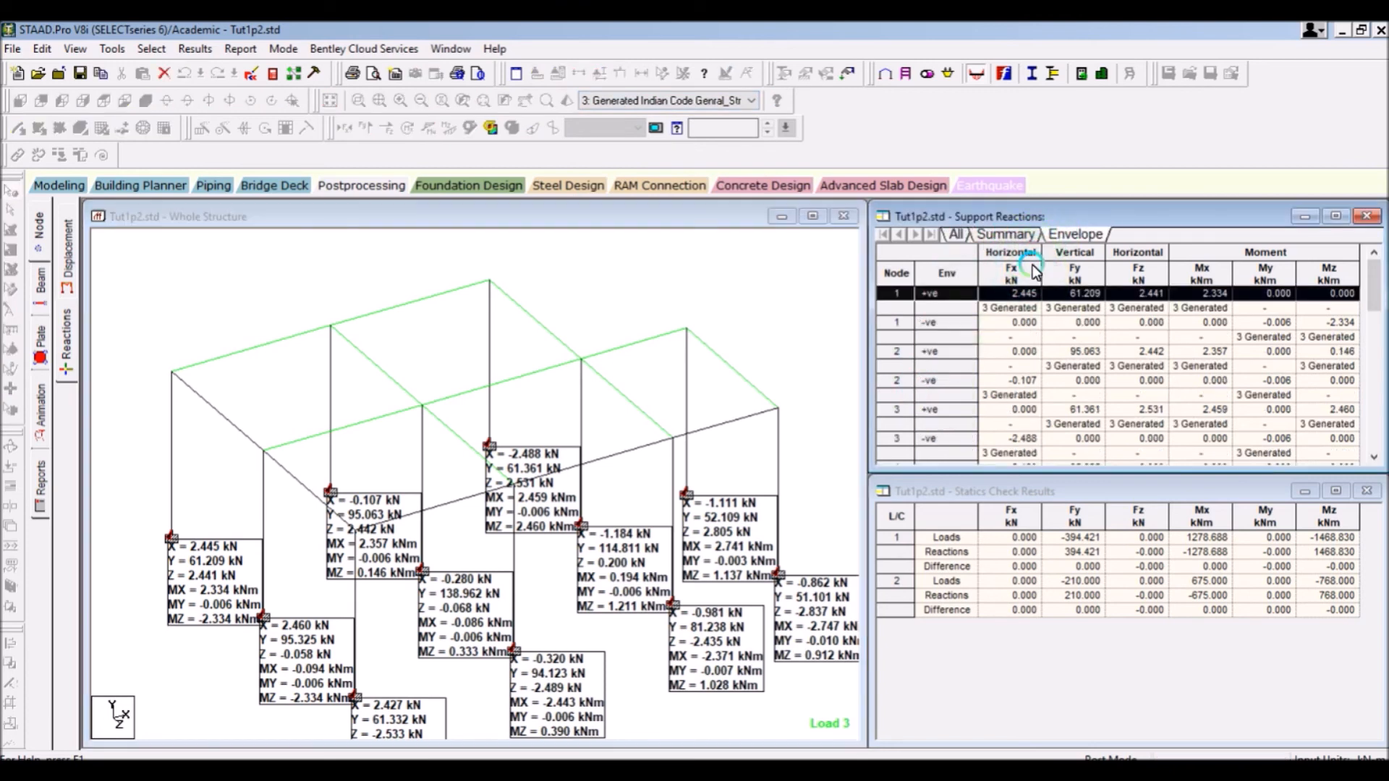
{"action": "left_click", "coordinate": [1007, 238]}
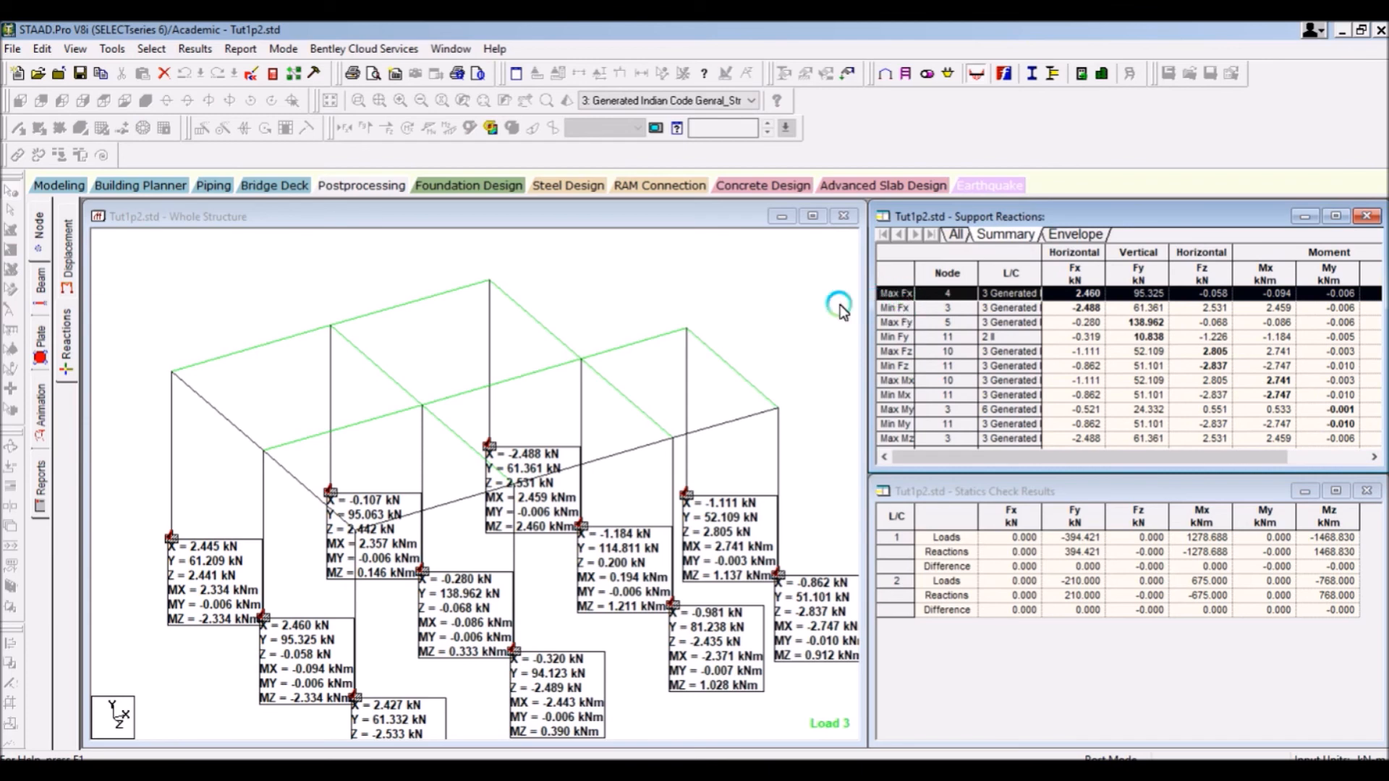
{"action": "left_click", "coordinate": [944, 294]}
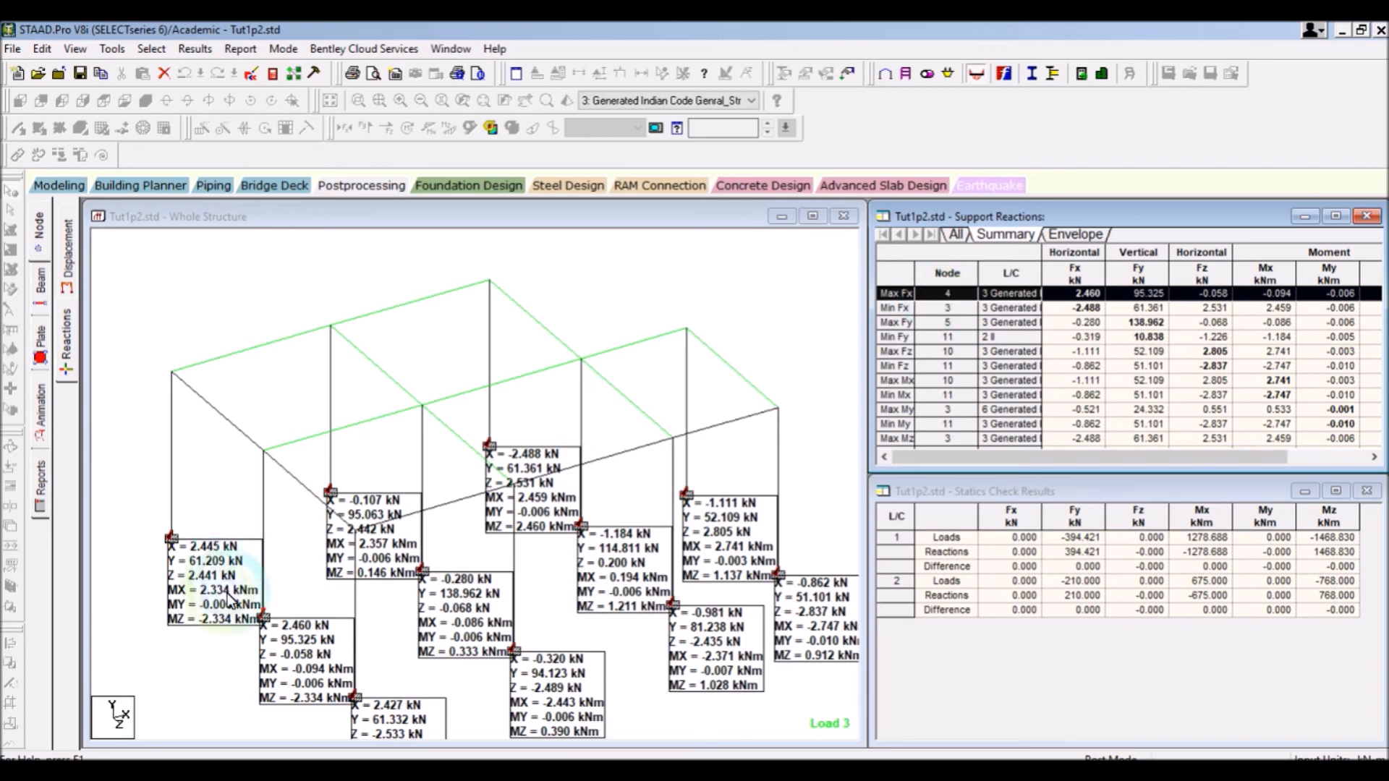
{"action": "double_click", "coordinate": [265, 608]}
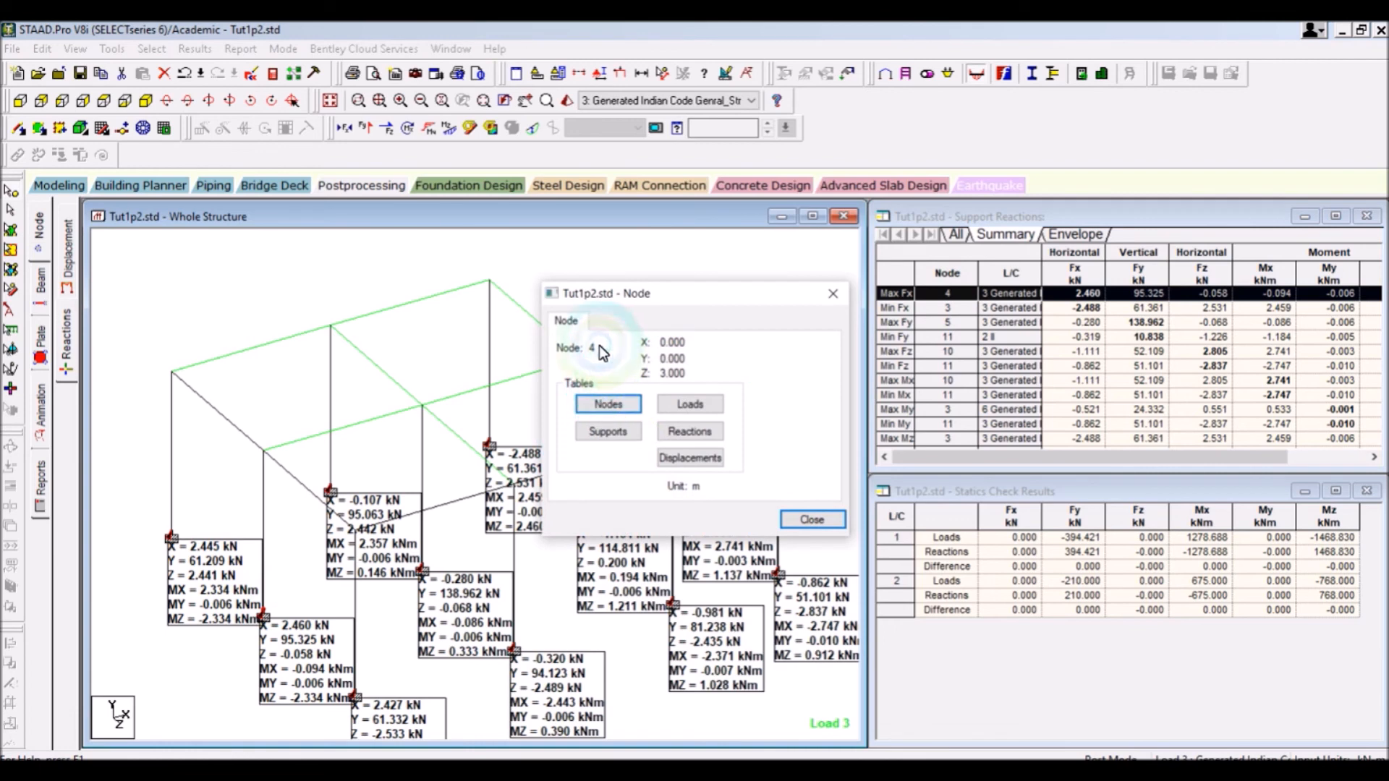
{"action": "left_click", "coordinate": [829, 297]}
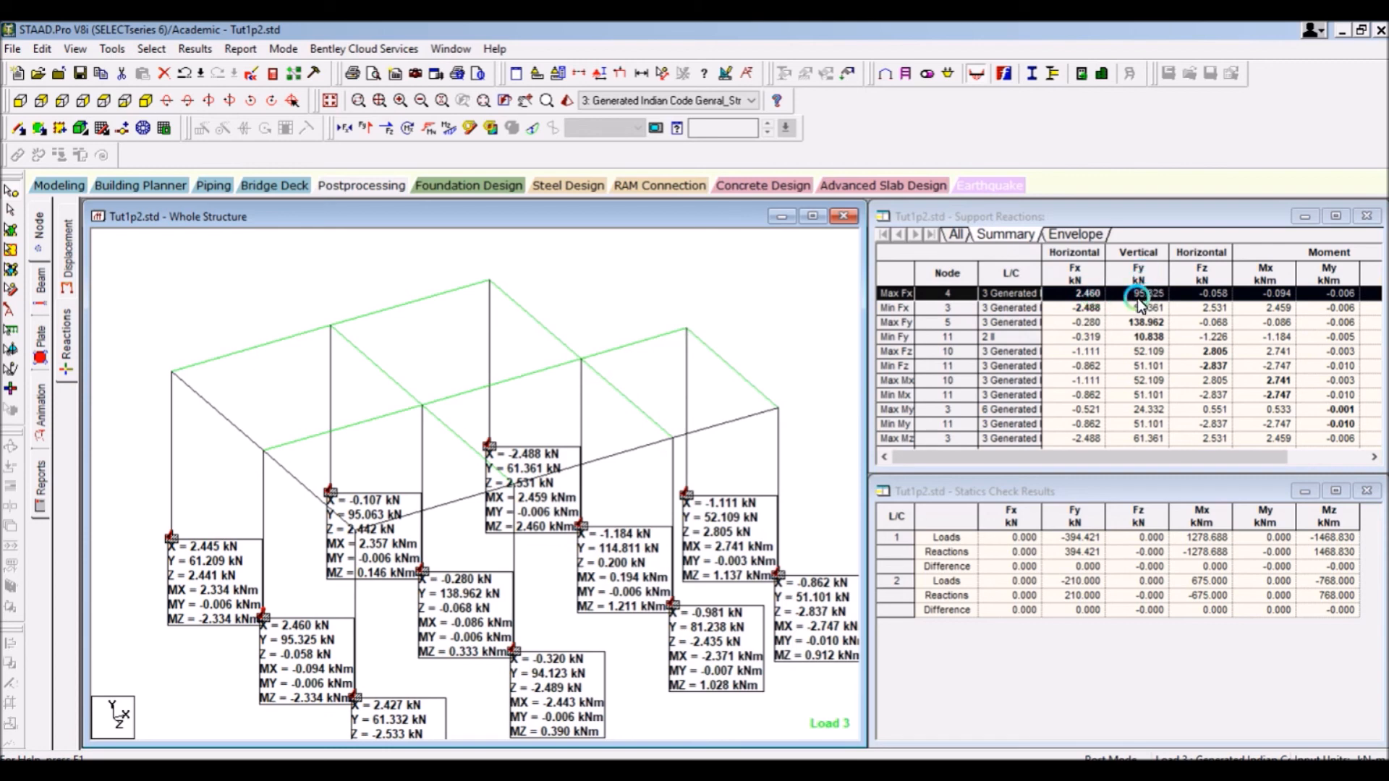
Step: Find the Max Fy support in the reaction summary and check its node number and coordinates in the structure
{"action": "left_click", "coordinate": [888, 324]}
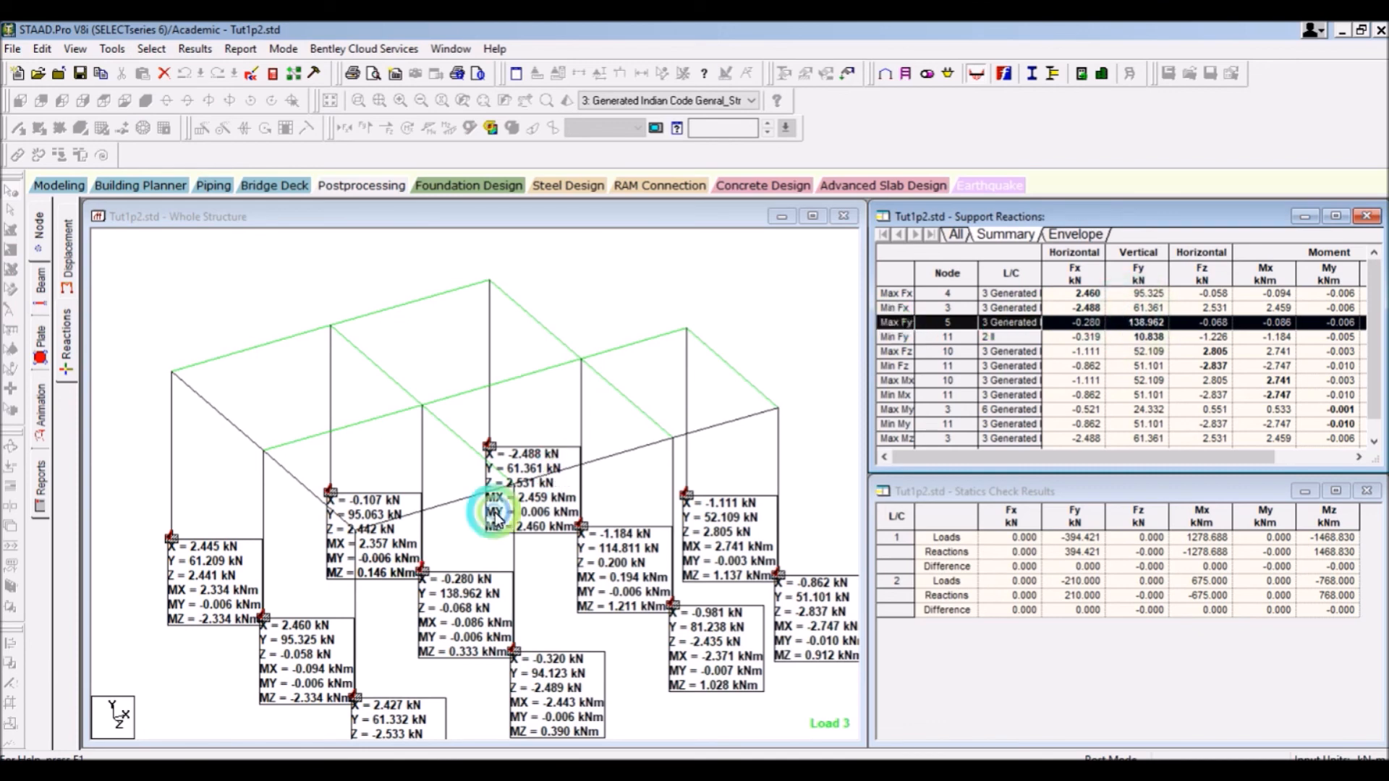
{"action": "double_click", "coordinate": [421, 565]}
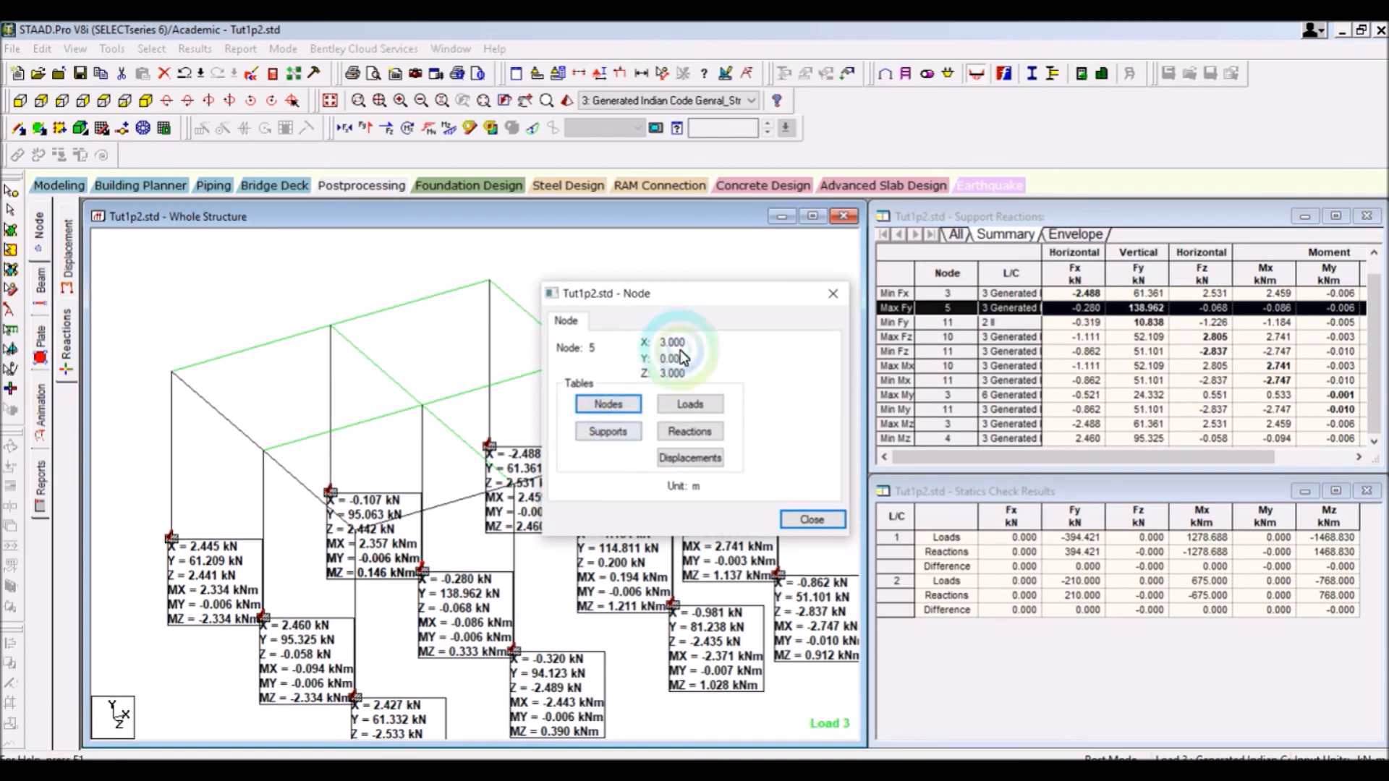
{"action": "left_click", "coordinate": [843, 297]}
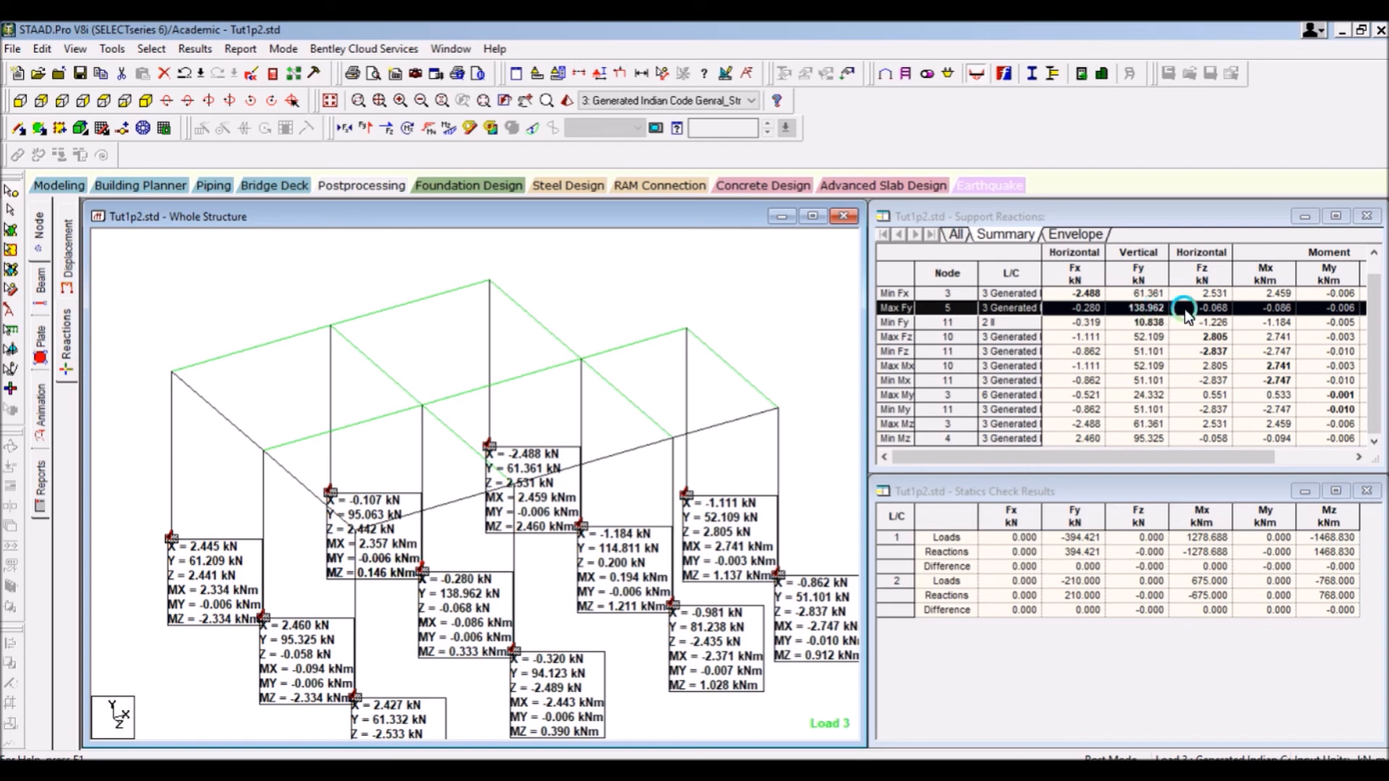
{"action": "left_click_drag", "start_coordinate": [1160, 457], "coordinate": [1008, 357]}
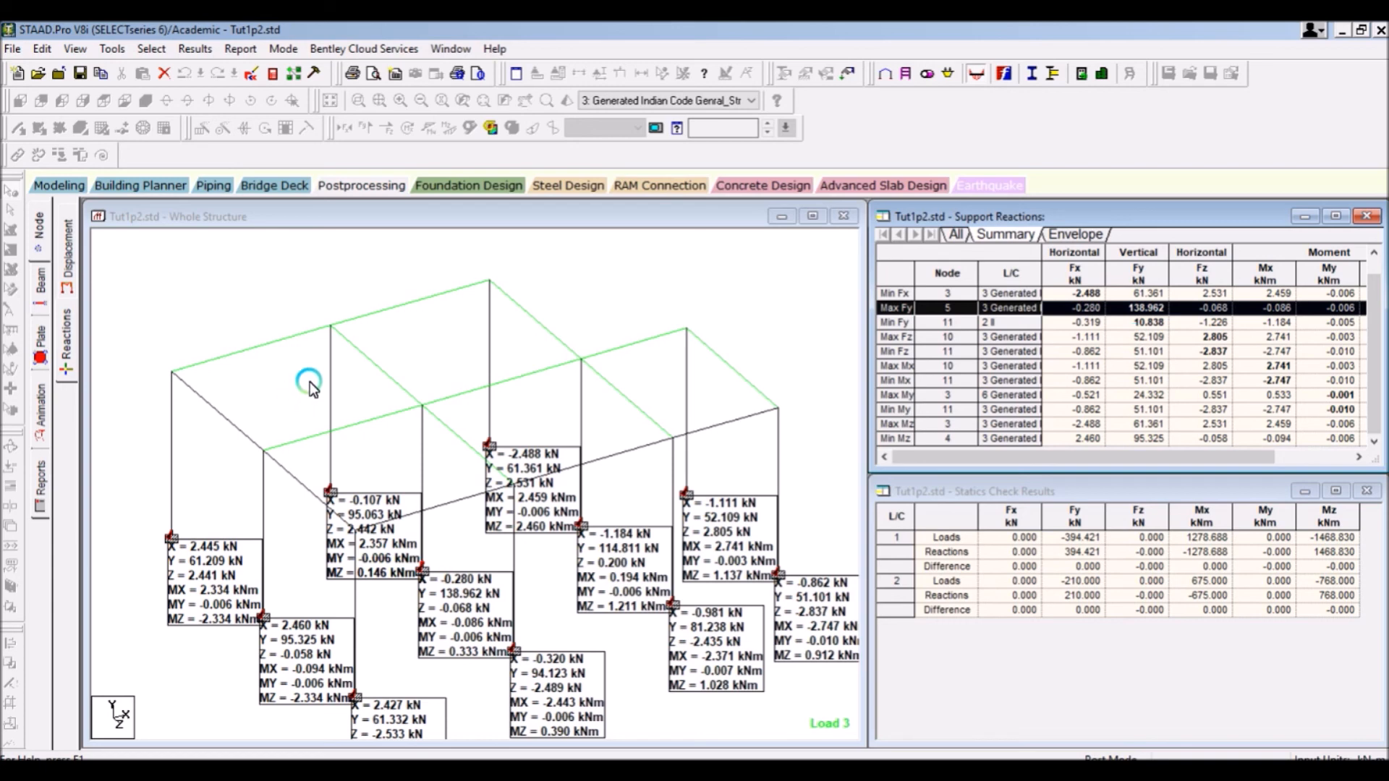
{"action": "left_click", "coordinate": [421, 418]}
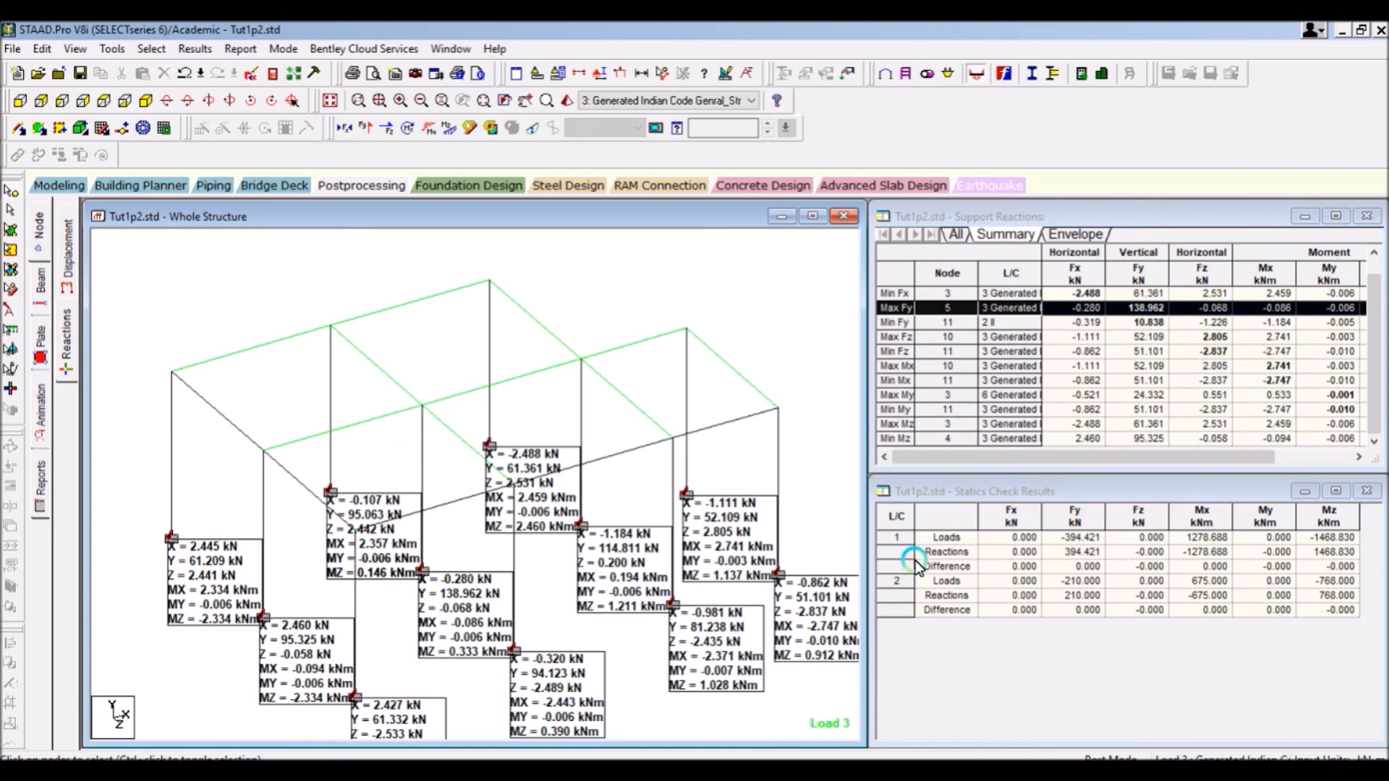
Step: Review the node displacements and the beam bending moment diagrams for load combination 3
{"action": "left_click", "coordinate": [66, 264]}
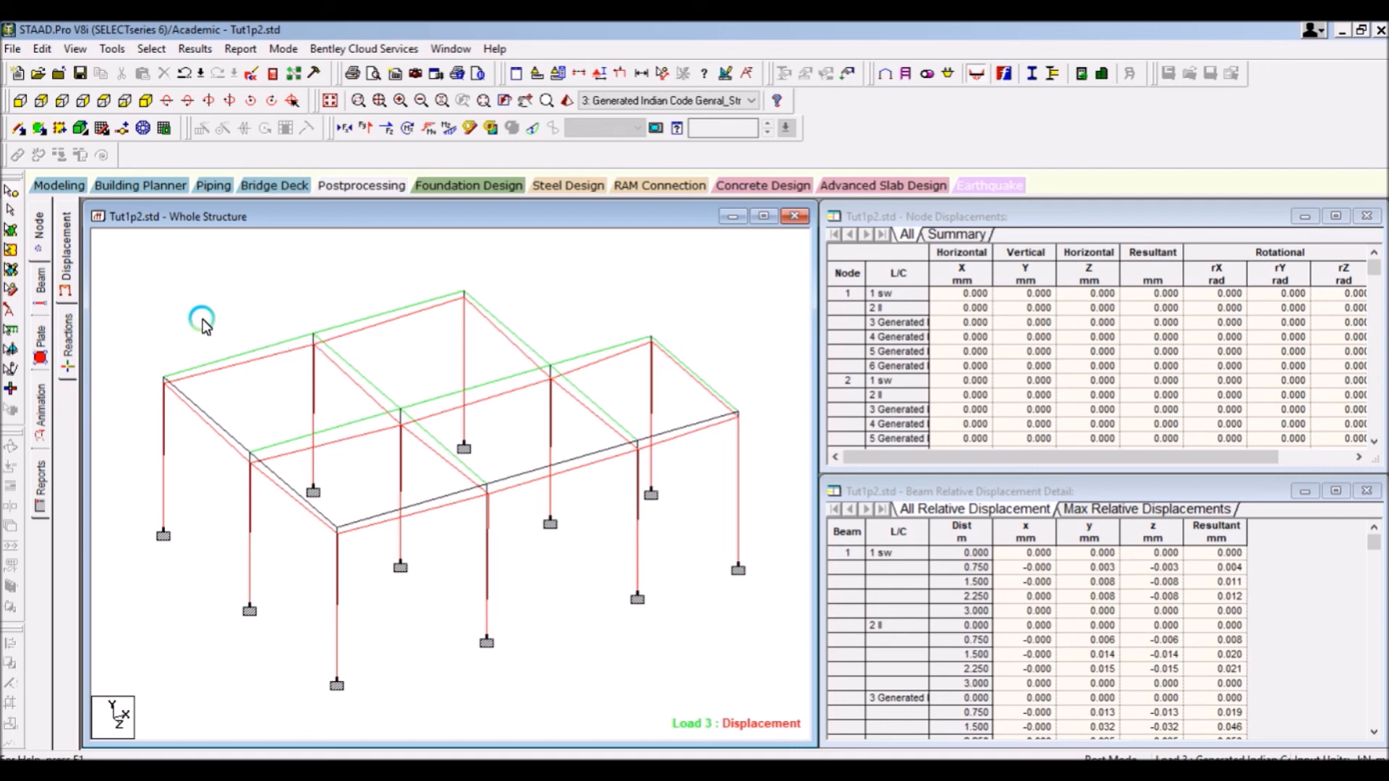
{"action": "left_click", "coordinate": [40, 283]}
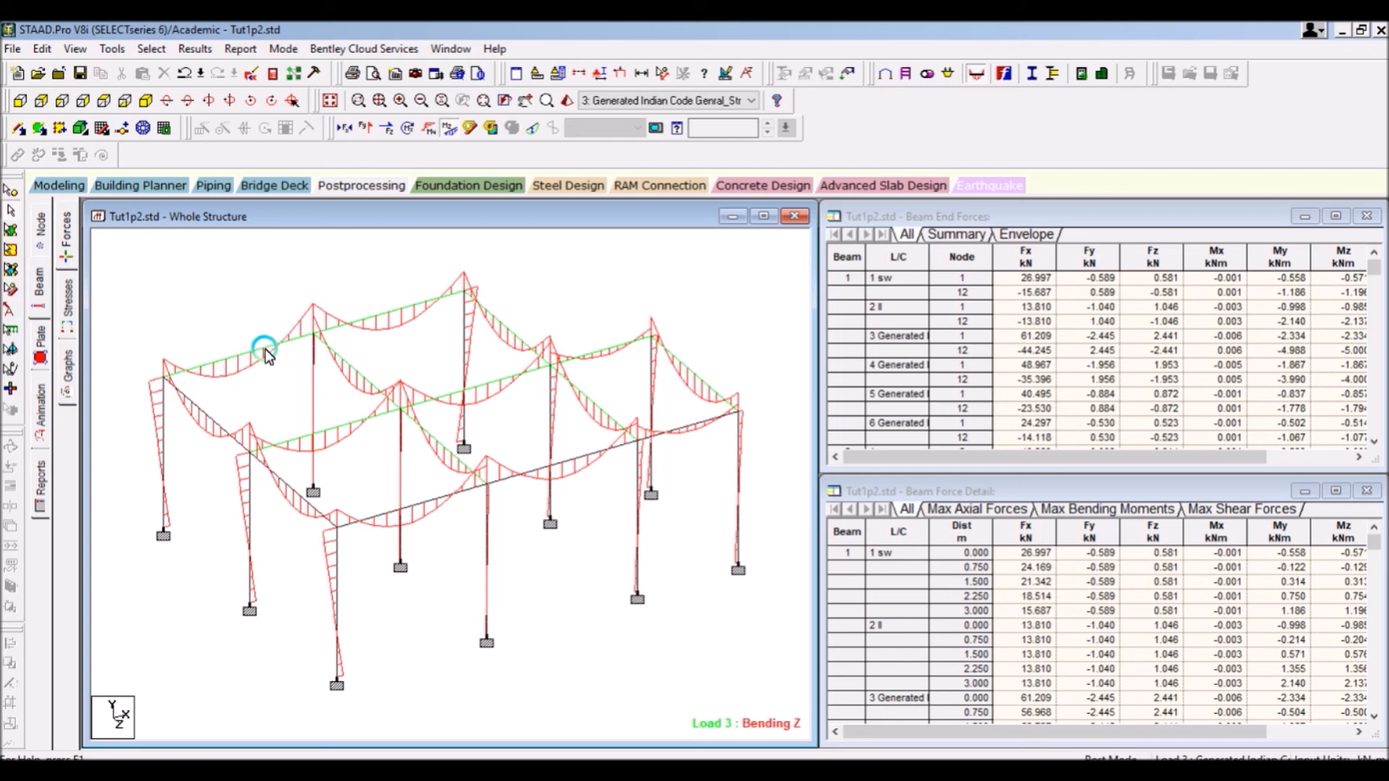
Step: Apply a Max Top (Principal Major Stress) plate contour with Enhanced Fill for load combination 3 and inspect it on the slab
{"action": "left_click", "coordinate": [39, 340]}
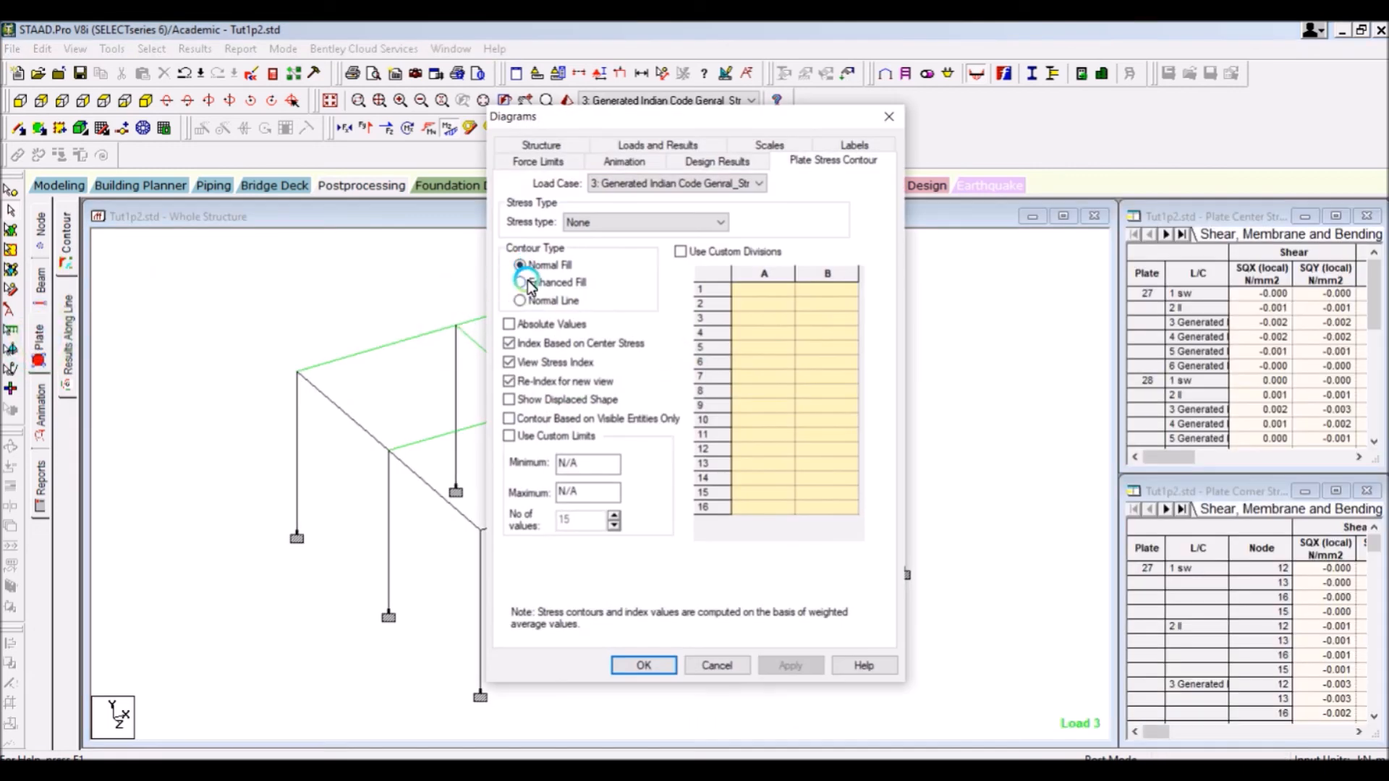
{"action": "left_click_drag", "start_coordinate": [637, 117], "coordinate": [917, 89]}
{"action": "left_click", "coordinate": [801, 255]}
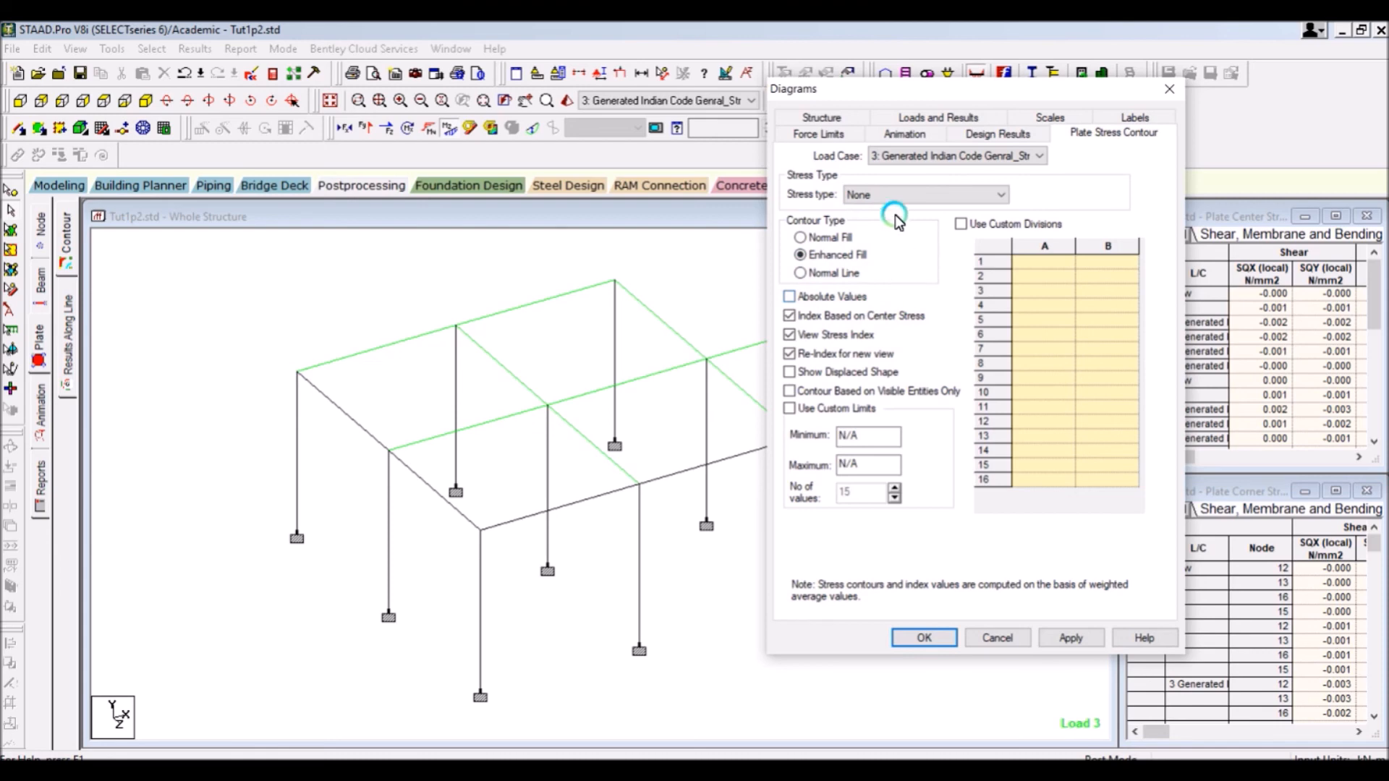
{"action": "left_click", "coordinate": [868, 195]}
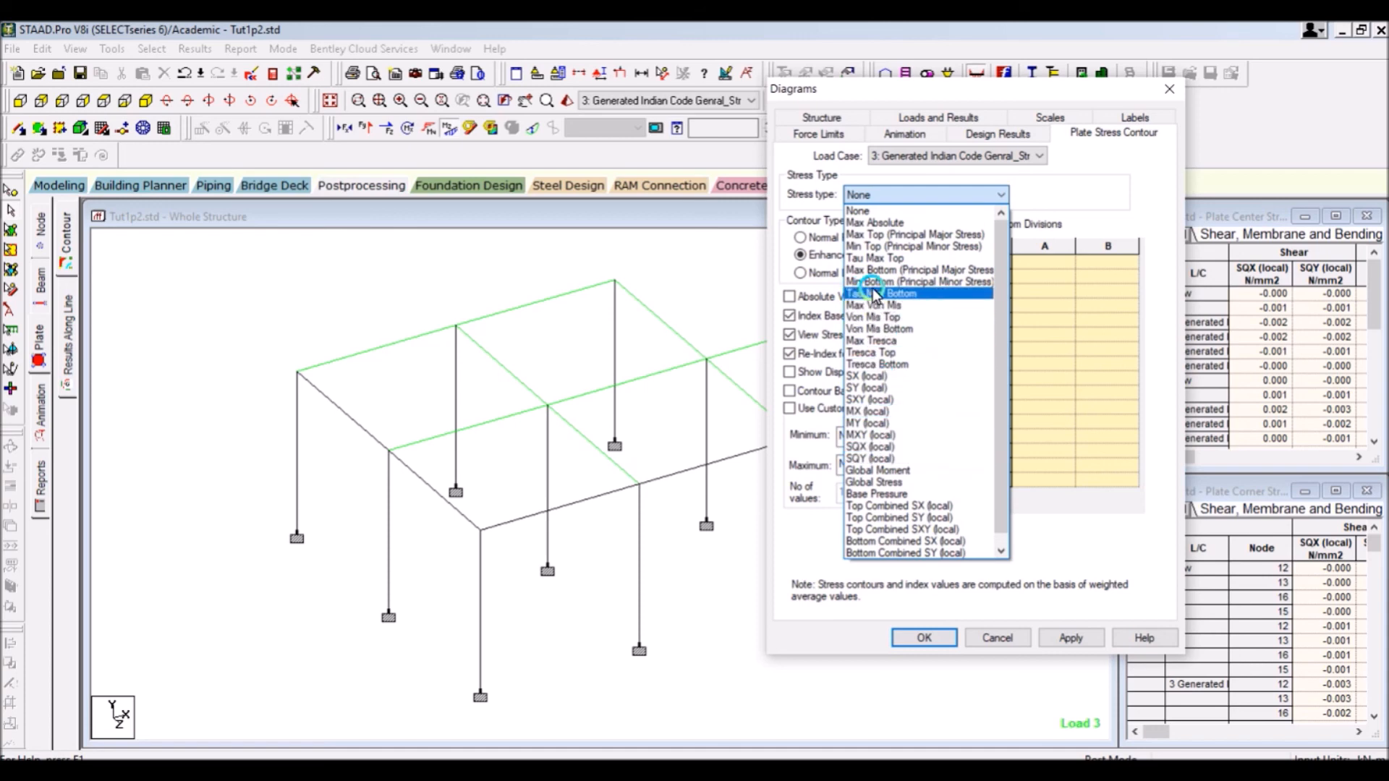
{"action": "left_click", "coordinate": [868, 239]}
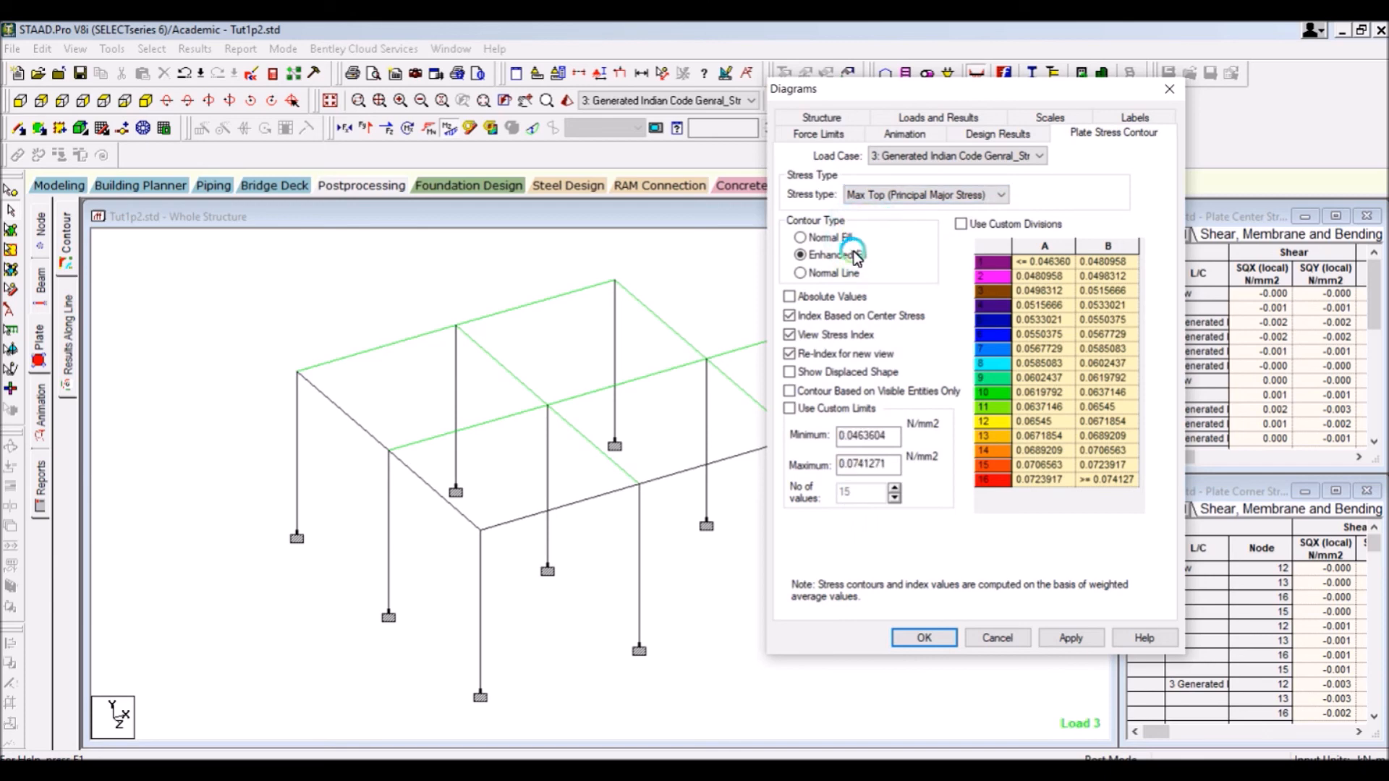
{"action": "left_click", "coordinate": [825, 237]}
{"action": "left_click", "coordinate": [824, 255]}
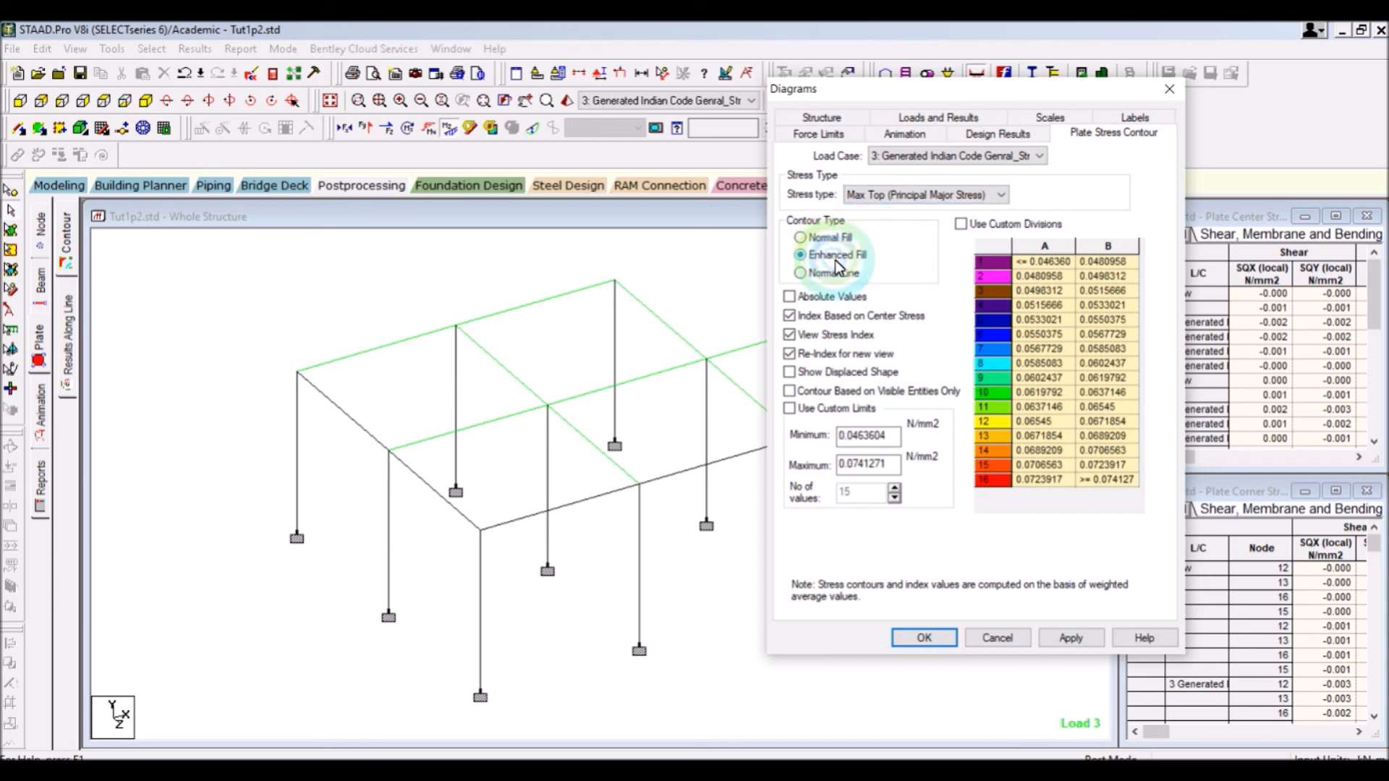
{"action": "left_click", "coordinate": [936, 508]}
{"action": "left_click", "coordinate": [1069, 637]}
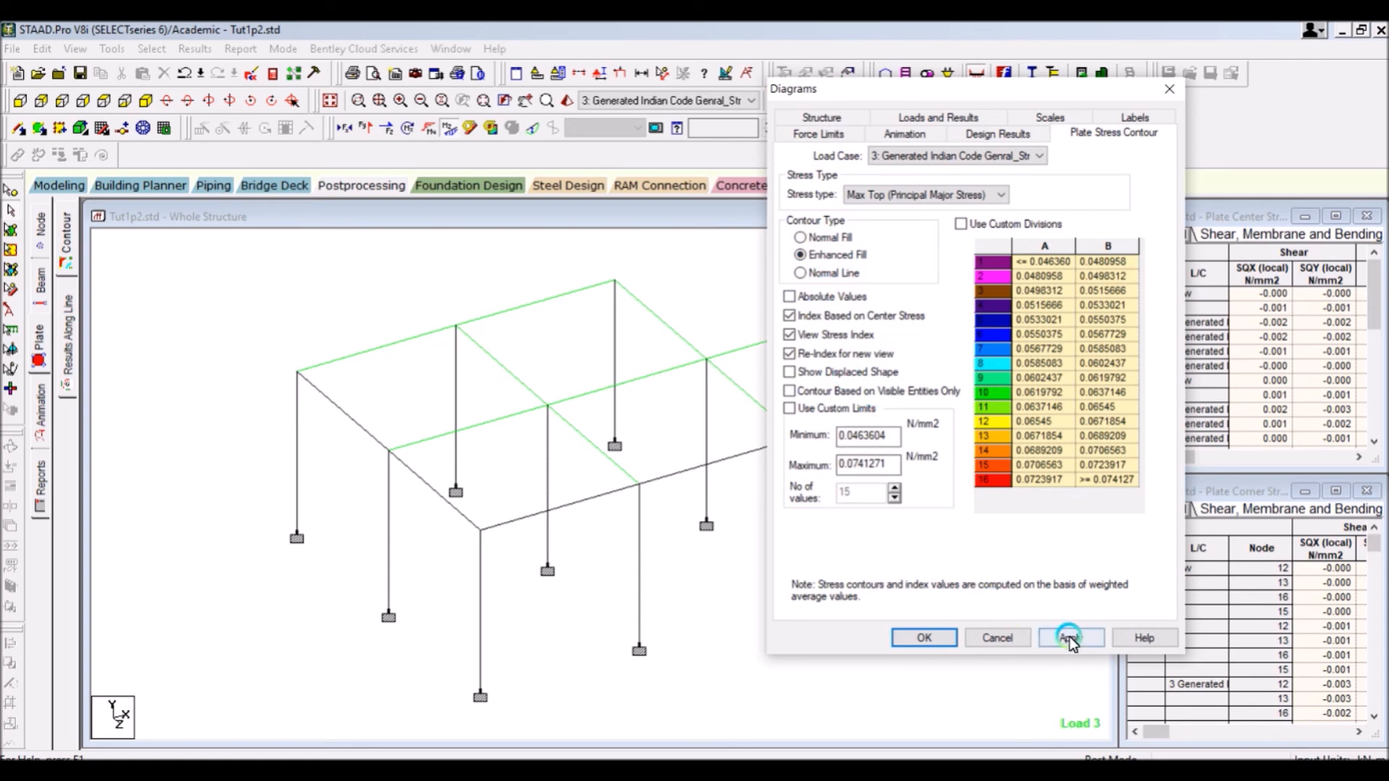
{"action": "left_click", "coordinate": [486, 448]}
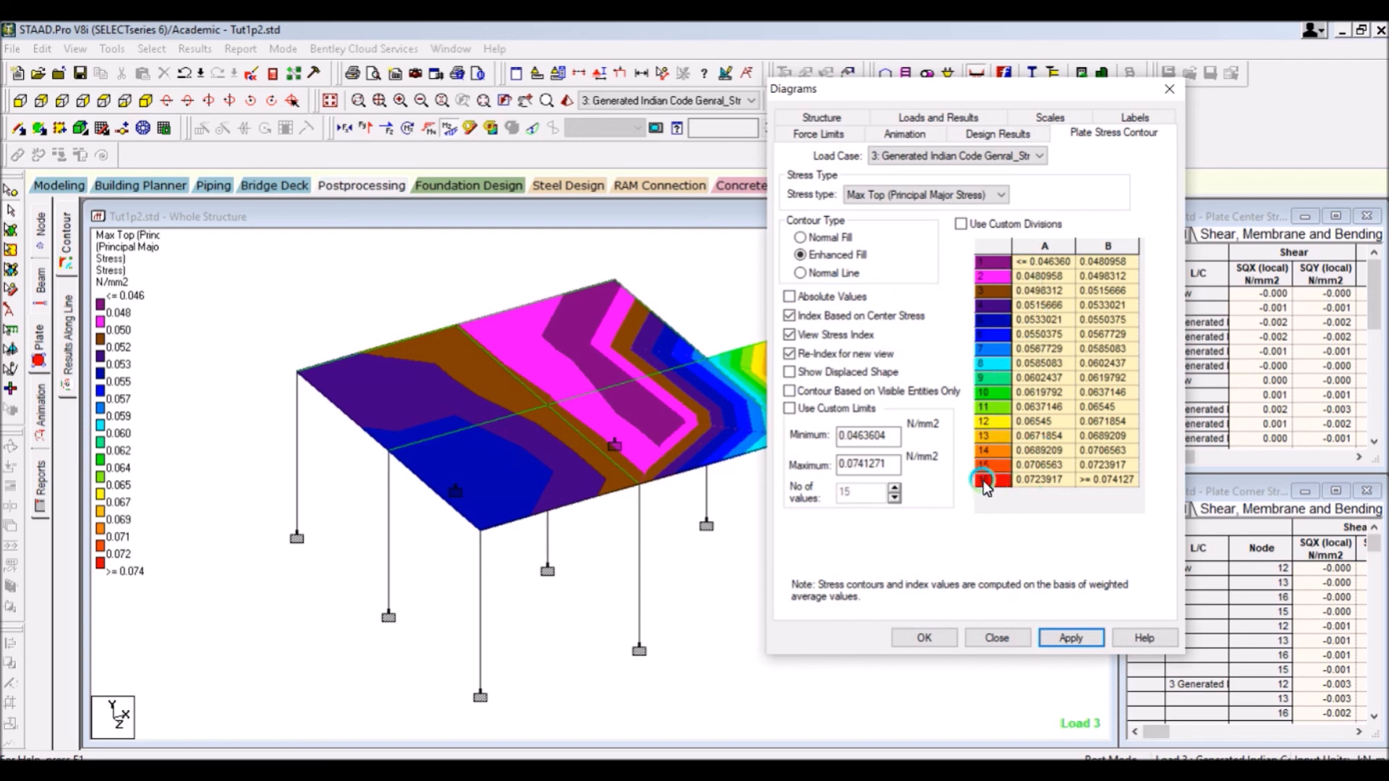
{"action": "left_click_drag", "start_coordinate": [895, 97], "coordinate": [1071, 62]}
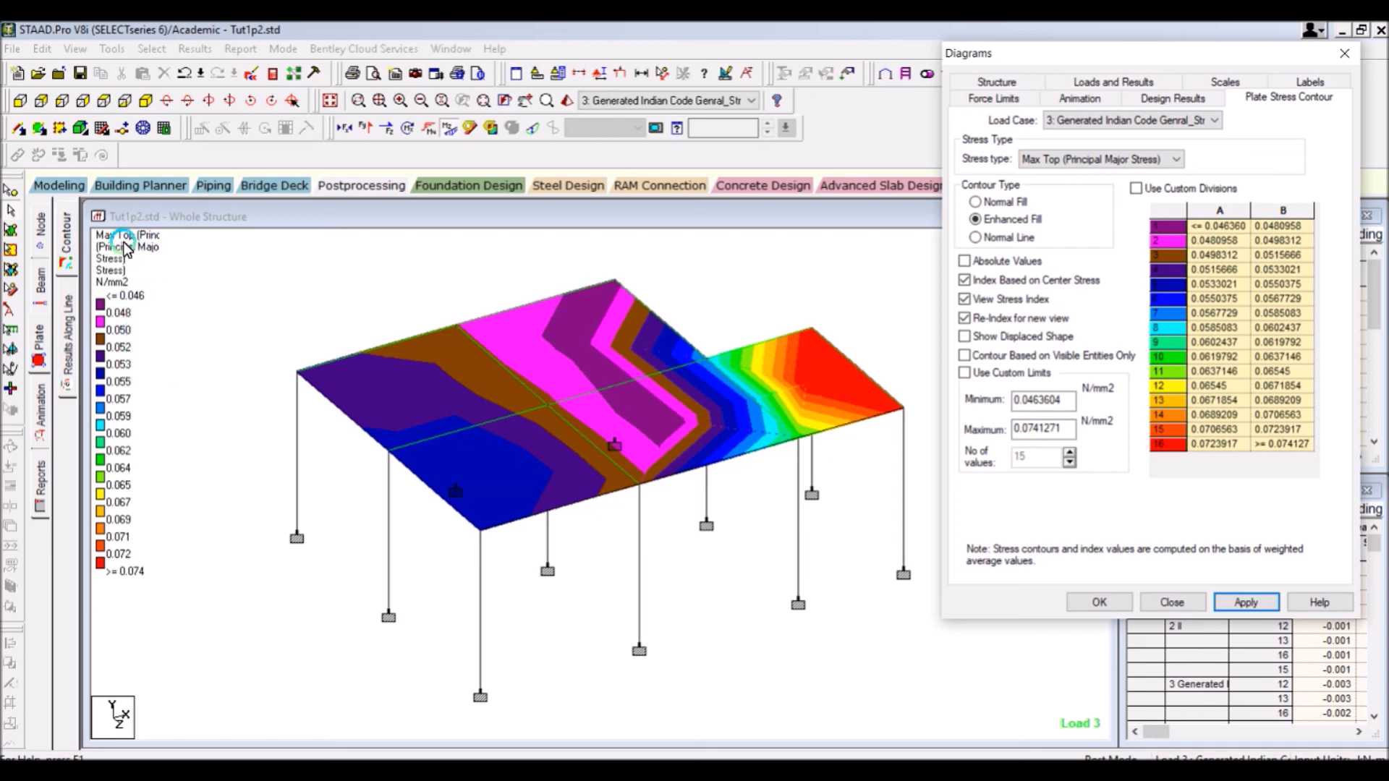
Step: Preview the Tau Max Top and Tau Max Bottom stress ranges and the Design Results options, and close the diagram settings without applying
{"action": "left_click", "coordinate": [1053, 165]}
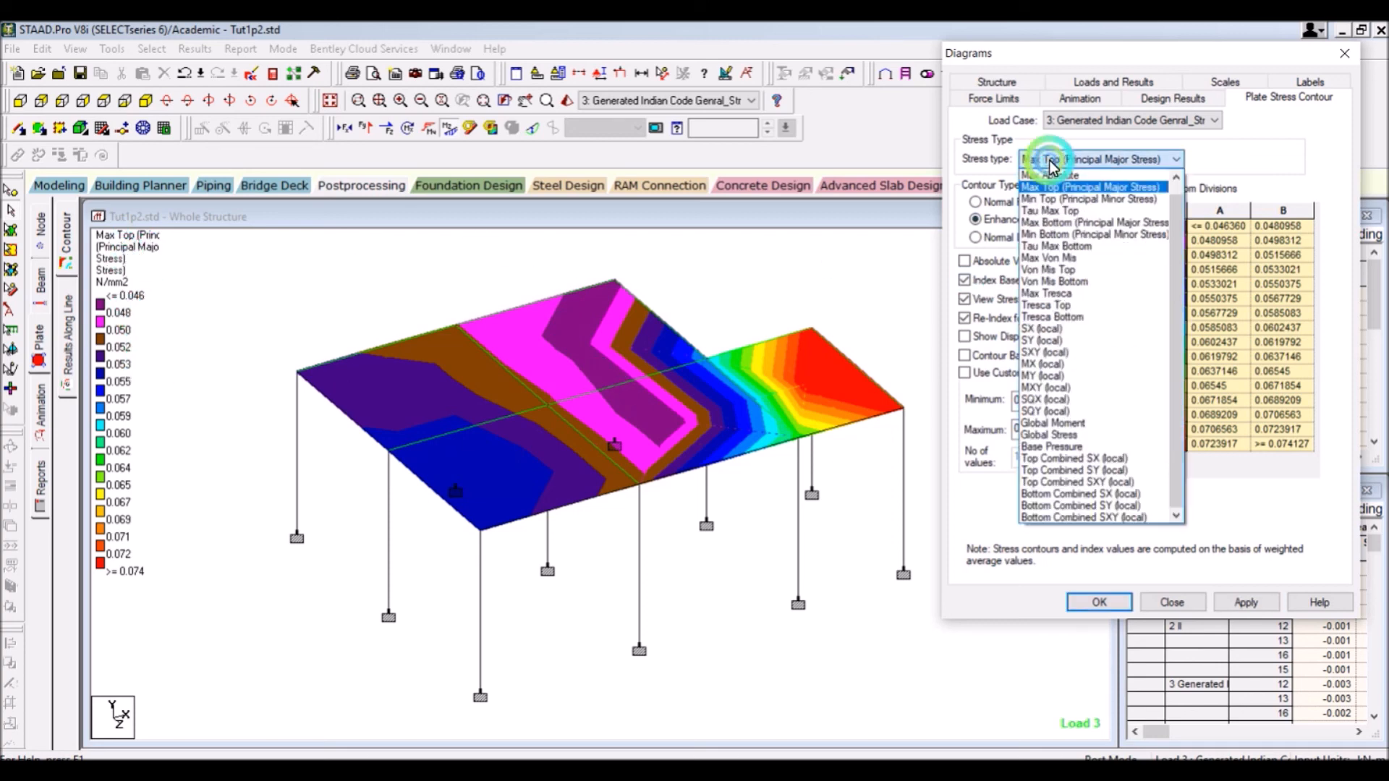
{"action": "left_click", "coordinate": [1056, 212]}
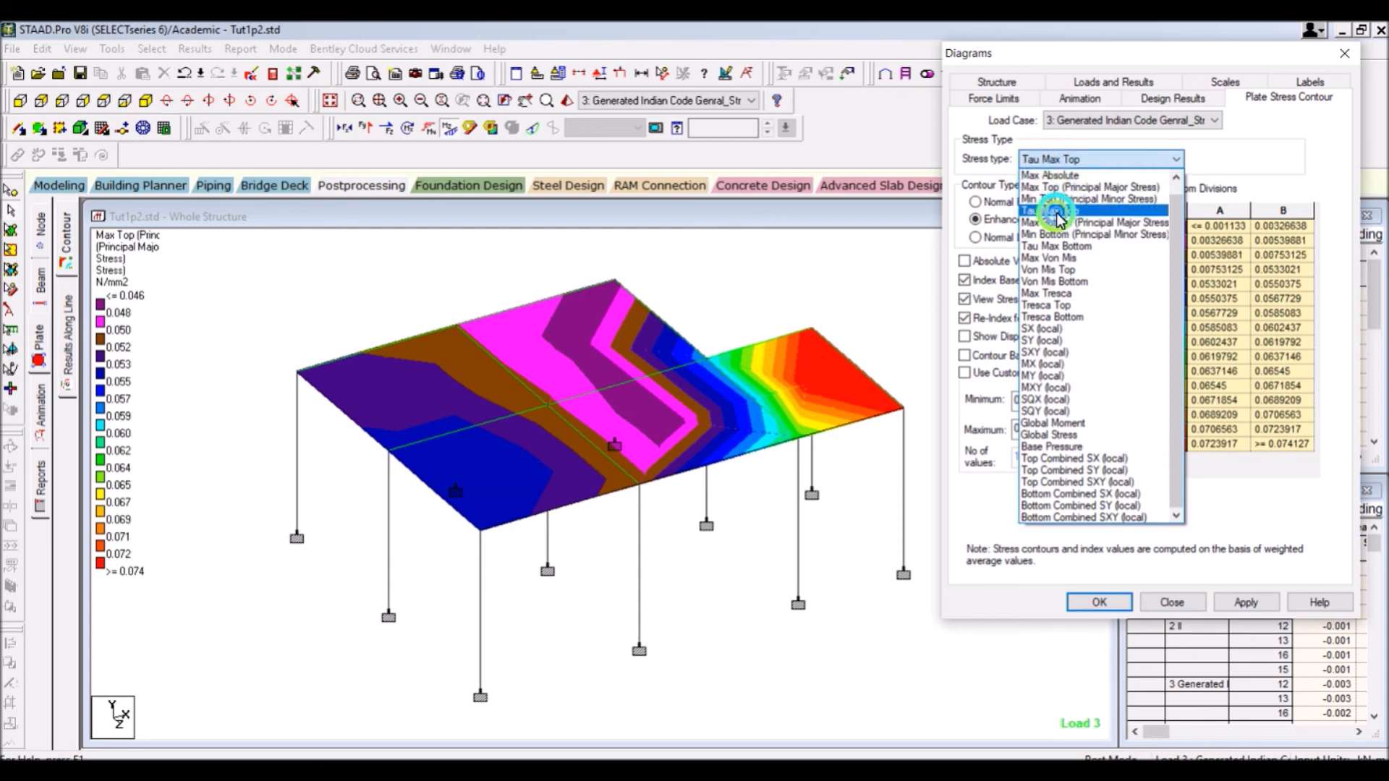
{"action": "left_click", "coordinate": [1045, 160]}
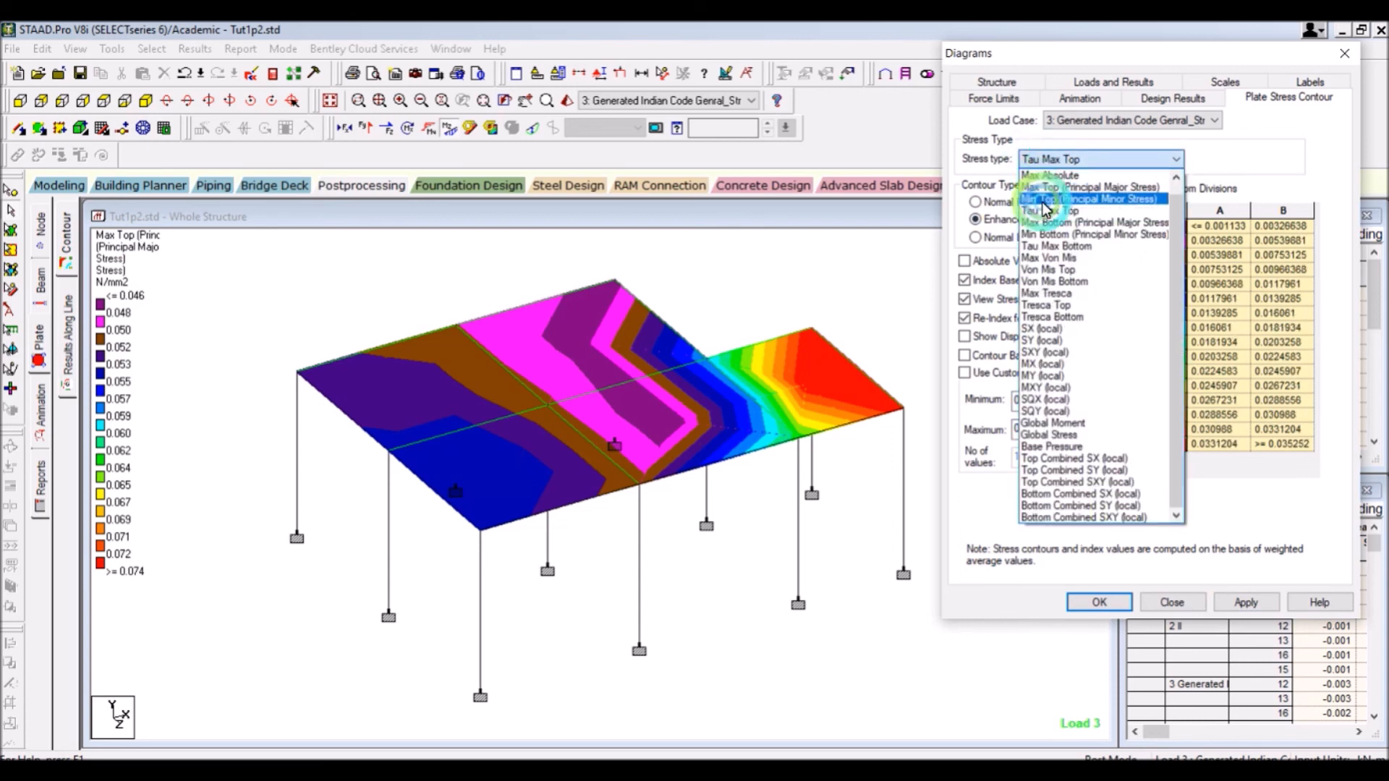
{"action": "left_click", "coordinate": [1053, 248]}
{"action": "left_click", "coordinate": [1056, 159]}
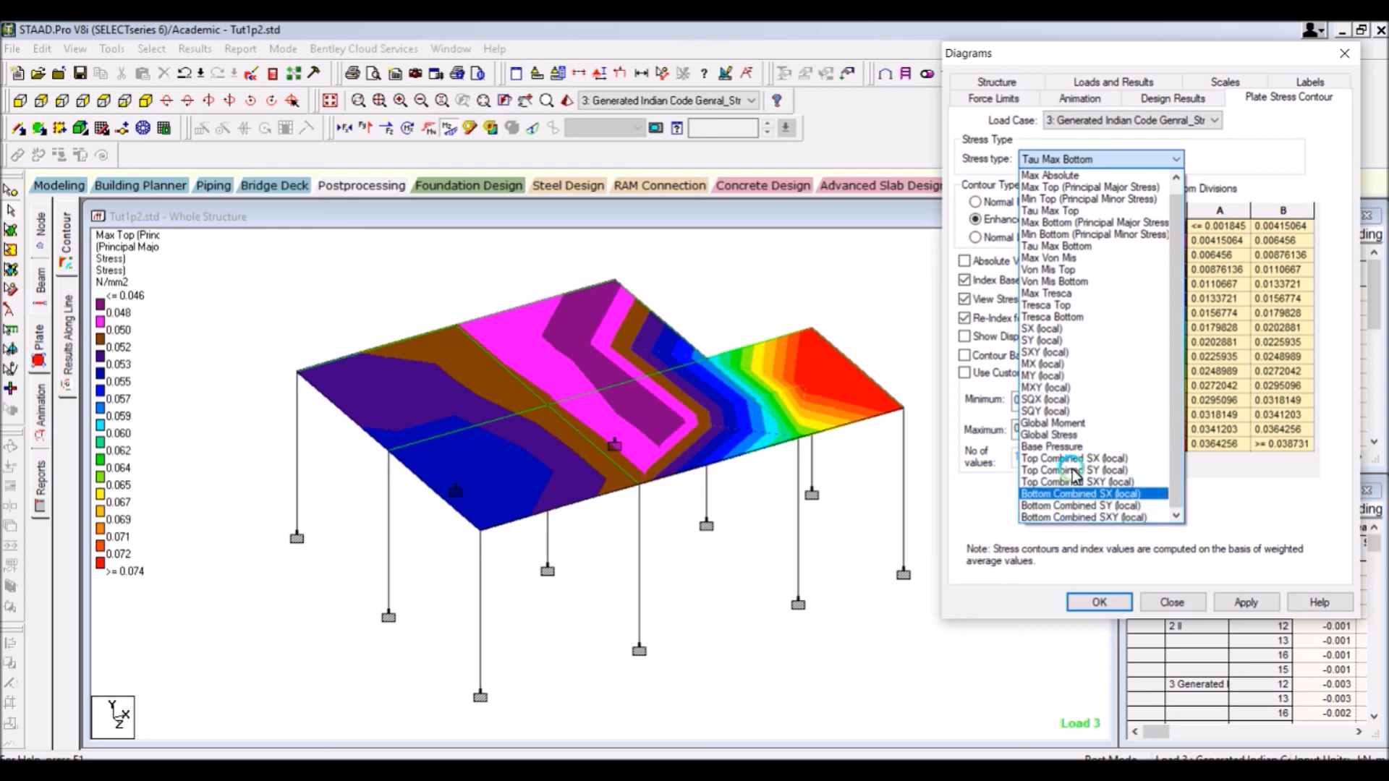
{"action": "left_click", "coordinate": [1121, 154]}
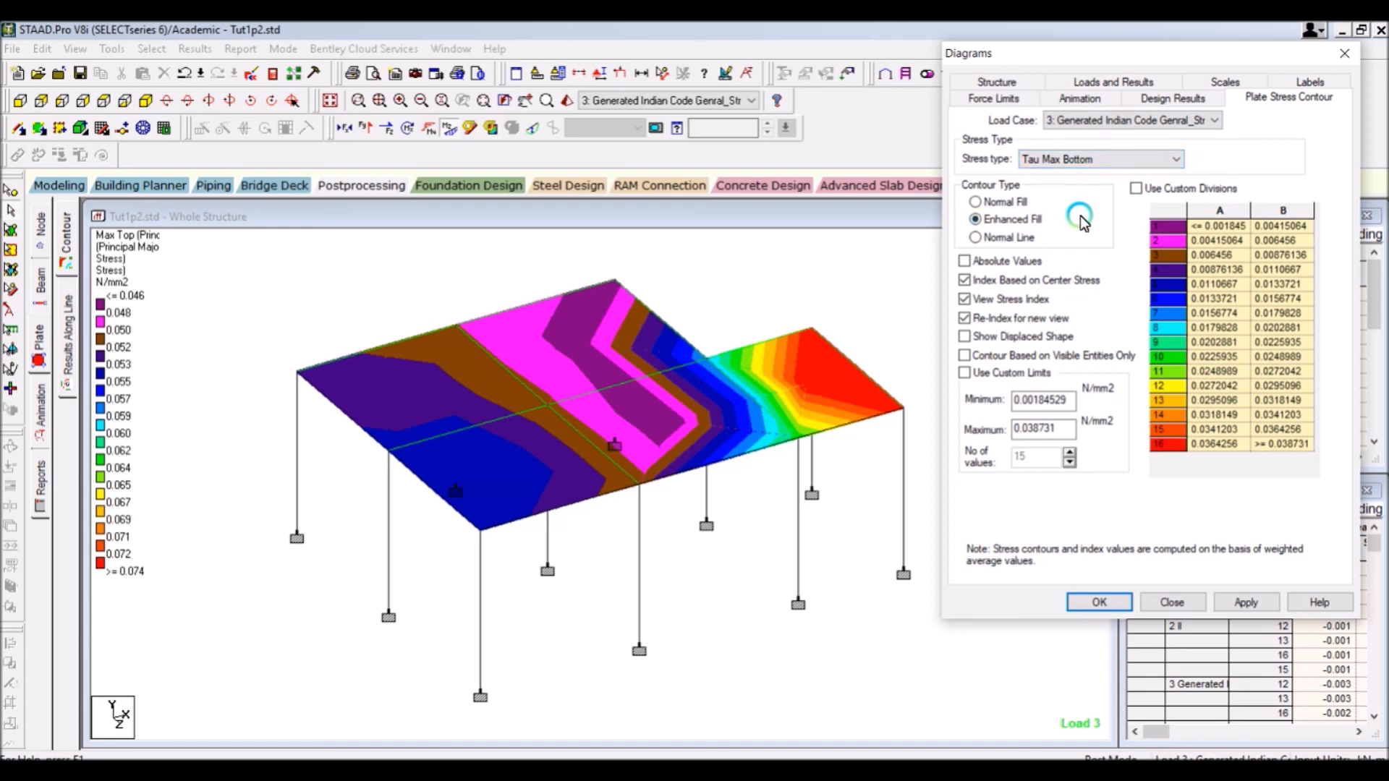
{"action": "left_click", "coordinate": [1152, 107]}
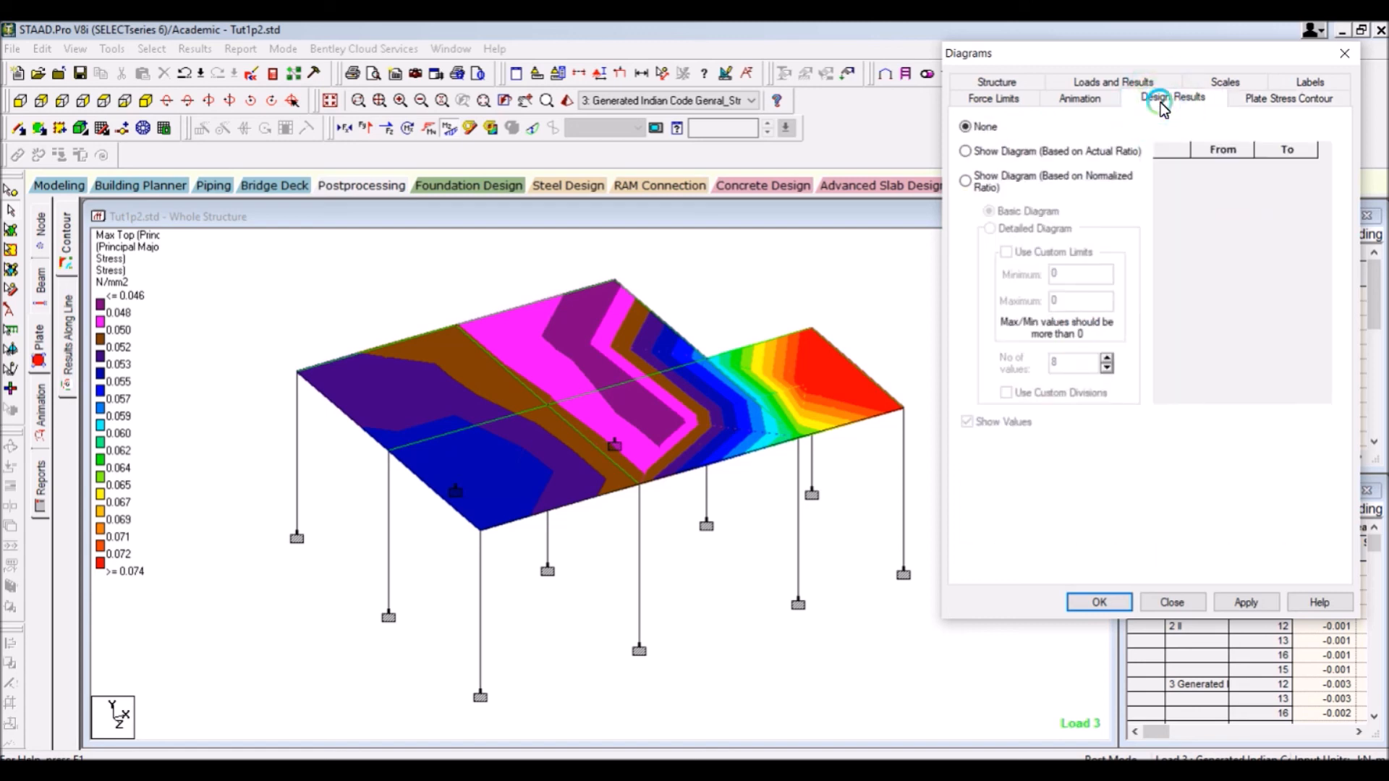
{"action": "left_click", "coordinate": [1344, 54]}
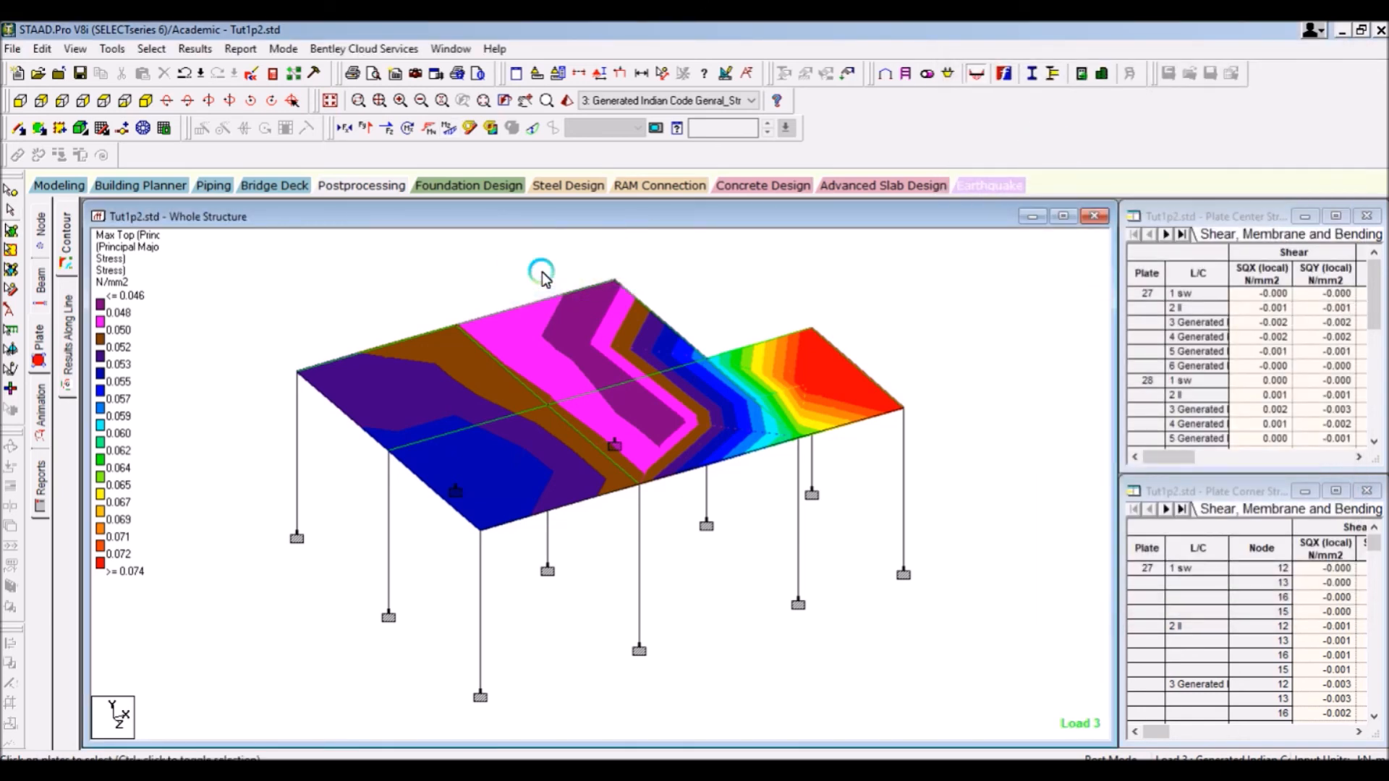
Step: Apply a Deflection animation of the structure with 1 extra frame and a target of 10 FPS
{"action": "left_click", "coordinate": [67, 334]}
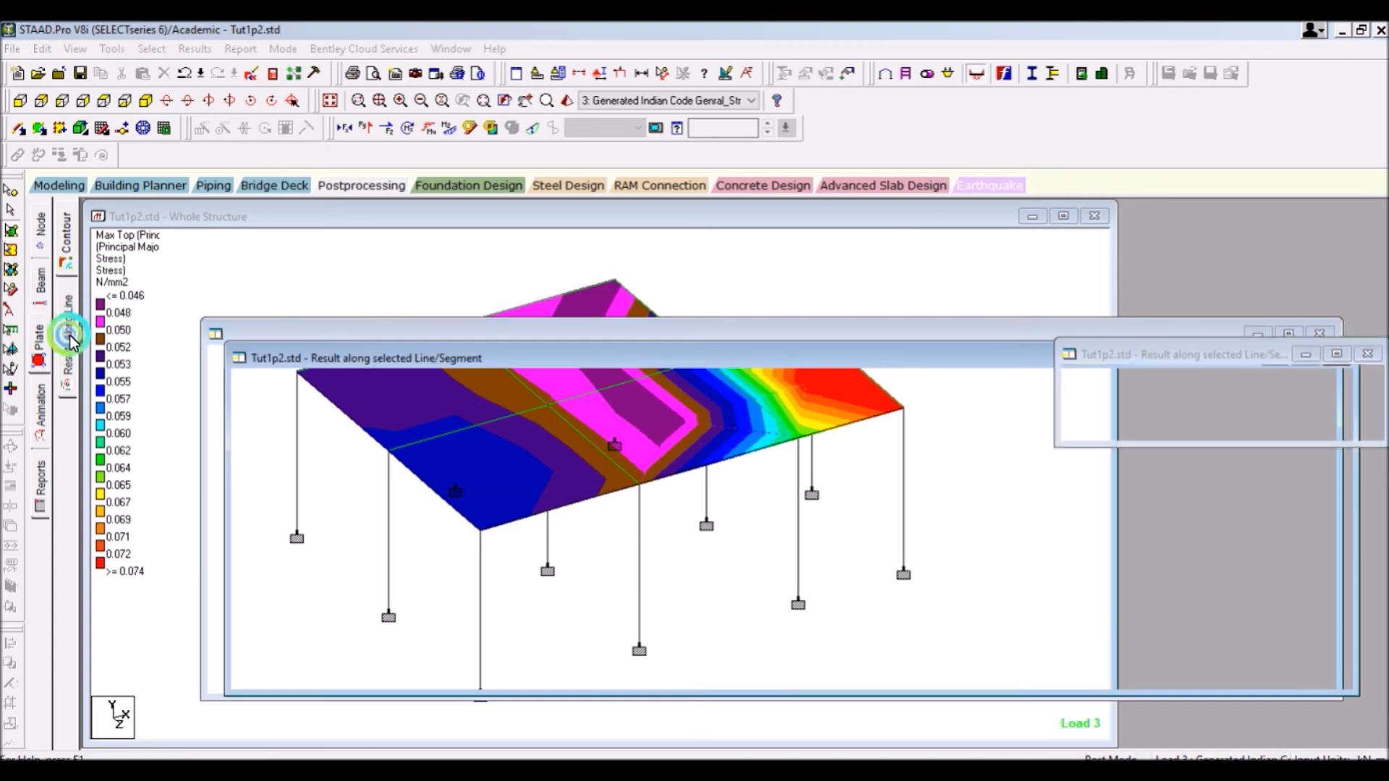
{"action": "left_click", "coordinate": [42, 418]}
{"action": "left_click", "coordinate": [546, 231]}
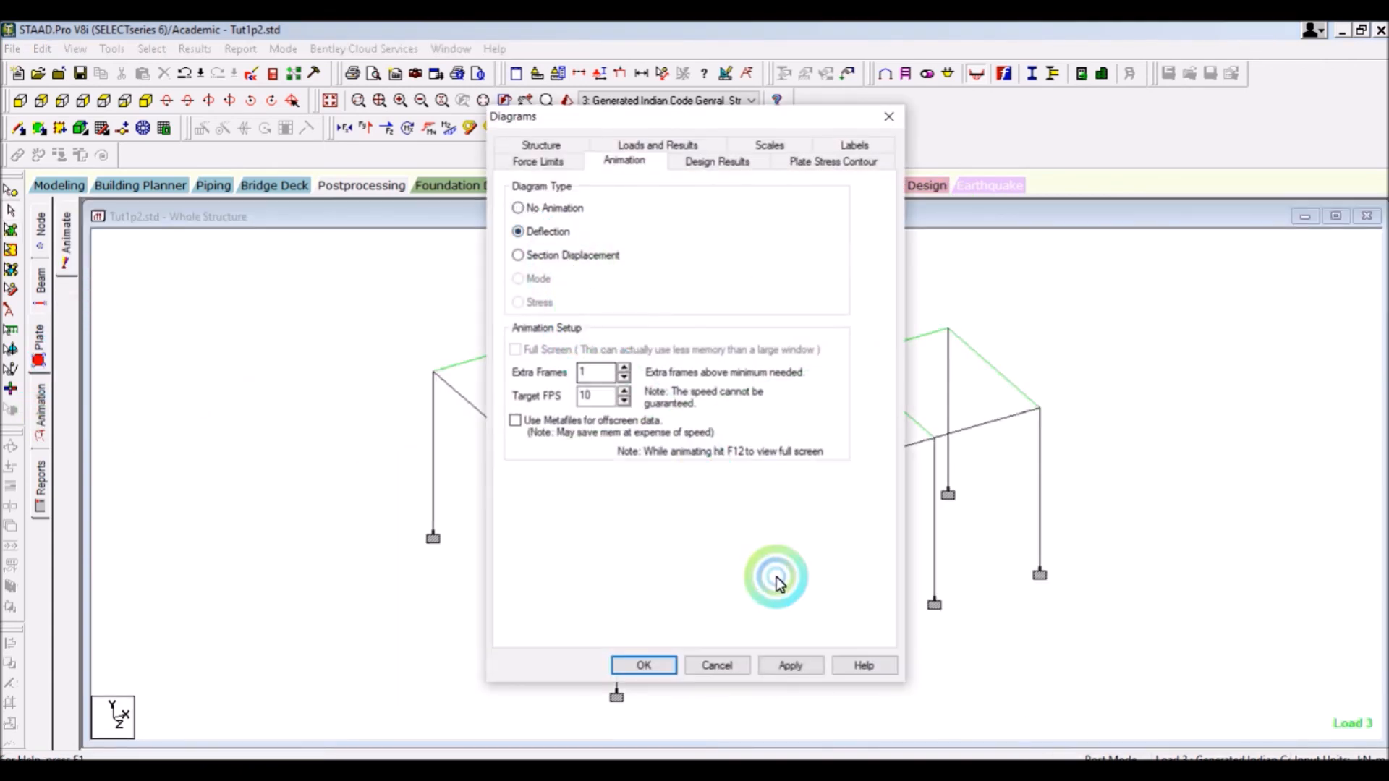
{"action": "left_click", "coordinate": [789, 664]}
{"action": "left_click", "coordinate": [643, 664]}
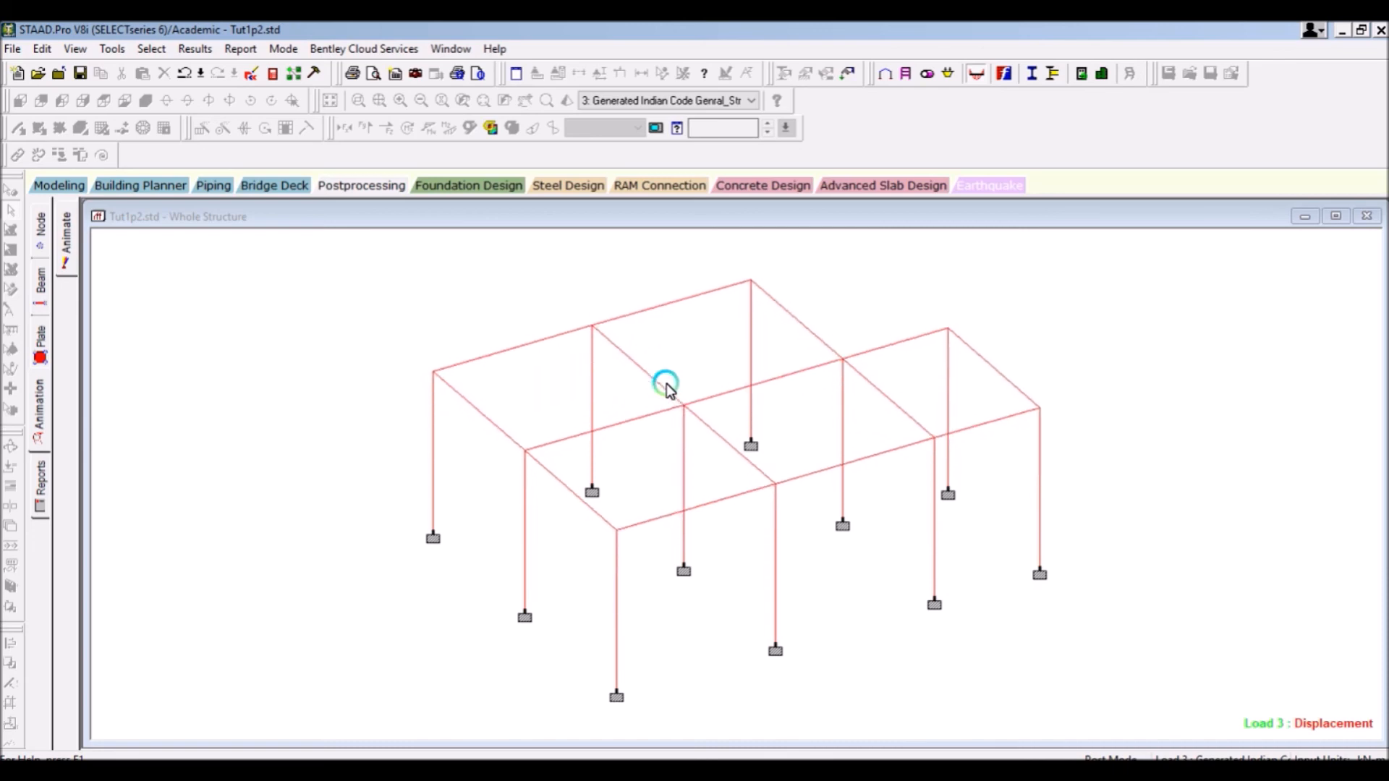
Step: Compare the animated deflection under the self-weight and live load cases and the generated Indian Code combinations, returning to load case 1
{"action": "left_click", "coordinate": [615, 100]}
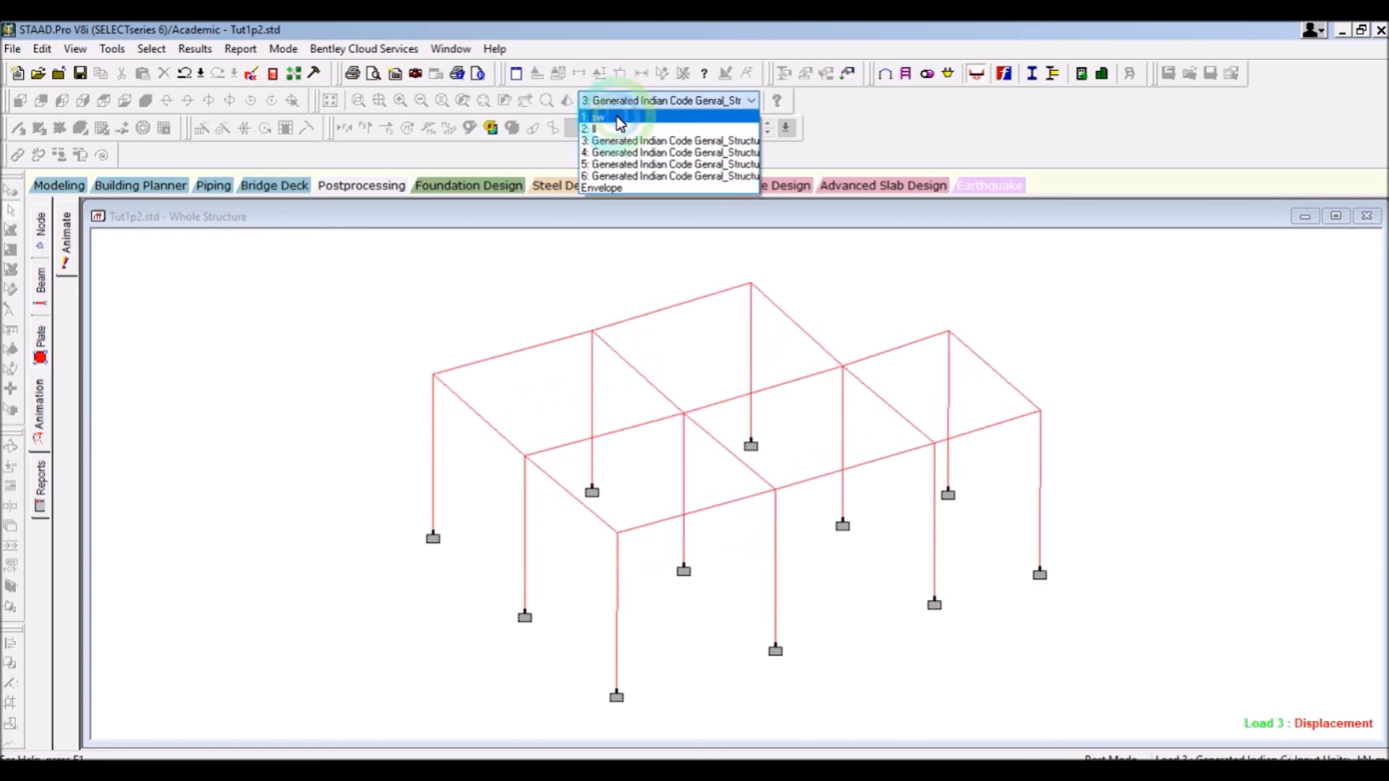
{"action": "left_click", "coordinate": [617, 116]}
{"action": "left_click", "coordinate": [618, 102]}
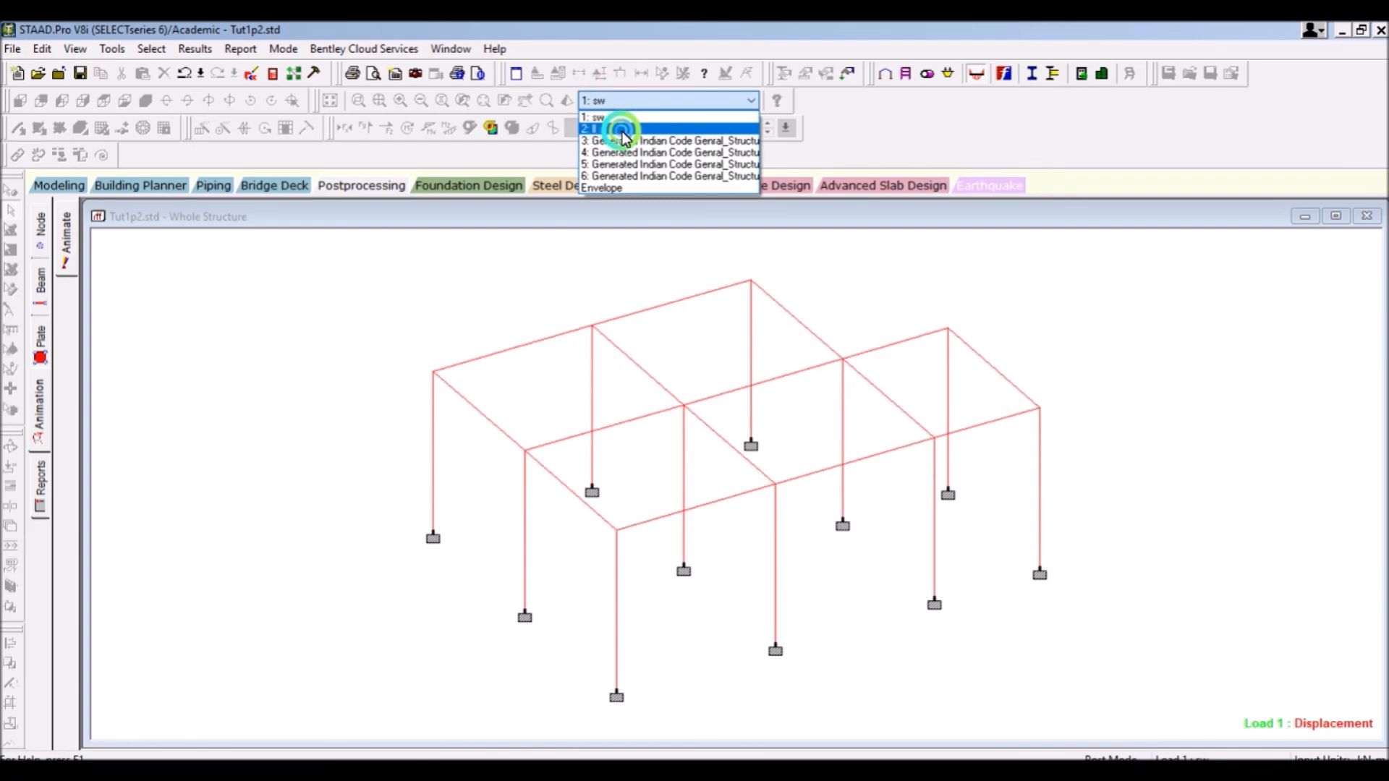
{"action": "left_click", "coordinate": [622, 130]}
{"action": "left_click", "coordinate": [611, 101]}
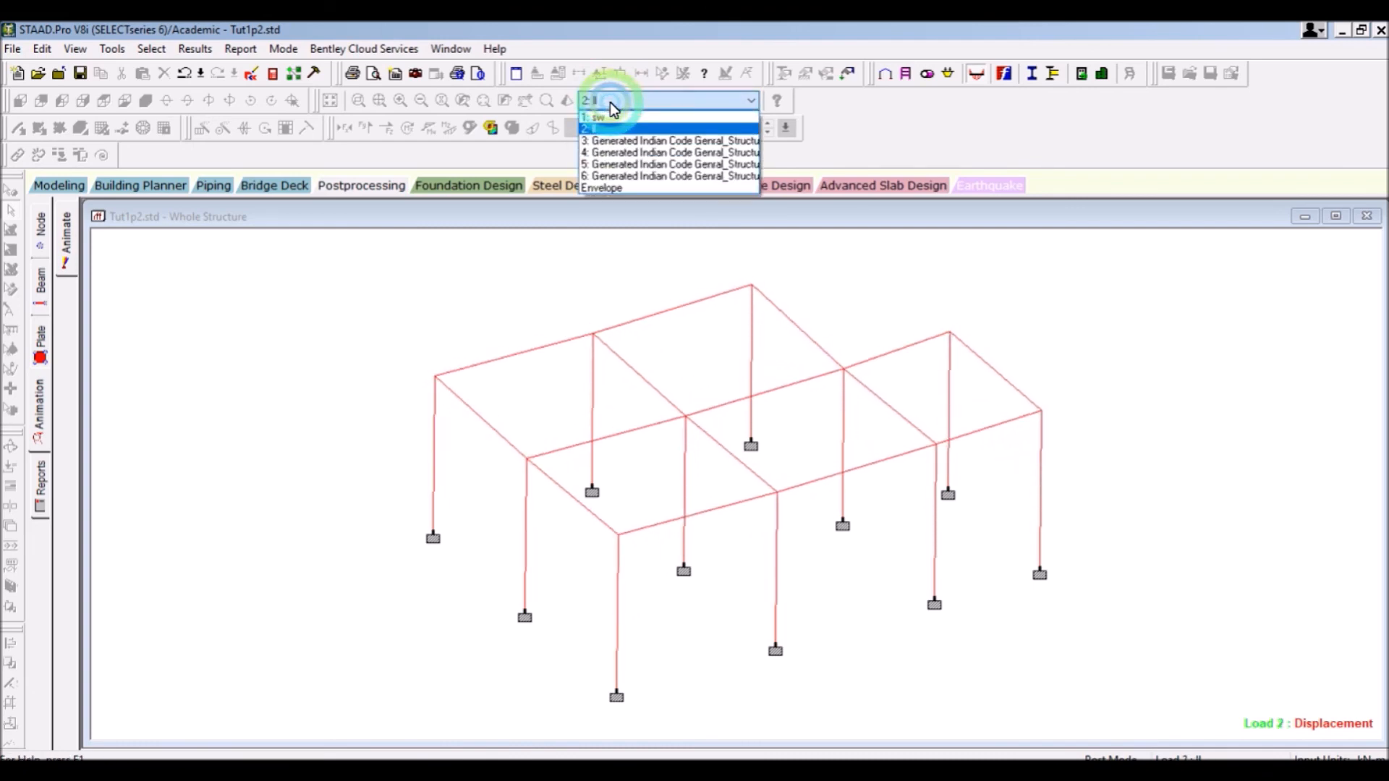
{"action": "left_click", "coordinate": [621, 142]}
{"action": "left_click", "coordinate": [619, 176]}
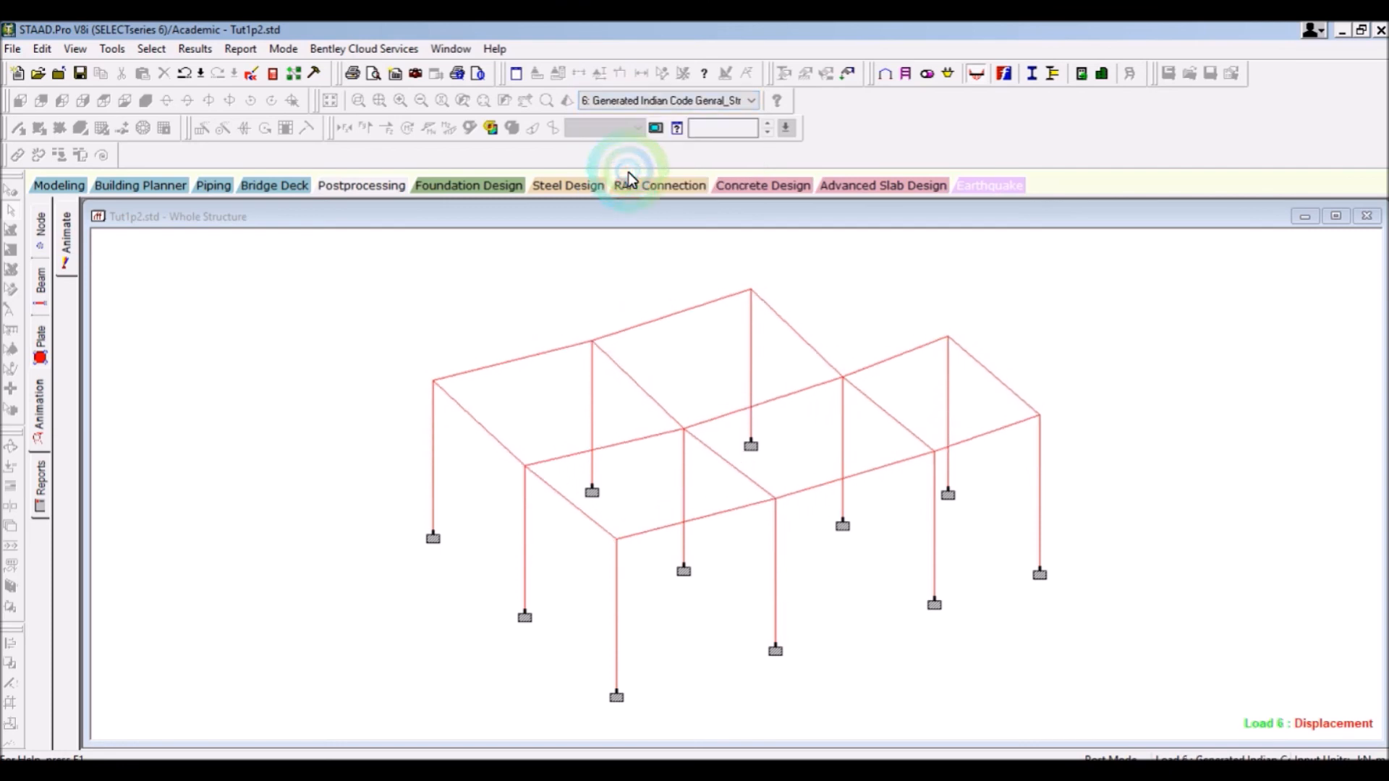
{"action": "left_click", "coordinate": [610, 105]}
{"action": "left_click", "coordinate": [626, 153]}
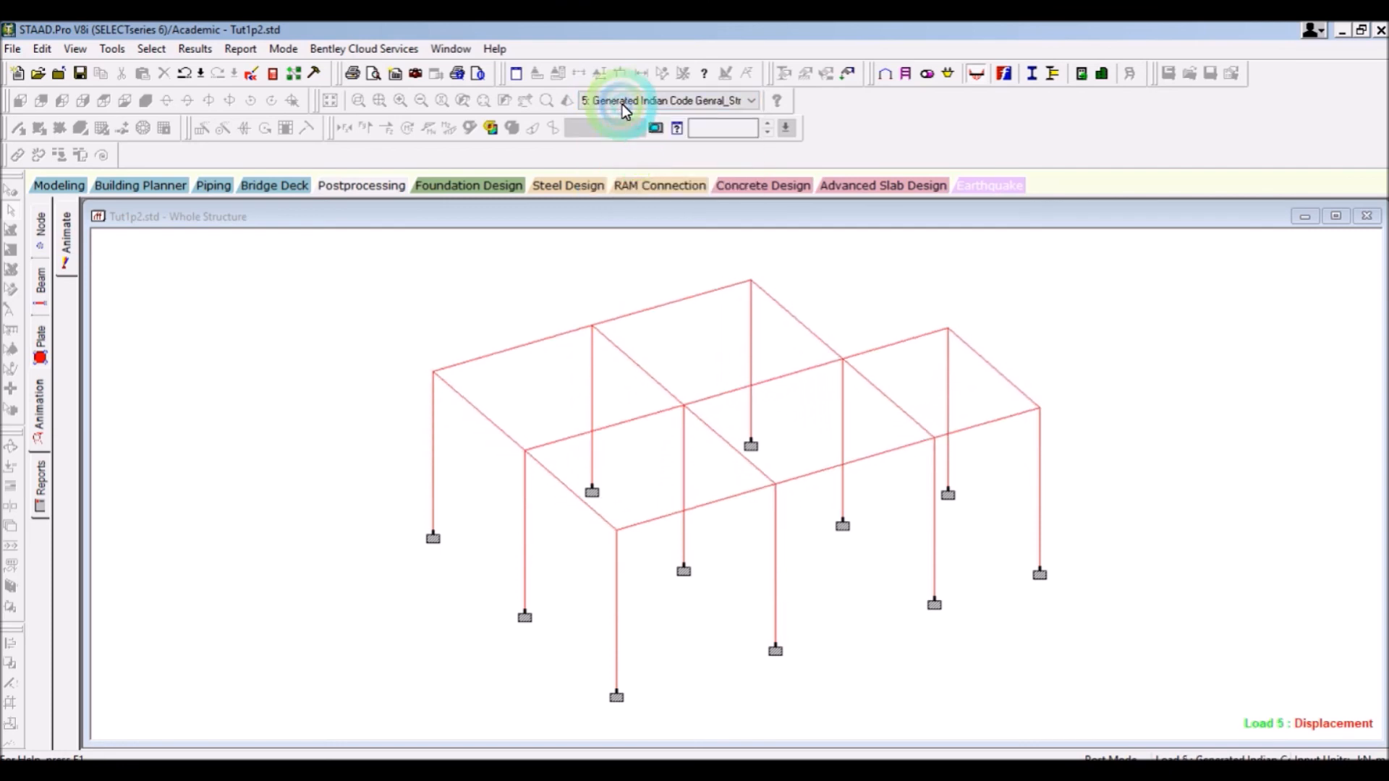
{"action": "scroll", "coordinate": [626, 105], "scroll_direction": "up", "scroll_amount": 3}
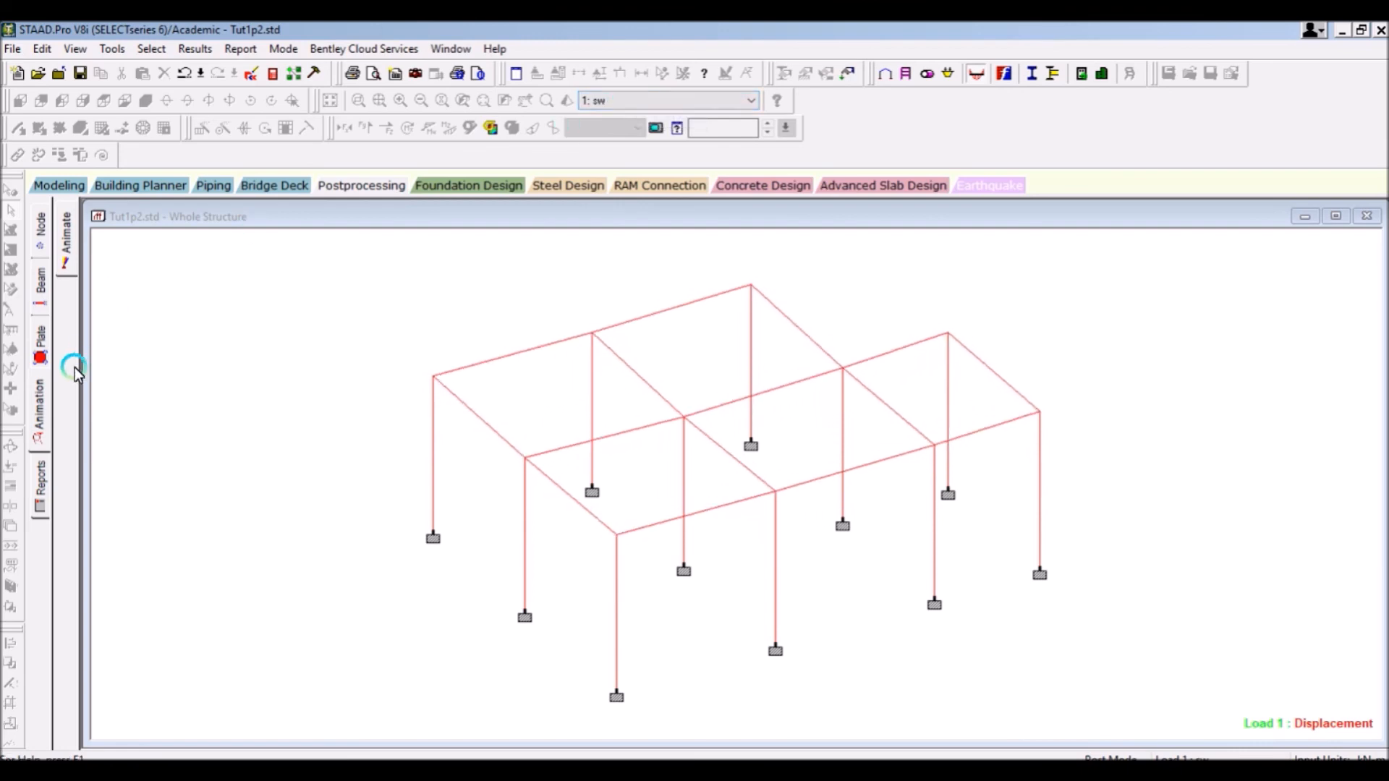
Step: End the deflection animation and return to the modeling mode
{"action": "left_click", "coordinate": [38, 444]}
{"action": "left_click", "coordinate": [68, 191]}
{"action": "left_click", "coordinate": [397, 302]}
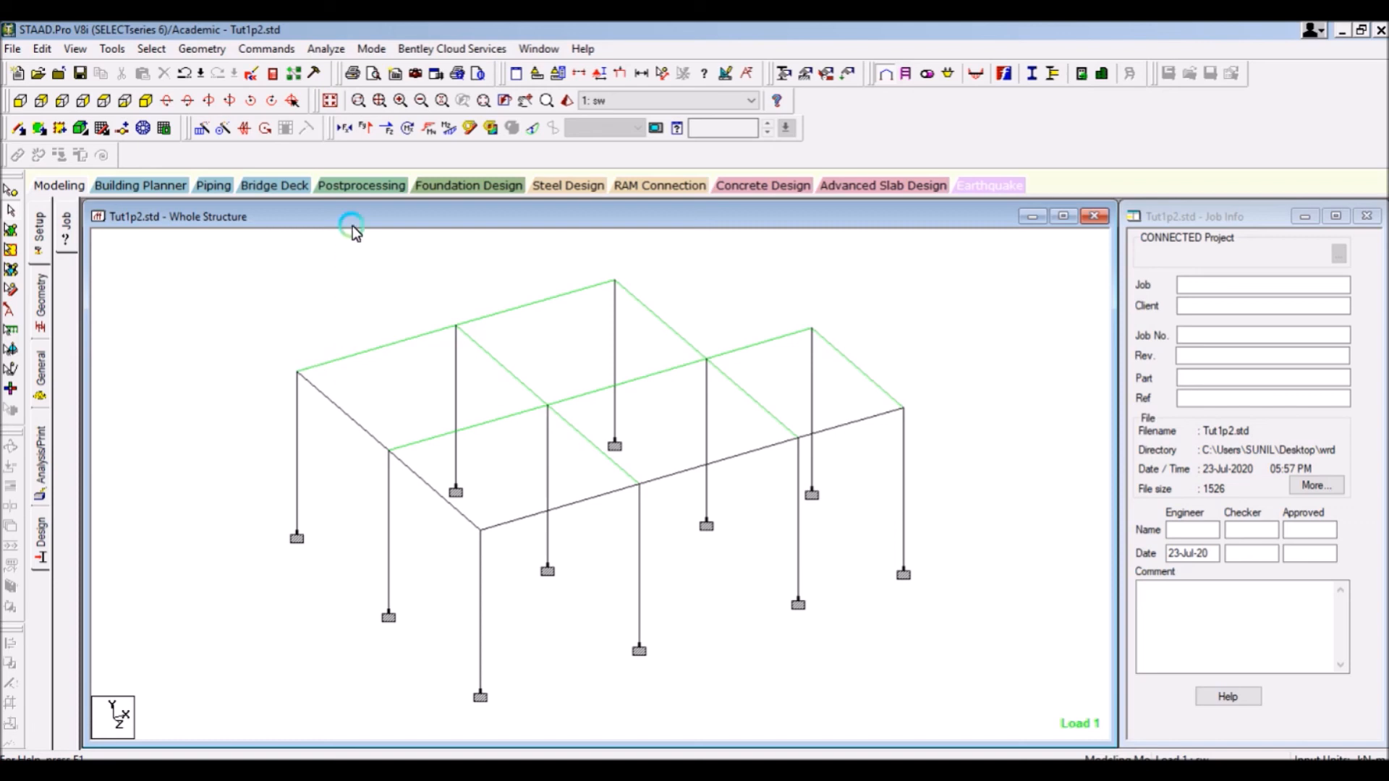
Step: Show the beam graphs in postprocessing and examine Mz, Fy and Fx for roof beams 12 and 13 under load case 1
{"action": "left_click", "coordinate": [350, 190]}
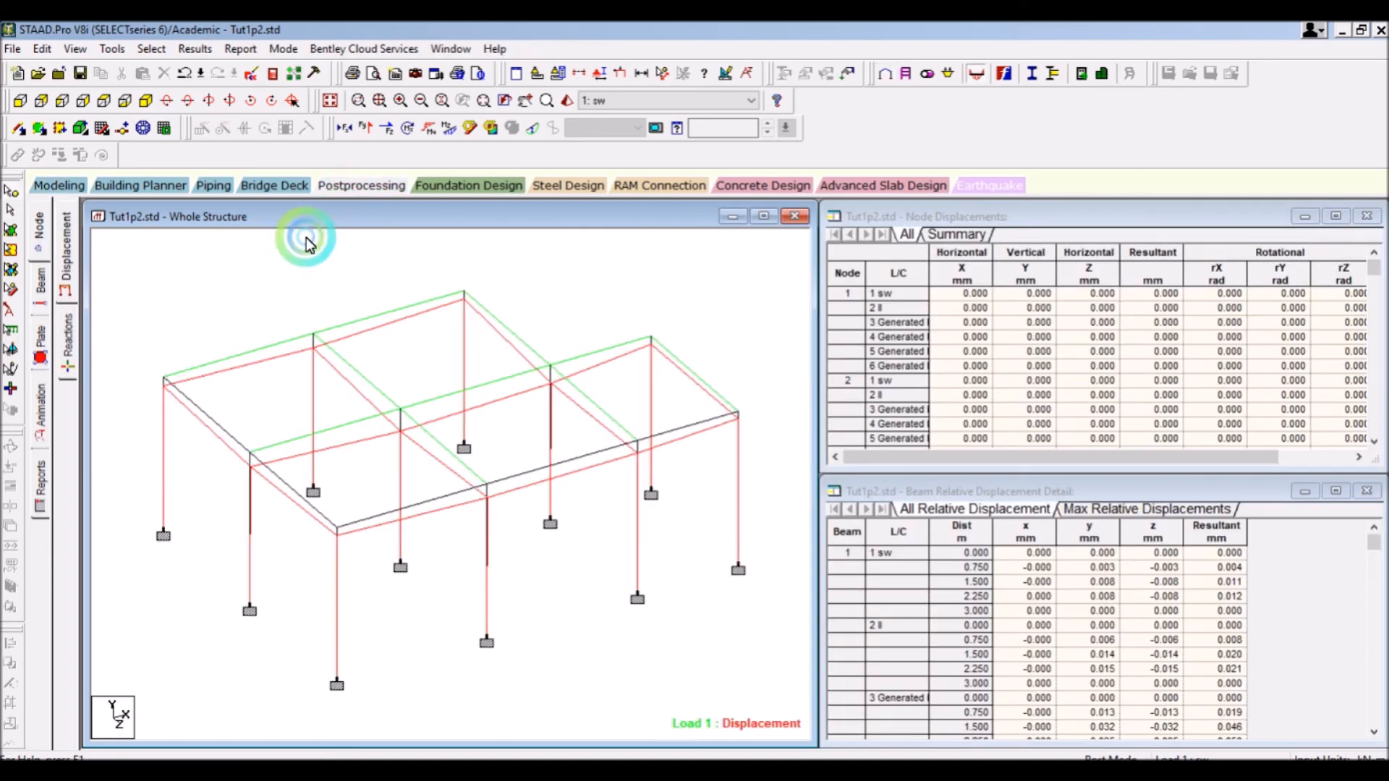
{"action": "left_click", "coordinate": [39, 286]}
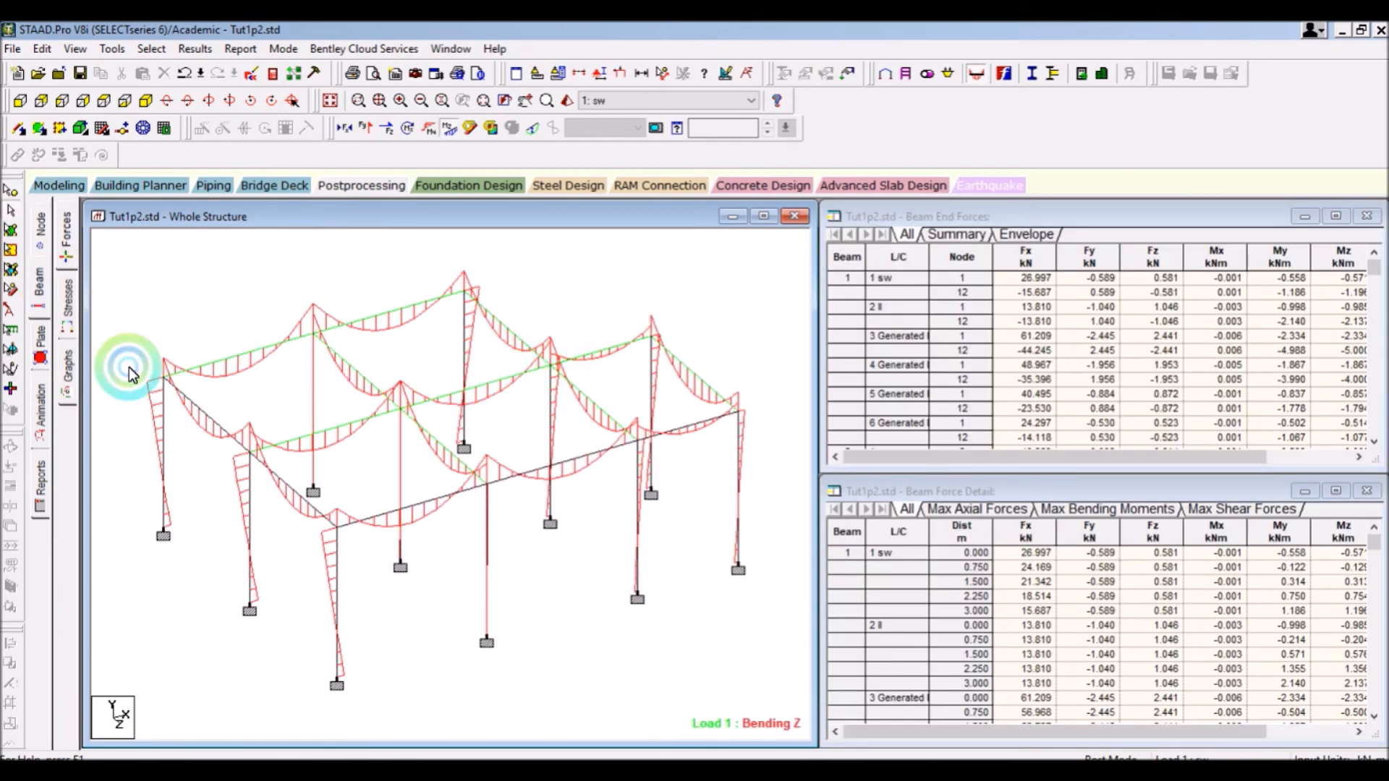
{"action": "left_click", "coordinate": [76, 378]}
{"action": "left_click", "coordinate": [506, 332]}
{"action": "left_click", "coordinate": [285, 364]}
{"action": "left_click", "coordinate": [1123, 290]}
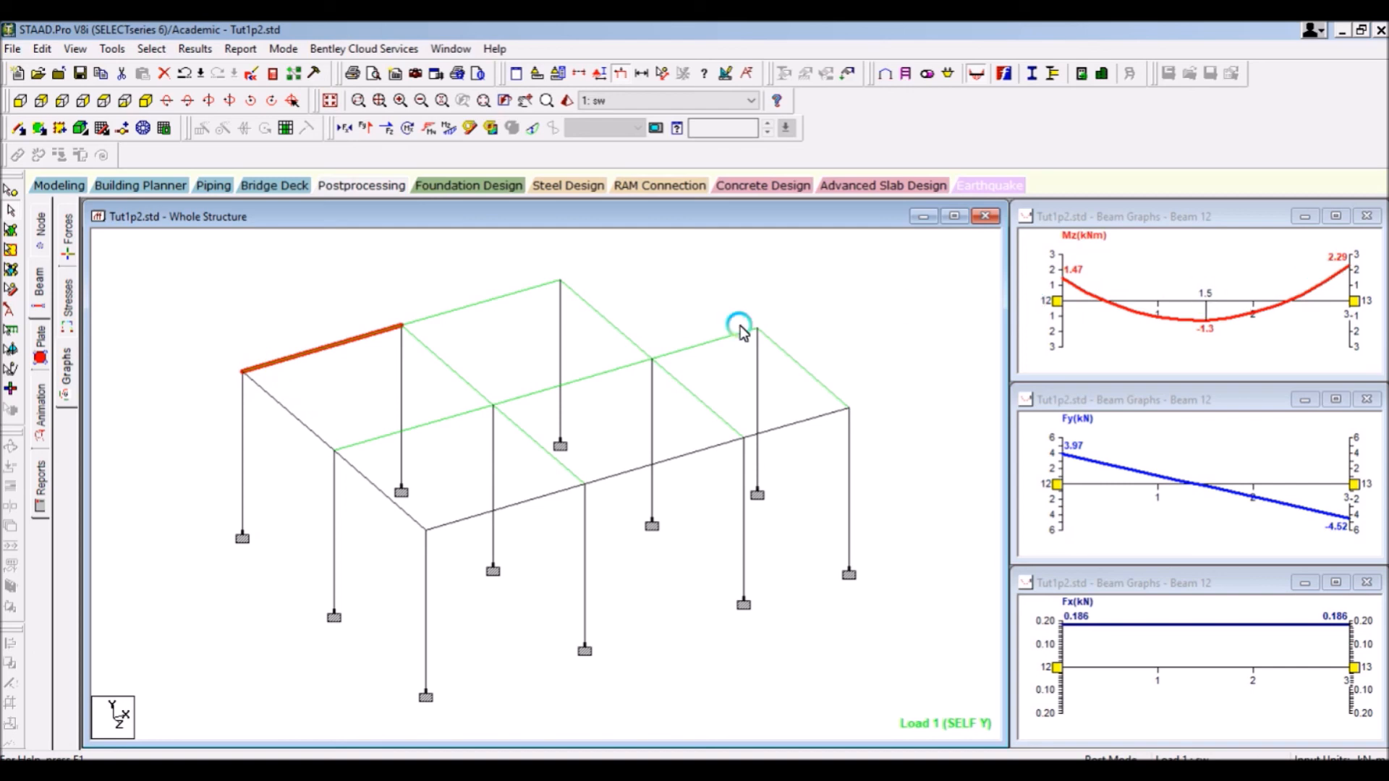
{"action": "left_click", "coordinate": [456, 316]}
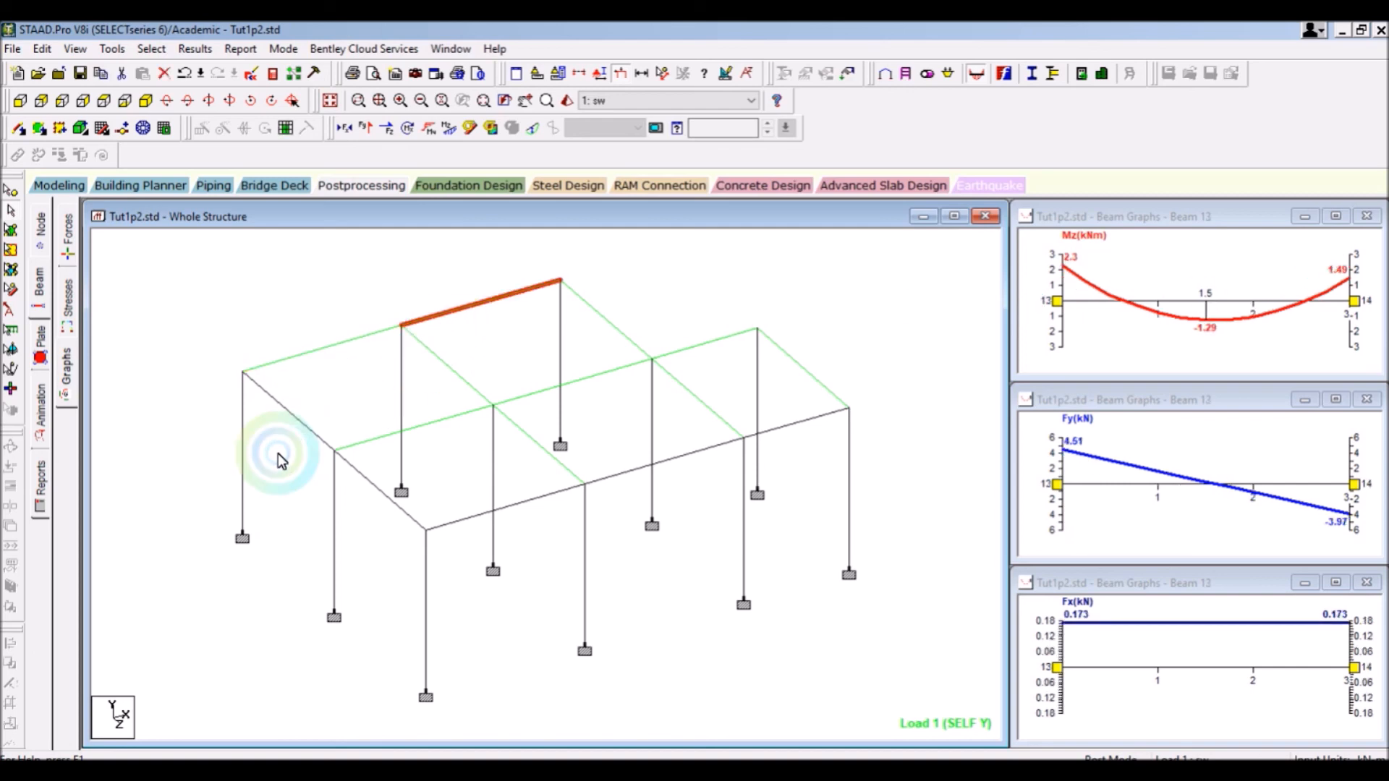
Step: Examine the moment, shear and axial force graphs of columns 1 and 7 and of roof beams 20, 21 and 15
{"action": "left_click", "coordinate": [241, 435]}
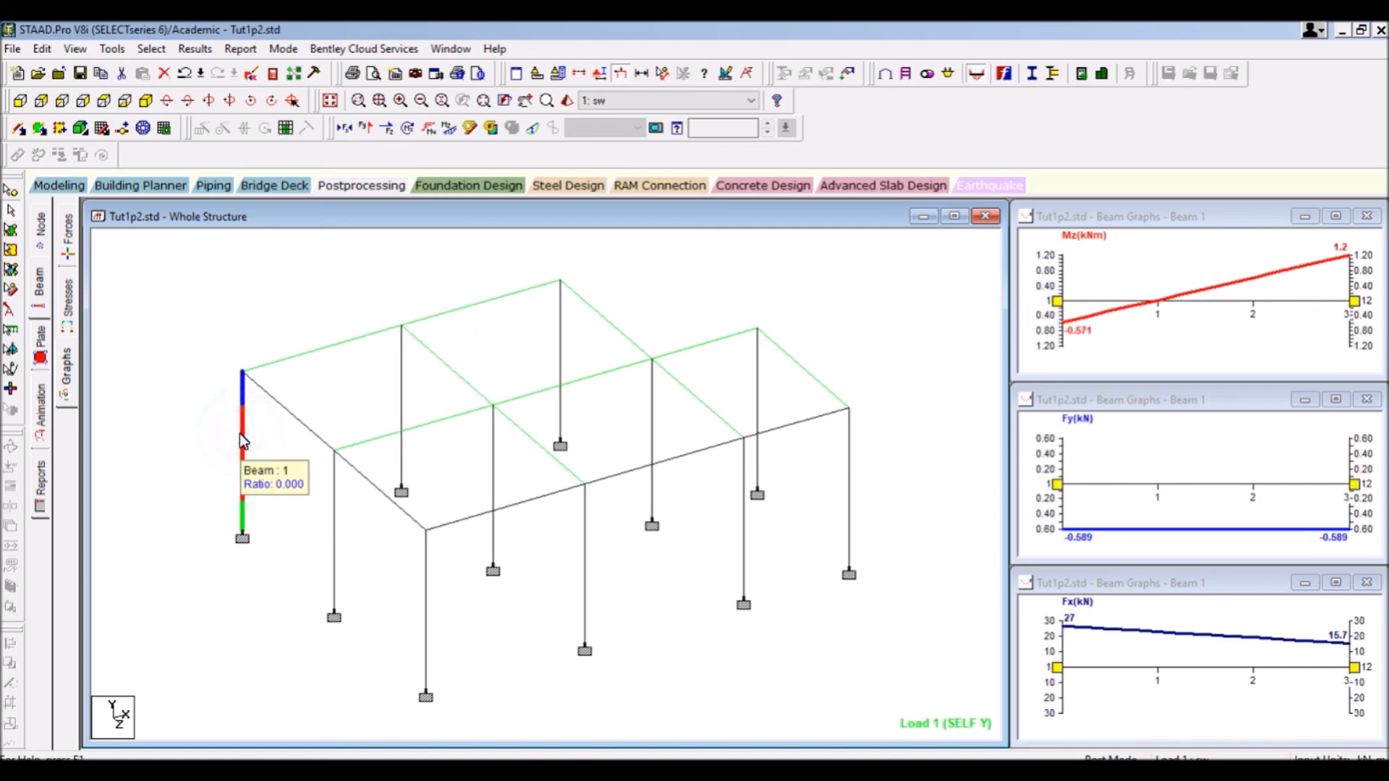
{"action": "left_click", "coordinate": [297, 419]}
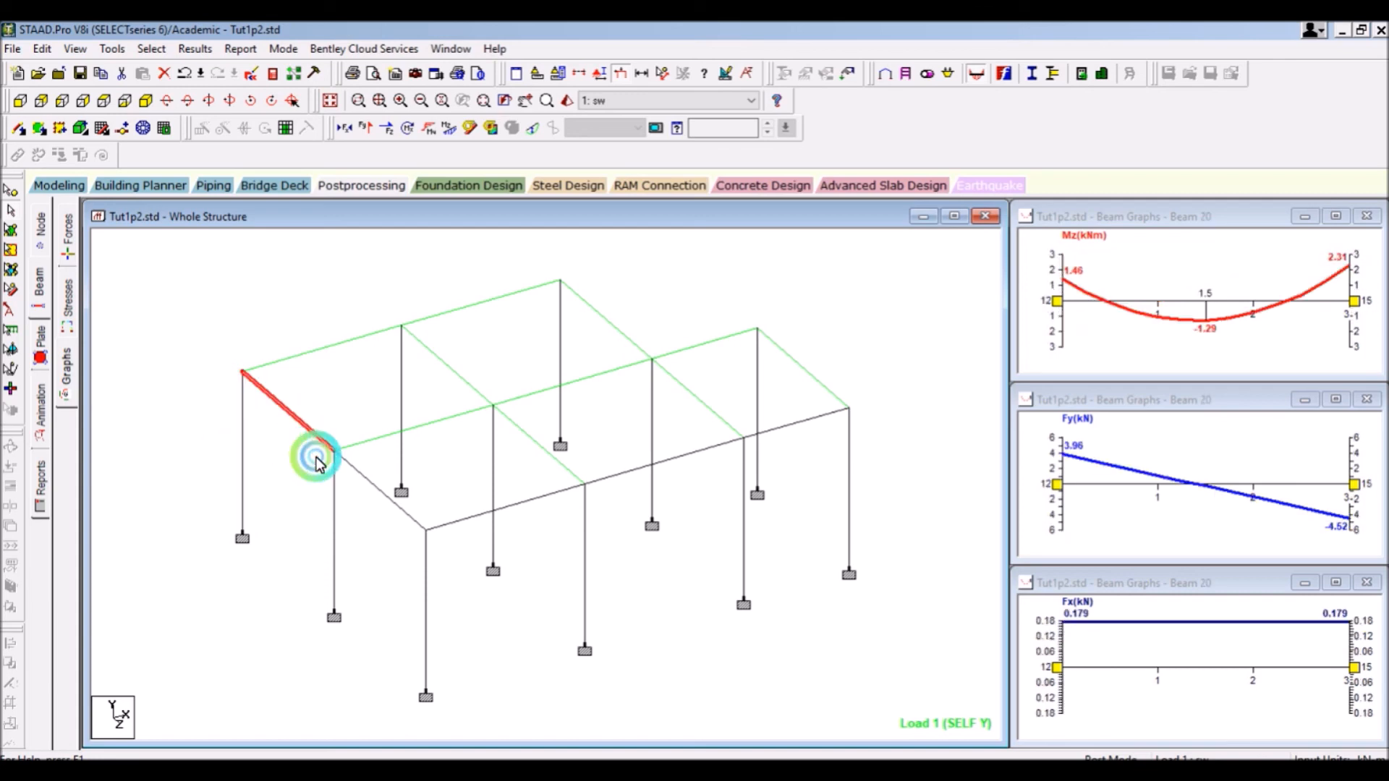
{"action": "left_click", "coordinate": [333, 481]}
{"action": "left_click", "coordinate": [424, 551]}
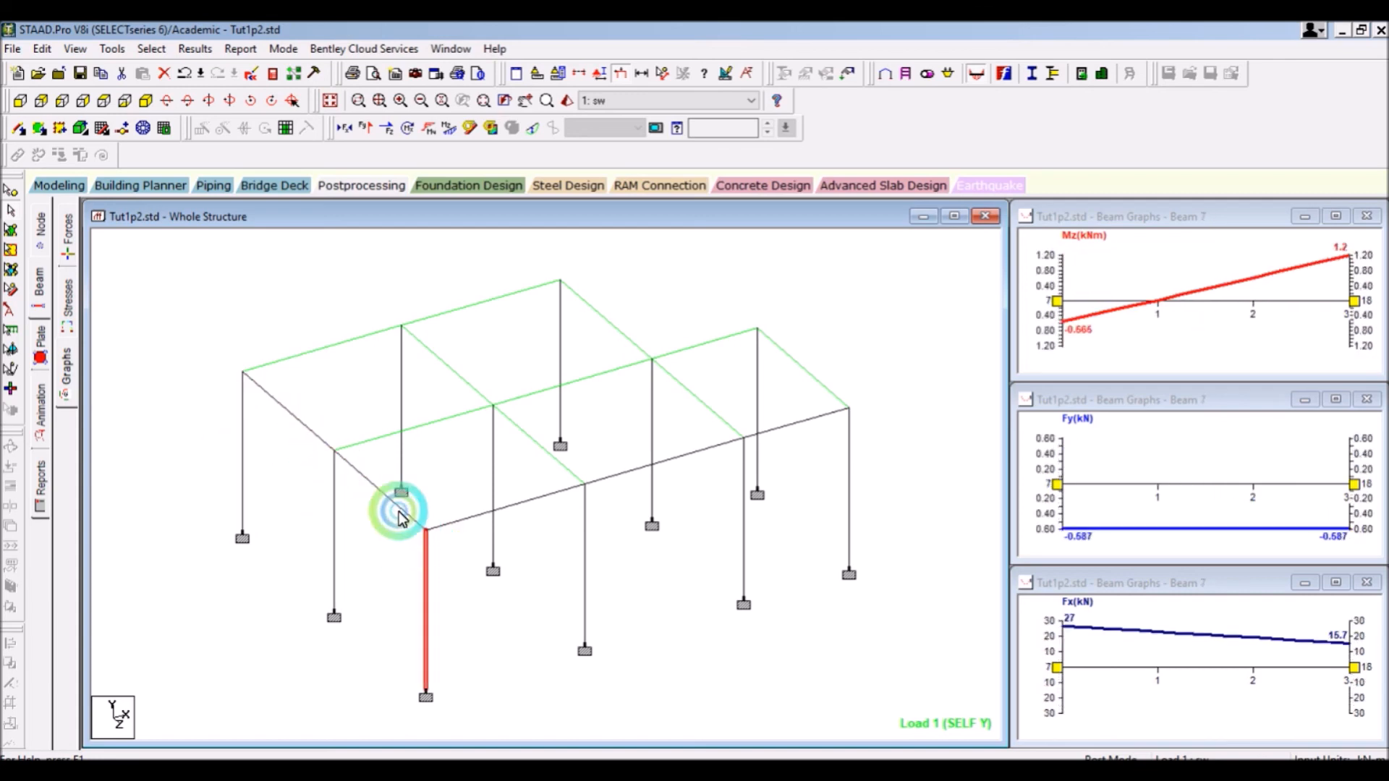
{"action": "left_click", "coordinate": [396, 511]}
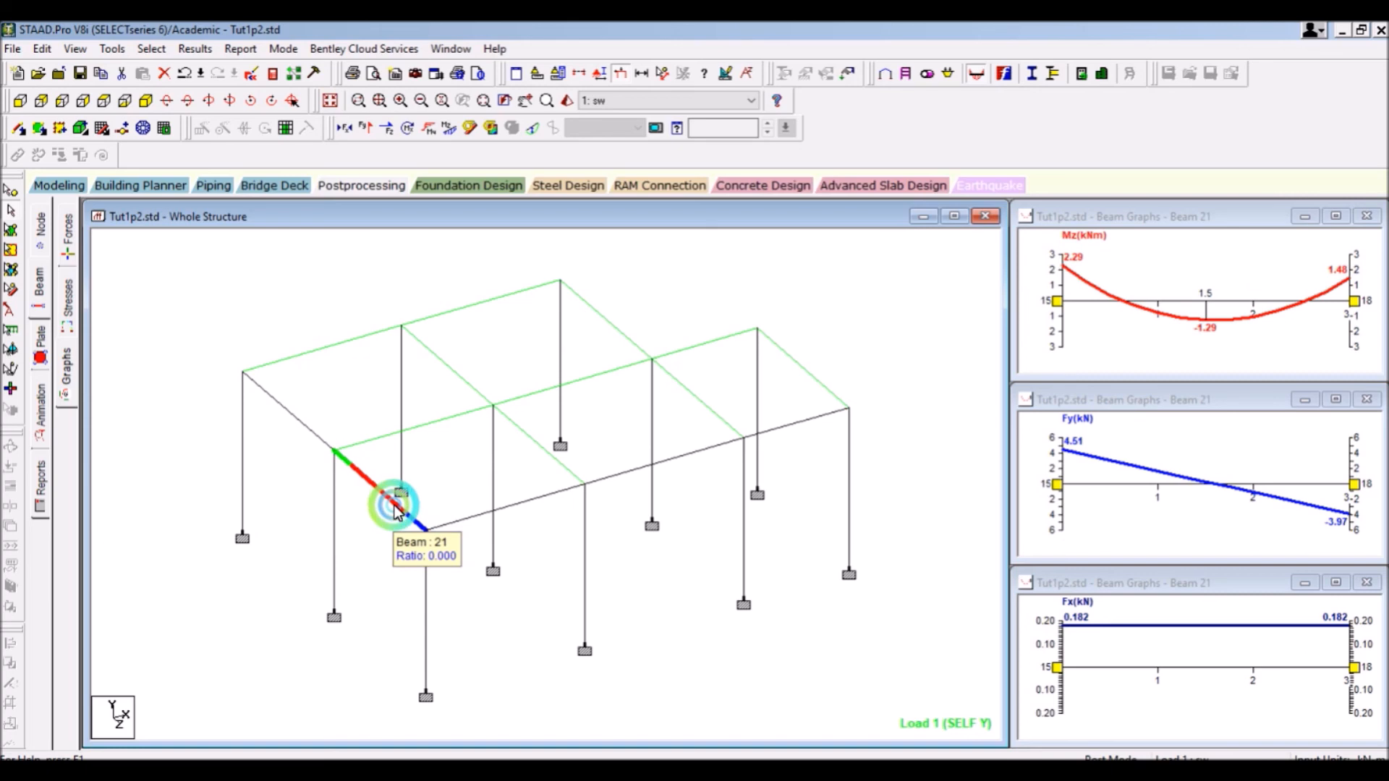
{"action": "left_click", "coordinate": [527, 434]}
{"action": "left_click", "coordinate": [532, 400]}
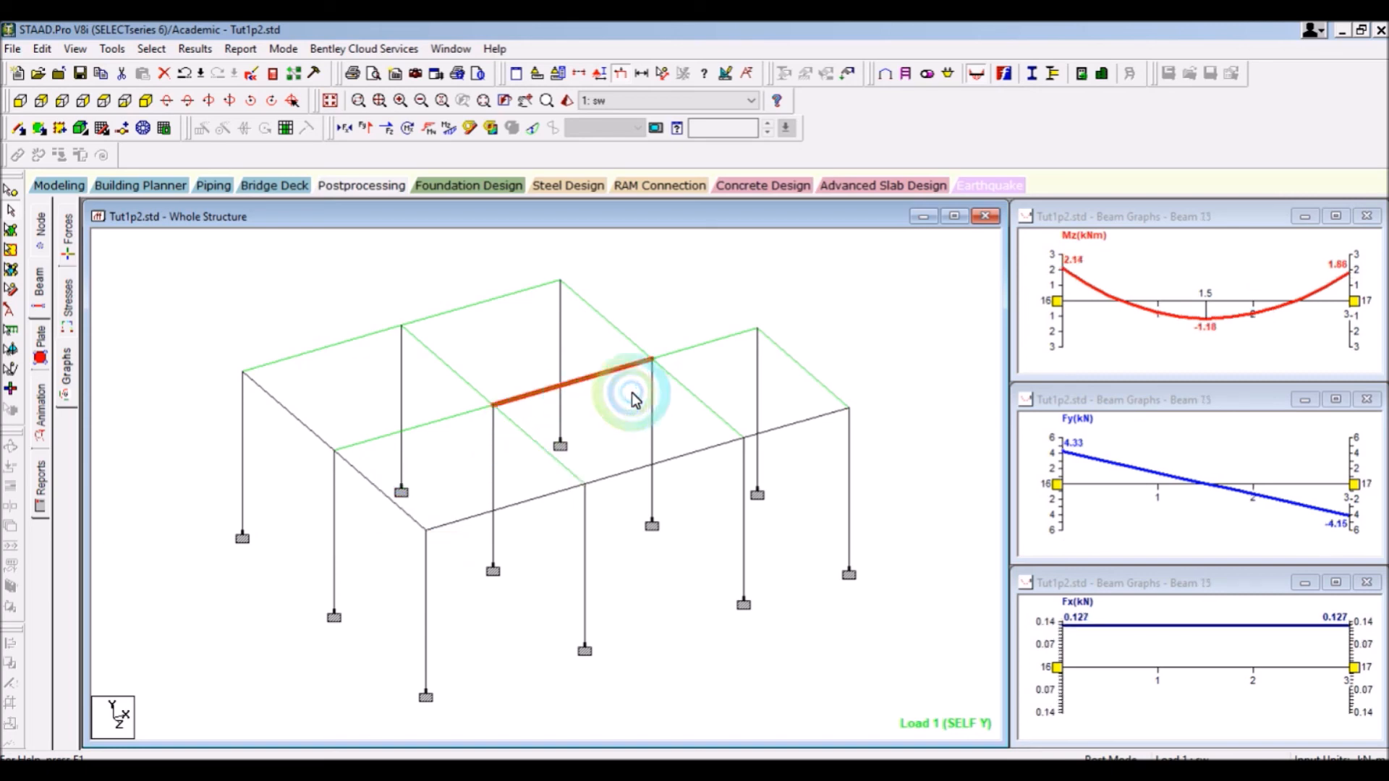
Step: Review beam 12's geometry, property, loading, shear bending and deflection details in modeling mode and close them
{"action": "left_click", "coordinate": [74, 186]}
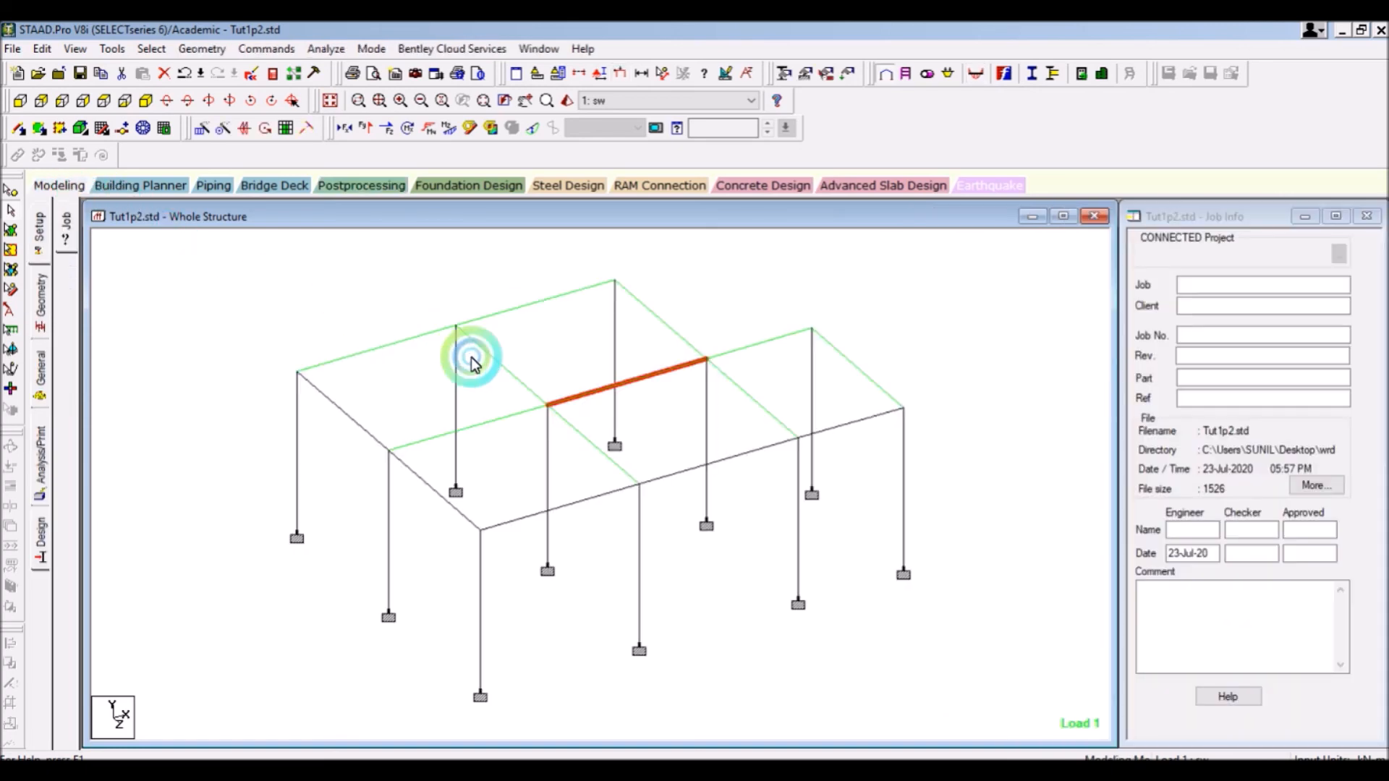
{"action": "double_click", "coordinate": [409, 346]}
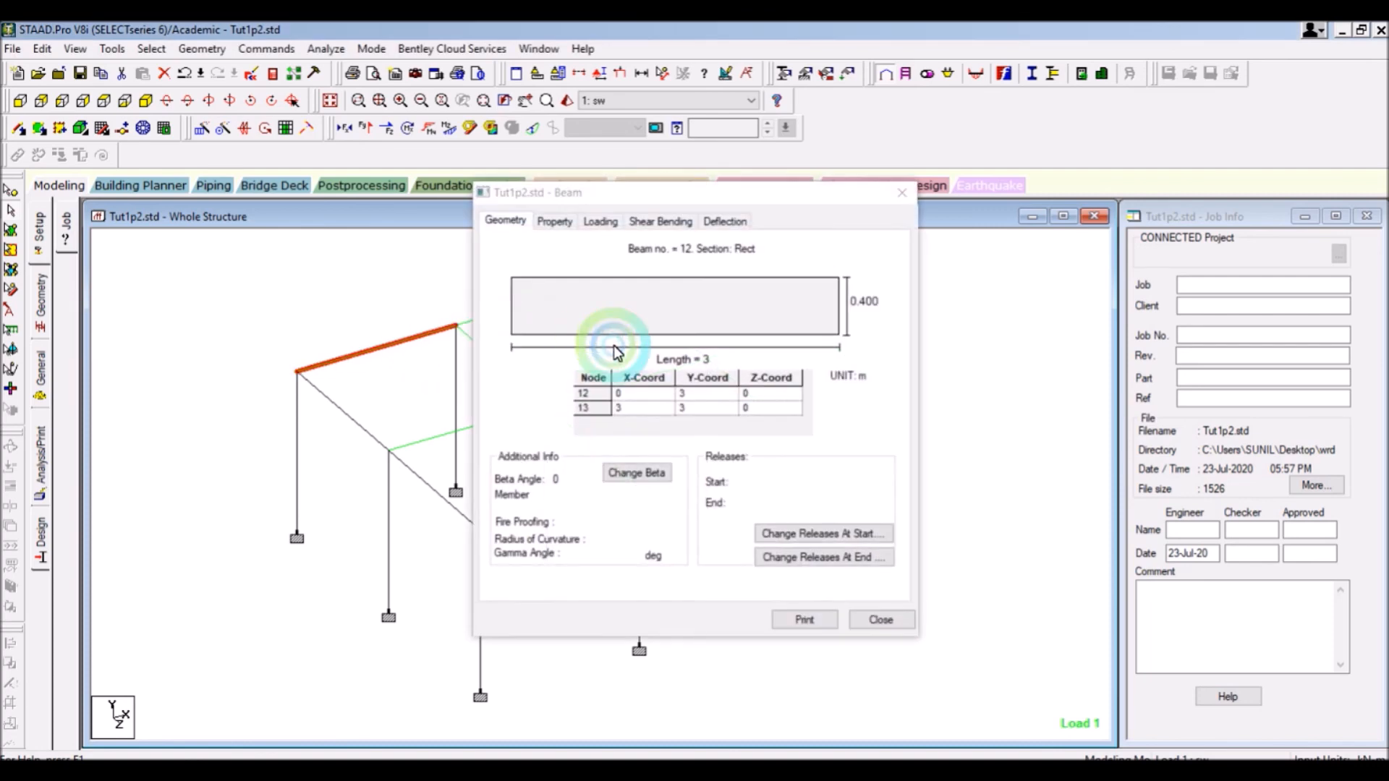
{"action": "left_click", "coordinate": [554, 222]}
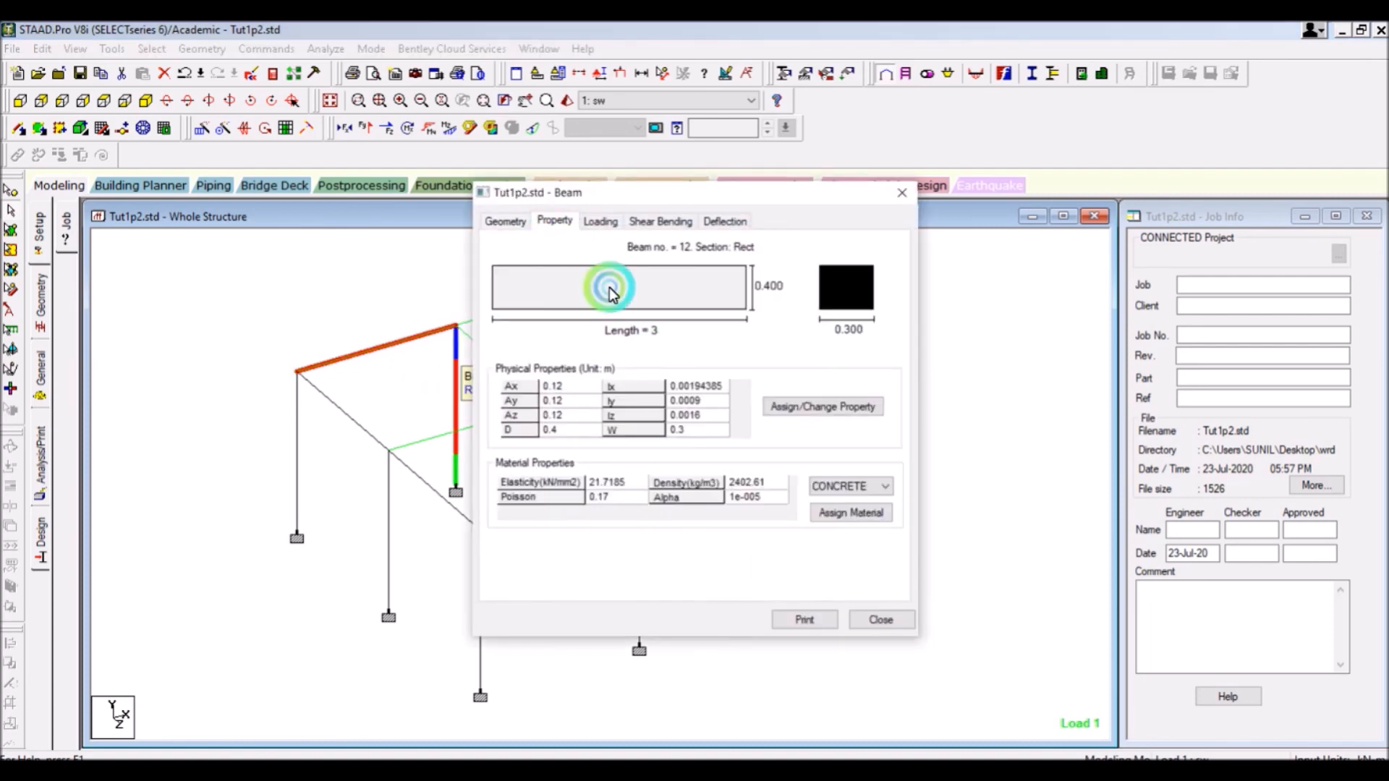
{"action": "left_click", "coordinate": [599, 222]}
{"action": "left_click", "coordinate": [819, 311]}
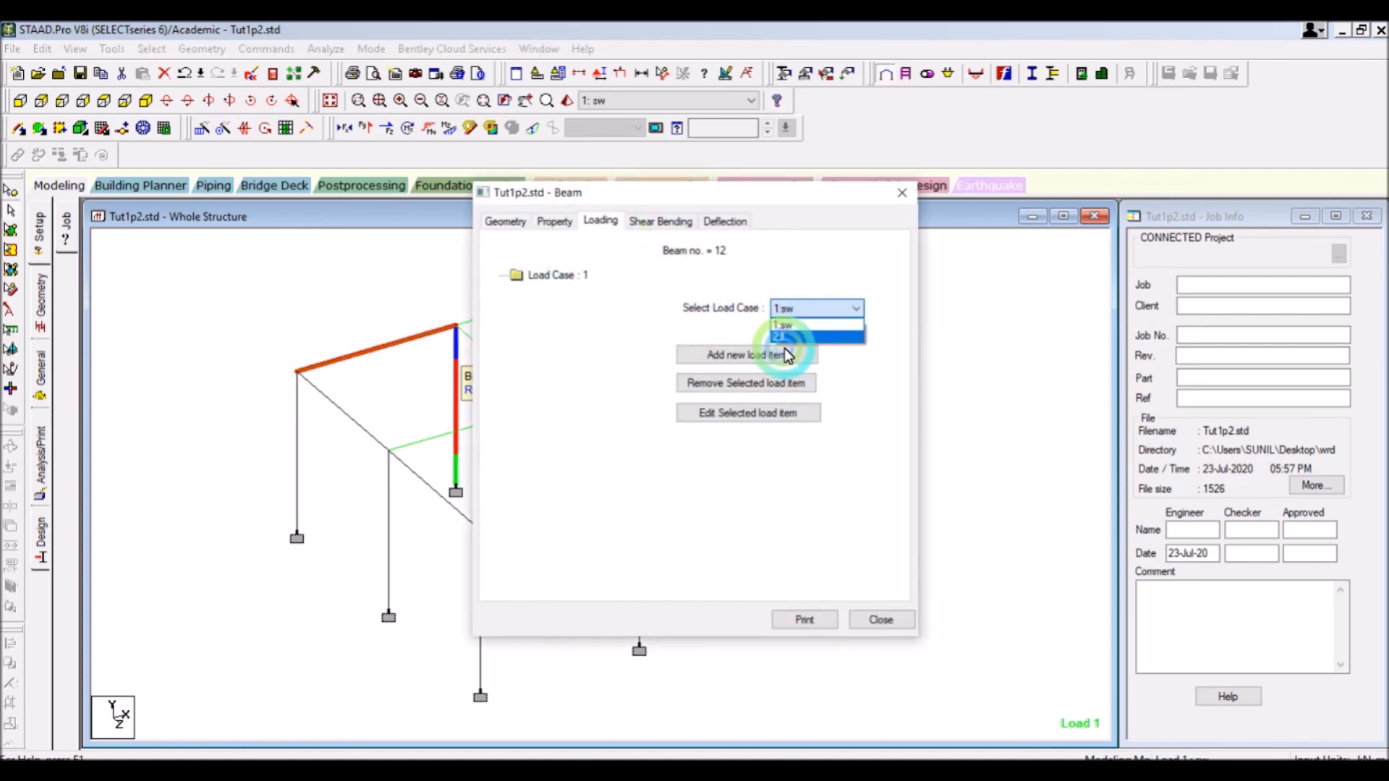
{"action": "left_click", "coordinate": [783, 322]}
{"action": "left_click", "coordinate": [644, 221]}
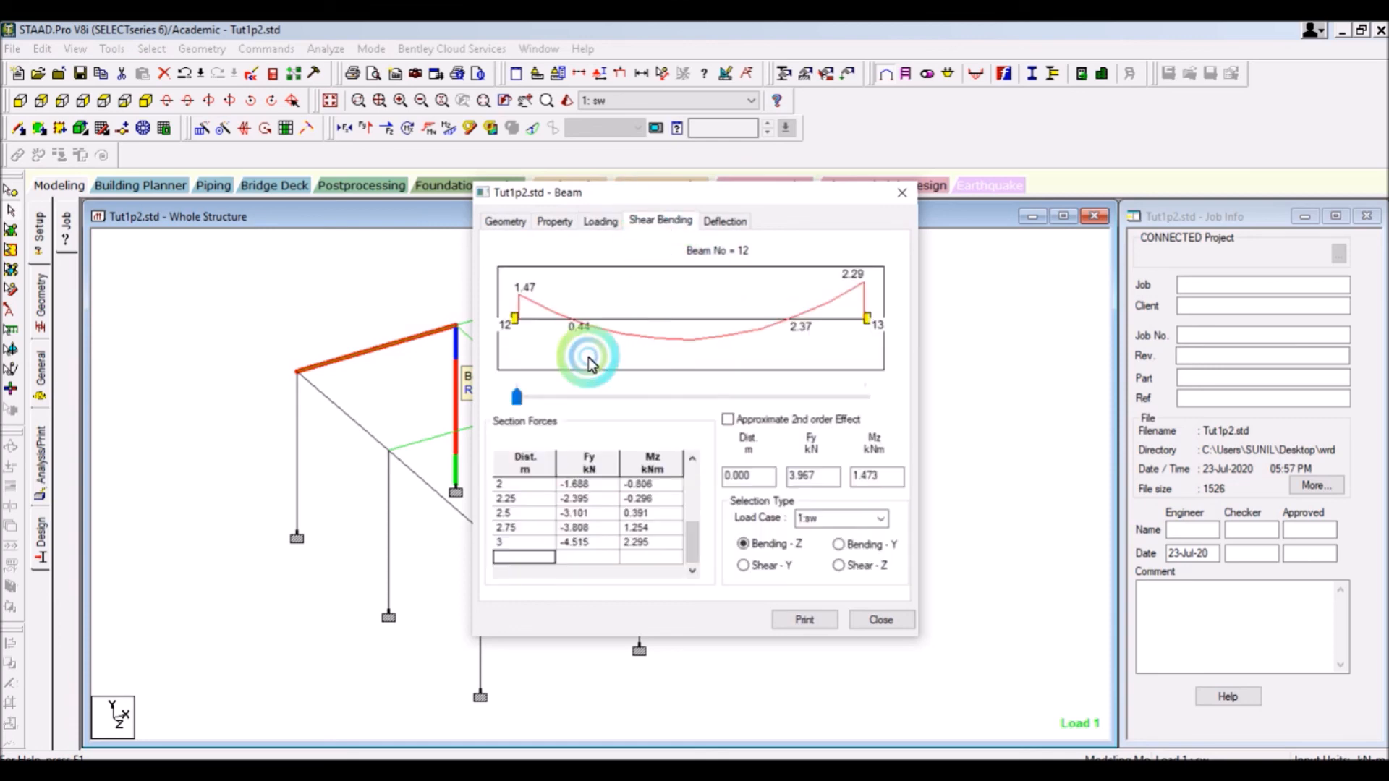
{"action": "left_click", "coordinate": [729, 223]}
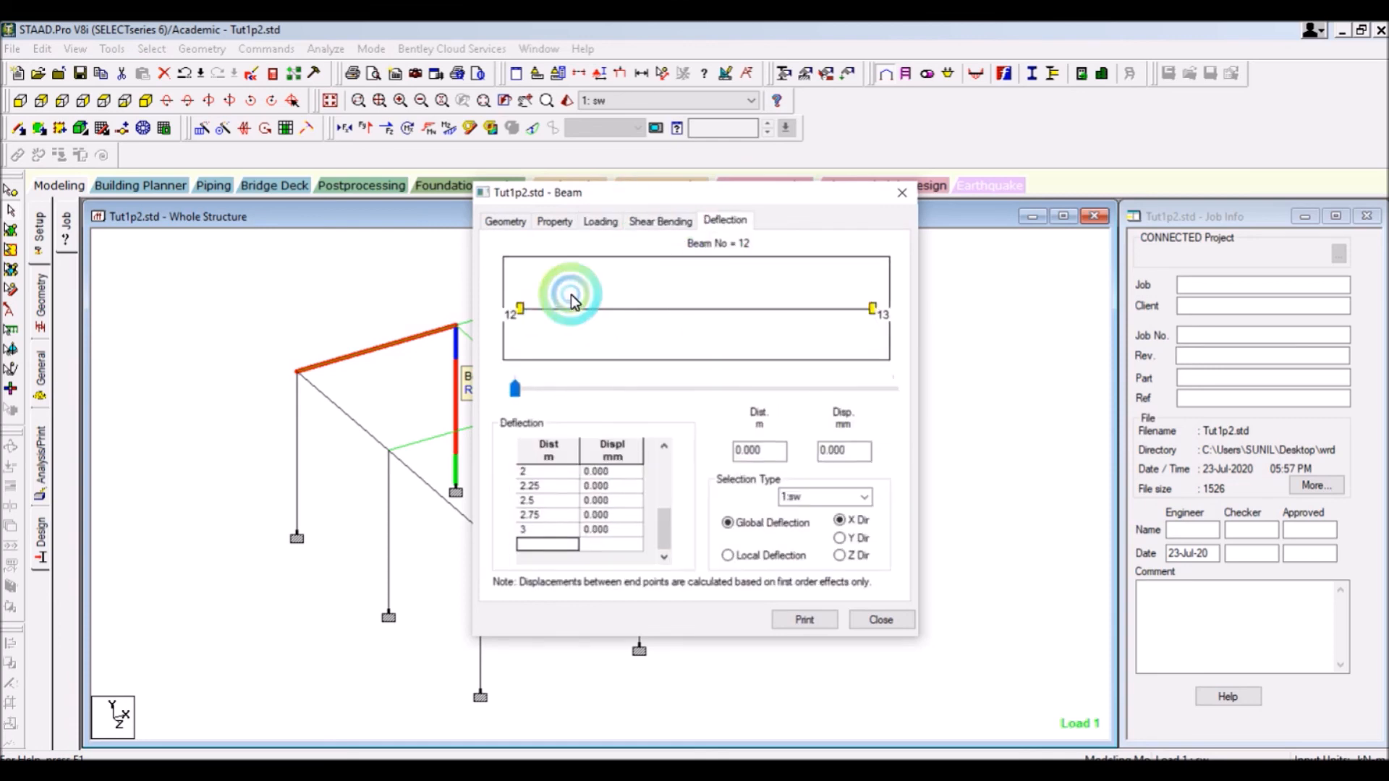
{"action": "left_click", "coordinate": [903, 192]}
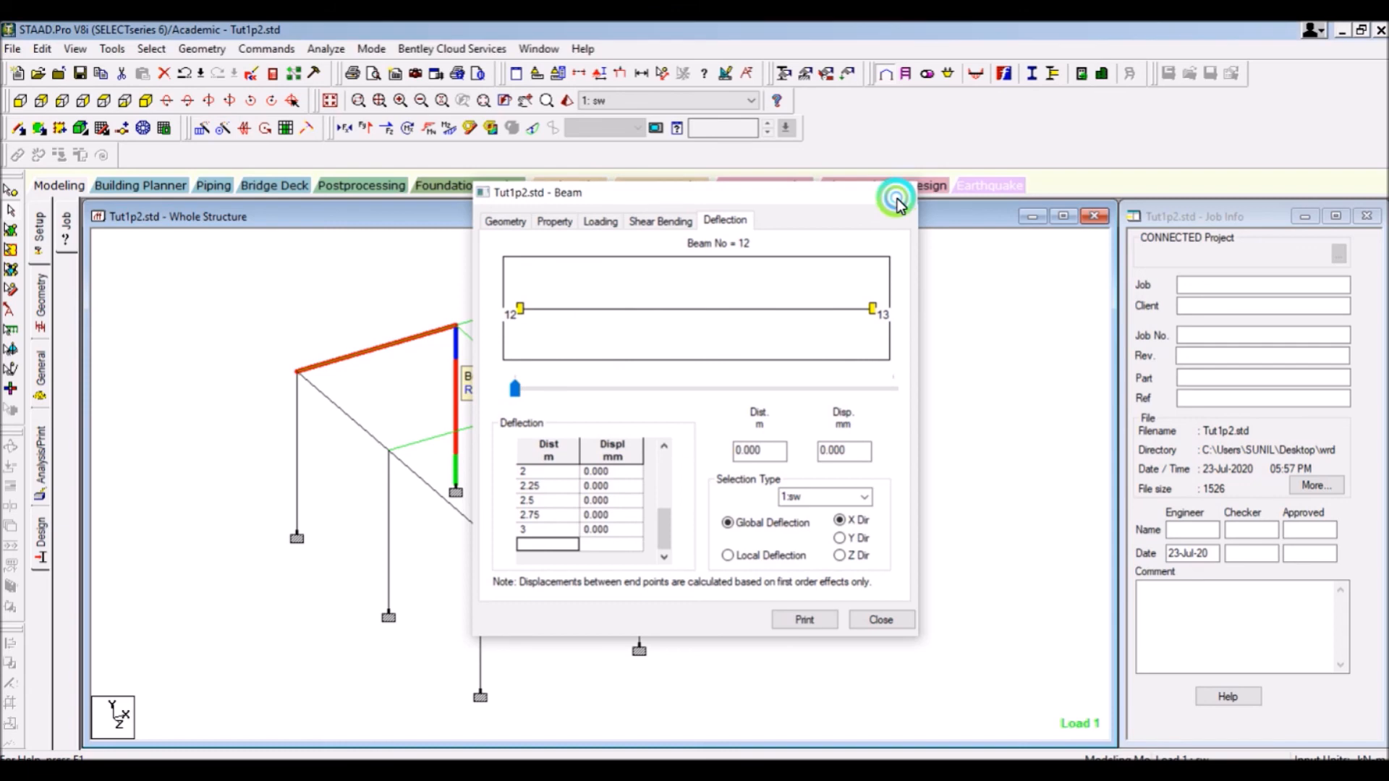
Step: Check the node and beam displacement results in postprocessing once more and return to modeling
{"action": "left_click", "coordinate": [372, 186]}
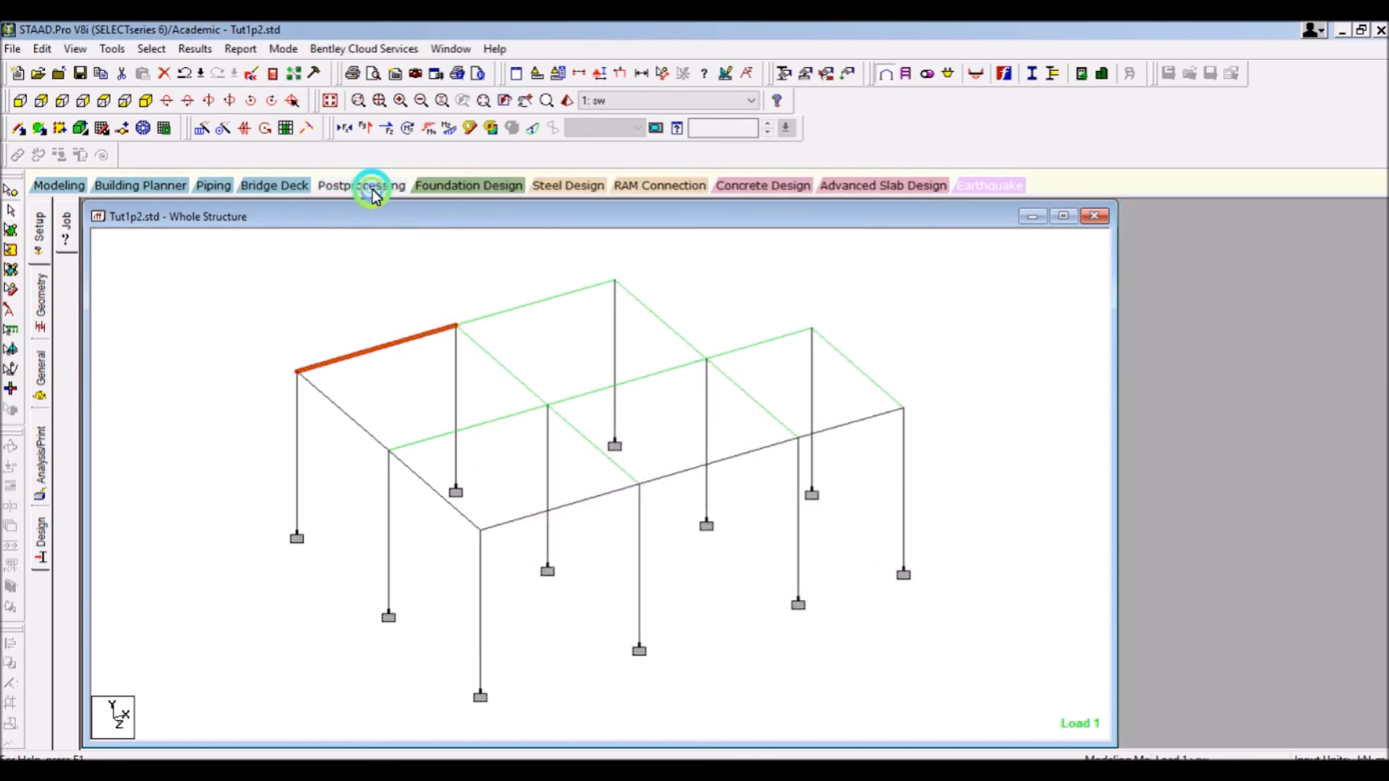
{"action": "left_click", "coordinate": [298, 294]}
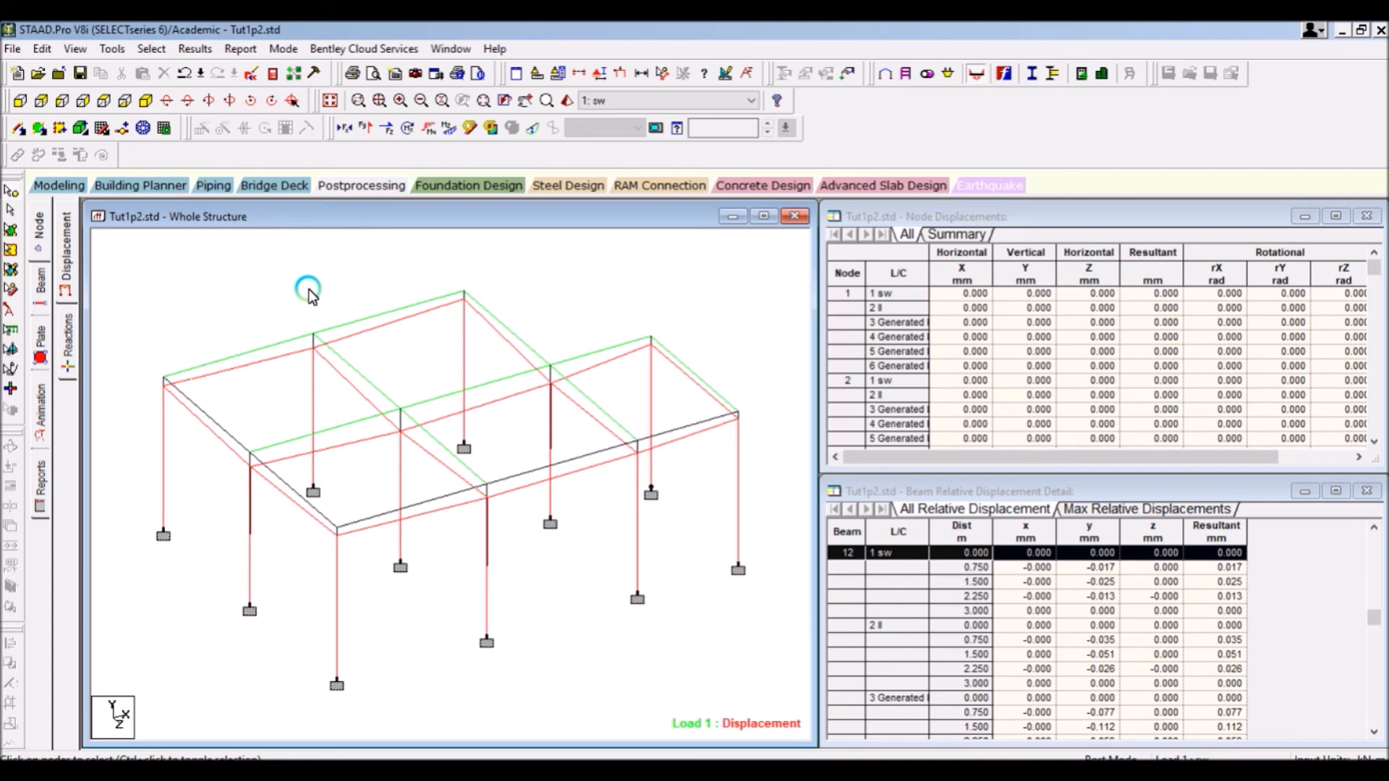
{"action": "left_click", "coordinate": [47, 187]}
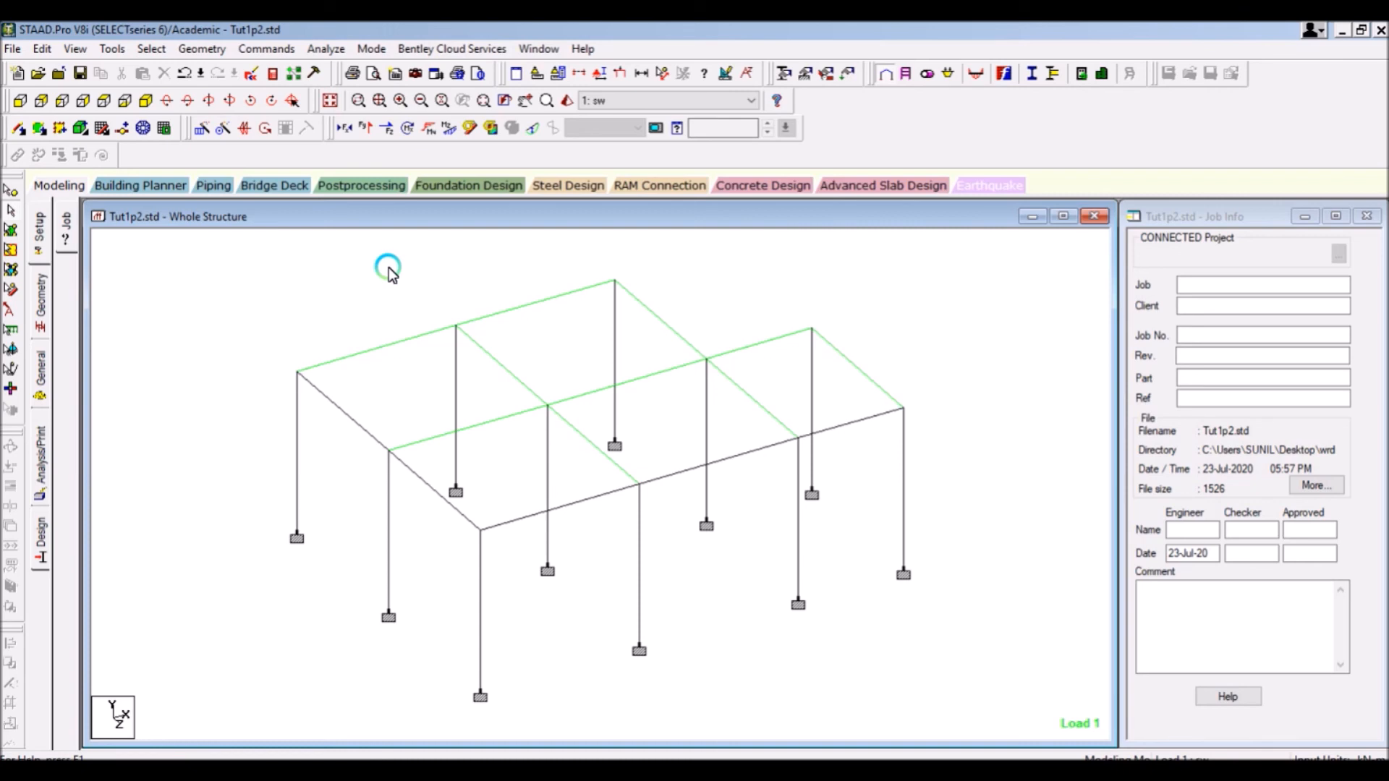
Step: Look through the design code choices for steel and concrete design, and leave the design settings without assigning anything
{"action": "left_click", "coordinate": [44, 521]}
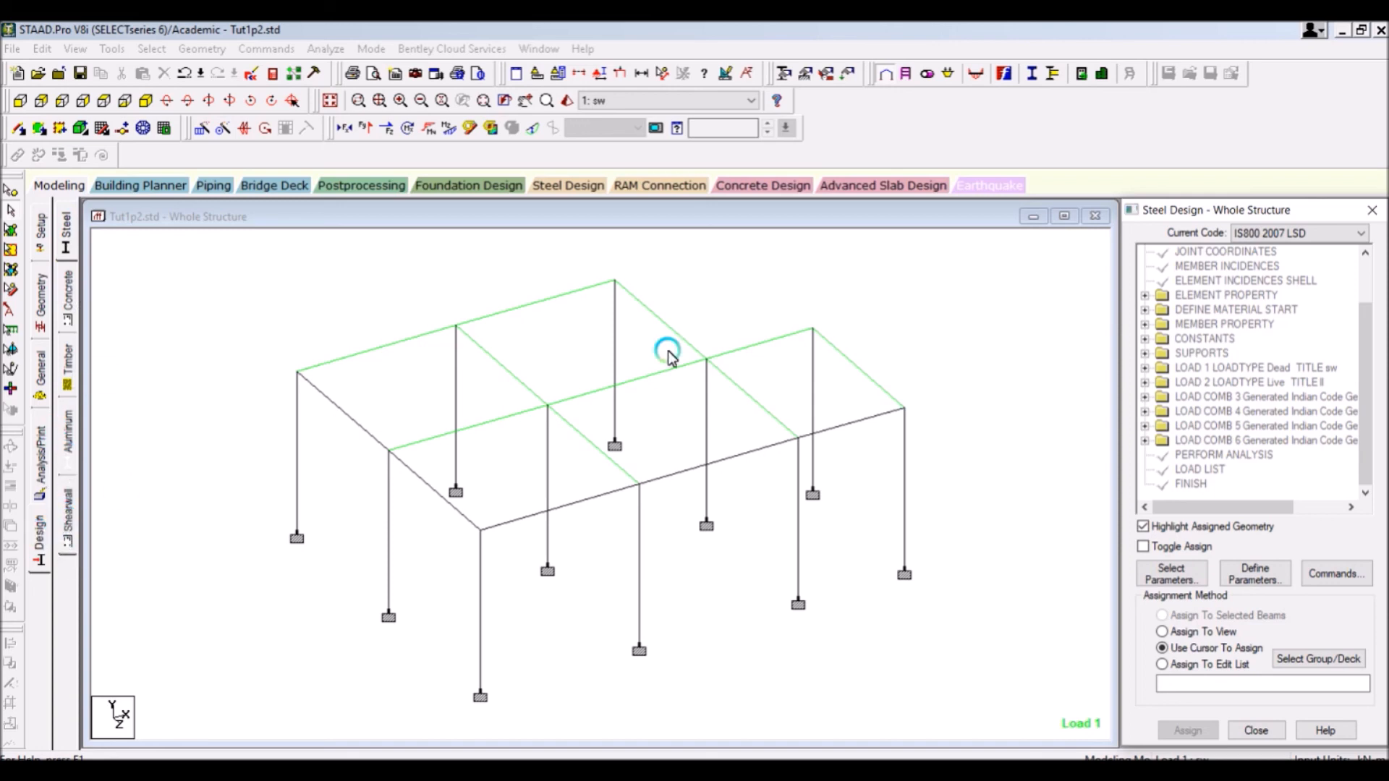
{"action": "left_click", "coordinate": [1283, 234]}
{"action": "left_click", "coordinate": [1282, 233]}
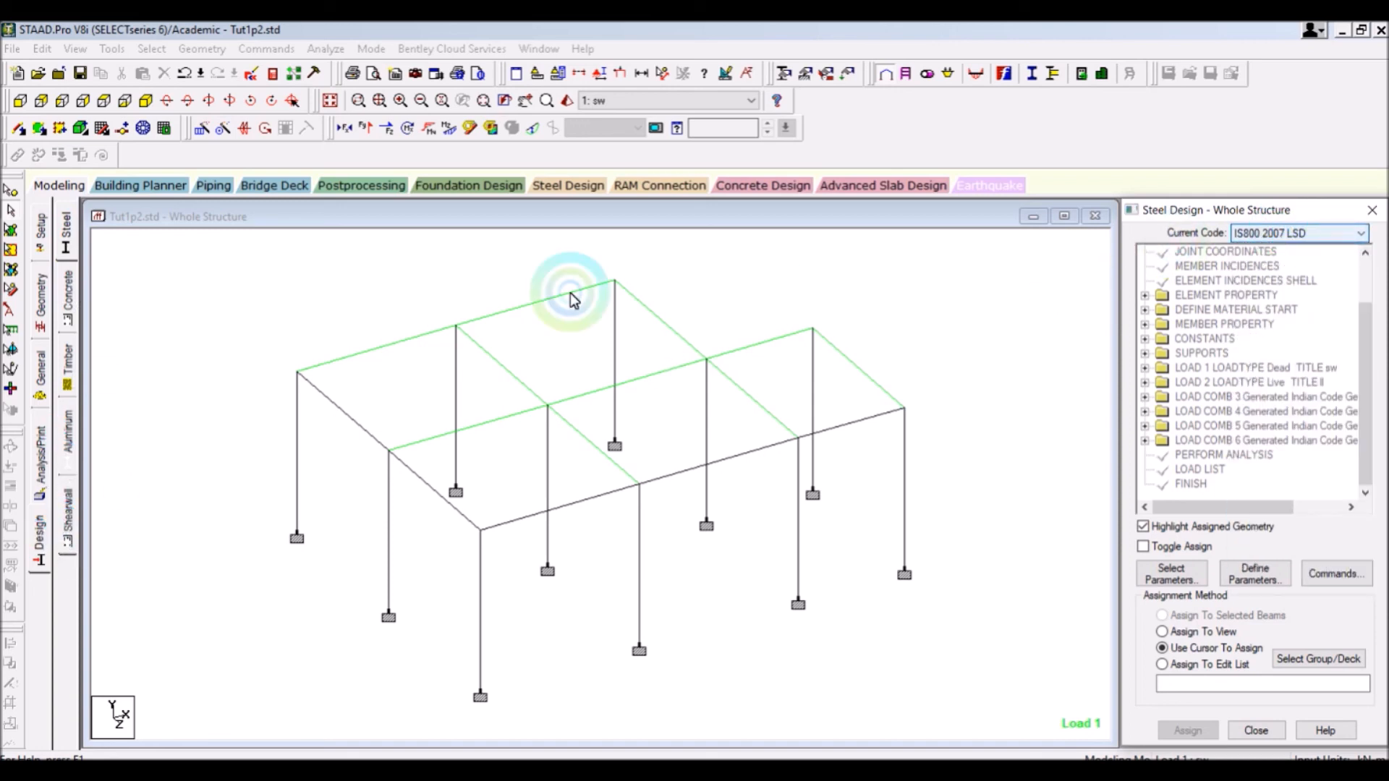
{"action": "left_click", "coordinate": [70, 291]}
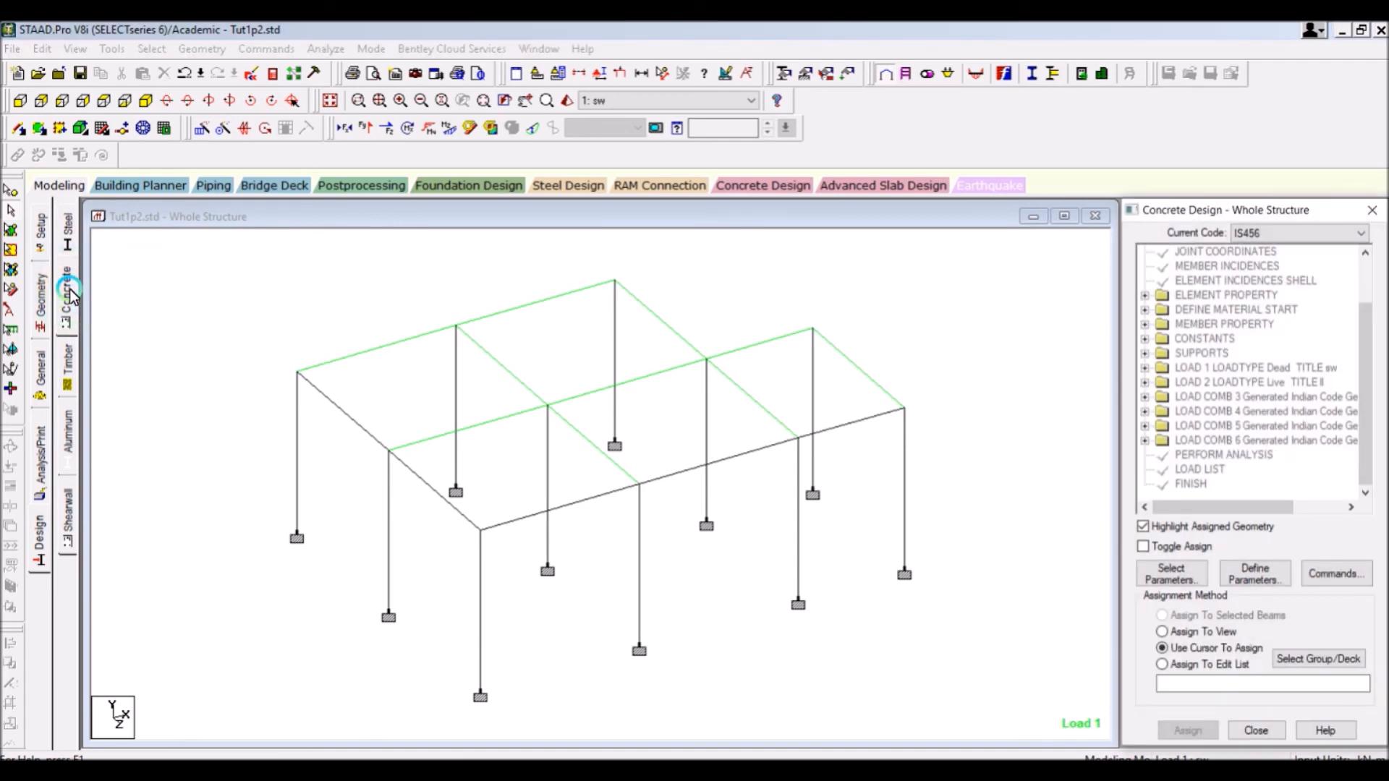
{"action": "left_click", "coordinate": [1271, 233]}
{"action": "left_click", "coordinate": [1271, 236]}
{"action": "left_click", "coordinate": [589, 393]}
{"action": "left_click", "coordinate": [1229, 589]}
{"action": "left_click", "coordinate": [76, 189]}
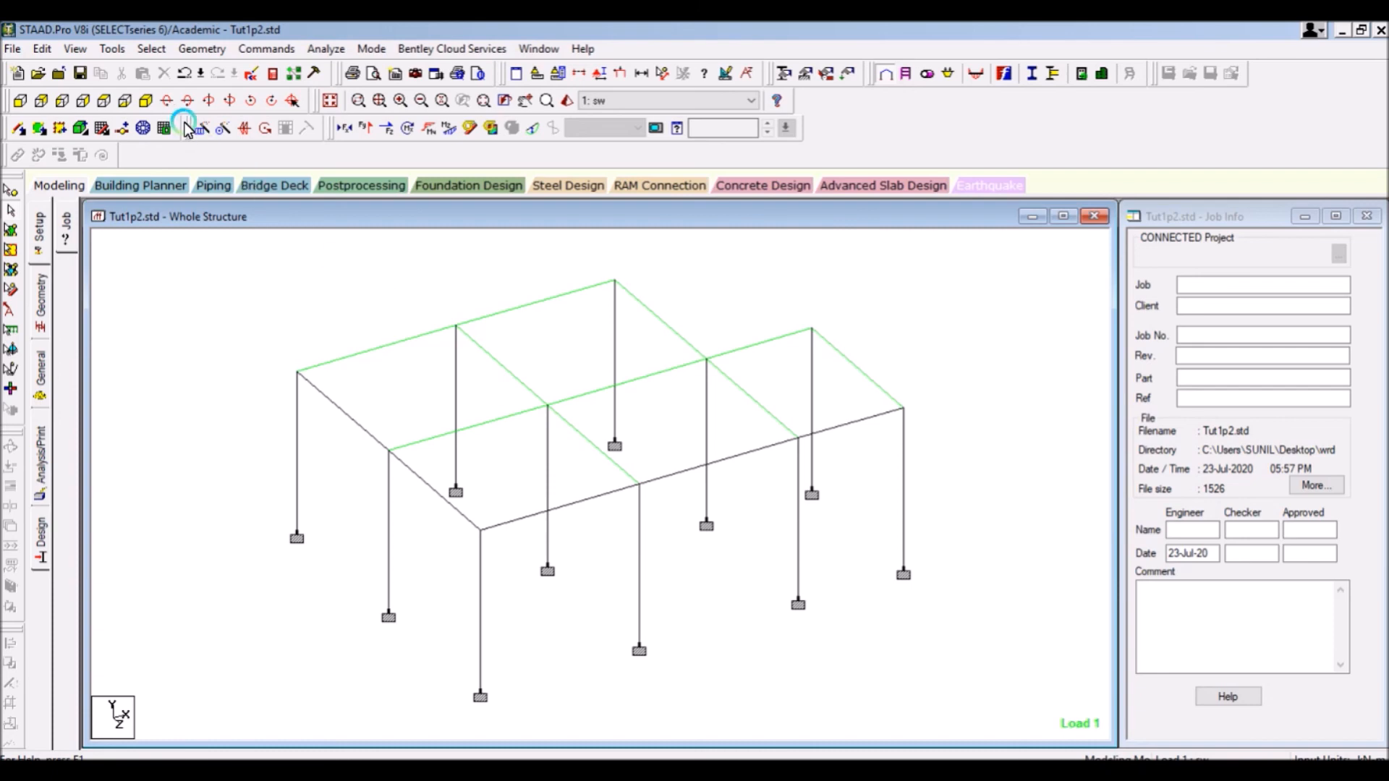
{"action": "left_click", "coordinate": [221, 217]}
{"action": "left_click", "coordinate": [345, 392]}
{"action": "left_click", "coordinate": [359, 356]}
{"action": "left_click", "coordinate": [282, 277]}
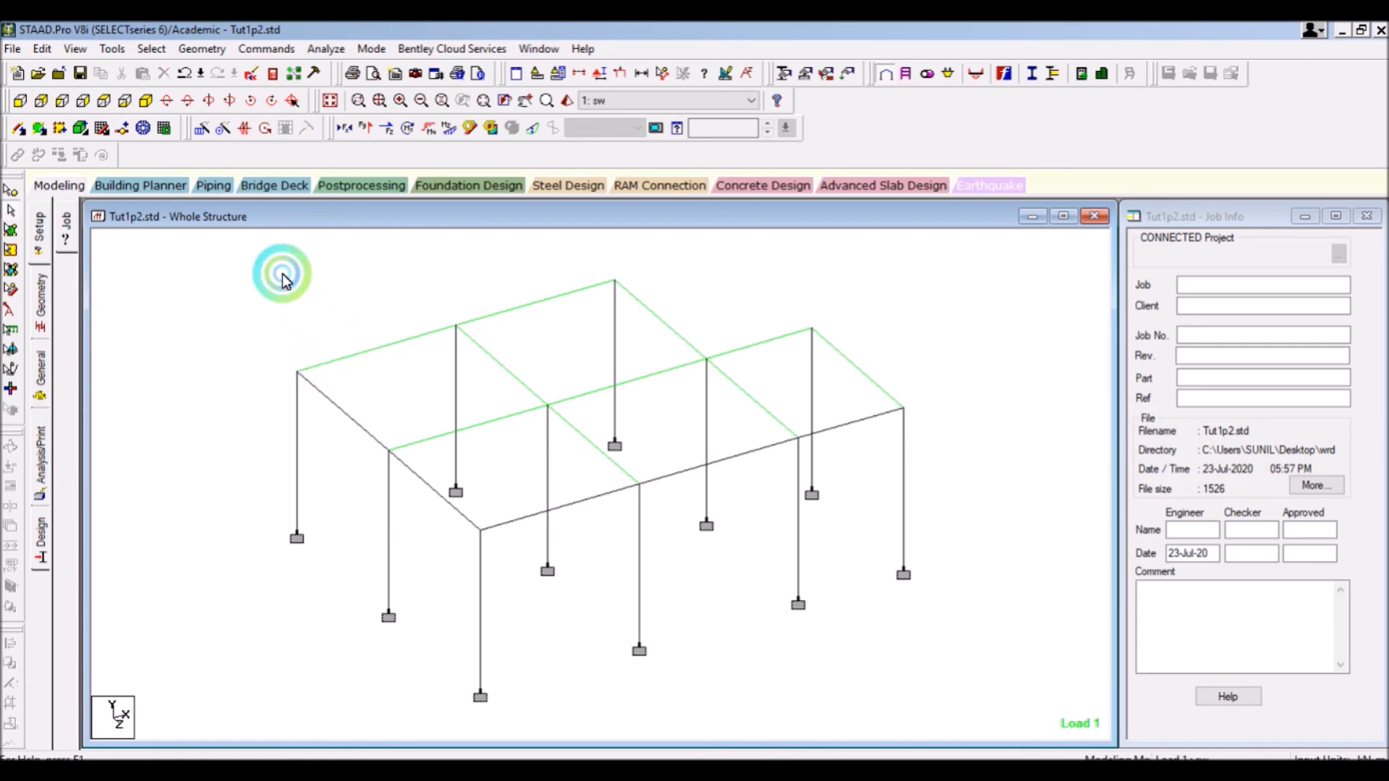
Step: Show the beam geometry tables and locate node 1 in the structure from the node coordinate list
{"action": "left_click", "coordinate": [41, 291]}
{"action": "left_click", "coordinate": [577, 394]}
{"action": "left_click", "coordinate": [460, 293]}
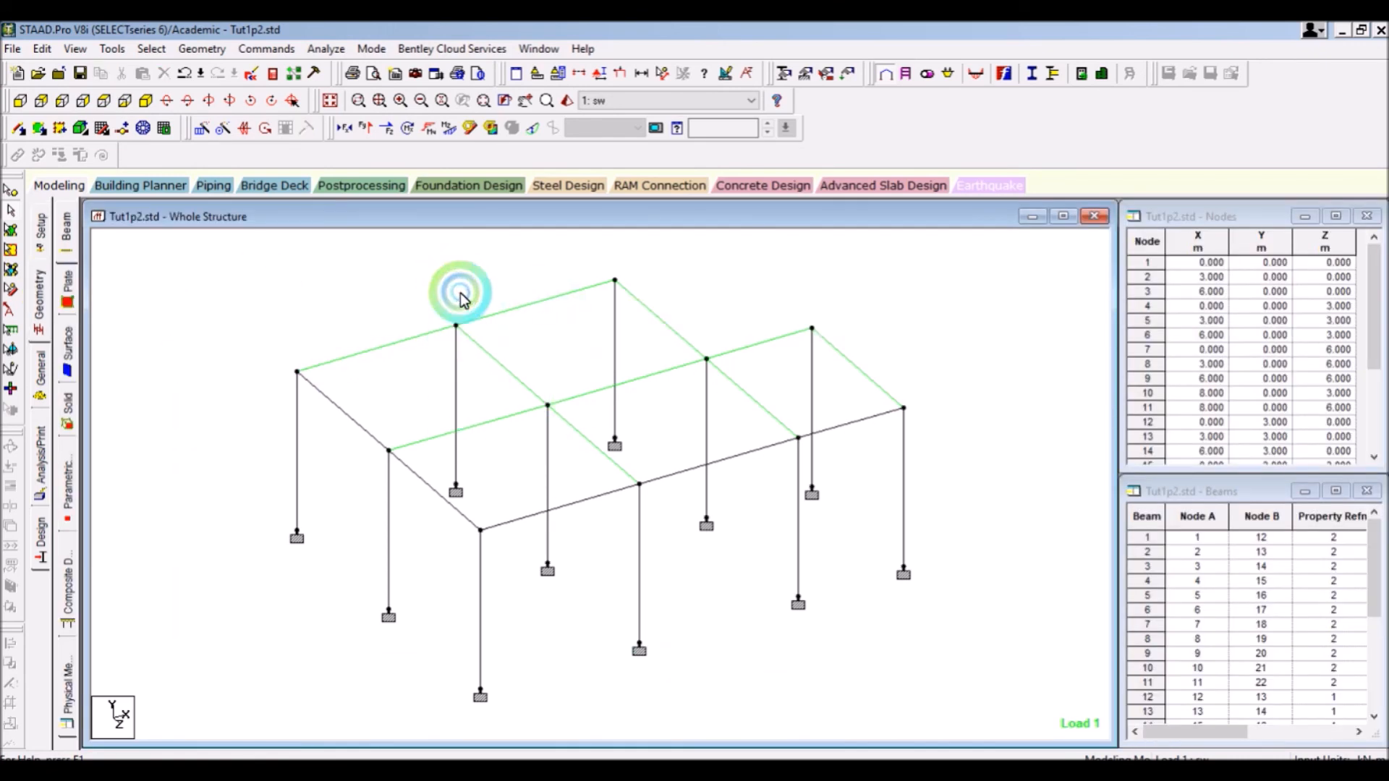
{"action": "left_click", "coordinate": [1168, 264]}
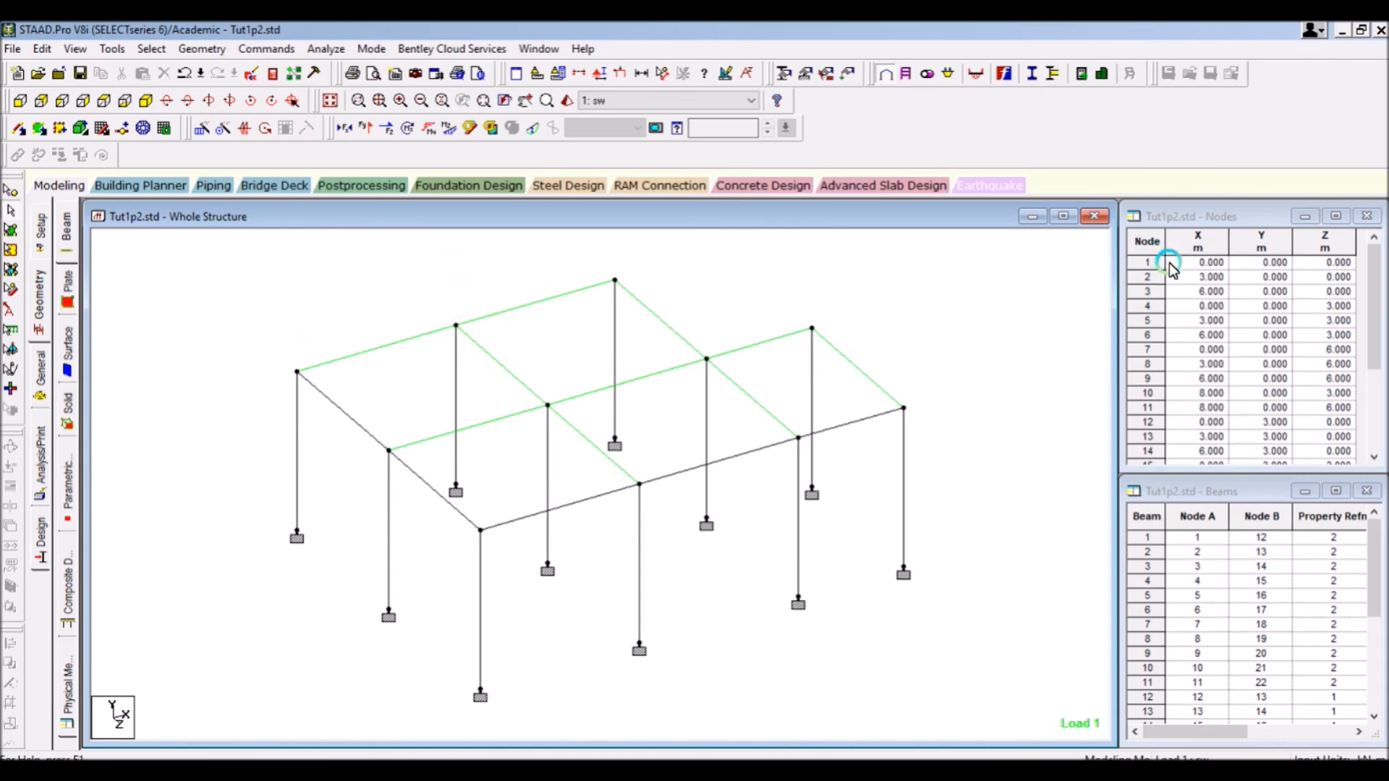
{"action": "left_click", "coordinate": [1142, 265]}
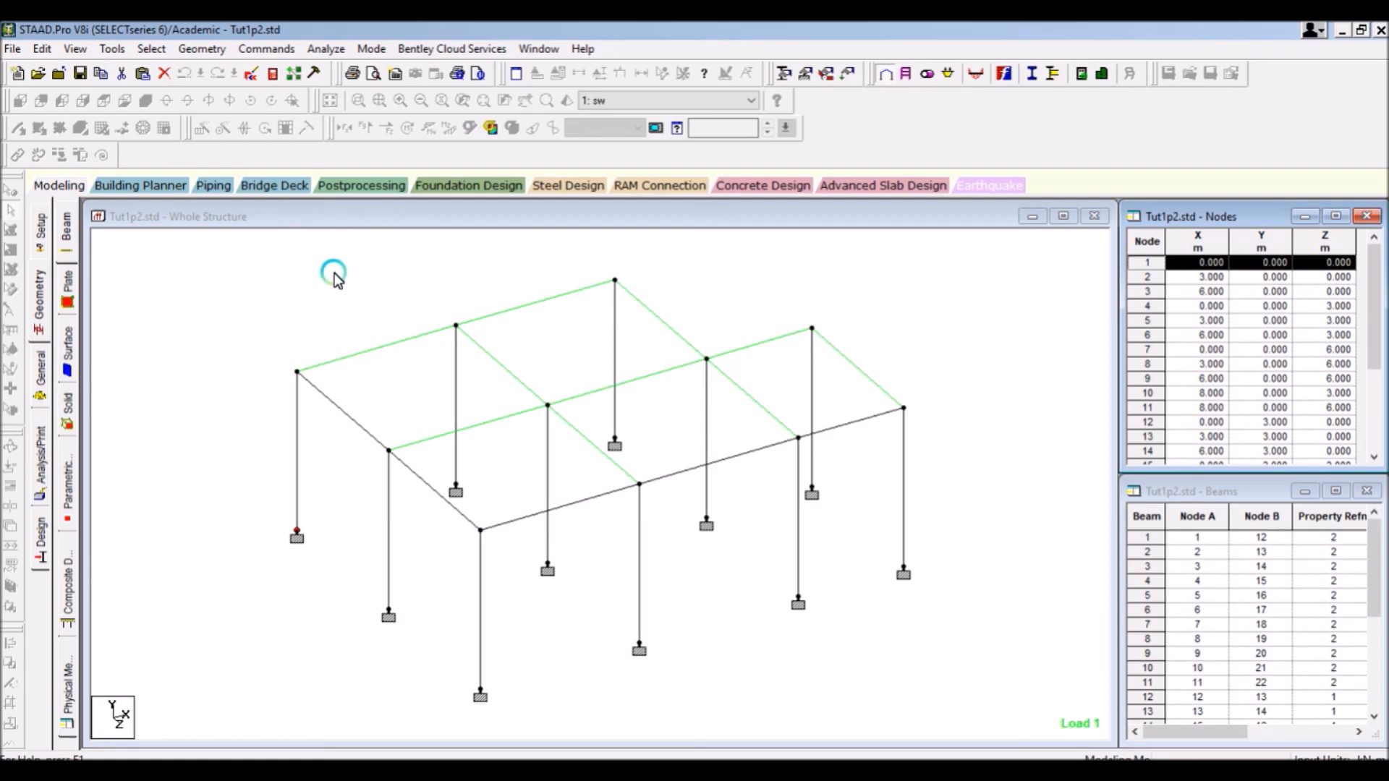
Step: Review the model's input command file in the STAAD Editor and close the editor
{"action": "left_click", "coordinate": [255, 75]}
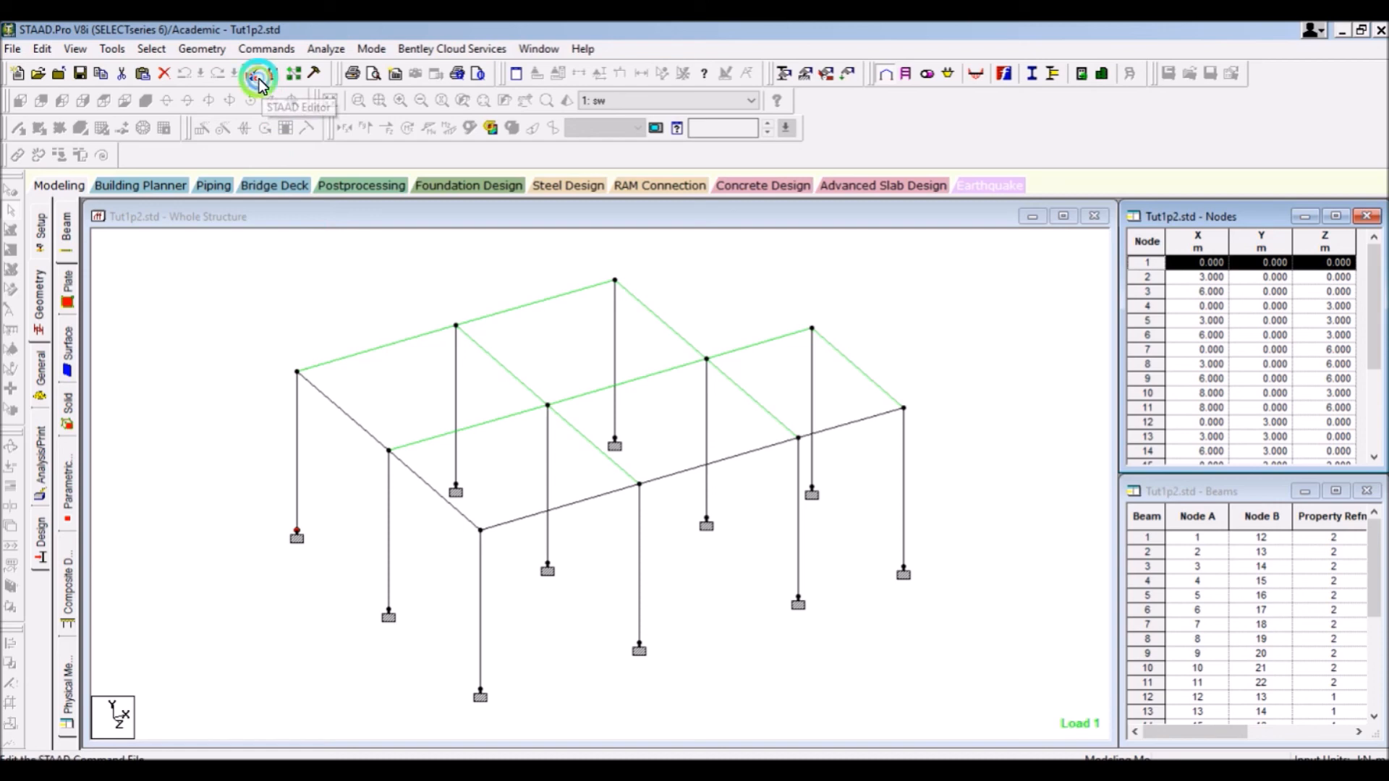
{"action": "left_click", "coordinate": [598, 446]}
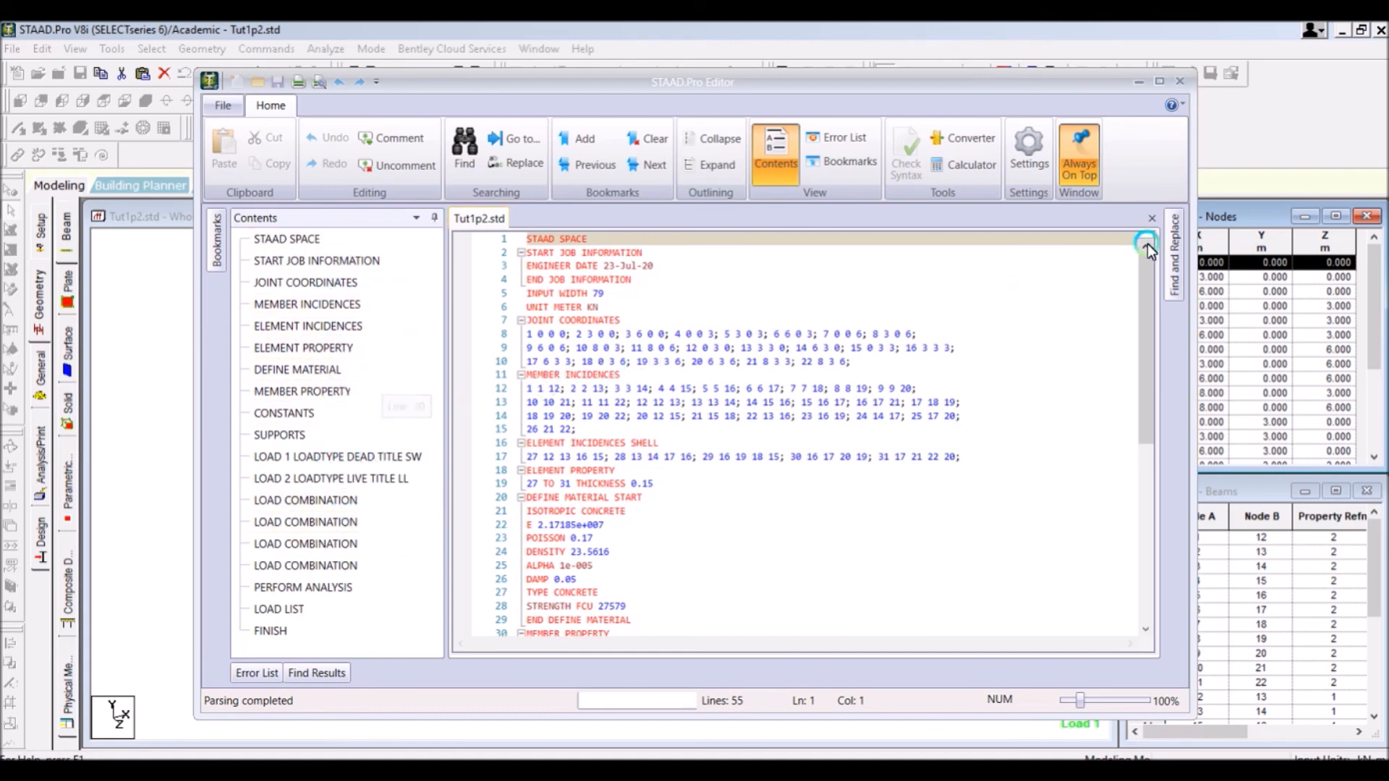
{"action": "left_click", "coordinate": [1175, 89]}
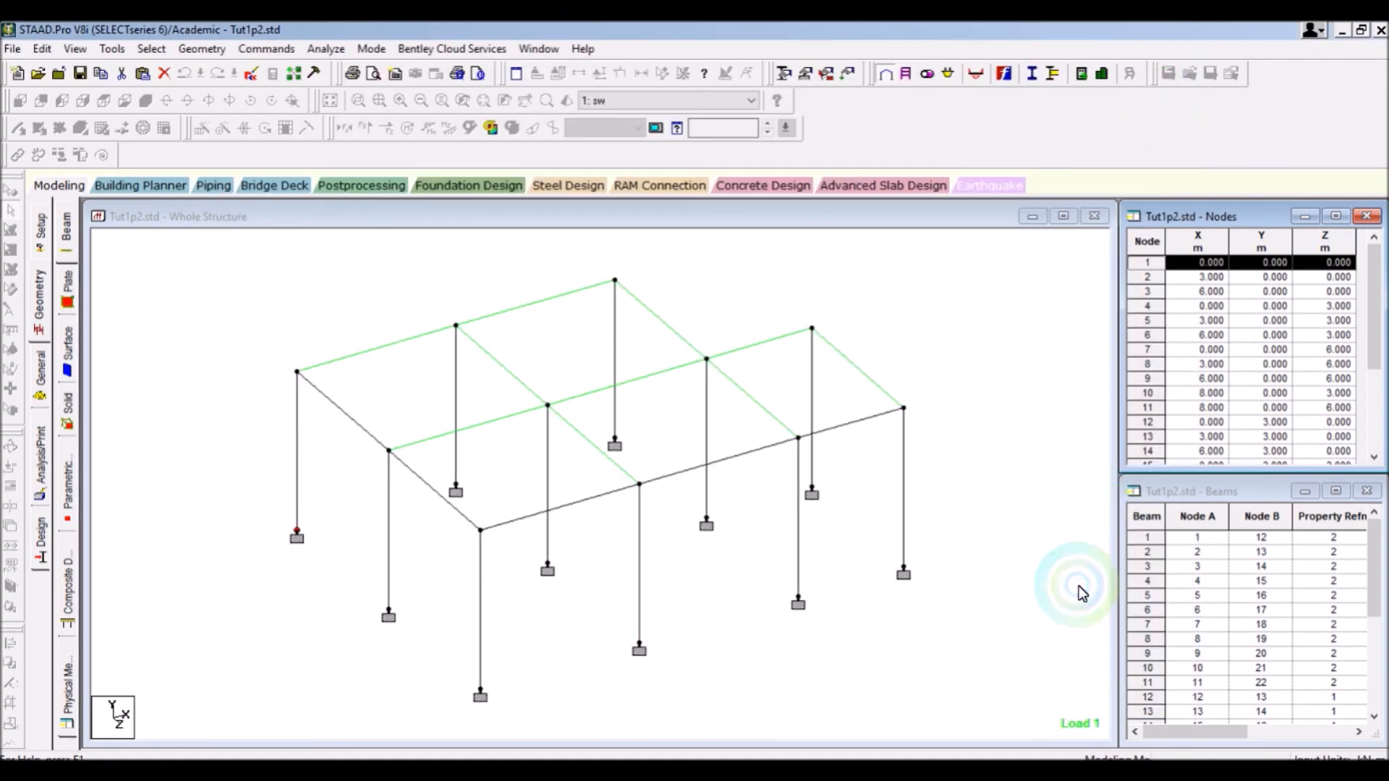